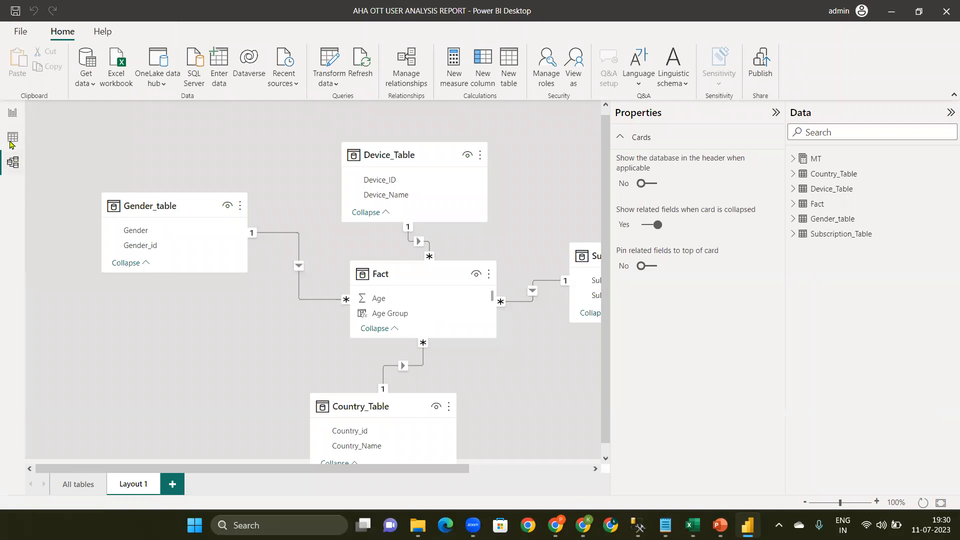
Examine the Fact table's data, the measures in MT, and the formulas of the Due_Name and Age Group columns
left_click(13, 137)
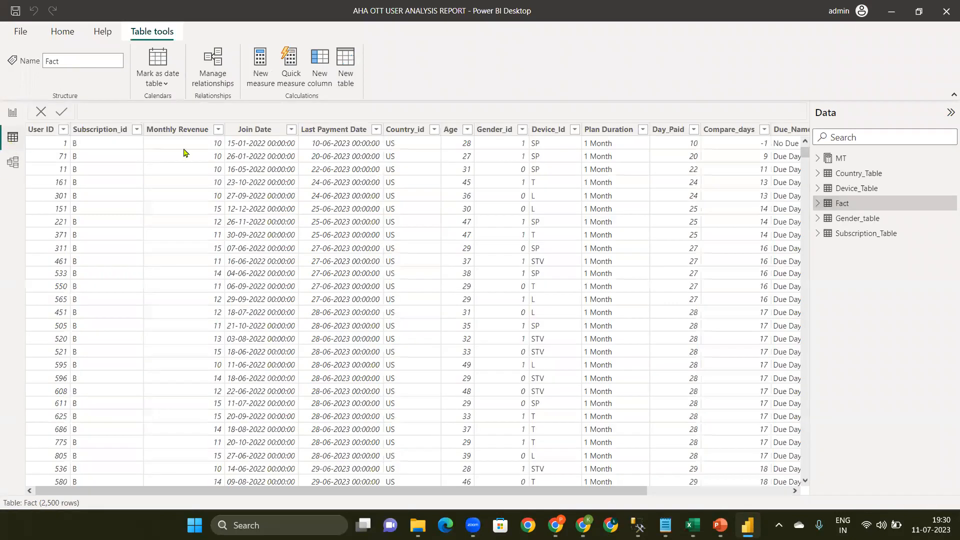
left_click(817, 158)
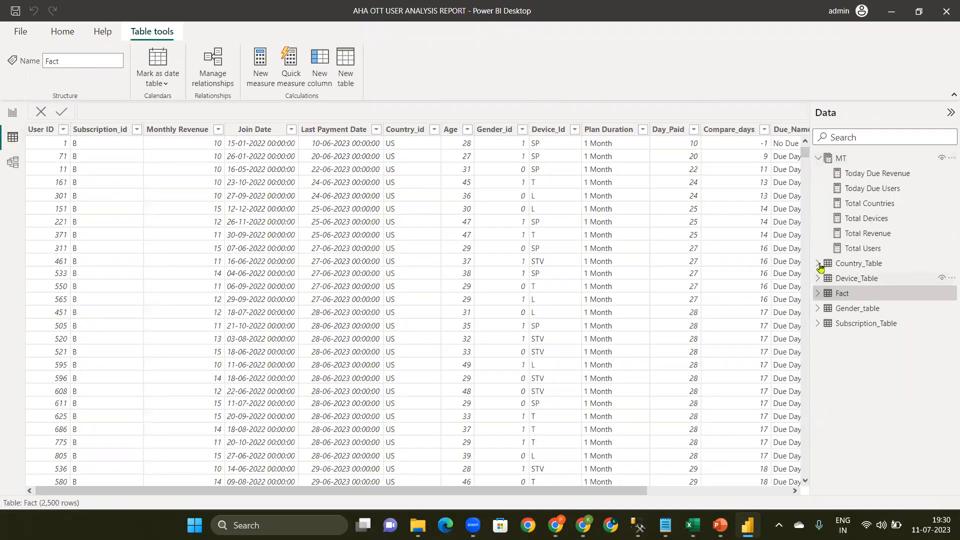
left_click(818, 159)
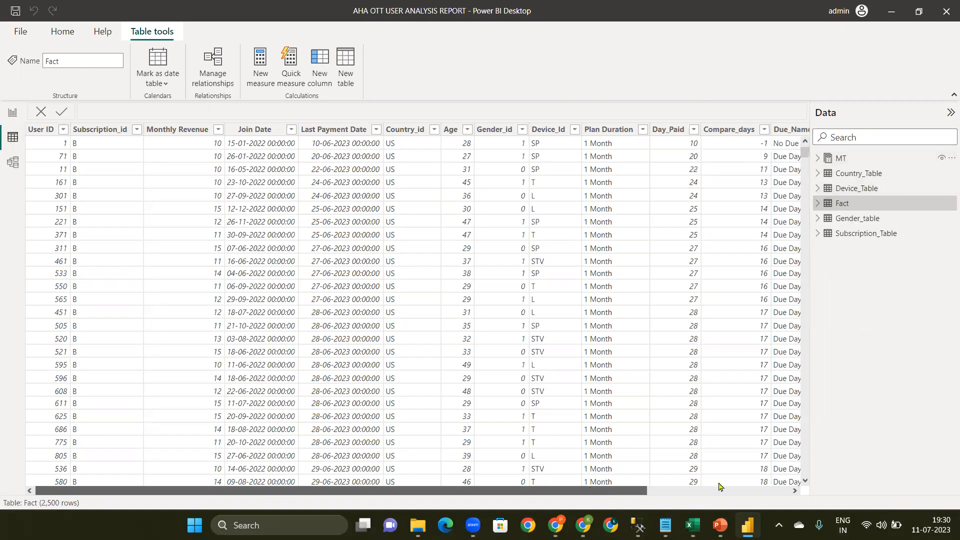
scroll(710, 420, "right", 1)
scroll(611, 128, "right", 3)
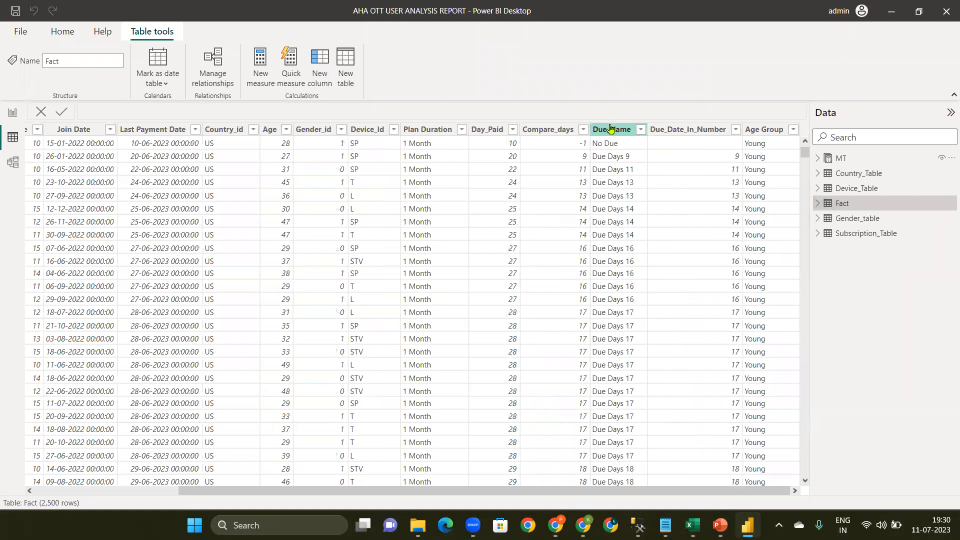
left_click(610, 128)
left_click(760, 129)
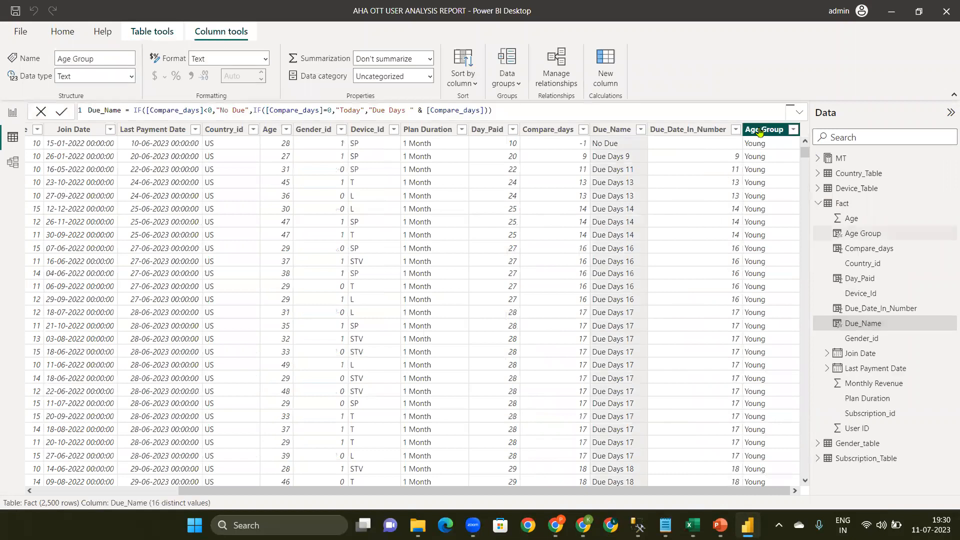
left_click(409, 113)
scroll(409, 113, "up", 3)
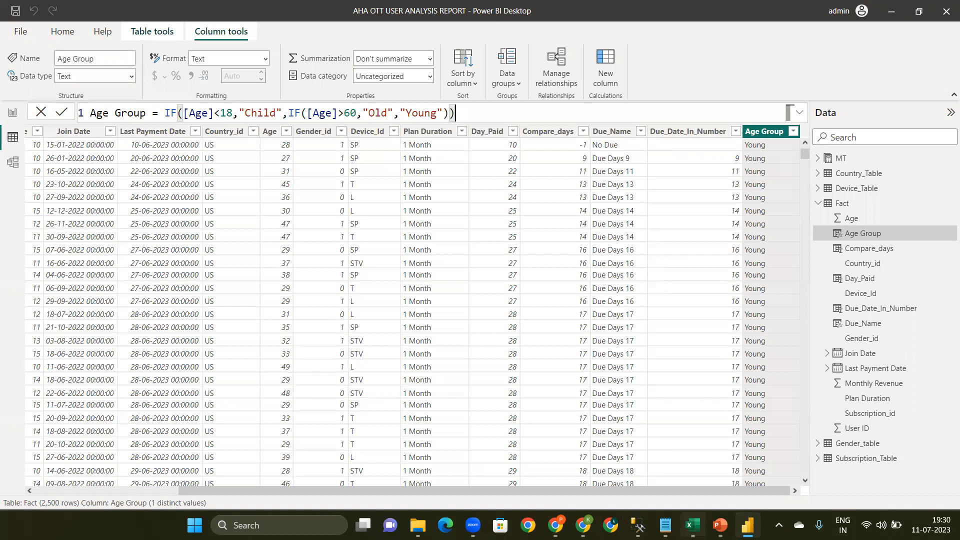
Switch to the Aha Userbase Data workbook in Excel and examine the Home page mock-up on the Task_1 sheet
left_click(693, 525)
left_click_drag(950, 219, 948, 300)
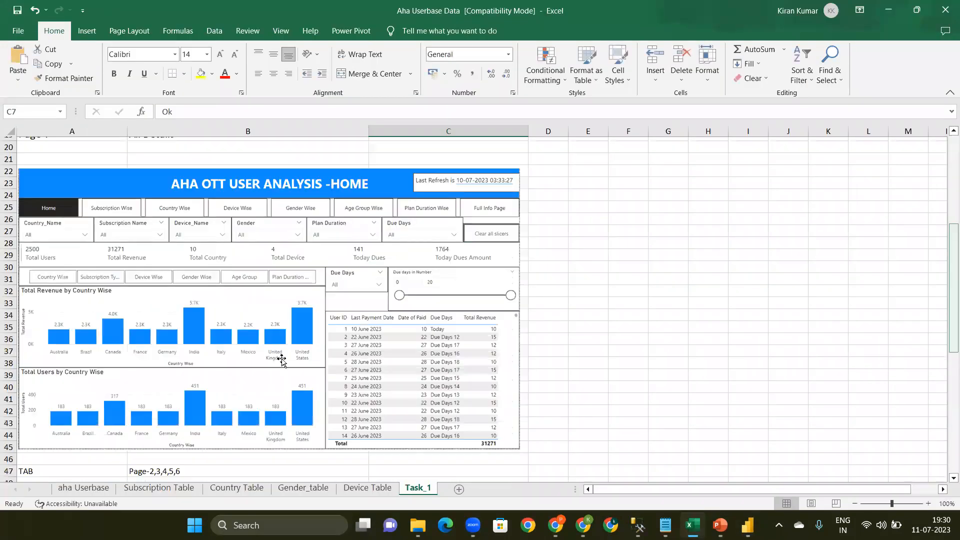
scroll(270, 356, "down", 1)
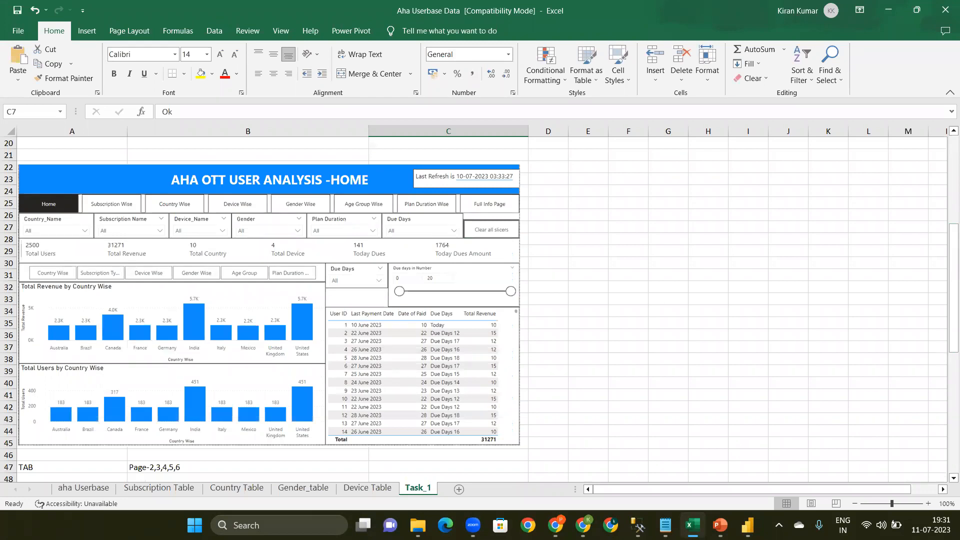
key("alt+Tab")
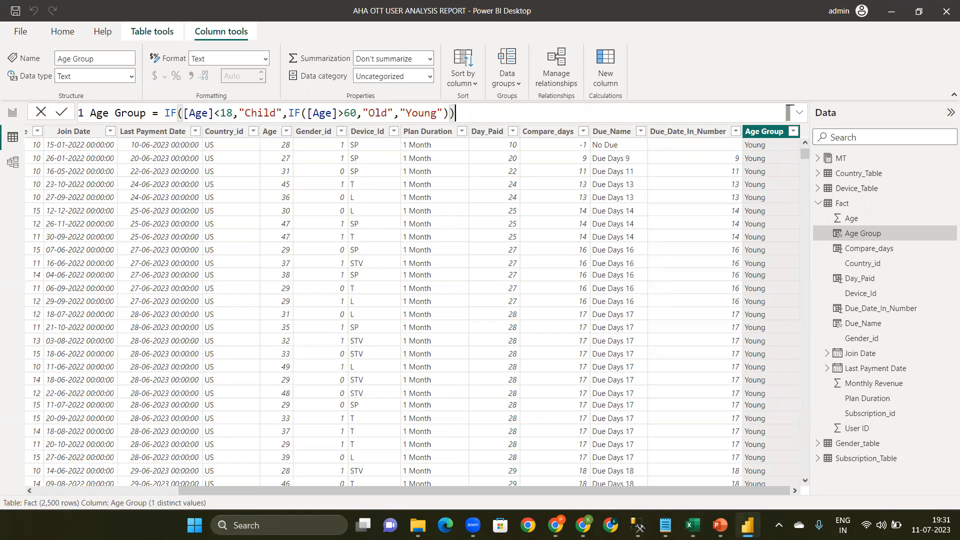
key("alt+Tab")
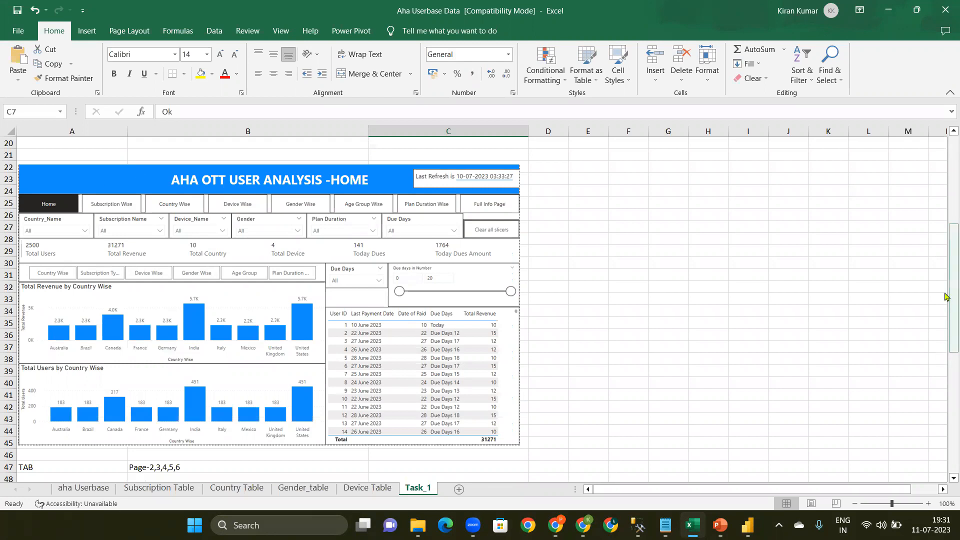
Delete the "Find Country Last Due" row from the page list and renumber the All Details entry as Page-6
scroll(945, 296, "up", 4)
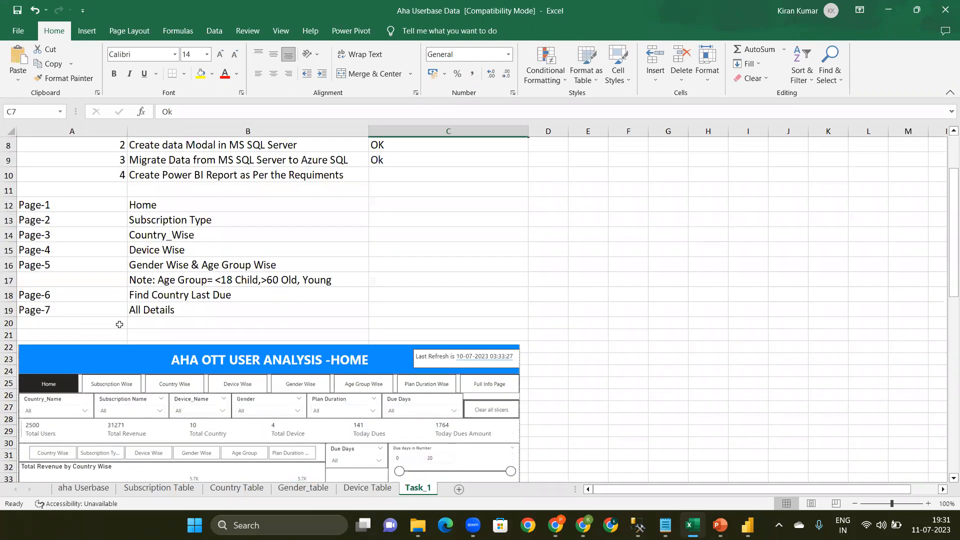
left_click(8, 295)
right_click(8, 298)
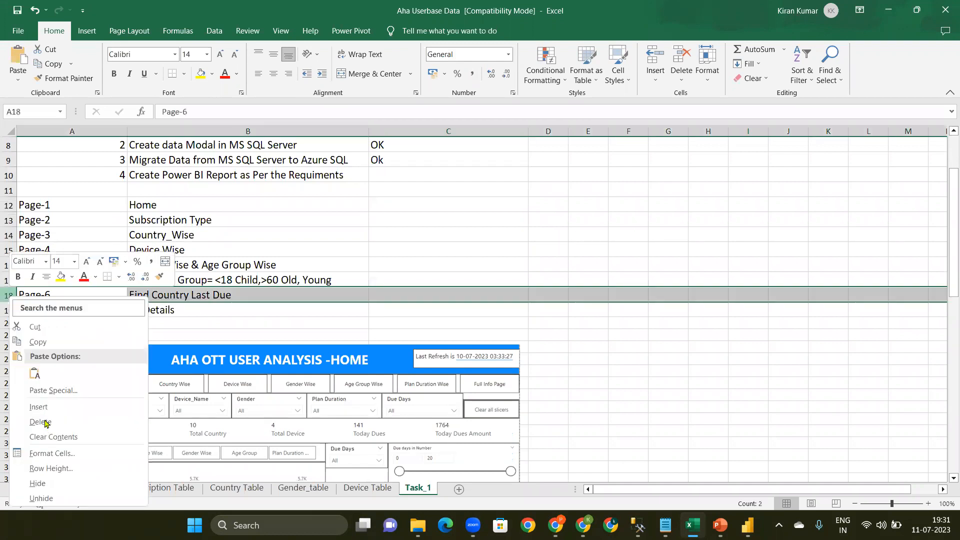
key("Return")
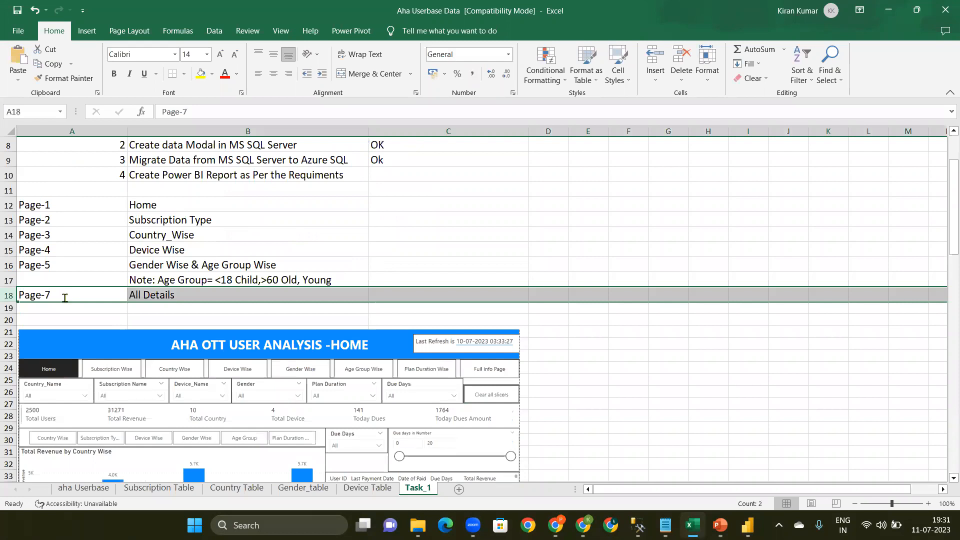
left_click(65, 298)
key("BackSpace")
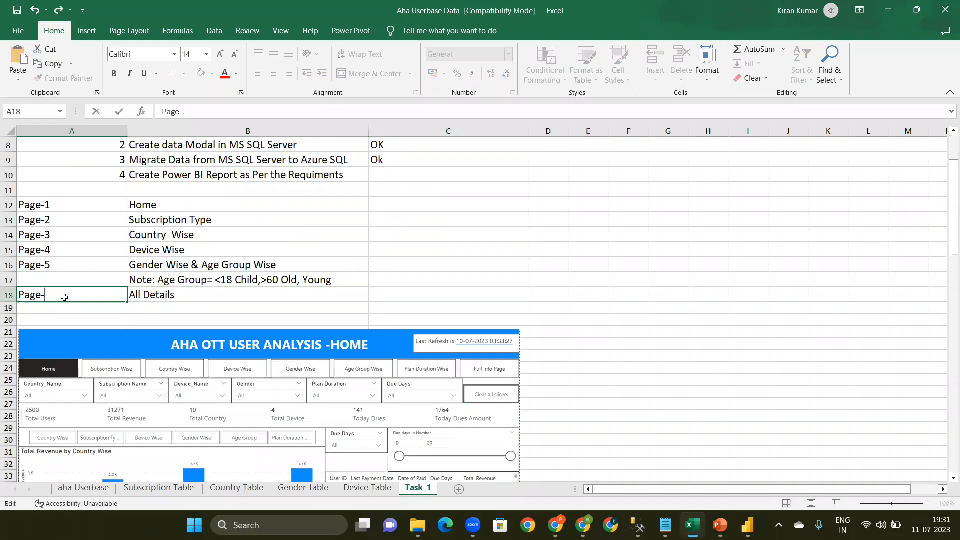
type("6")
key("Return")
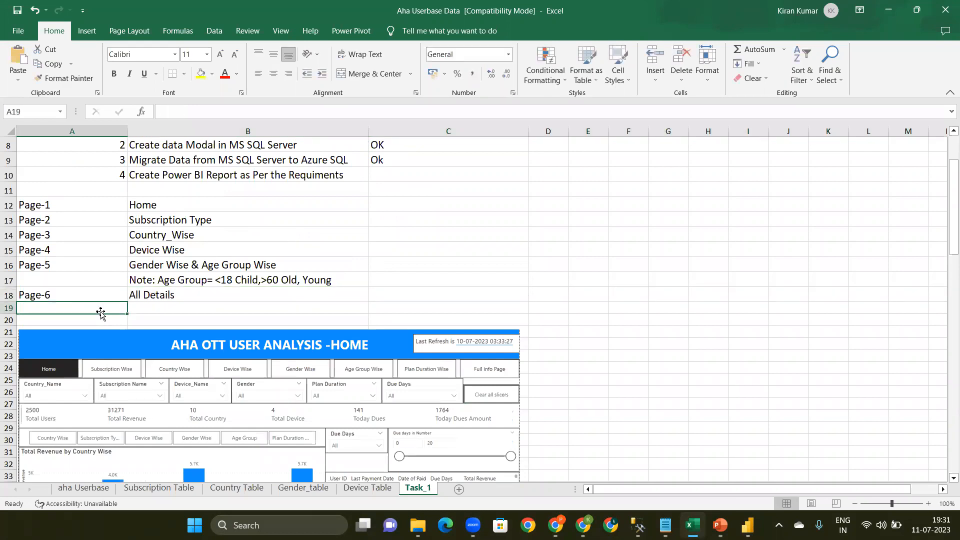
Examine the page list and the Home, Plan Duration Wise and Full Info Page mock-ups on the Task_1 sheet
left_click(162, 222)
key("Down")
key("Down")
key("Down")
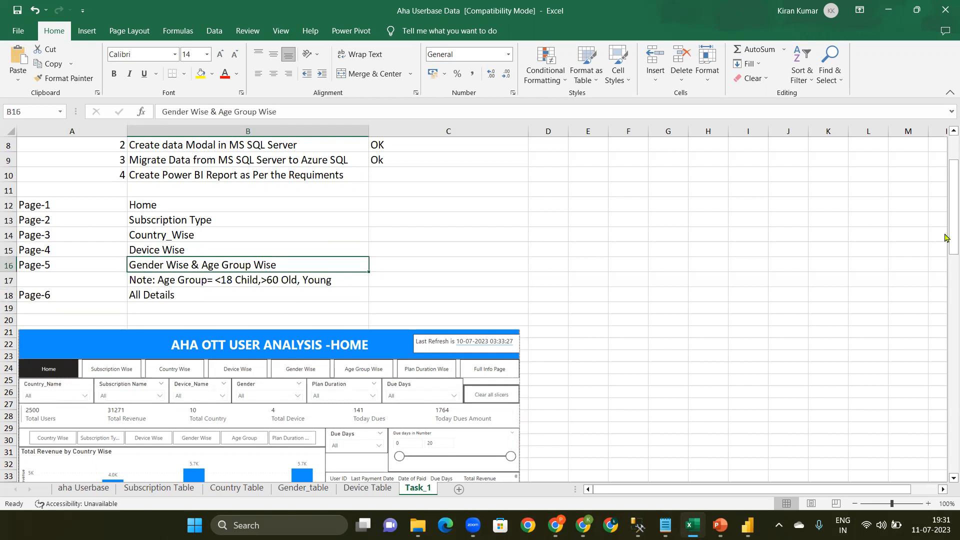
scroll(947, 270, "down", 3)
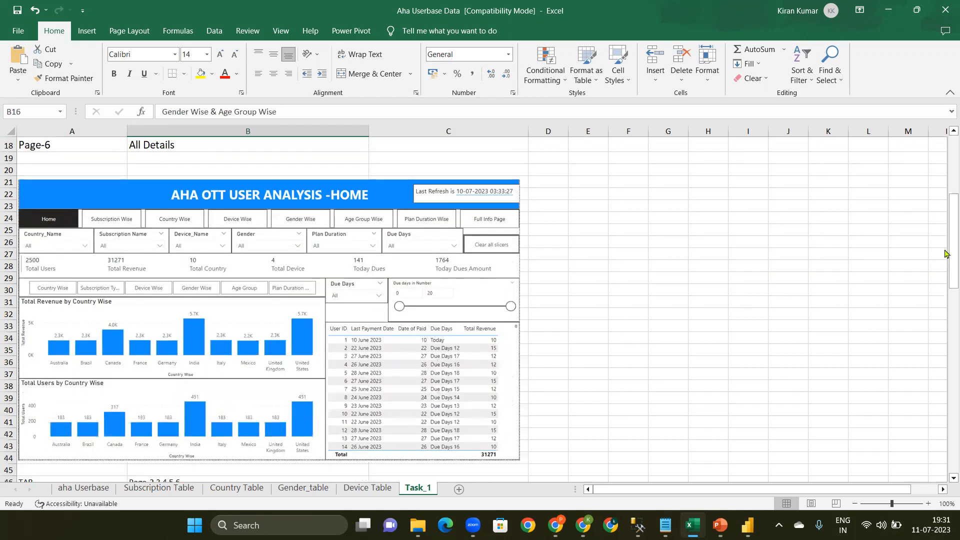
left_click_drag(949, 251, 948, 270)
scroll(389, 314, "down", 2)
left_click(160, 324)
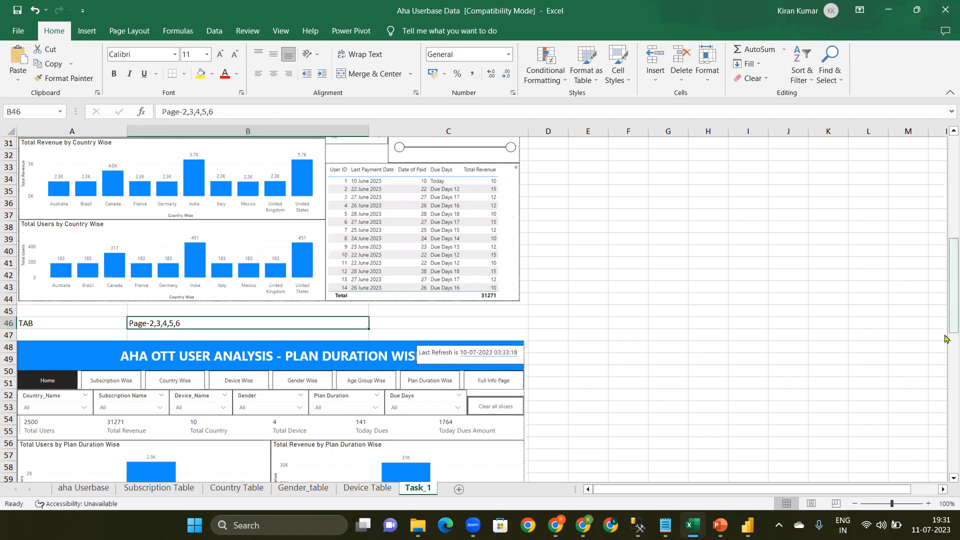
scroll(512, 283, "down", 5)
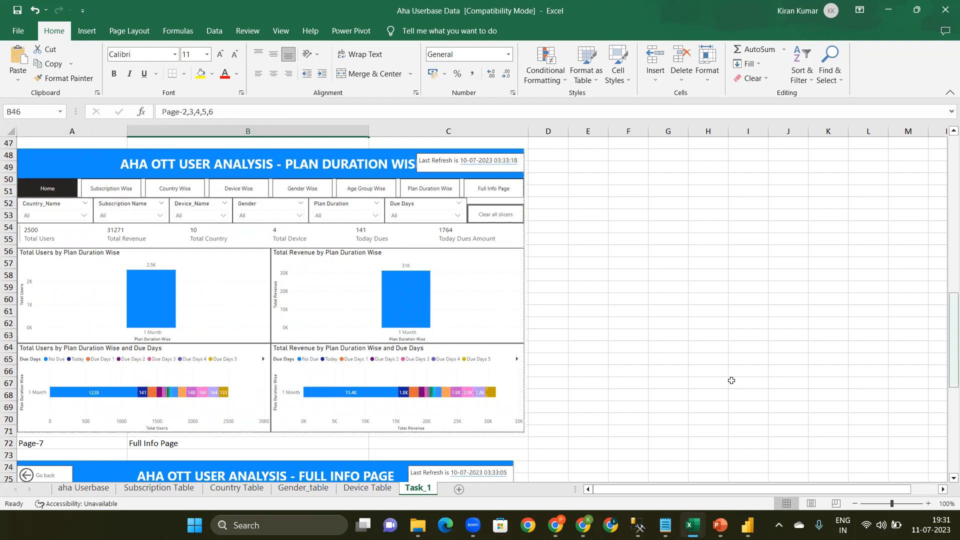
scroll(105, 257, "down", 5)
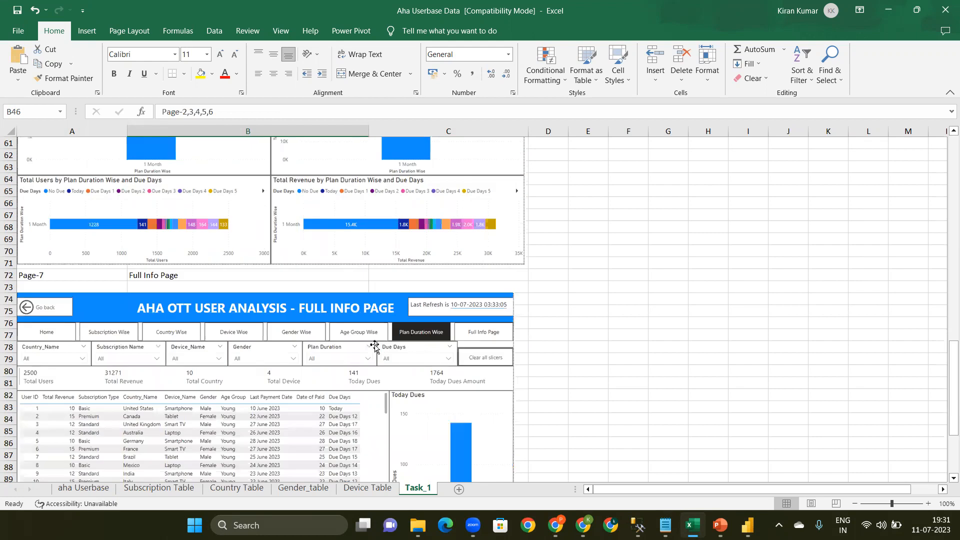
left_click_drag(945, 345, 946, 222)
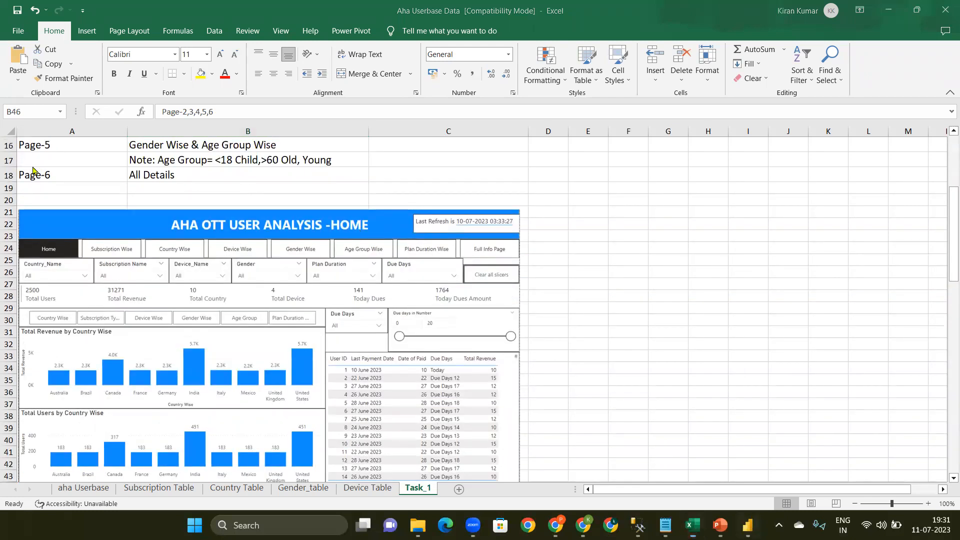
Switch to Power BI's report view, add a blank report page, and delete Page 1
key("alt+Tab")
left_click(18, 114)
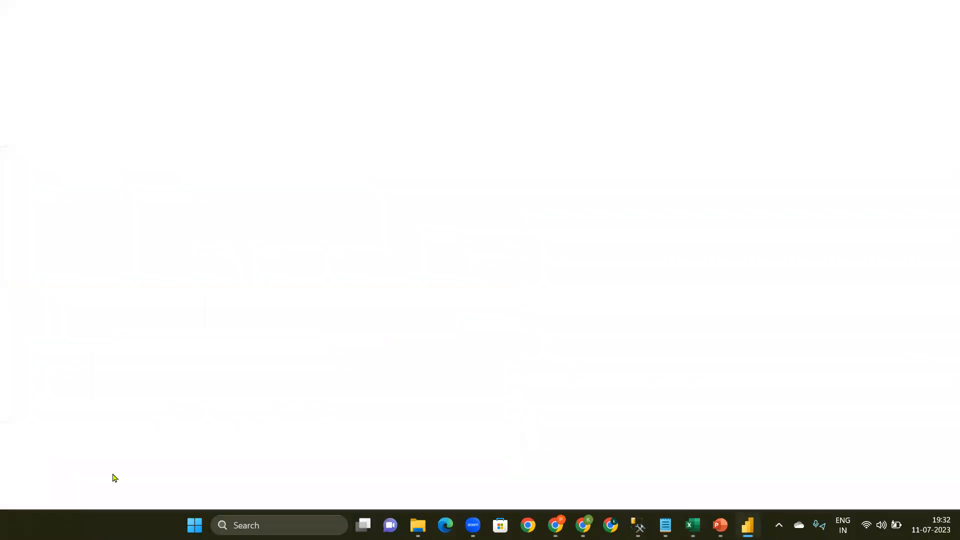
right_click(80, 485)
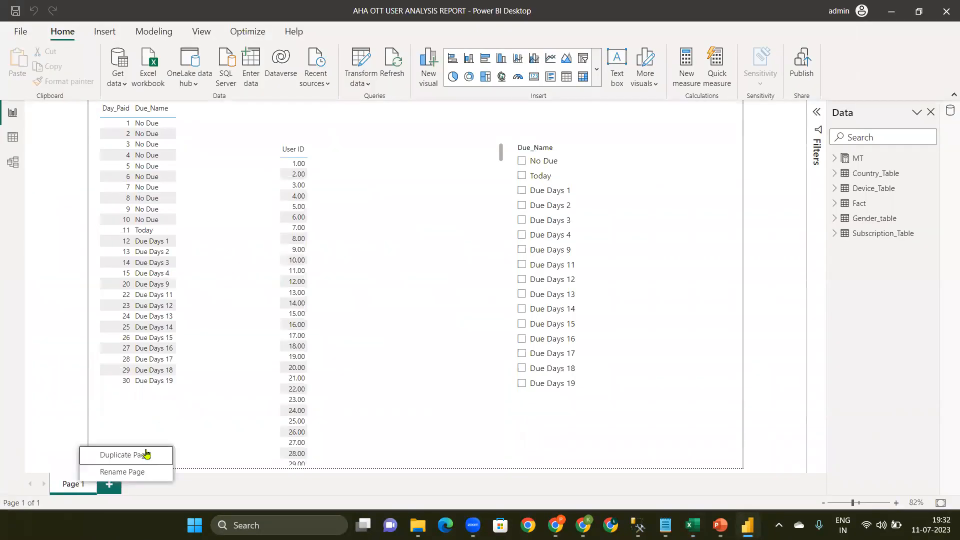
left_click(114, 486)
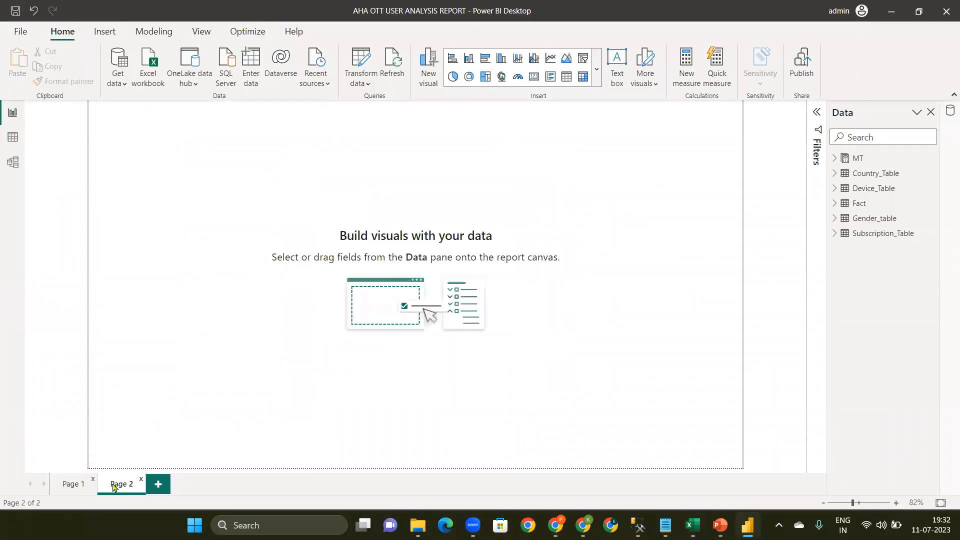
right_click(76, 491)
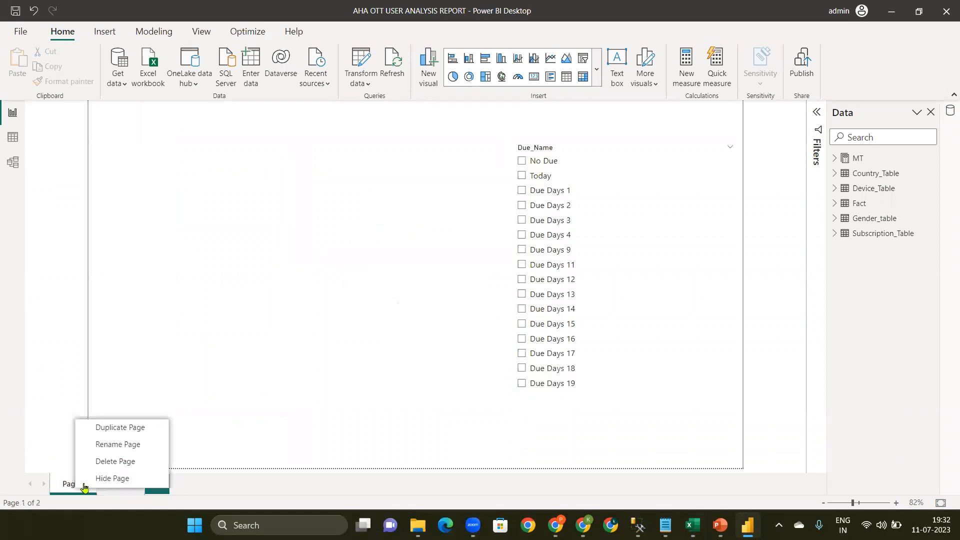
left_click(111, 463)
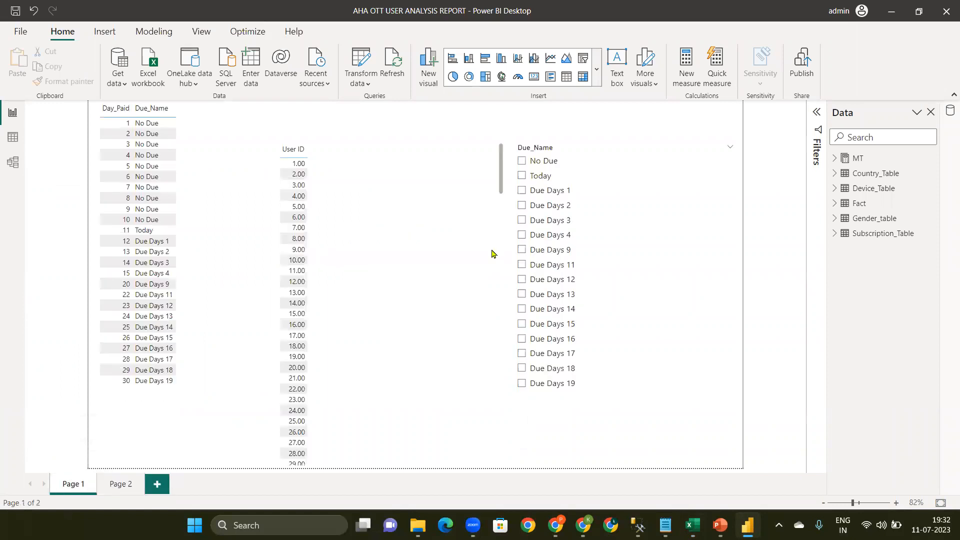
left_click(570, 285)
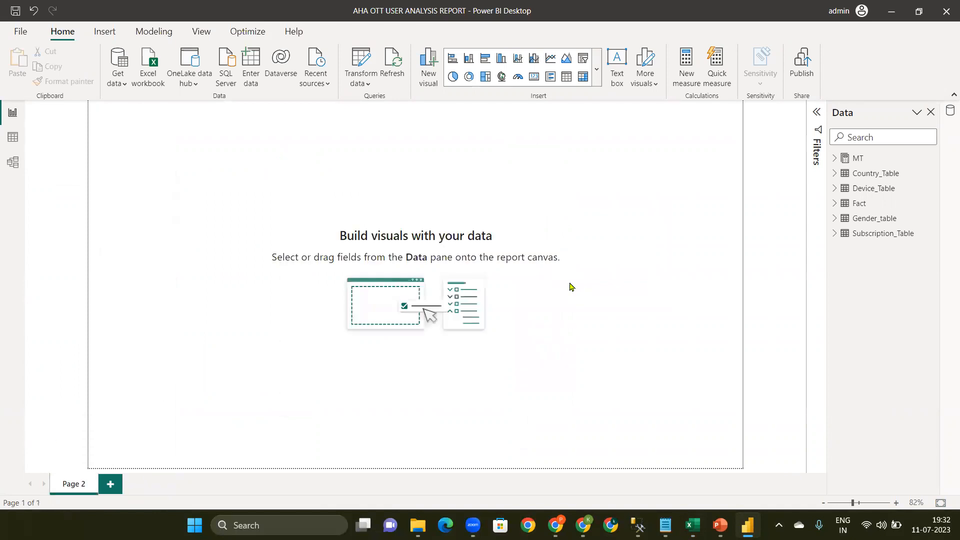
Rename the remaining blank report page as Home
double_click(80, 481)
type("Home")
key("Return")
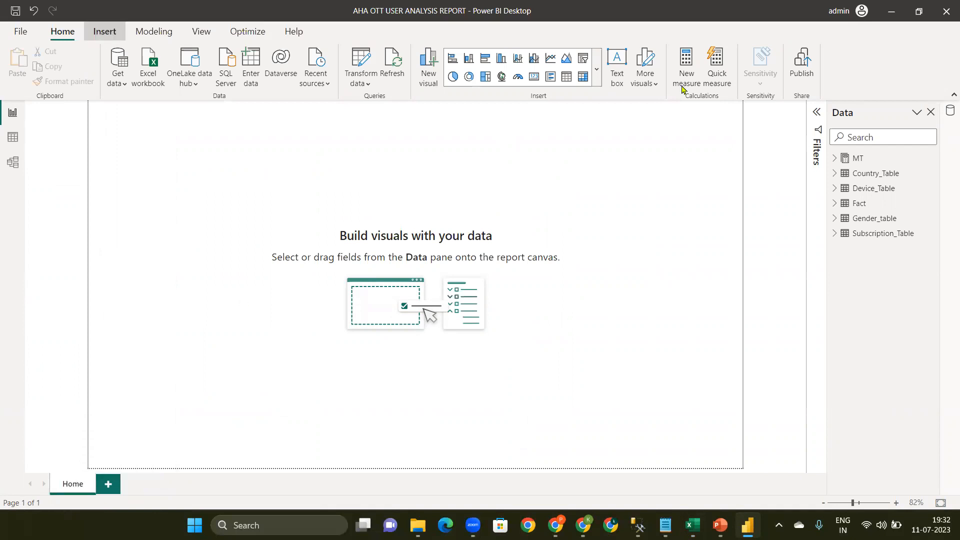
Insert a rectangle shape and resize it into a thin banner spanning the full width of the Home page's upper edge
left_click(623, 86)
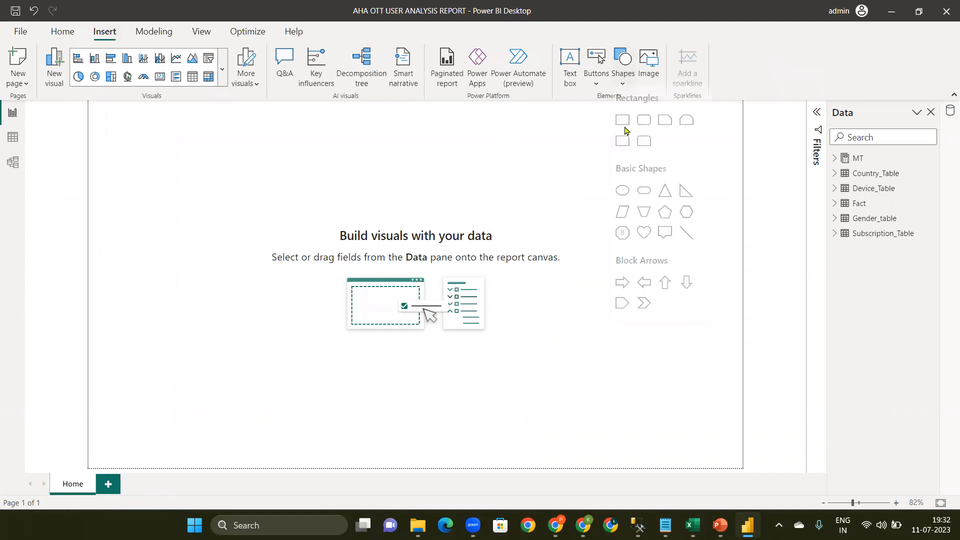
left_click(623, 122)
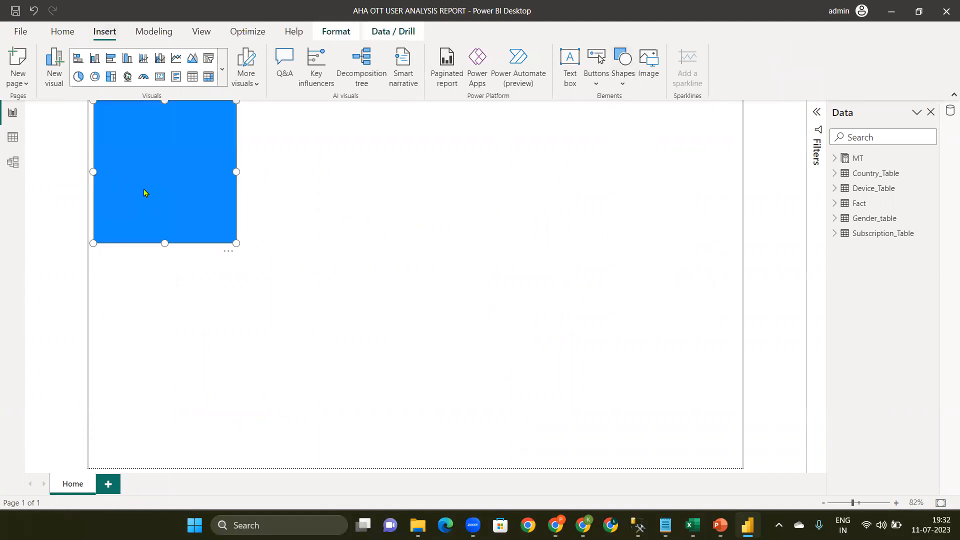
left_click_drag(229, 237, 693, 190)
left_click_drag(756, 152, 751, 133)
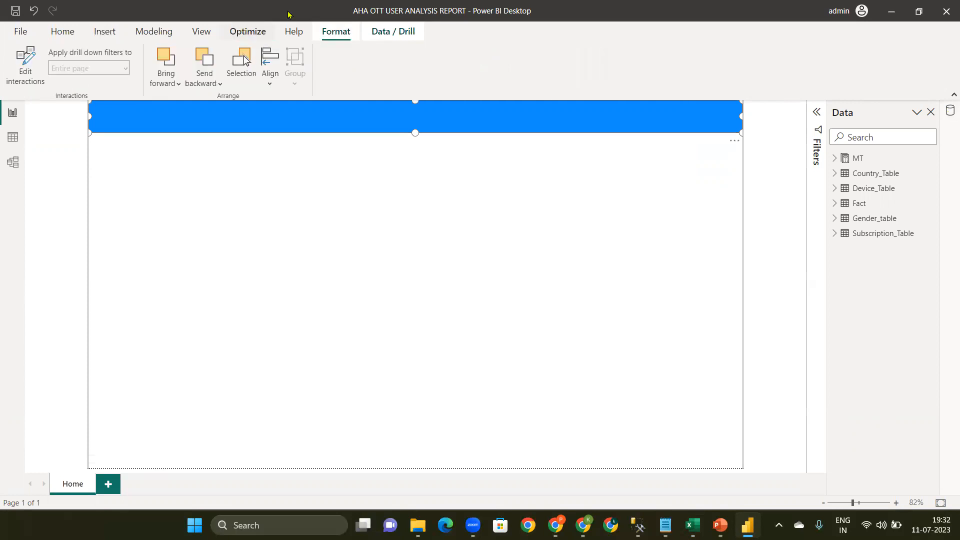
Display the formatting options for the banner rectangle
left_click(201, 32)
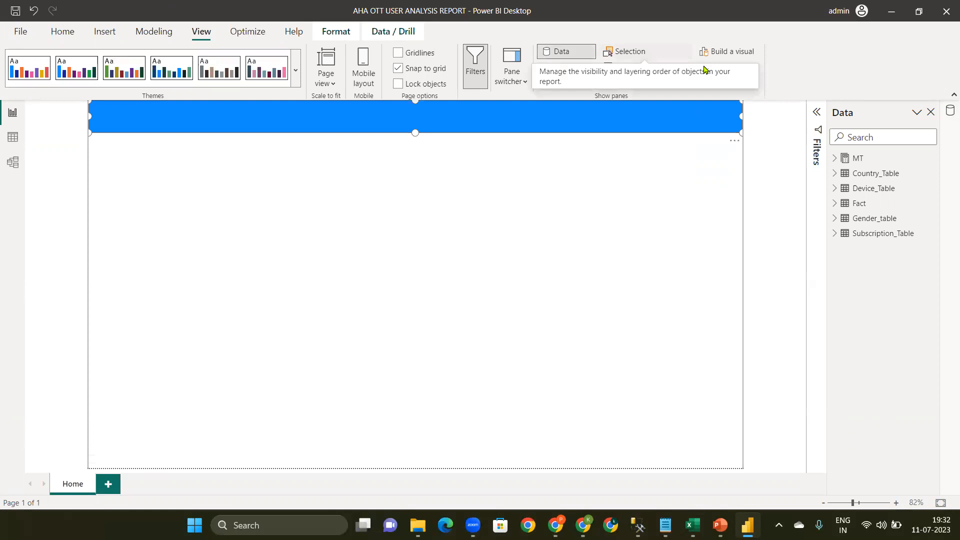
left_click(705, 69)
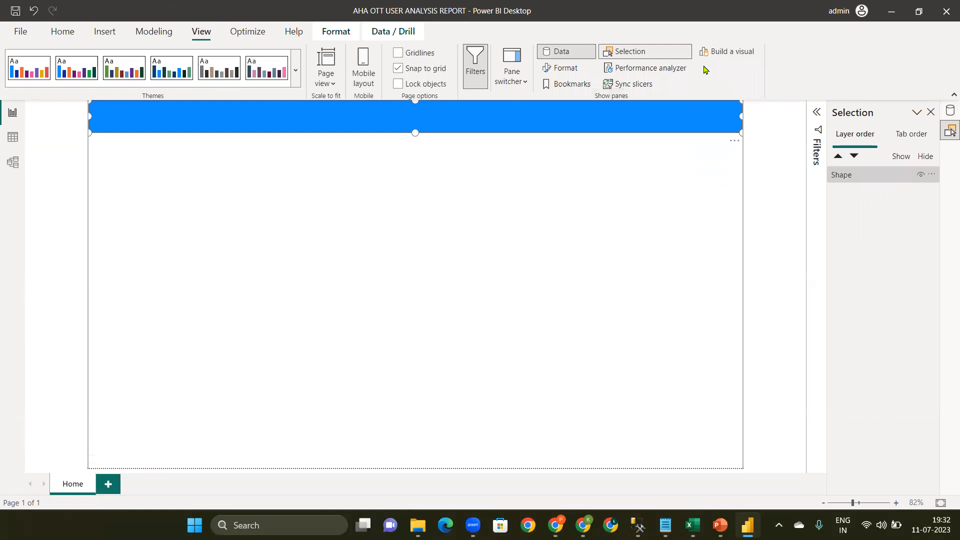
left_click(705, 69)
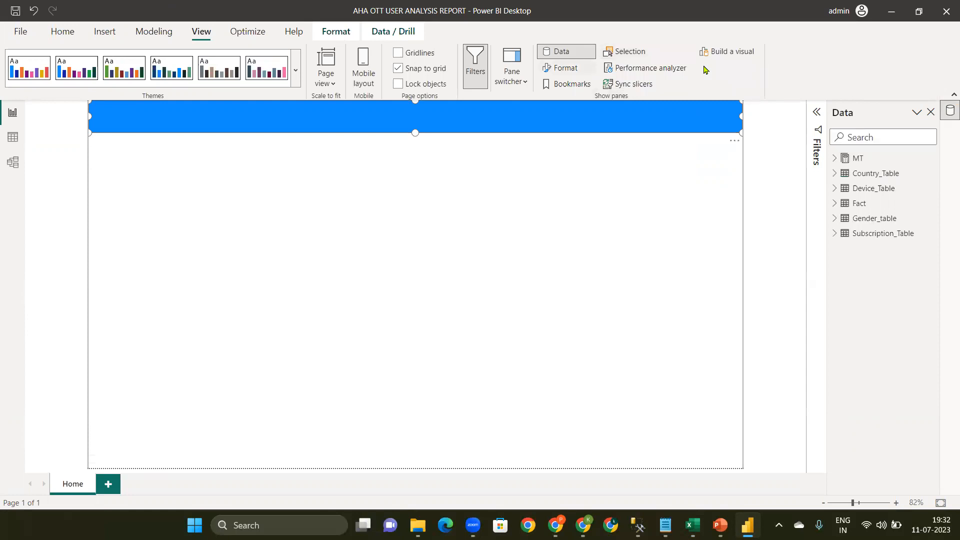
left_click(566, 68)
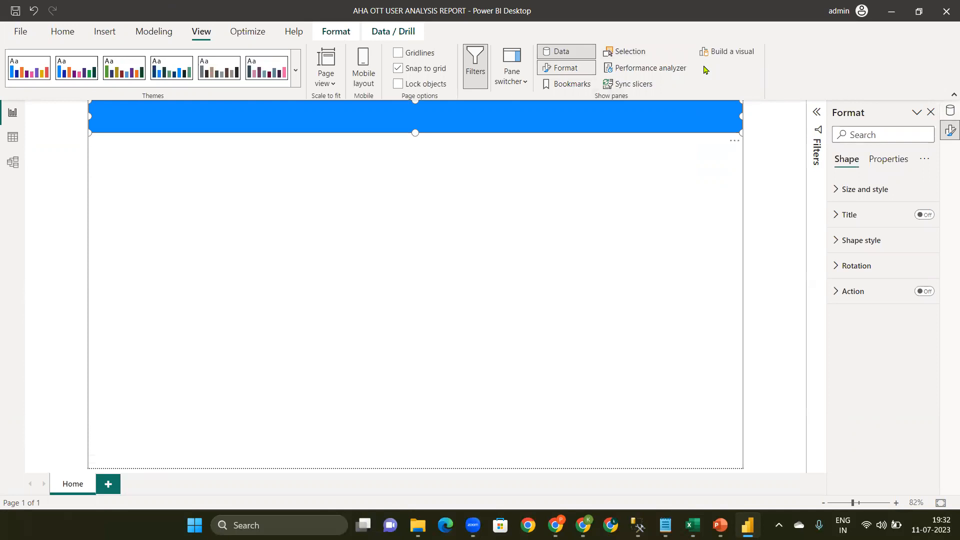
Display the options for building a visual, return to the banner's formatting, and expand its shape style settings
left_click(725, 55)
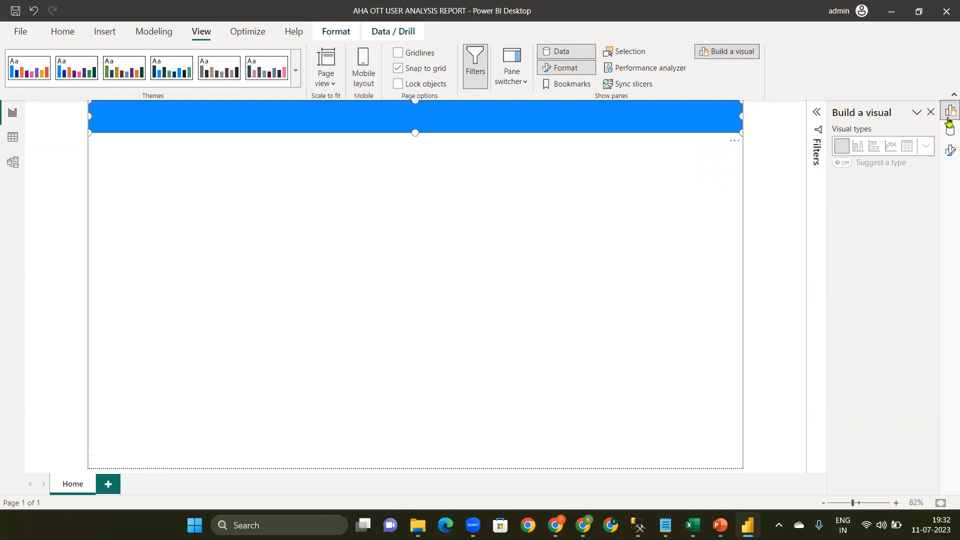
left_click(948, 149)
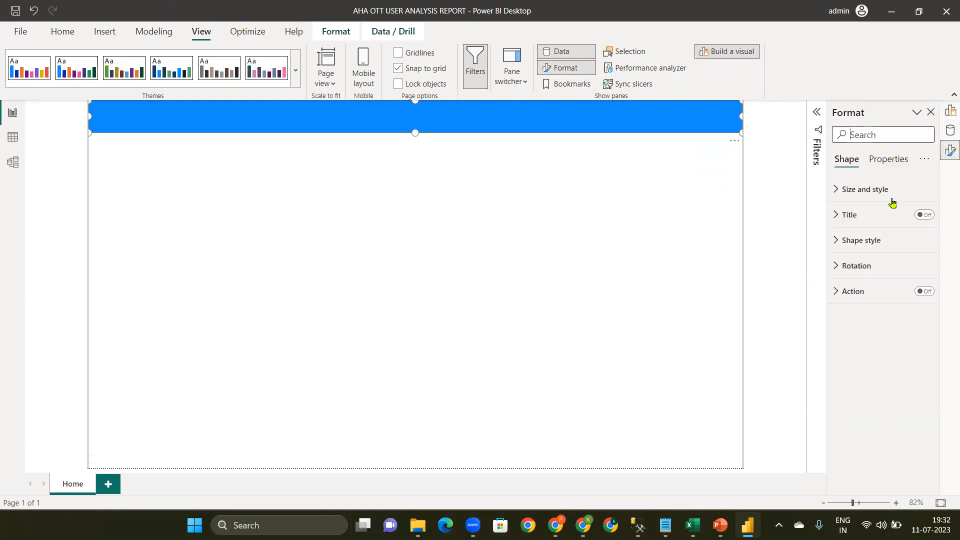
left_click(861, 242)
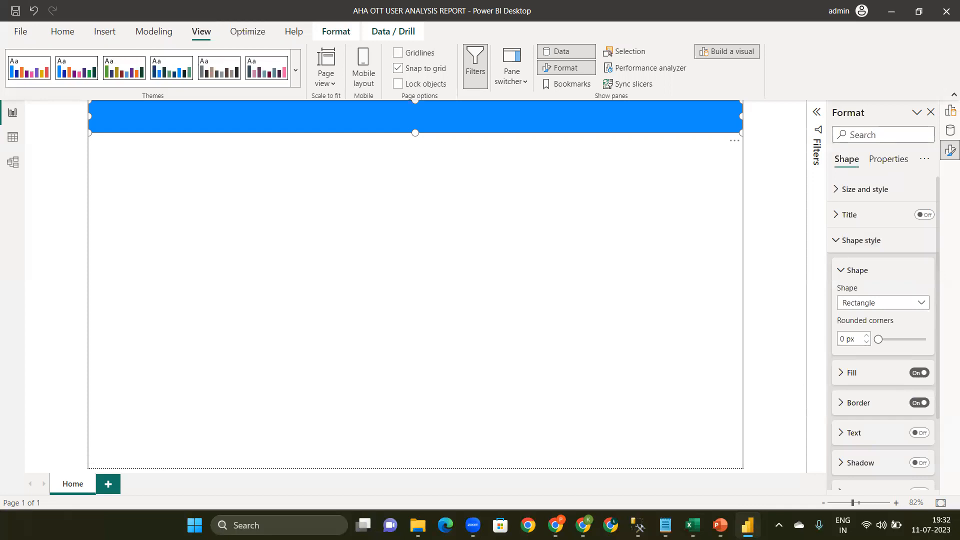
Switch to the Excel requirements workbook and copy the report name text from cell B1 of the Task_1 sheet
key("alt+Tab")
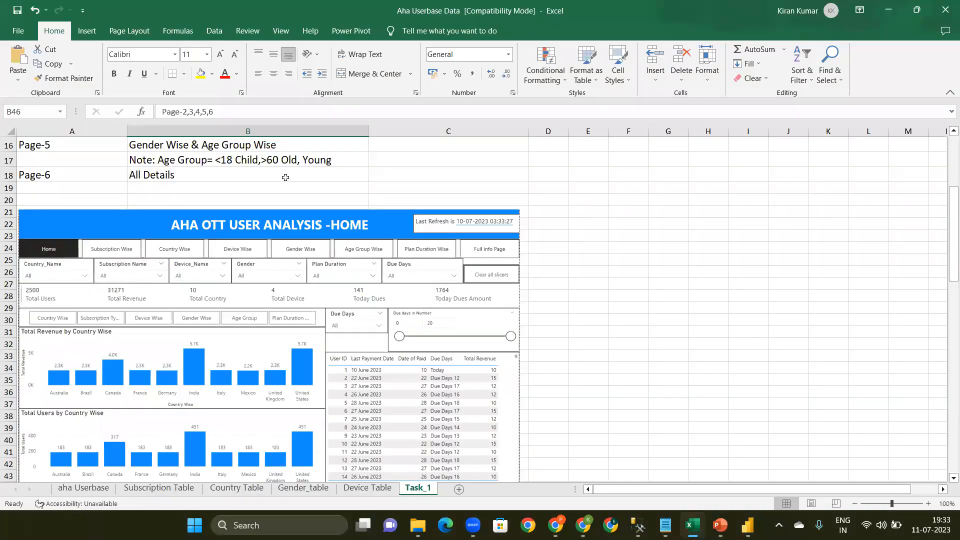
left_click(425, 176)
key("Left")
key("ctrl+Up")
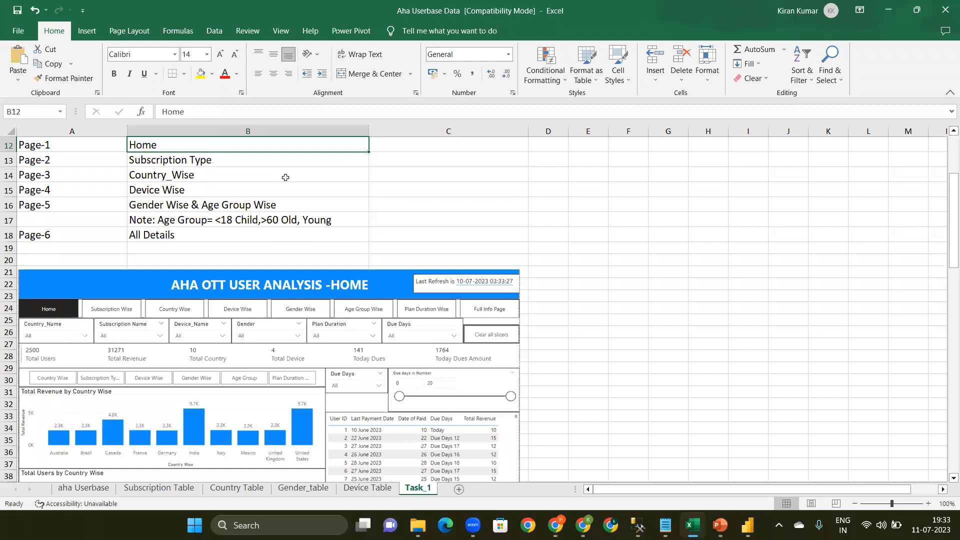
key("ctrl+Up")
key("ctrl+Up")
key("ctrl+Up")
key("ctrl+Up")
double_click(426, 143)
triple_click(426, 143)
key("ctrl+c")
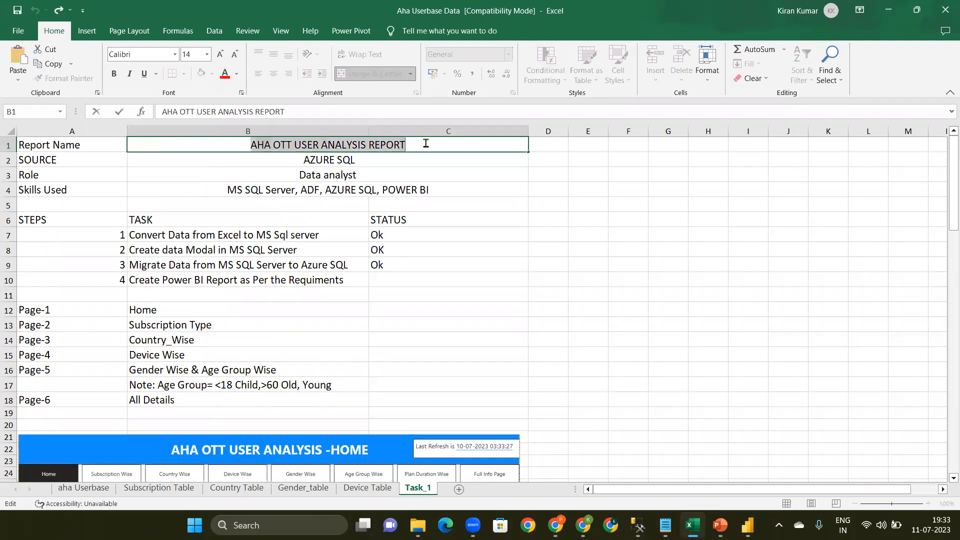
Back in Power BI, enable text on the banner rectangle and set it to "AHA OTT USER ANALYSIS REPORT - Home"
key("alt+Tab")
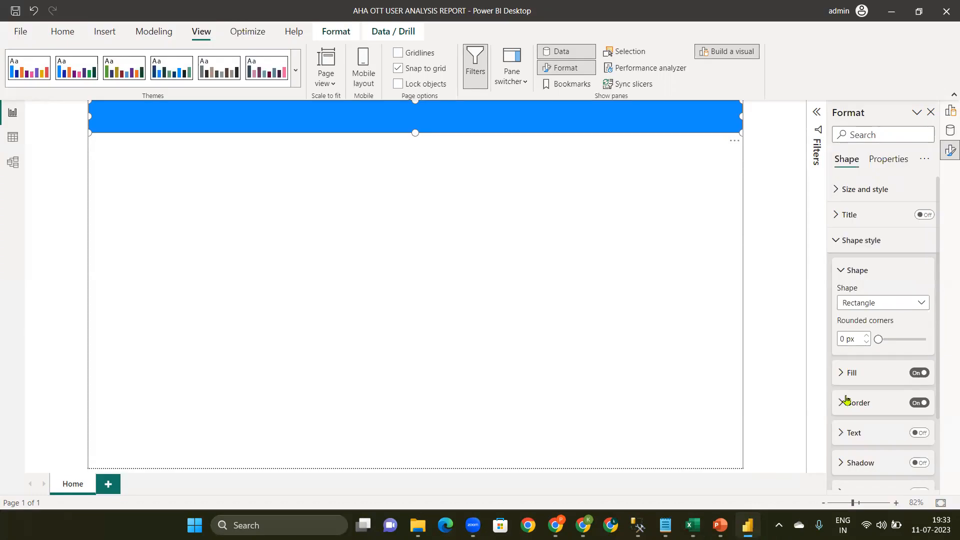
left_click(871, 273)
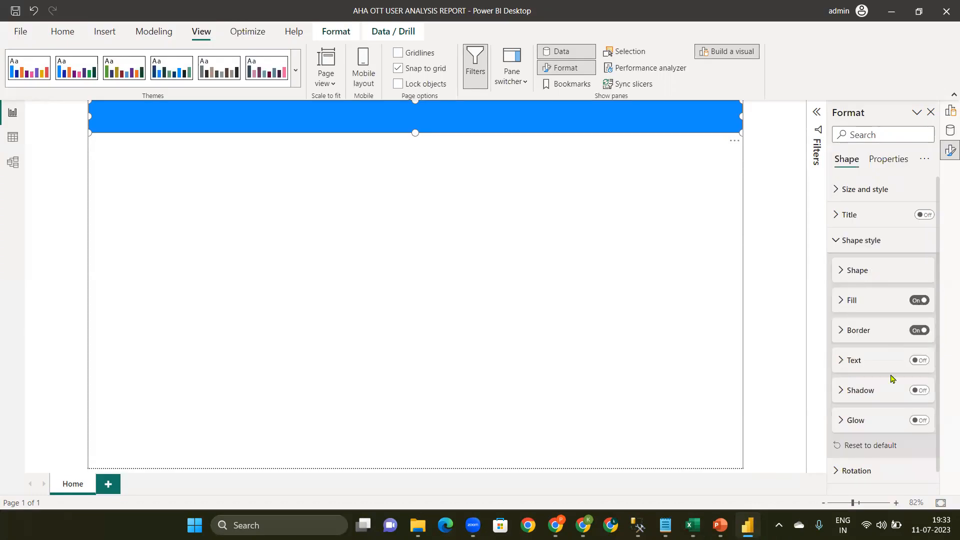
left_click(920, 361)
key("ctrl+v")
type("- H")
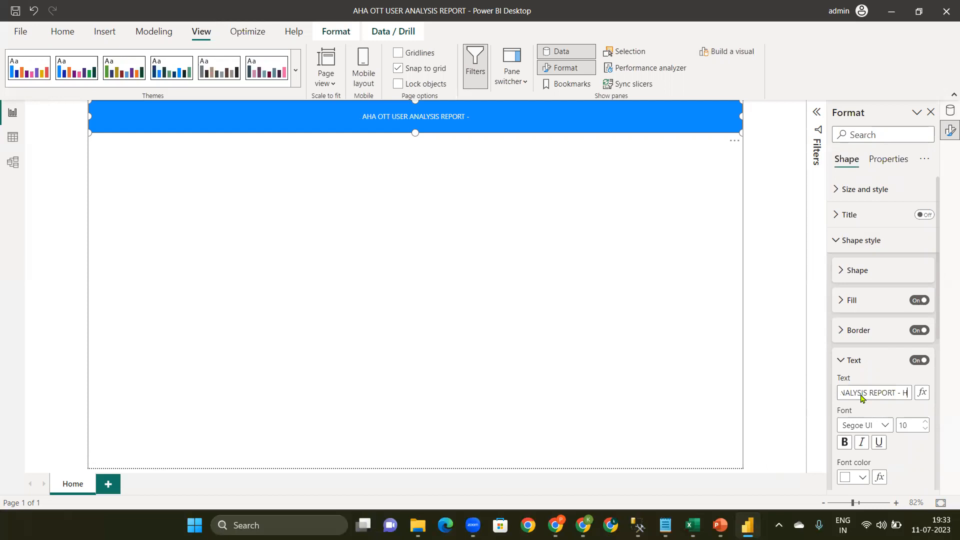
type("ome")
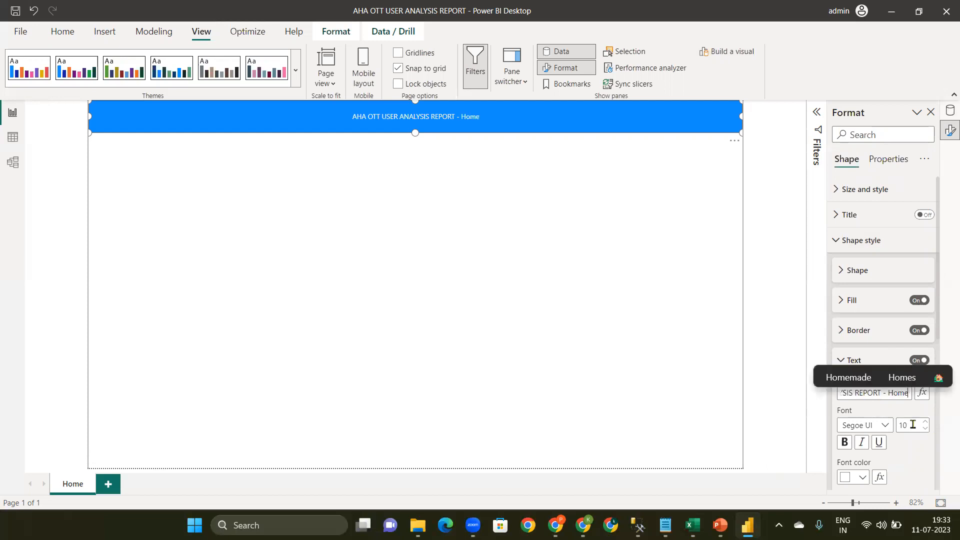
Set the banner text to font size 20 and bold, and deselect the banner
left_click(913, 424)
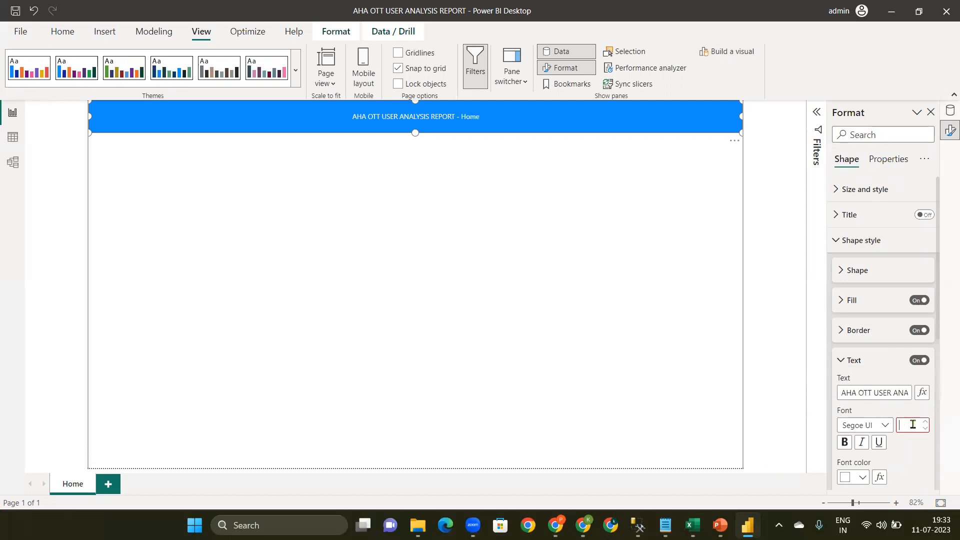
type("20")
key("Return")
left_click(845, 443)
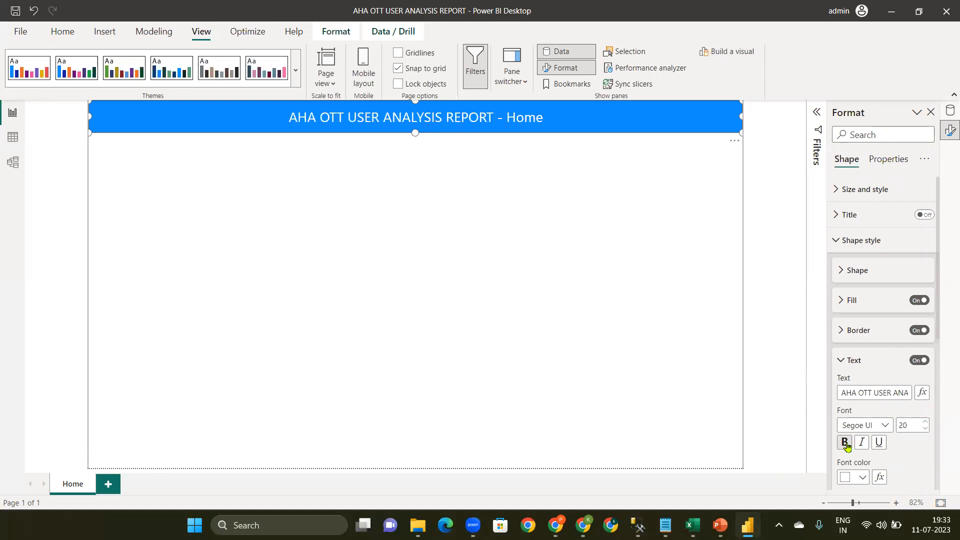
left_click(454, 249)
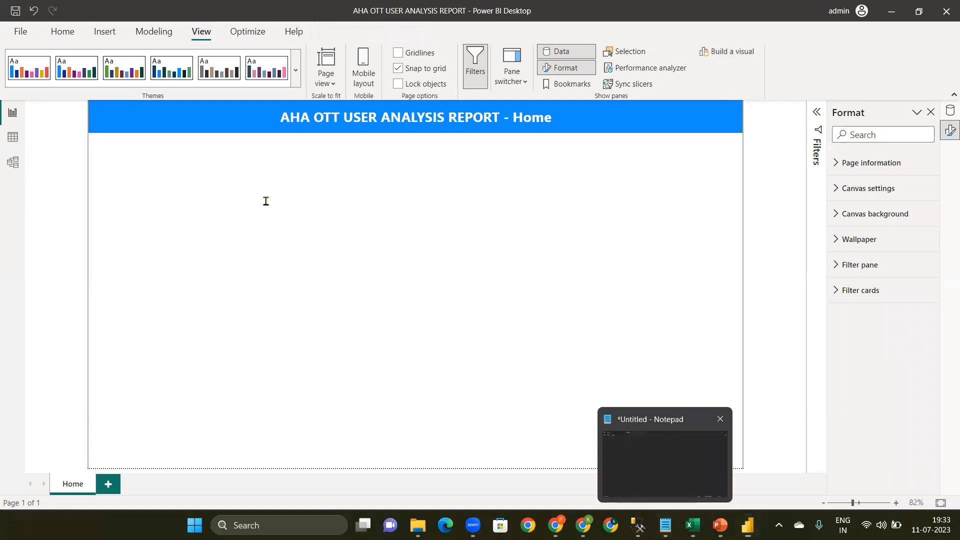
Switch to the untitled Notepad note and write the heading "UI Doc" underlined with a row of dashes
type("UI")
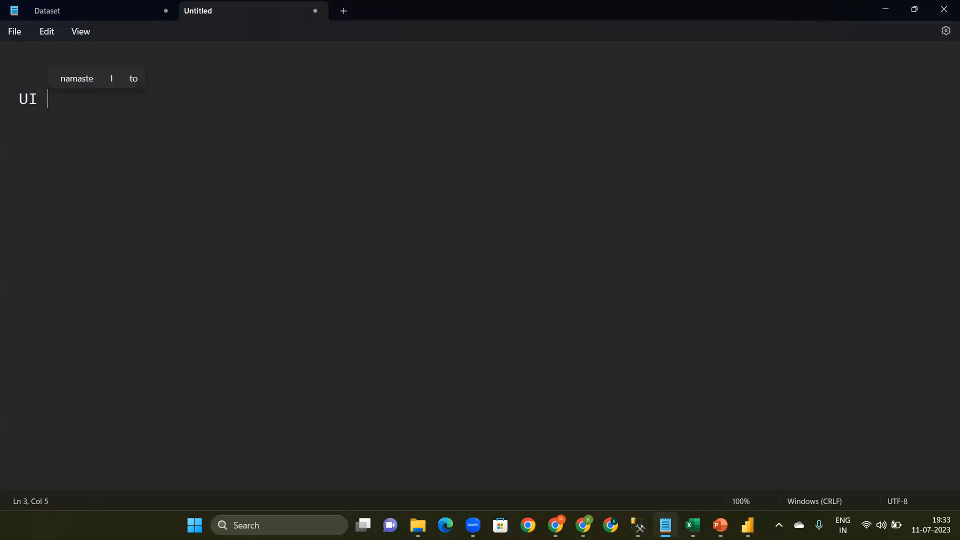
type(" Doc")
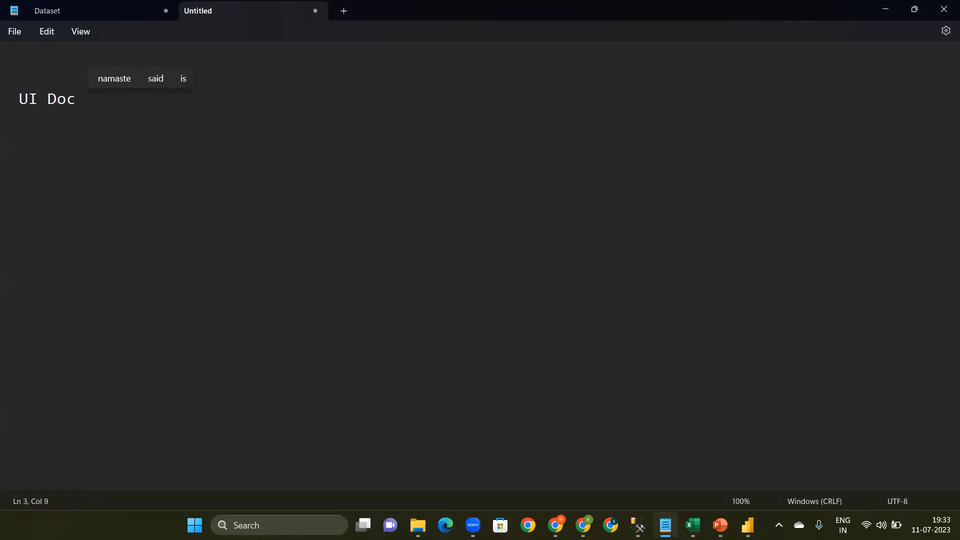
key("Return")
type("--------")
key("Return")
key("Return")
Add the lines "Title Size" and "Visual Title Size" under the UI Doc heading
type("Title ")
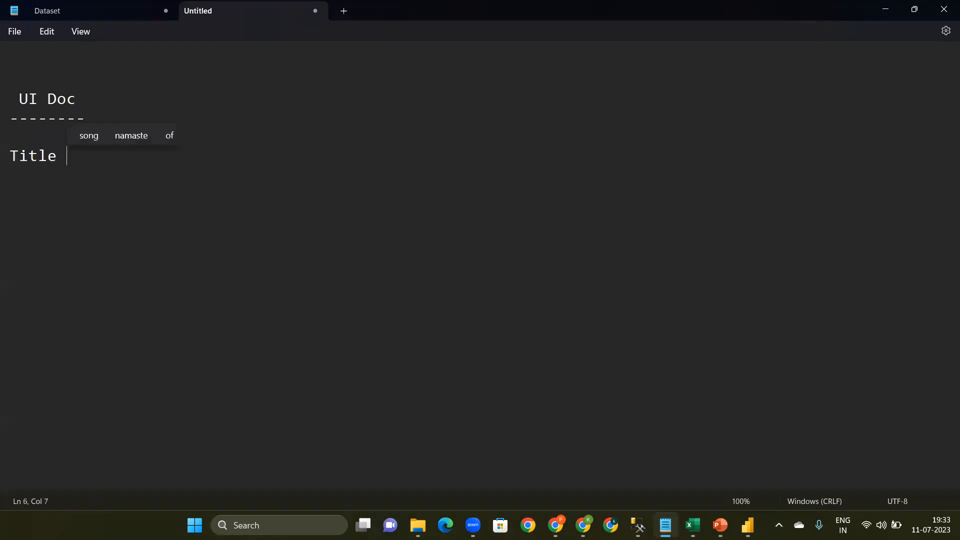
type("Size")
key("Return")
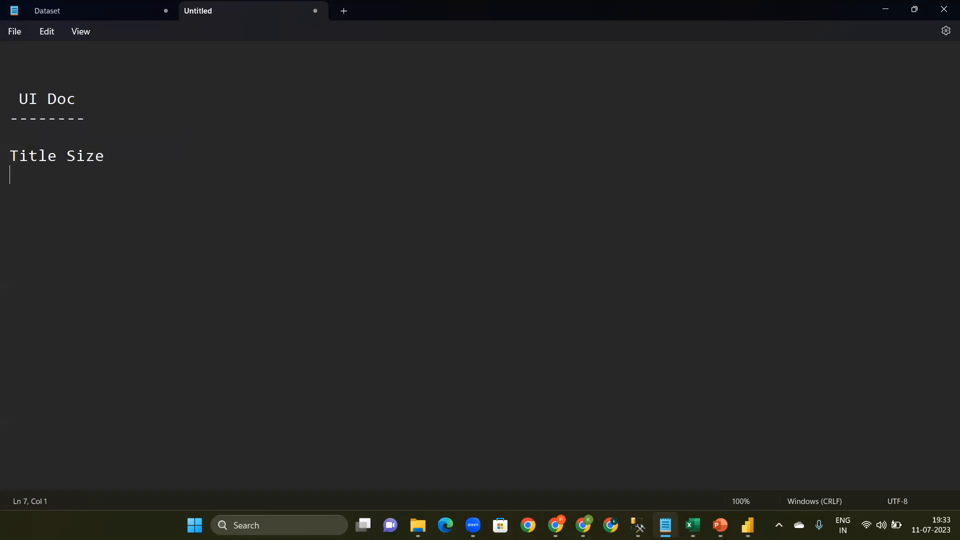
type("Vis")
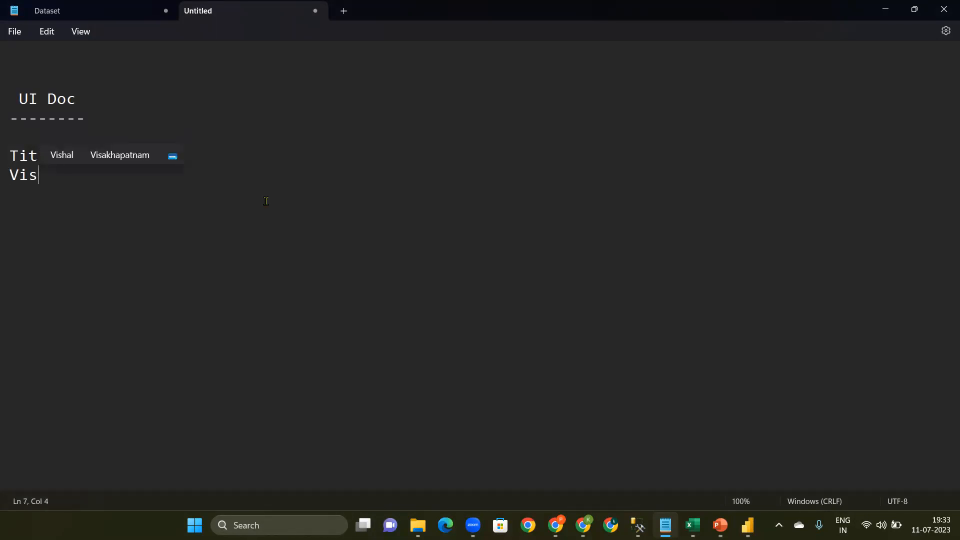
type("ual Tit")
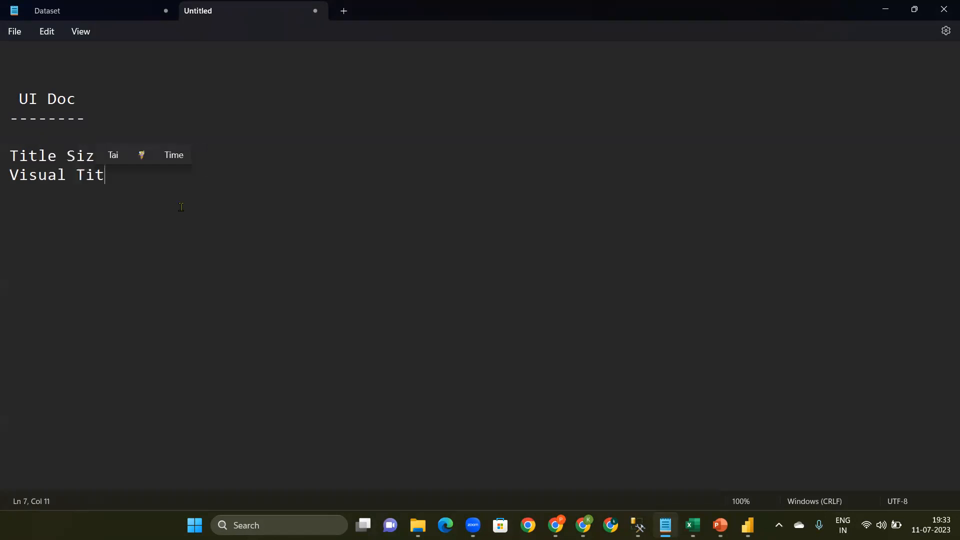
type("al")
key("BackSpace")
key("BackSpace")
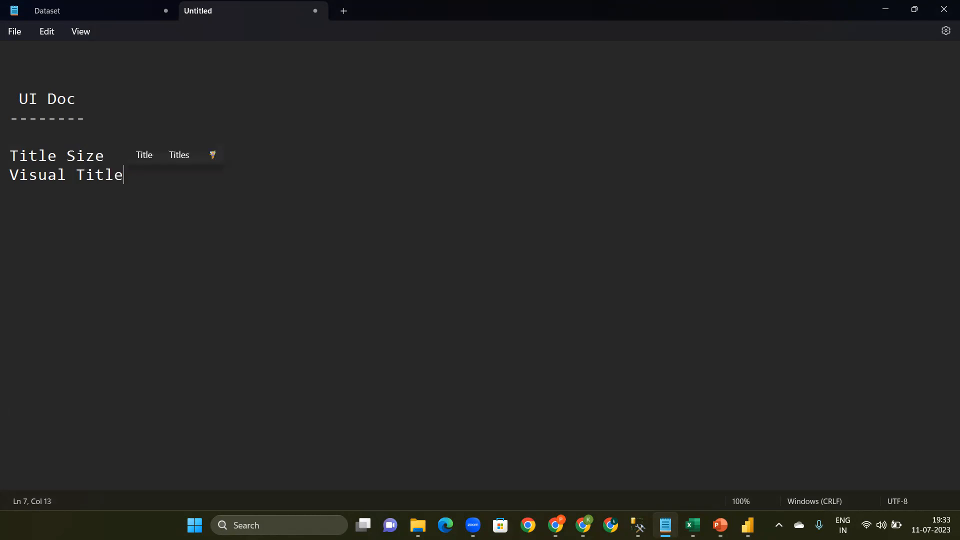
type("Size '")
key("BackSpace")
key("Return")
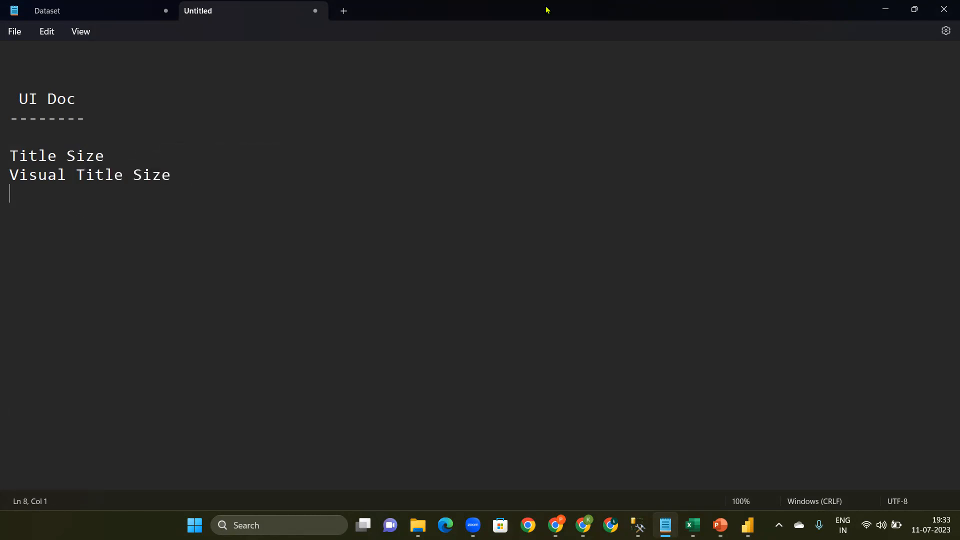
Add a "Text Size" line below Visual Title Size and insert a "Header Size" line above it
type("Tes")
key("BackSpace")
type("xt Siz")
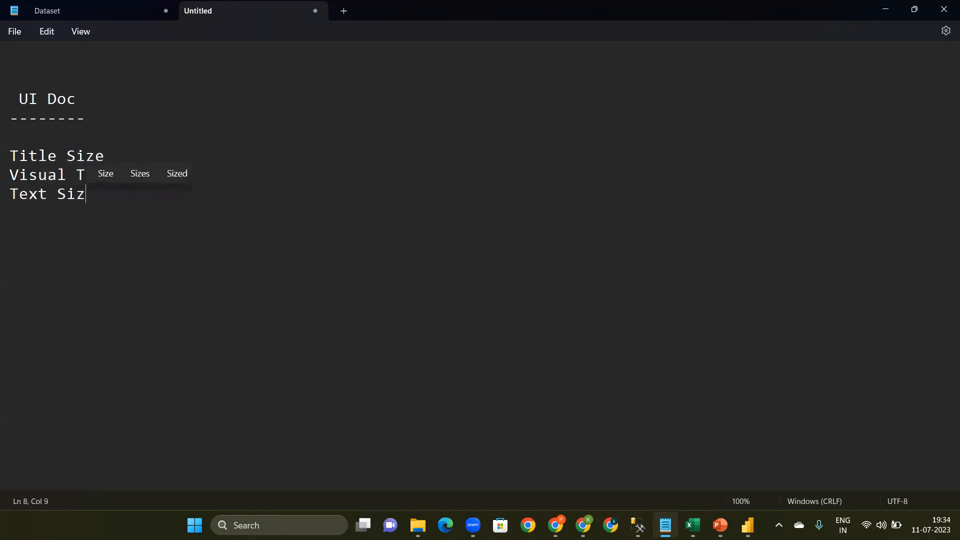
type("e")
key("Return")
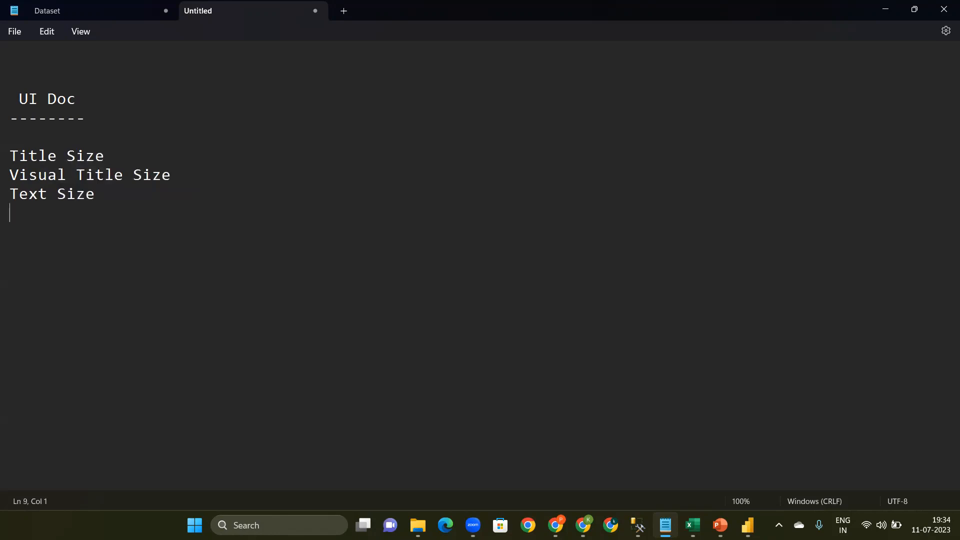
key("Return")
key("Up")
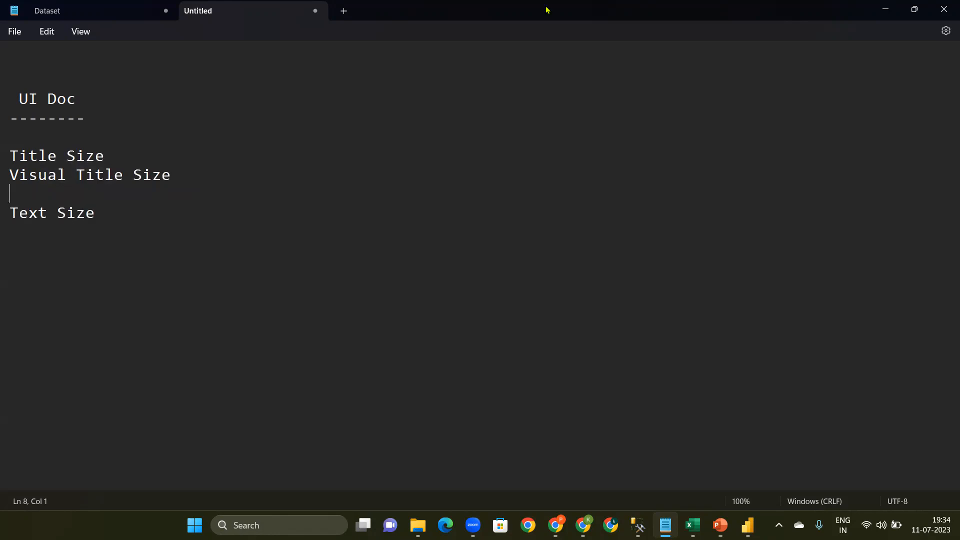
type("Header")
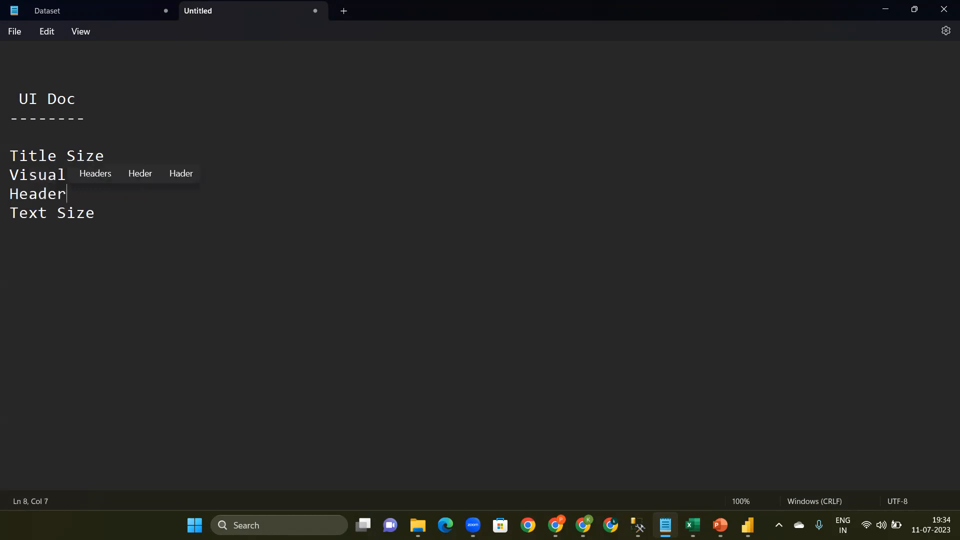
type(" Size ")
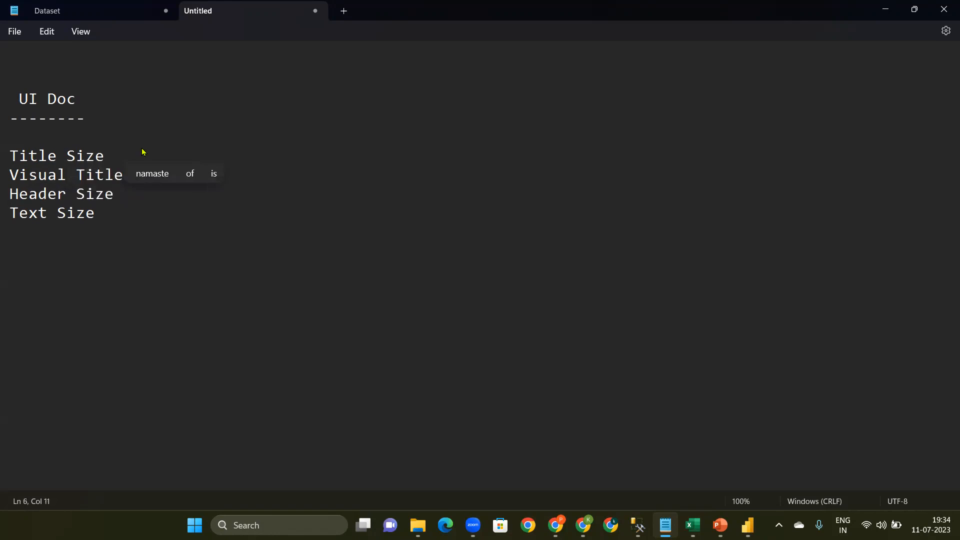
Enter the sizes beside the labels: Title Size 20, Visual Title Size 18, Header Size 15, and Text Size 12
type("Size")
type("20")
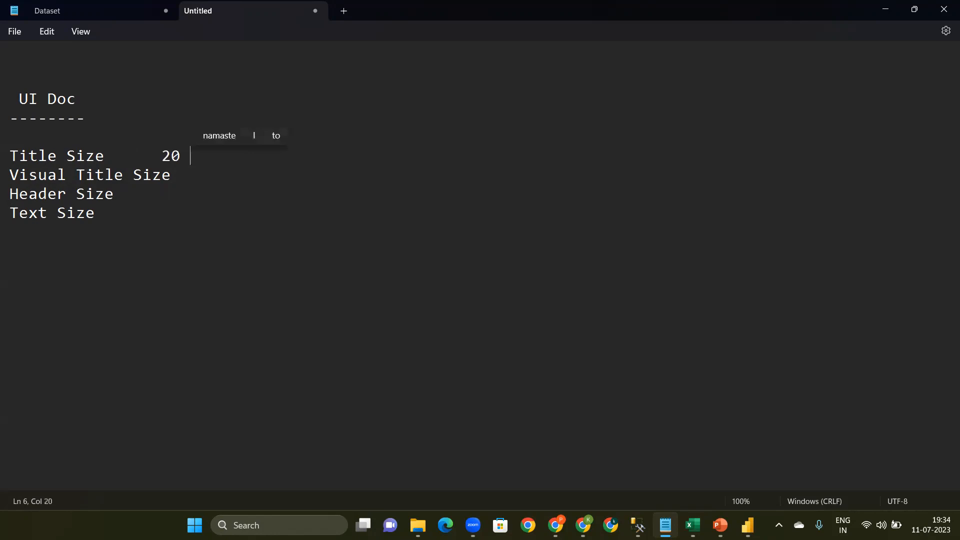
key("Down")
type("18")
key("Down")
type("16")
key("Down")
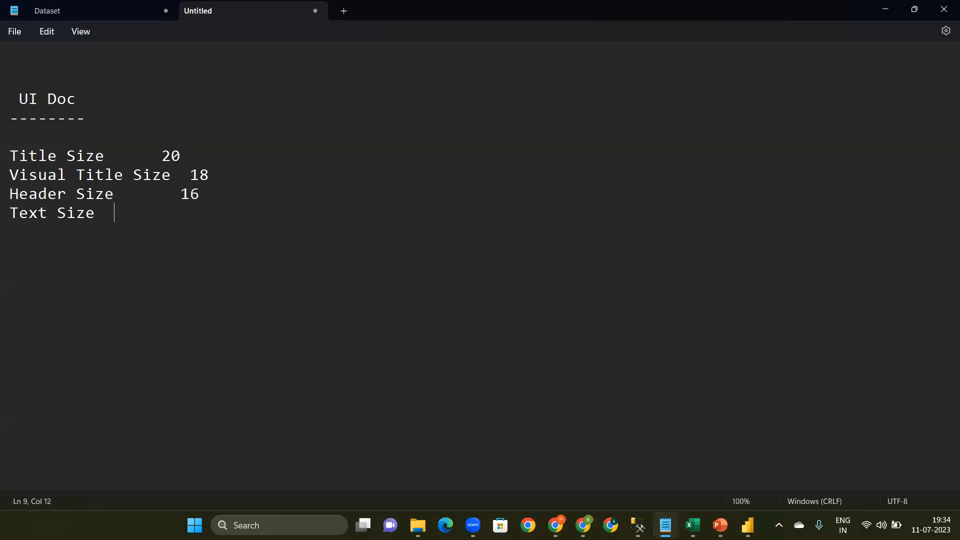
type("12")
key("Up")
key("BackSpace")
type("5")
Add a final line reading "Colour Code" below the Text Size line
left_click(188, 297)
key("BackSpace")
type("Clo")
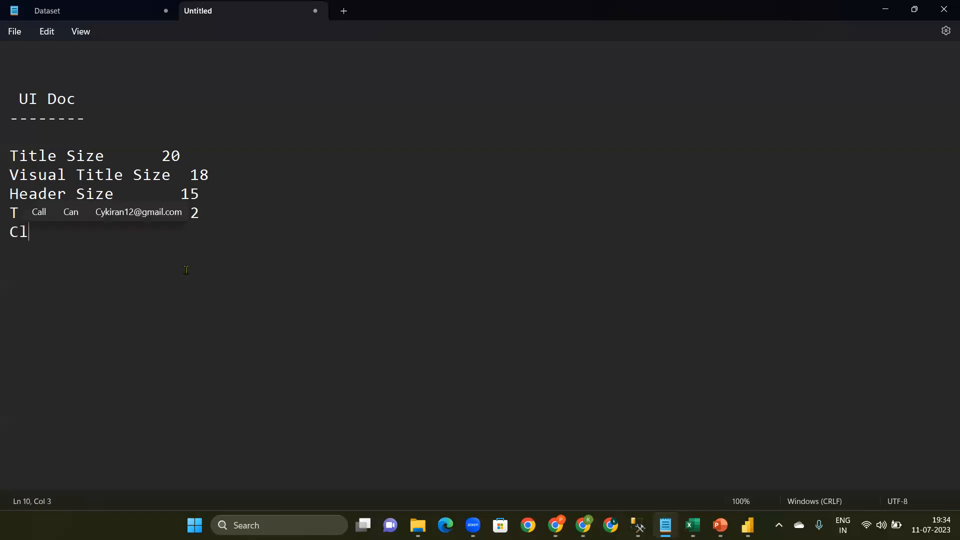
key("BackSpace")
type("lo")
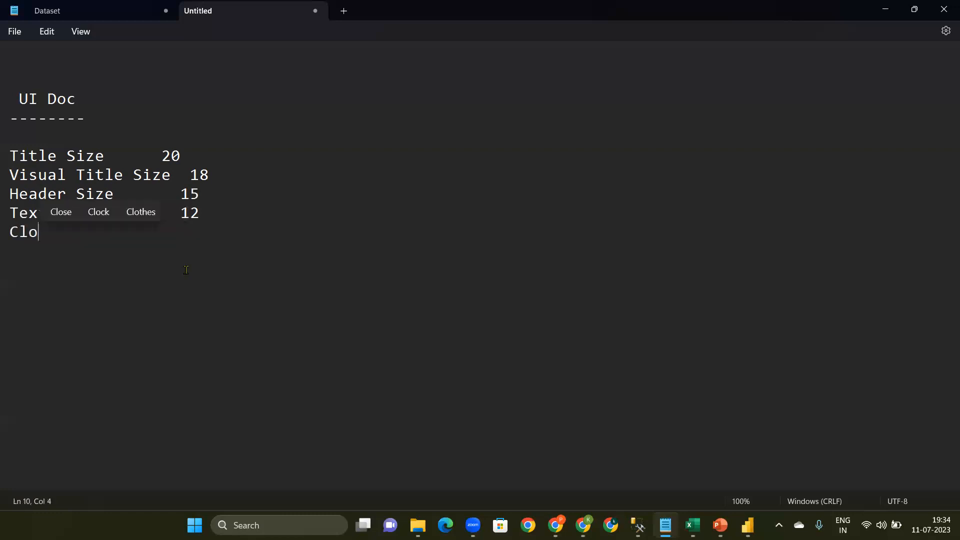
key("BackSpace")
key("BackSpace")
type("i")
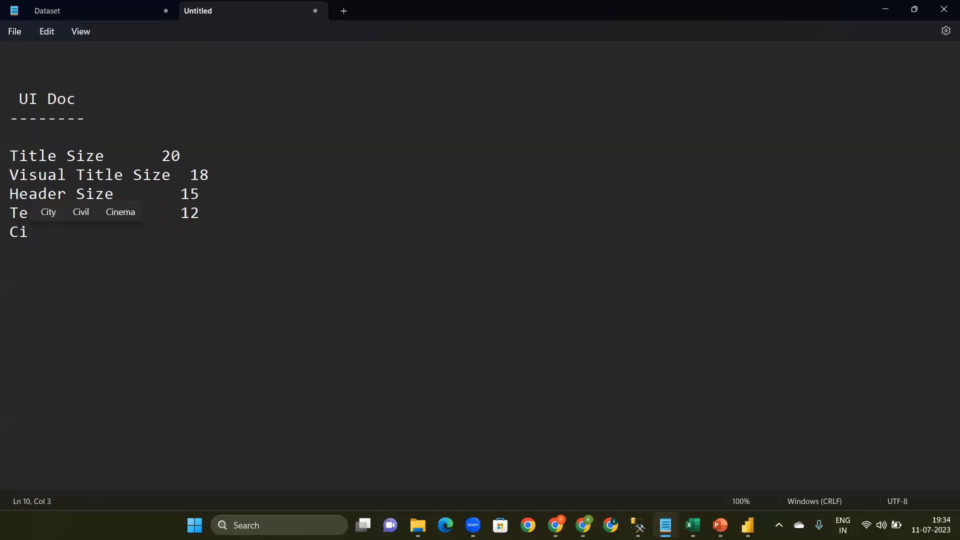
key("BackSpace")
type("olu")
key("BackSpace")
type("or")
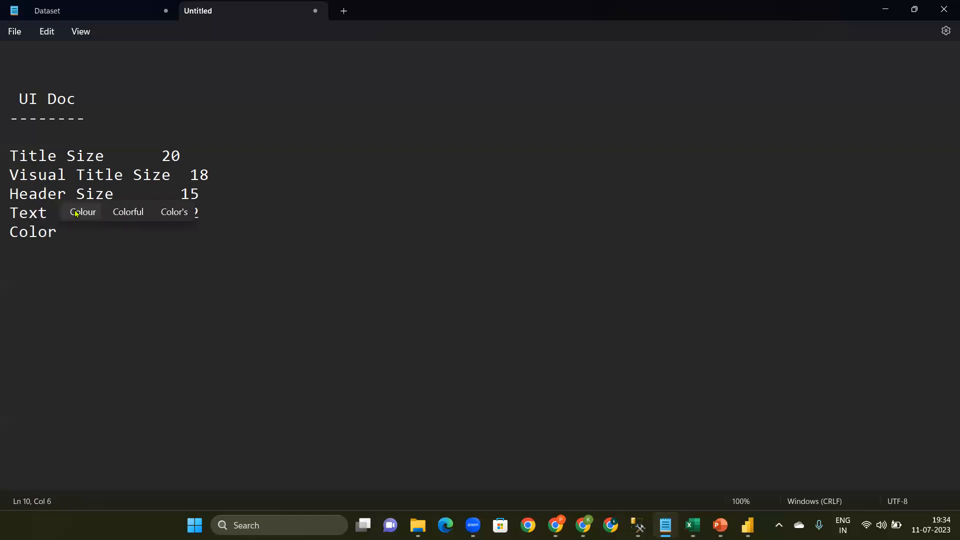
left_click(76, 213)
type("Code")
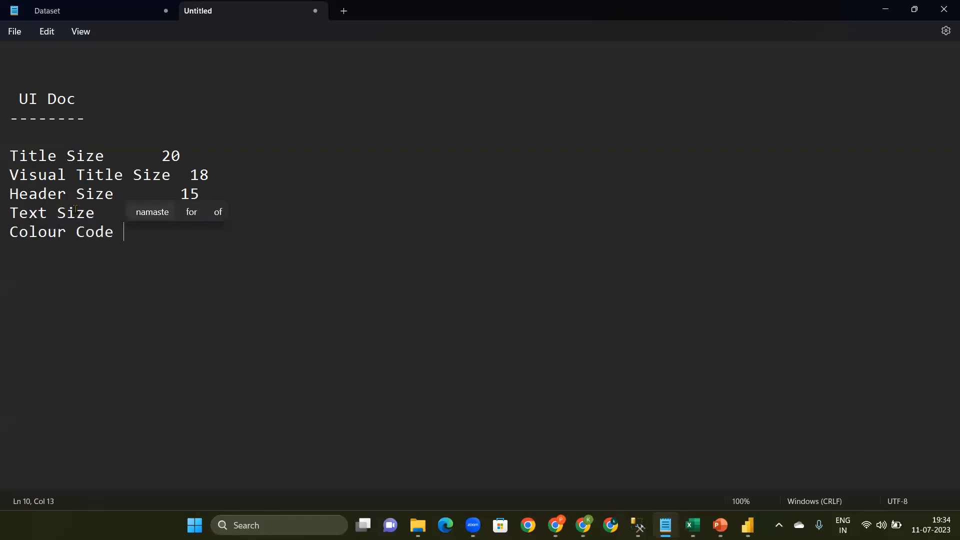
Highlight the four size lines in the UI Doc note and switch back to the Power BI report
left_click(11, 159)
left_click(279, 206, "shift")
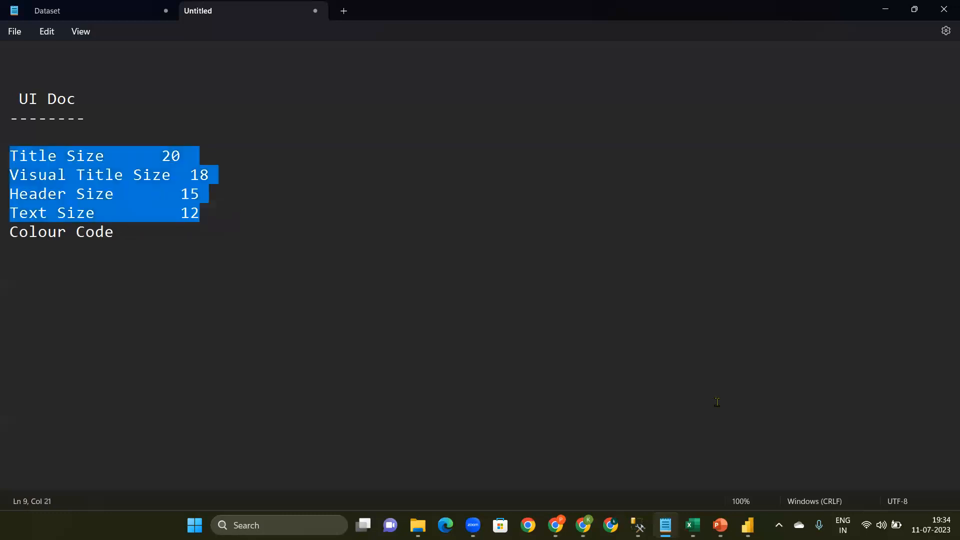
key("alt+Tab")
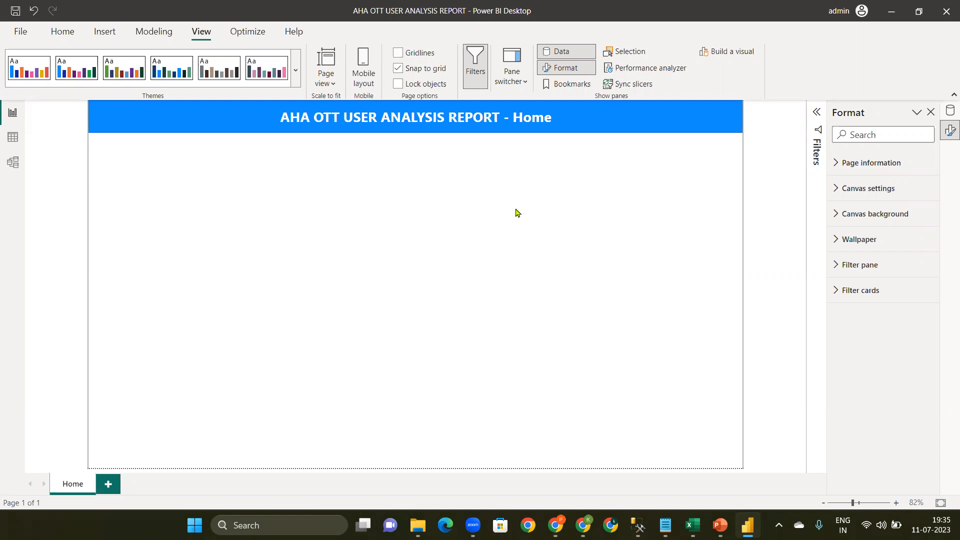
Insert a slicer on the Home page and populate it with Subscription Name from Subscription_Table
left_click(104, 33)
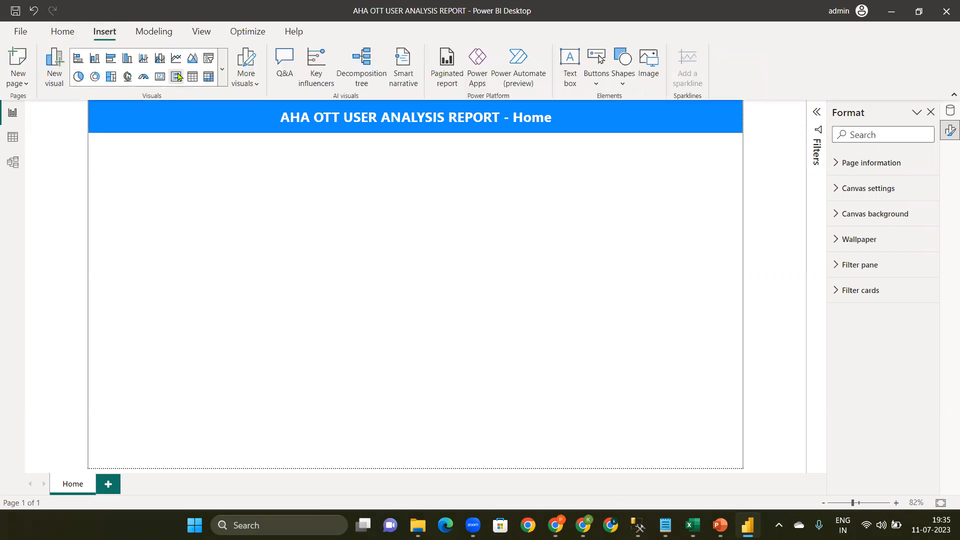
left_click(209, 58)
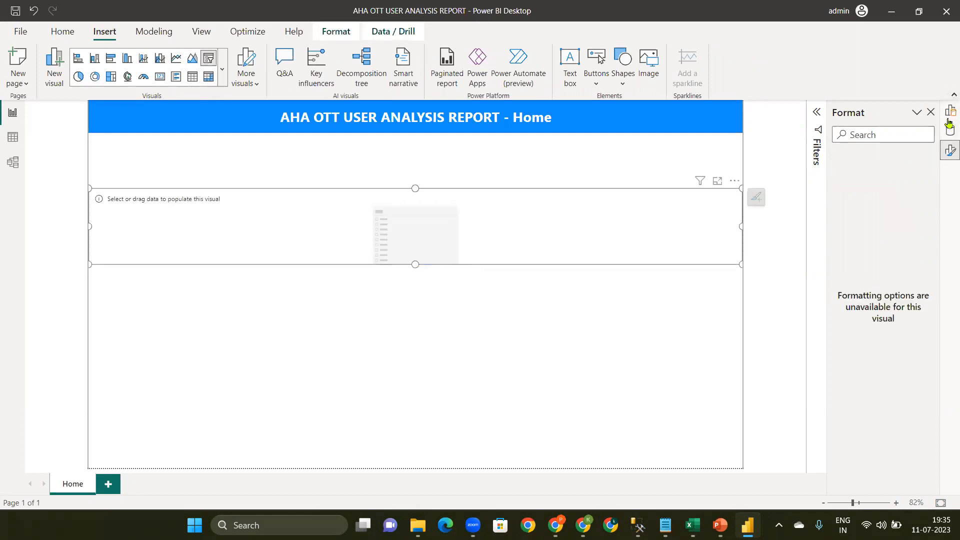
left_click(949, 111)
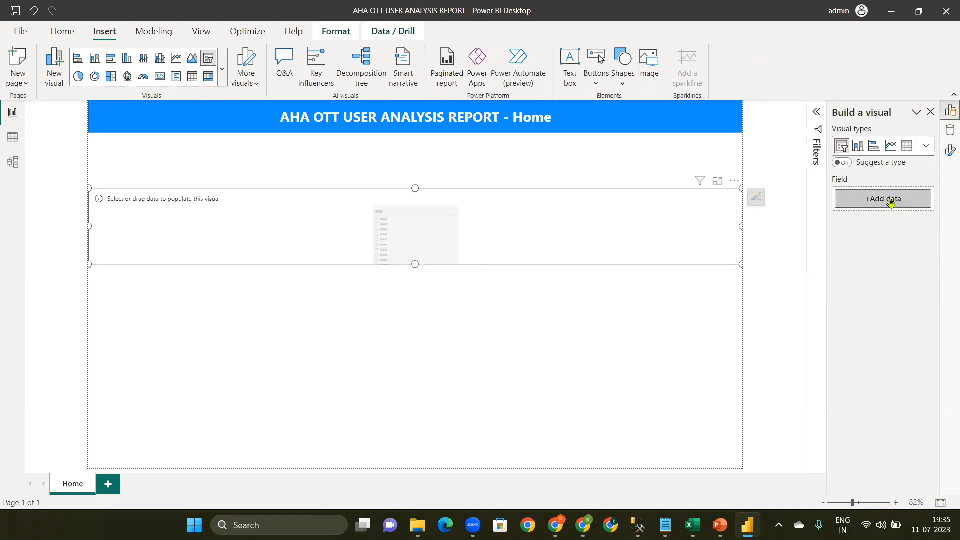
left_click(949, 130)
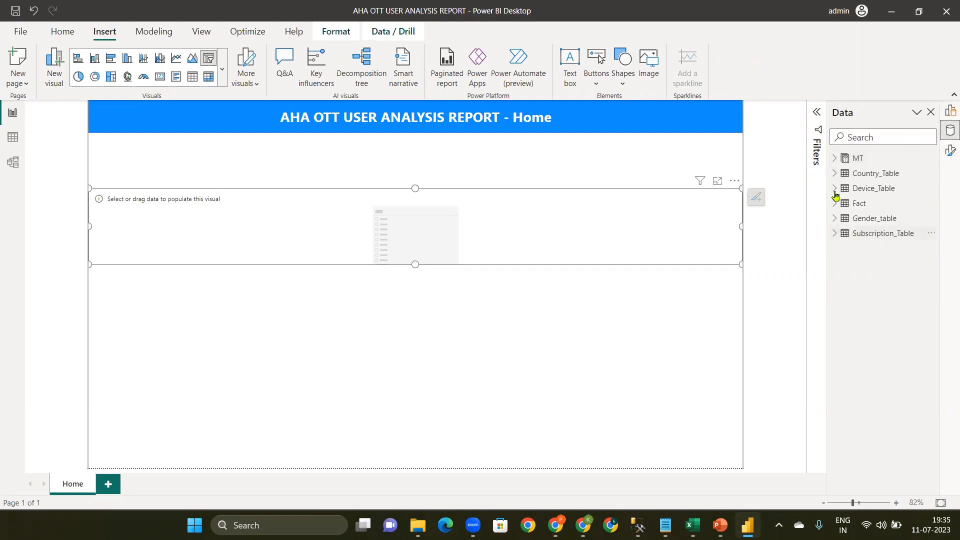
left_click(833, 174)
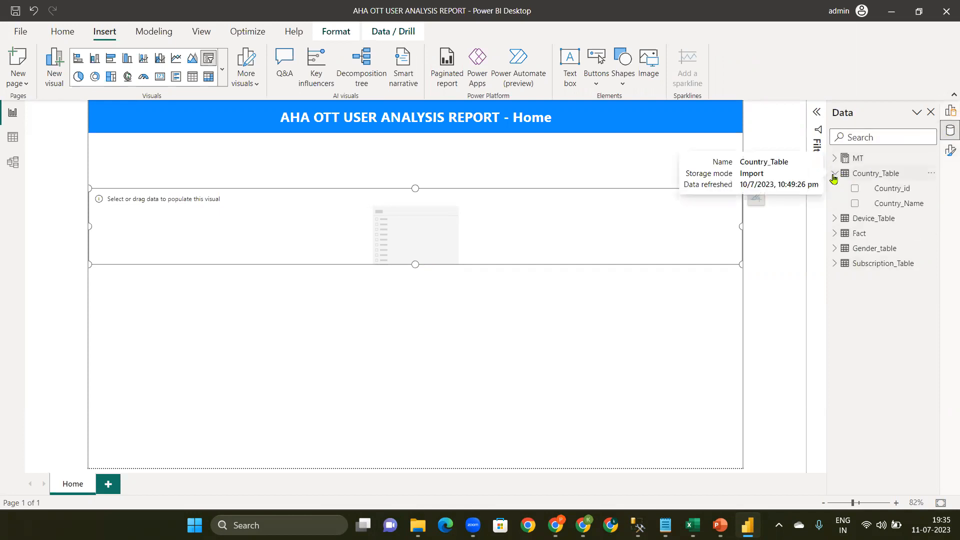
left_click(833, 175)
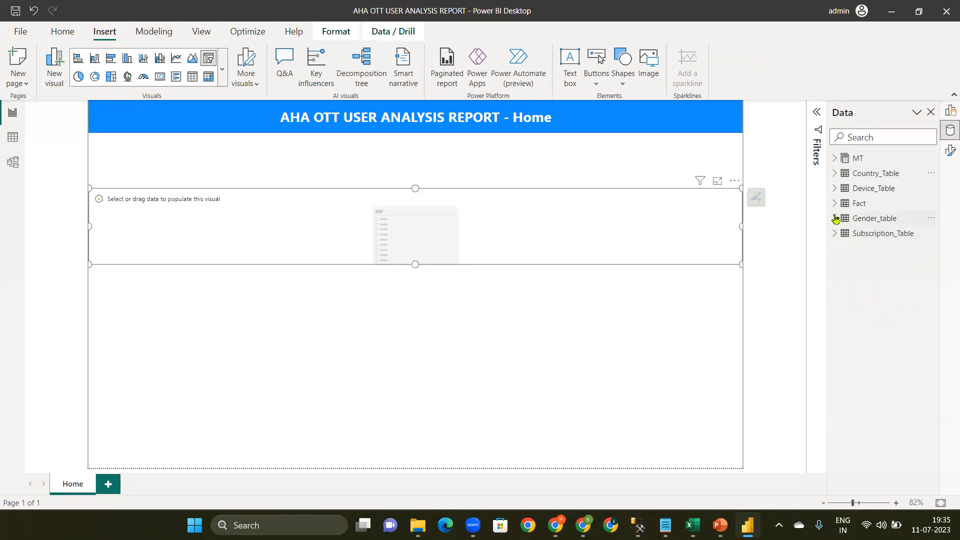
left_click(834, 234)
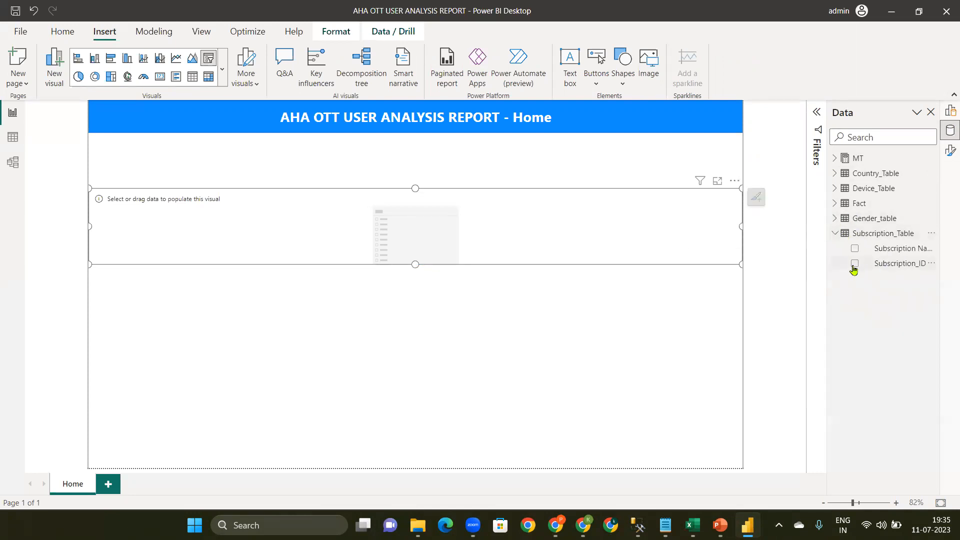
left_click(855, 249)
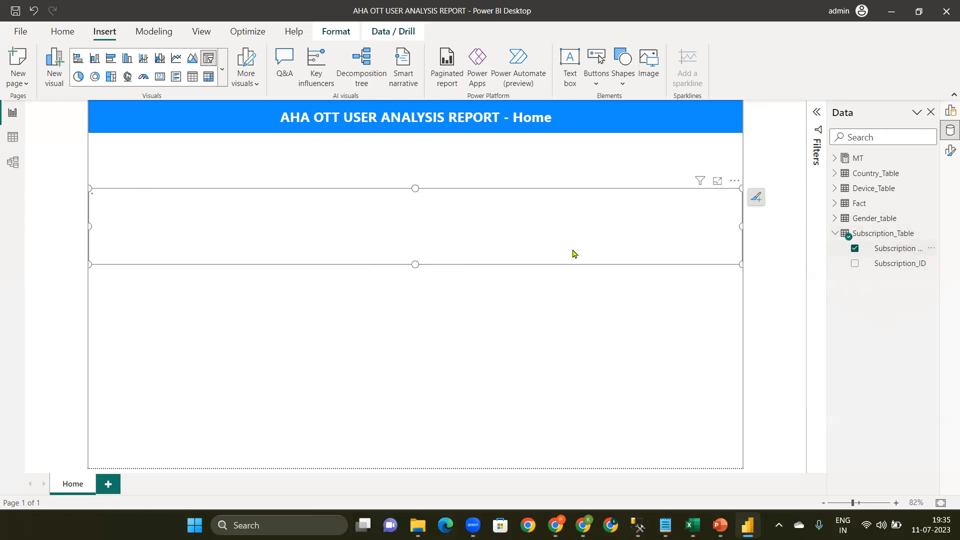
Set the Subscription Name slicer's style to Dropdown in its slicer settings
left_click(950, 150)
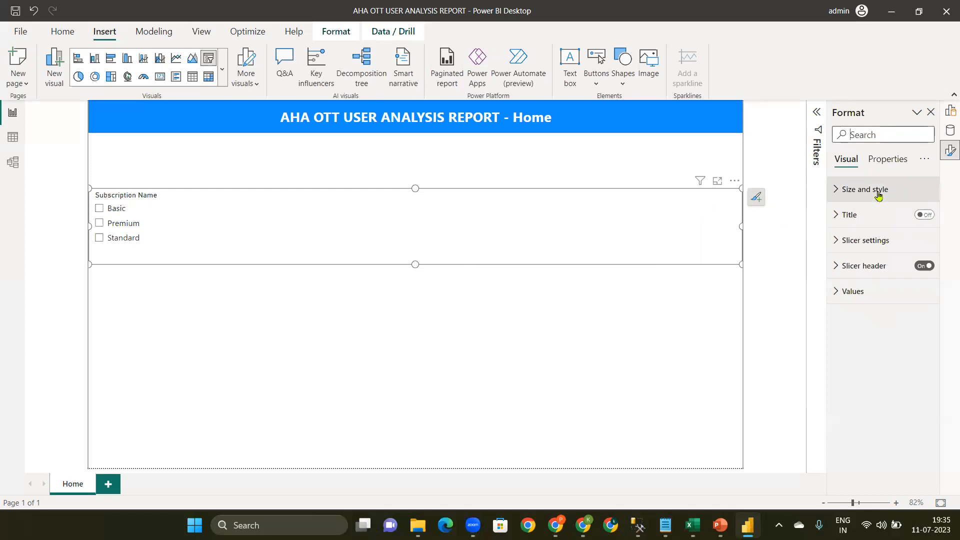
left_click(880, 193)
left_click(876, 197)
left_click(872, 249)
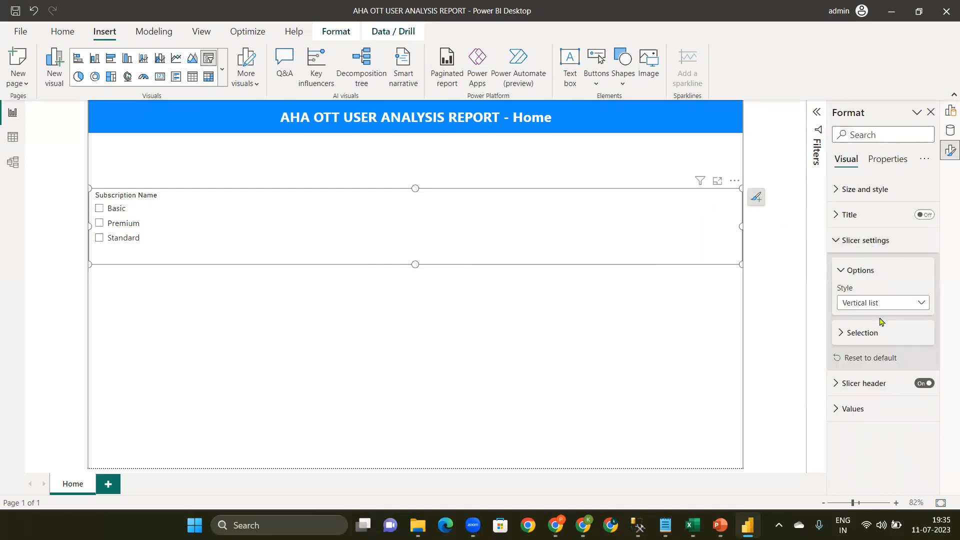
left_click(874, 304)
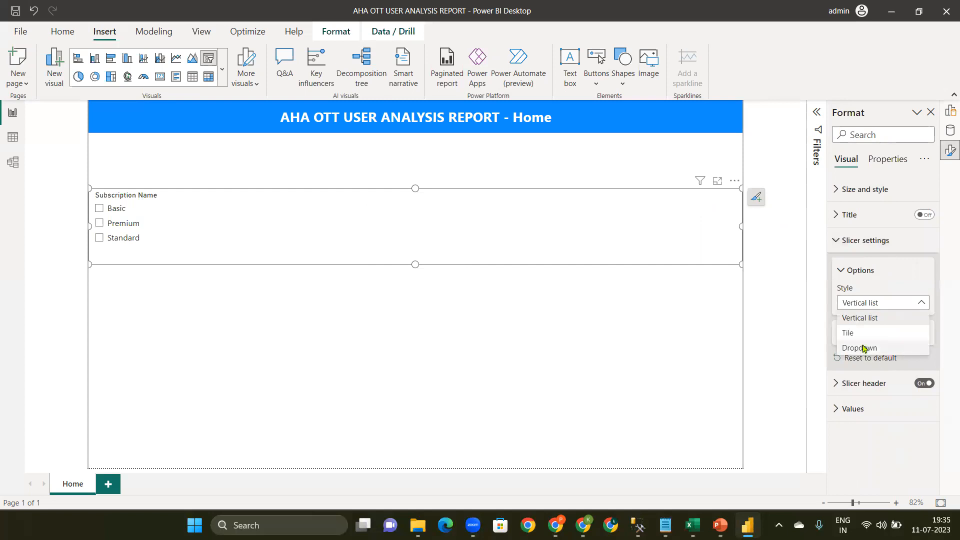
left_click(863, 349)
Shrink the Subscription Name slicer to a compact box and place it at the canvas's left edge, a little below the banner
left_click_drag(742, 264, 203, 230)
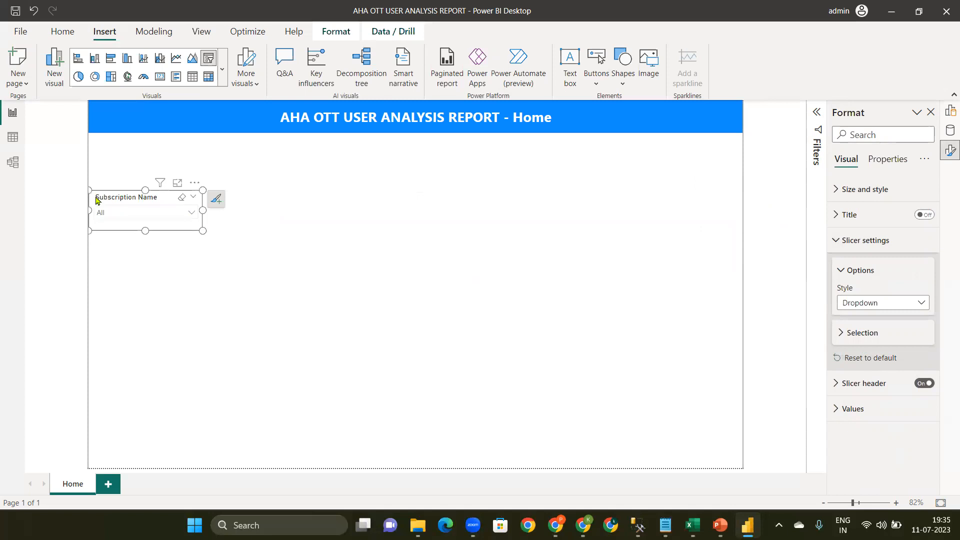
left_click_drag(118, 203, 114, 176)
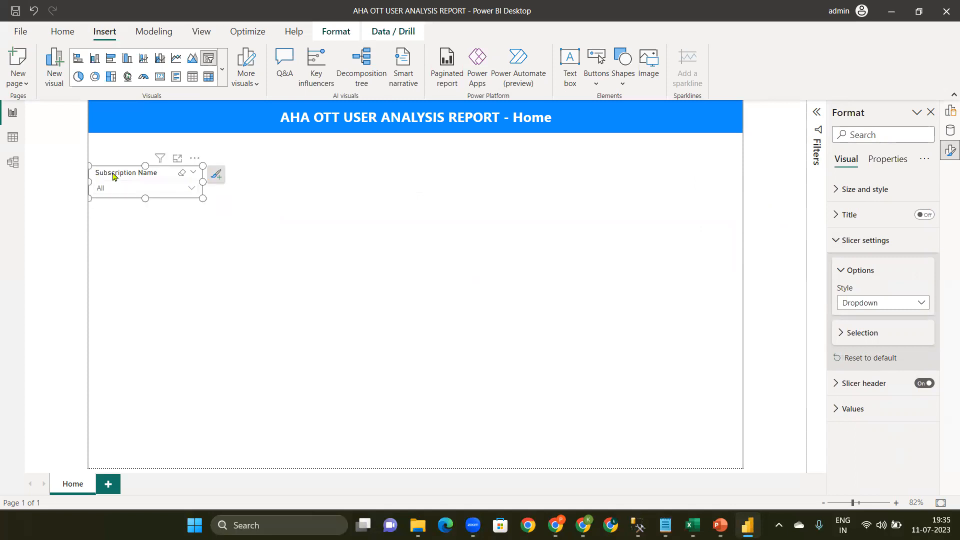
left_click(288, 200)
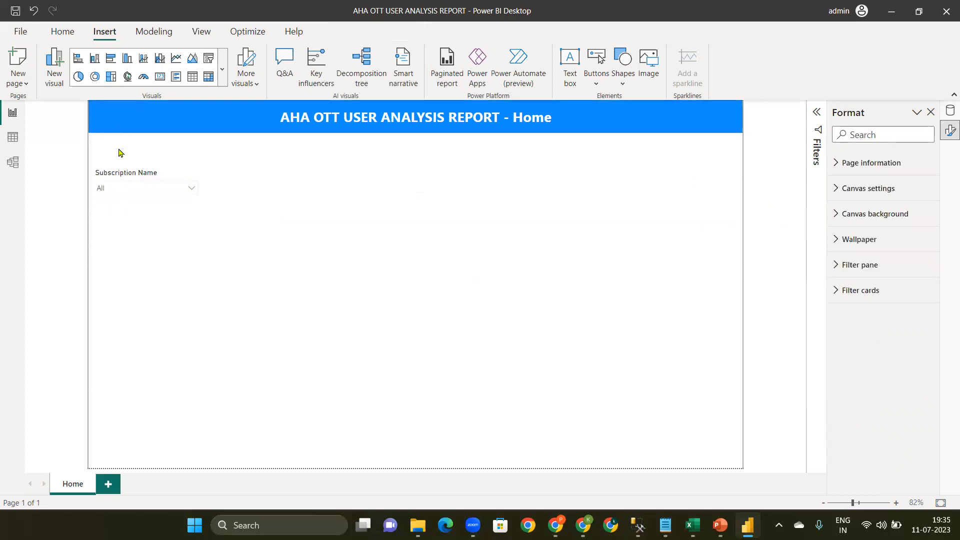
Switch to the Excel requirements, examine the Home page mockup's slicers and visuals on Task_1, and return to the Power BI report
left_click(720, 525)
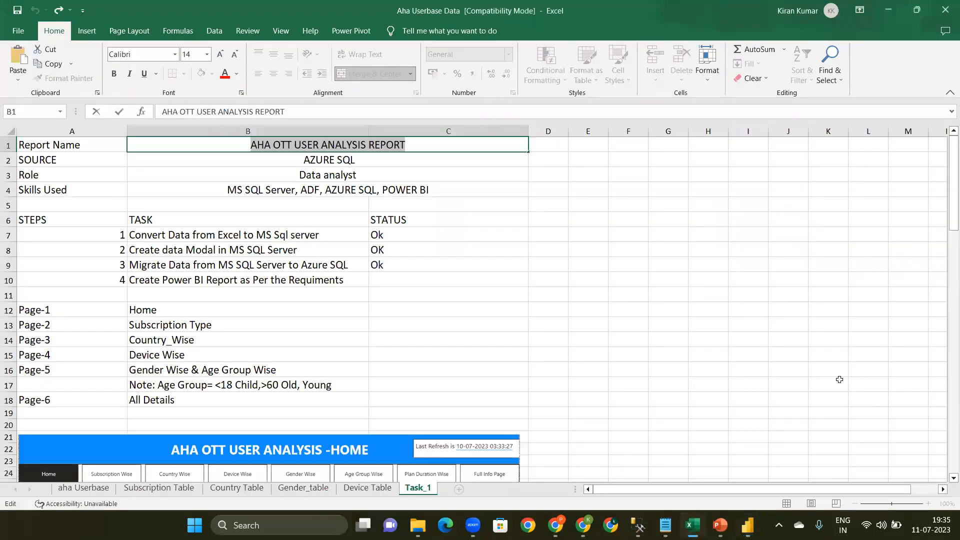
left_click_drag(952, 210, 952, 248)
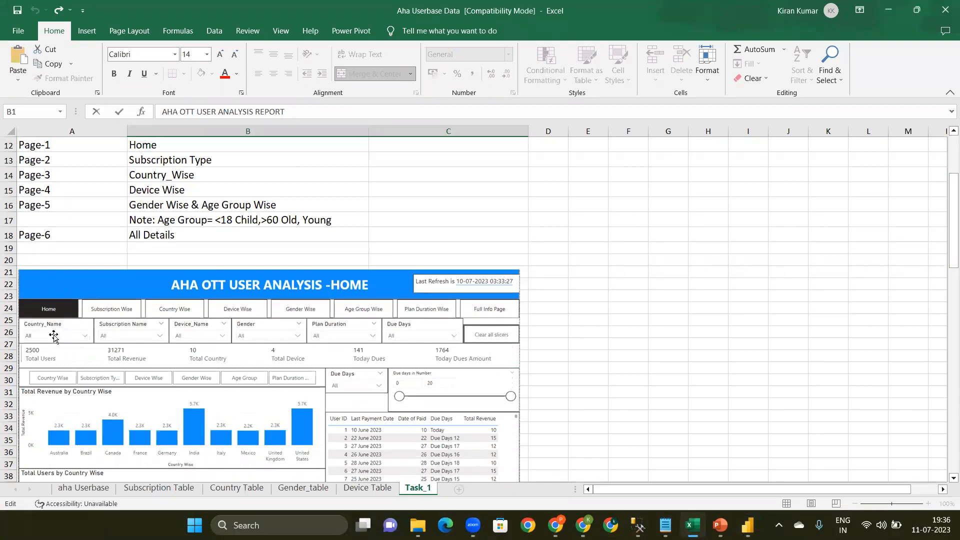
left_click_drag(947, 217, 946, 233)
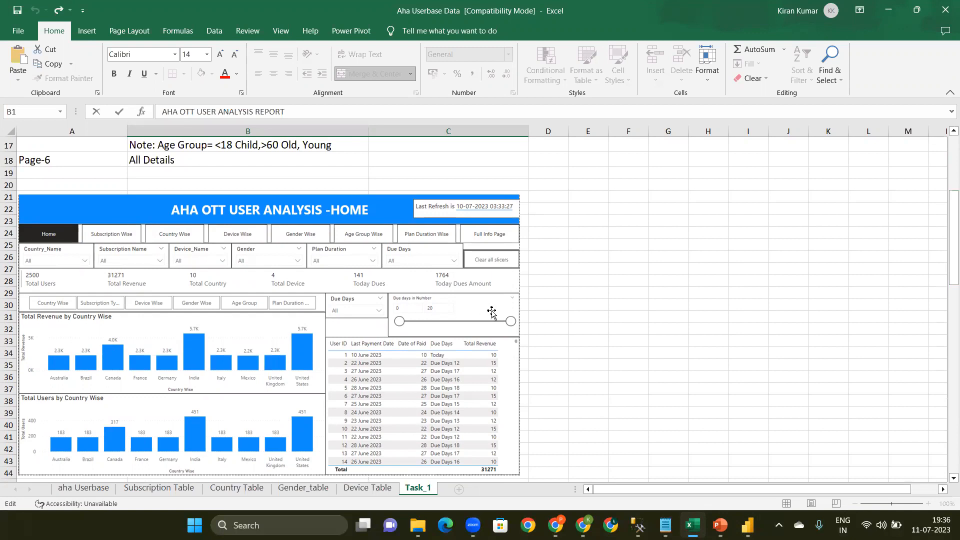
left_click(891, 8)
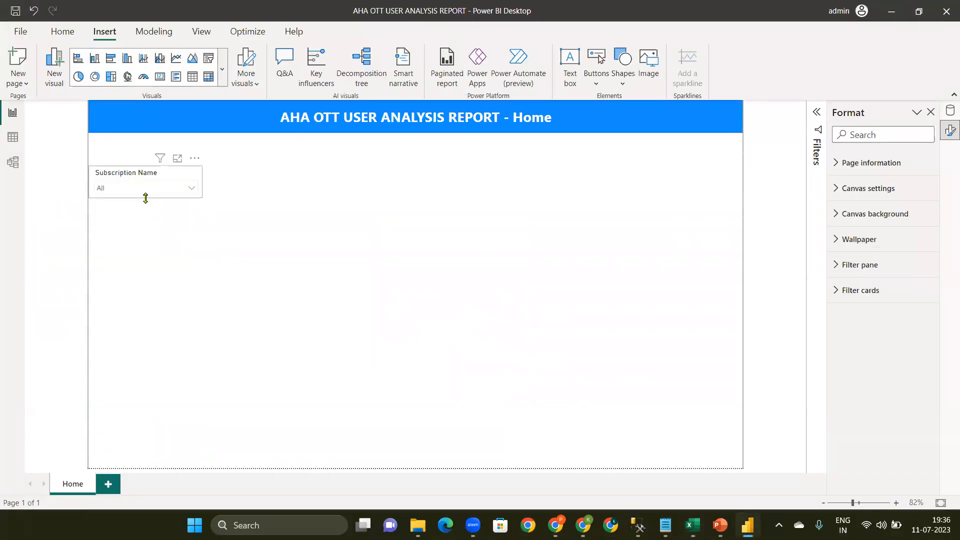
left_click(146, 196)
left_click(182, 251)
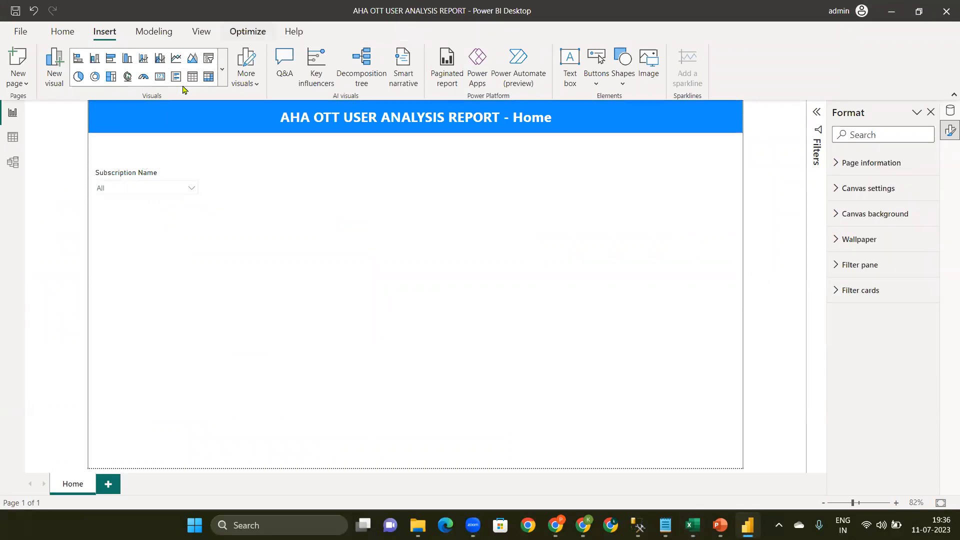
Customize the current theme to turn on borders for visuals and apply it
left_click(201, 31)
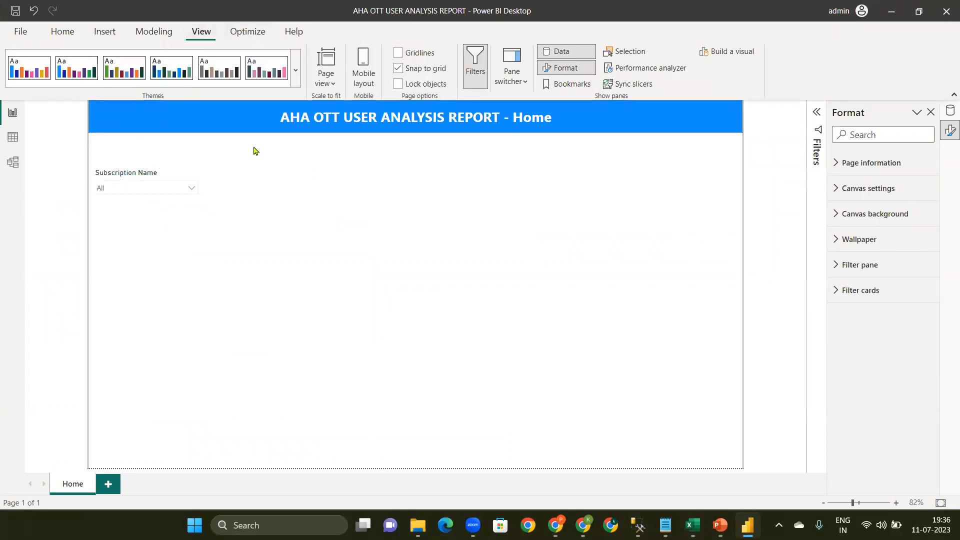
left_click(296, 81)
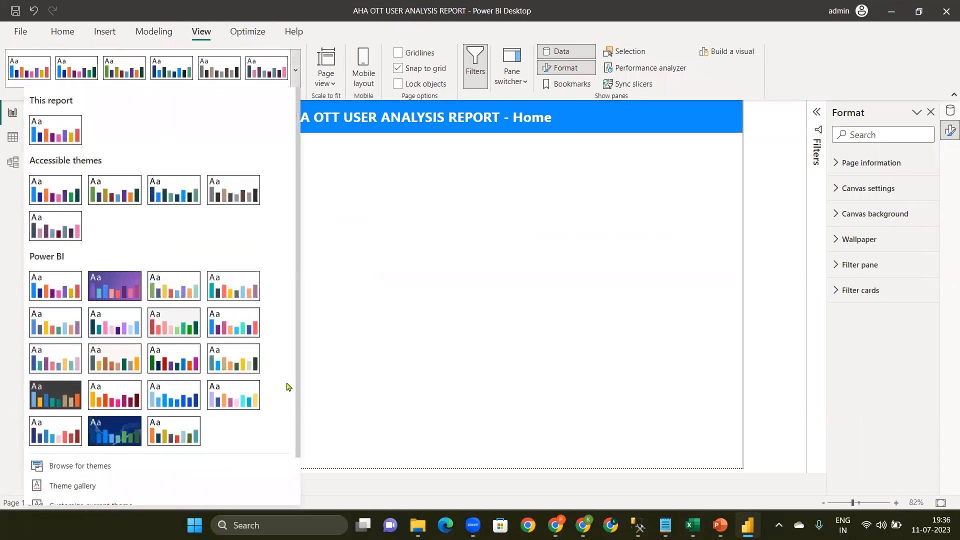
scroll(296, 443, "down", 3)
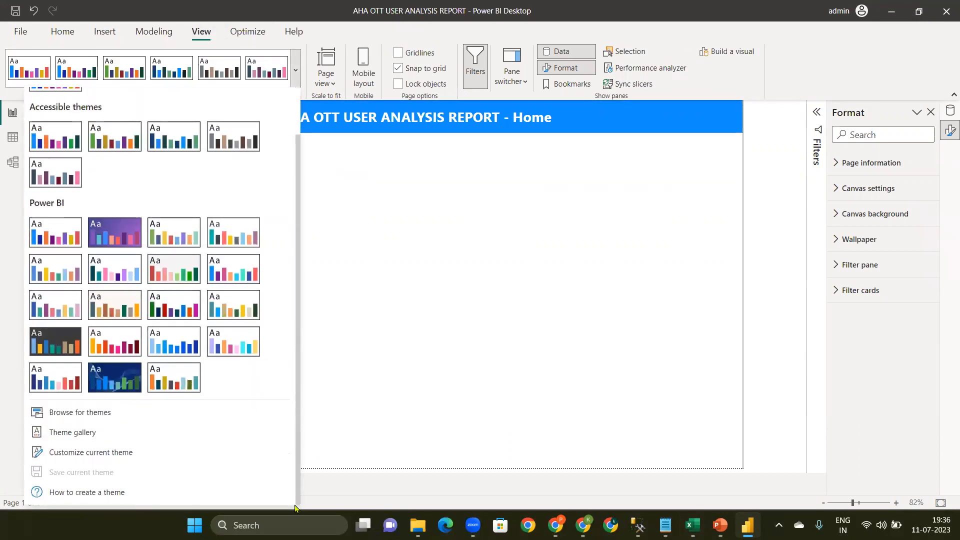
left_click(113, 452)
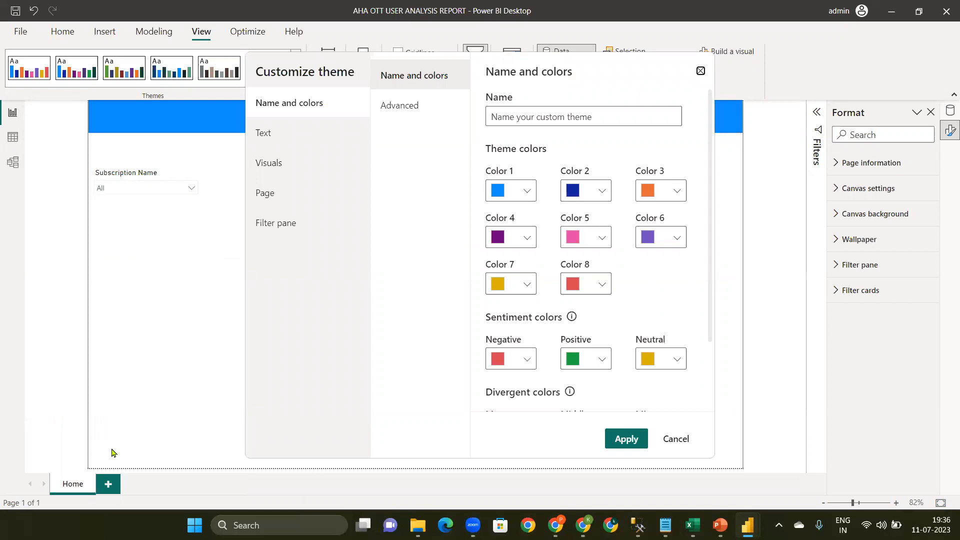
left_click(272, 175)
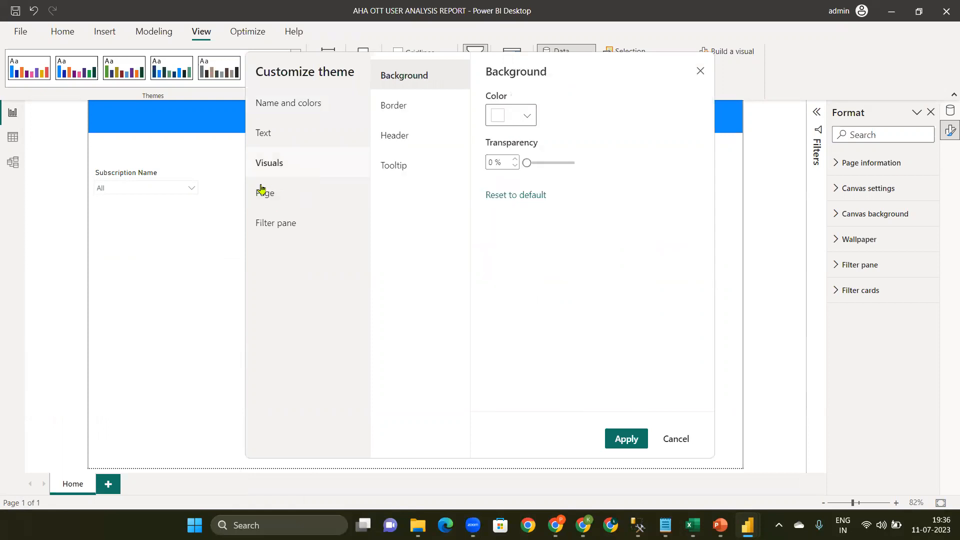
left_click(399, 116)
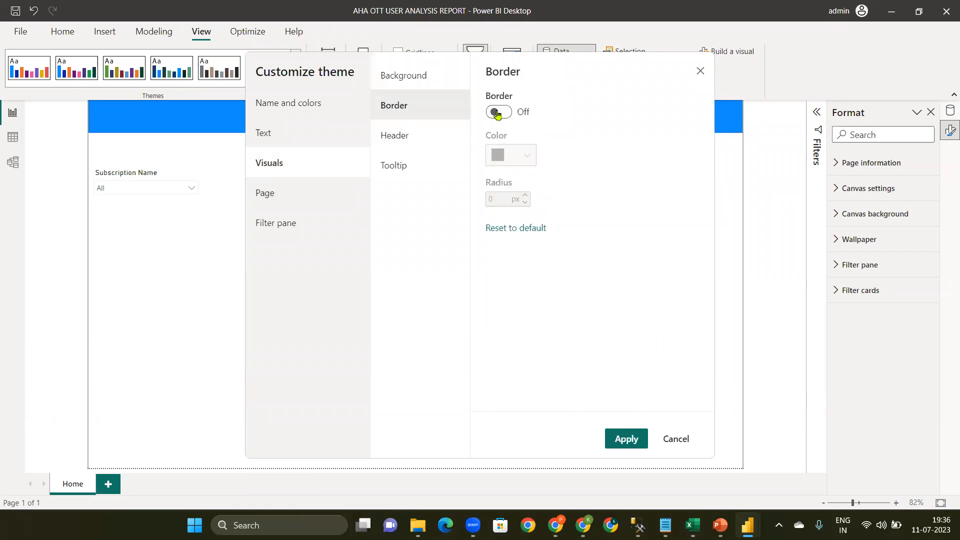
left_click(499, 112)
left_click(632, 440)
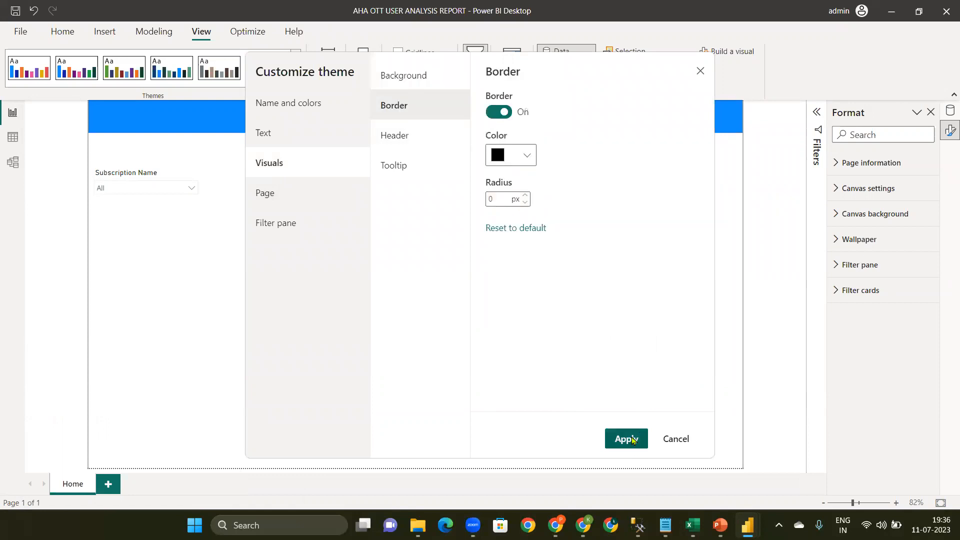
Duplicate the Subscription Name slicer and place the copy directly beside the original on its right
left_click(170, 193)
left_click(120, 177)
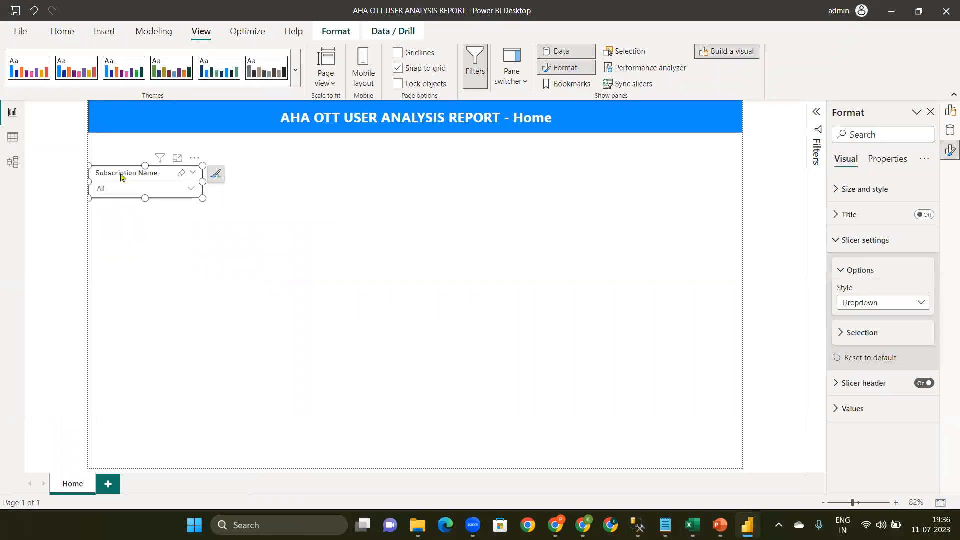
left_click_drag(121, 176, 238, 179)
Replace the leftmost slicer's field with Country_Name from Country_Table and check its dropdown list
left_click(152, 178)
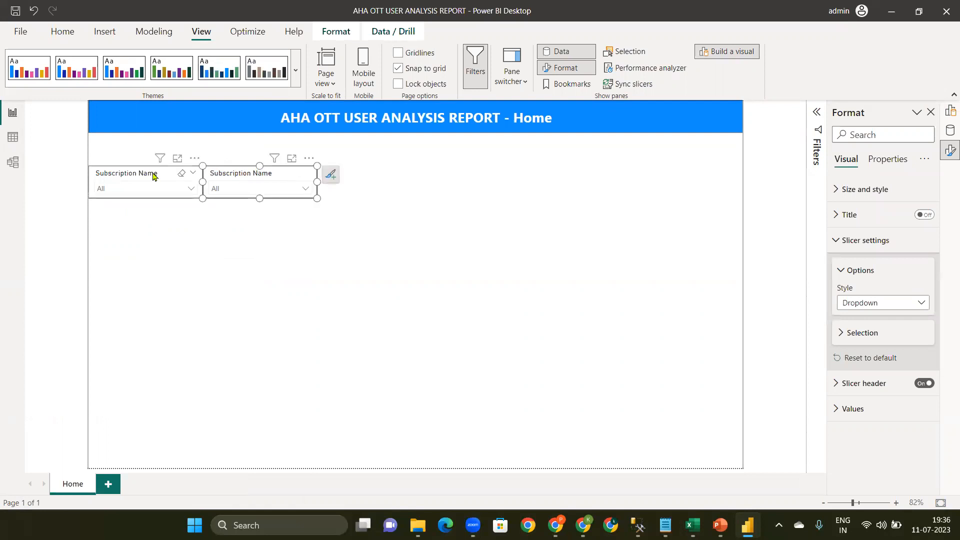
left_click(949, 112)
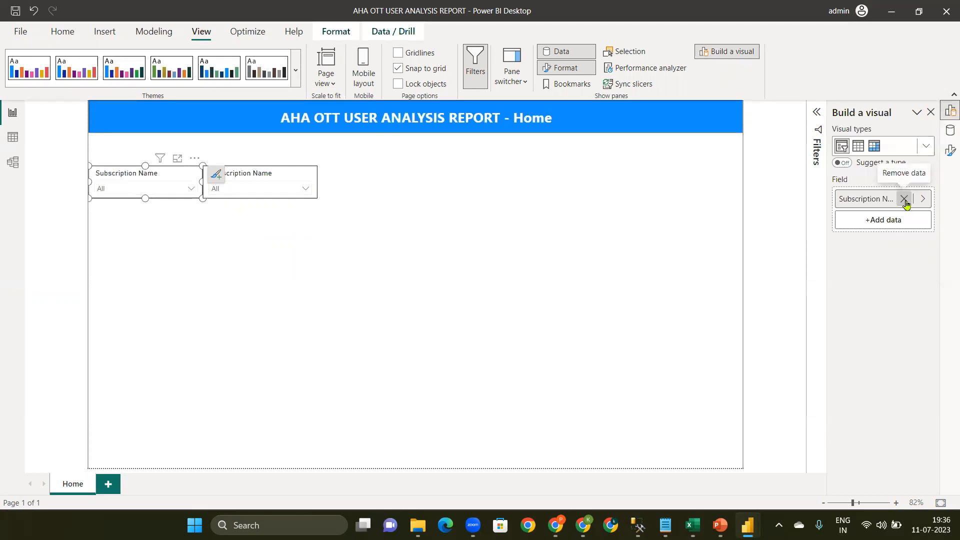
left_click(904, 199)
left_click(862, 209)
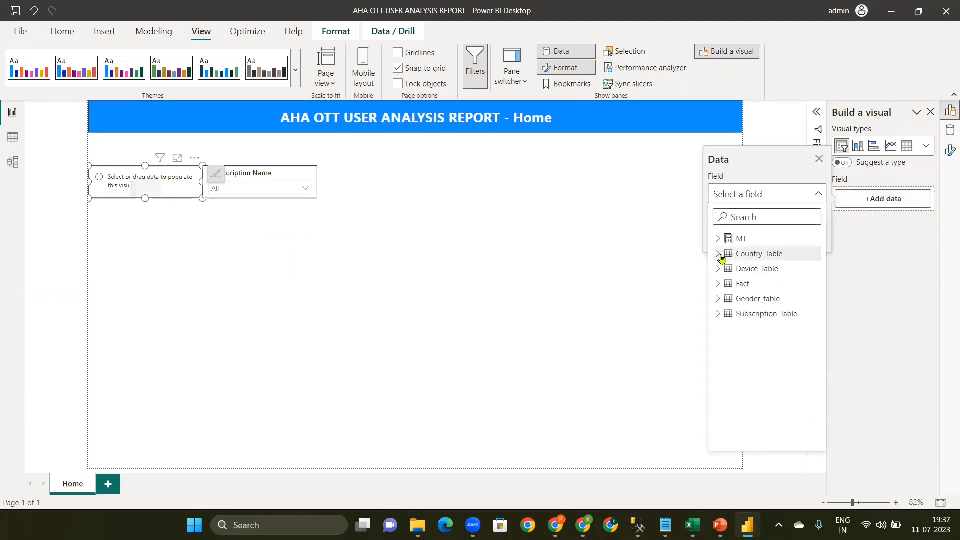
left_click(719, 253)
left_click(760, 284)
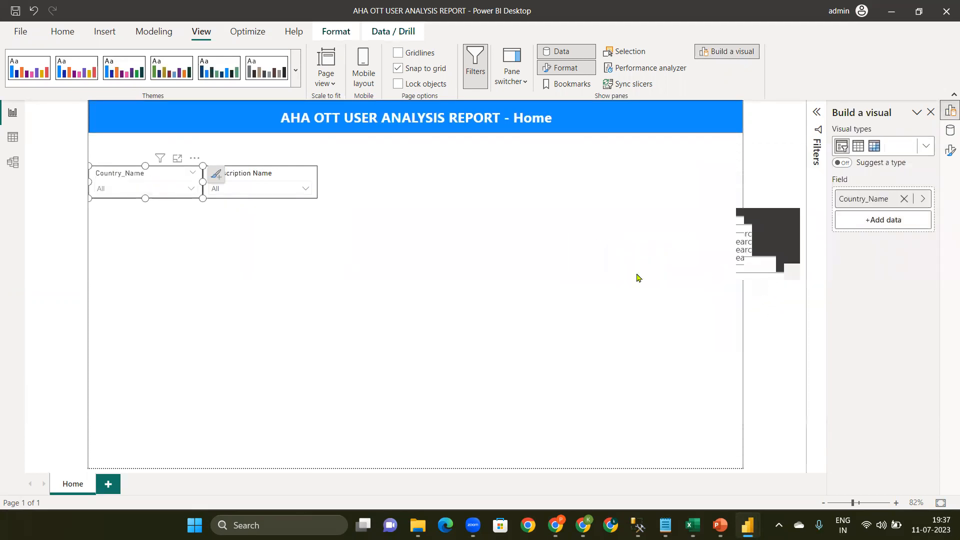
left_click(159, 189)
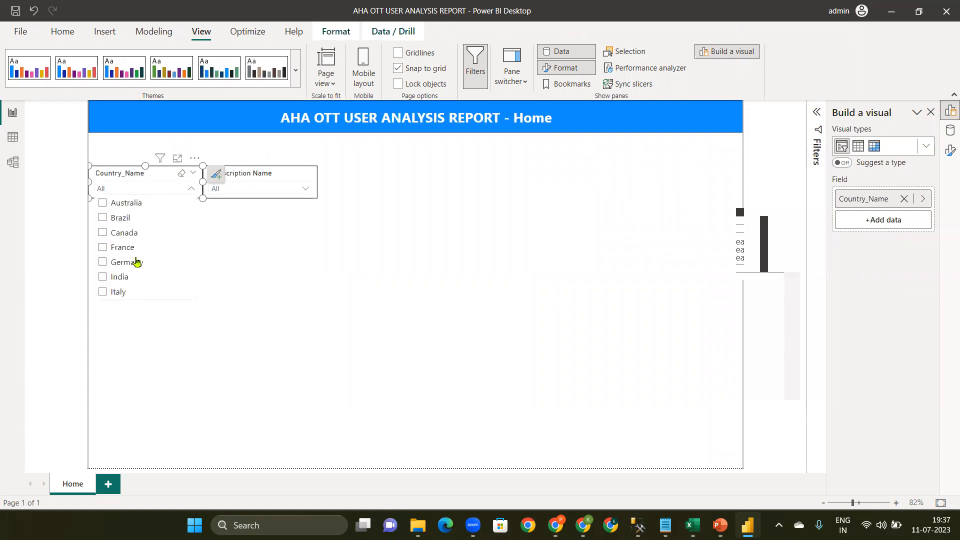
left_click(254, 274)
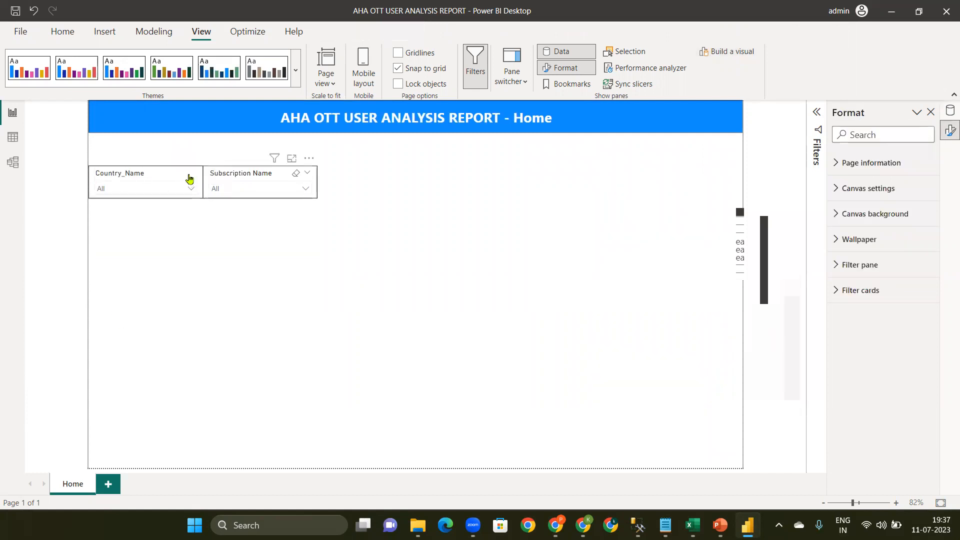
Narrow the Country_Name slicer, move the Subscription Name slicer against it, and narrow that one too
left_click(196, 184)
left_click_drag(203, 183, 171, 185)
left_click_drag(265, 179, 231, 179)
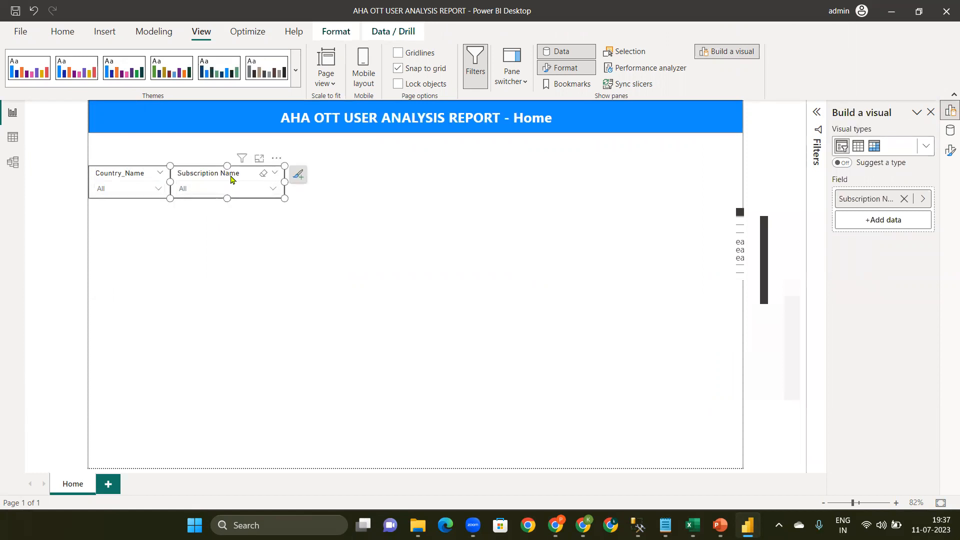
left_click_drag(258, 186, 268, 188)
left_click(232, 188)
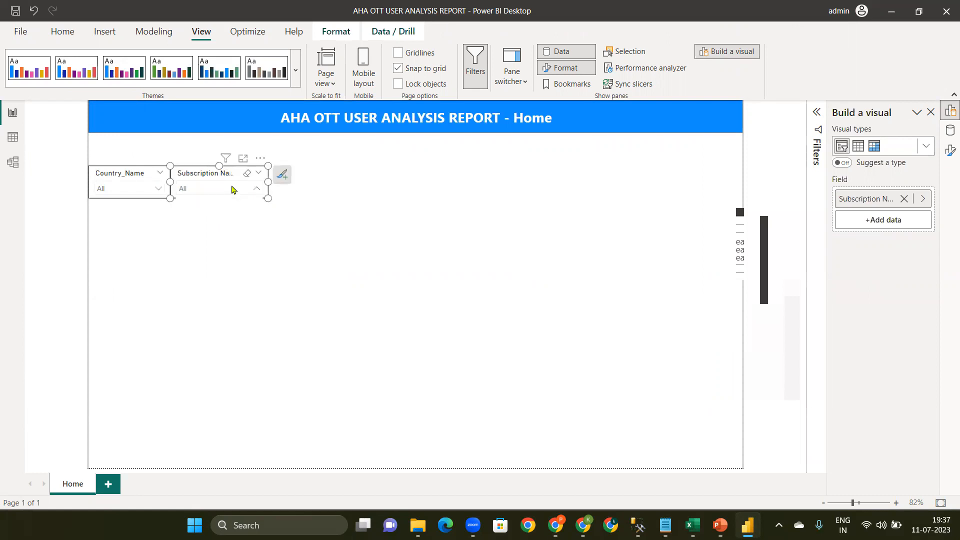
Duplicate the Subscription Name slicer and place the copy flush against the original's right edge
left_click(232, 189)
left_click(388, 206)
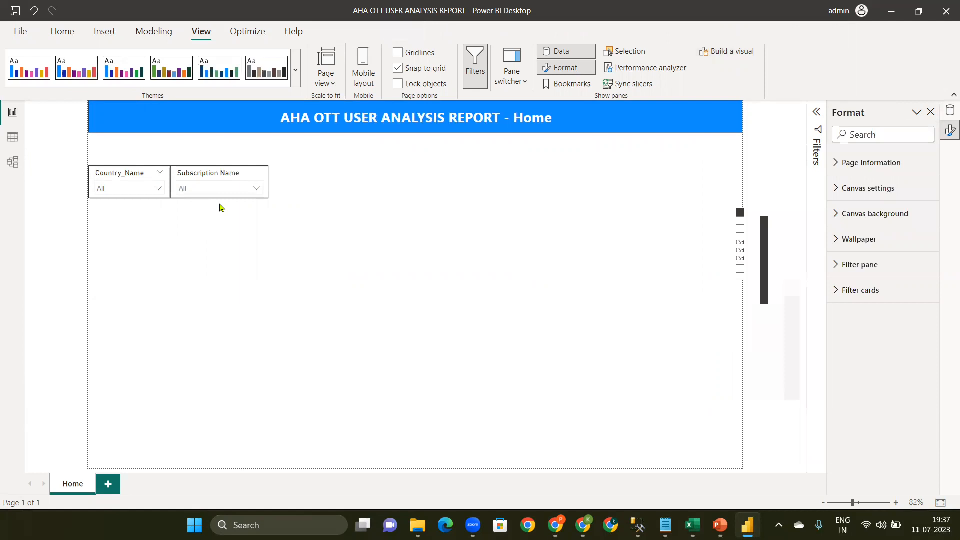
left_click(218, 194)
left_click(203, 176)
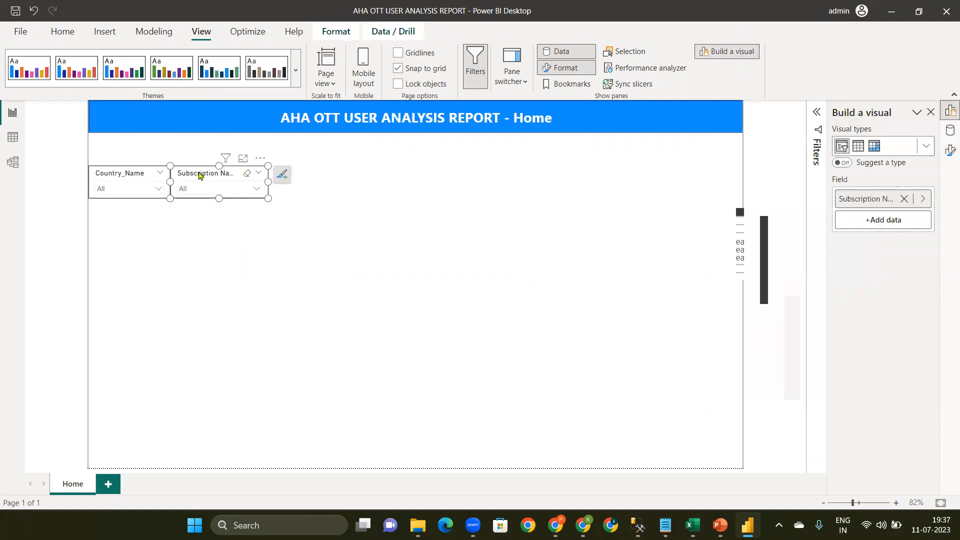
key("ctrl+v")
left_click_drag(200, 180, 294, 179)
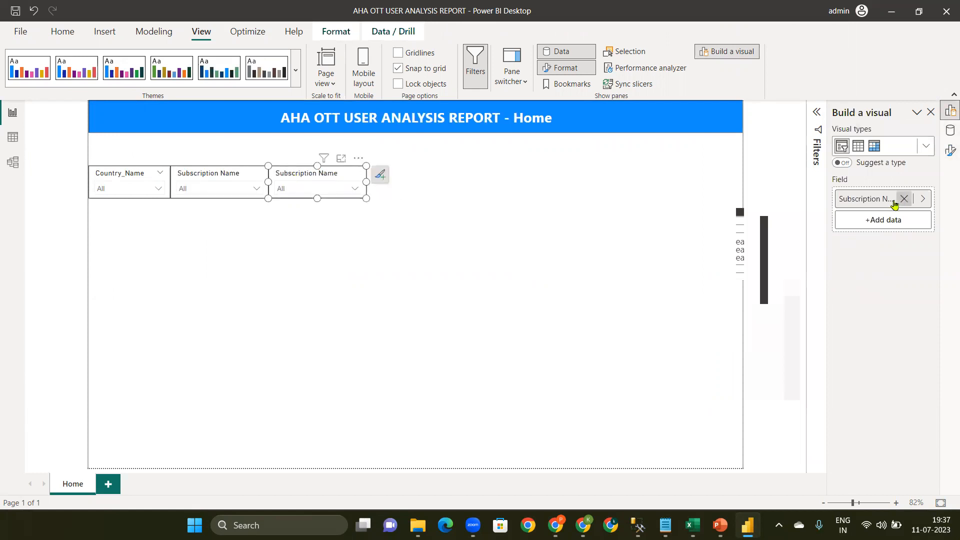
Replace the copied slicer's field with Device_Name from Device_Table, check its dropdown list, and narrow the slicer
left_click(904, 199)
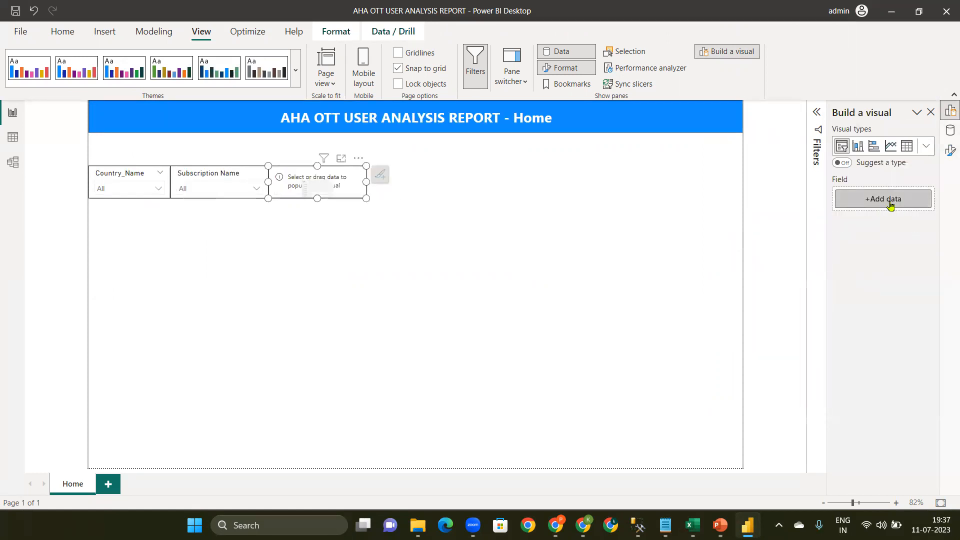
left_click(891, 205)
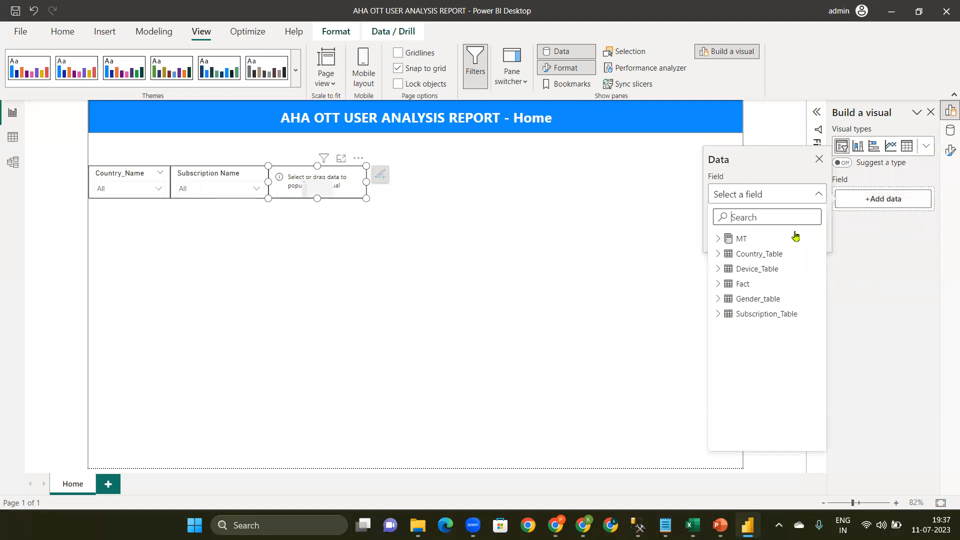
left_click(718, 270)
left_click(758, 299)
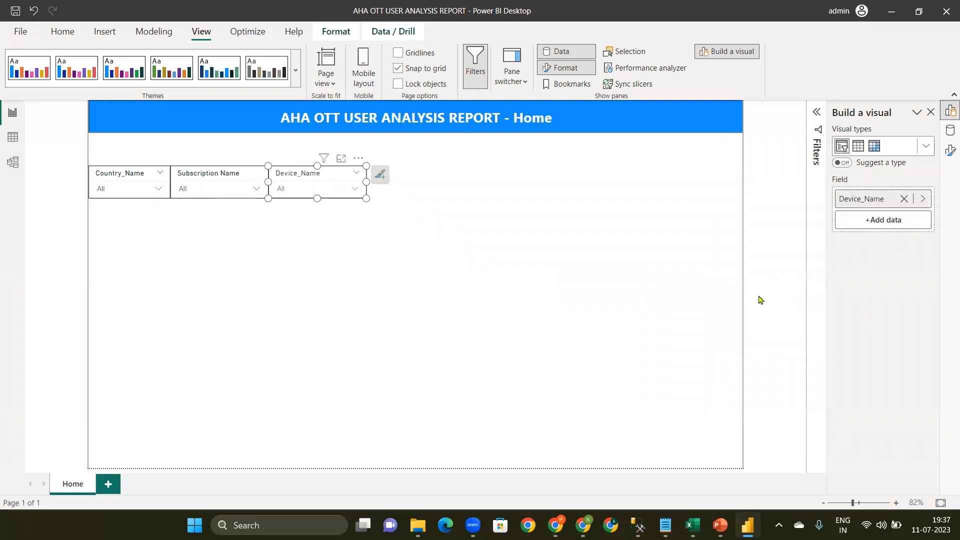
left_click(329, 190)
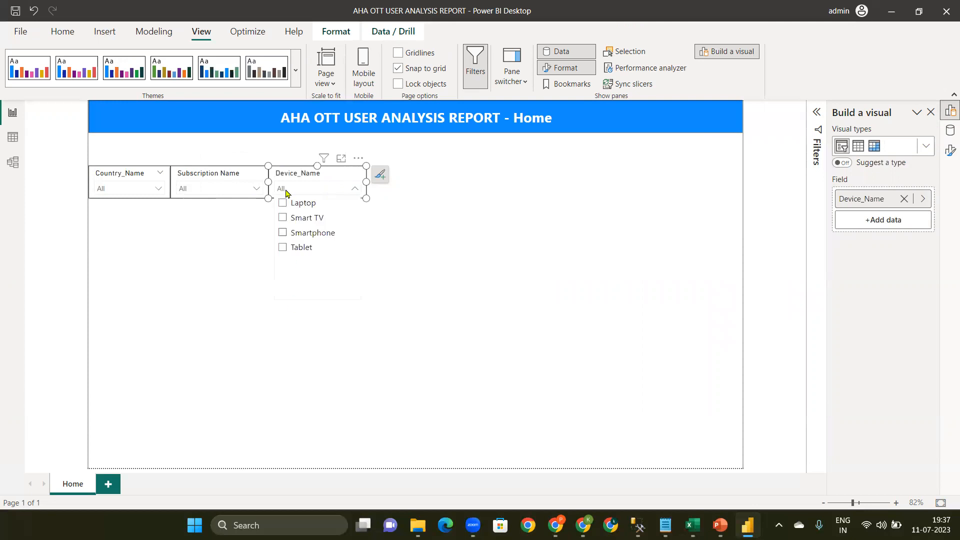
mouse_move(367, 182)
left_mouse_down()
mouse_move(336, 191)
mouse_move(356, 195)
left_mouse_up()
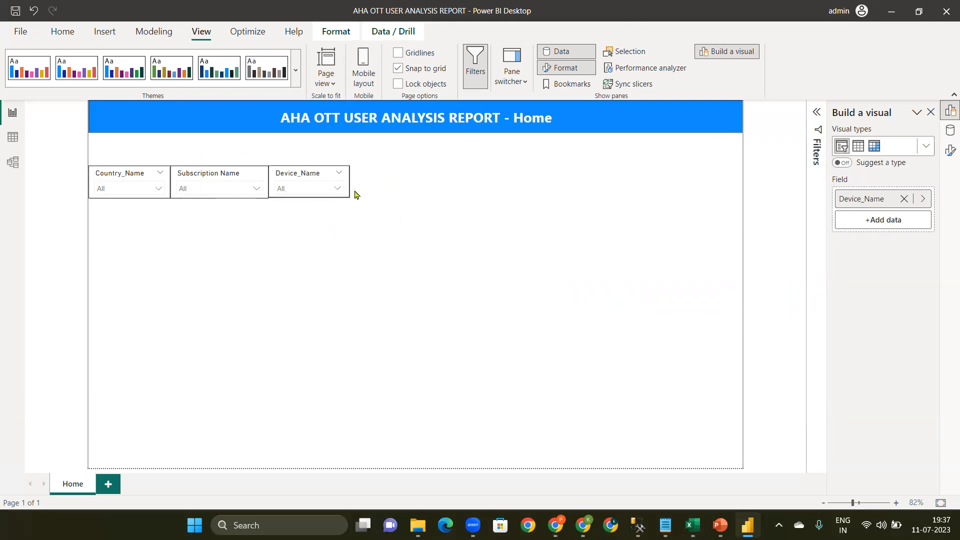
Duplicate the Device_Name slicer and align the copy directly beside it at the end of the slicer row
left_click(323, 192)
left_click(323, 192)
left_click(323, 193)
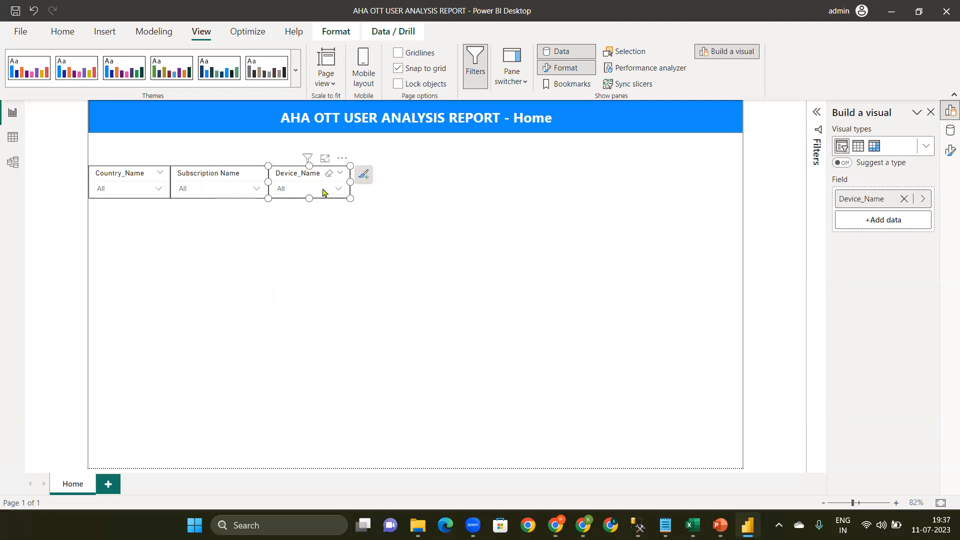
left_click_drag(323, 192, 328, 198)
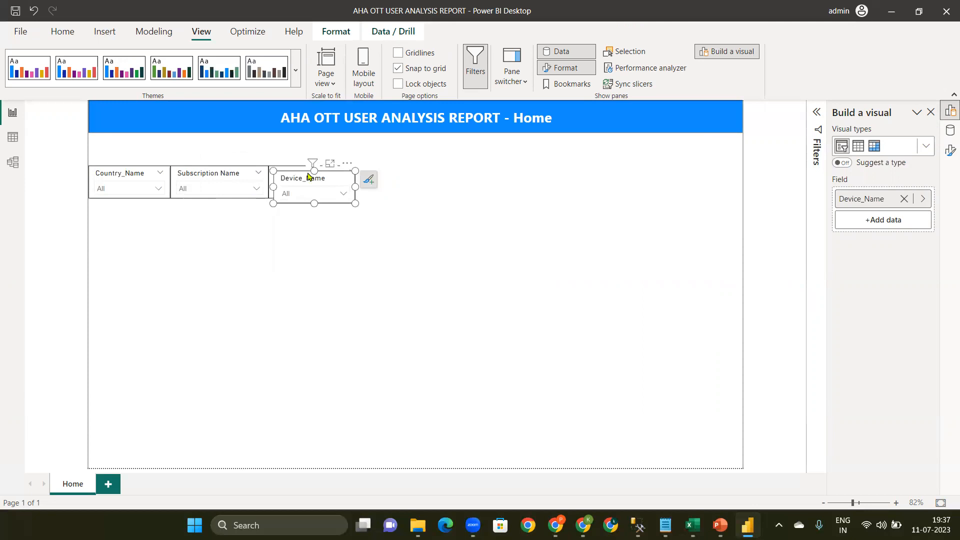
left_click_drag(306, 178, 383, 174)
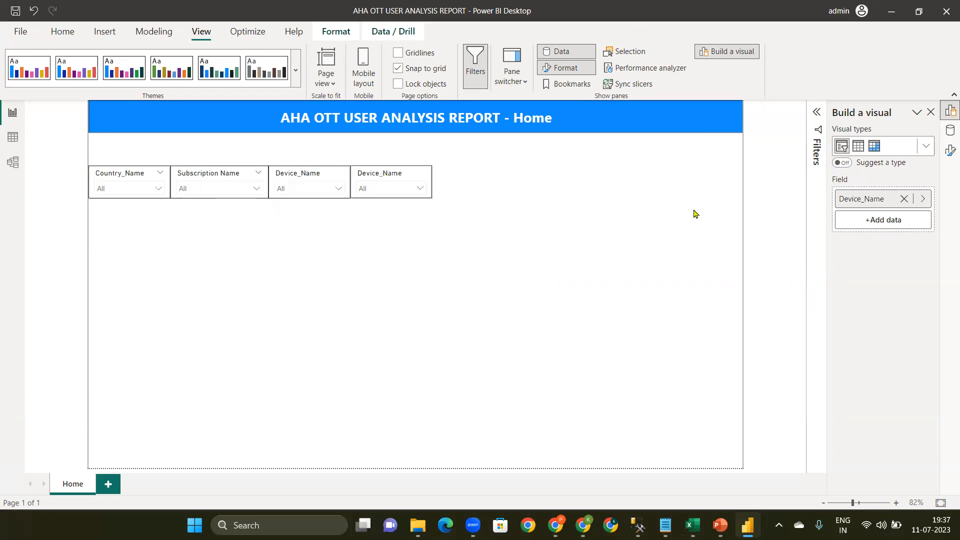
Replace the second Device_Name slicer's field with Gender from Gender_table and check its dropdown list
left_click(904, 199)
left_click(881, 205)
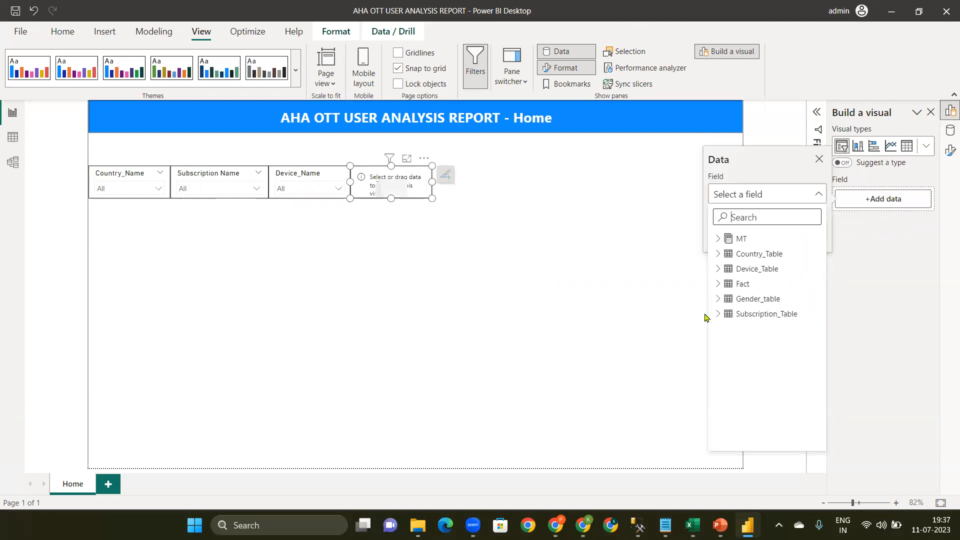
left_click(719, 299)
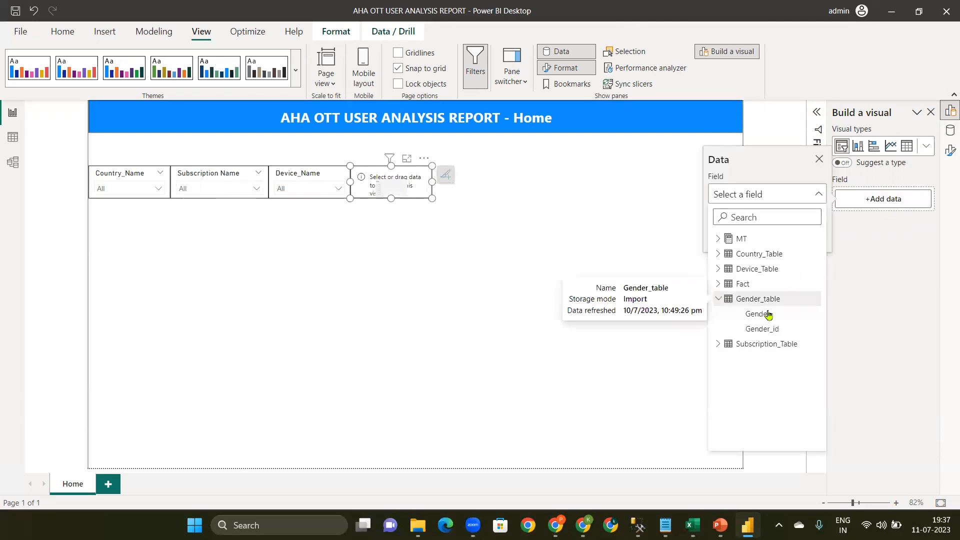
left_click(377, 191)
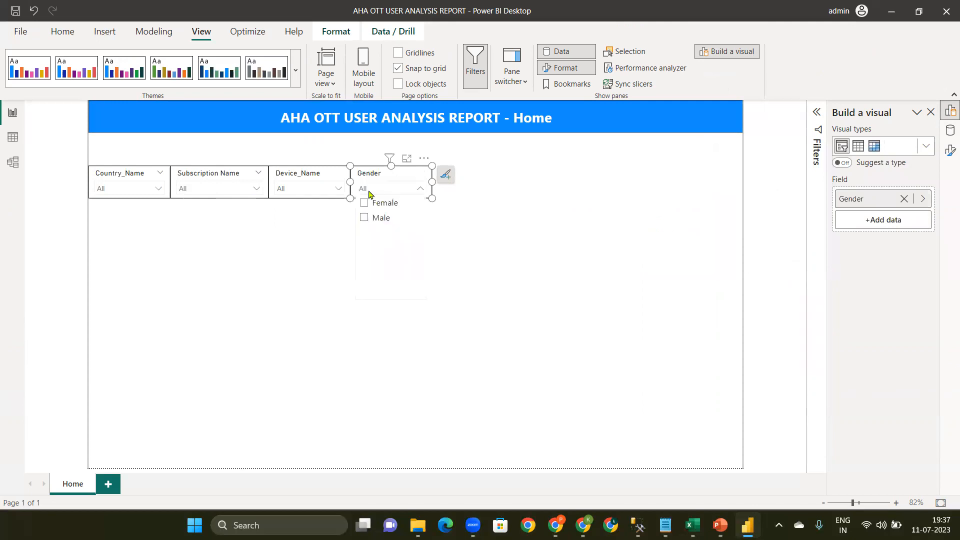
left_click(529, 214)
Place another copy of the Device_Name slicer after the Gender slicer and change its field to Due_Name from the Fact table
left_click_drag(308, 187, 463, 182)
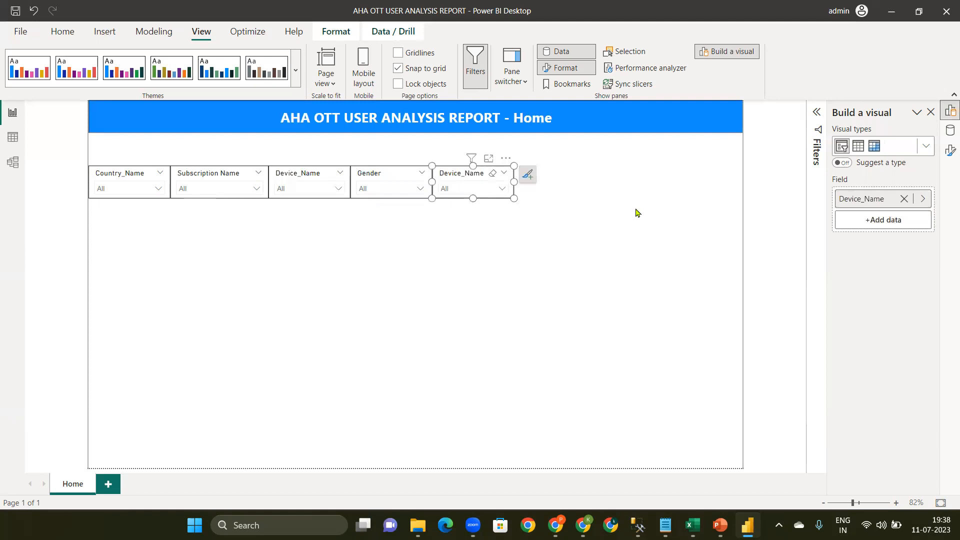
left_click(904, 199)
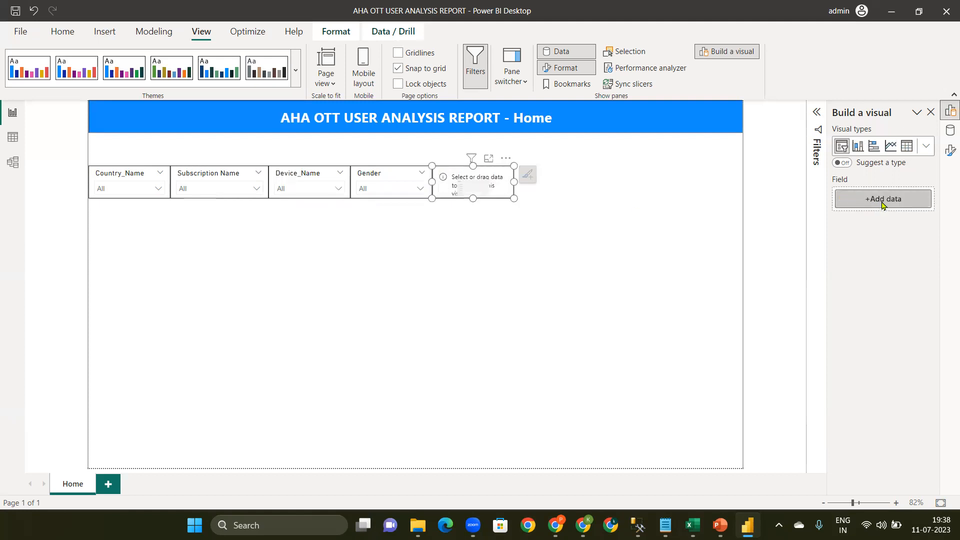
left_click(883, 199)
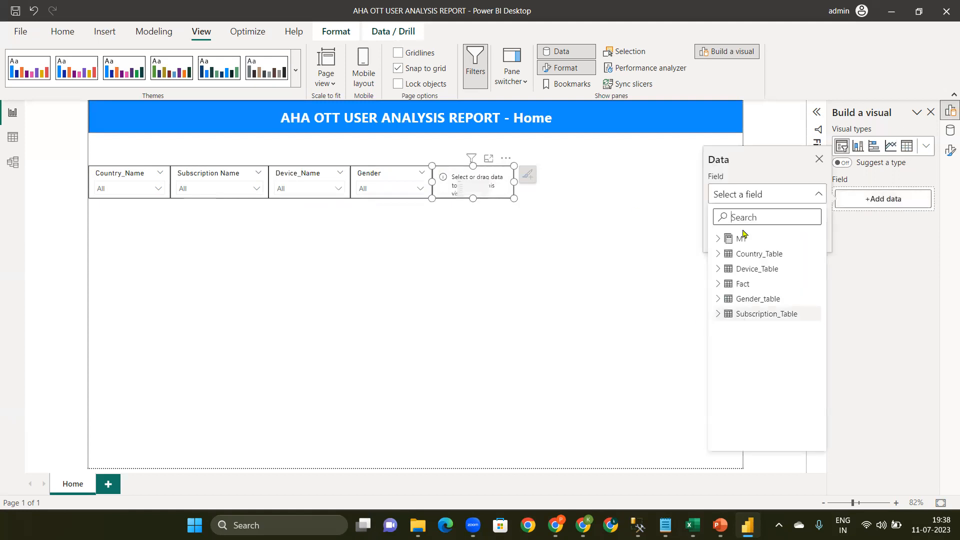
left_click(718, 284)
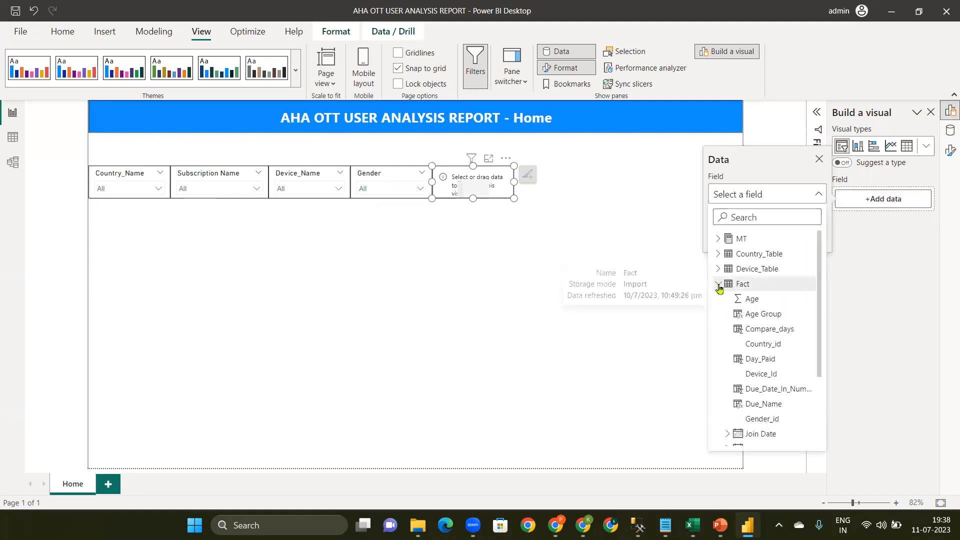
left_click(763, 404)
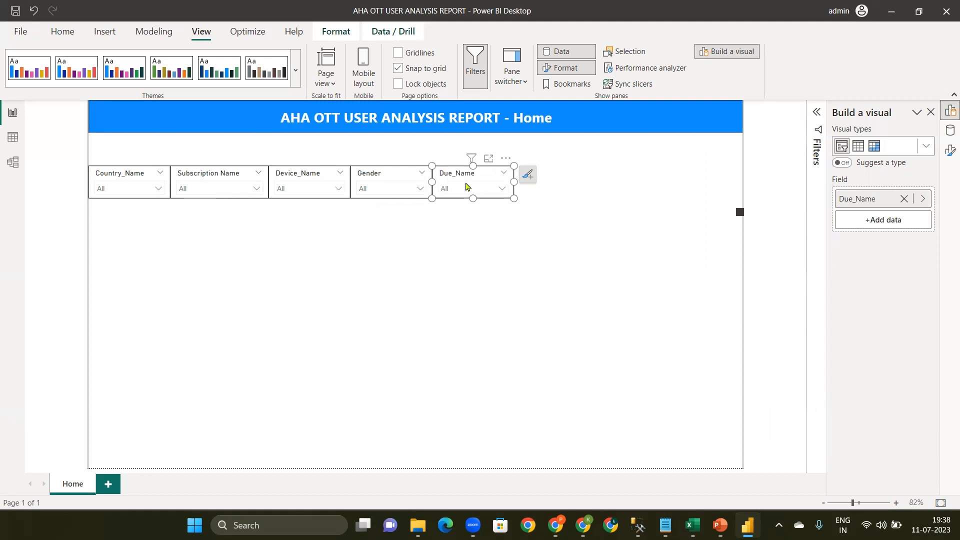
Duplicate the Due_Name slicer directly beside the original and change the copy's field to Age Group from the Fact table
key("ctrl+v")
left_click_drag(483, 183, 538, 177)
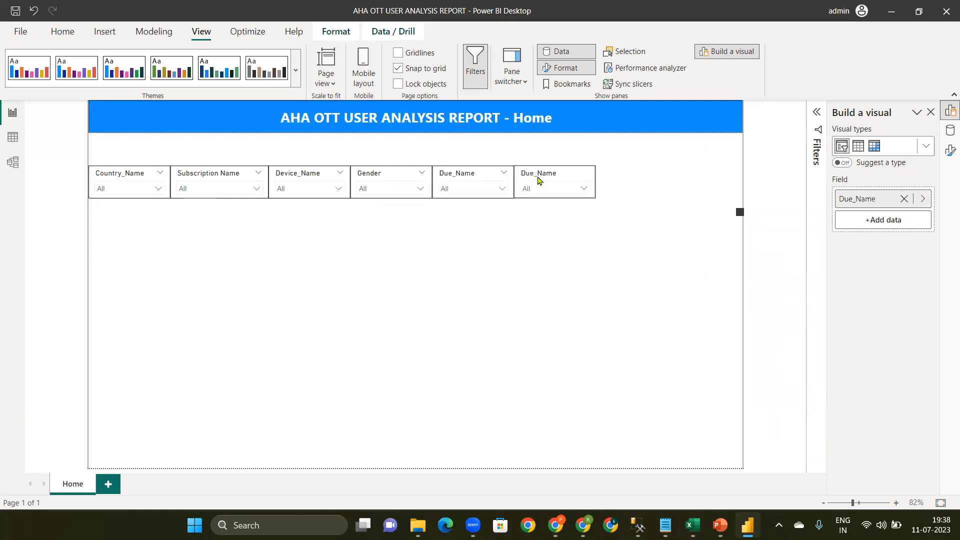
left_click(904, 198)
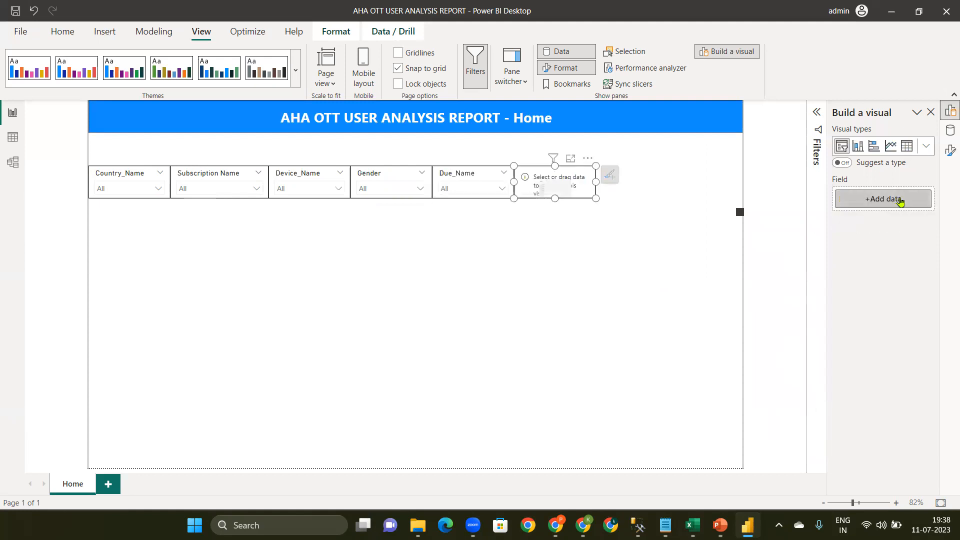
left_click(900, 200)
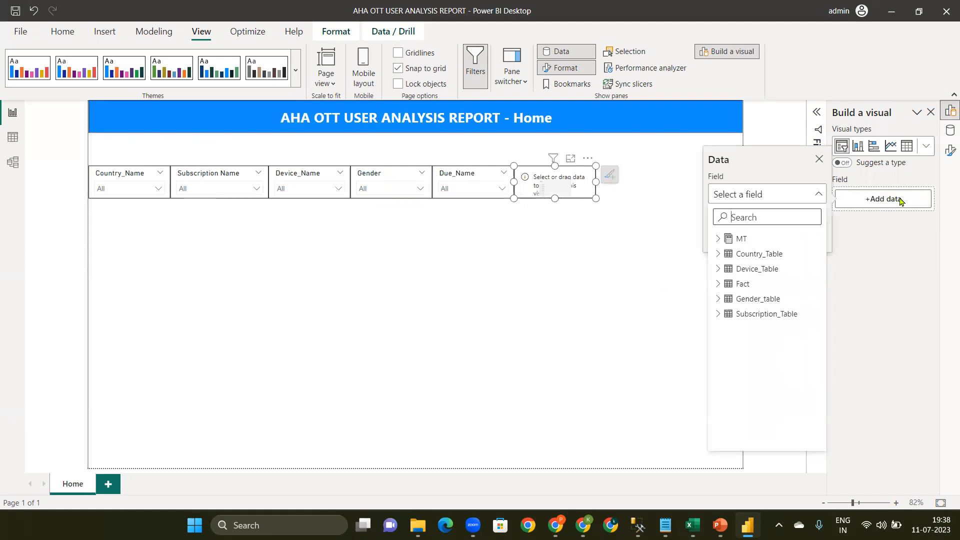
left_click(718, 284)
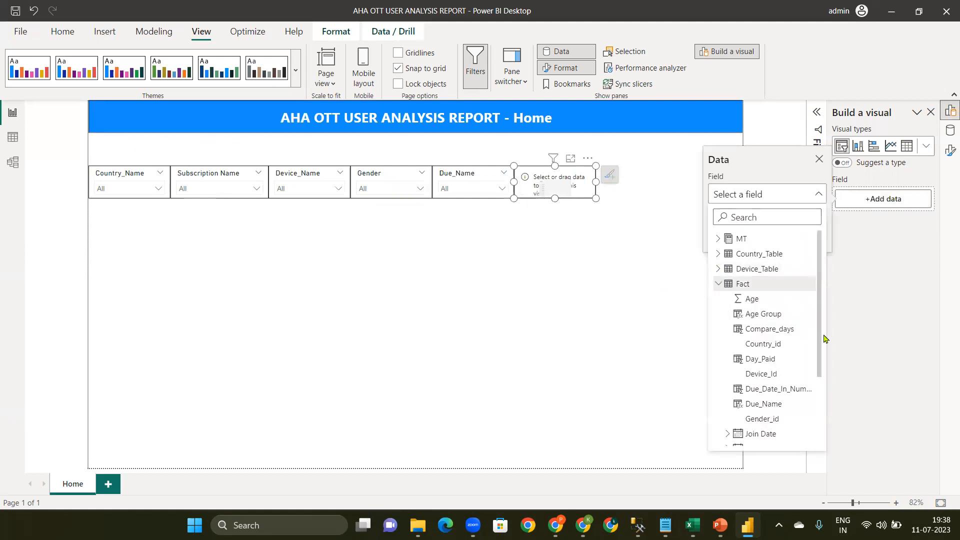
left_click(756, 314)
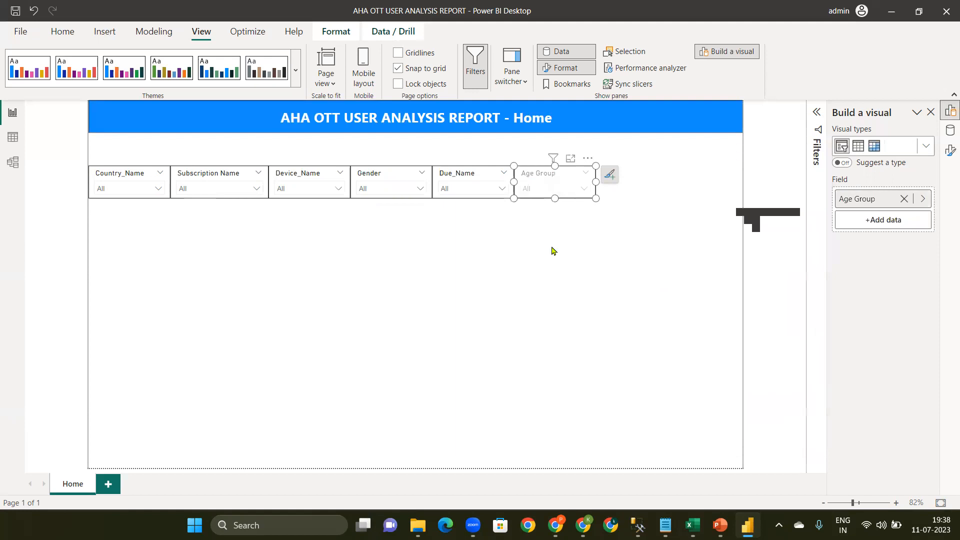
left_click(543, 192)
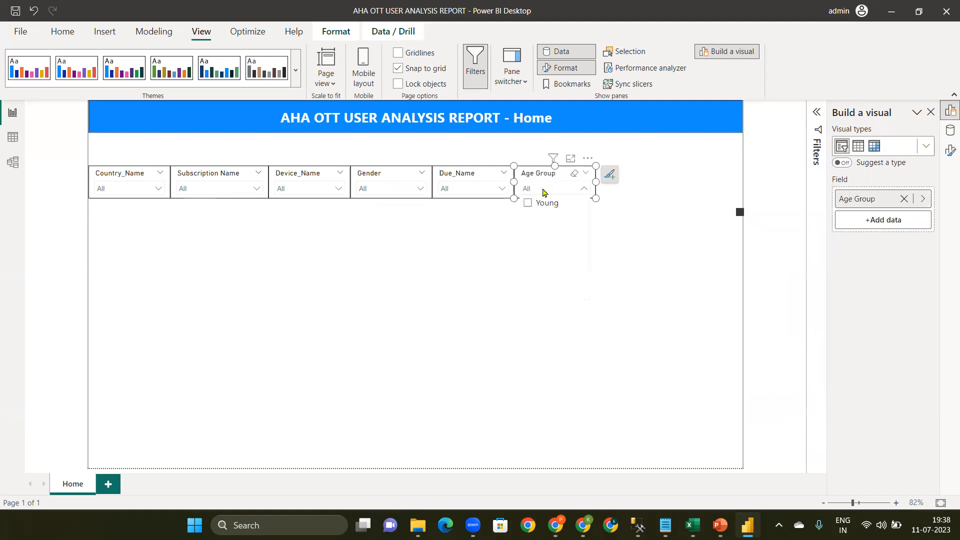
left_click(623, 224)
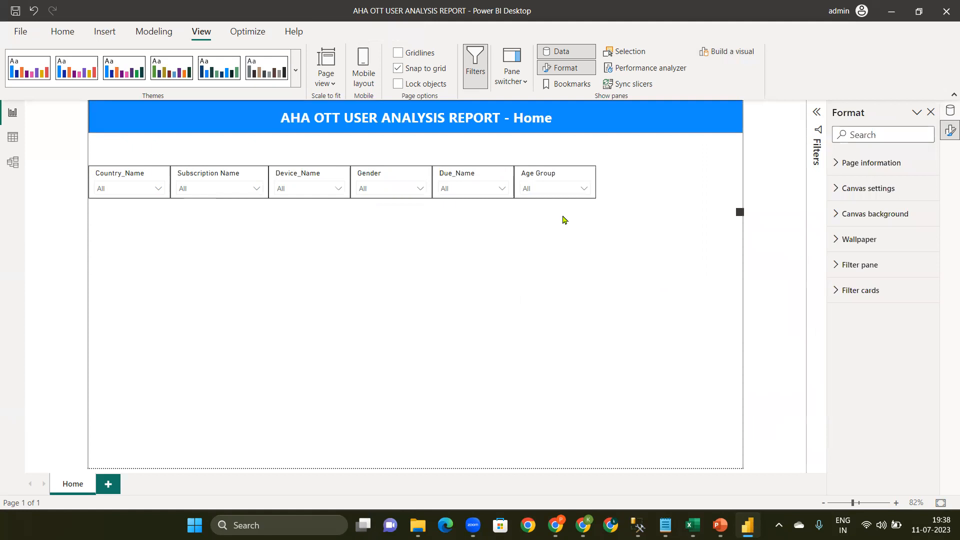
Switch to Excel to review the slicer row in the Task_1 sheet's Home page mockup, and return to Power BI Desktop
mouse_move(720, 525)
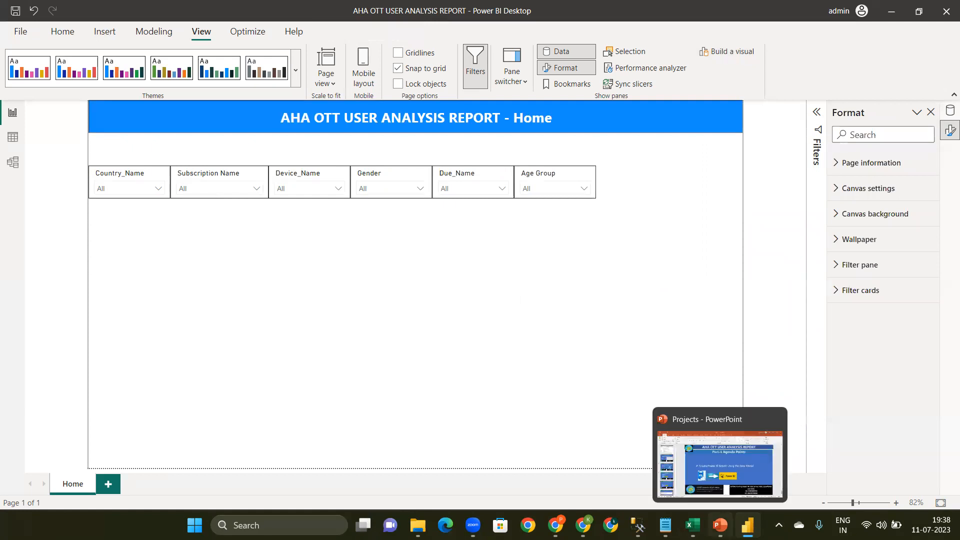
mouse_move(582, 525)
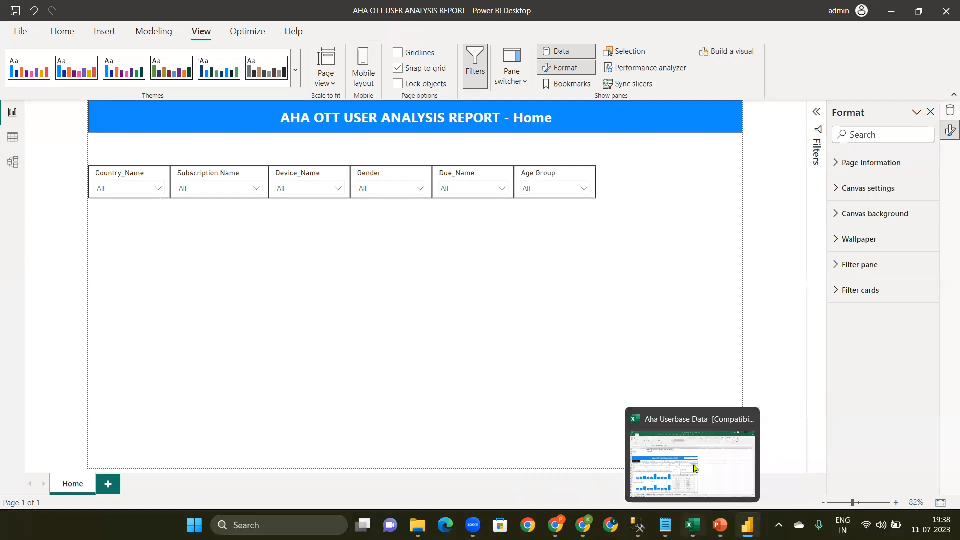
left_click(694, 468)
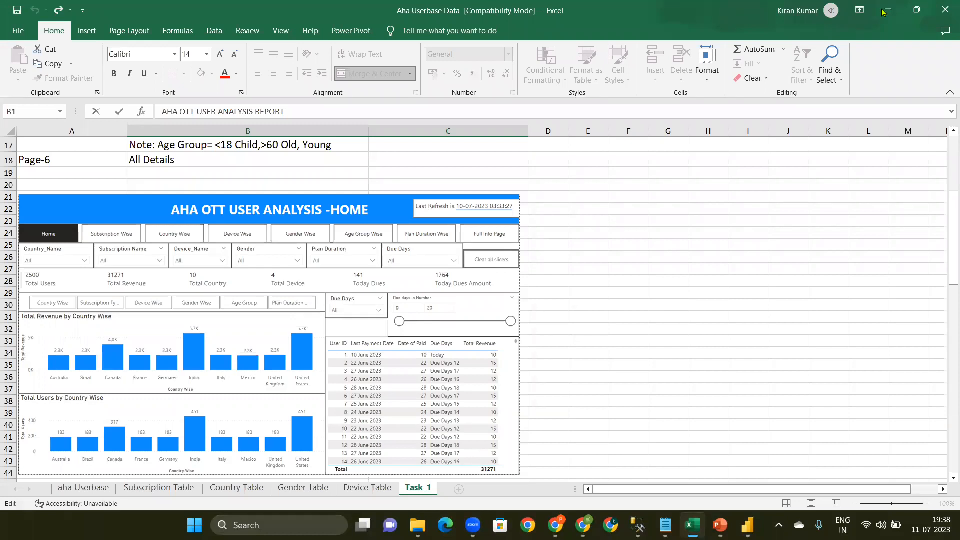
key("alt+Tab")
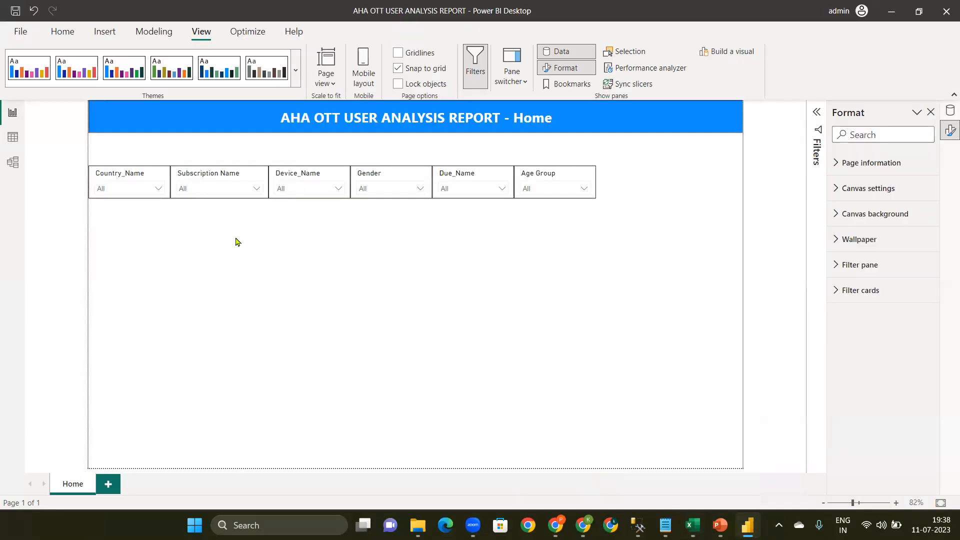
Filter the Home page by India in Country_Name, Premium in Subscription Name and Laptop in Device_Name
left_click(121, 189)
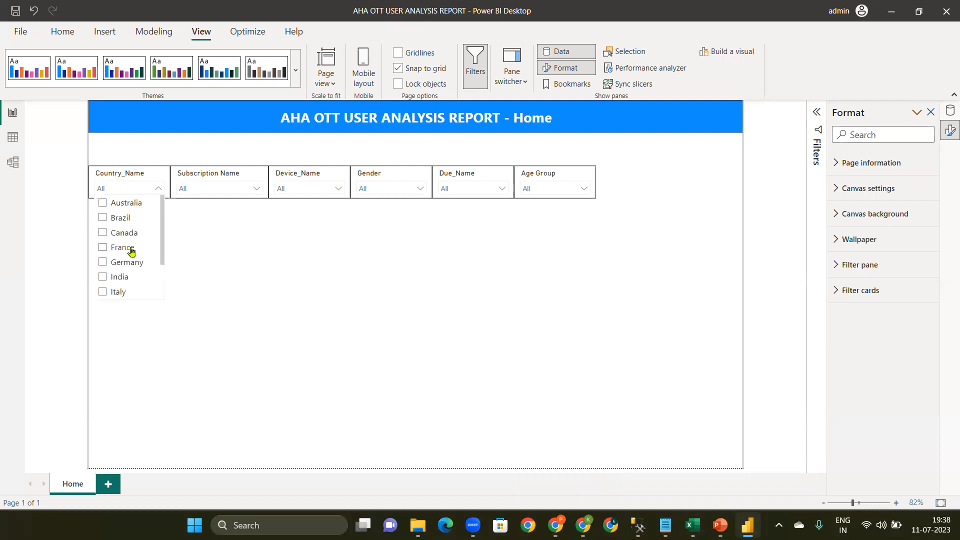
left_click(119, 276)
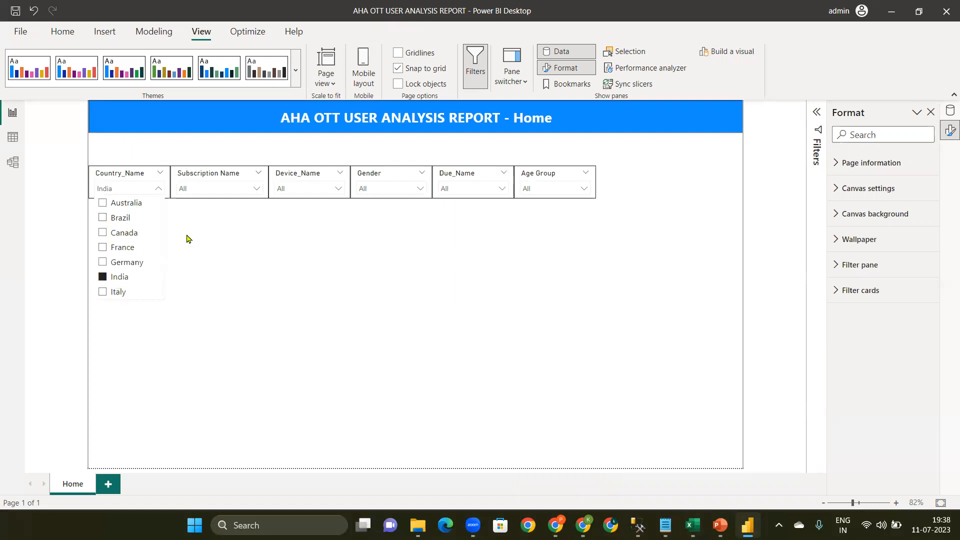
left_click(204, 188)
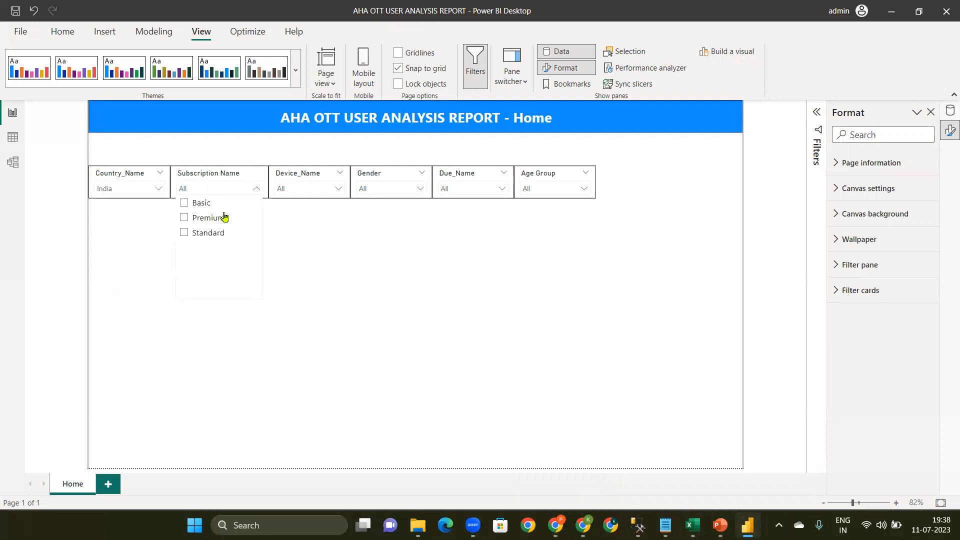
left_click(207, 219)
left_click(329, 189)
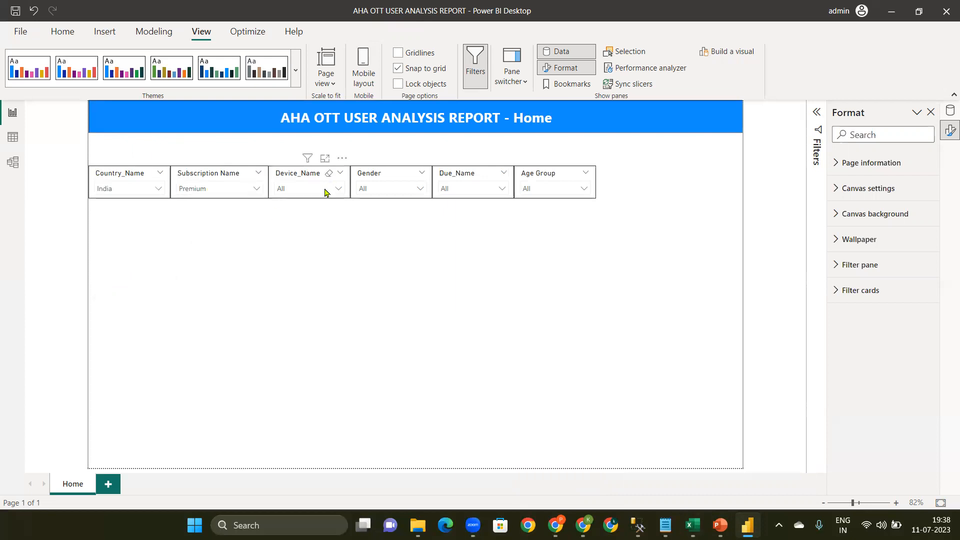
left_click(299, 207)
left_click(413, 310)
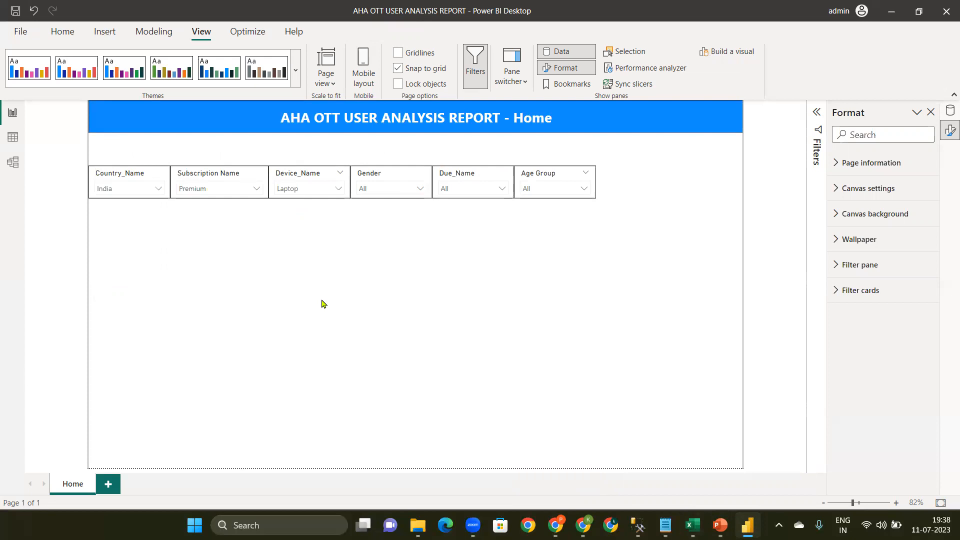
Clear the selections in the Device_Name, Subscription Name and Country_Name slicers
left_click(329, 173)
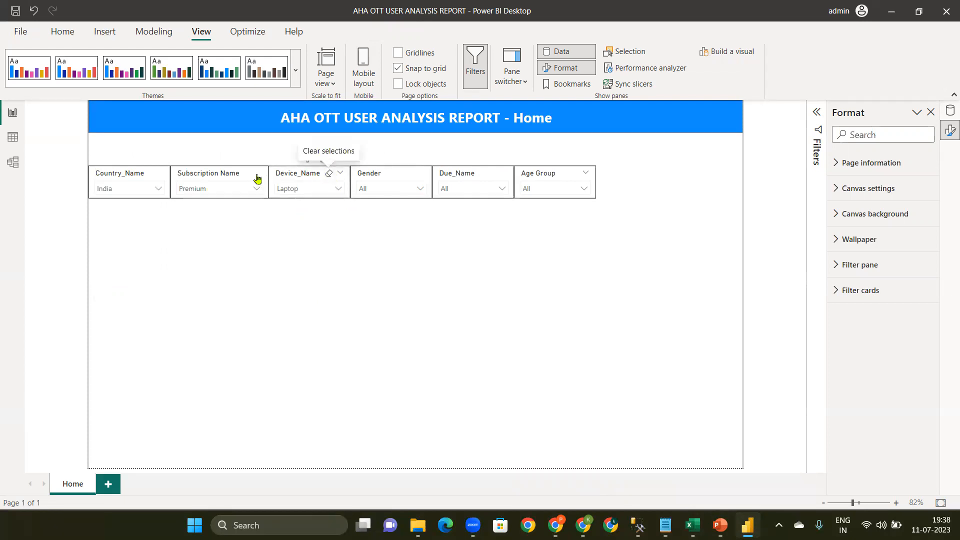
left_click(254, 178)
left_click(248, 174)
left_click(148, 174)
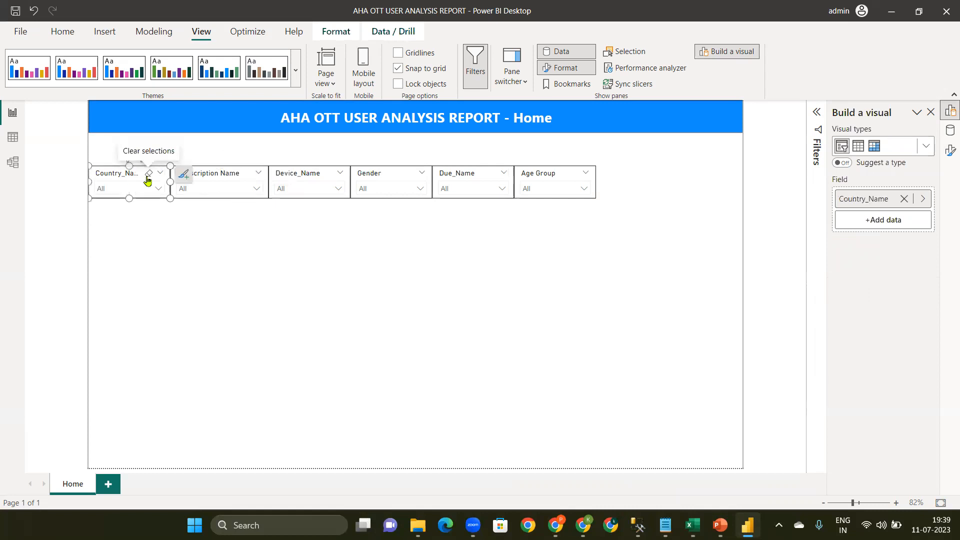
left_click(155, 263)
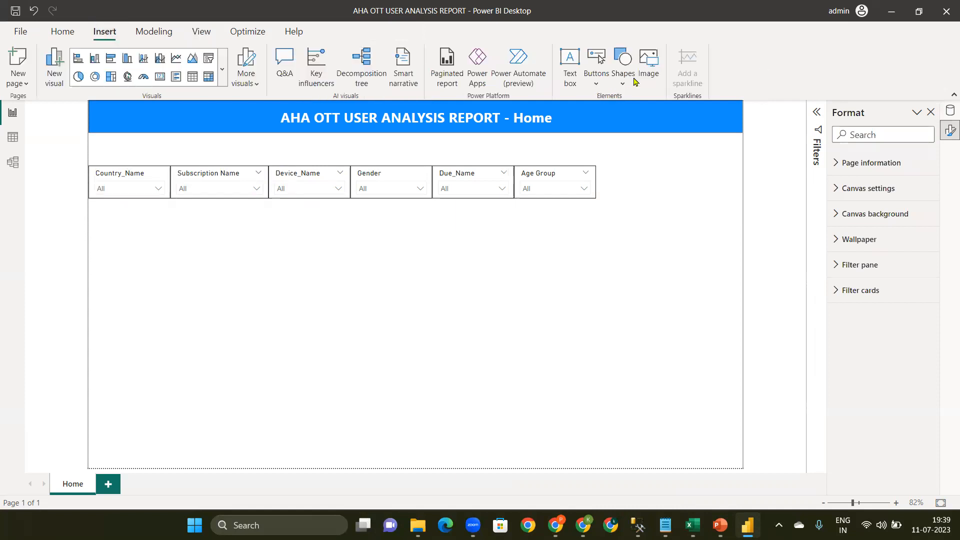
Insert a Clear all slicers button and place it at the far end of the slicer row, against the page edge
left_click(604, 83)
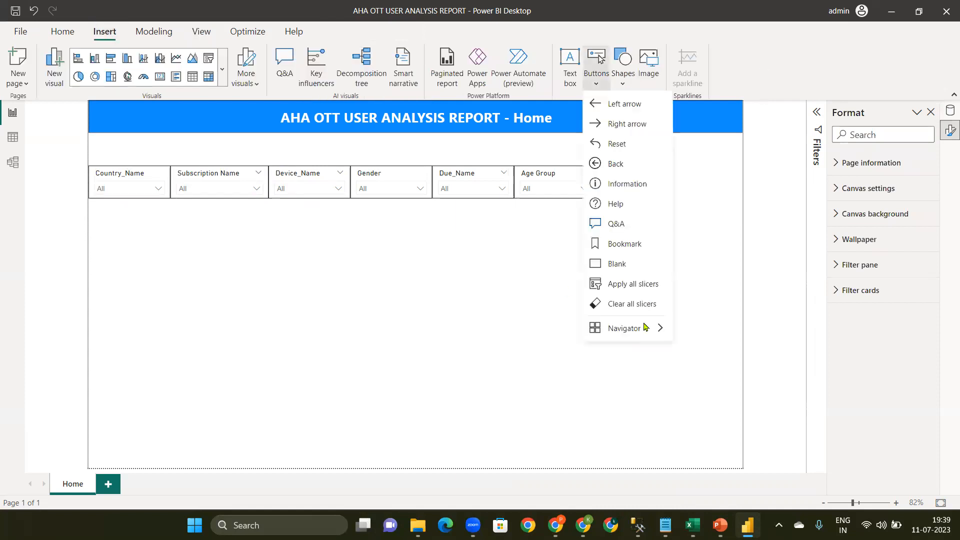
left_click(628, 309)
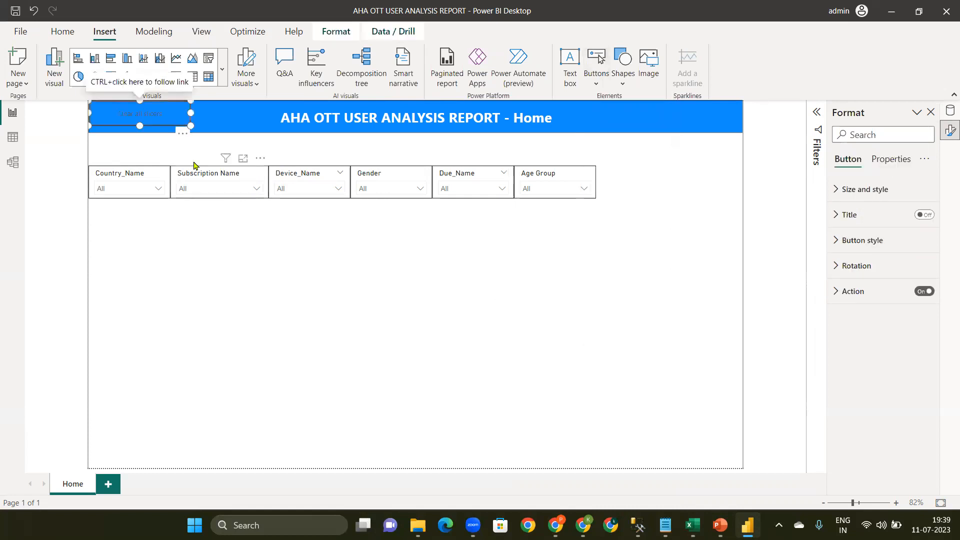
left_click_drag(695, 191, 703, 188)
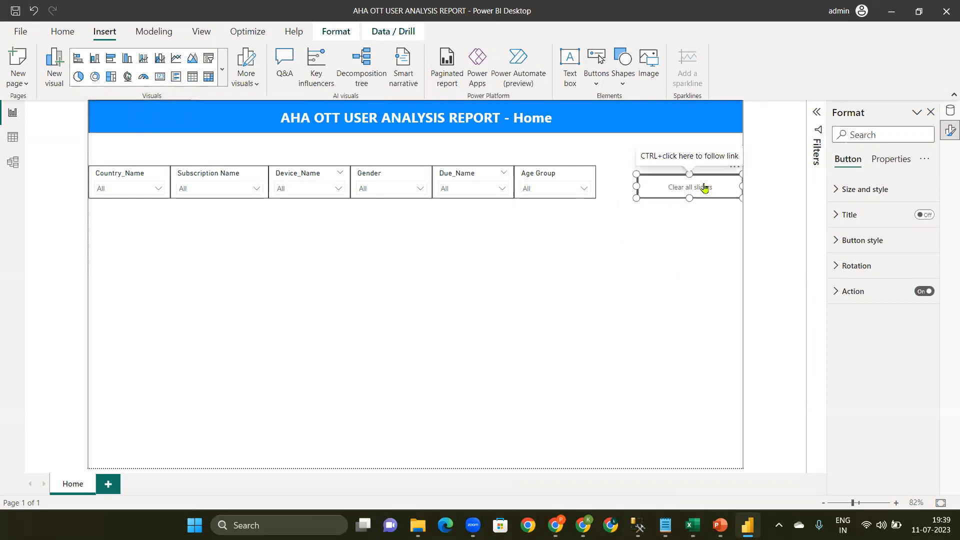
Widen the Age Group and Due_Name slicers and shift both along the row so they sit flush up to the Clear all slicers button
left_click_drag(586, 198, 616, 202)
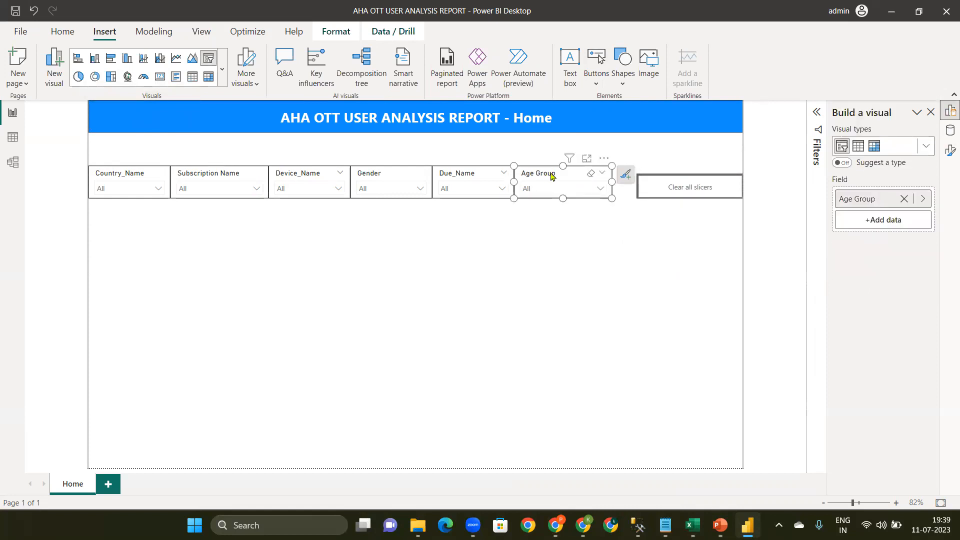
left_click_drag(568, 176, 572, 178)
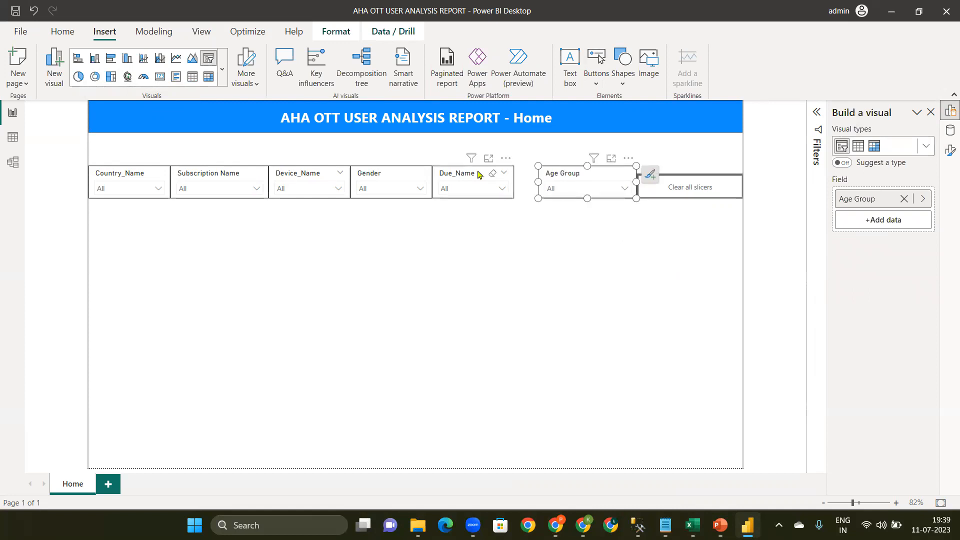
left_click(512, 196)
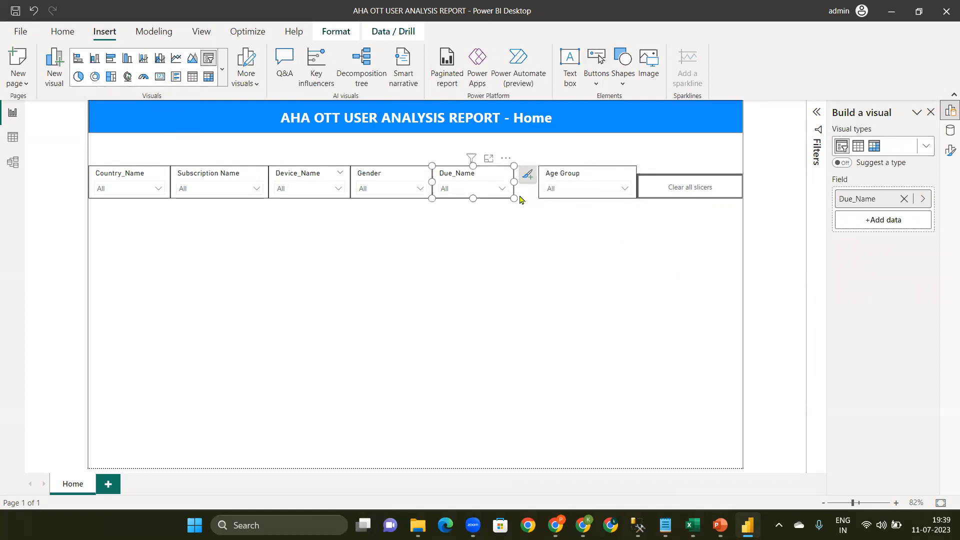
left_click_drag(522, 196, 530, 196)
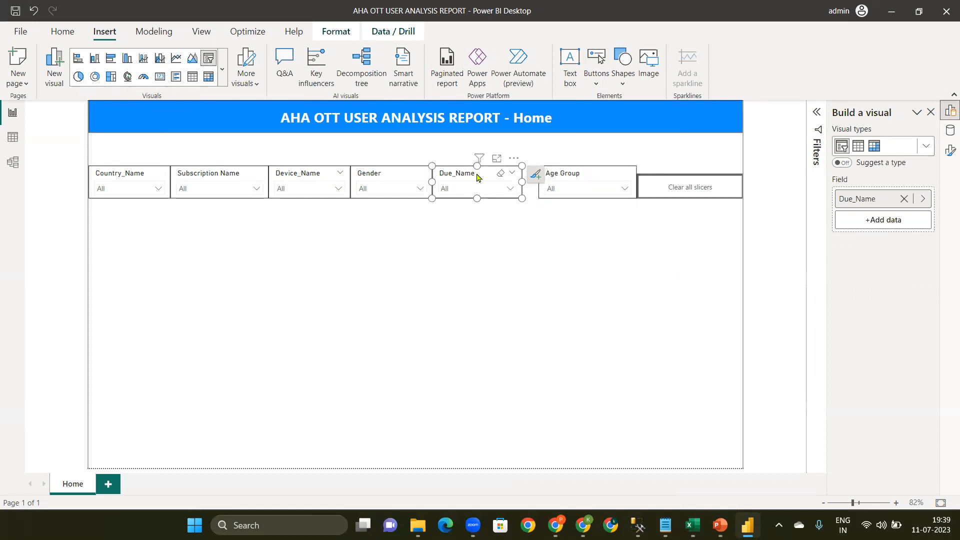
left_click_drag(465, 178, 480, 178)
Move the Gender slicer against the Due_Name slicer and widen the Device_Name slicer to fill the gap before it
left_click_drag(377, 176, 399, 177)
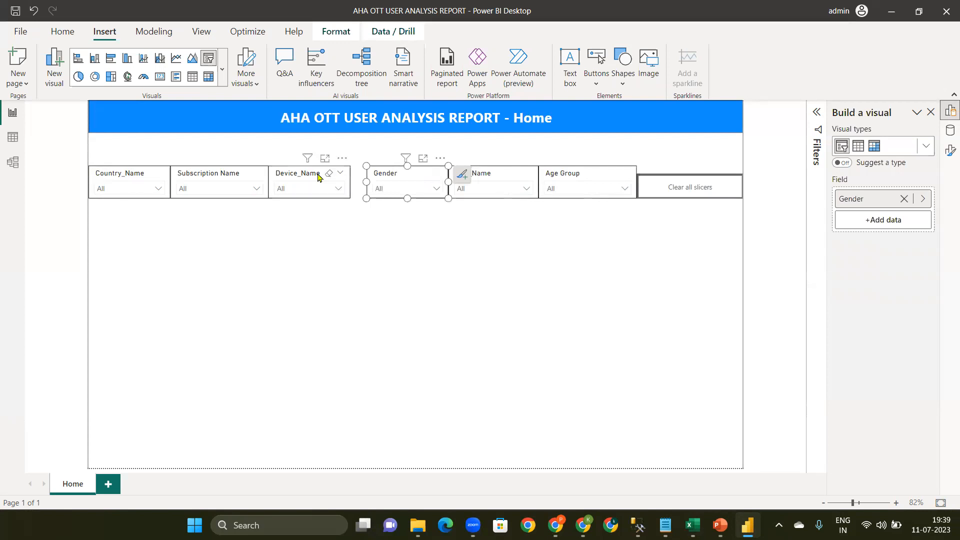
left_click(318, 177)
left_click_drag(350, 198, 368, 198)
left_click(370, 227)
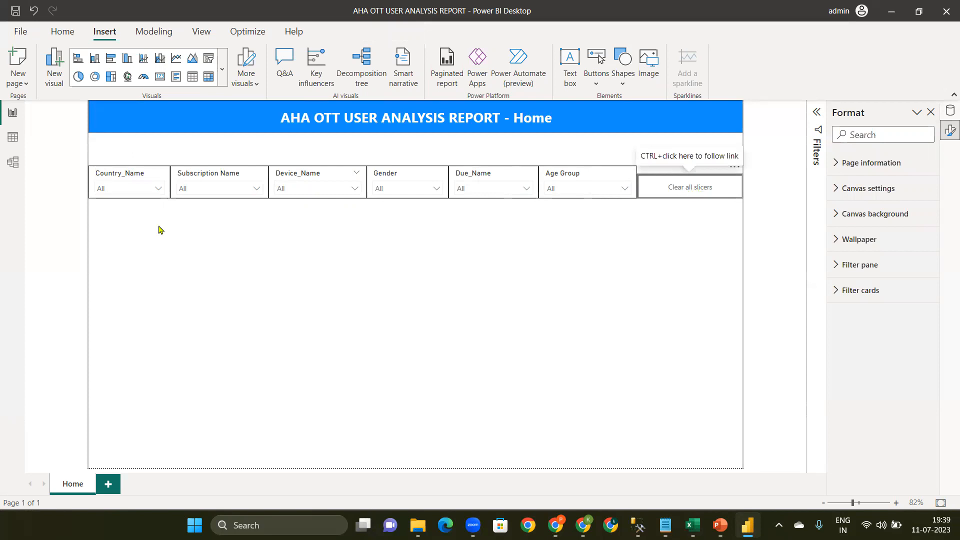
Test the Clear all slicers button by filtering by India, Basic and Laptop and resetting all slicers with it
left_click(129, 190)
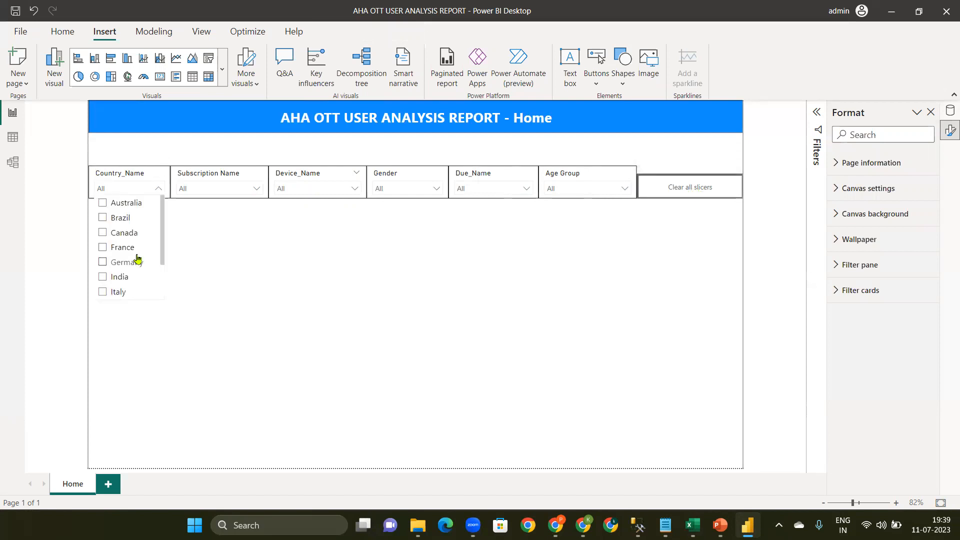
left_click(120, 277)
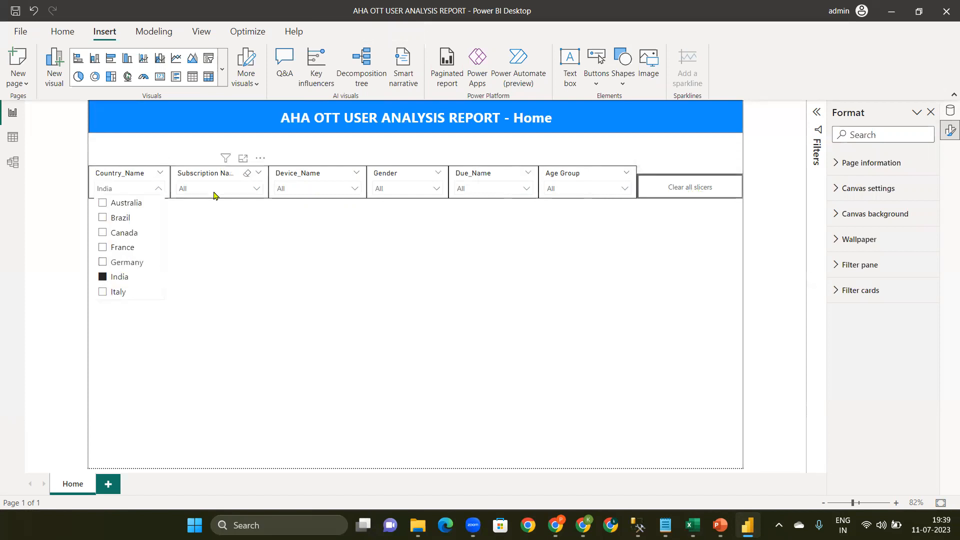
left_click(210, 192)
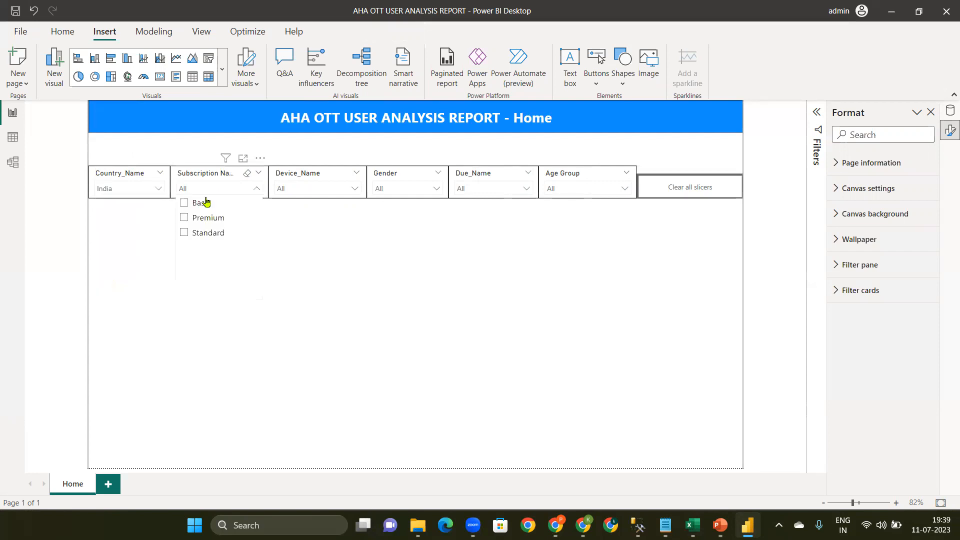
left_click(327, 188)
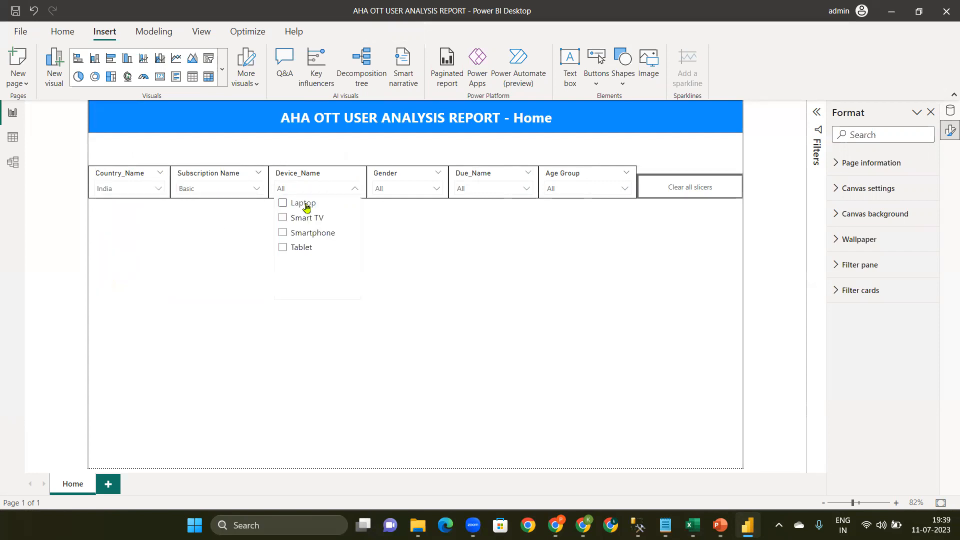
left_click(306, 206)
left_click(63, 201)
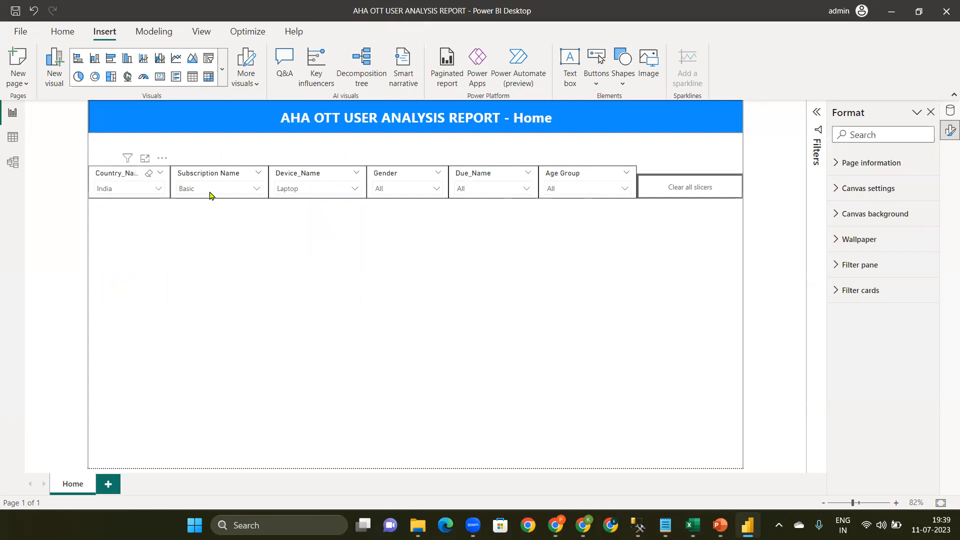
left_click(688, 193, "ctrl")
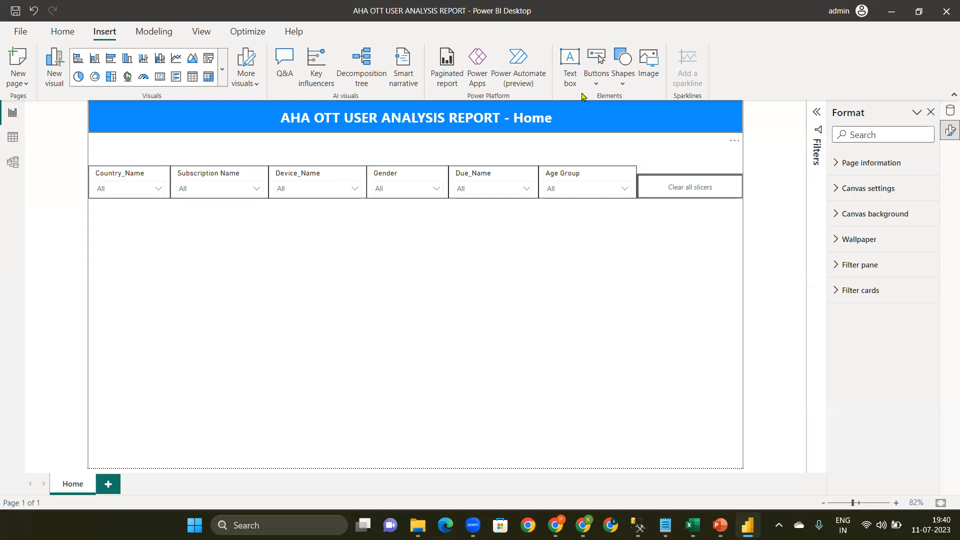
Show the list of page objects and group the six slicers with the Clear all slicers button, leaving out the title shape
left_click(201, 31)
left_click(630, 51)
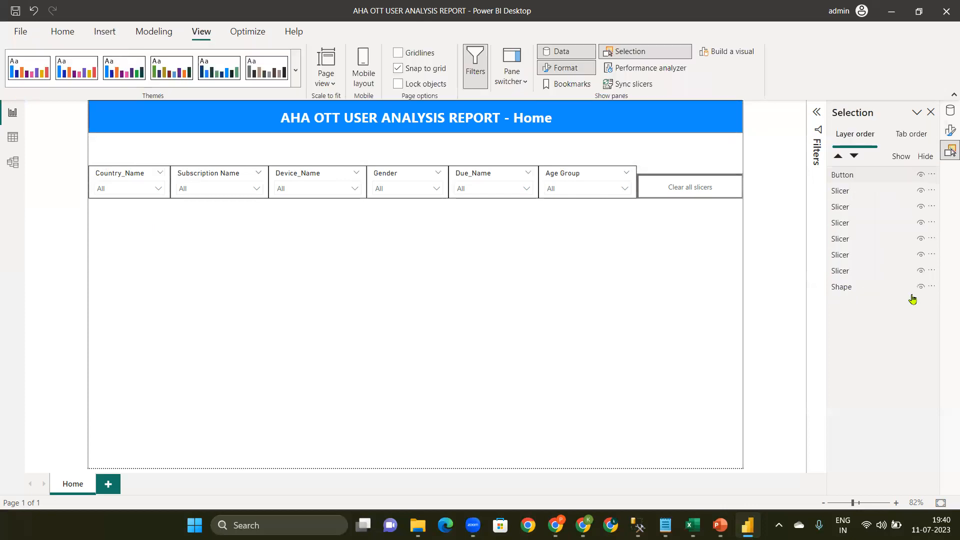
left_click(850, 176)
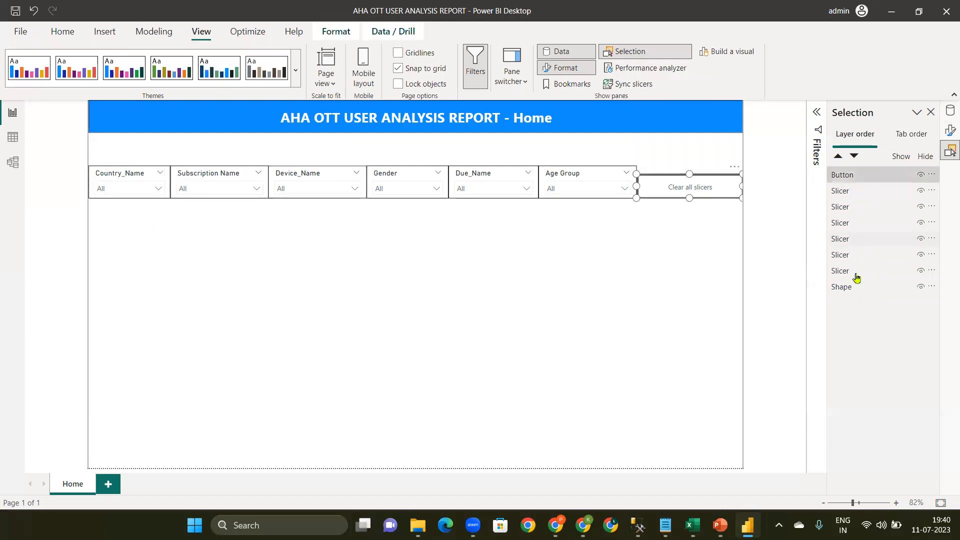
left_click(856, 276, "shift")
left_click(931, 176, "ctrl")
right_click(893, 182)
mouse_move(892, 182)
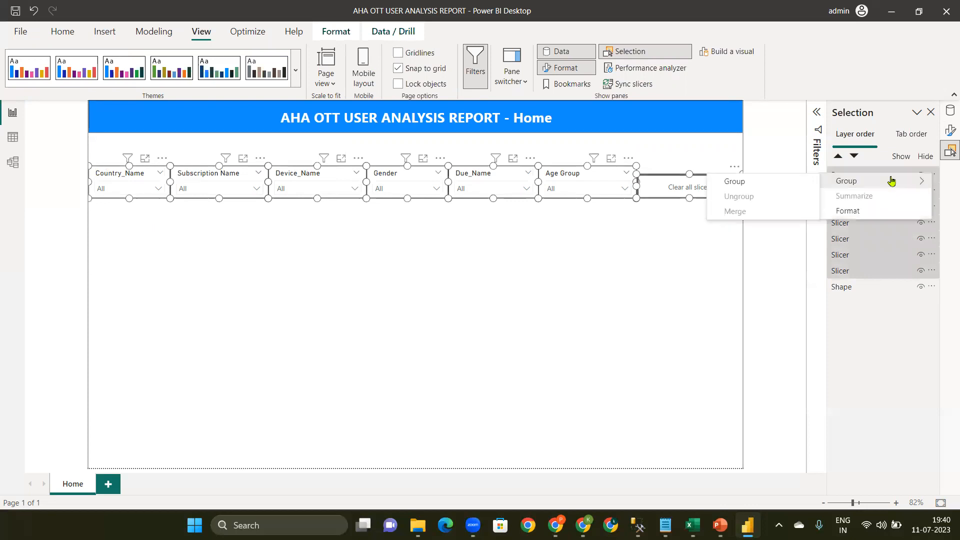
left_click(766, 187)
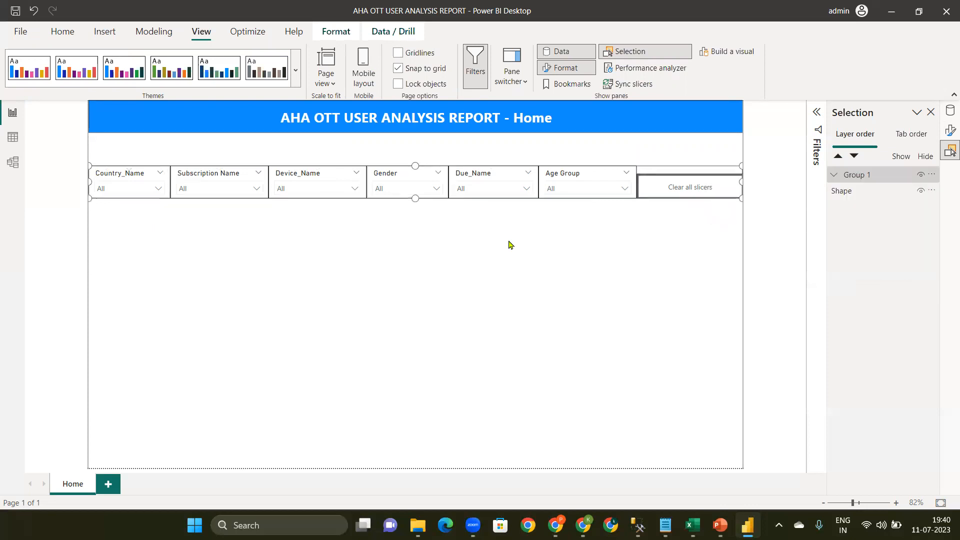
left_click(173, 210)
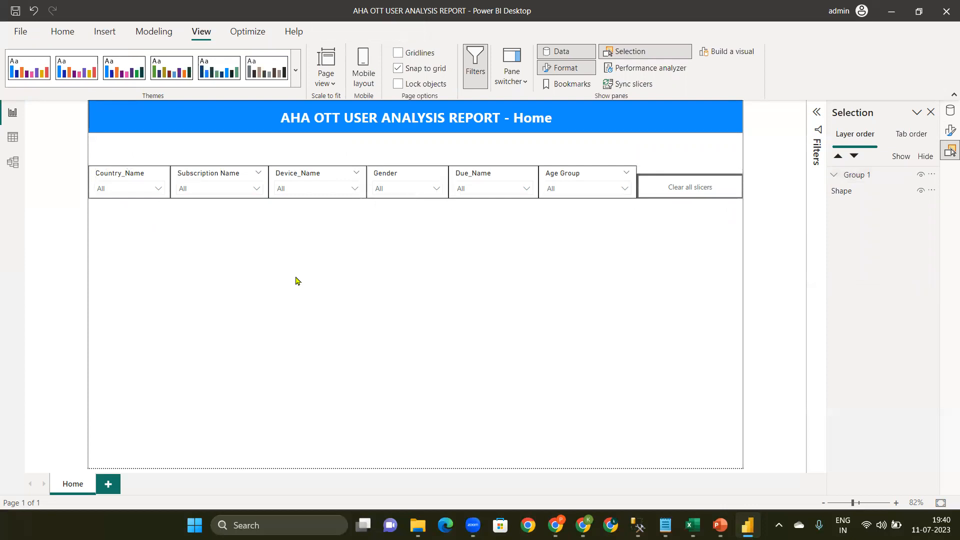
Nudge the grouped slicer row slightly upward, closer to the title banner
left_click(283, 189)
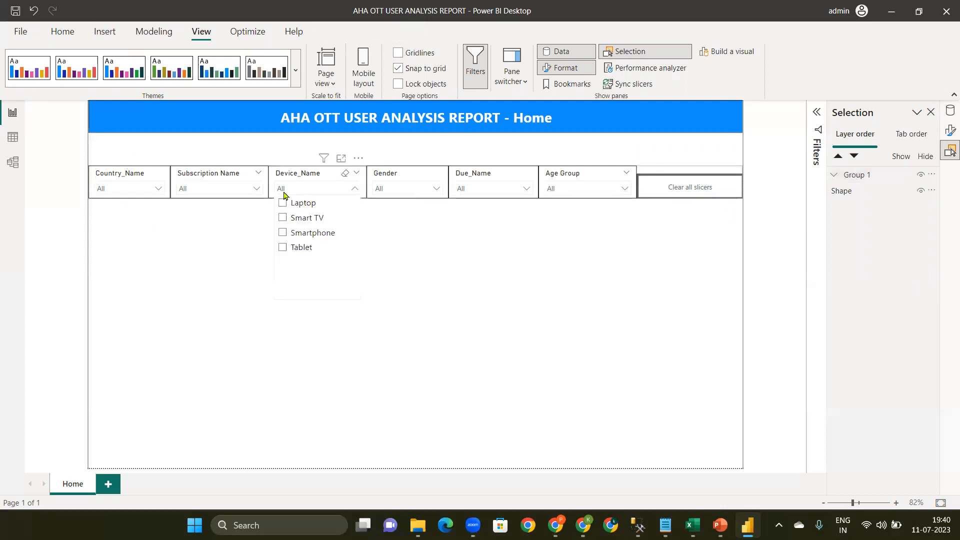
left_click(203, 189)
left_click(189, 173)
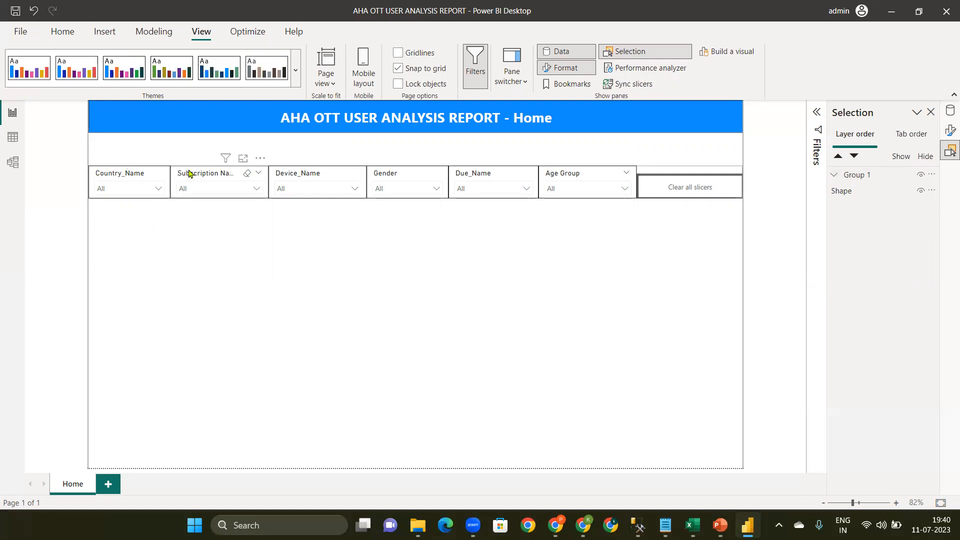
left_click(189, 173)
key("Up")
key("Up")
key("Up")
key("Up")
key("Down")
key("Down")
key("Down")
key("Down")
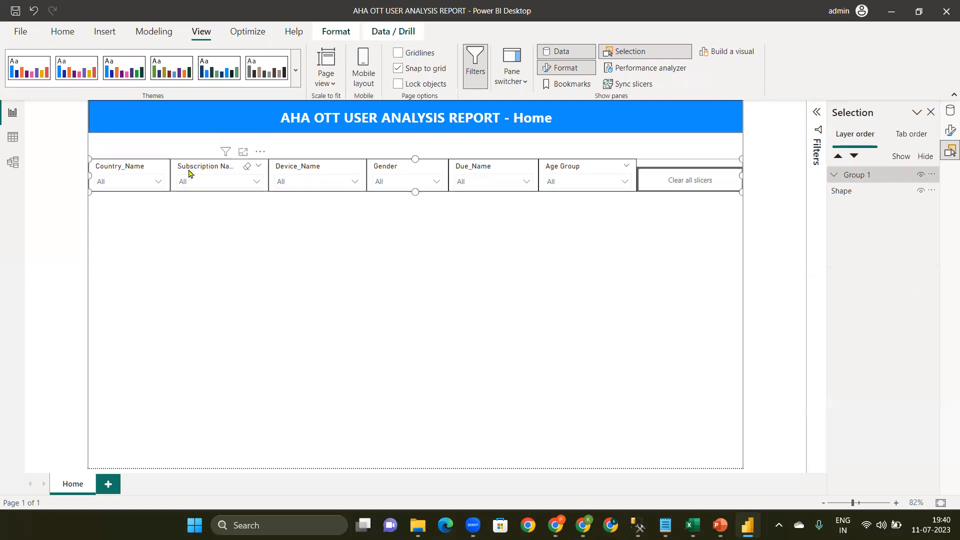
key("Up")
key("Up")
key("Up")
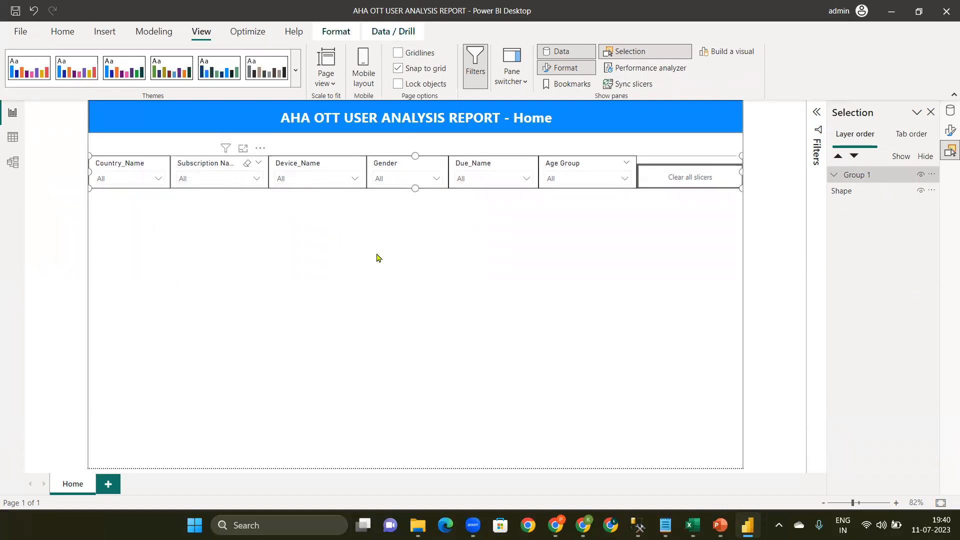
left_click(377, 258)
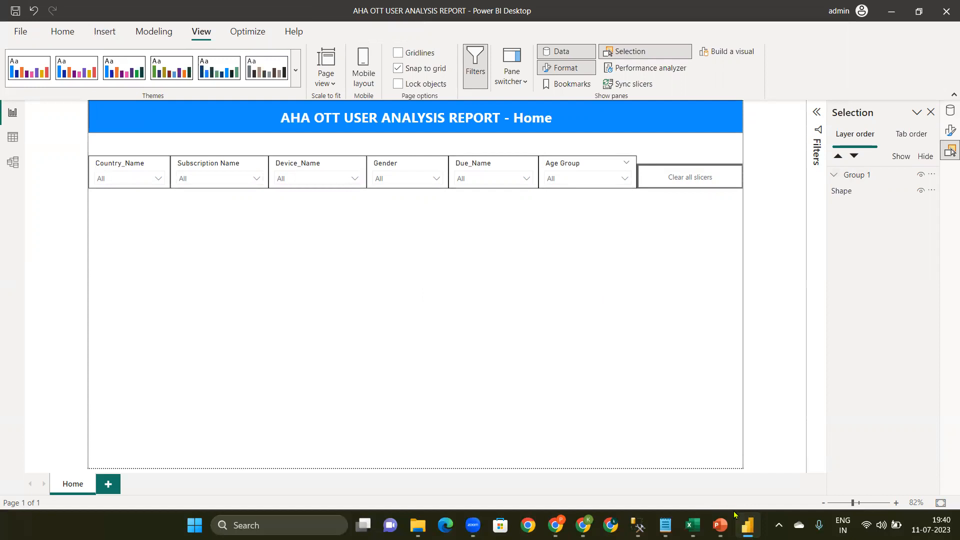
Switch to Excel to review the Home page mockup in the Task_1 sheet, and return to Power BI Desktop
left_click(693, 525)
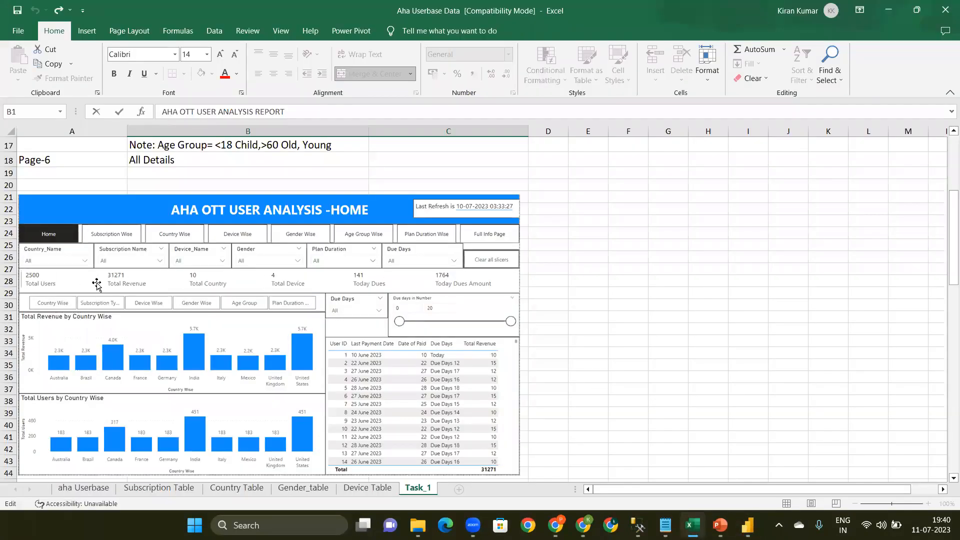
left_click(889, 10)
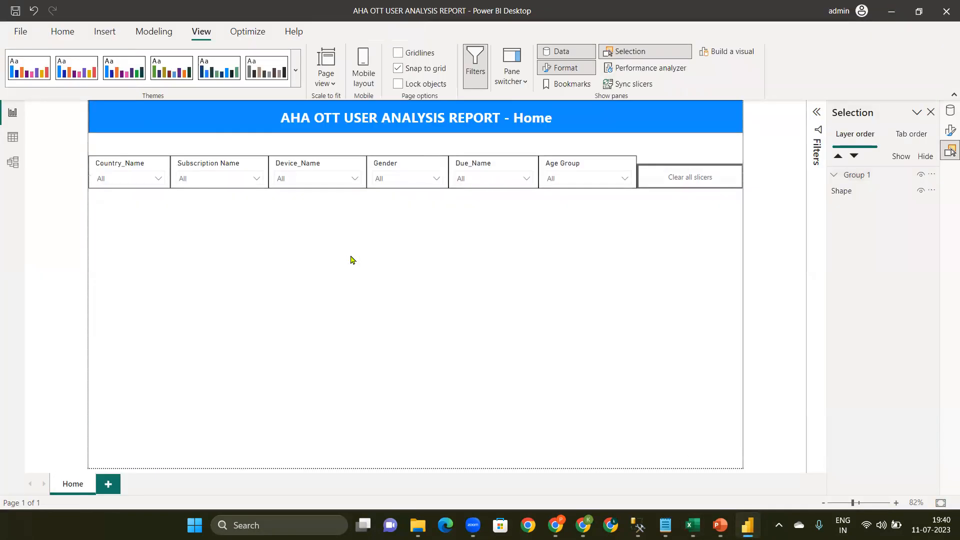
left_click(64, 30)
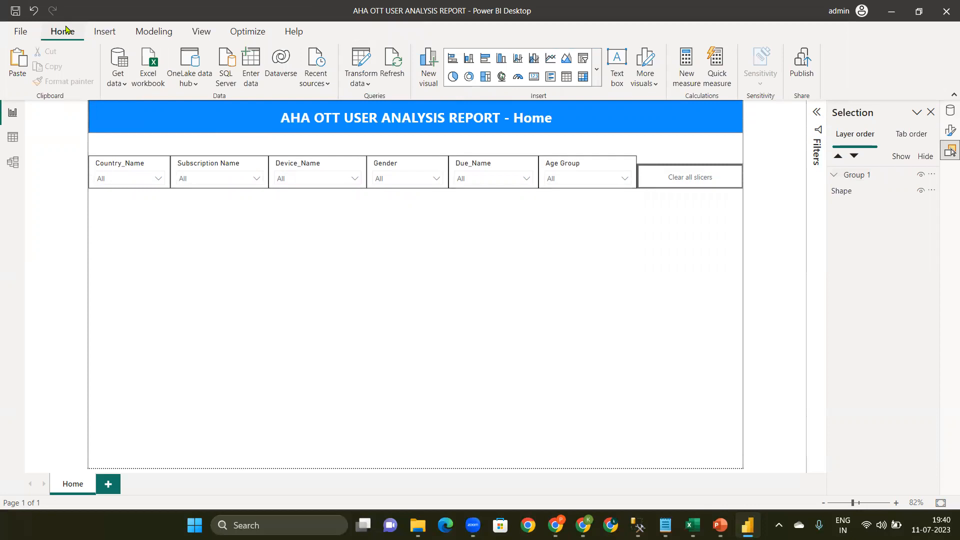
Test the grouped Clear all slicers button by filtering by France, Standard and Male and resetting all slicers with it
left_click(679, 173)
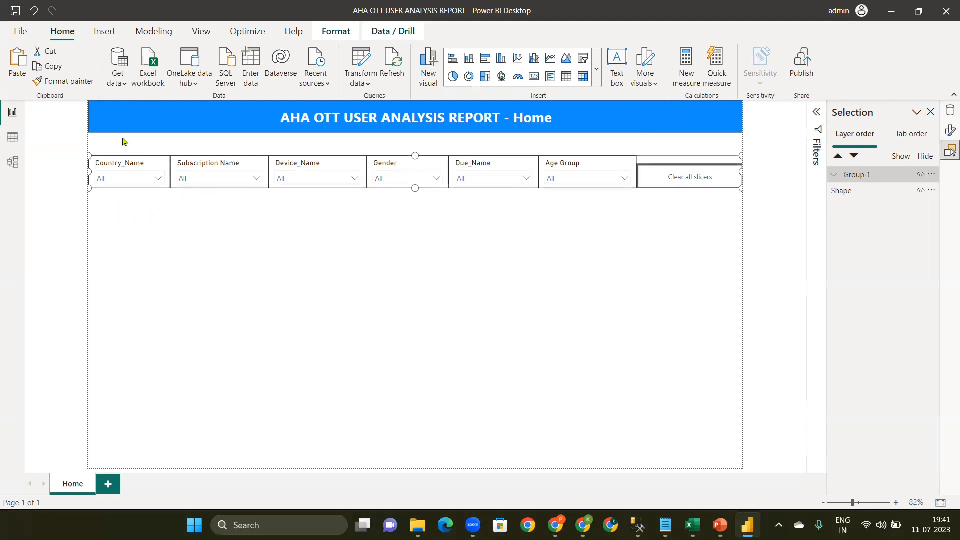
left_click(134, 175)
left_click(128, 179)
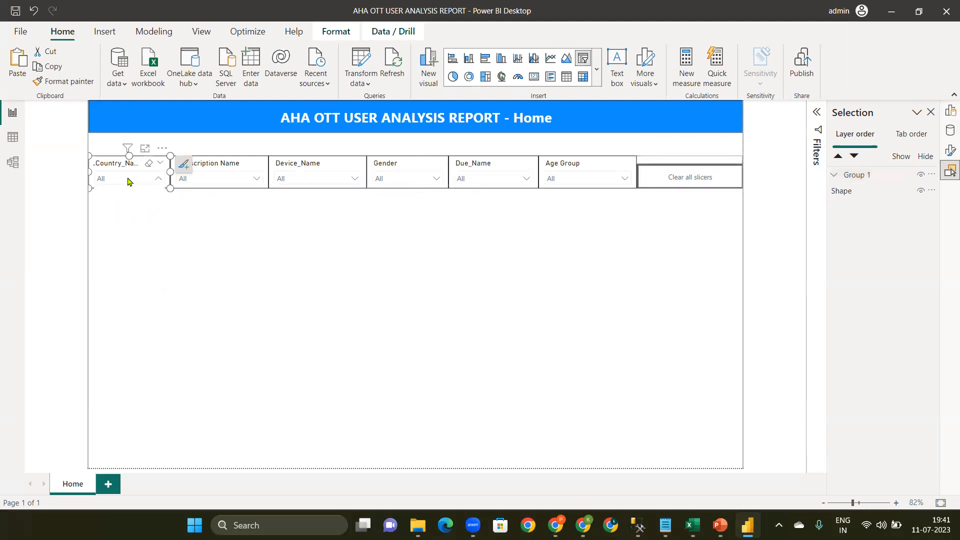
left_click(122, 241)
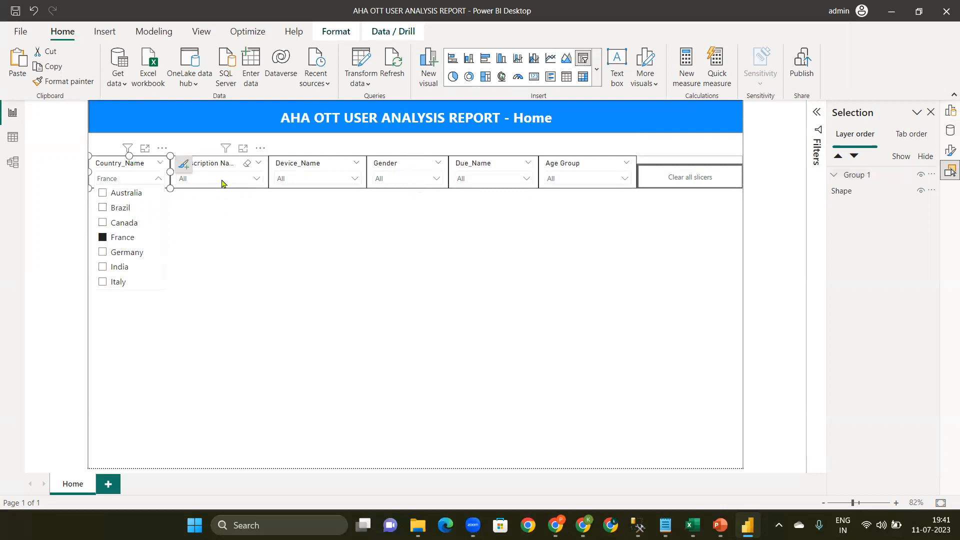
left_click(223, 184)
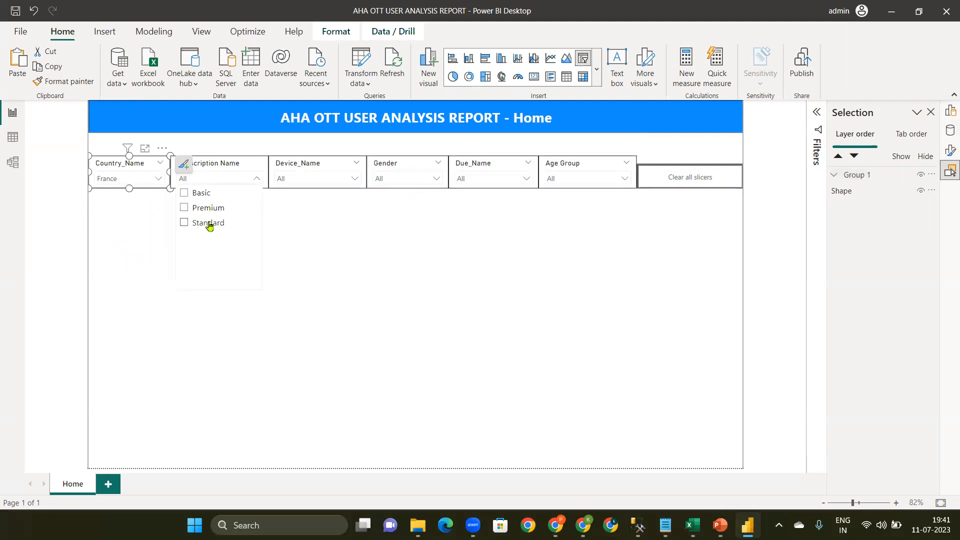
left_click(209, 223)
left_click(424, 181)
left_click(424, 181)
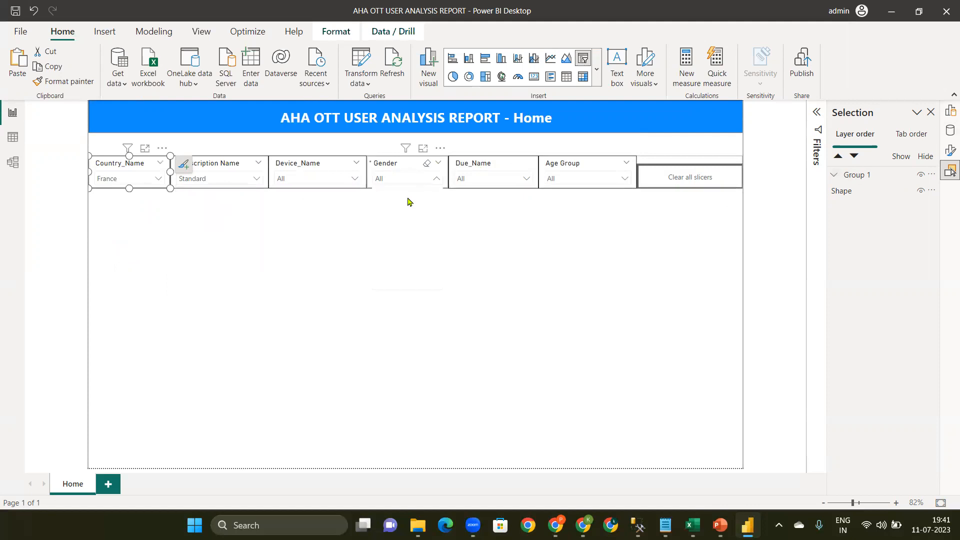
left_click(391, 210)
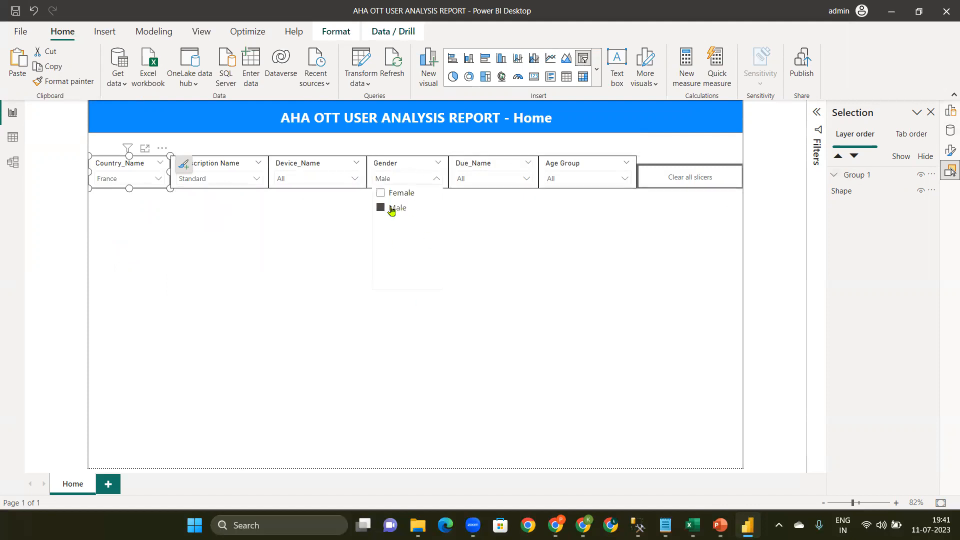
left_click(522, 221)
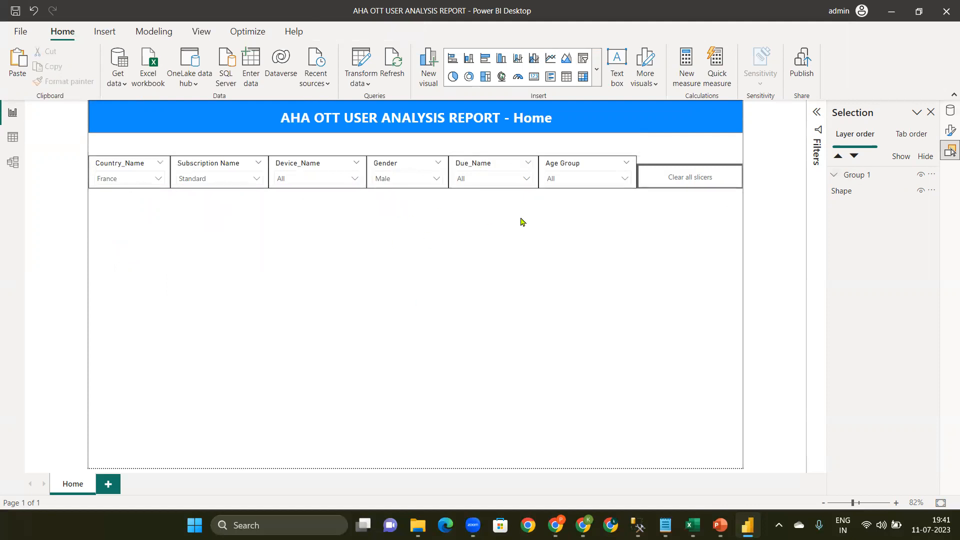
left_click(697, 185, "ctrl")
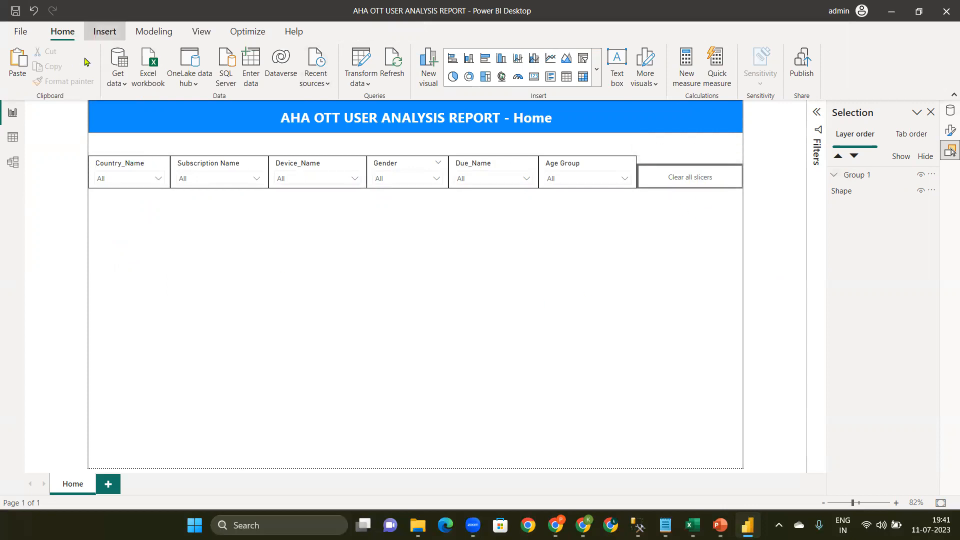
Insert a second Clear all slicers button just below the existing one, and delete it again
left_click(105, 31)
left_click(599, 81)
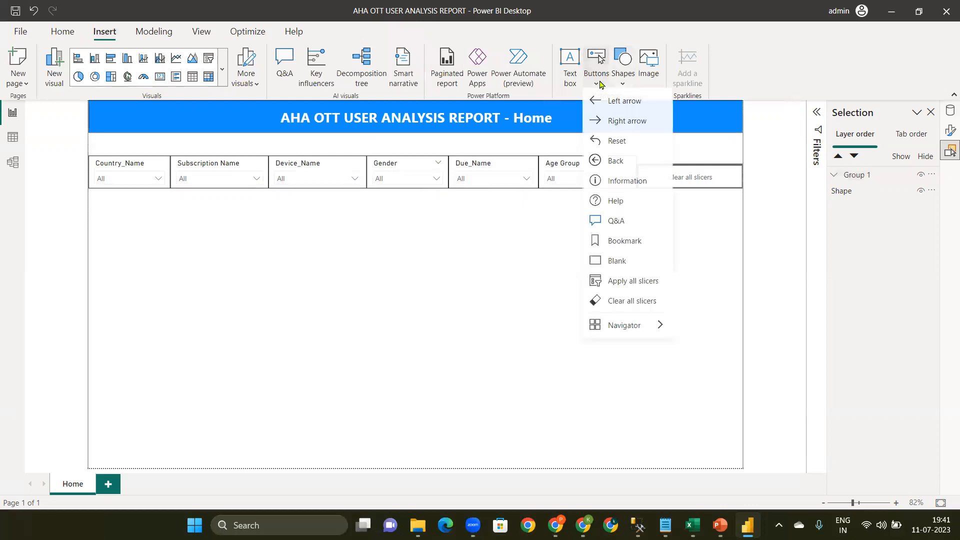
left_click(620, 305)
left_click_drag(152, 120, 707, 221)
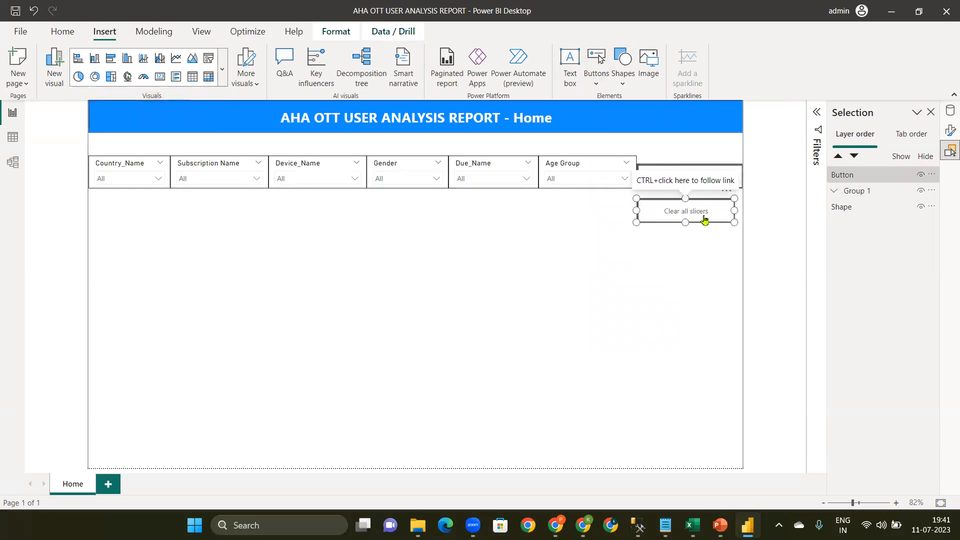
key("Delete")
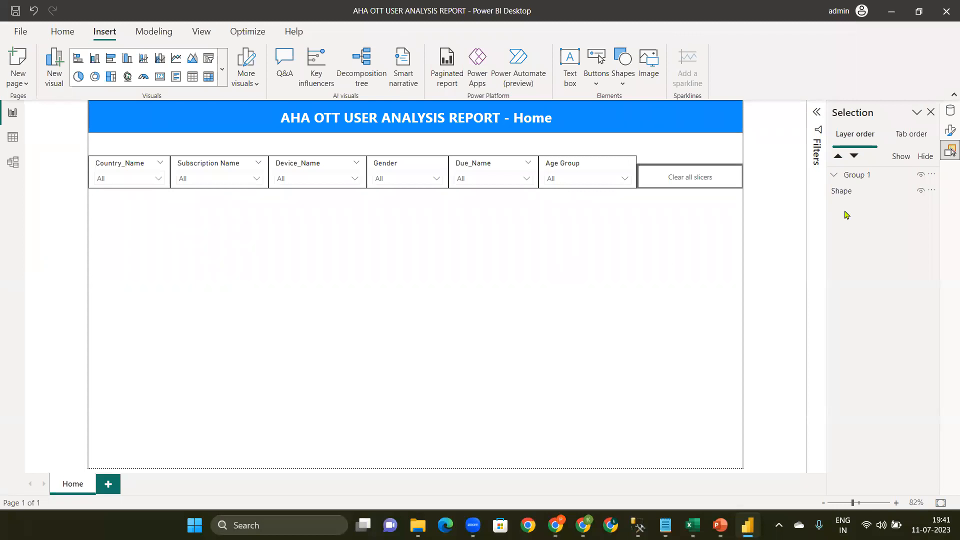
left_click(869, 176)
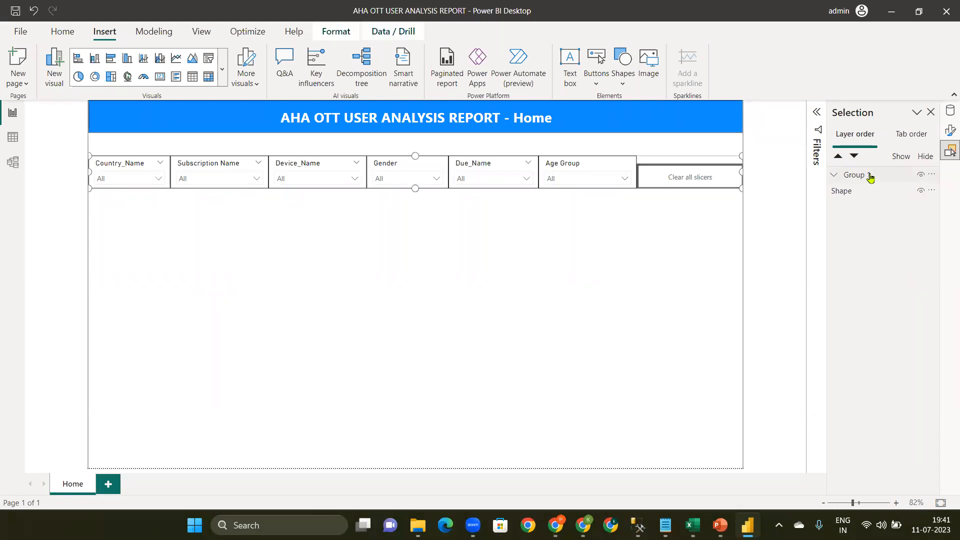
left_click(450, 250)
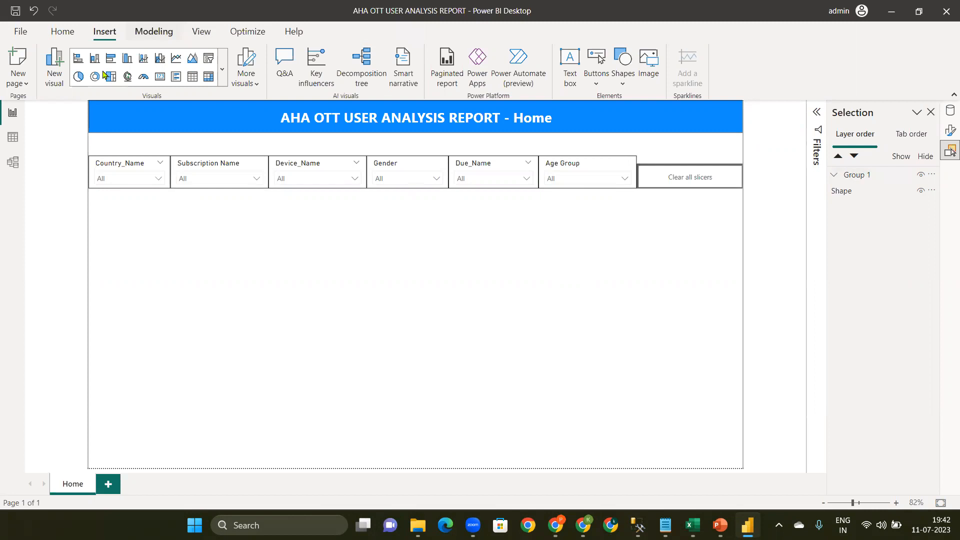
Insert a full-width multi-row card below the slicers with Total Users, Total Revenue, Total Devices, Total Countries, Today Due Users and Today Due Revenue
left_click(176, 80)
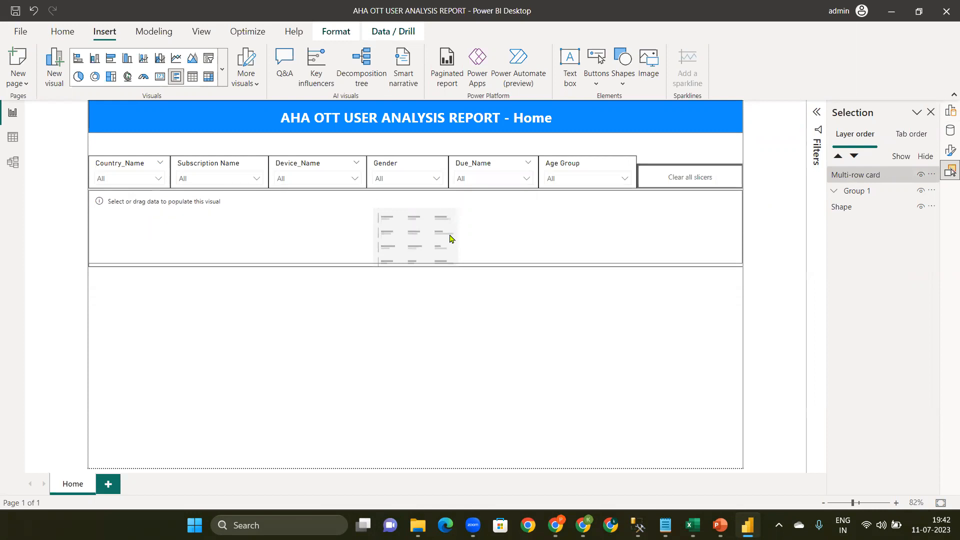
left_click(450, 239)
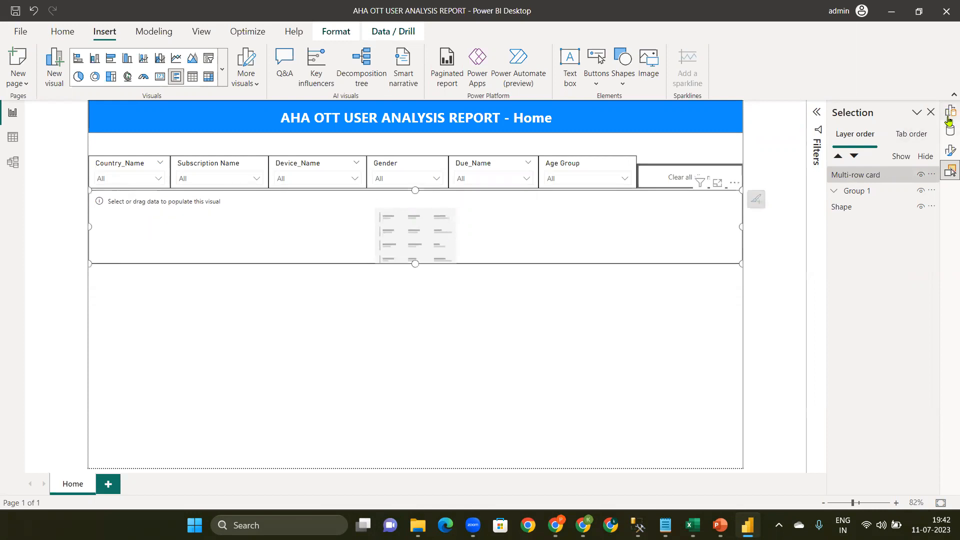
left_click(950, 131)
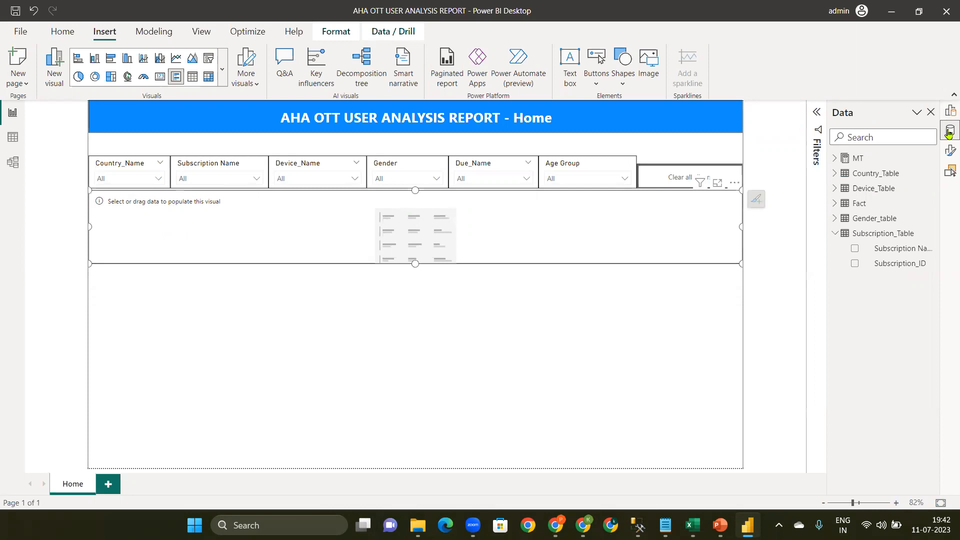
left_click(834, 159)
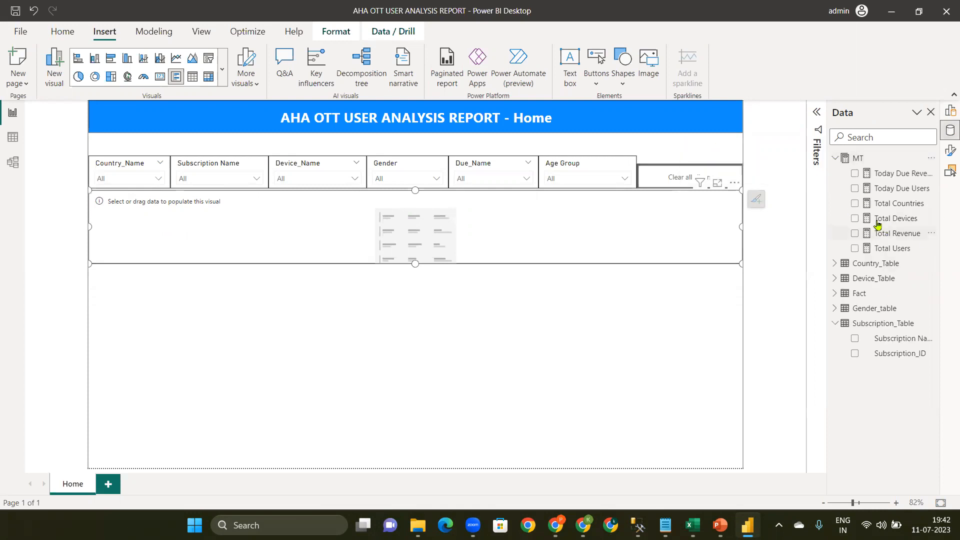
left_click(857, 250)
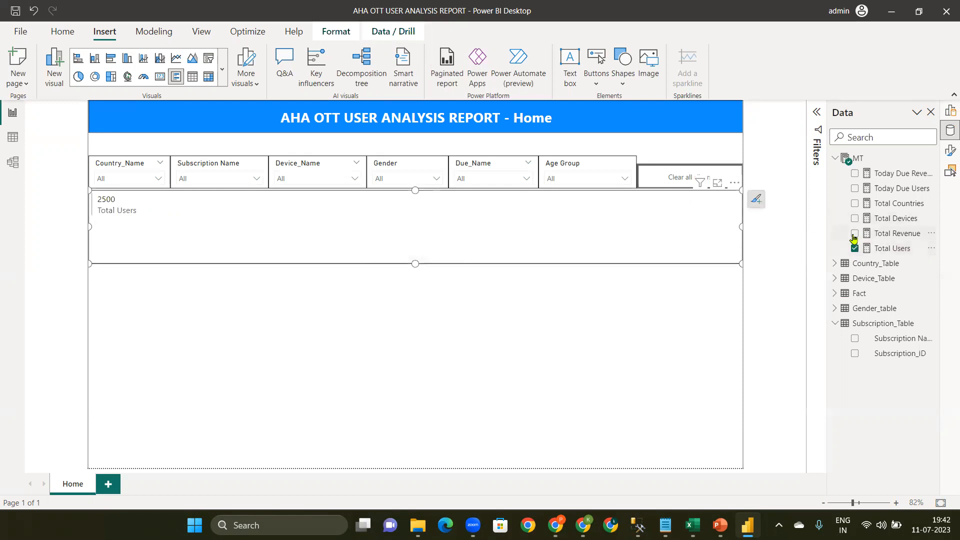
left_click(854, 234)
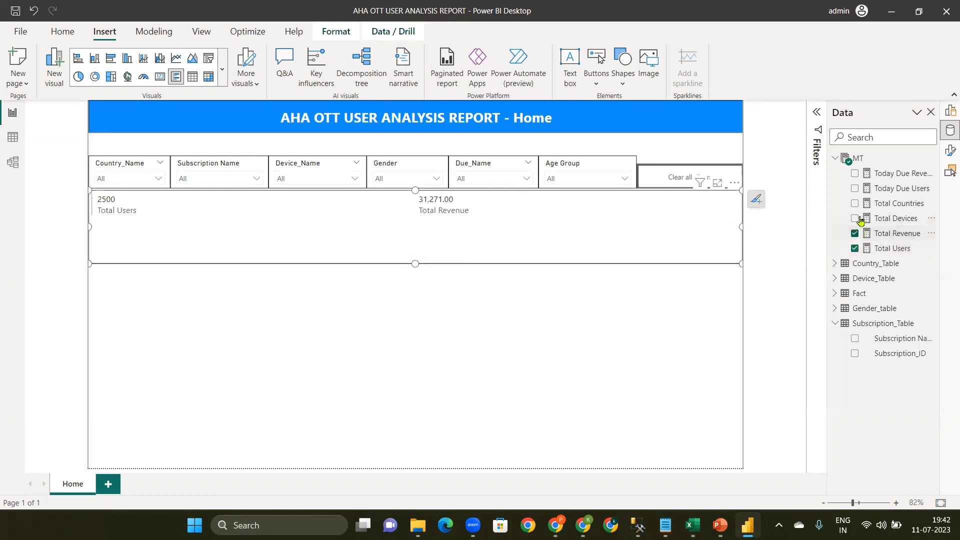
left_click(854, 219)
left_click(856, 204)
left_click(854, 189)
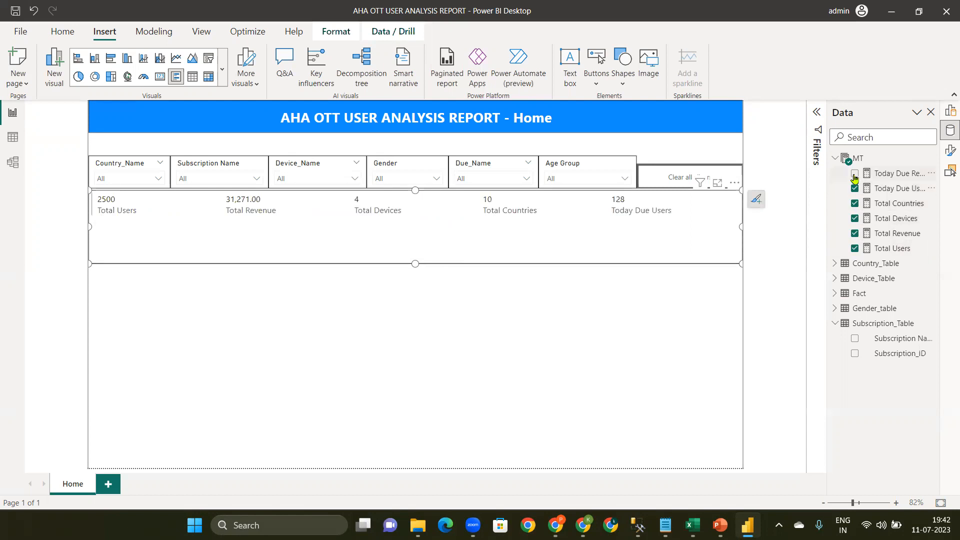
left_click(855, 174)
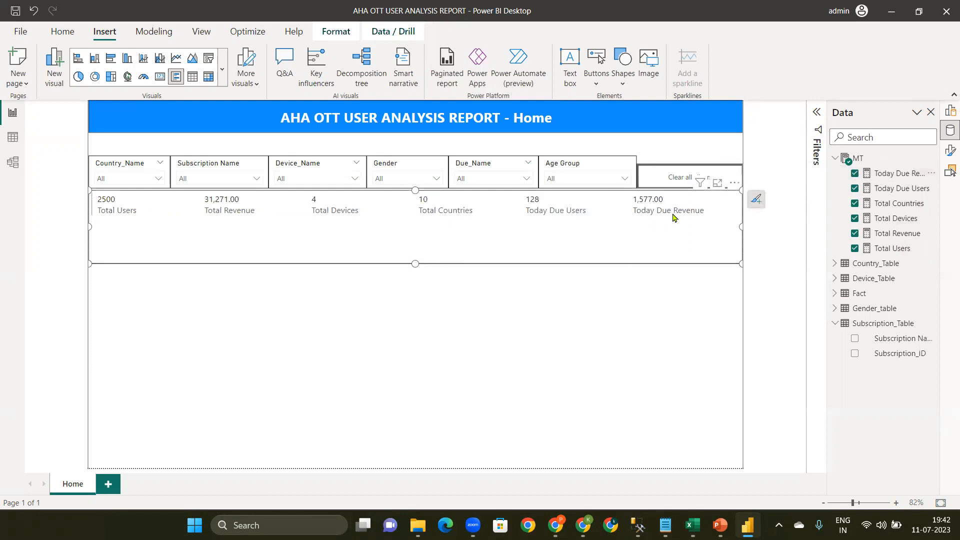
Reduce the multi-row card's height to fit its single row of values, and deselect it
left_click_drag(414, 263, 413, 227)
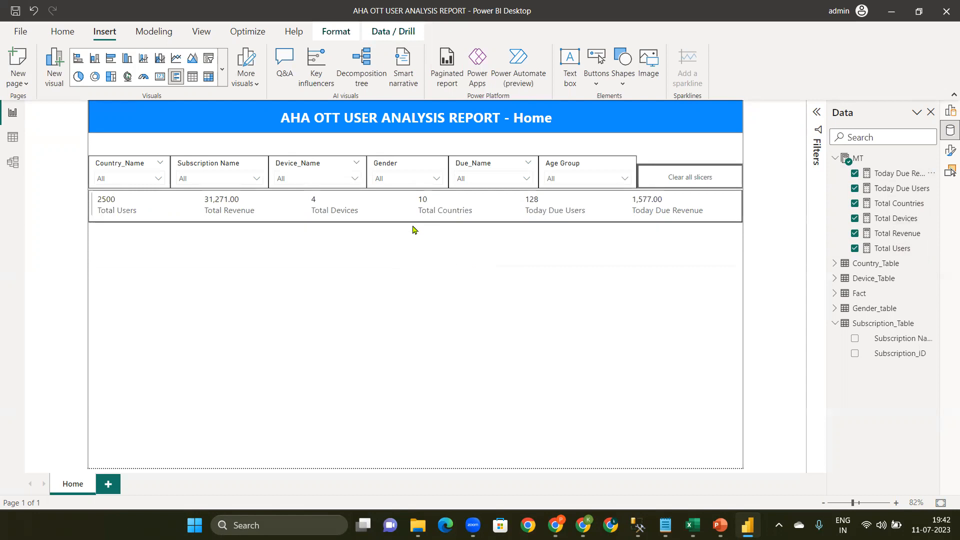
left_click(428, 280)
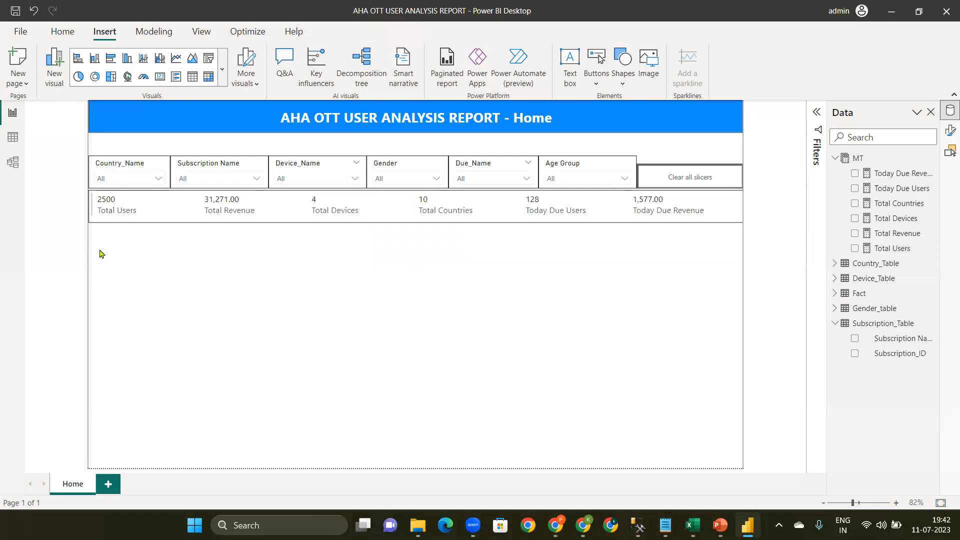
Test the multi-row card by filtering Country_Name to India, and clear that slicer's selection
left_click(120, 179)
left_click(124, 270)
left_click(367, 255)
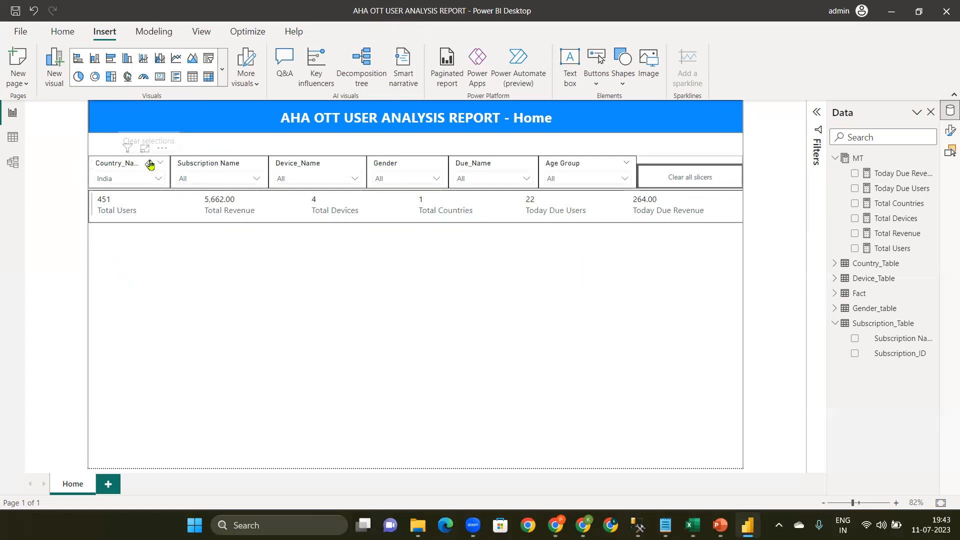
left_click(150, 165)
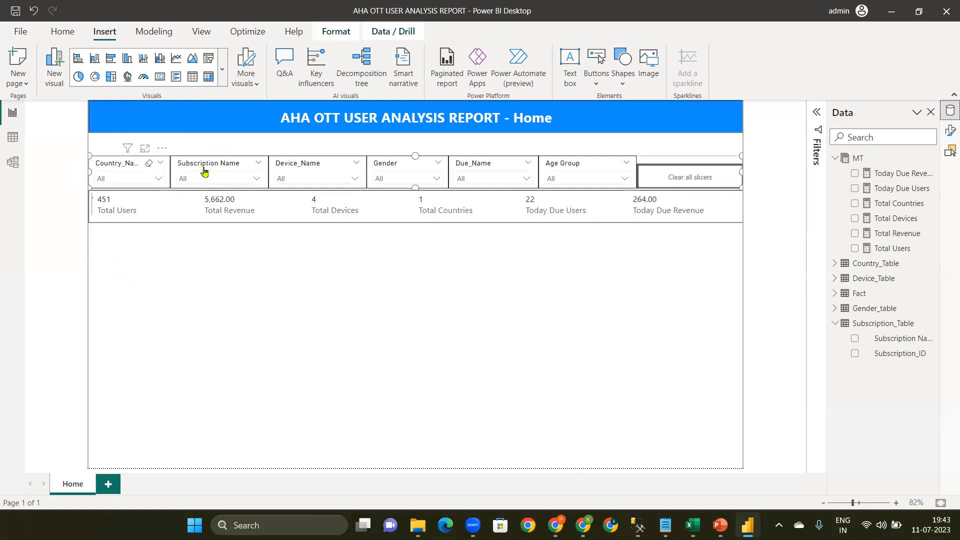
left_click(629, 292)
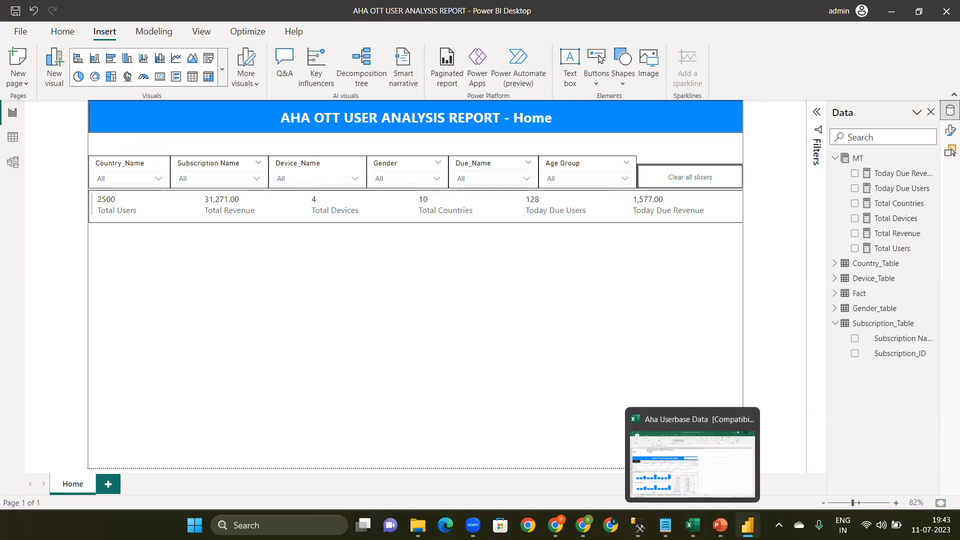
Switch to Excel to compare the card with the Task_1 mockup, and return to Power BI Desktop with the card selected
left_click(693, 524)
left_click(693, 524)
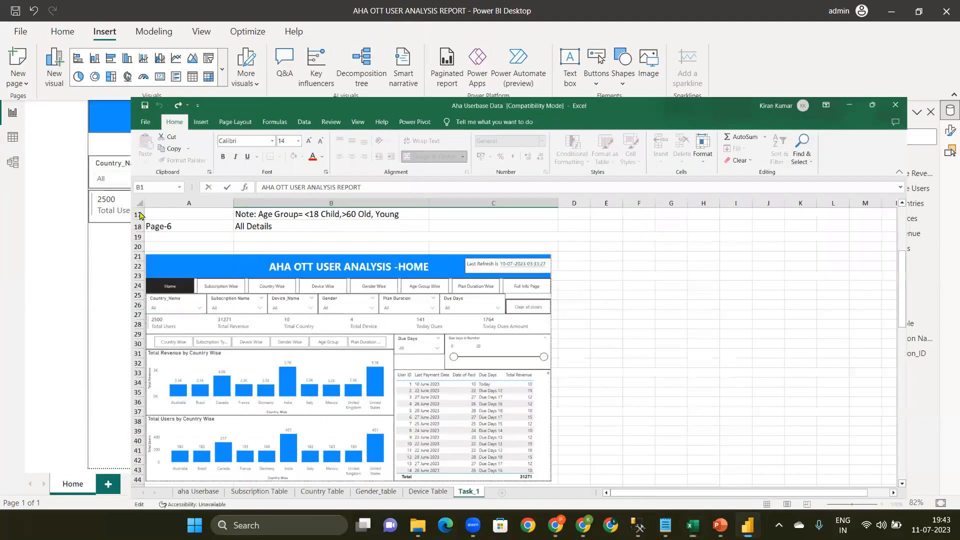
left_click(140, 212)
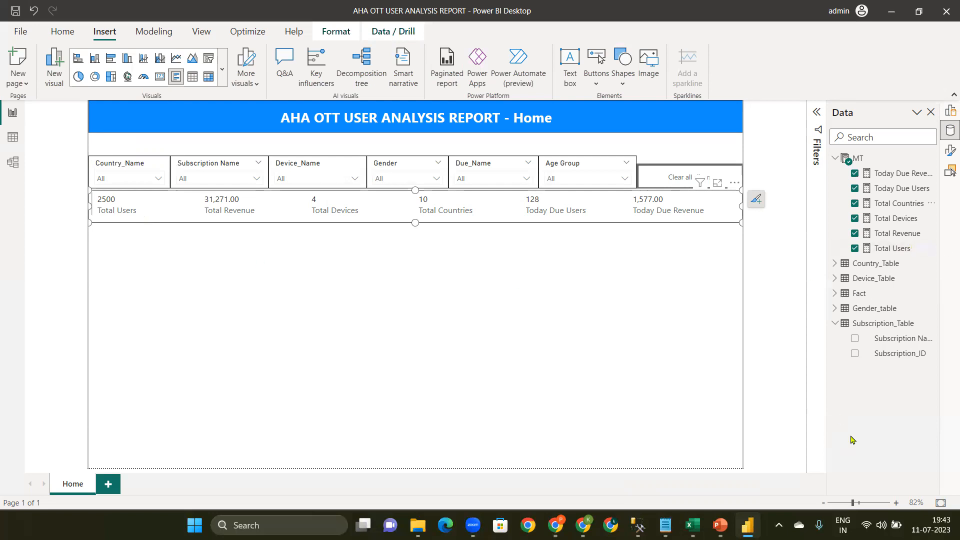
Collapse the MT measure table in the field list and deselect the multi-row card
left_click(836, 159)
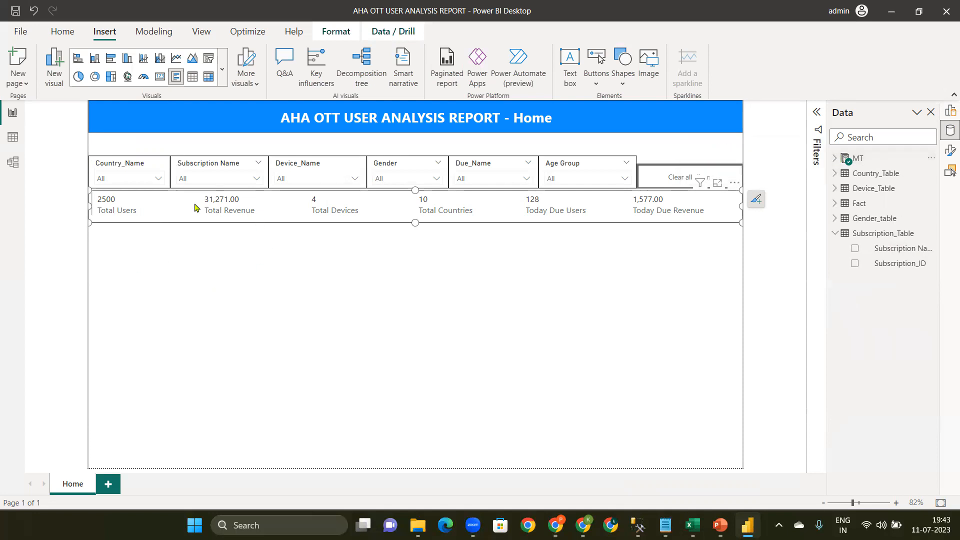
left_click(250, 290)
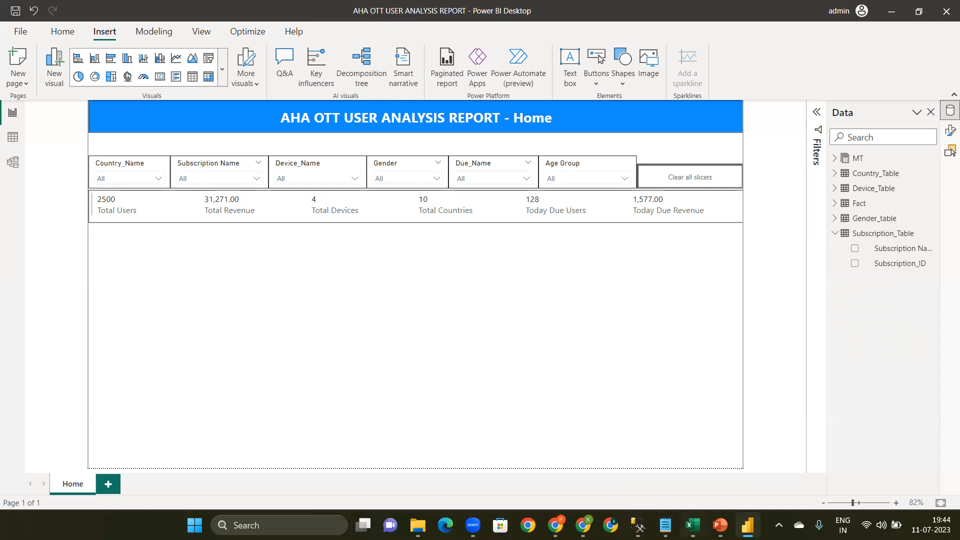
Switch to Excel to examine the mockup's Country Wise and other chart-switching buttons and the two column charts, and return to Power BI Desktop
key("alt+Tab")
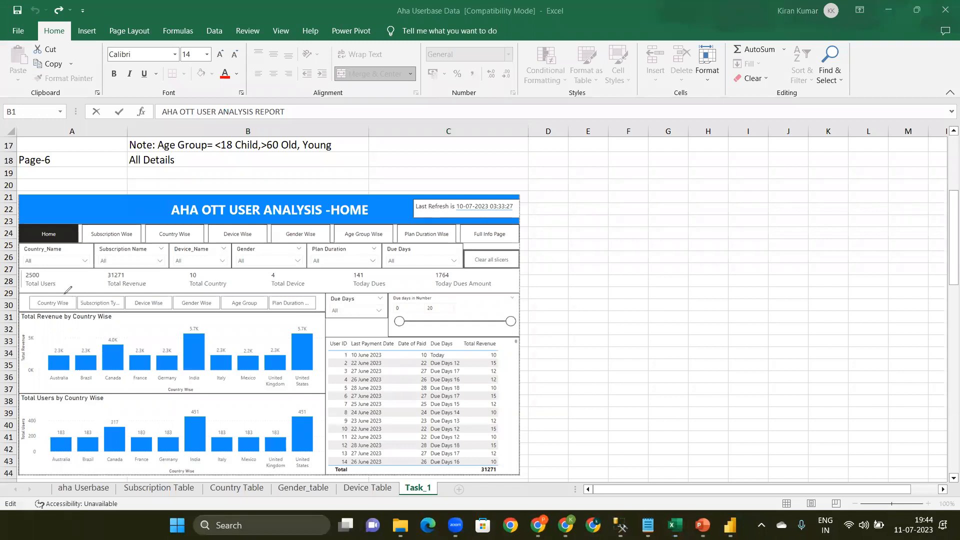
mouse_move(43, 285)
left_mouse_down()
mouse_move(27, 302)
mouse_move(60, 309)
mouse_move(64, 288)
mouse_move(37, 286)
left_mouse_up()
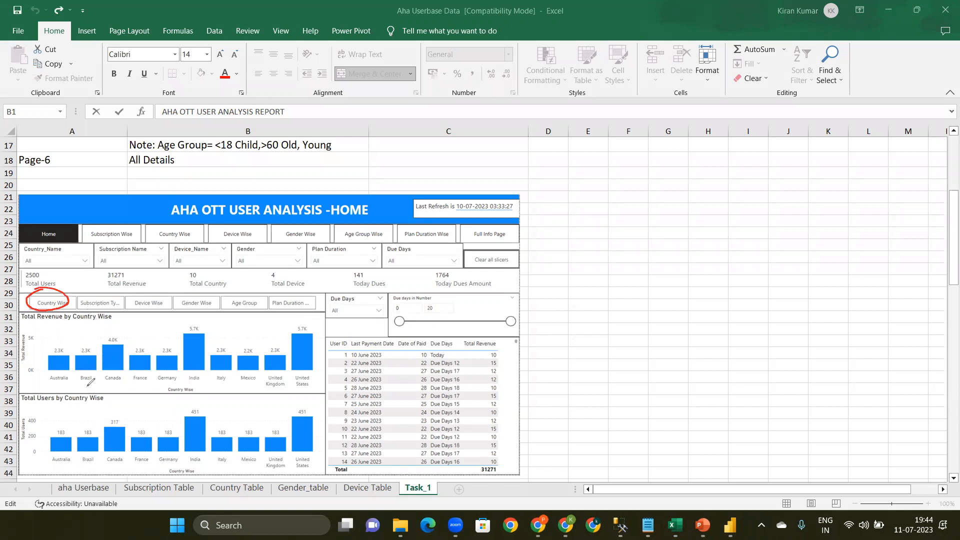
mouse_move(87, 287)
left_mouse_down()
mouse_move(79, 302)
mouse_move(129, 308)
mouse_move(109, 288)
left_mouse_up()
left_click(900, 11)
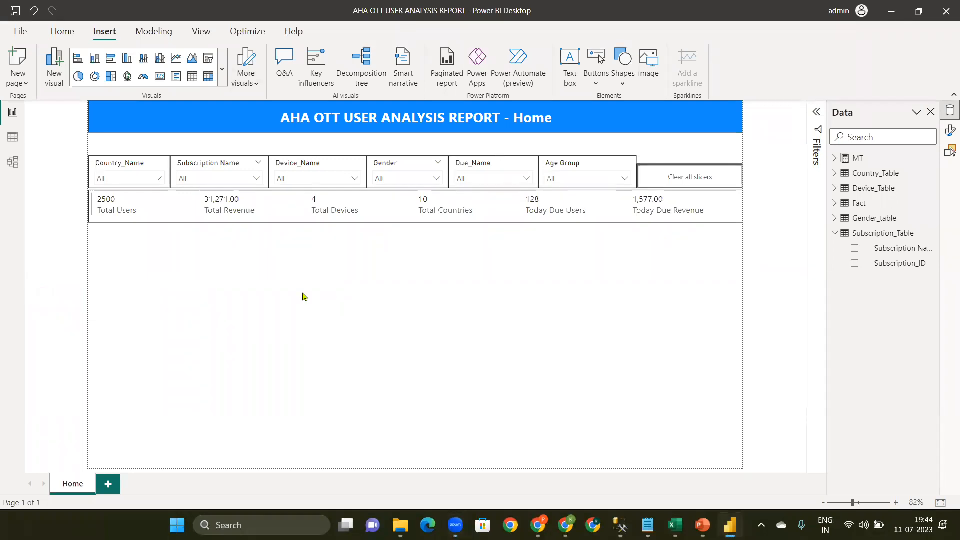
left_click(675, 525)
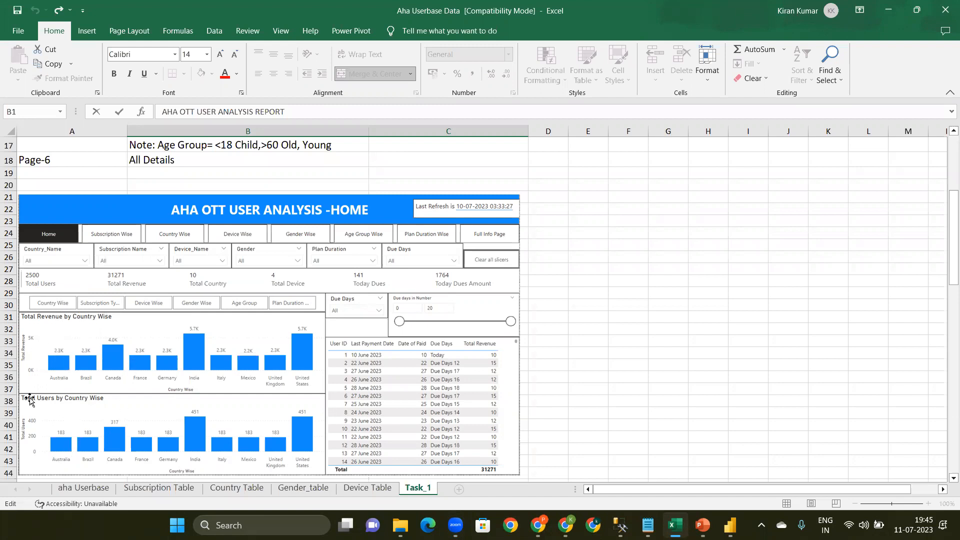
left_click(887, 11)
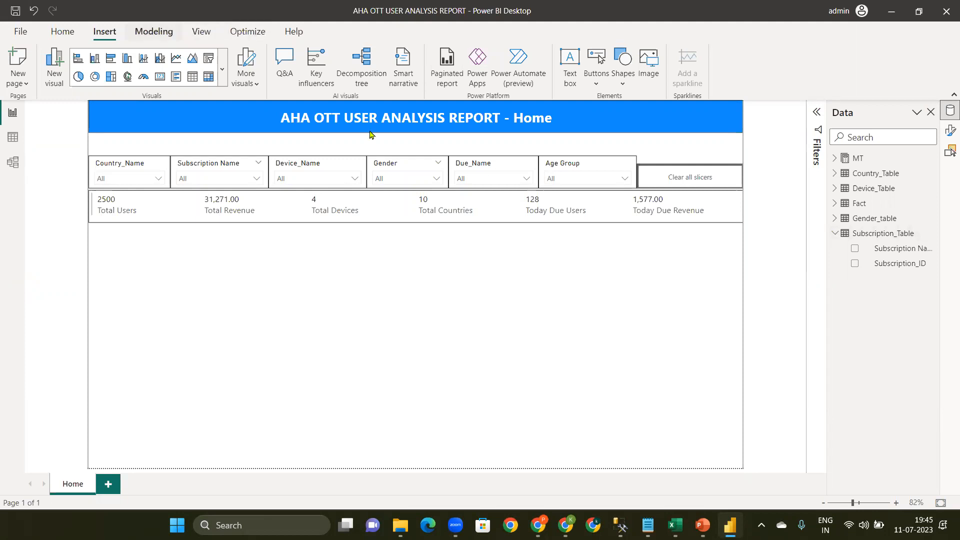
Start a new fields parameter and add Country_Name from Country_Table and Device_Name from Device_Table
left_click(154, 31)
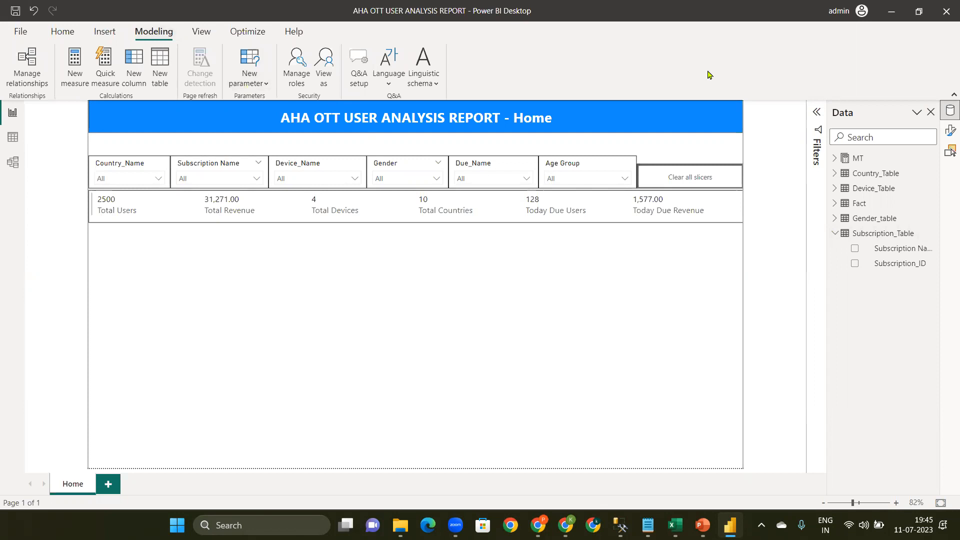
left_click(250, 85)
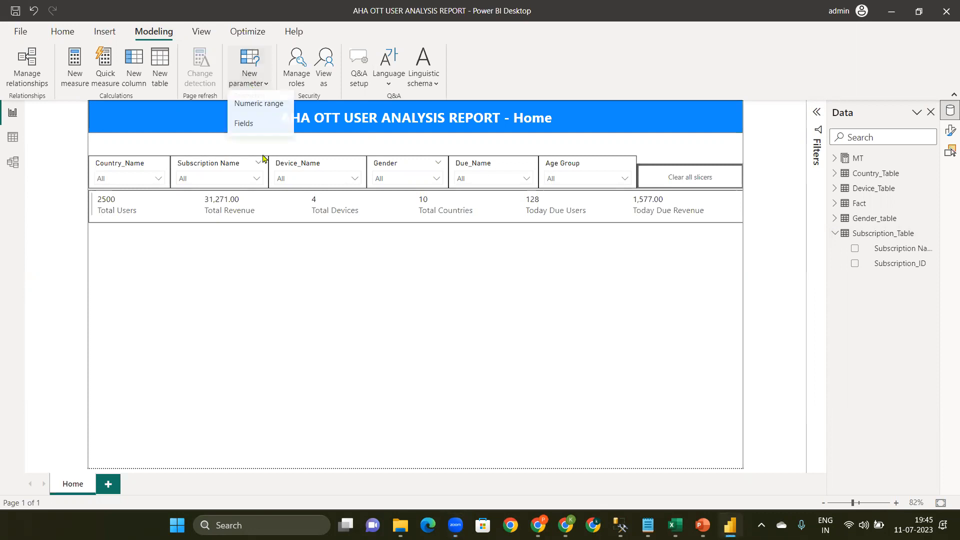
left_click(249, 131)
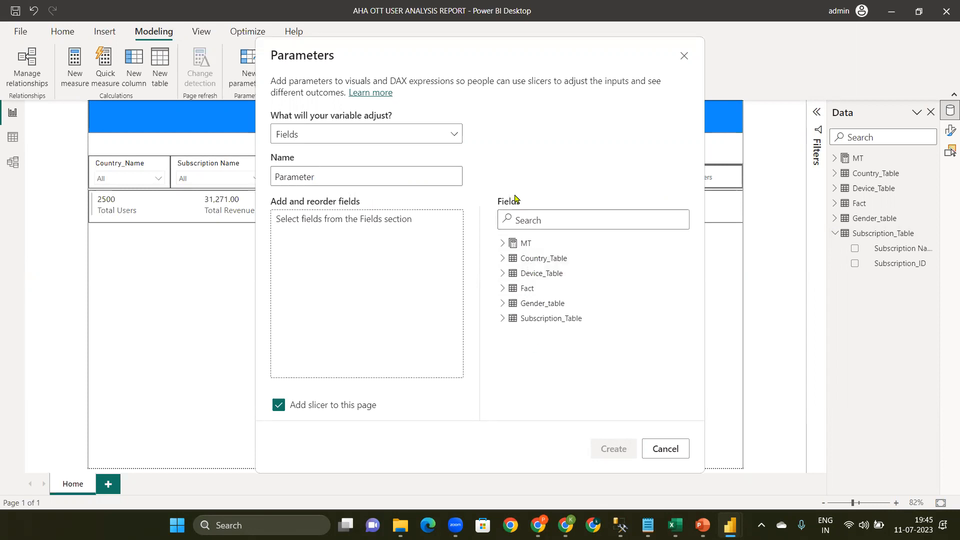
left_click(502, 259)
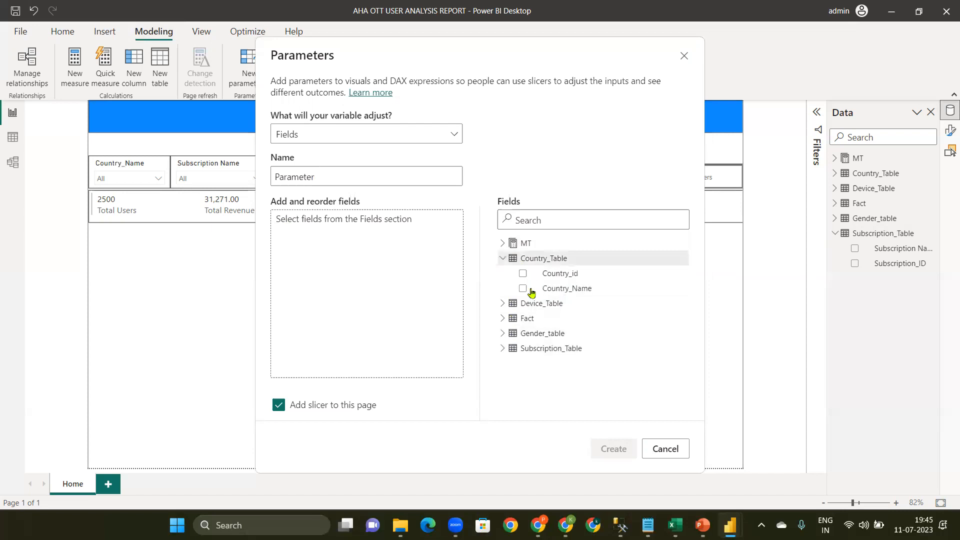
left_click(522, 288)
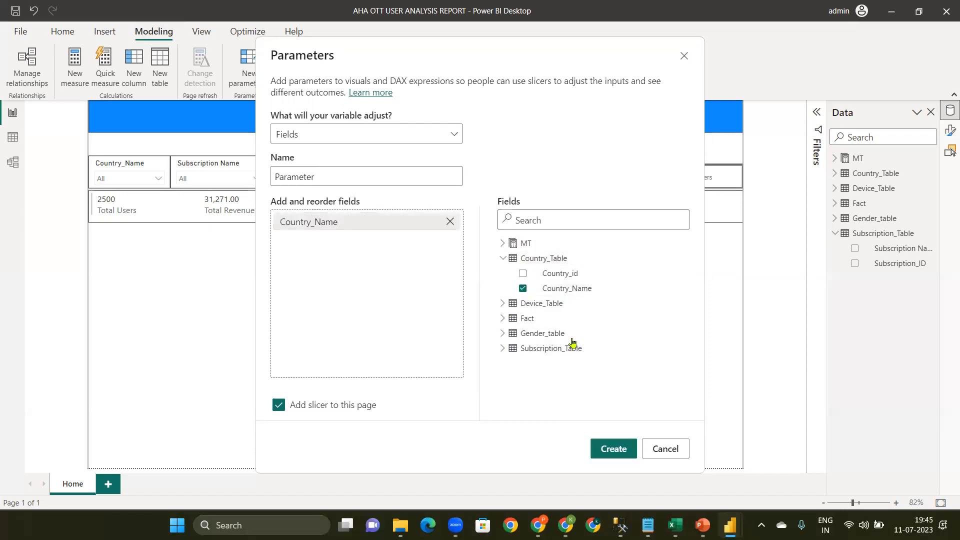
left_click(502, 304)
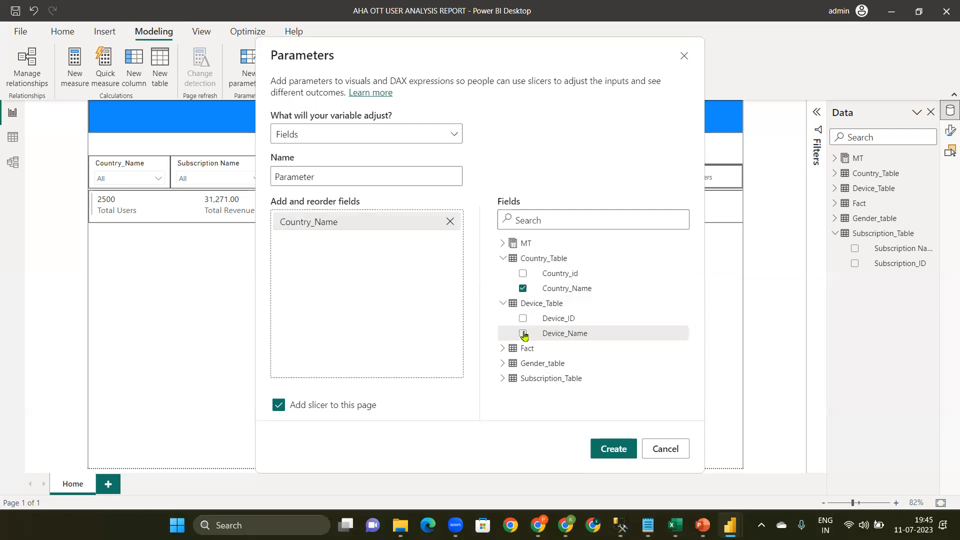
left_click(523, 333)
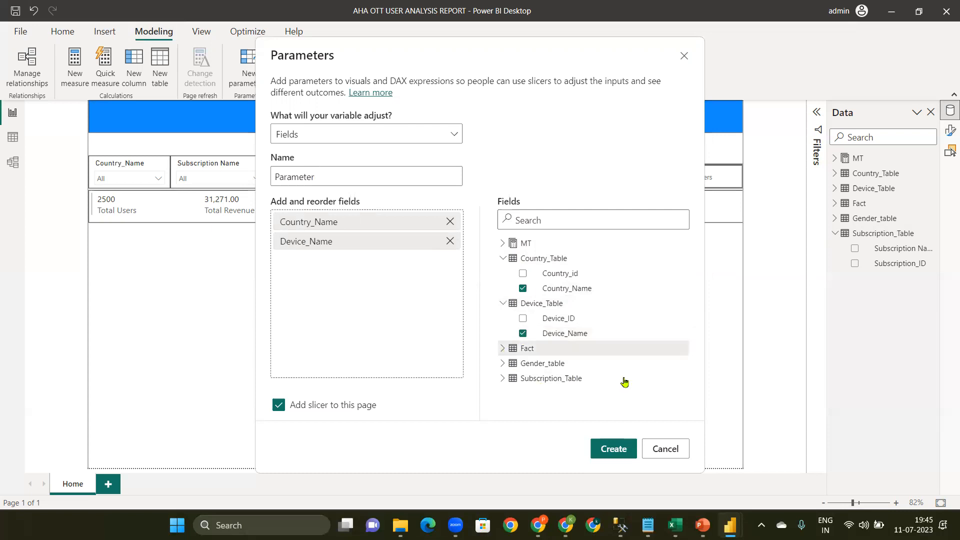
Add Gender from Gender_table and Subscription Name from Subscription_Table to the parameter's fields
left_click(503, 348)
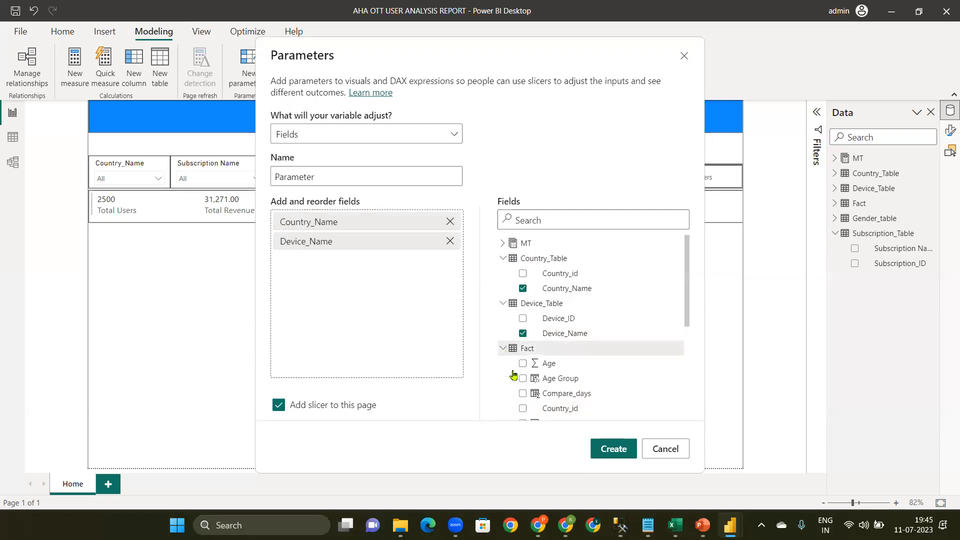
left_click(502, 349)
left_click(504, 363)
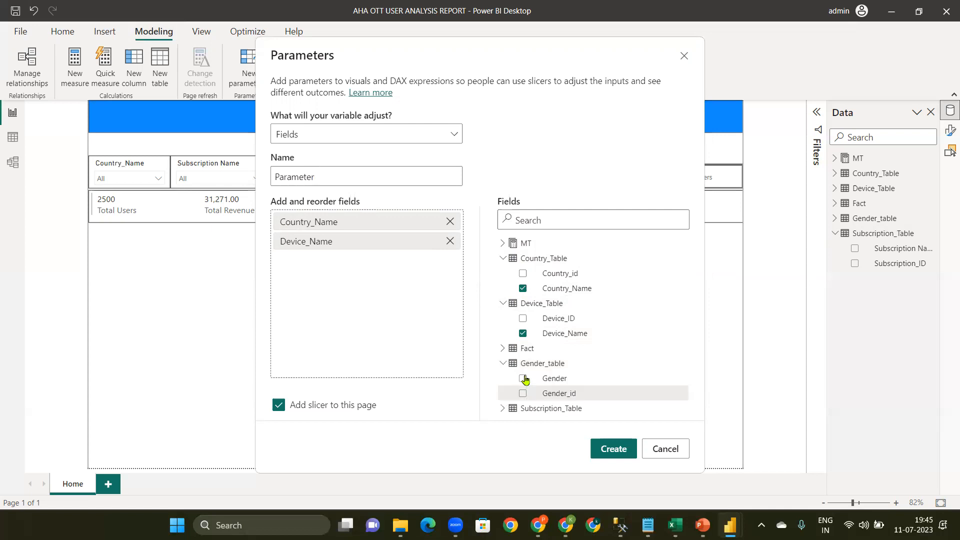
left_click(523, 379)
left_click(504, 364)
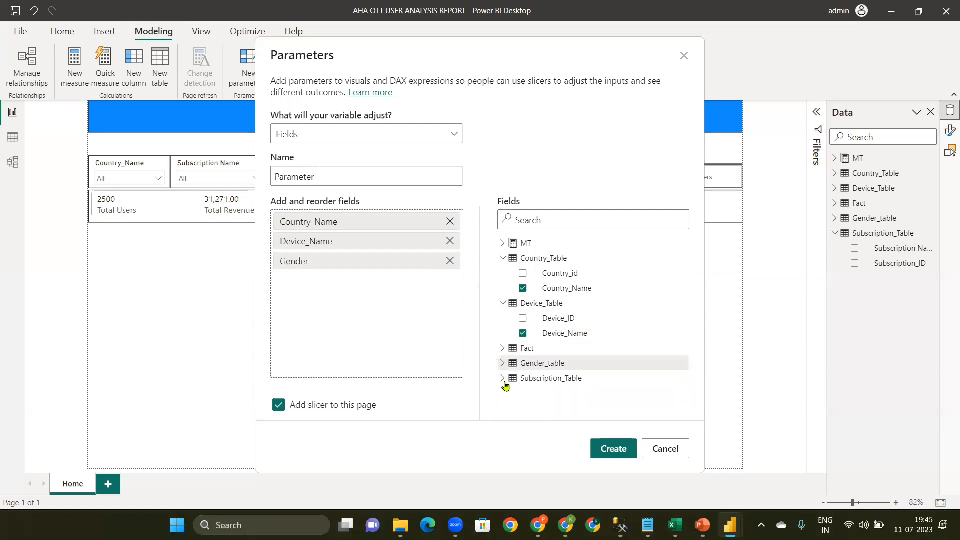
left_click(502, 378)
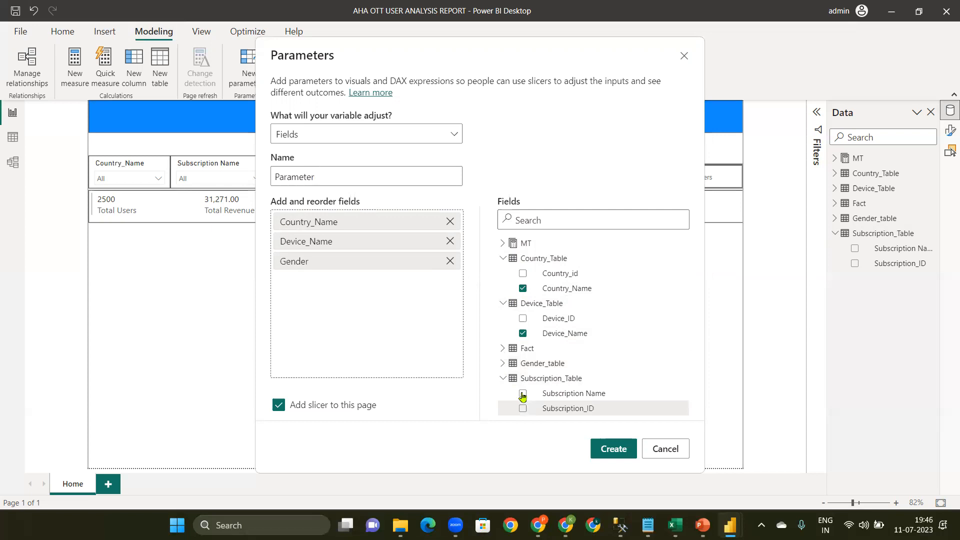
left_click(523, 395)
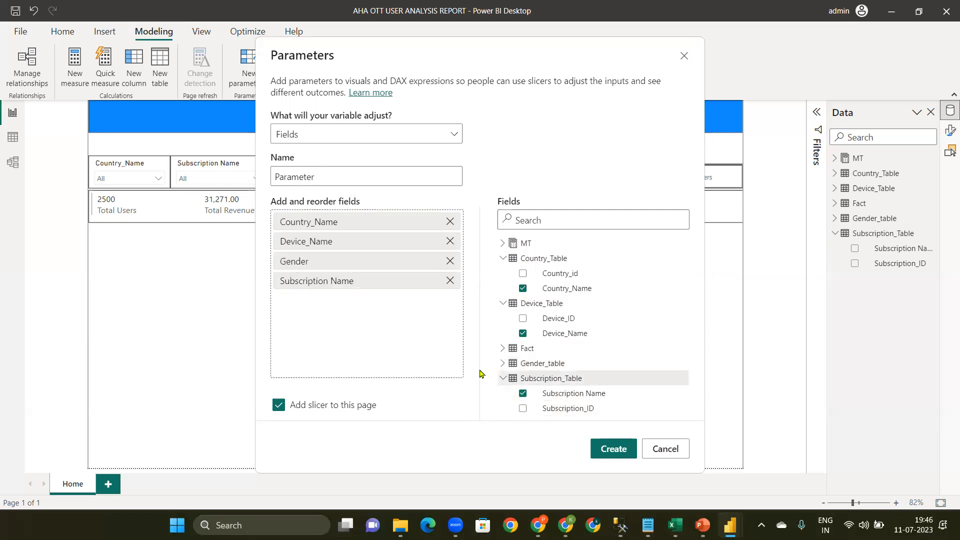
left_click(503, 378)
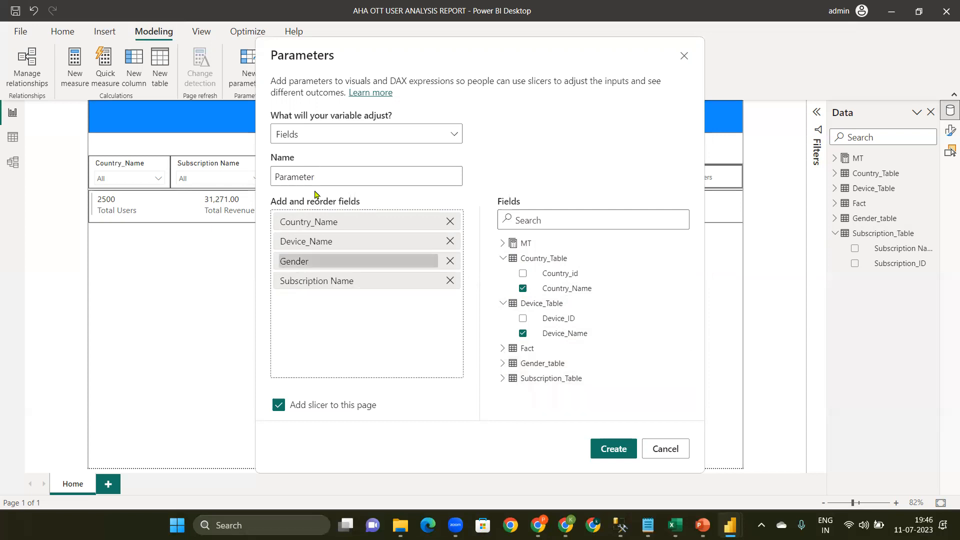
Add Due_Name and Age Group from the Fact table to the parameter's fields, and create the parameter
left_click(502, 259)
left_click(502, 273)
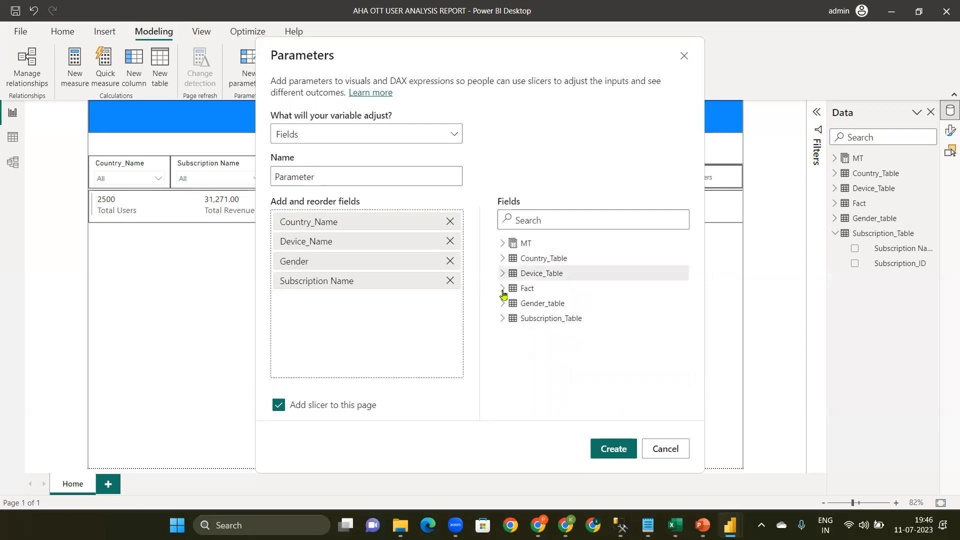
left_click(503, 289)
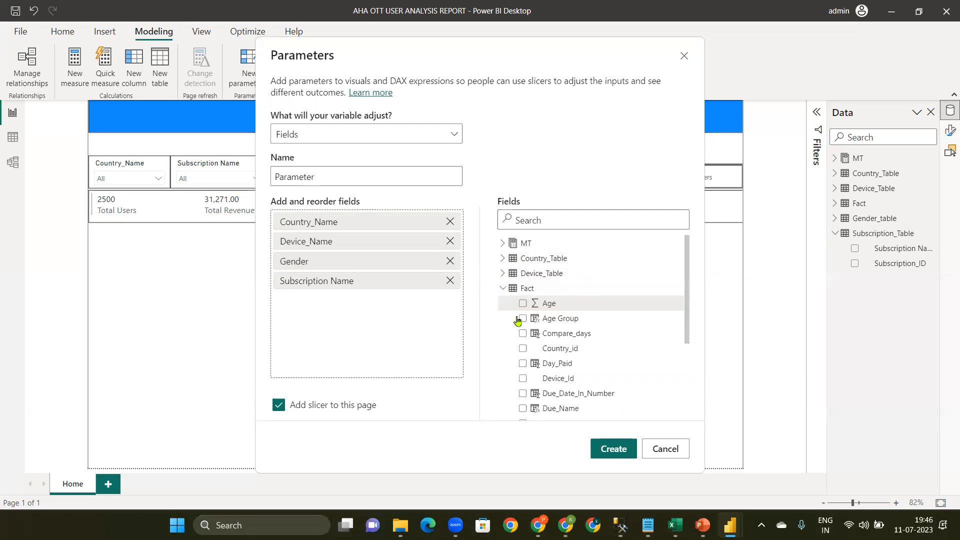
left_click(523, 409)
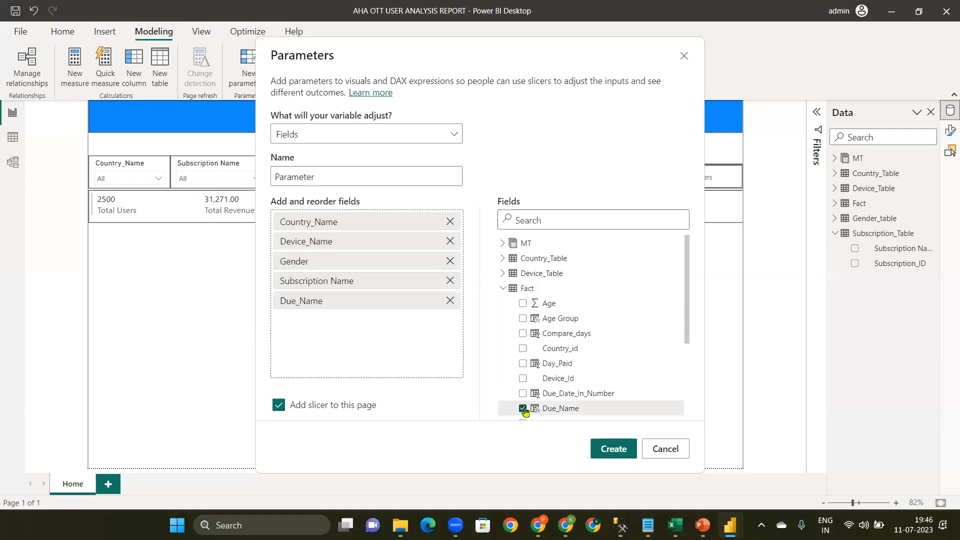
left_click(523, 319)
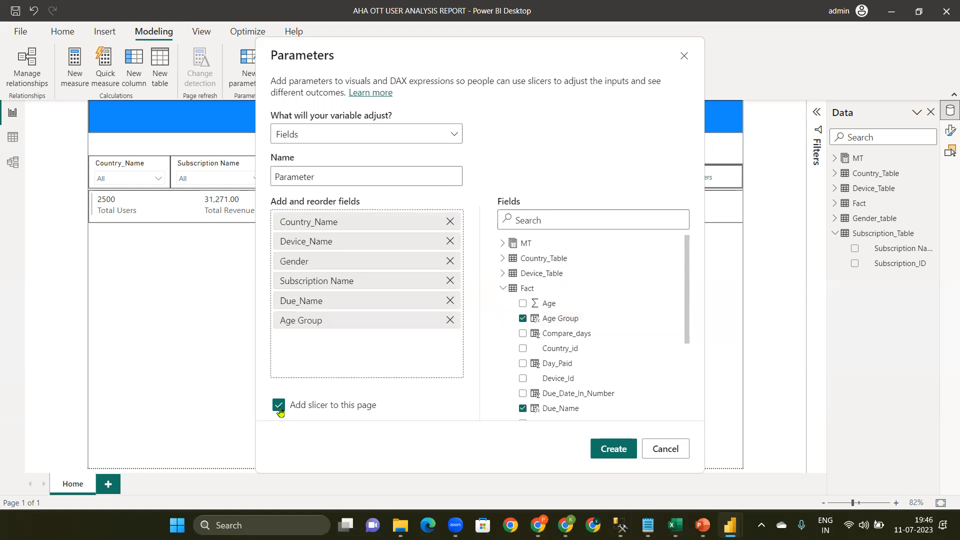
left_click(617, 453)
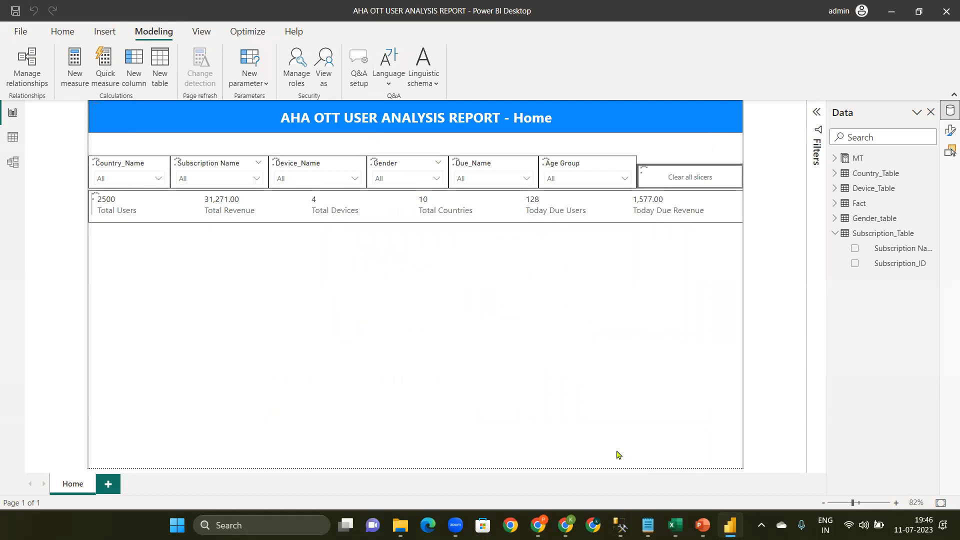
Display the new Parameter table's data and rename the table as Cat Names
left_click(10, 143)
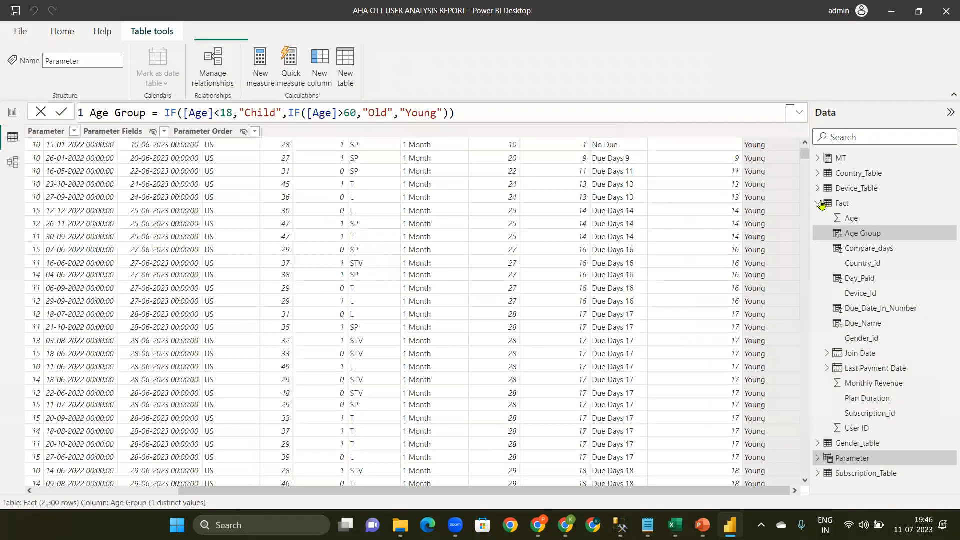
left_click(818, 203)
left_click(856, 235)
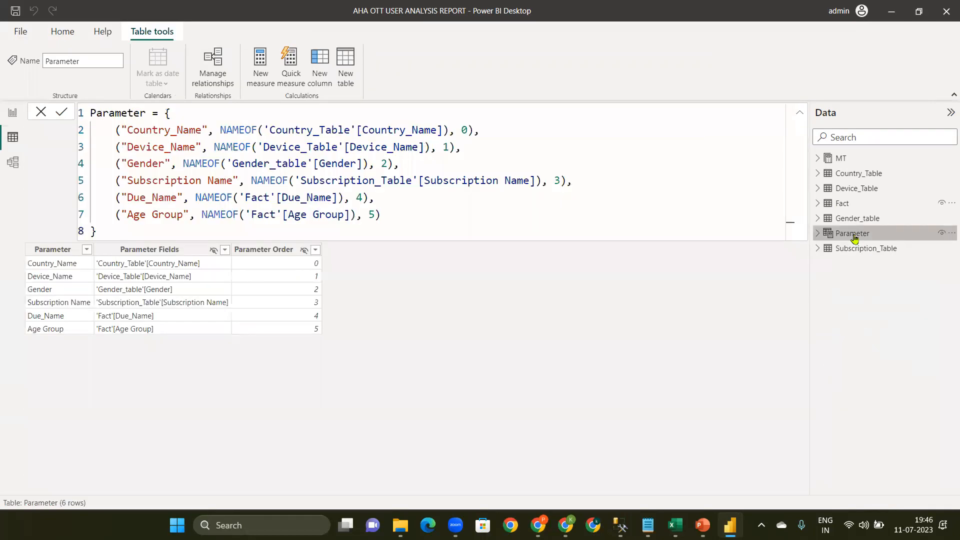
double_click(854, 235)
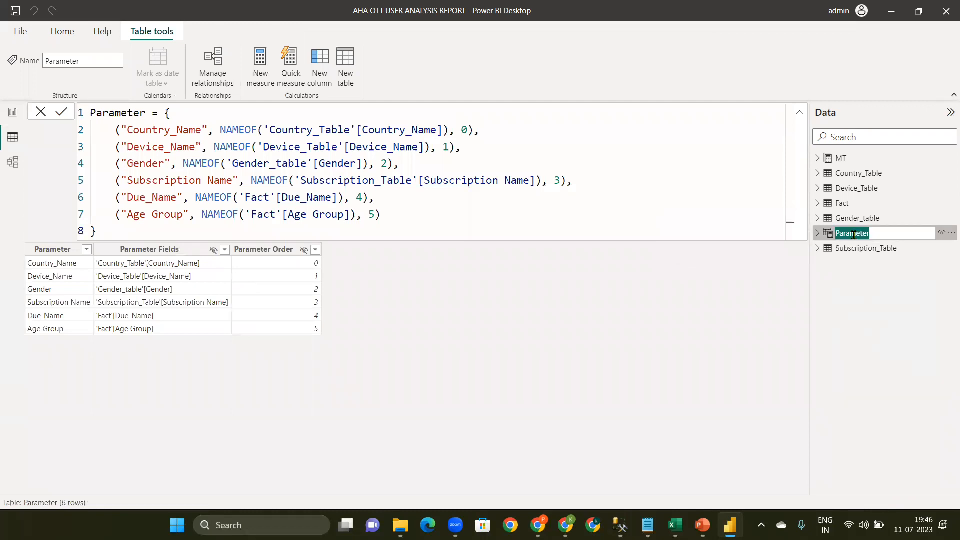
type("Cat Names")
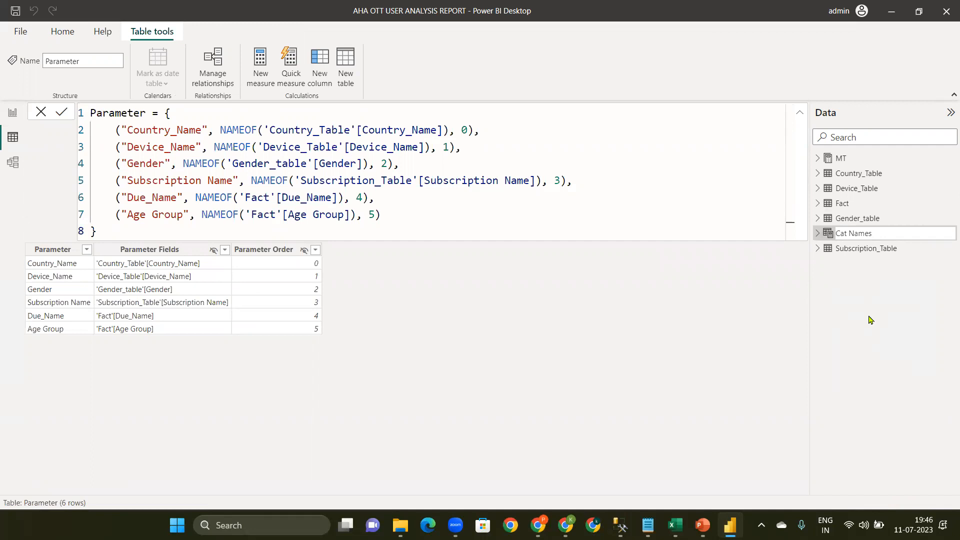
key("Return")
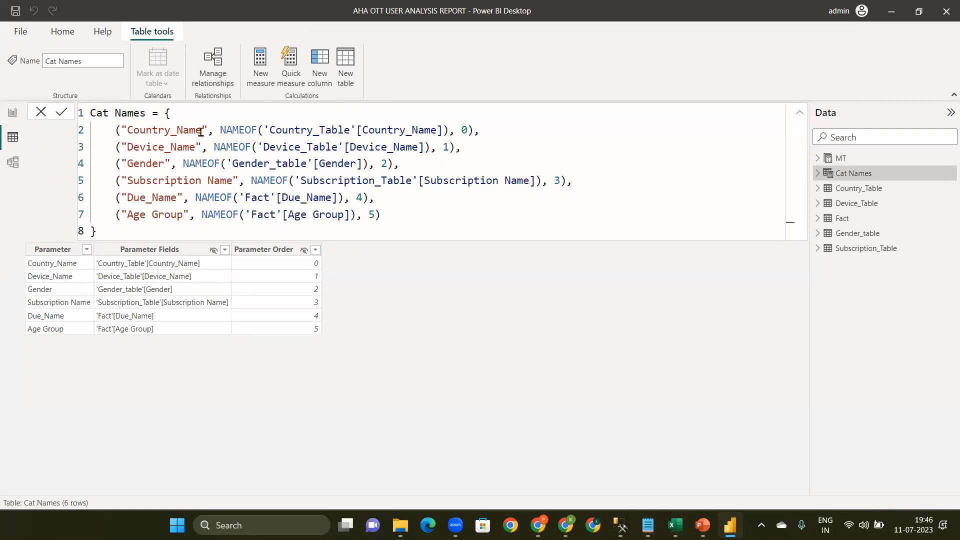
Change the Country_Name display label in the Cat Names formula to Country_Wise
left_click(200, 132)
key("BackSpace")
key("BackSpace")
key("BackSpace")
type("W")
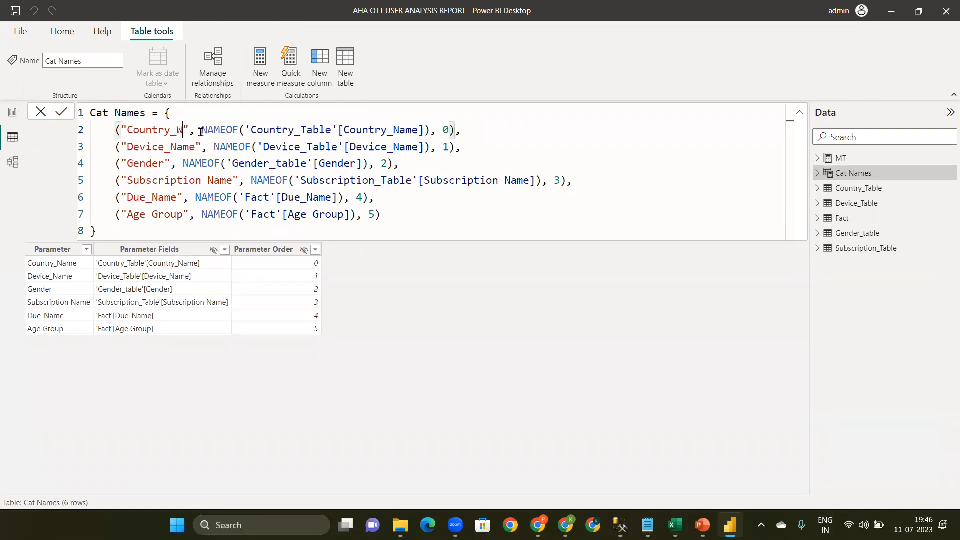
type("ise")
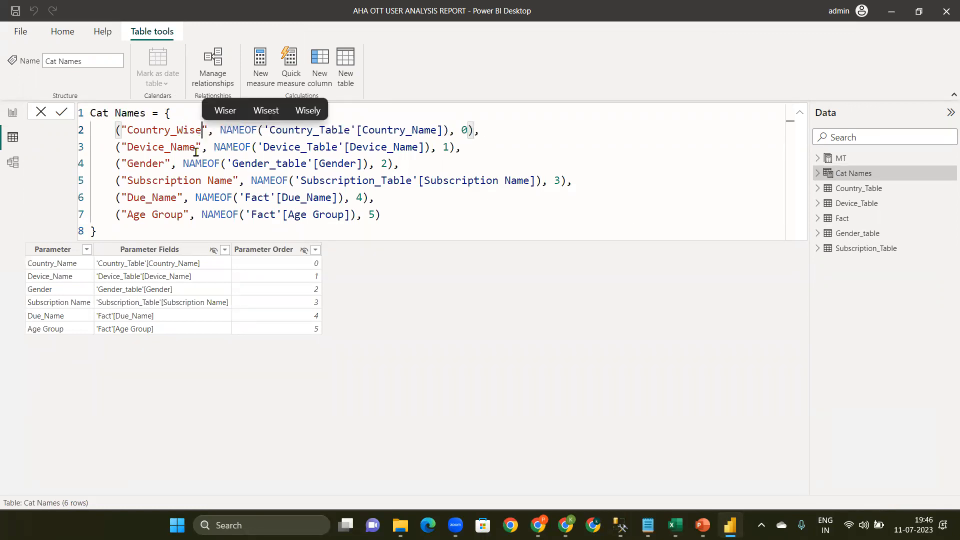
Change the Device_Name and Gender display labels in the Cat Names formula to Device_Wise and Gender_Wise
left_click(196, 152)
key("BackSpace")
key("BackSpace")
key("BackSpace")
key("BackSpace")
type("Wise")
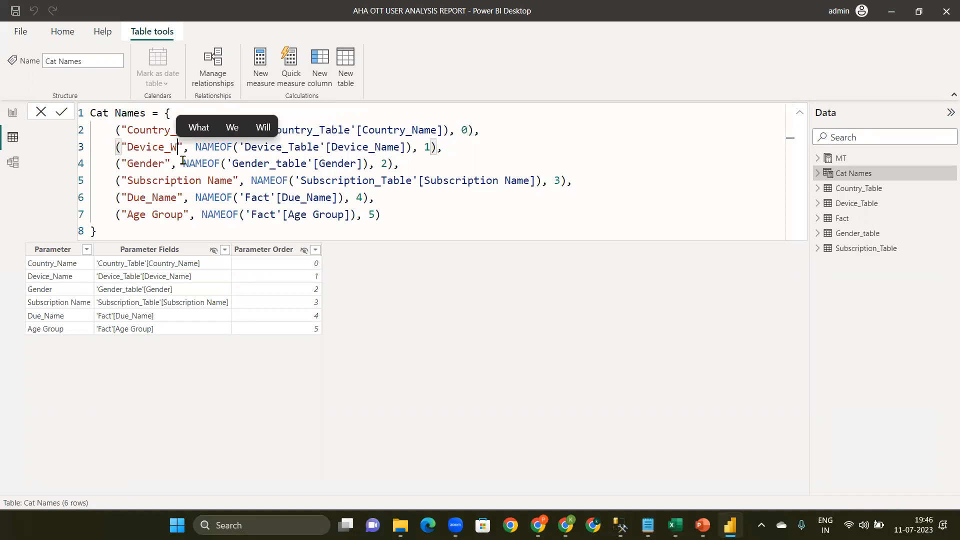
left_click_drag(159, 163, 166, 163)
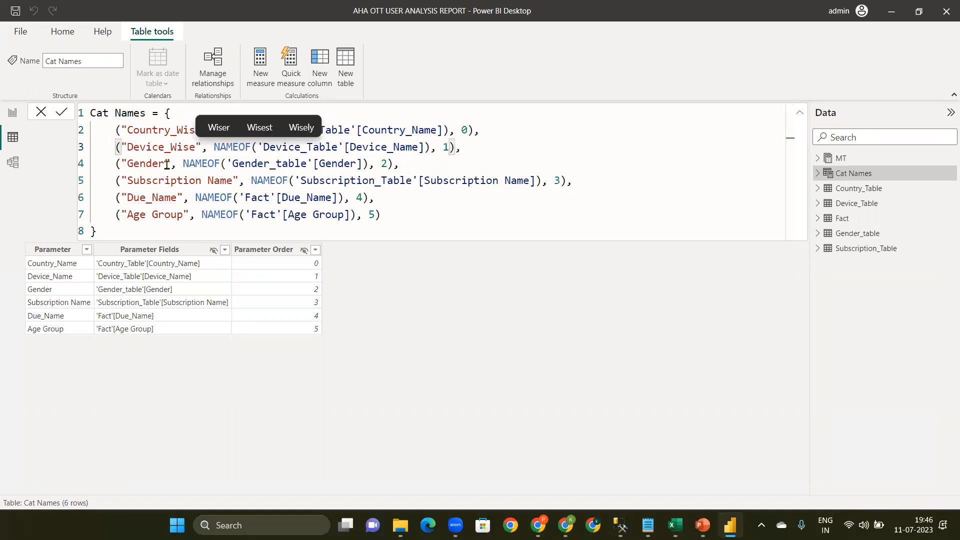
left_click(167, 165)
type("_")
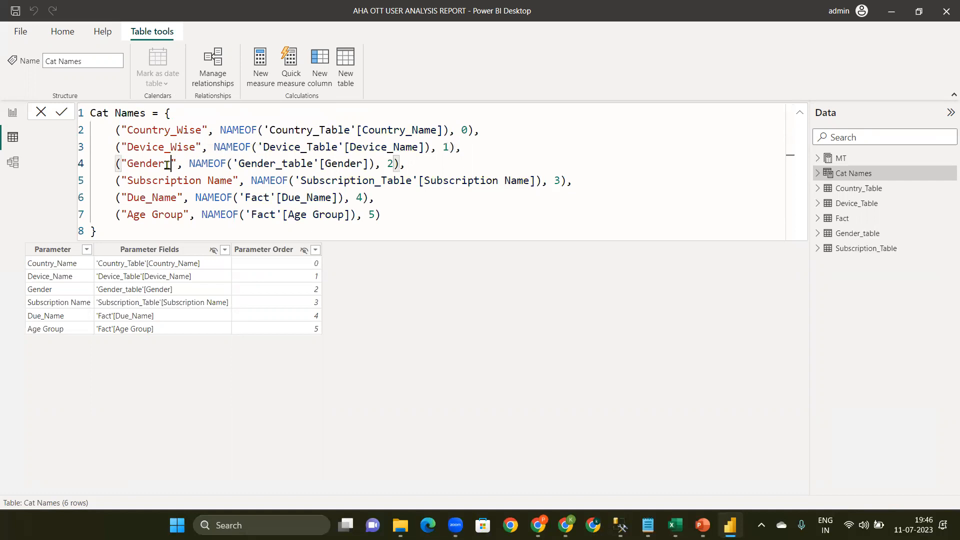
type("Wise")
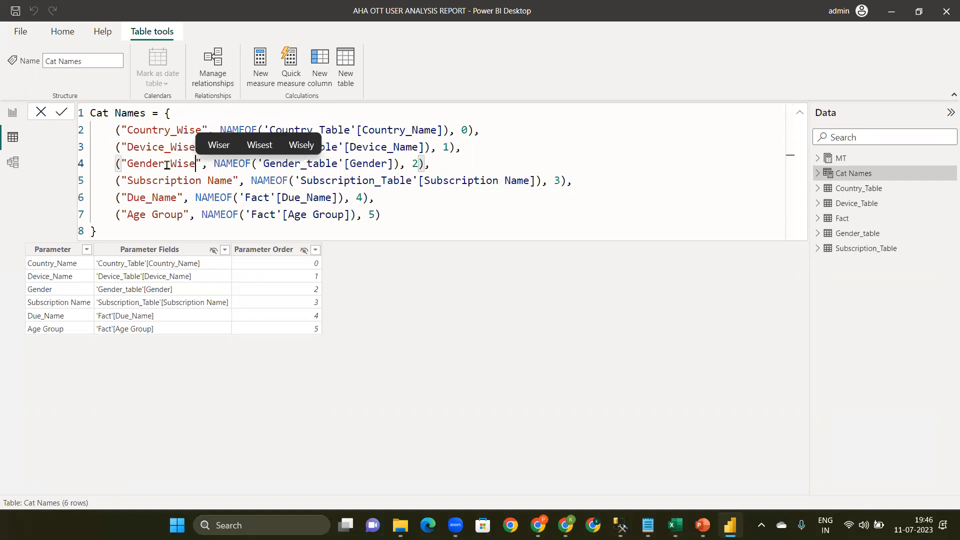
Change the Subscription Name display label in the Cat Names formula to Subscription_Type
left_click(232, 181)
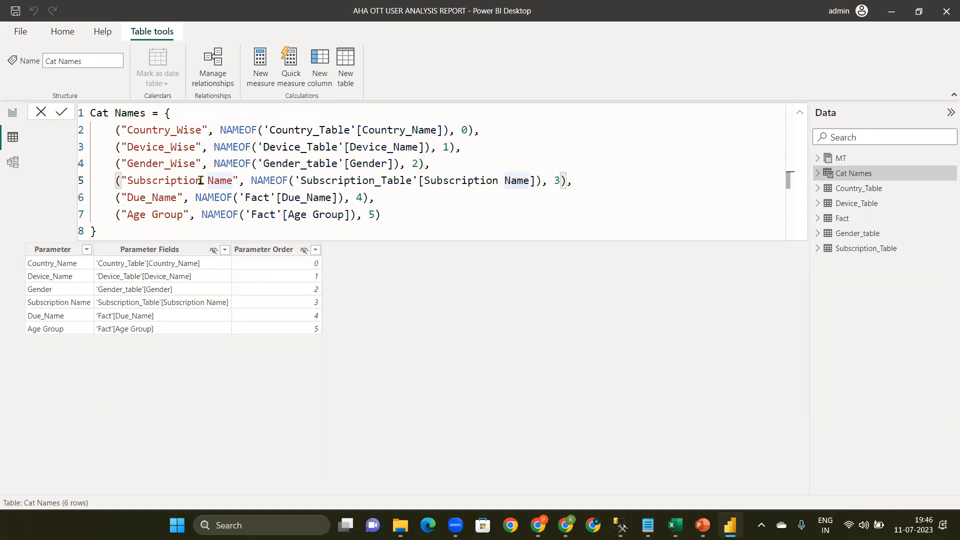
key("BackSpace")
key("BackSpace")
key("BackSpace")
key("BackSpace")
key("BackSpace")
type("_")
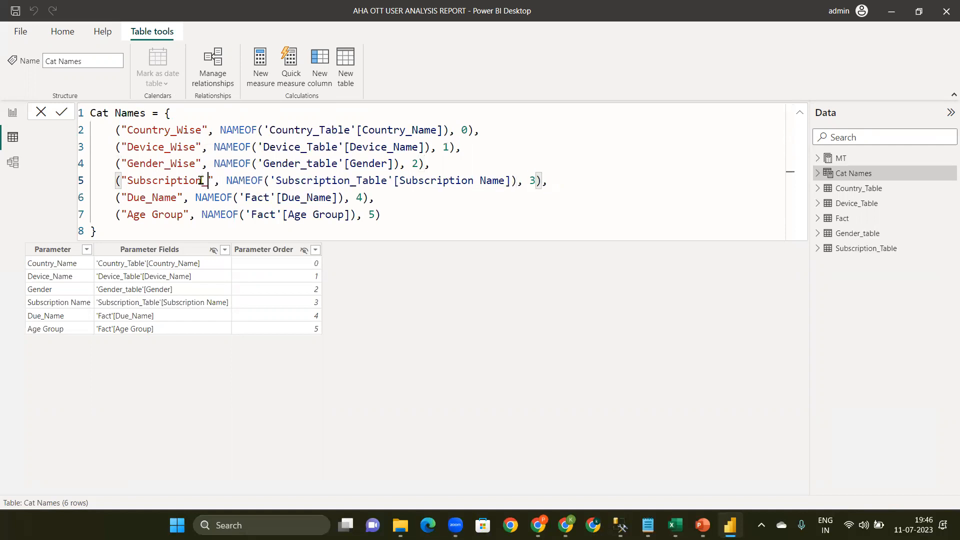
type("Tyoe")
key("BackSpace")
key("BackSpace")
type("pe")
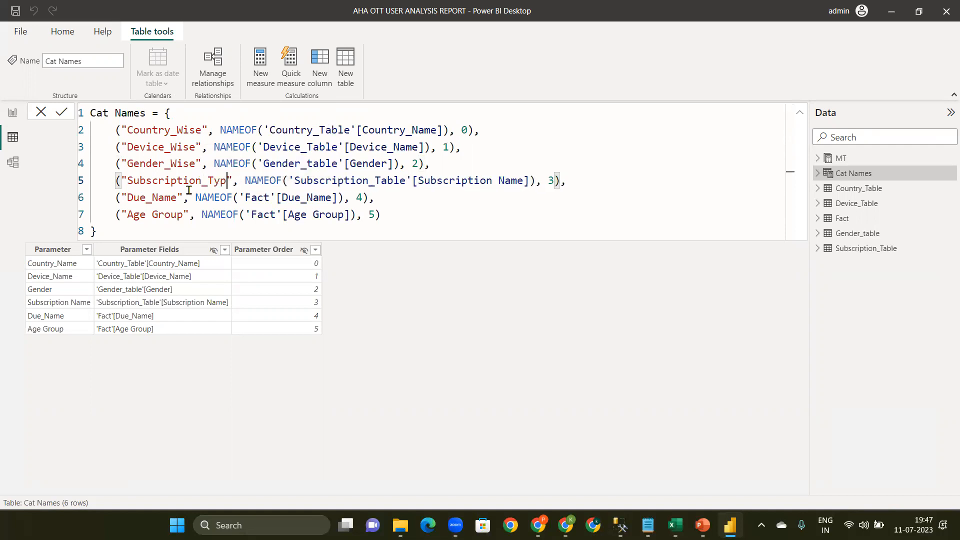
Change the Due_Name display label in the Cat Names formula to Due_Name Wise
left_click(174, 196)
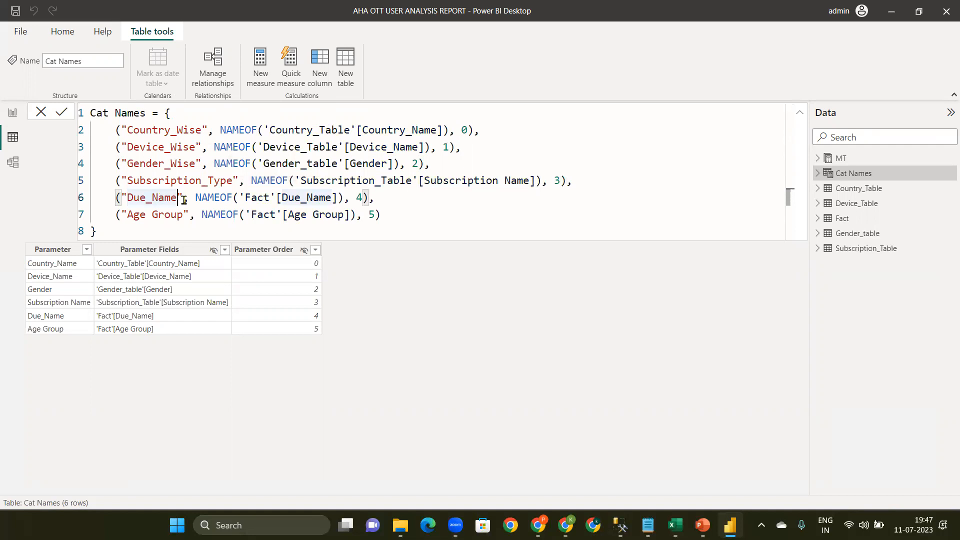
type("N")
type("I")
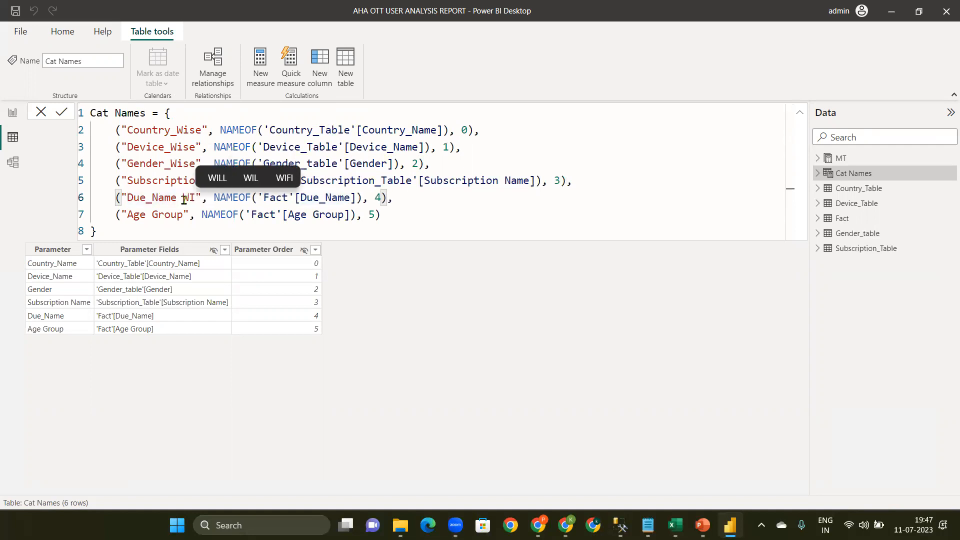
key("BackSpace")
type("ise")
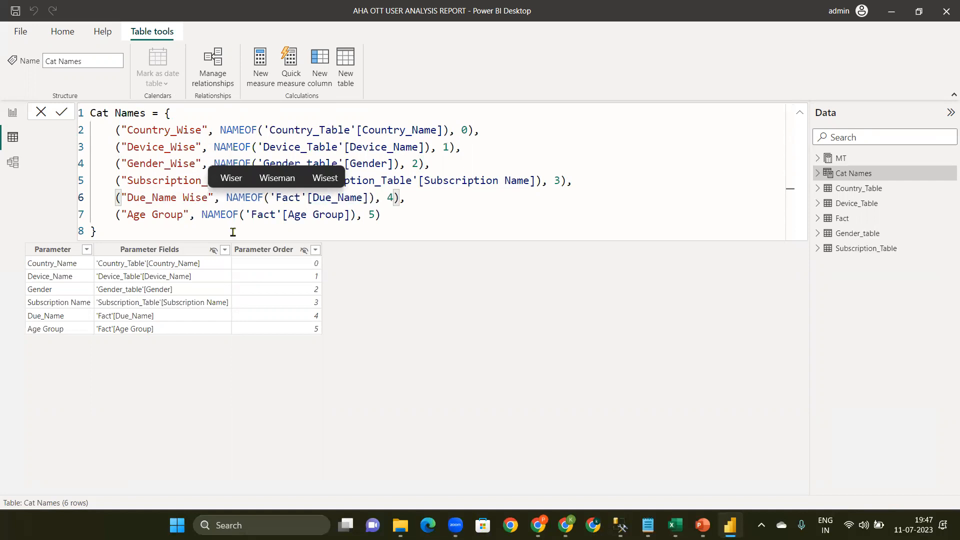
Change the Age Group display label in the Cat Names formula to Age Group Wise and apply the formula
left_click(184, 215)
type("Wise")
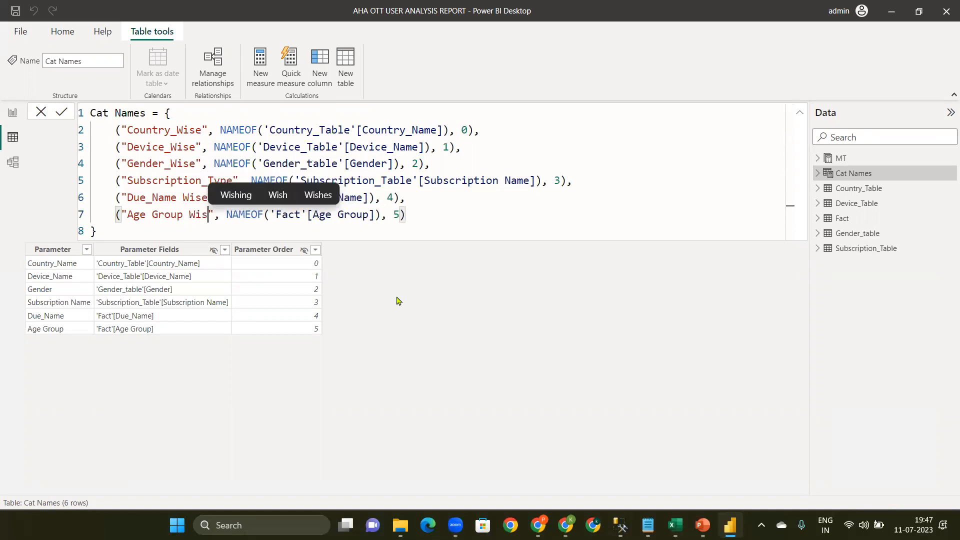
left_click(420, 233)
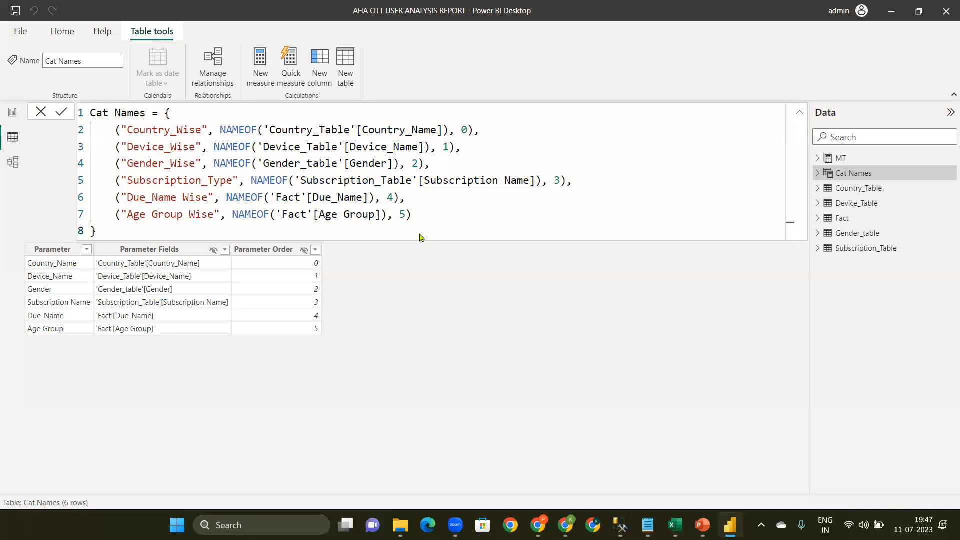
key("Return")
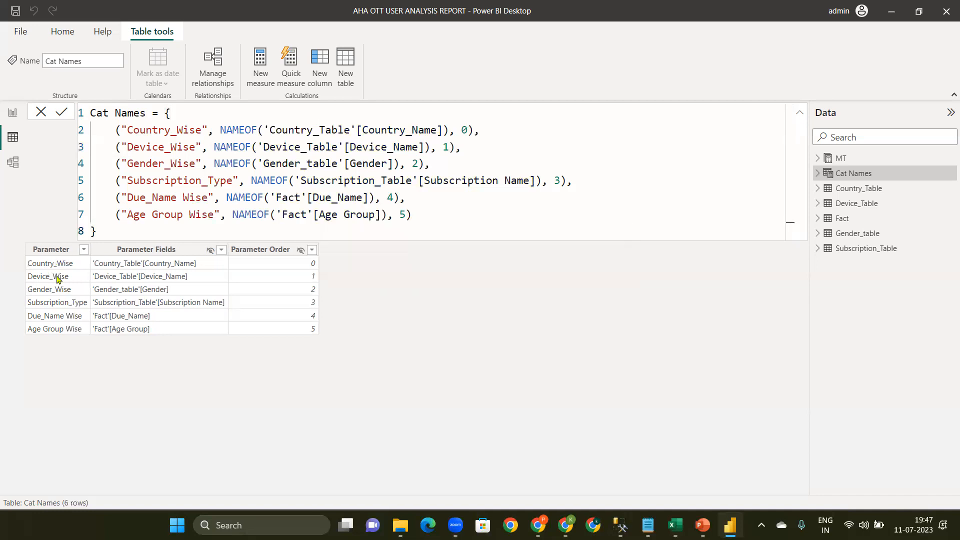
Return to the report canvas and set the Parameter slicer's style to Tile
left_click(13, 113)
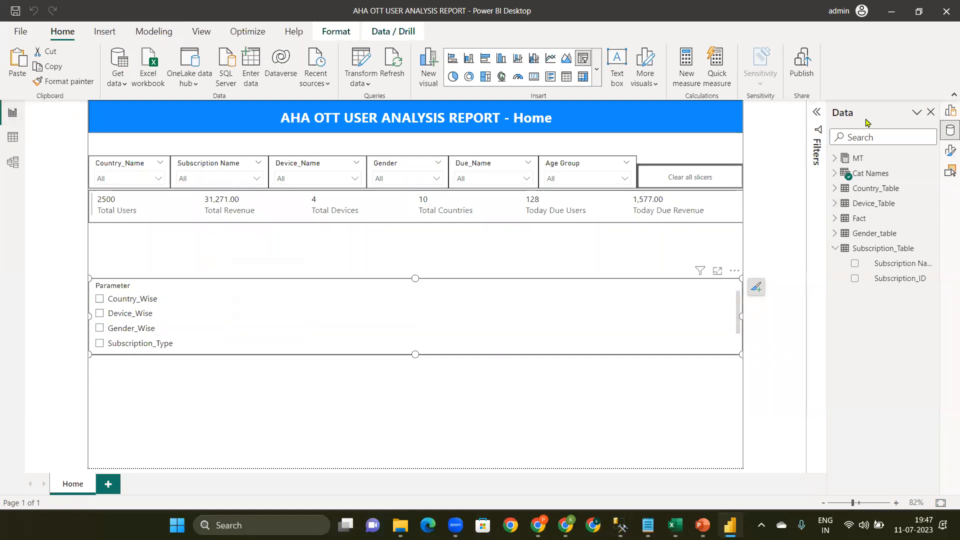
left_click(949, 110)
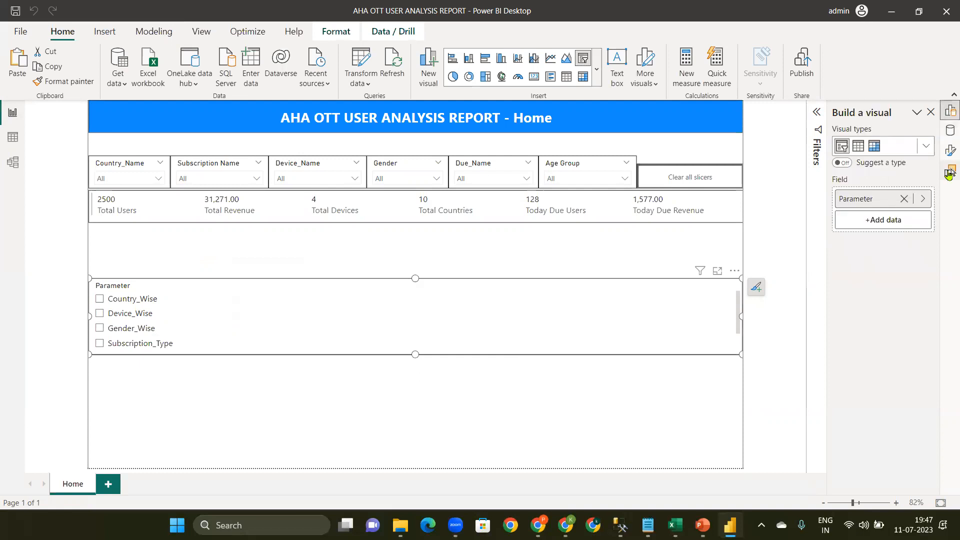
left_click(950, 172)
left_click(949, 150)
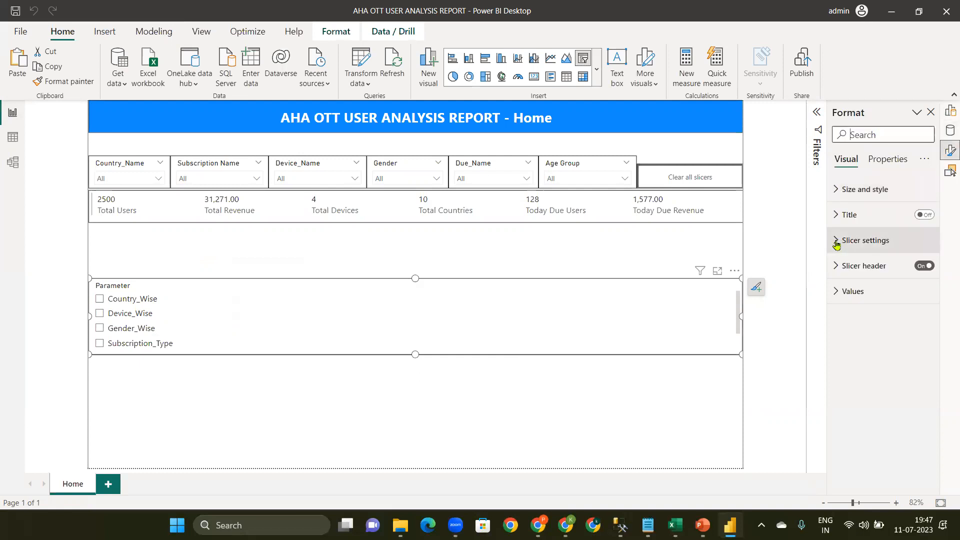
left_click(865, 240)
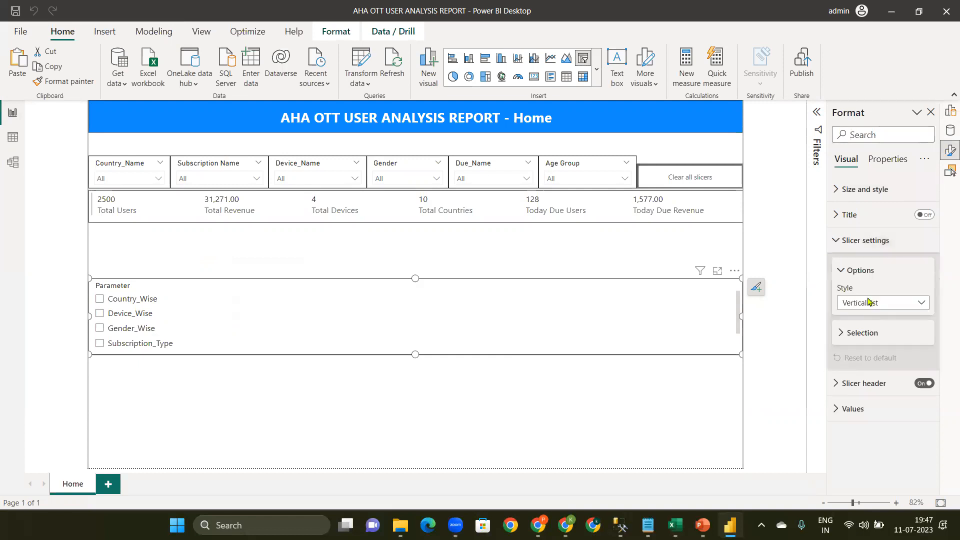
left_click(868, 302)
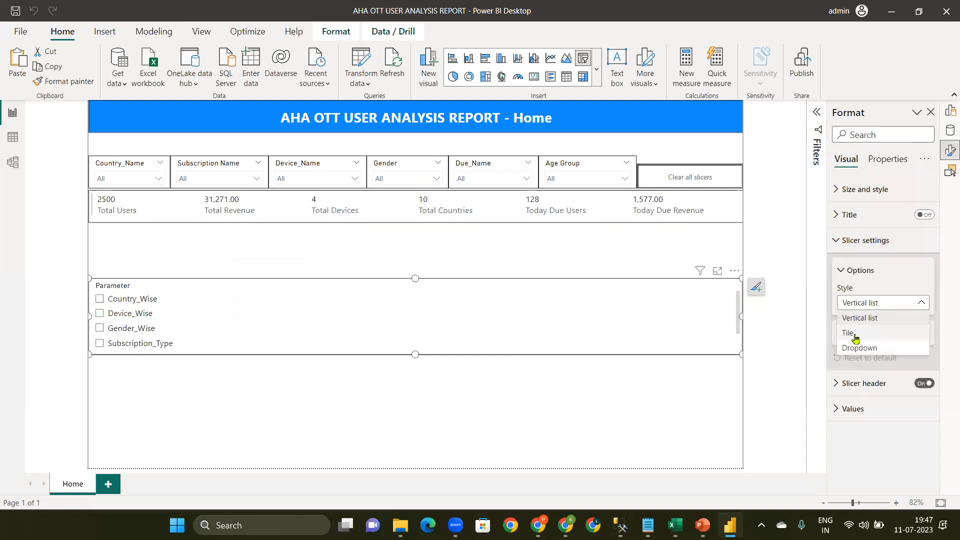
left_click(855, 335)
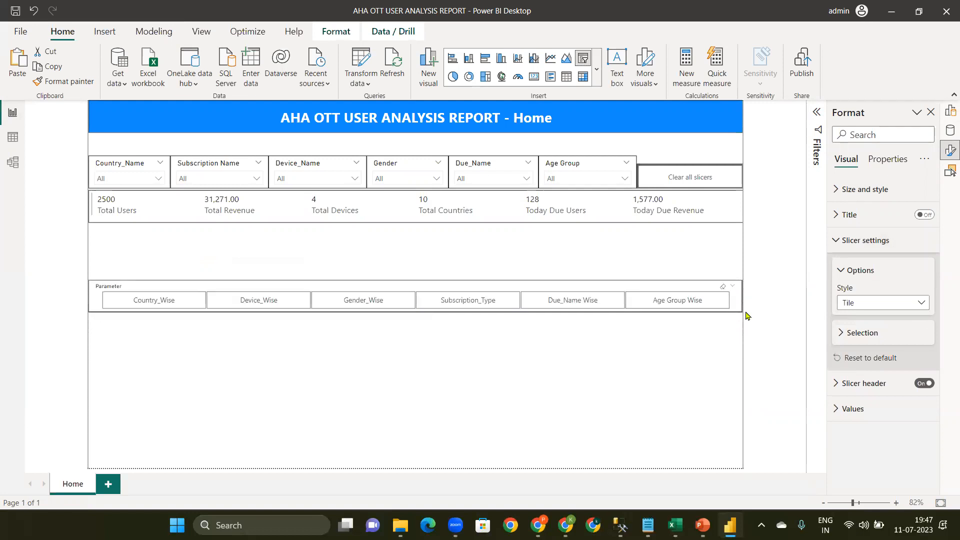
Narrow the Parameter tile slicer and move it up beneath the multi-row card
left_click(741, 297)
mouse_move(508, 304)
left_mouse_down()
mouse_move(467, 299)
mouse_move(515, 303)
left_mouse_up()
left_click_drag(300, 289, 290, 238)
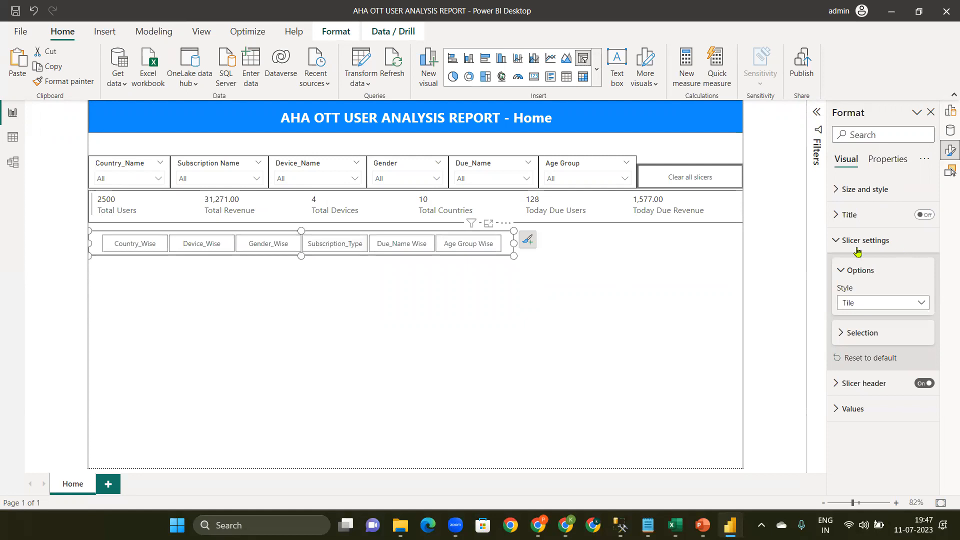
Turn off the Parameter slicer's header and fit the slicer flush under the multi-row card, slightly narrower
left_click(851, 271)
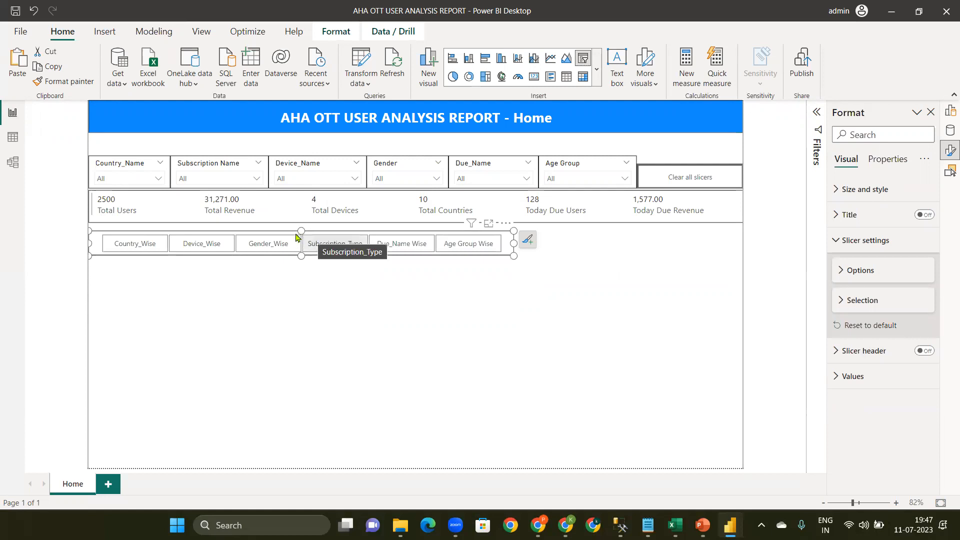
left_click_drag(296, 237, 295, 229)
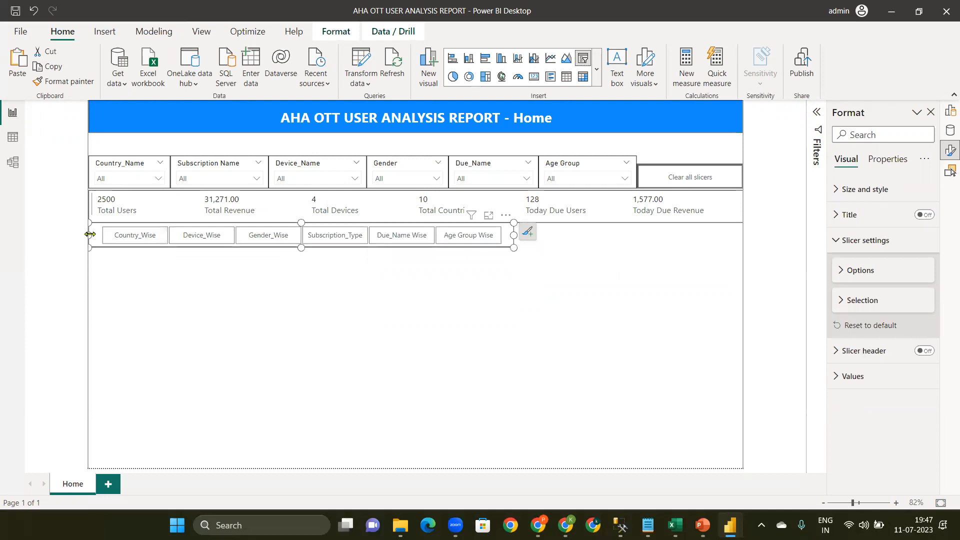
mouse_move(90, 234)
left_mouse_down()
mouse_move(98, 235)
mouse_move(88, 234)
left_mouse_up()
left_click_drag(514, 235, 494, 235)
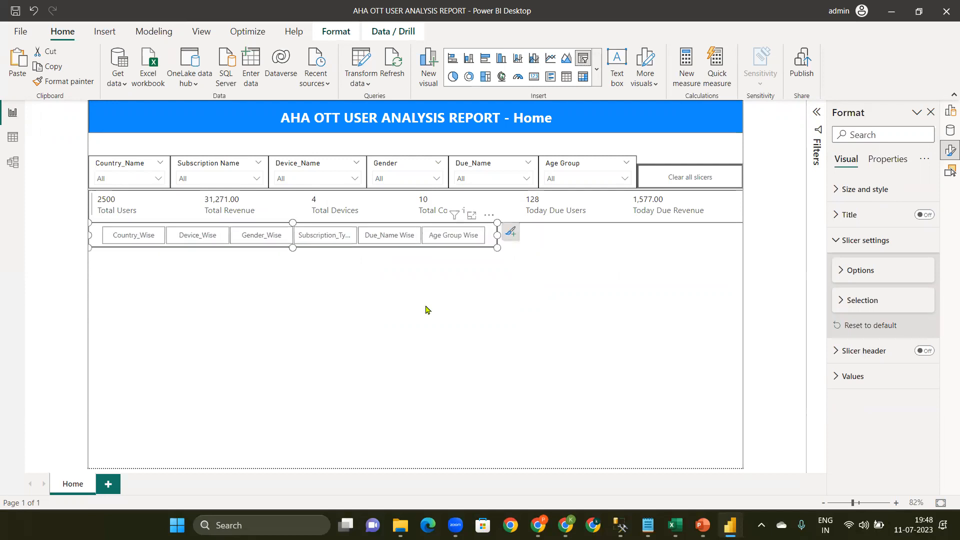
left_click(426, 309)
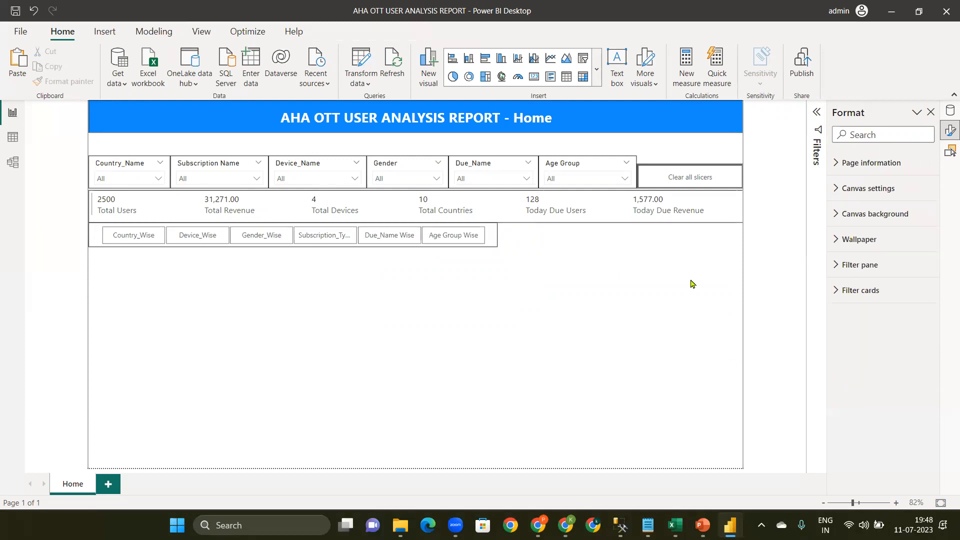
Insert a clustered column chart and place it directly below the Parameter tile slicer
left_click(931, 114)
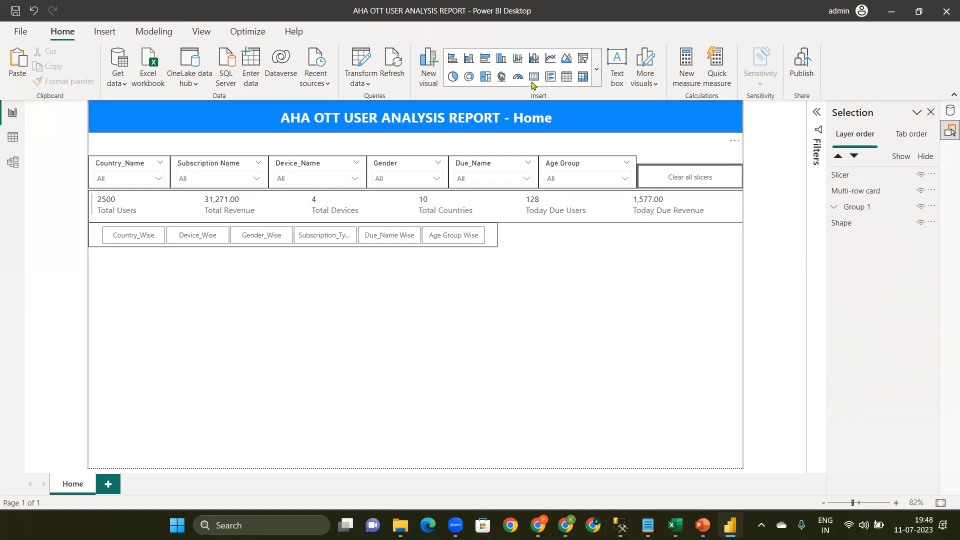
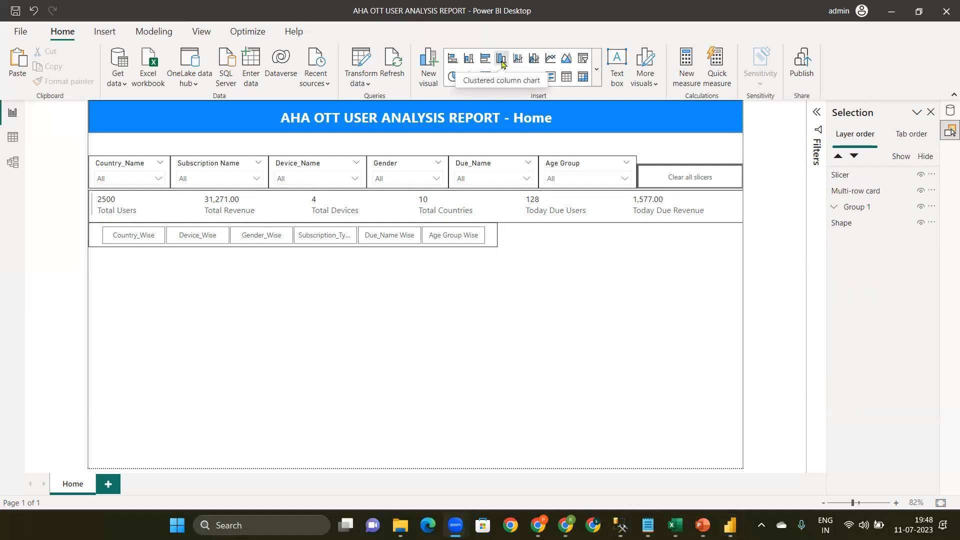
left_click(502, 60)
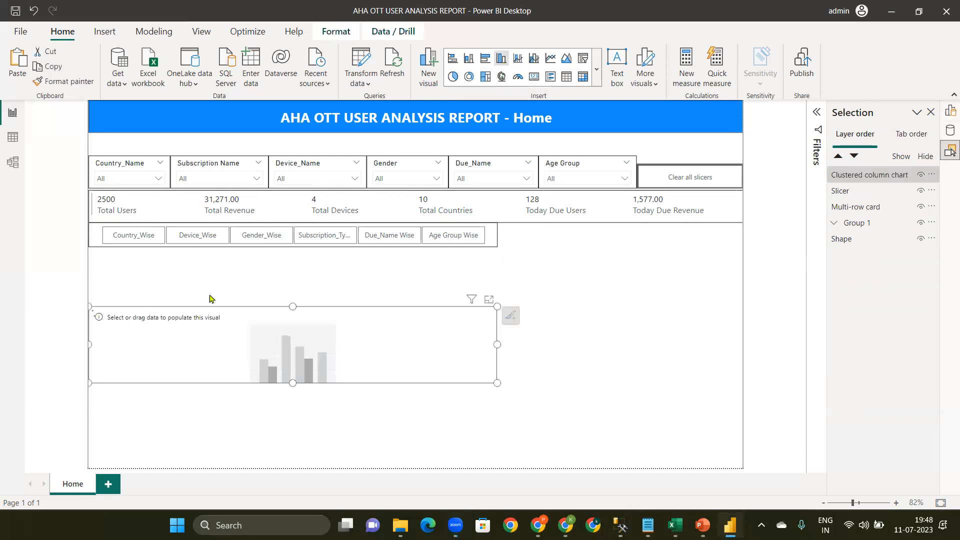
left_click_drag(218, 354, 210, 295)
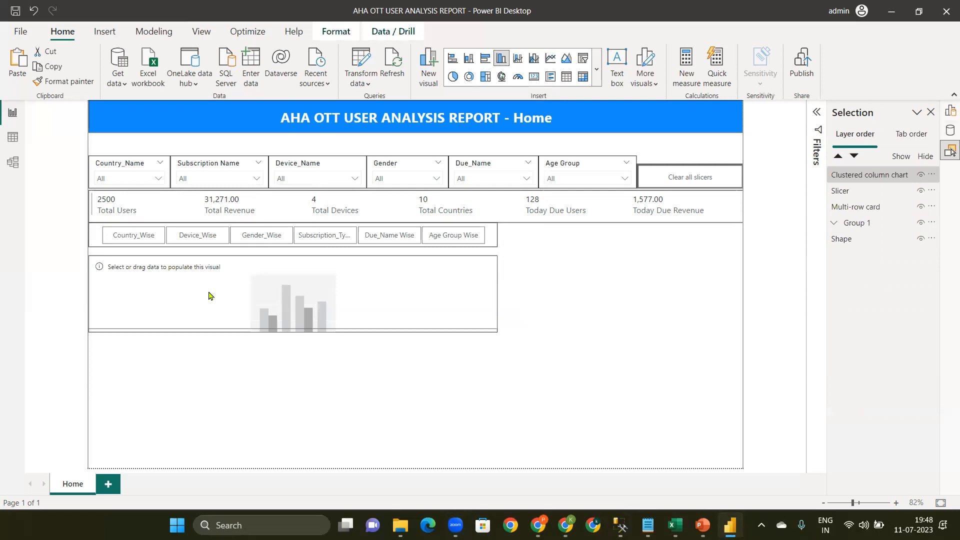
Assign the Parameter field from Cat Names to the column chart's X-axis
left_click(948, 117)
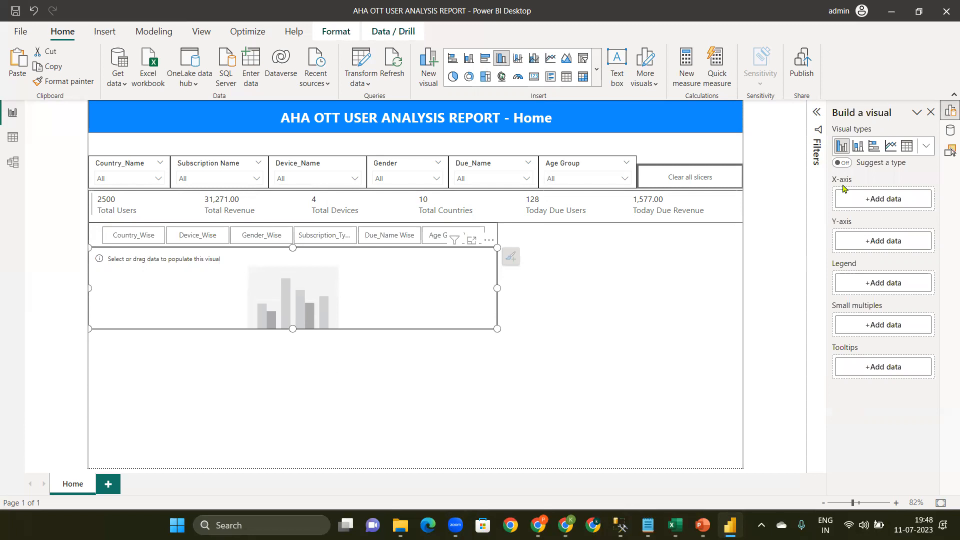
left_click(893, 201)
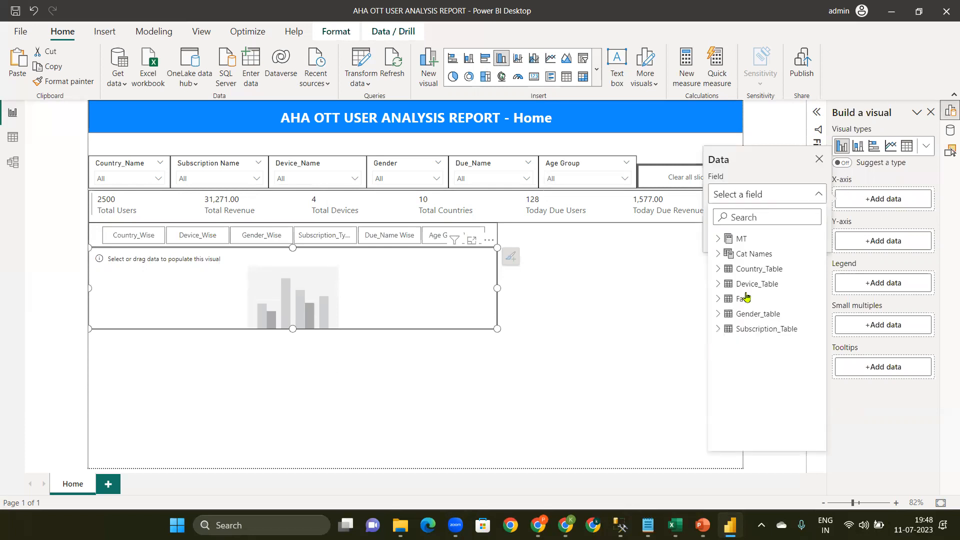
left_click(719, 255)
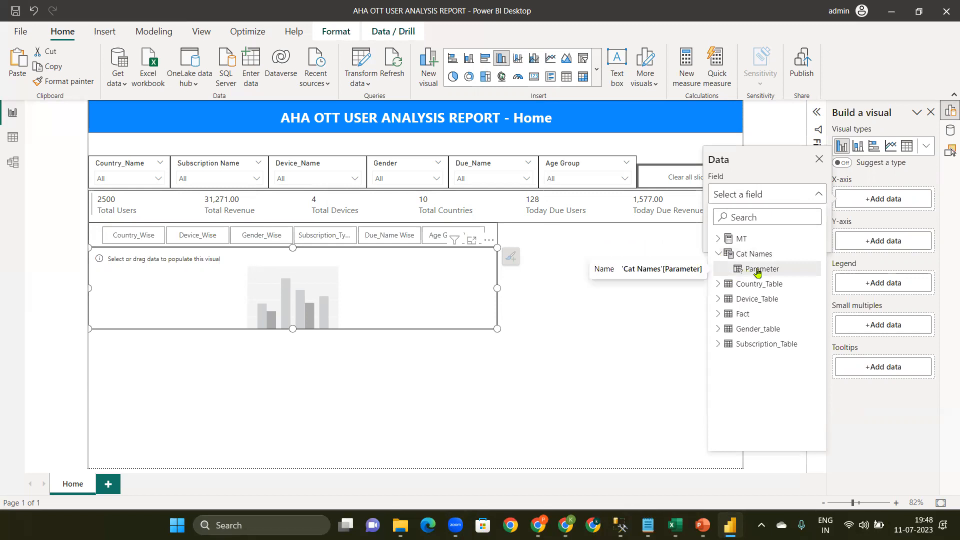
left_click(757, 270)
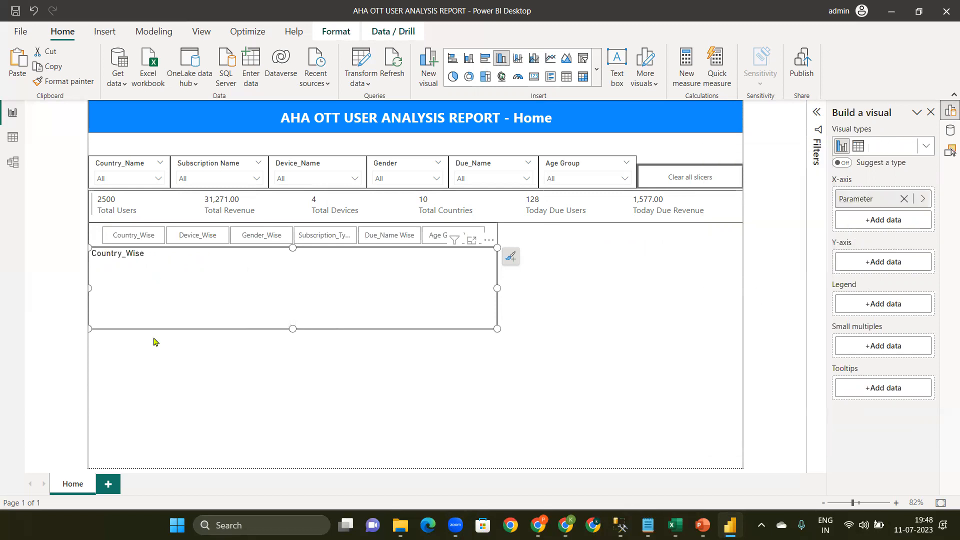
Add the Total Users measure from the MT table to the chart's Y-axis and make the chart taller
left_click(888, 269)
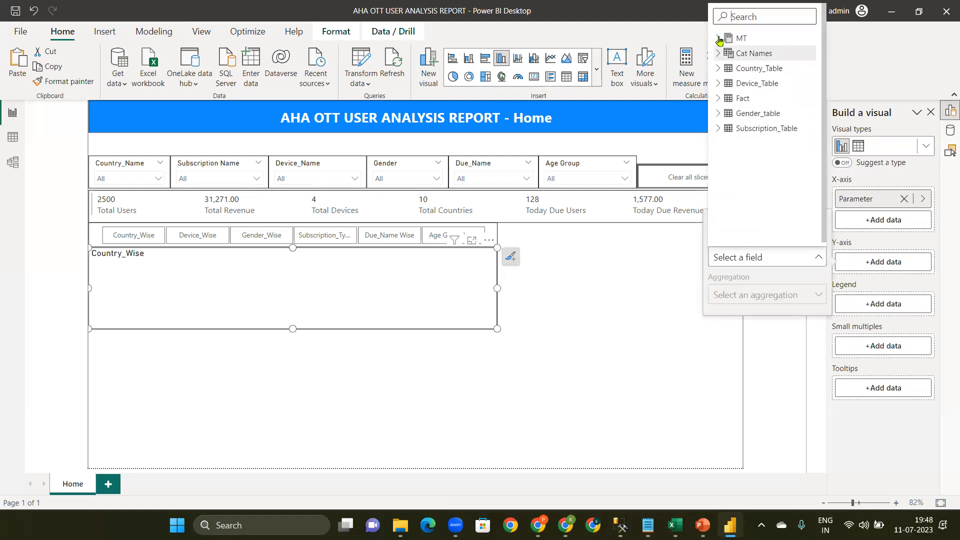
left_click(720, 39)
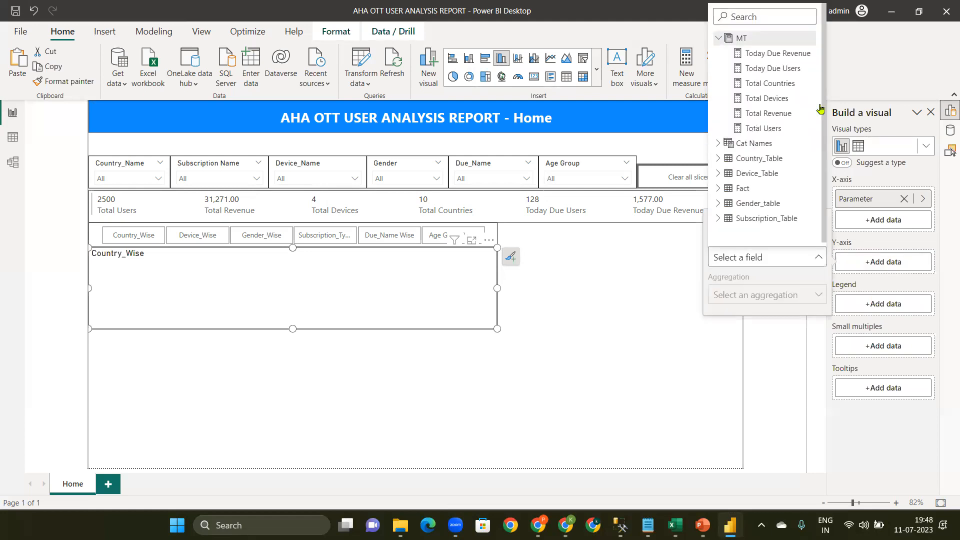
left_click(763, 128)
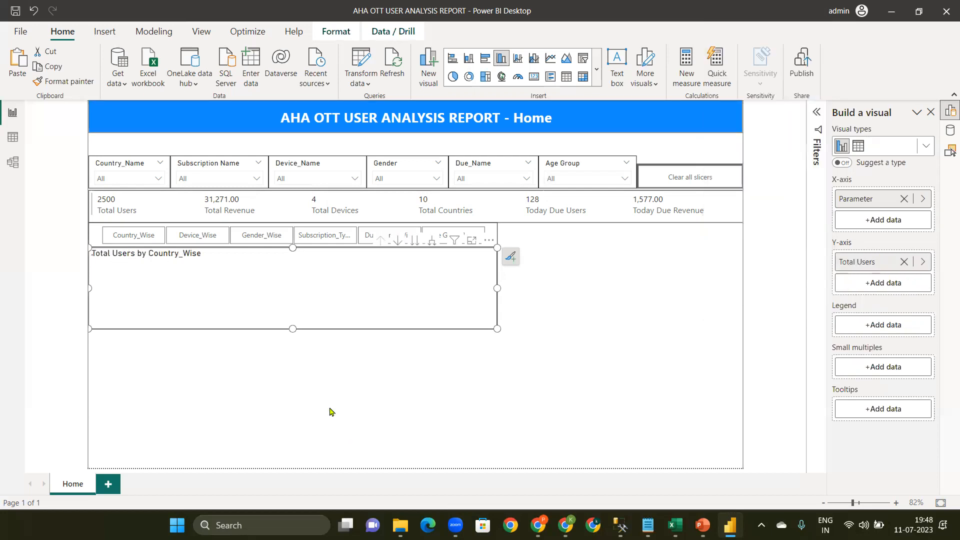
left_click_drag(293, 329, 290, 354)
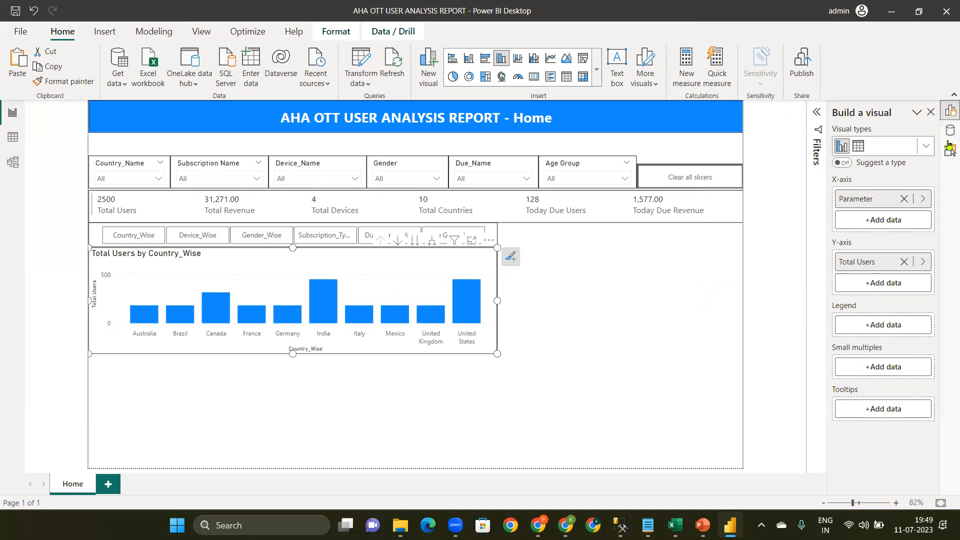
Show the Build a visual and Format panes, and turn on data labels for the Total Users column chart
left_click(931, 114)
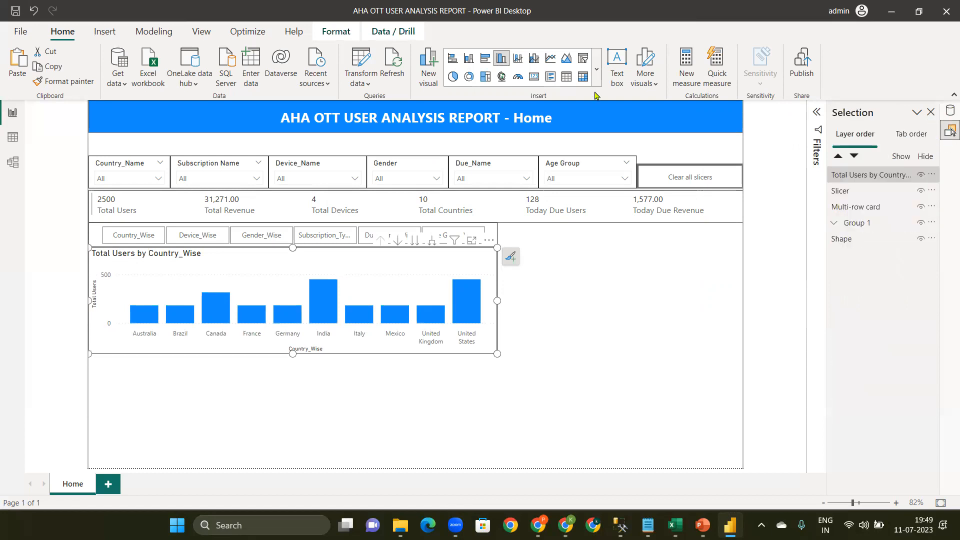
left_click(201, 32)
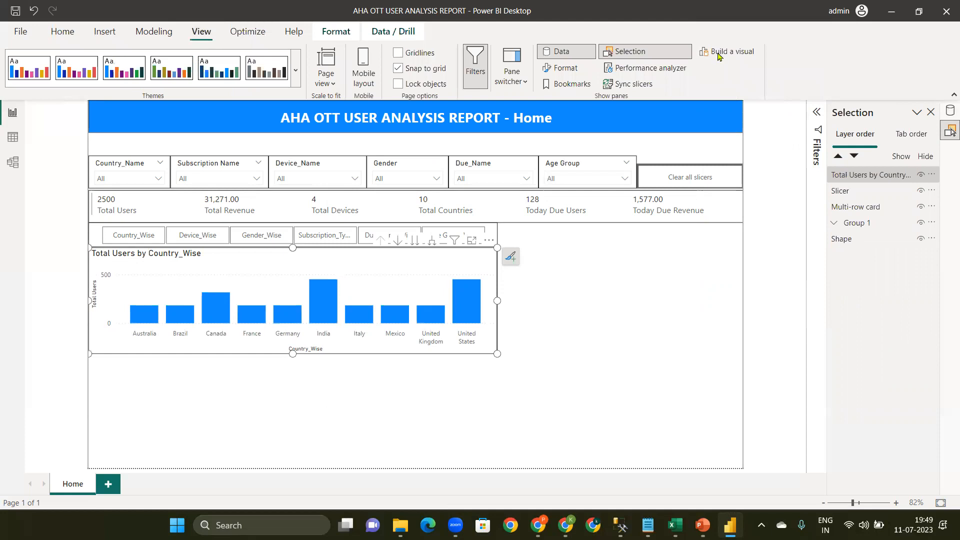
left_click(718, 53)
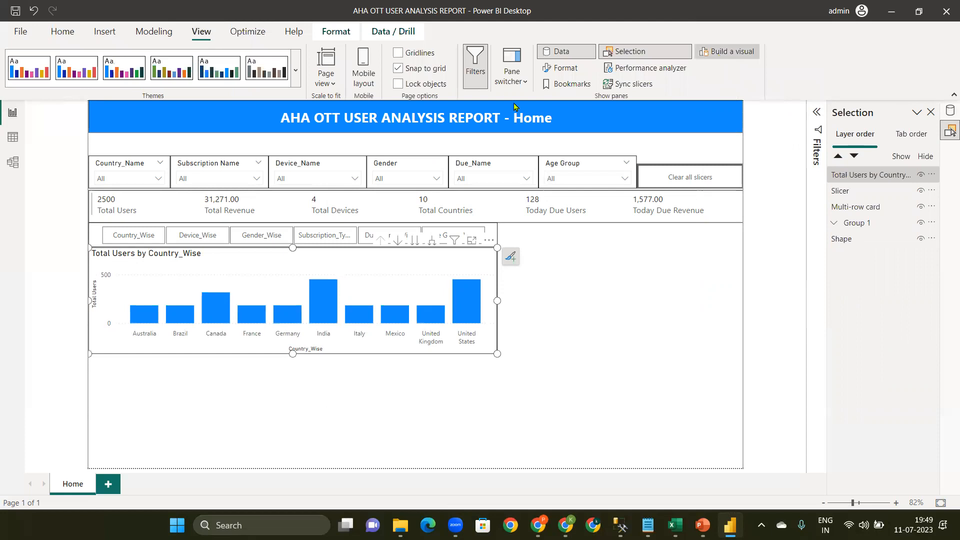
left_click(557, 73)
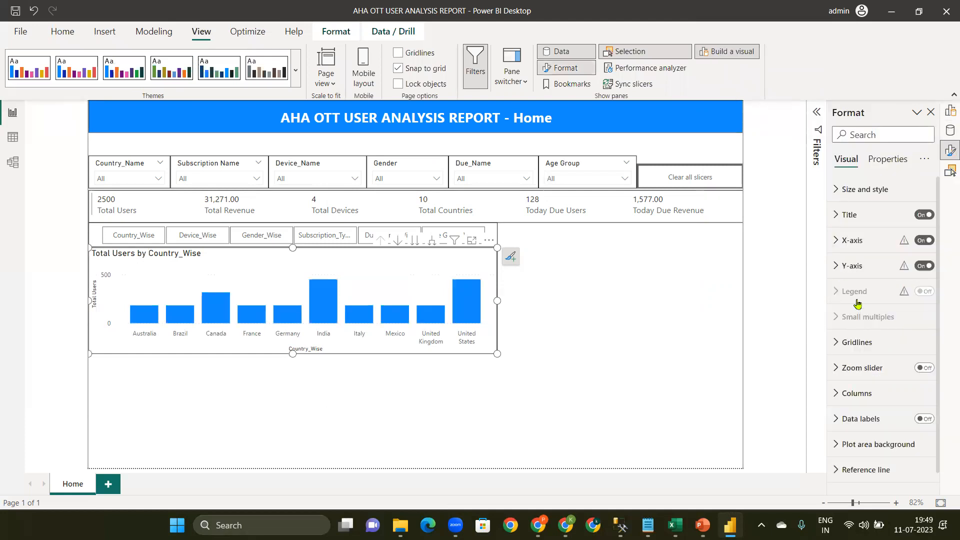
left_click(920, 426)
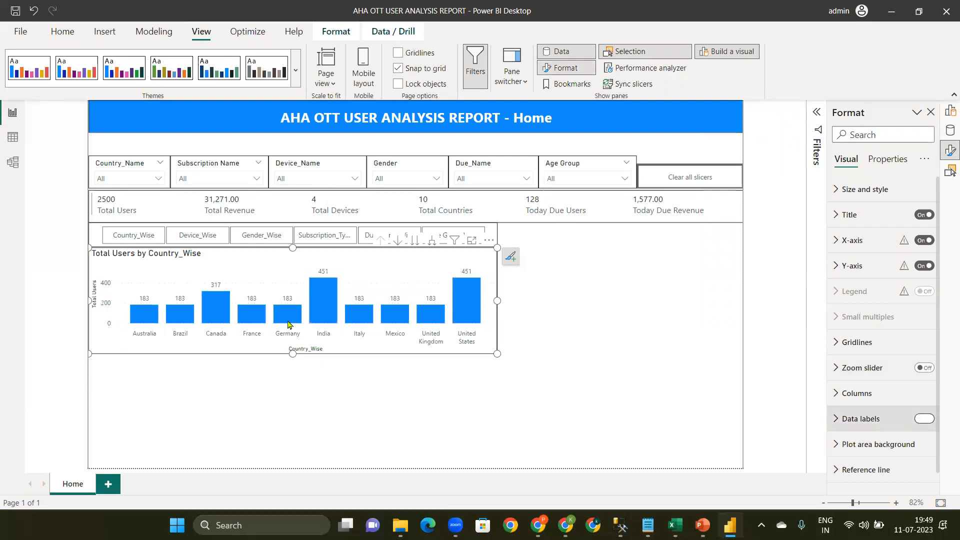
left_click(557, 414)
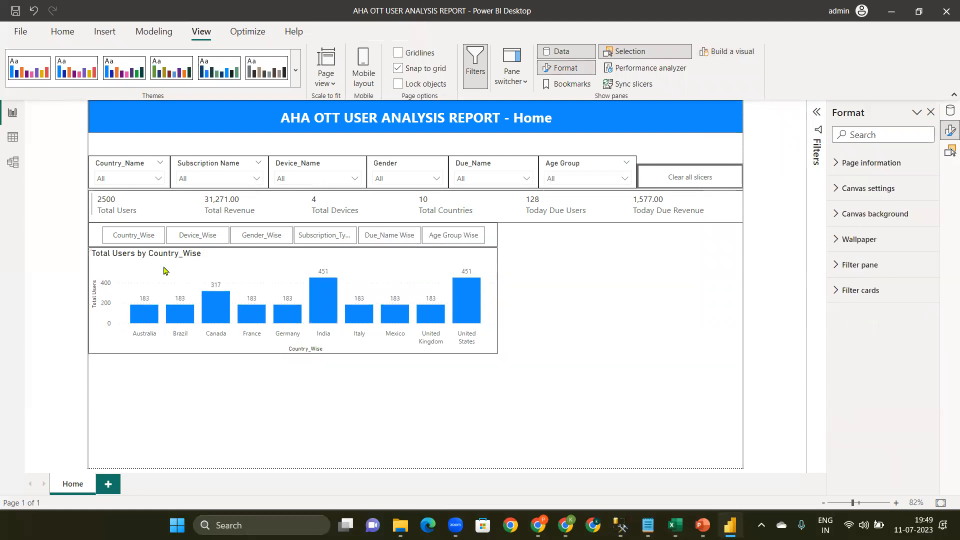
Test the tile slicer by switching the Total Users chart to Country_Wise, Device_Wise and Gender_Wise
left_click(124, 242)
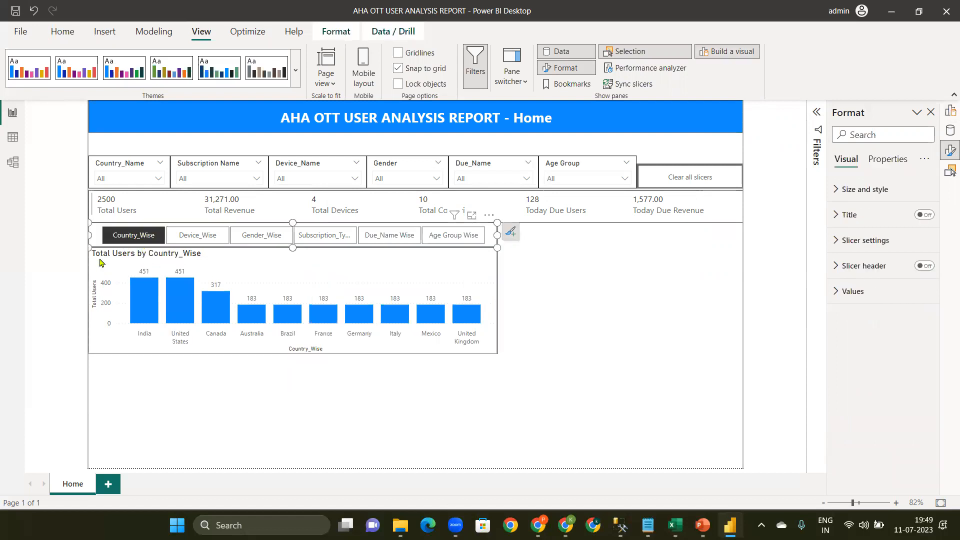
left_click(202, 238)
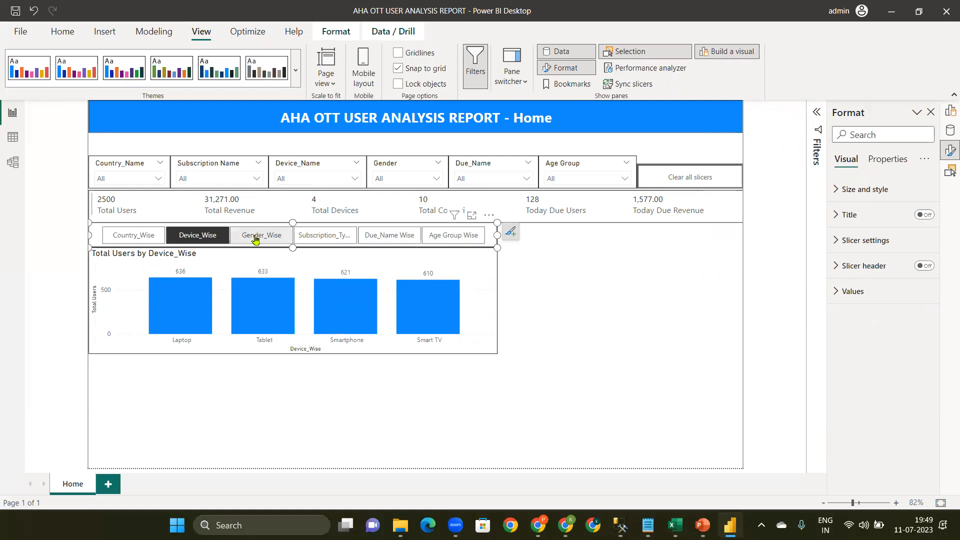
left_click(255, 239)
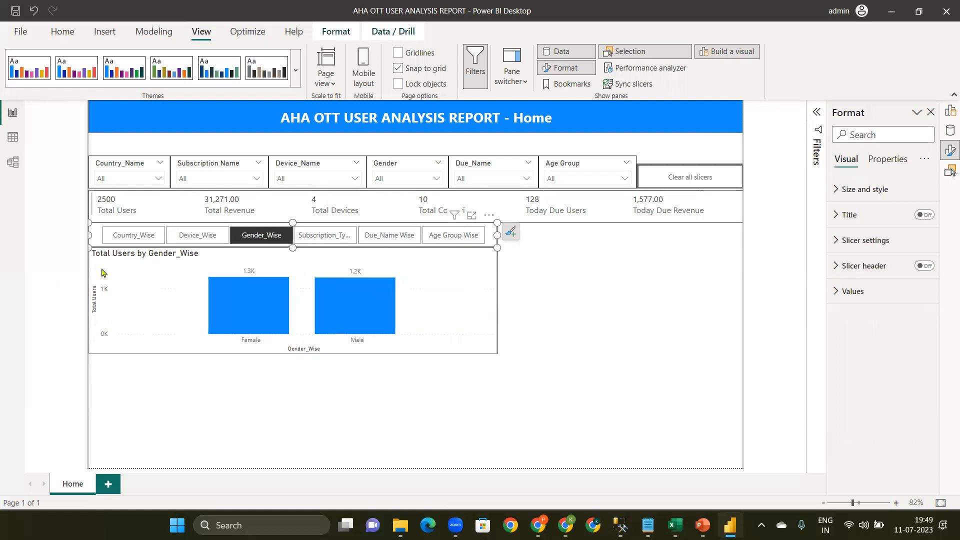
Test the tile slicer on the Total Users chart with Subscription_Type, Due_Name Wise and Age Group Wise, and clear the selection
left_click(323, 239)
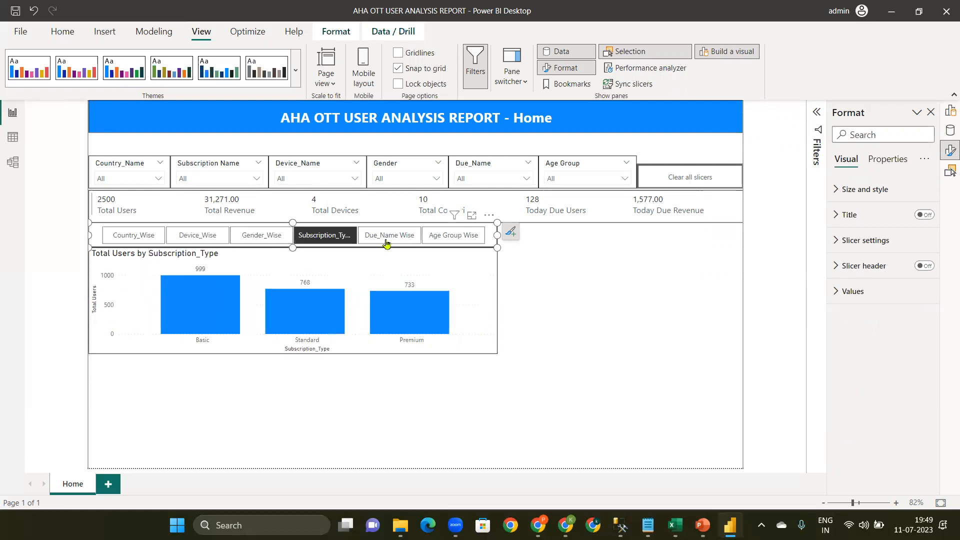
left_click(386, 240)
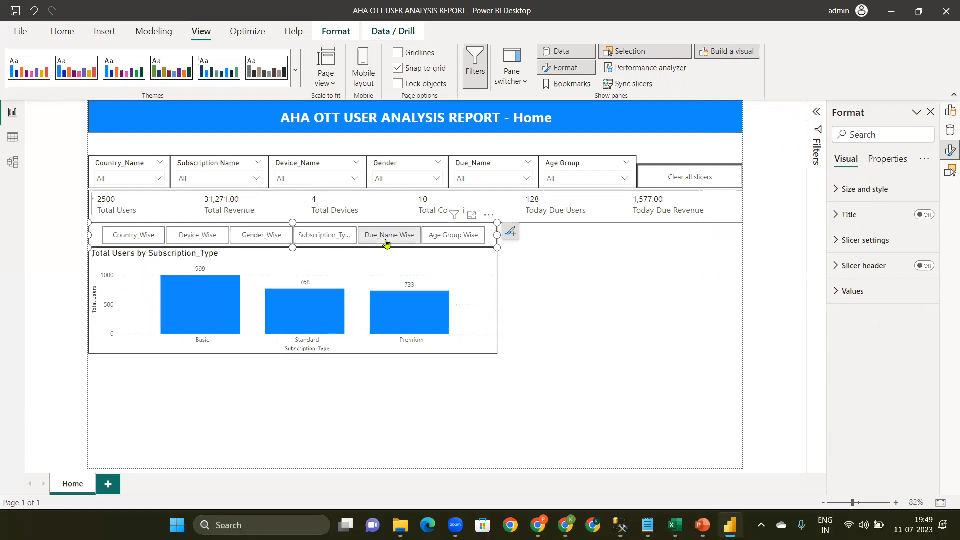
left_click(467, 241)
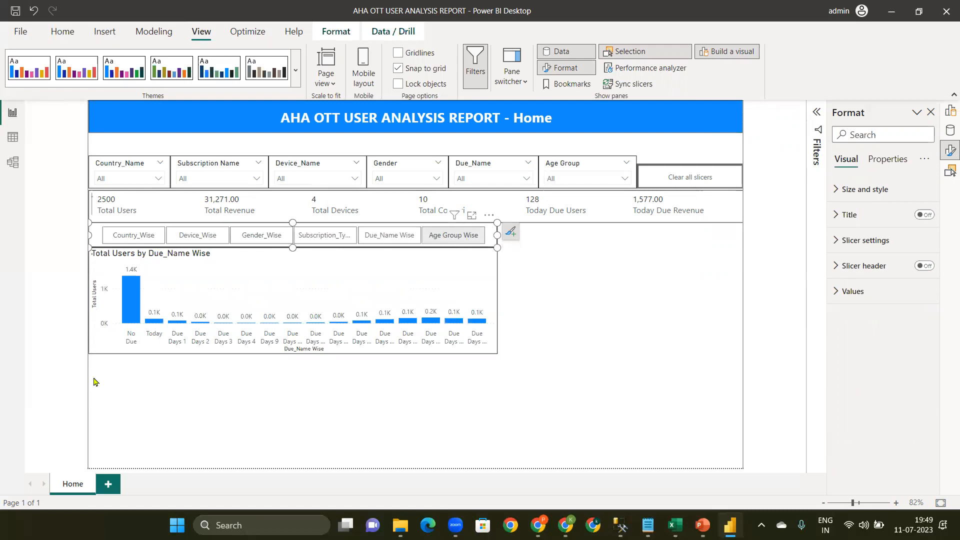
left_click(463, 239)
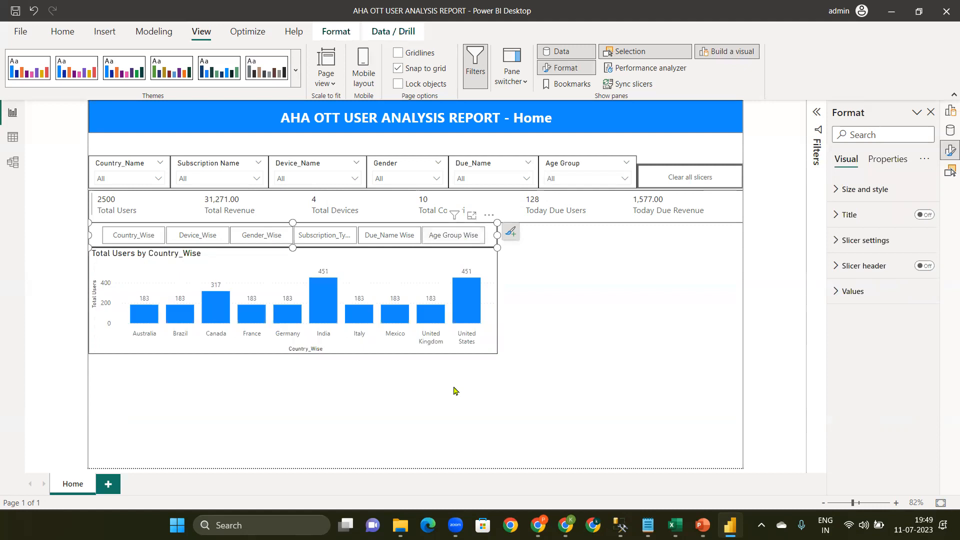
left_click(454, 390)
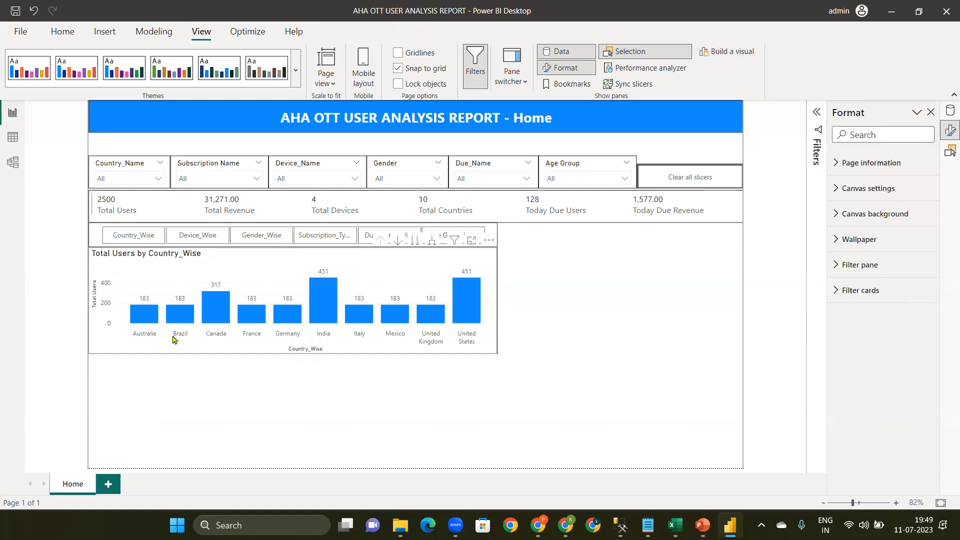
left_click(179, 333)
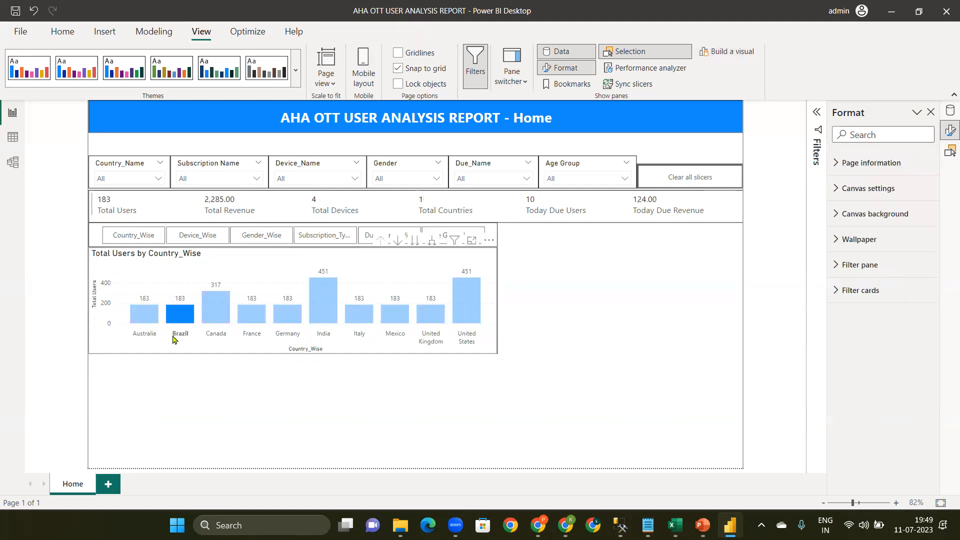
key("ctrl+v")
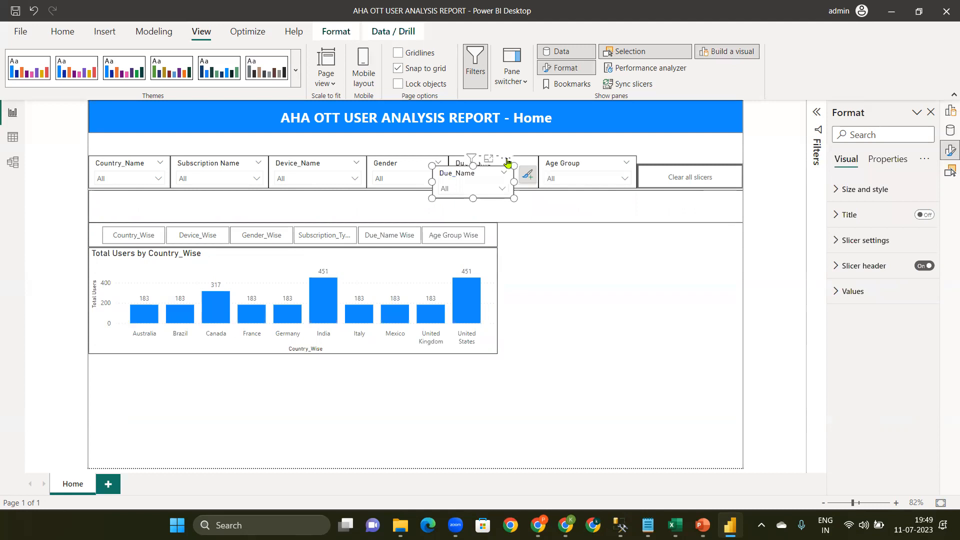
left_click(507, 160)
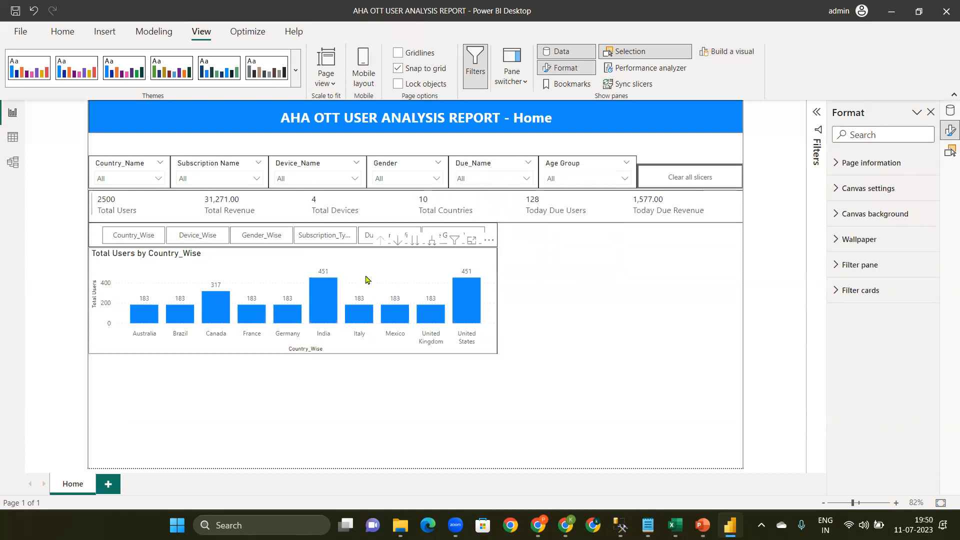
Duplicate the Total Users column chart and place the copy directly below the original
left_click(366, 280)
left_click_drag(367, 294, 362, 389)
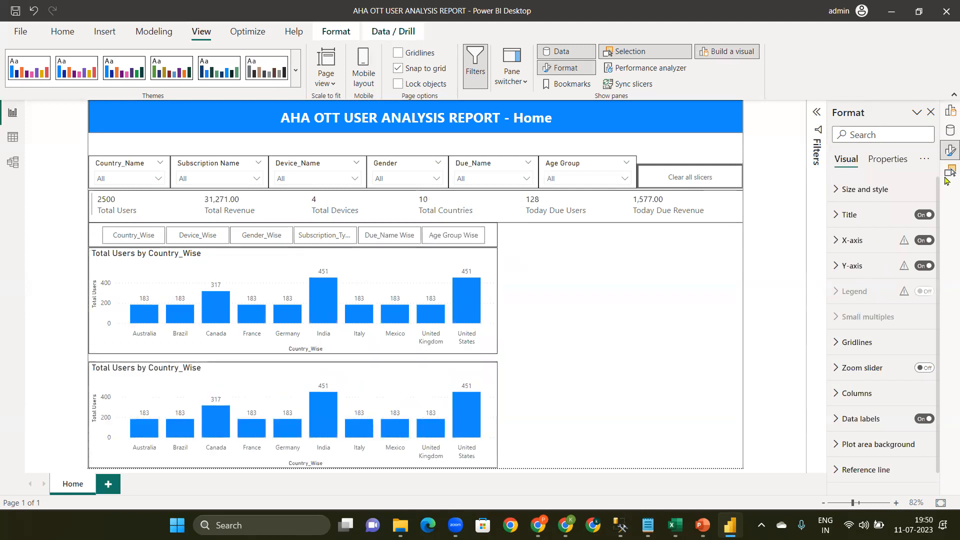
Replace the copied chart's Y-axis measure with Total Revenue from the MT table, and extend the chart up to the one above
left_click(949, 116)
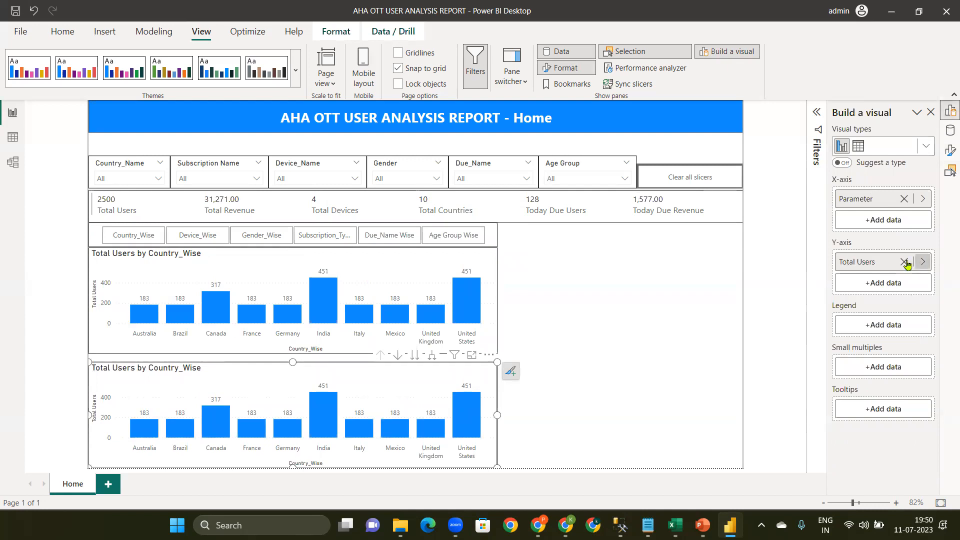
left_click(905, 262)
left_click(877, 269)
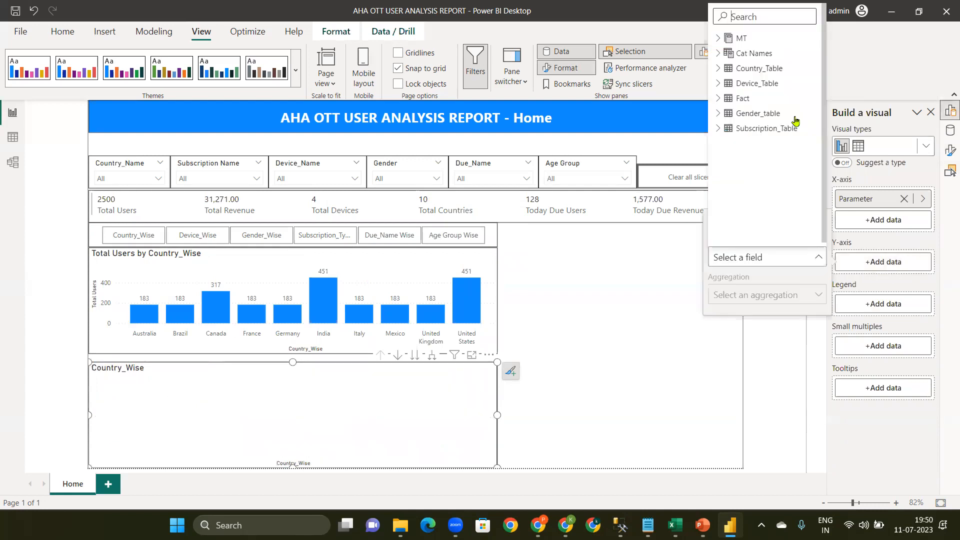
left_click(719, 38)
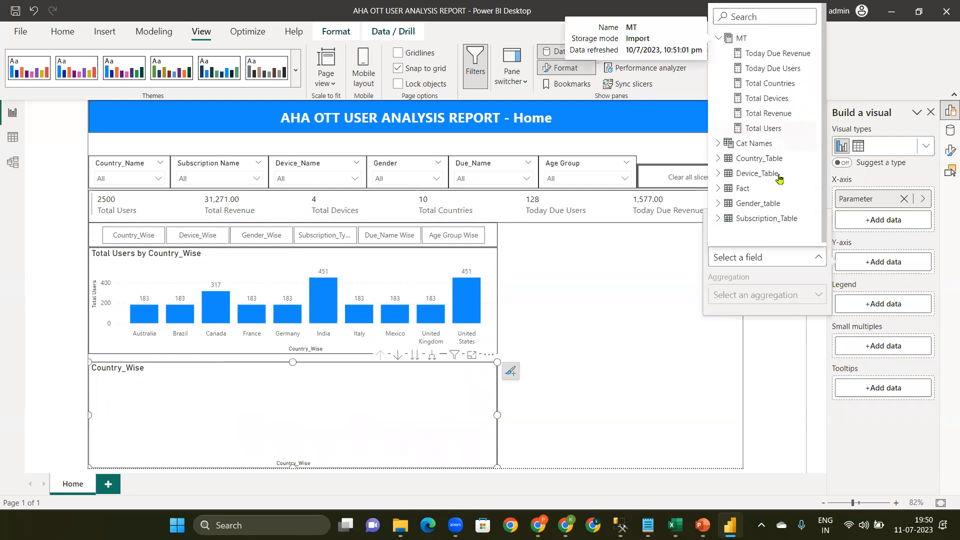
left_click(762, 114)
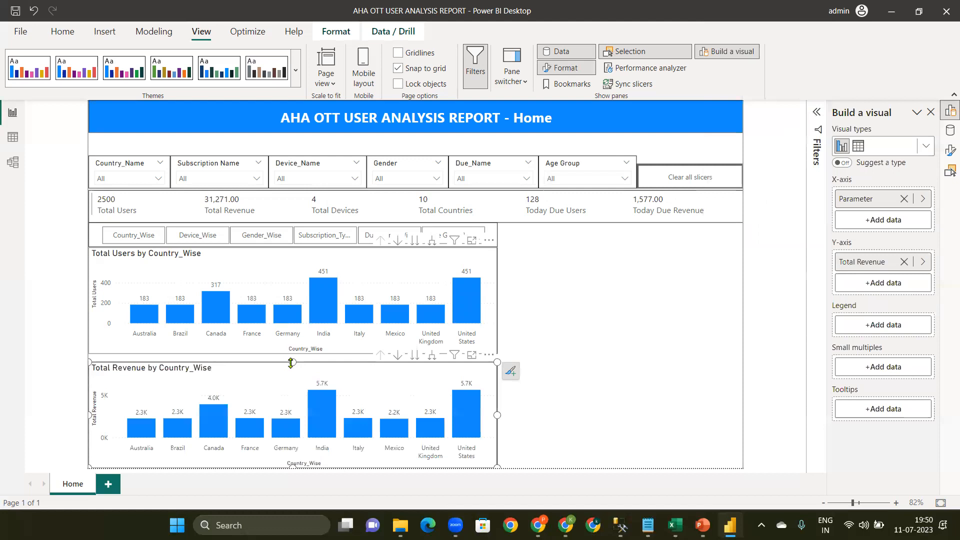
left_click_drag(290, 351, 290, 353)
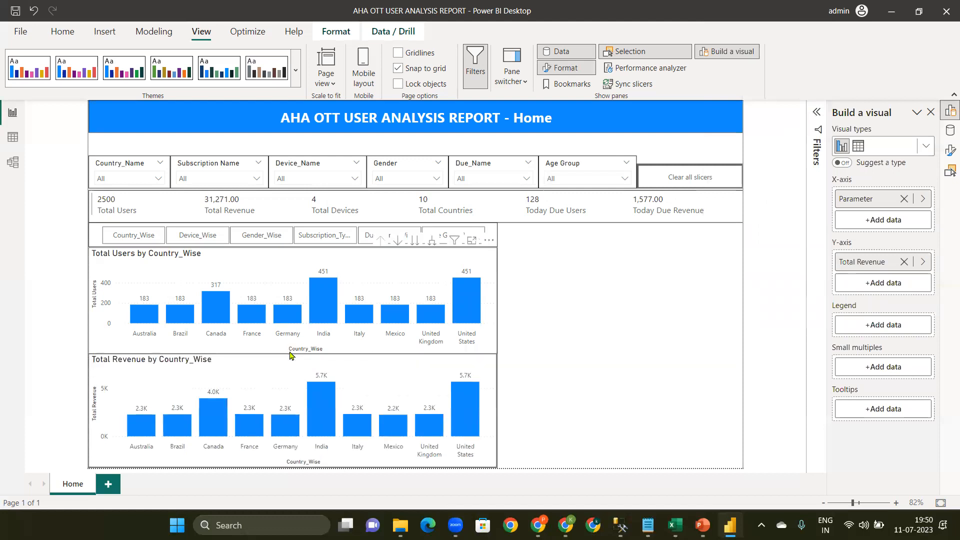
left_click(577, 348)
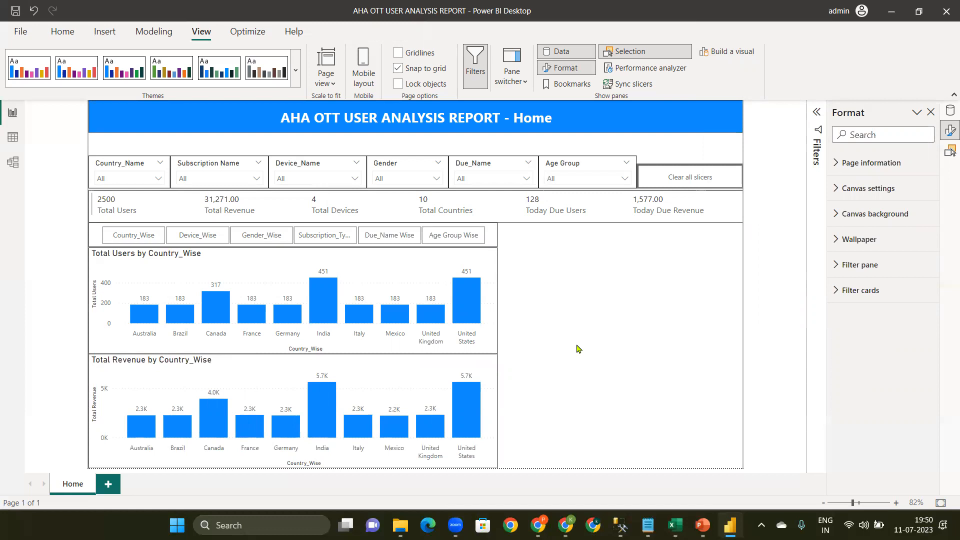
Test both charts with the Country_Wise, Device_Wise, Gender_Wise and Subscription_Type tiles, and clear the slicer selection
left_click(125, 243)
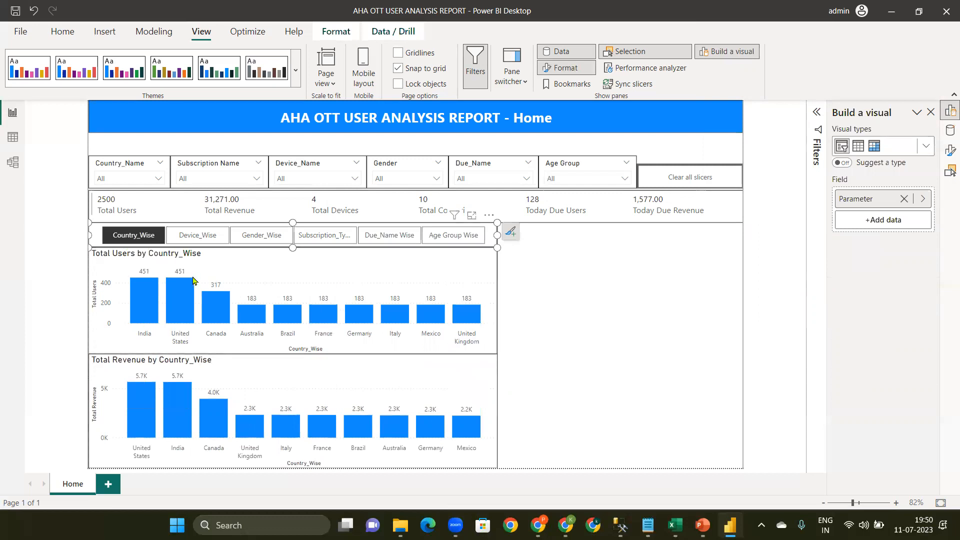
left_click(187, 236)
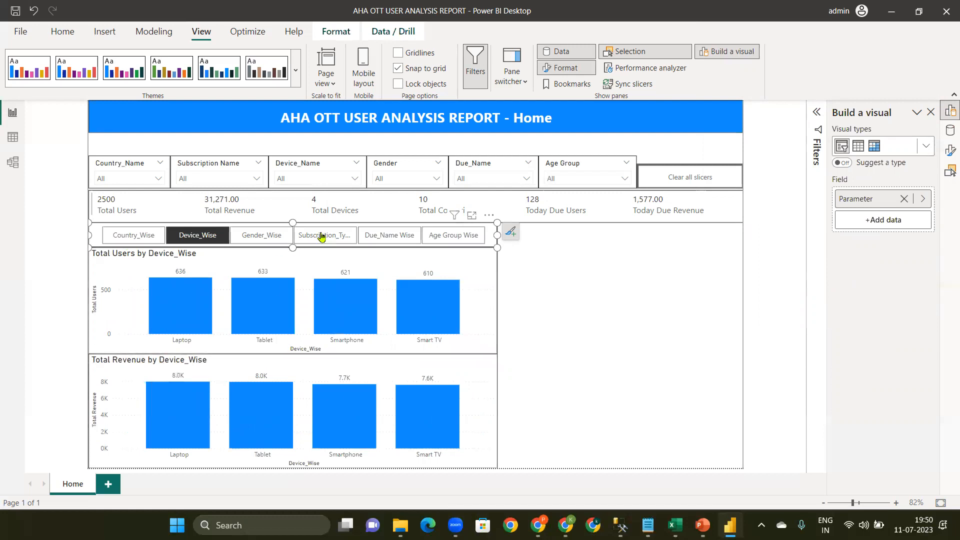
left_click(263, 236)
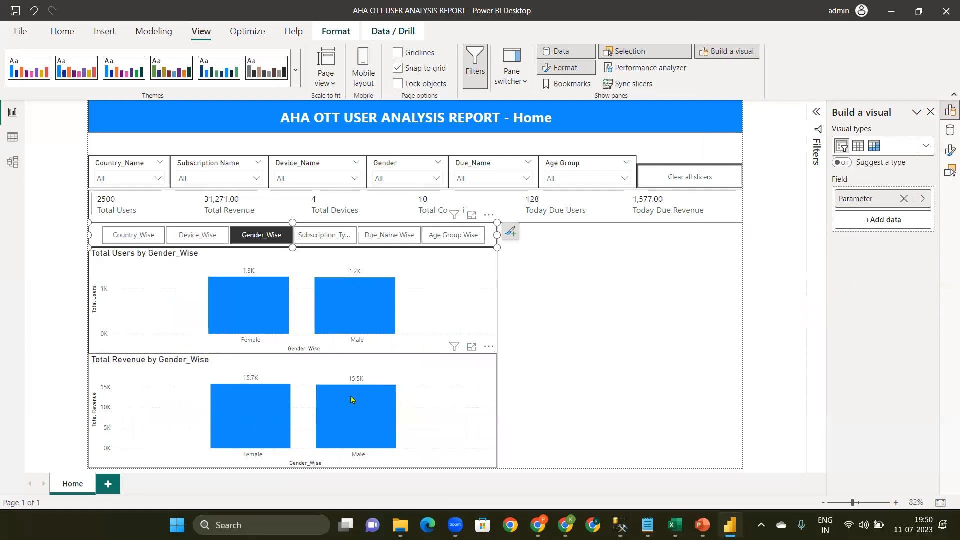
left_click(330, 236)
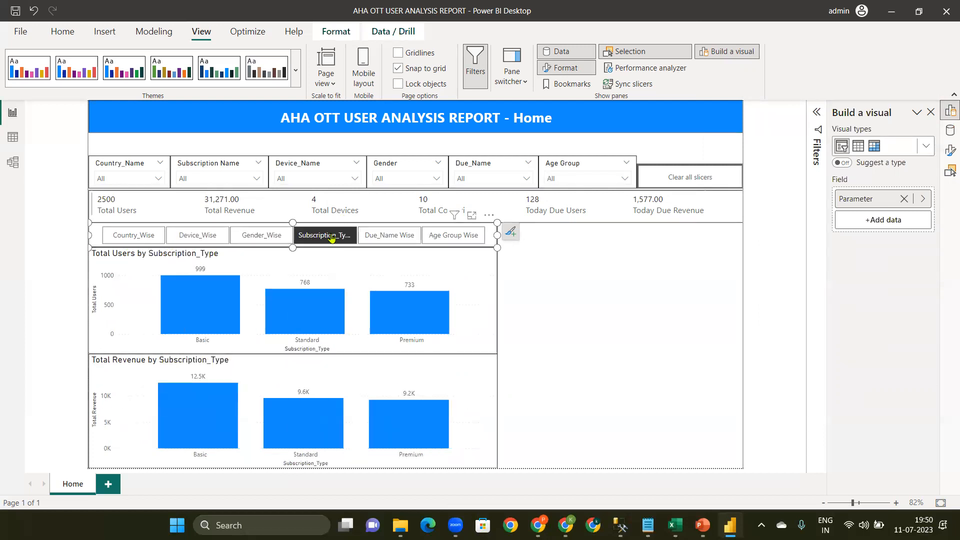
left_click(330, 237)
left_click(609, 295)
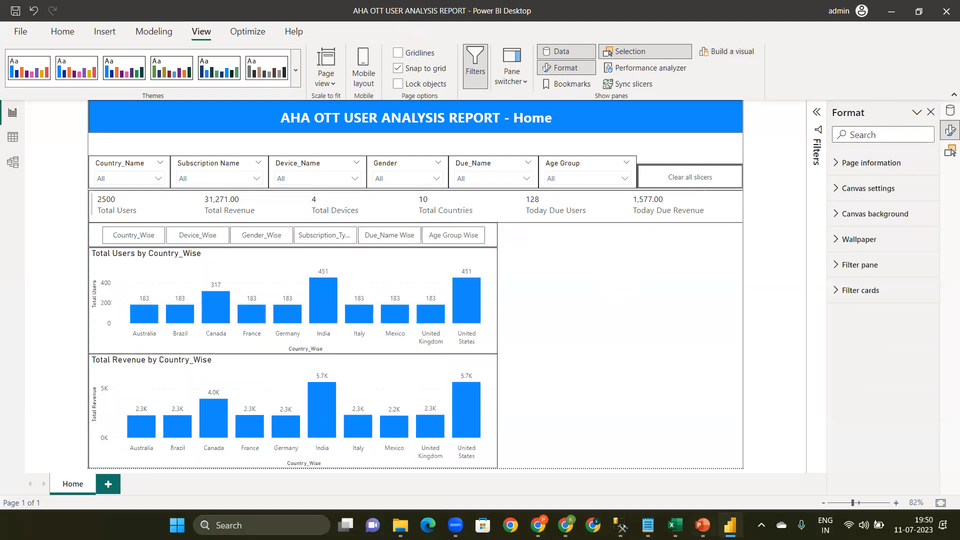
Switch to the Excel workbook's Task_1 sheet to check the Home page mock-up, and return to Power BI Desktop
key("alt+Tab")
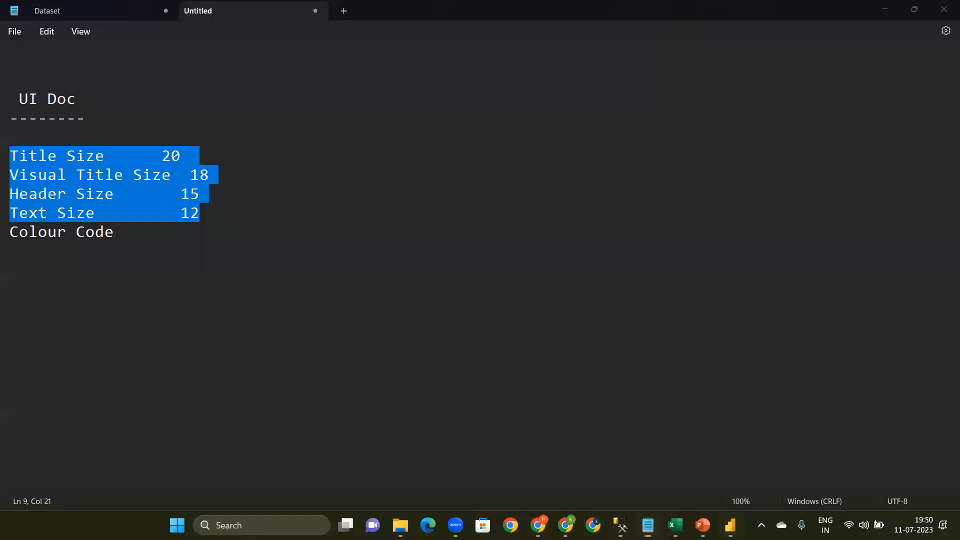
key("alt+Tab")
key("alt+Tab")
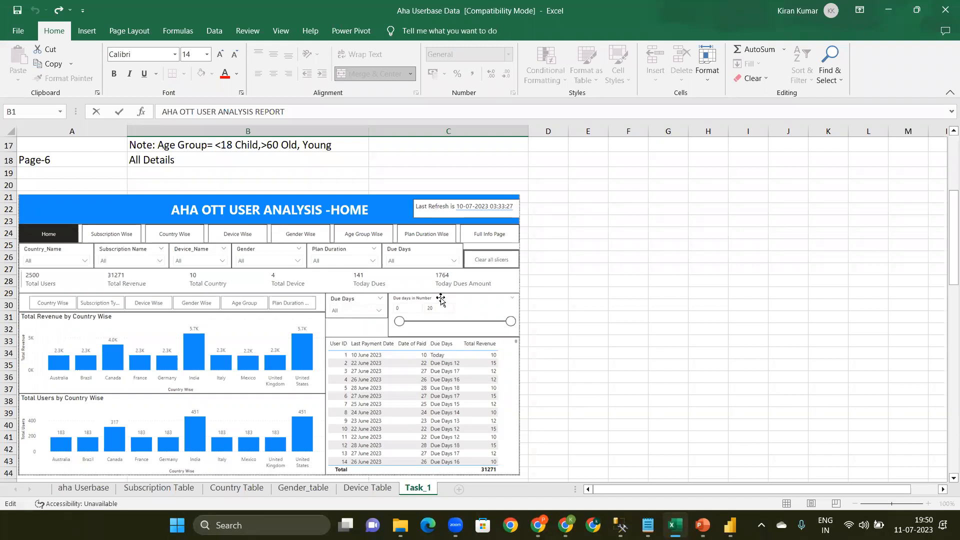
left_click(693, 486)
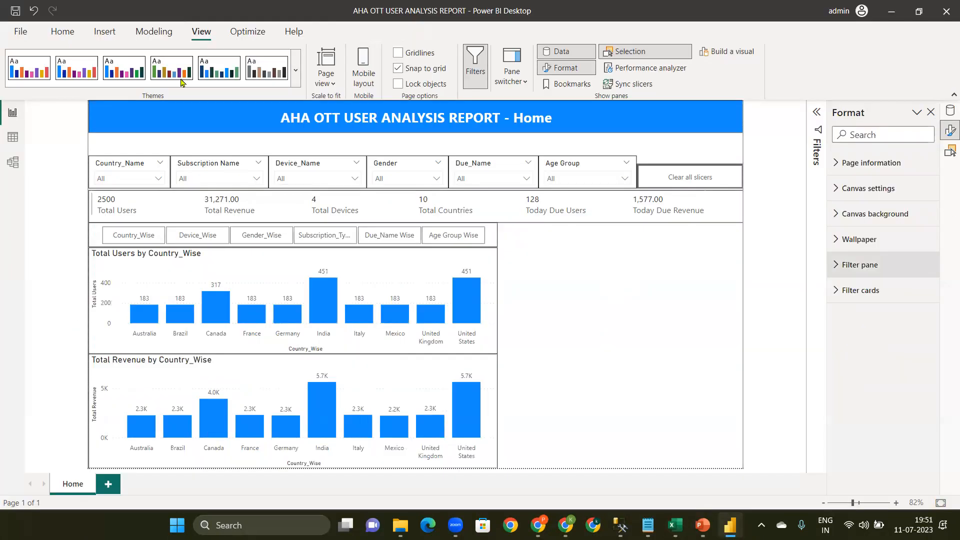
Insert a slicer in the empty area beside the charts and assign it the Due_Name field from the Fact table
left_click(97, 32)
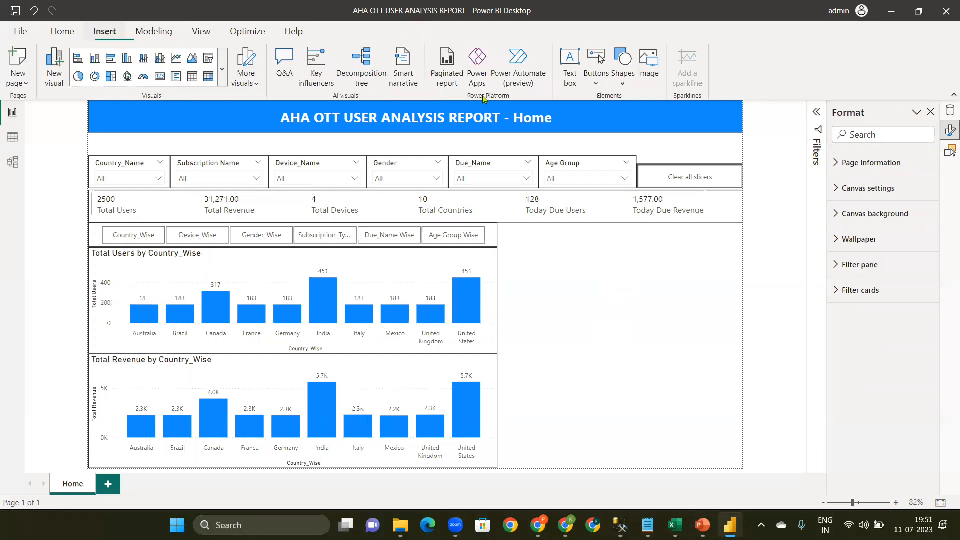
left_click(210, 60)
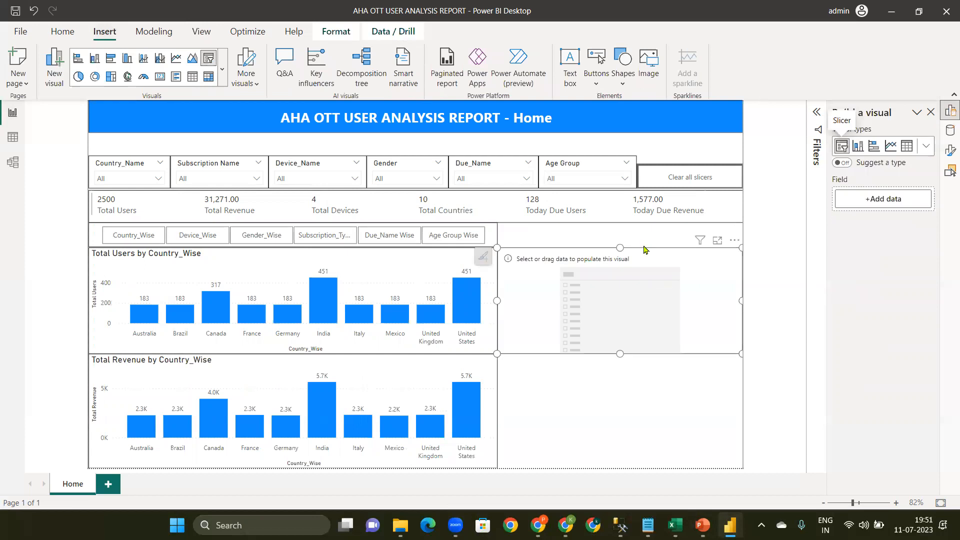
left_click_drag(645, 250, 645, 262)
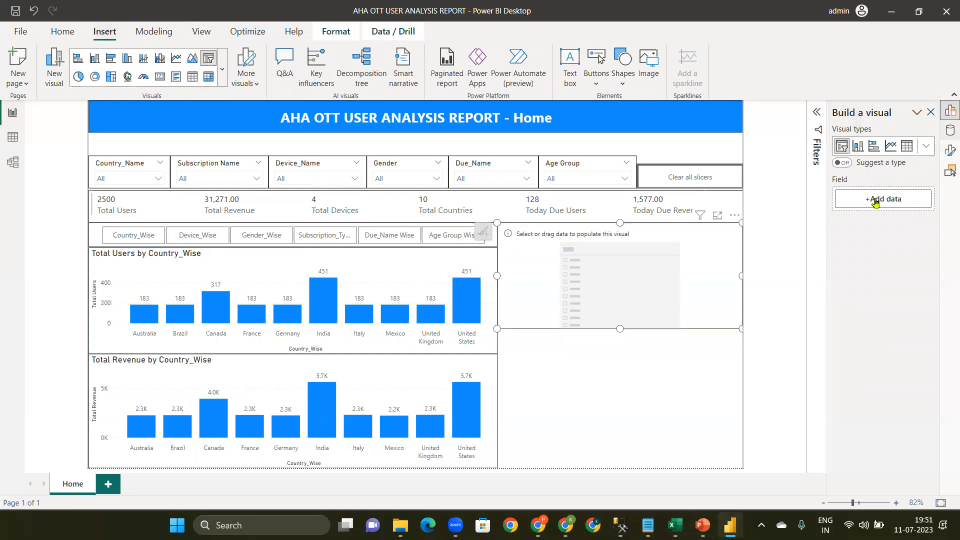
left_click(875, 200)
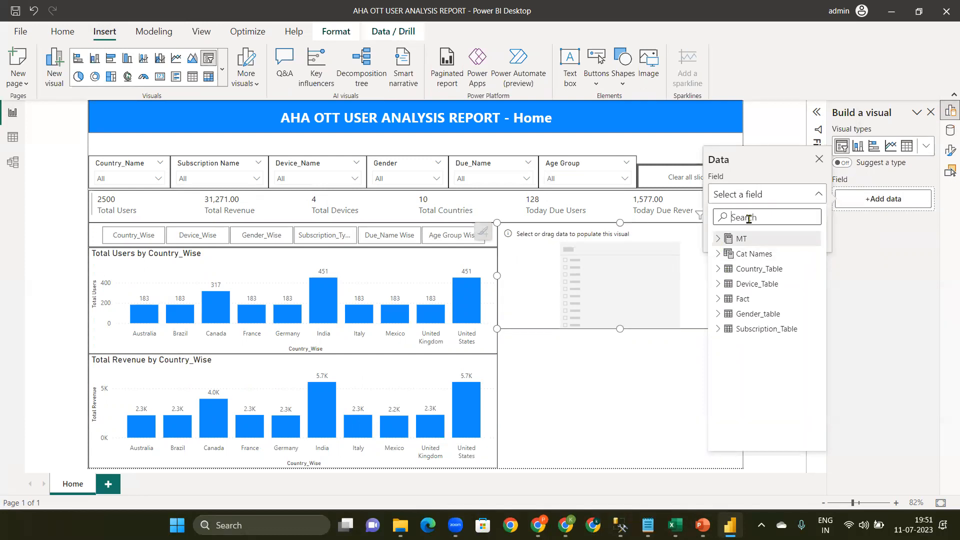
type("due")
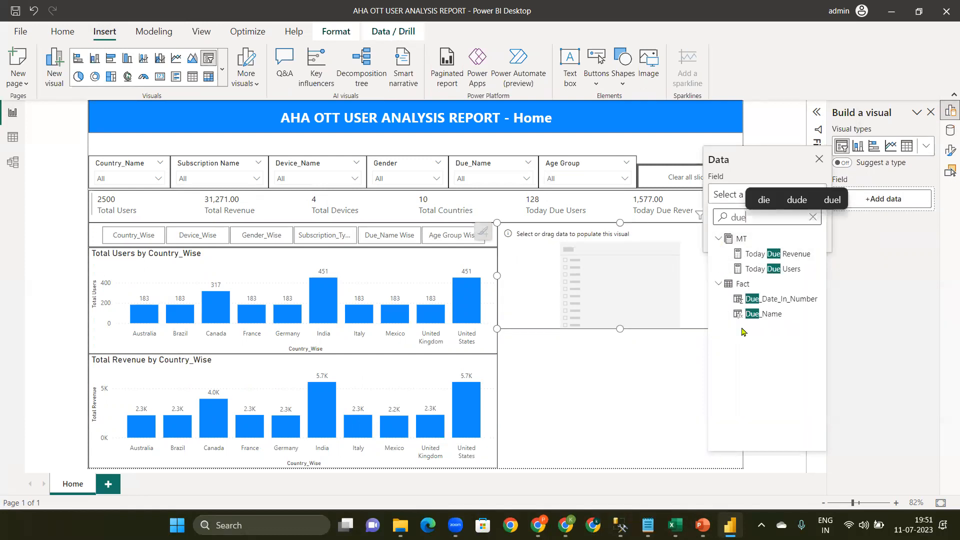
left_click(752, 316)
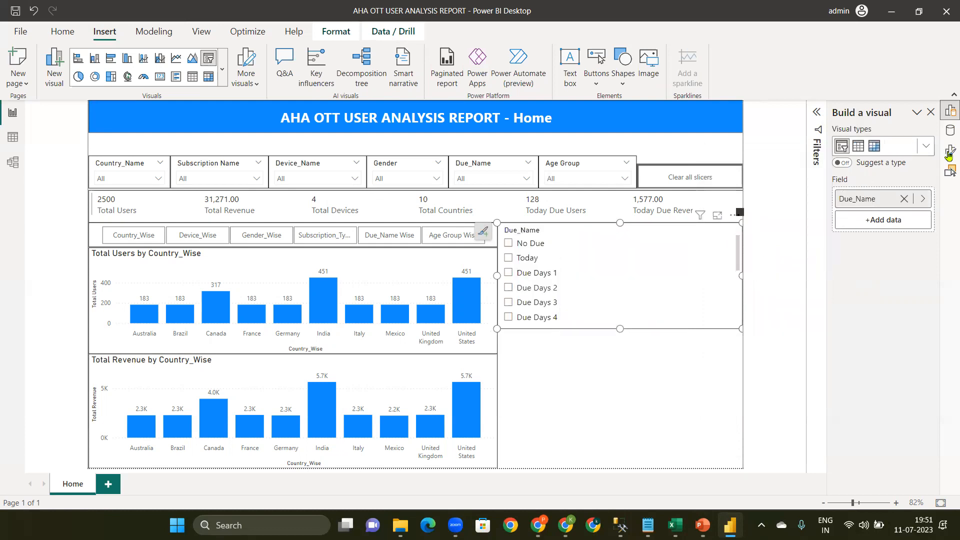
Set the new Due_Name slicer's style to Dropdown
left_click(949, 151)
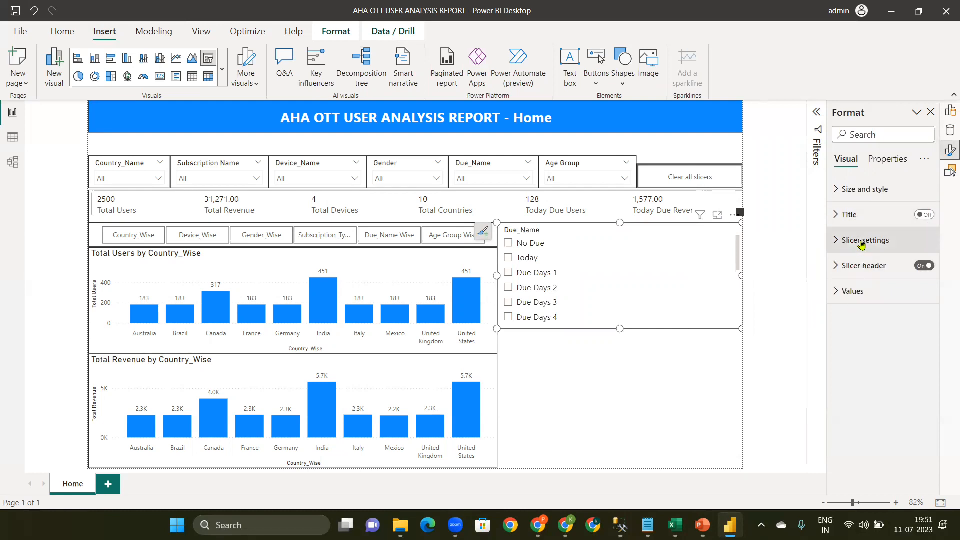
left_click(861, 243)
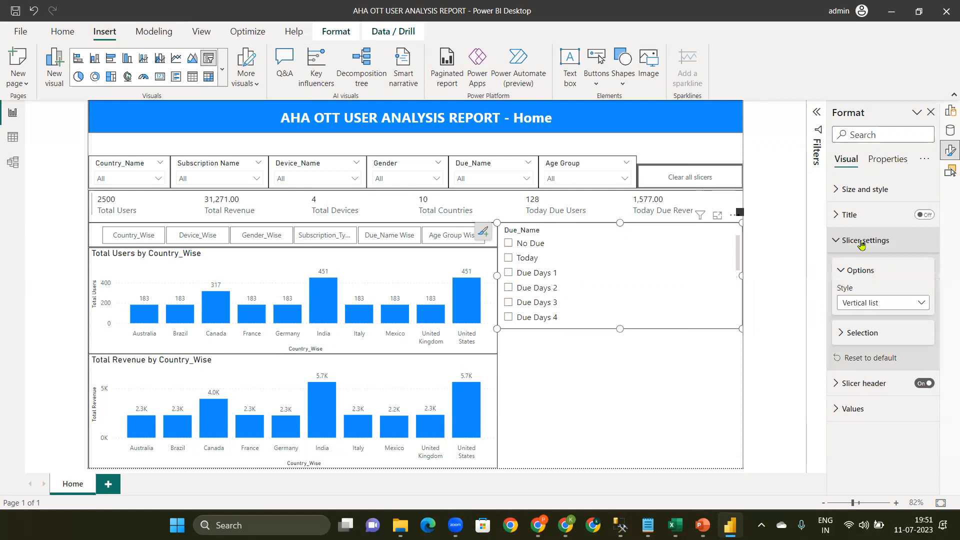
left_click(861, 243)
left_click(864, 241)
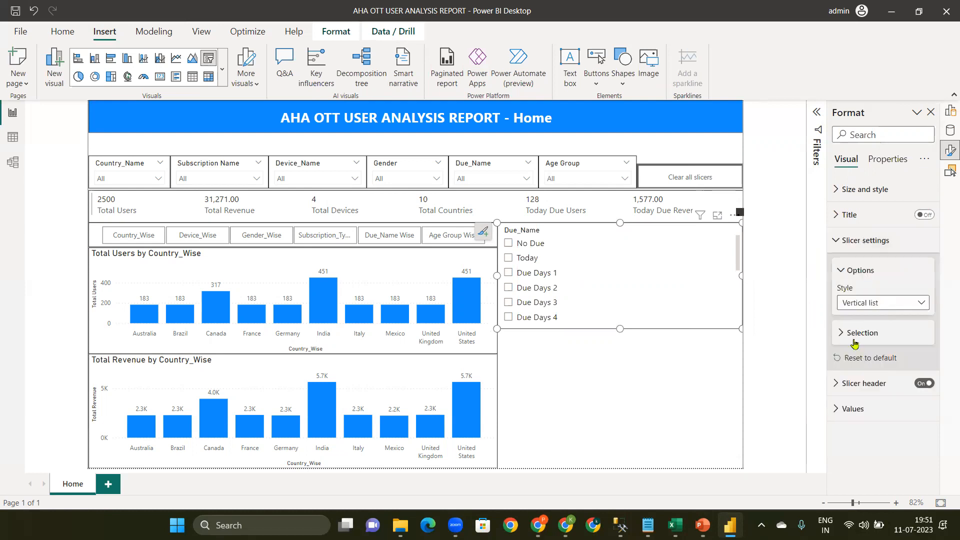
left_click(856, 303)
left_click(856, 348)
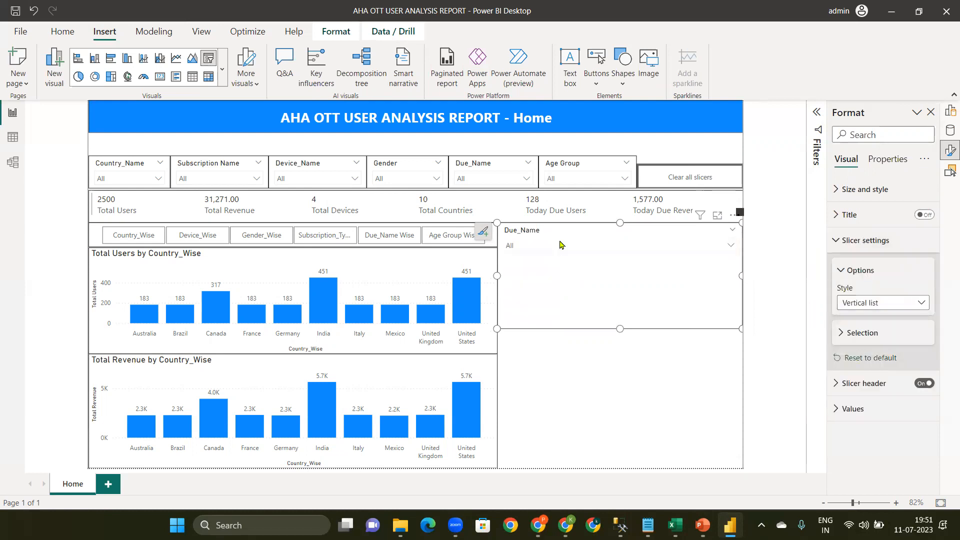
Test the new Due_Name dropdown slicer with the Today and Due Days 2 options, and clear its selection
left_click(560, 245)
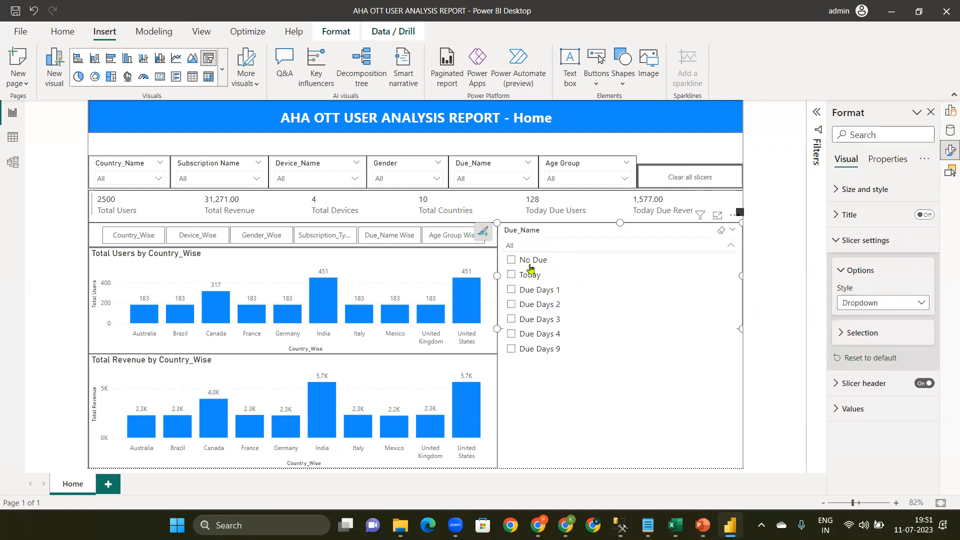
left_click(526, 262)
left_click(536, 293)
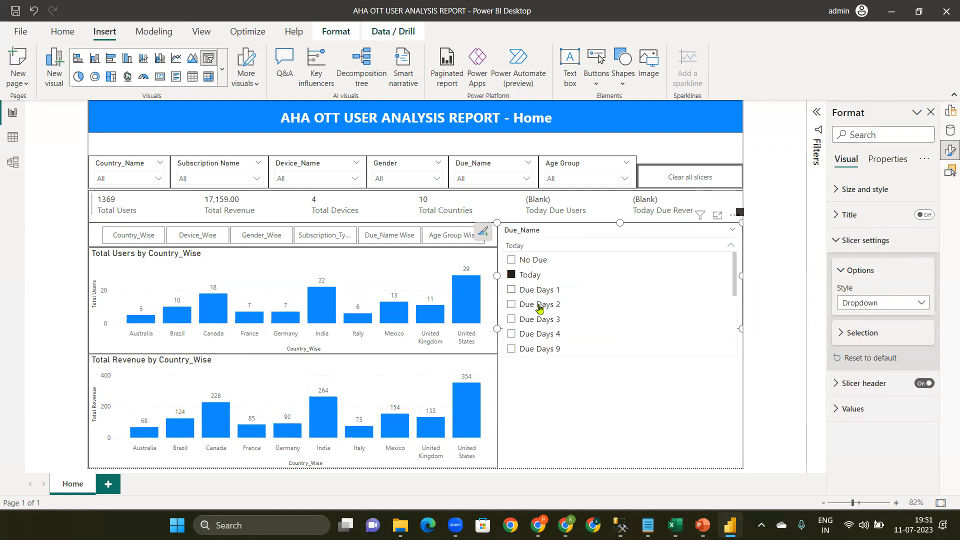
left_click(539, 308)
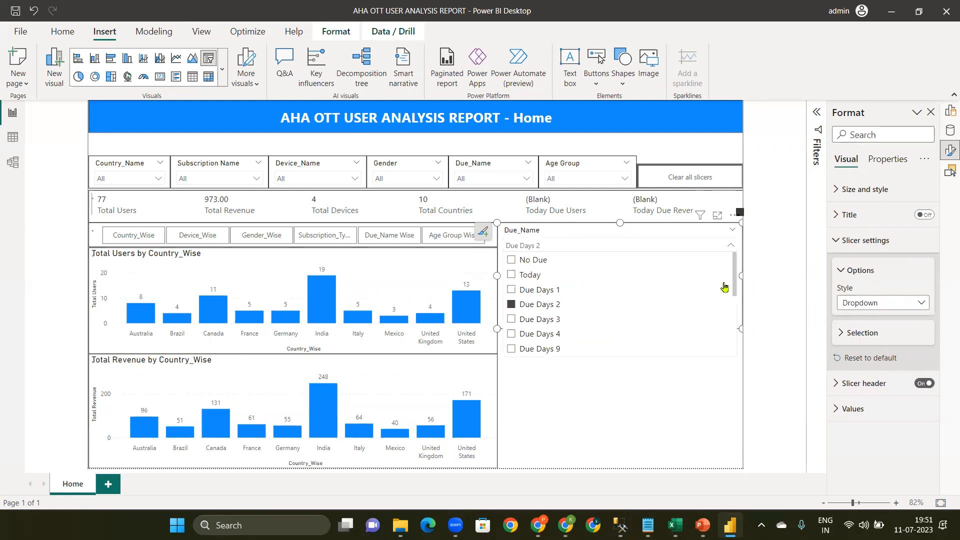
key("Delete")
left_click(677, 399)
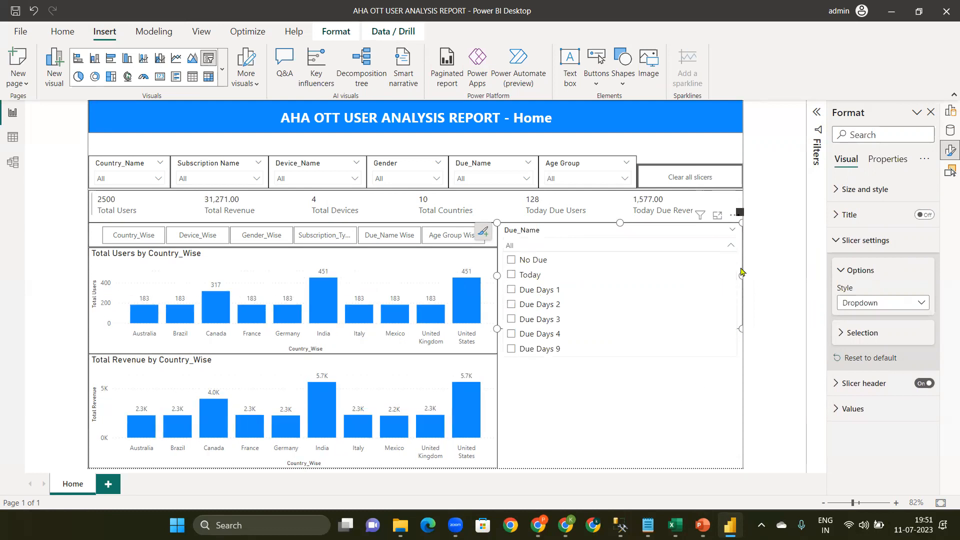
Shrink the new Due_Name slicer to a compact box beside the tile slicer and check its dropdown list
left_click_drag(740, 327, 627, 300)
left_click_drag(610, 268, 569, 254)
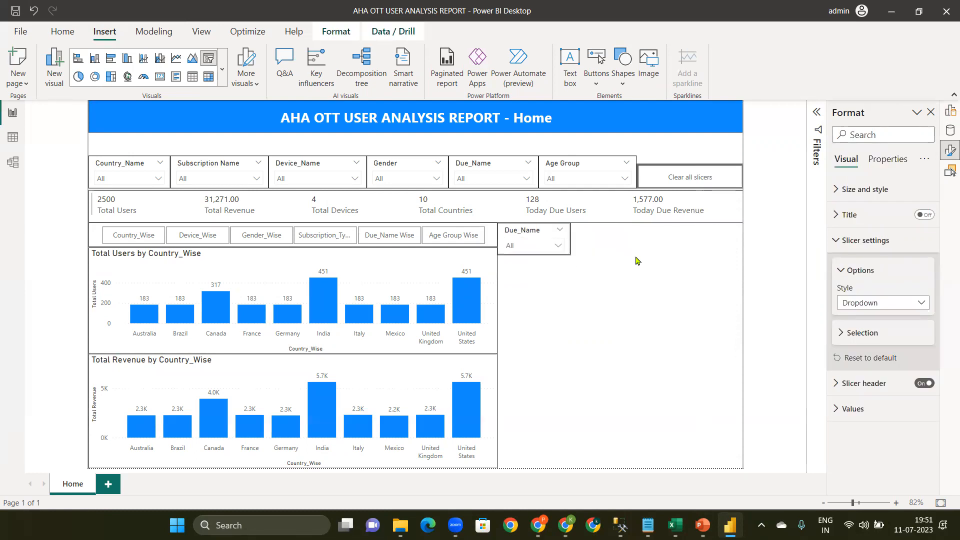
left_click(635, 260)
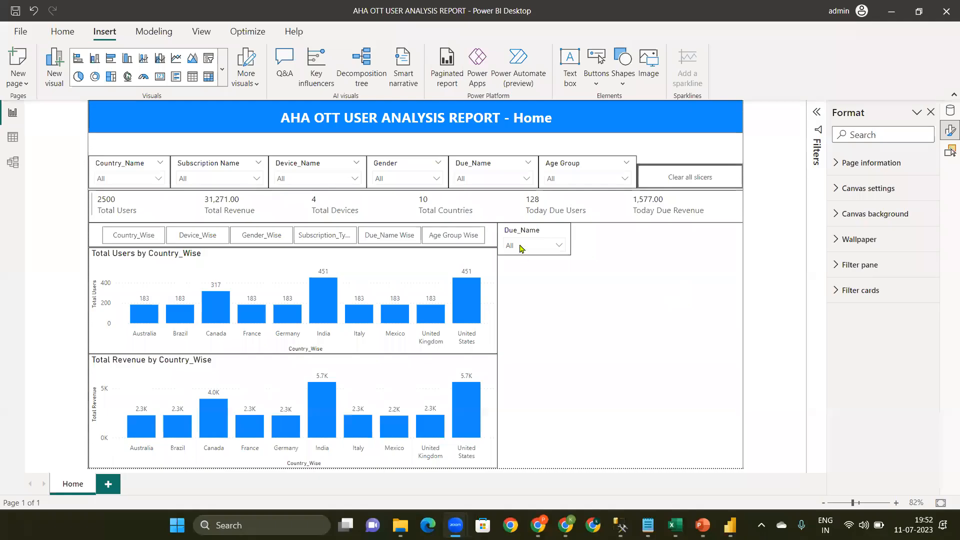
left_click(520, 248)
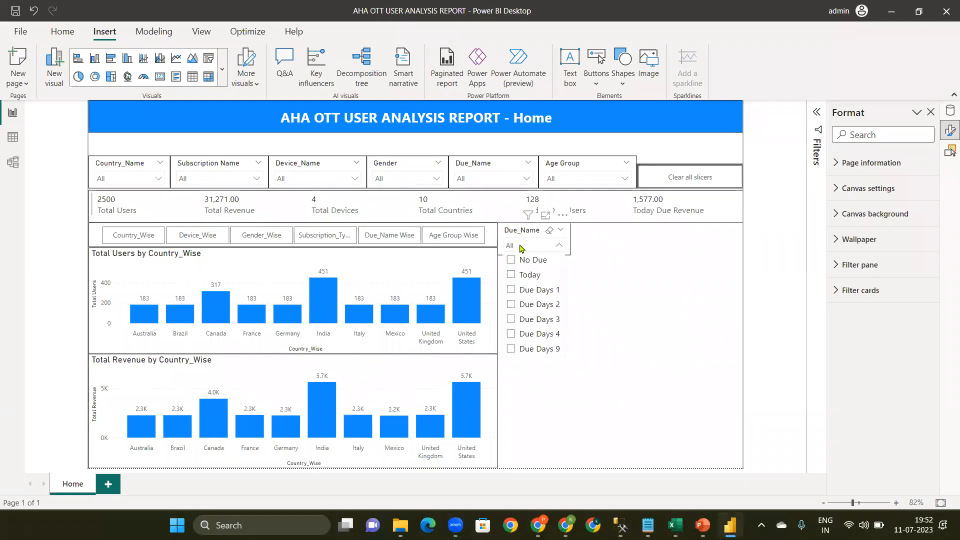
left_click(650, 264)
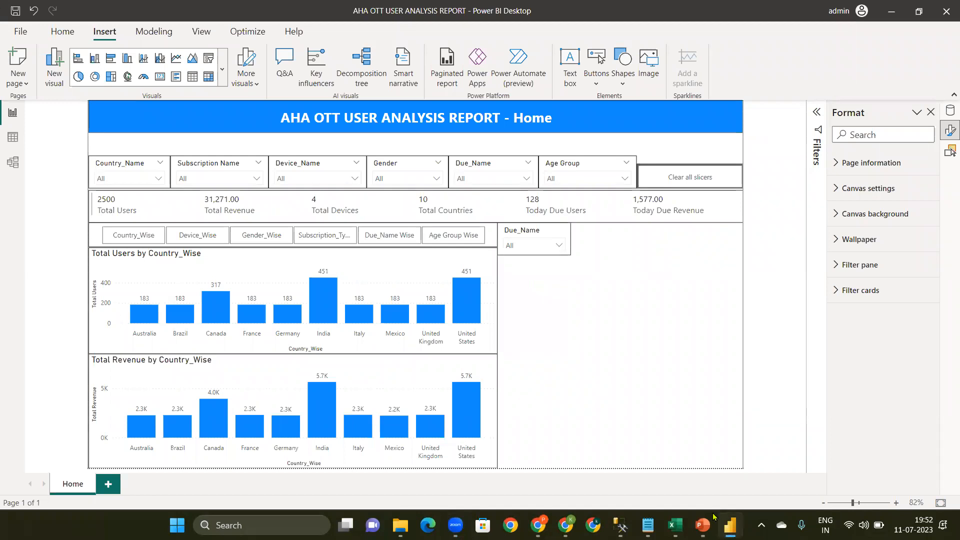
Check the mock-up in the Excel workbook, return to Power BI Desktop, and insert a slicer with the Fact table's Due_Date_In_Number field
key("alt+Tab")
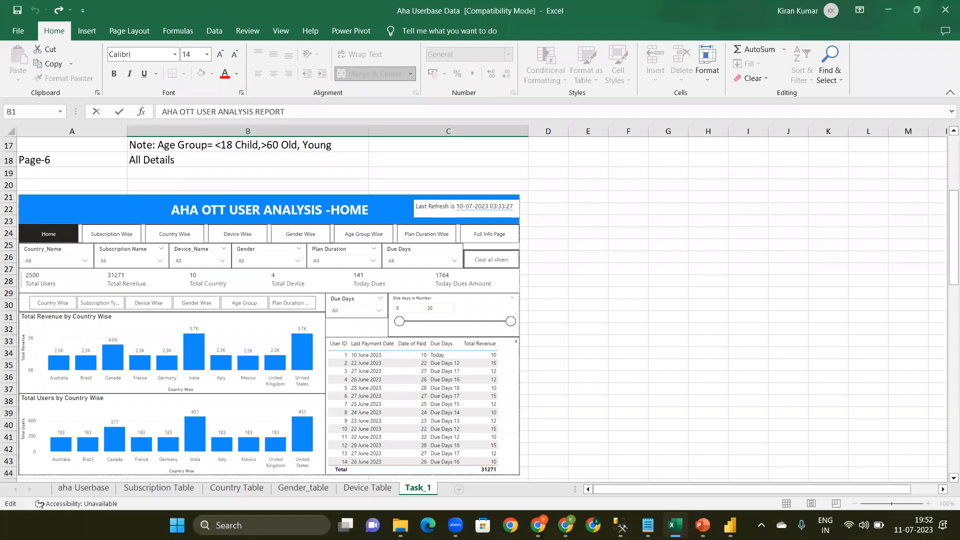
key("alt+Tab")
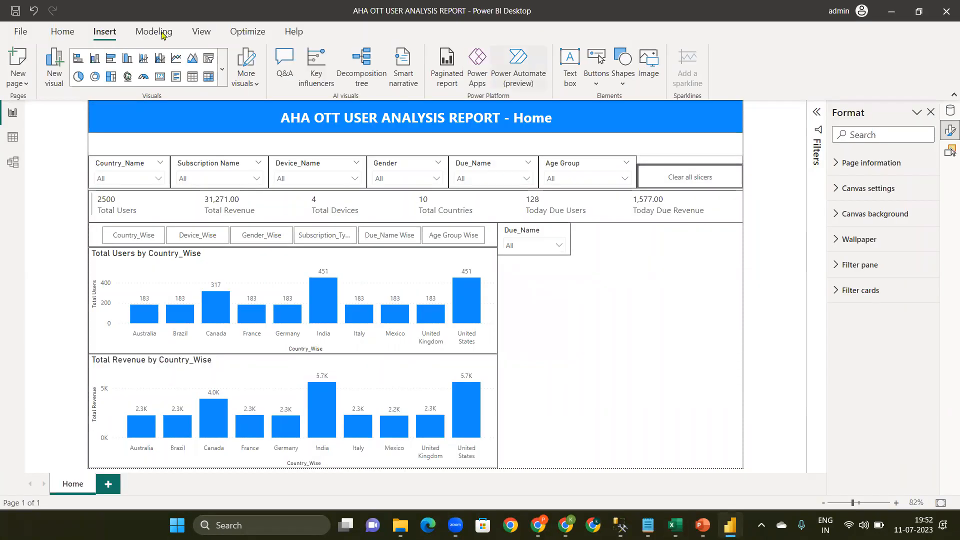
left_click(209, 66)
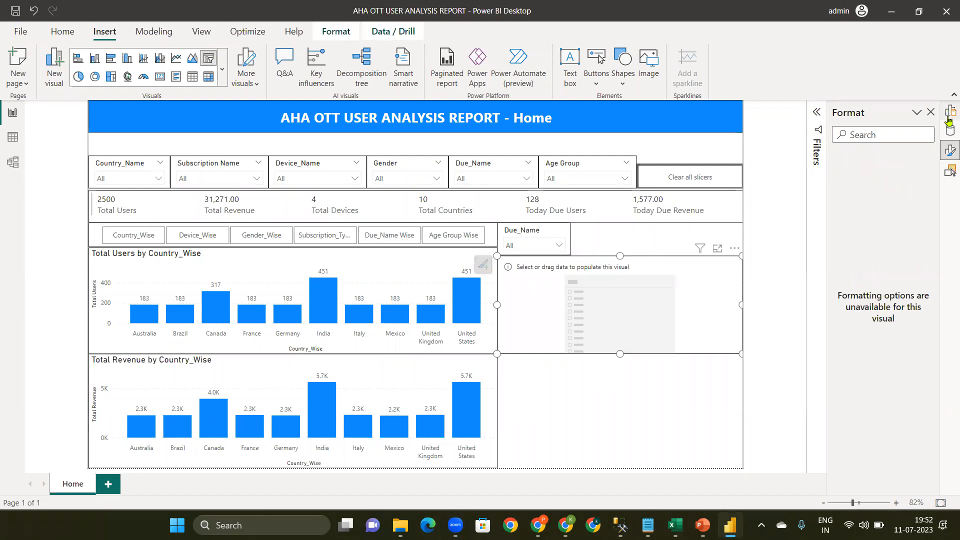
left_click(944, 114)
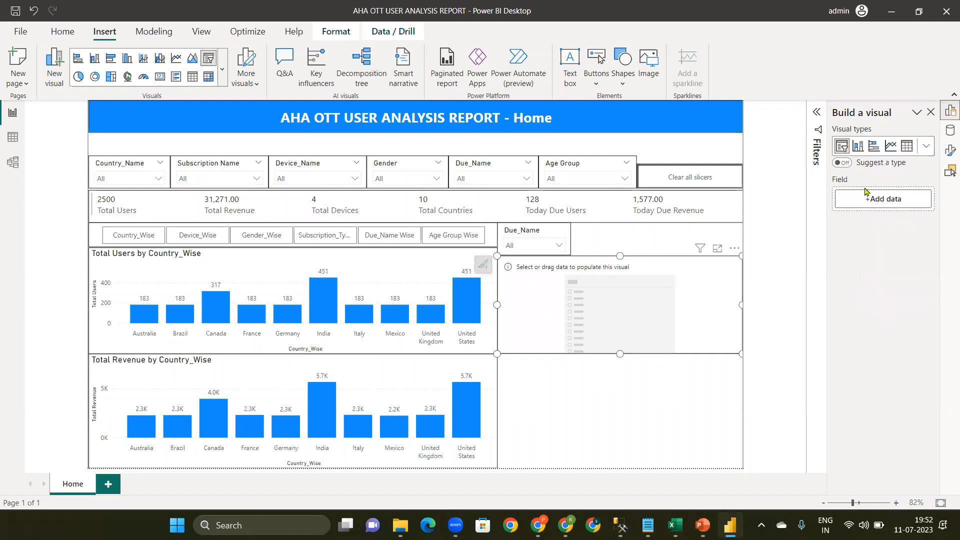
left_click(879, 208)
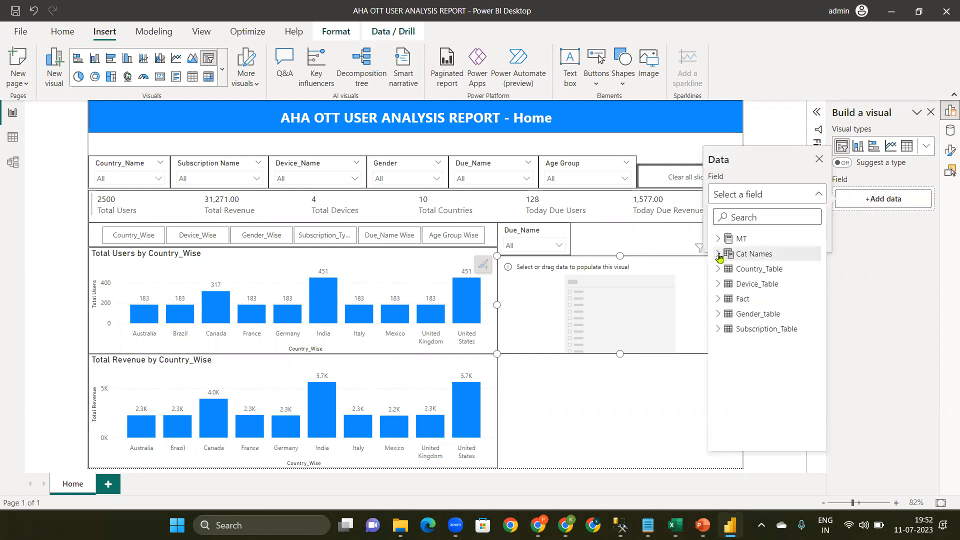
left_click(719, 300)
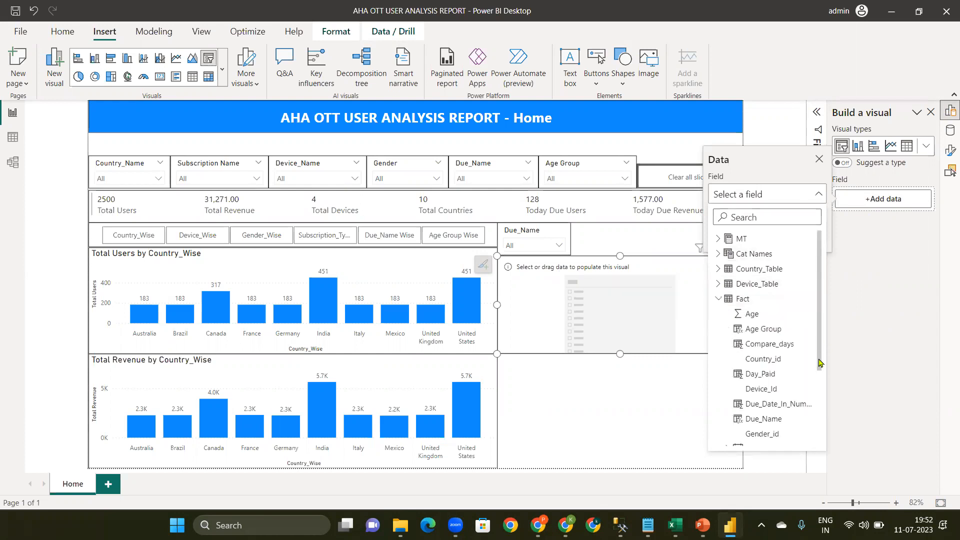
scroll(764, 364, "down", 3)
left_click(763, 360)
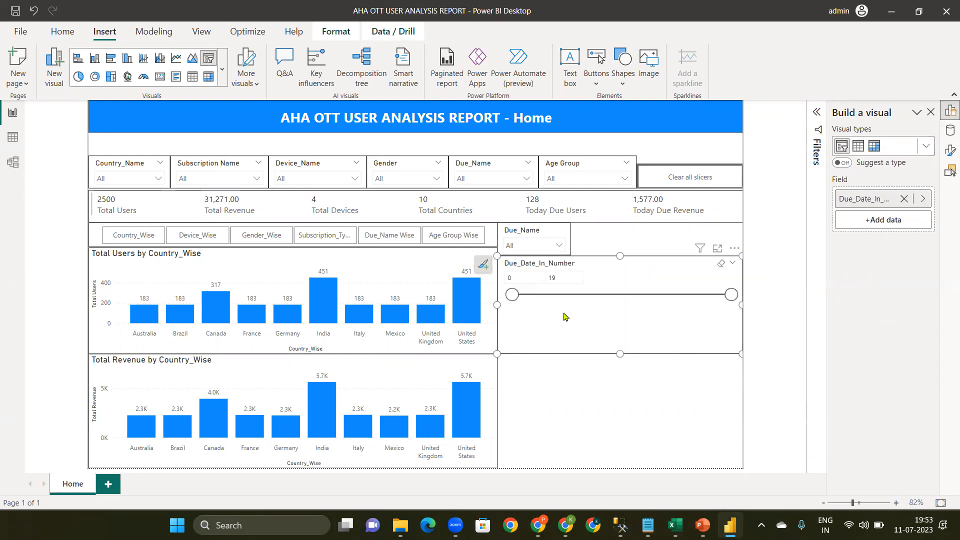
Fit the Due_Date_In_Number slicer beside the compact Due_Name slicer, aligned to its upper edge, and reduce its width and height
left_click_drag(631, 290, 631, 265)
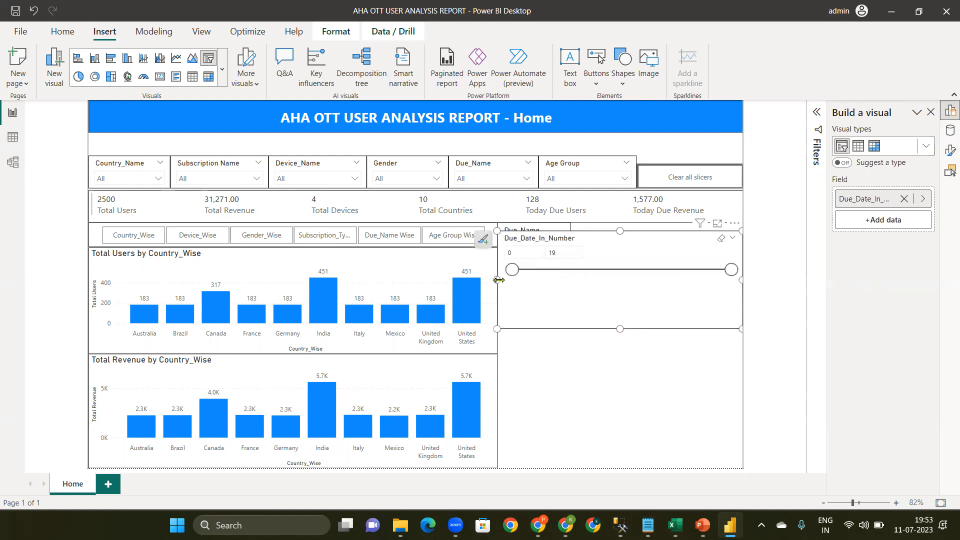
mouse_move(572, 269)
left_mouse_down()
mouse_move(582, 270)
mouse_move(571, 270)
left_mouse_up()
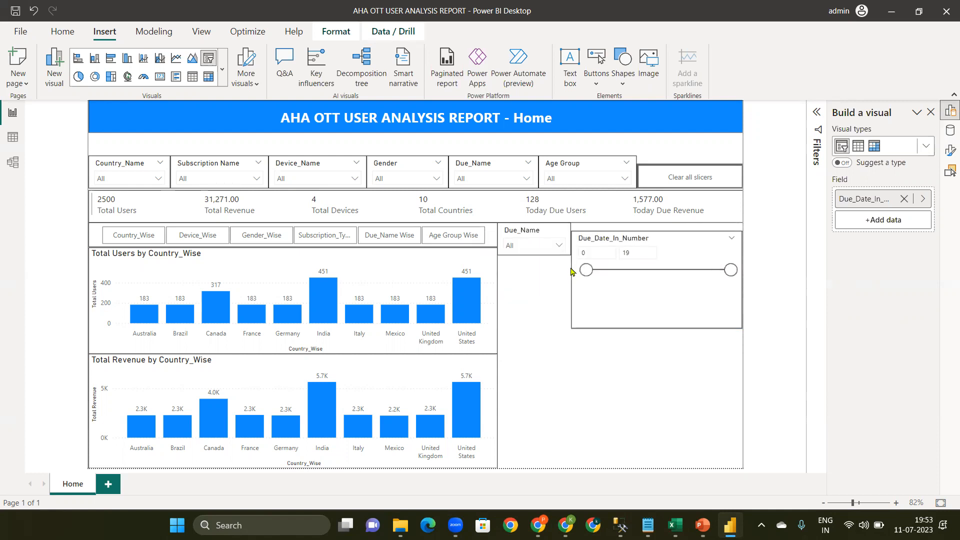
key("Up")
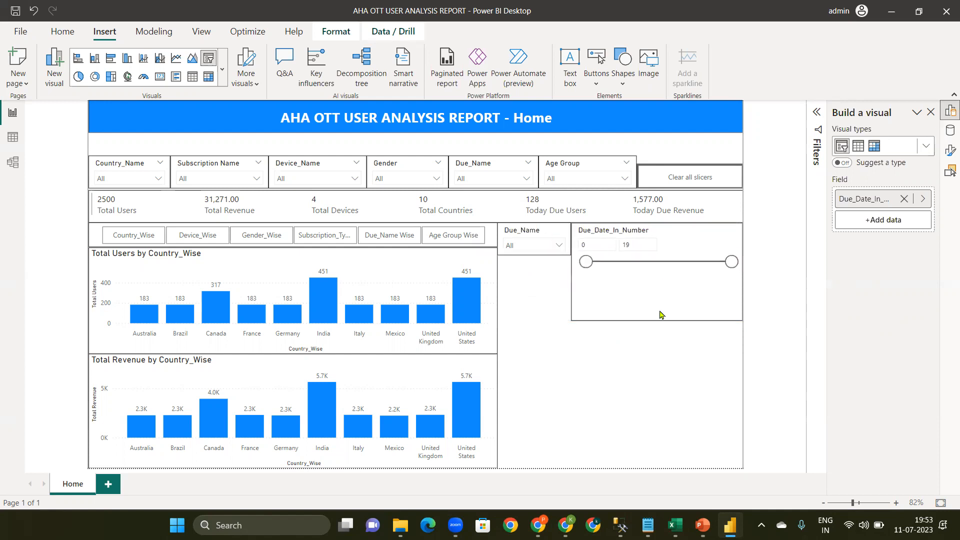
left_click_drag(657, 320, 651, 283)
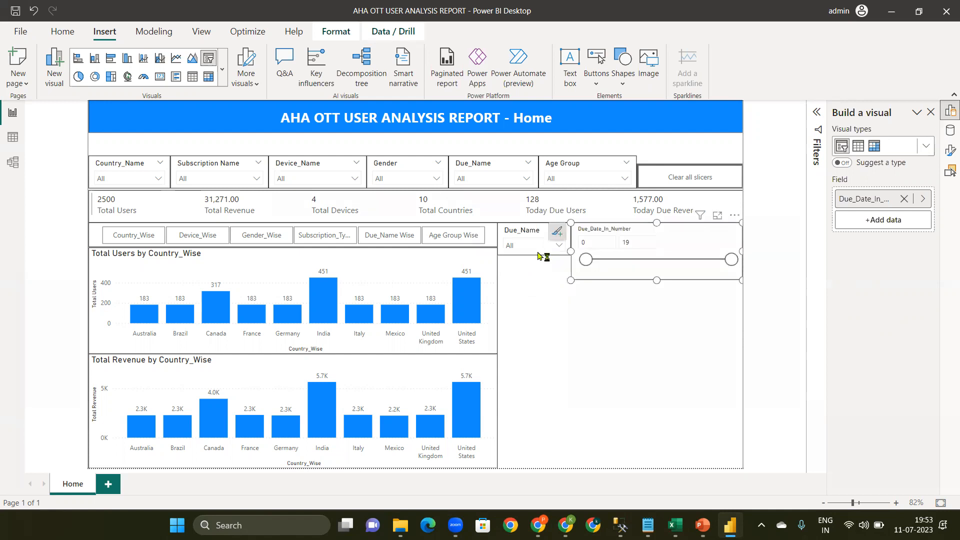
Extend the compact Due_Name slicer to the height of the Due_Date_In_Number slicer, and compare the layout with the Excel mock-up
left_click(517, 233)
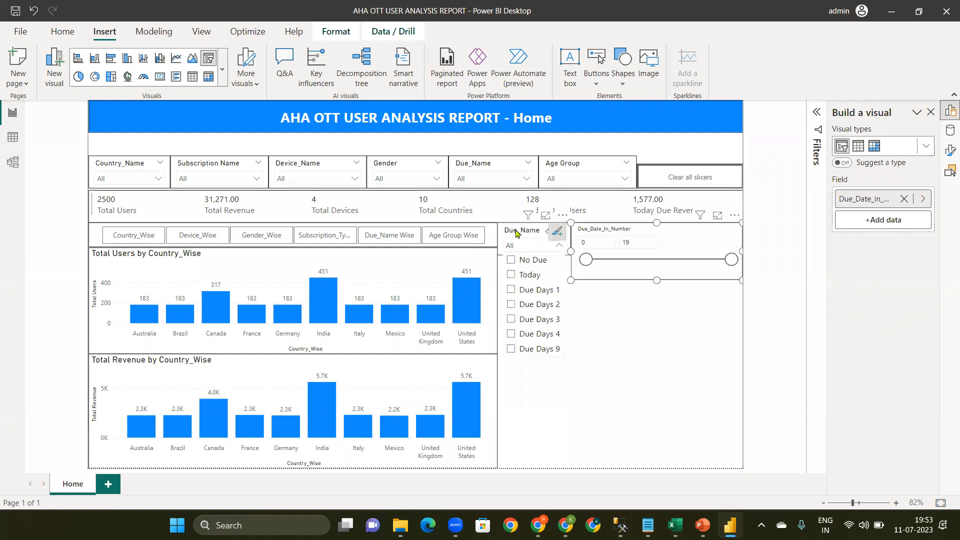
left_click(516, 234)
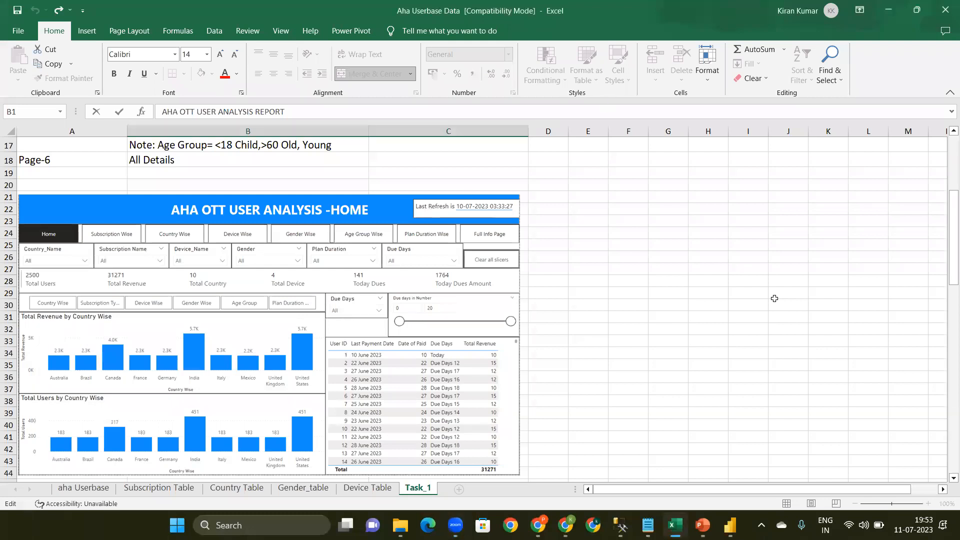
key("alt+Tab")
left_click(654, 277)
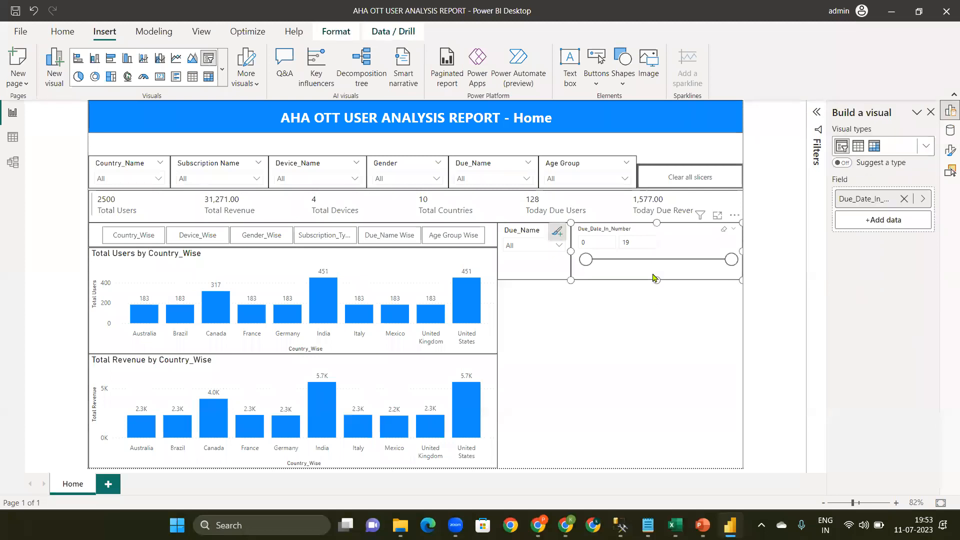
left_click(658, 344)
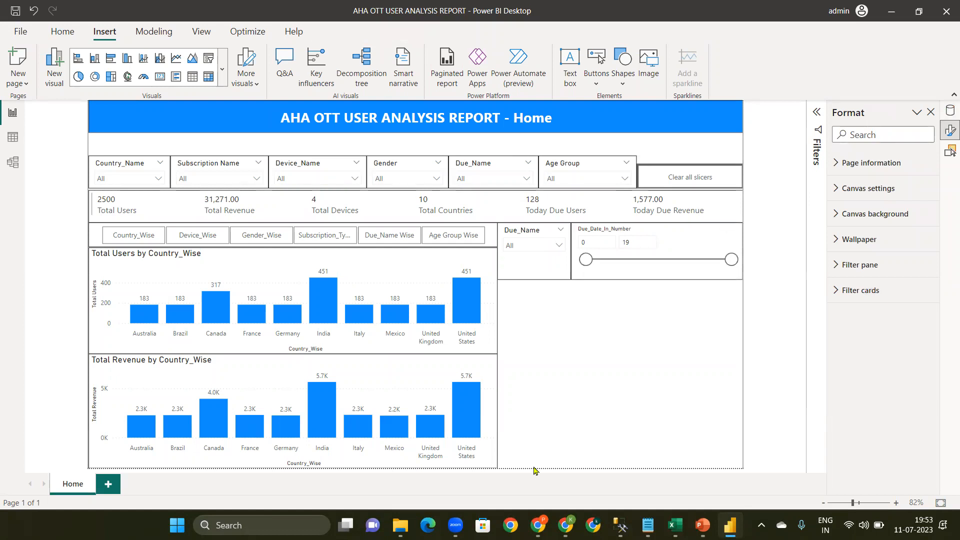
Insert a table visual below the two due slicers and enlarge it to fill the remaining area beside the charts
left_click(192, 78)
left_click_drag(587, 337, 572, 307)
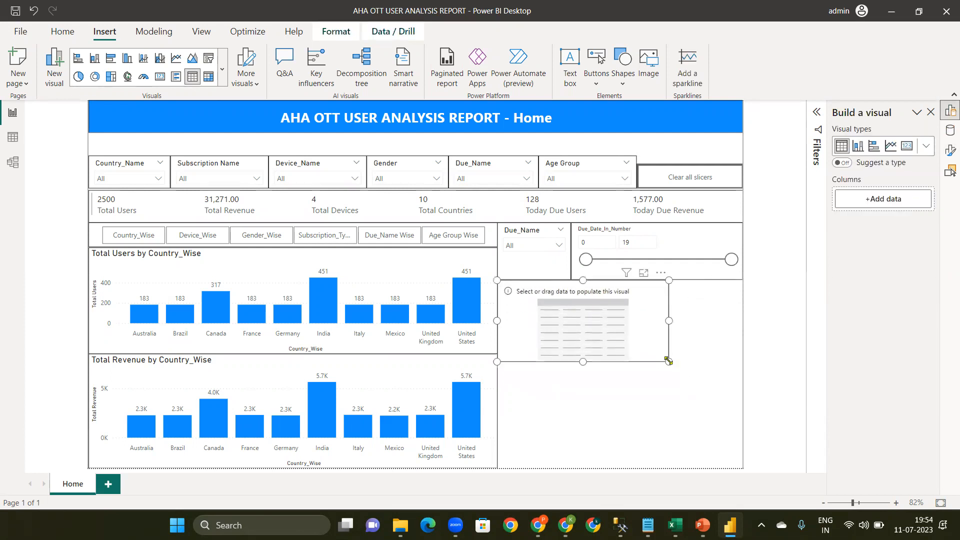
left_click_drag(669, 361, 745, 464)
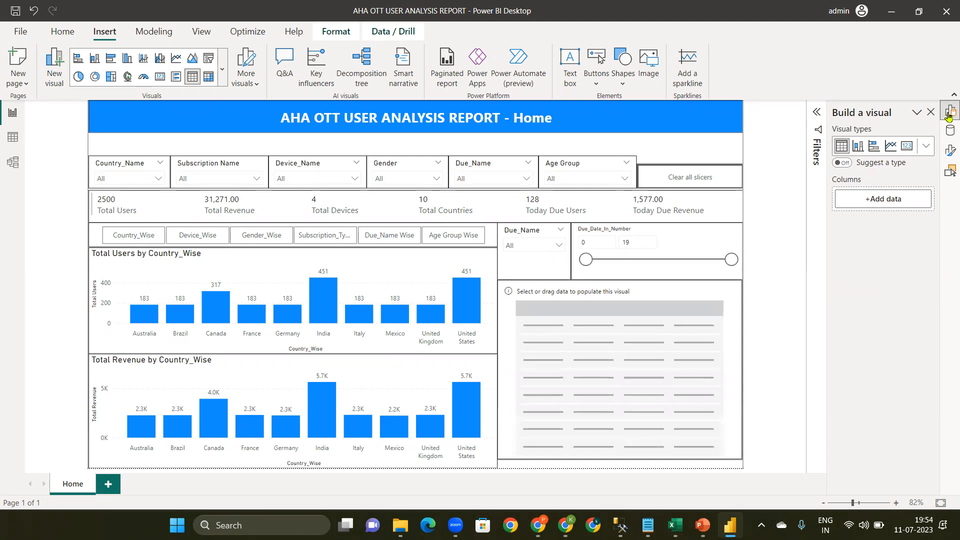
Add the User ID field from the Fact table to the new table visual
left_click(950, 130)
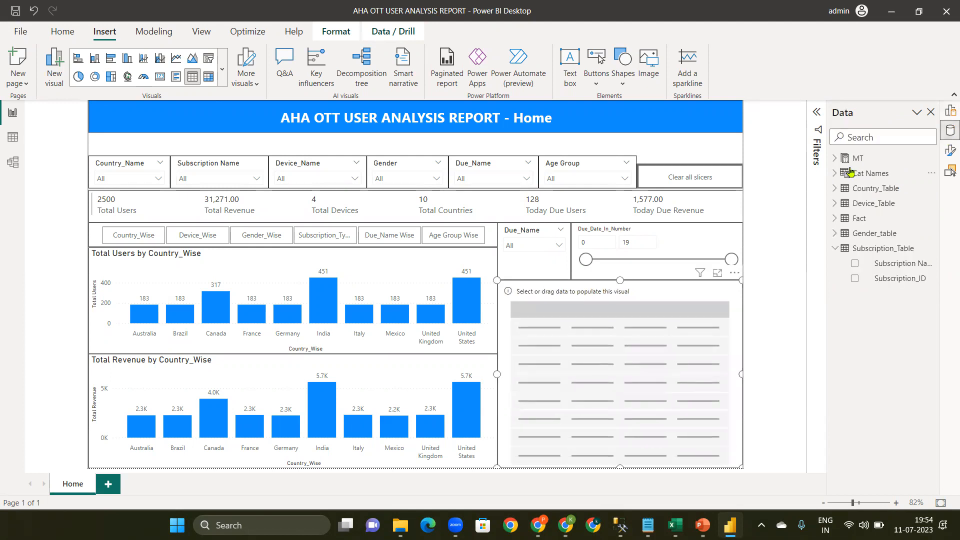
left_click(834, 173)
left_click(834, 173)
left_click(835, 220)
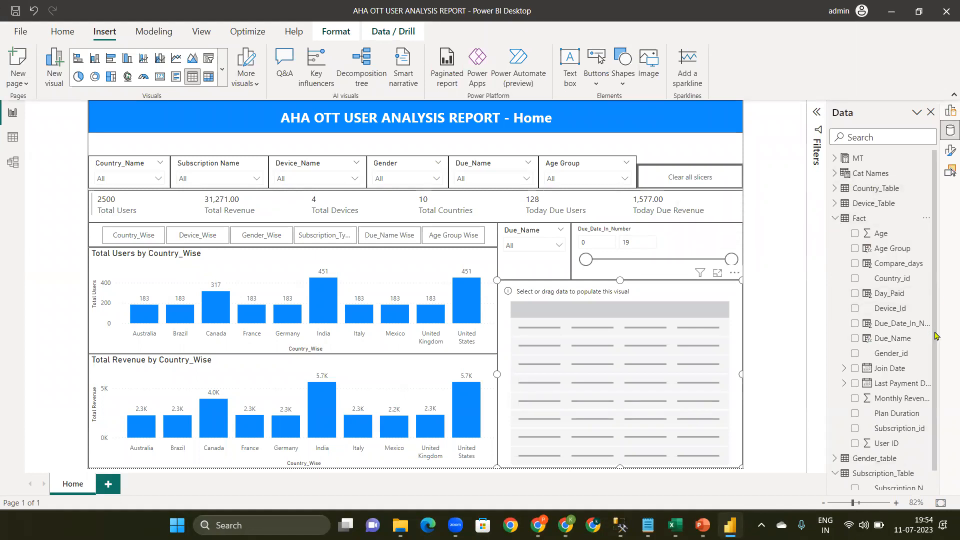
left_click_drag(870, 444, 561, 323)
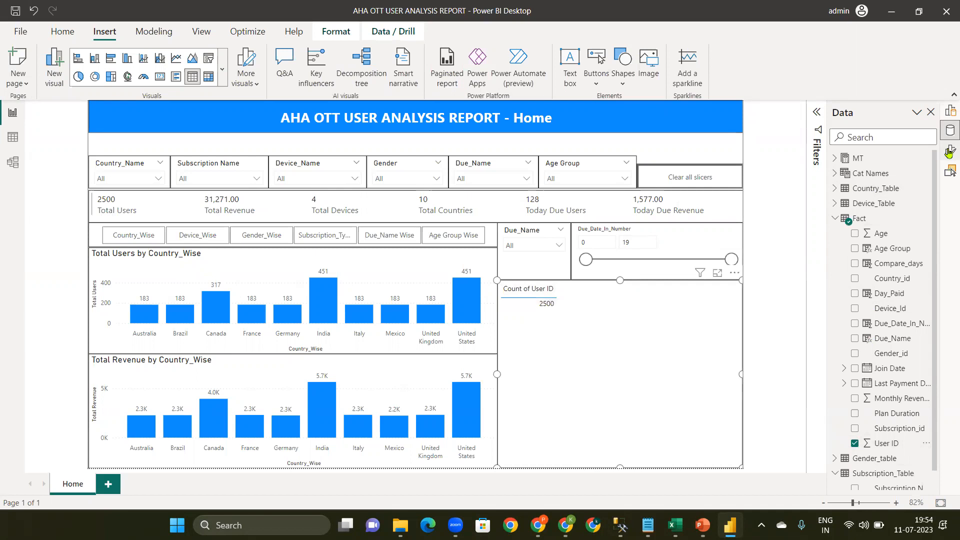
Set the aggregation of the table visual's User ID column to Don't summarize
left_click(950, 113)
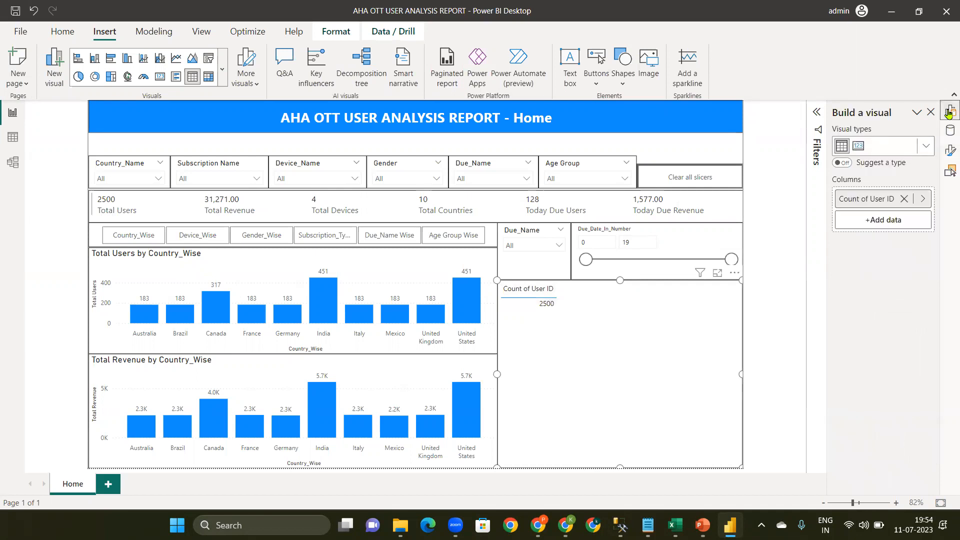
left_click(924, 200)
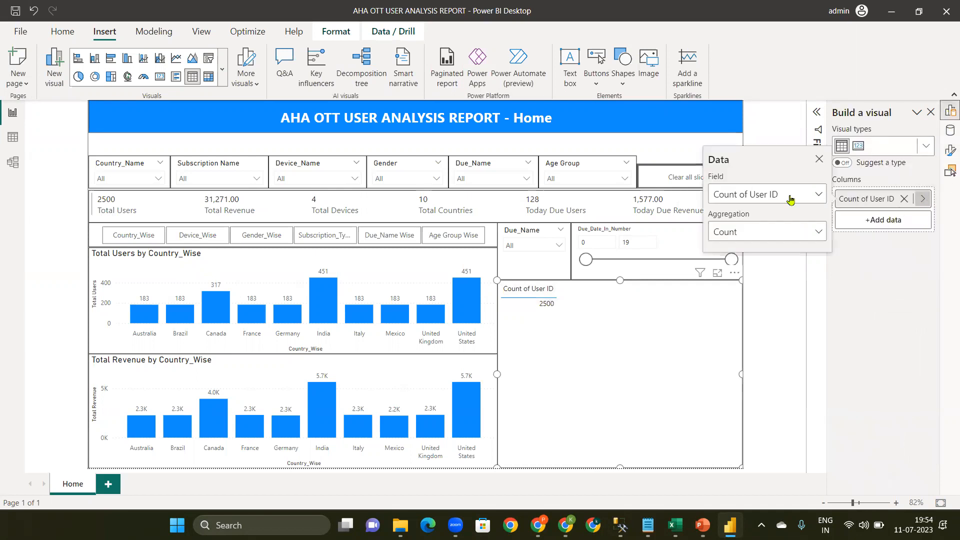
left_click(784, 229)
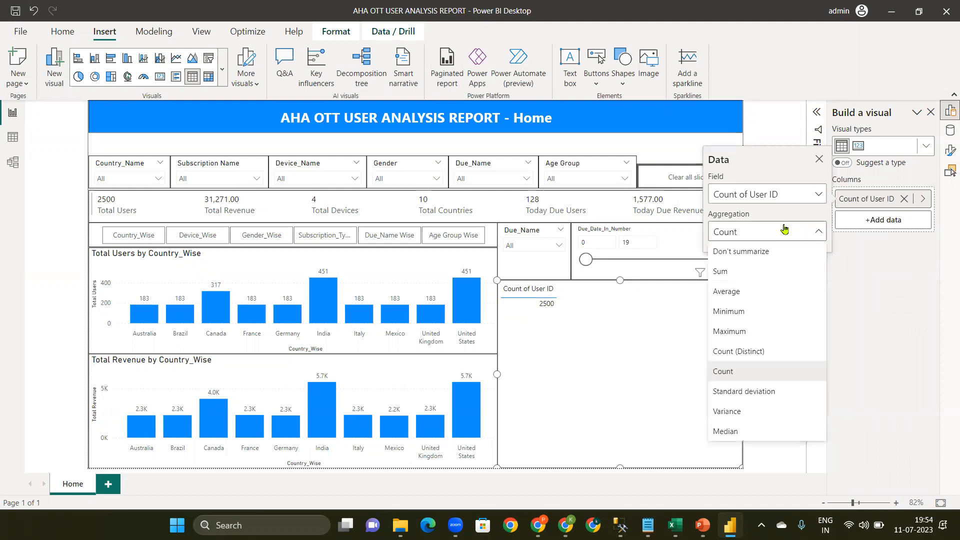
left_click(751, 257)
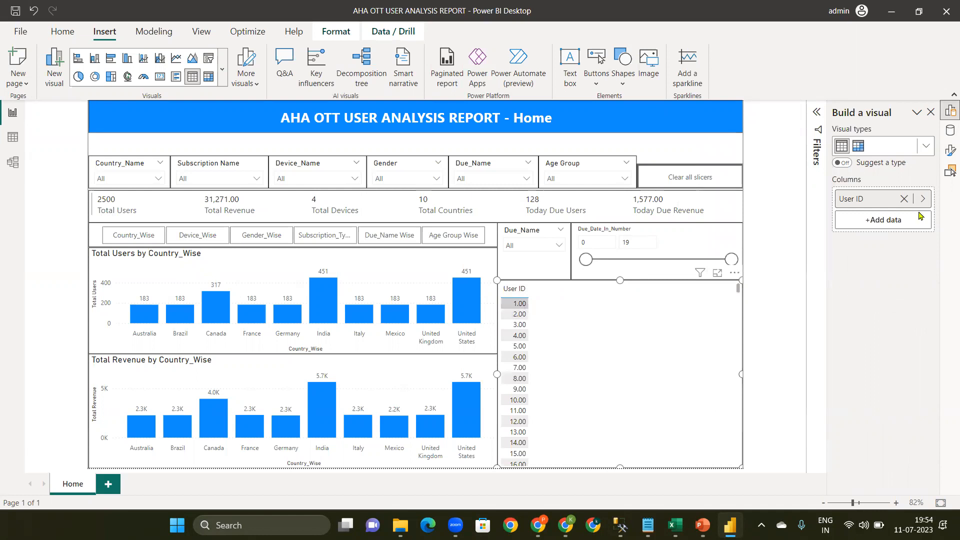
Set the Fact table's User ID column to Don't summarize and change its data type to Whole number
left_click(950, 133)
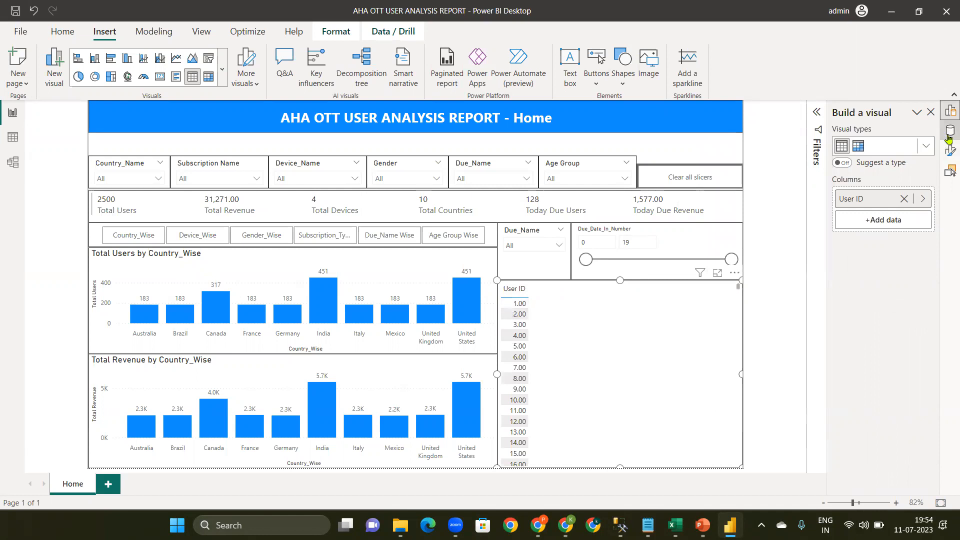
left_click(895, 447)
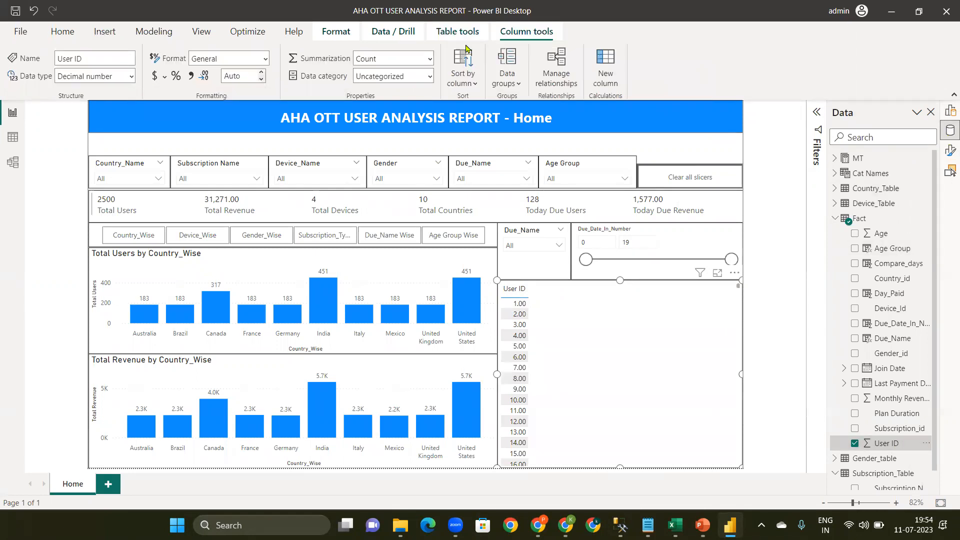
left_click(430, 61)
left_click(385, 79)
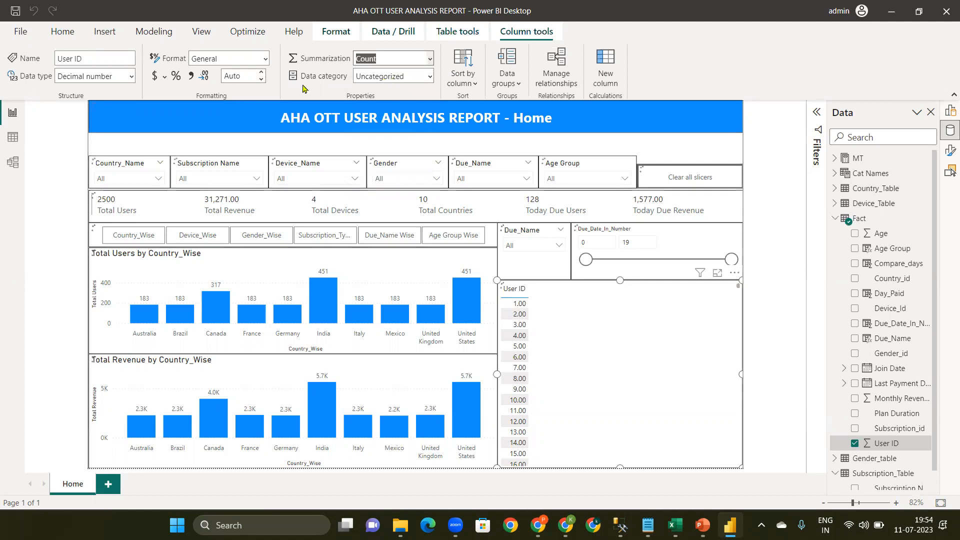
left_click(132, 77)
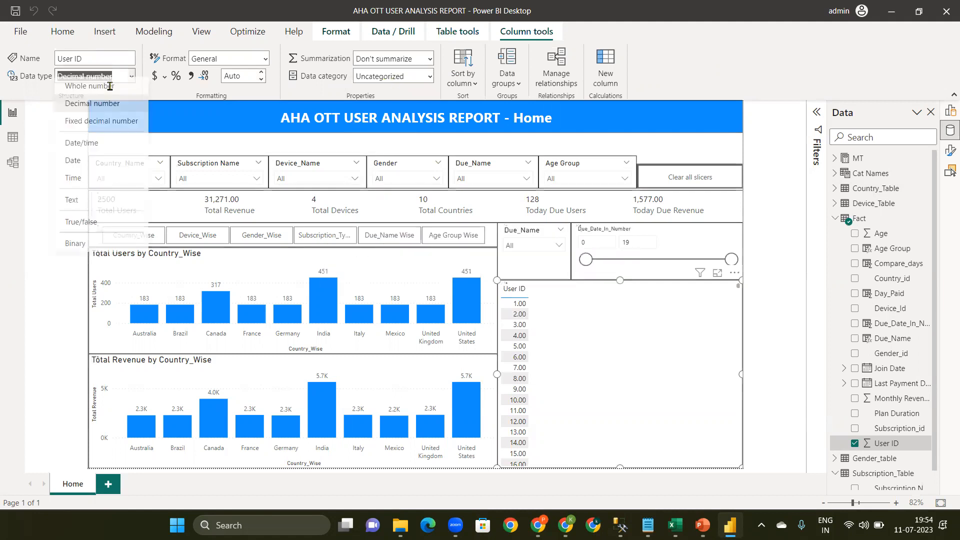
left_click(105, 91)
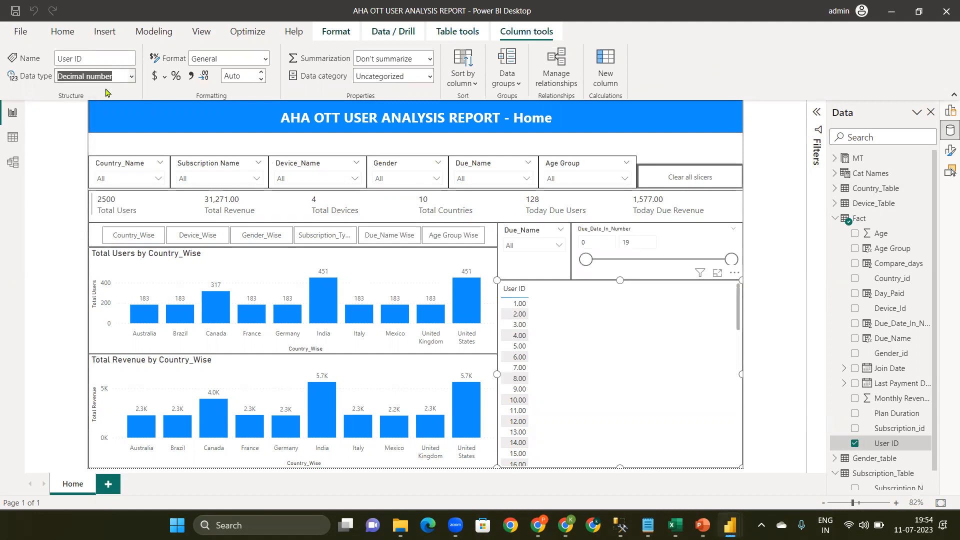
left_click(562, 319)
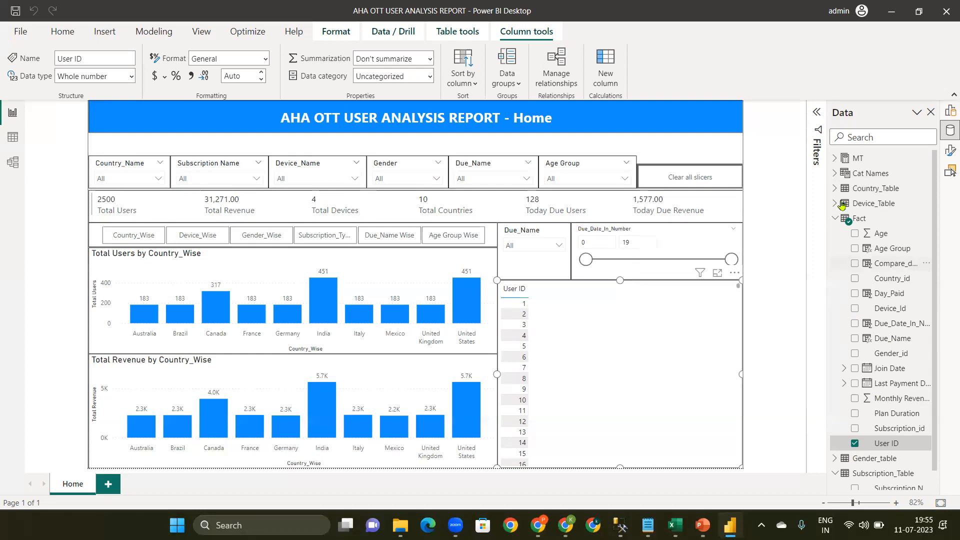
Add the Total Revenue measure from the MT table to the user detail table
left_click(835, 159)
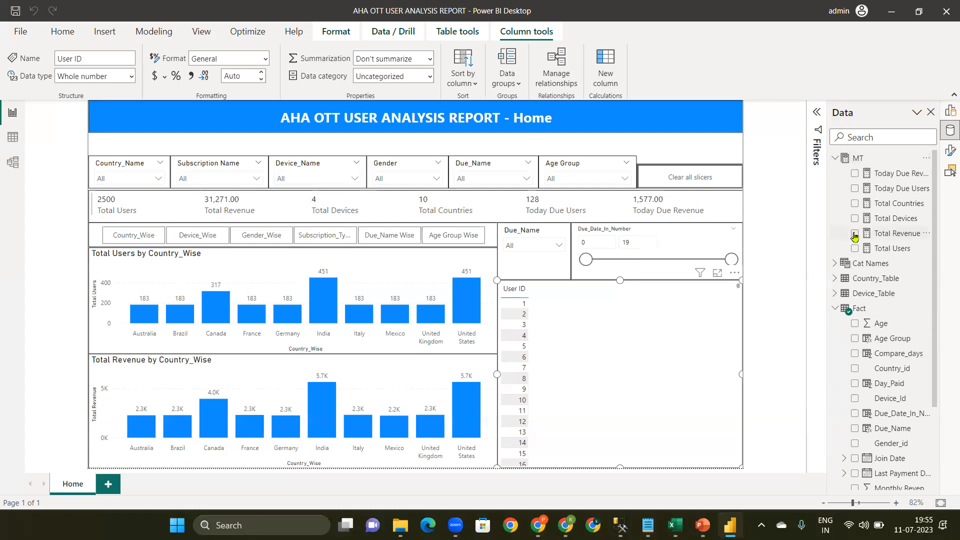
left_click(855, 234)
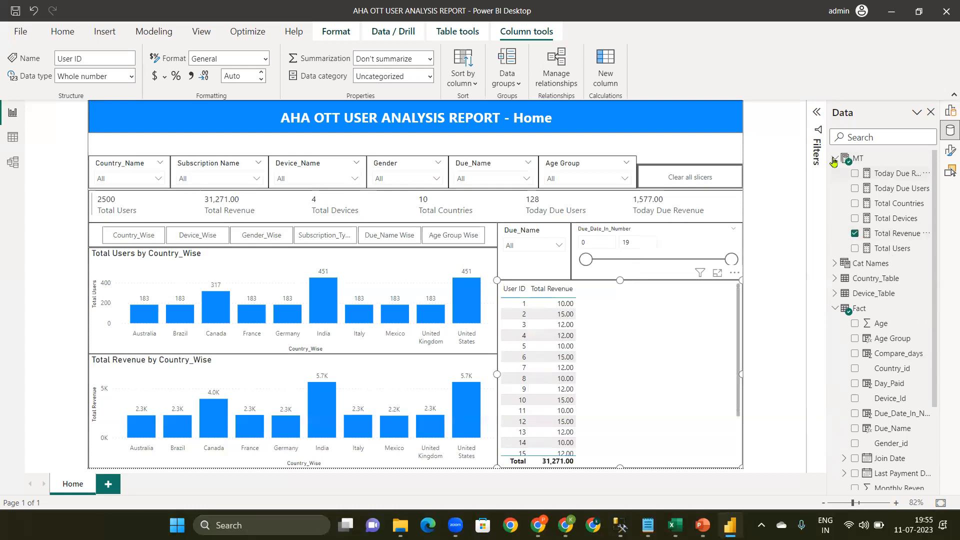
left_click(834, 159)
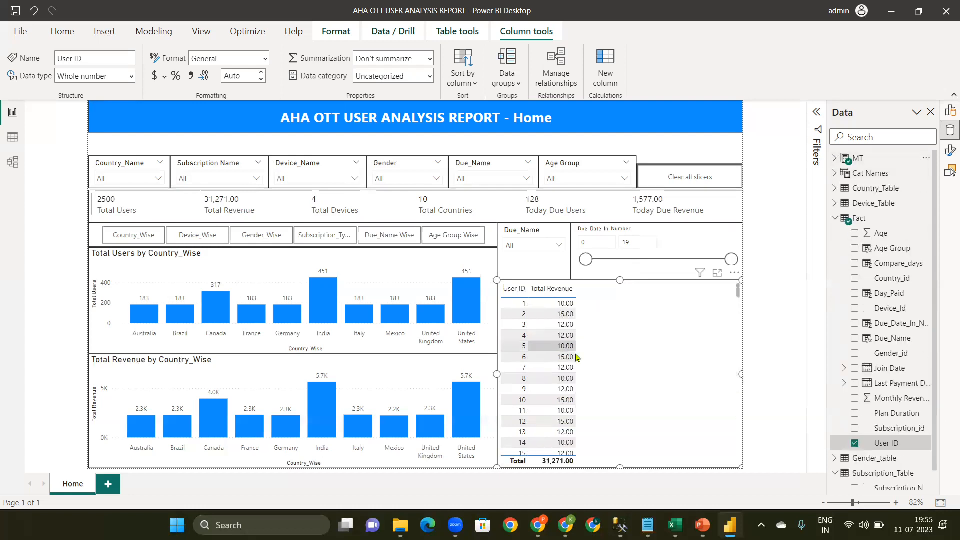
Add the Last Payment Date and Due_Name fields from the Fact table to the user detail table
left_click(856, 369)
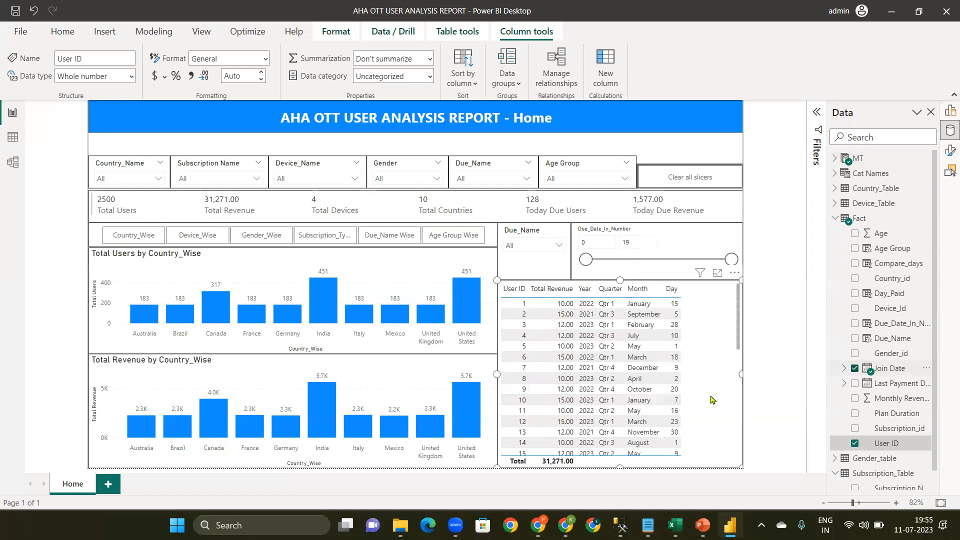
left_click(855, 369)
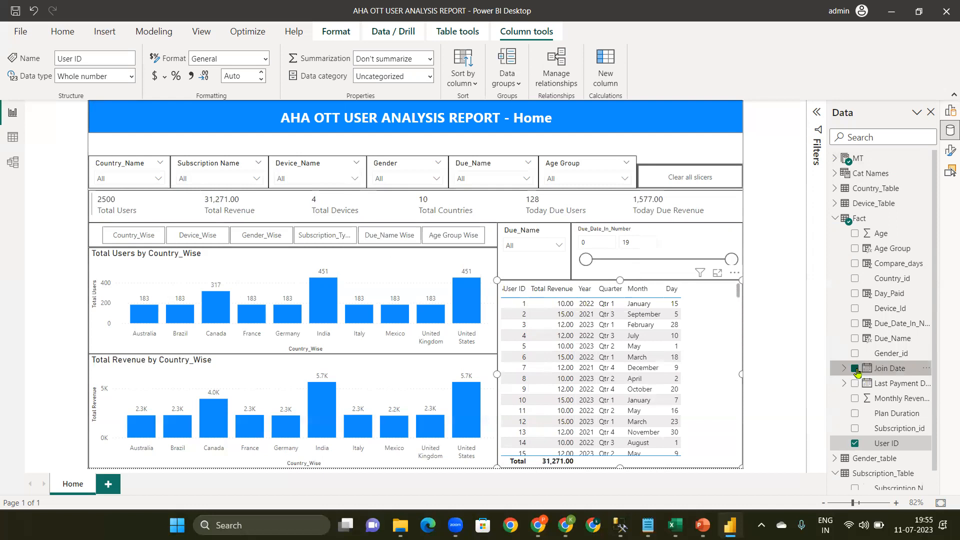
left_click(856, 384)
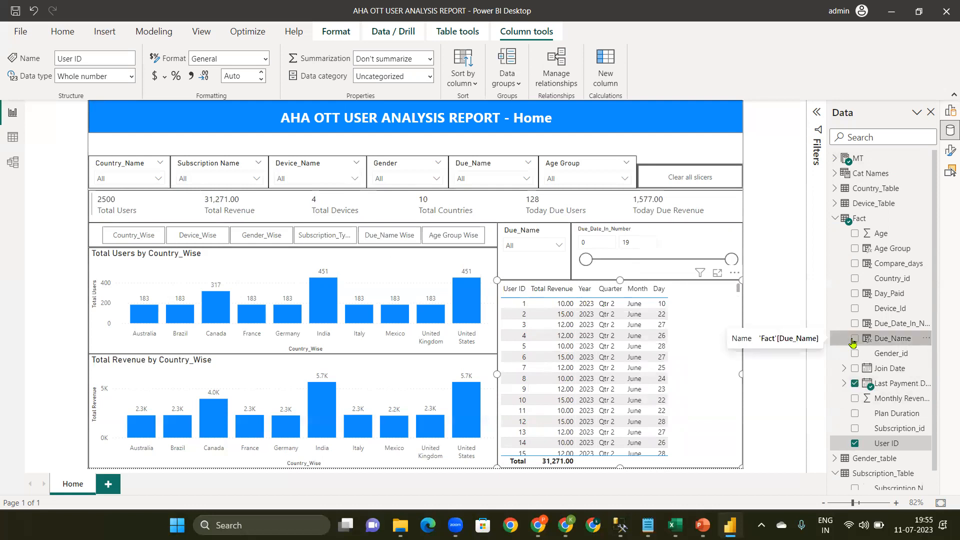
left_click(854, 339)
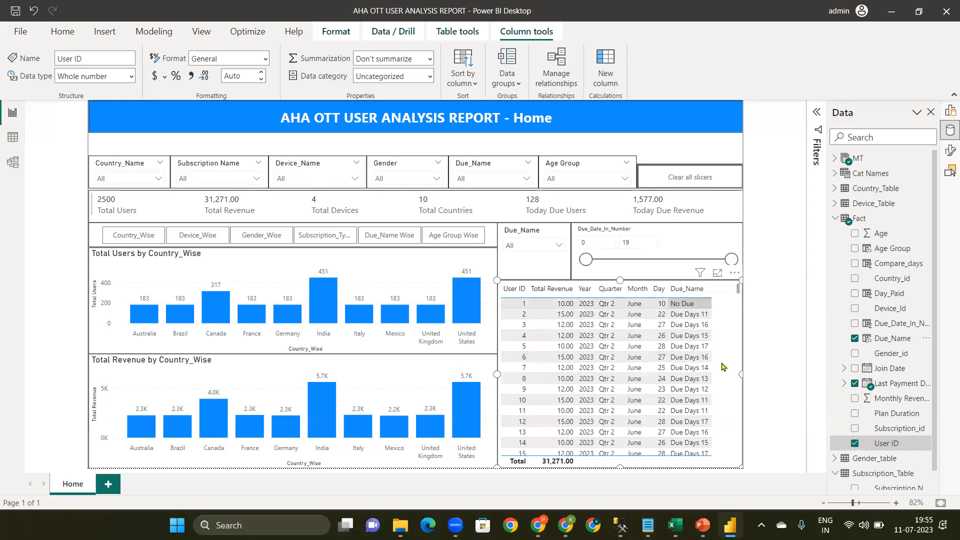
Show Last Payment Date in the user detail table as a plain date instead of a date hierarchy
left_click(945, 114)
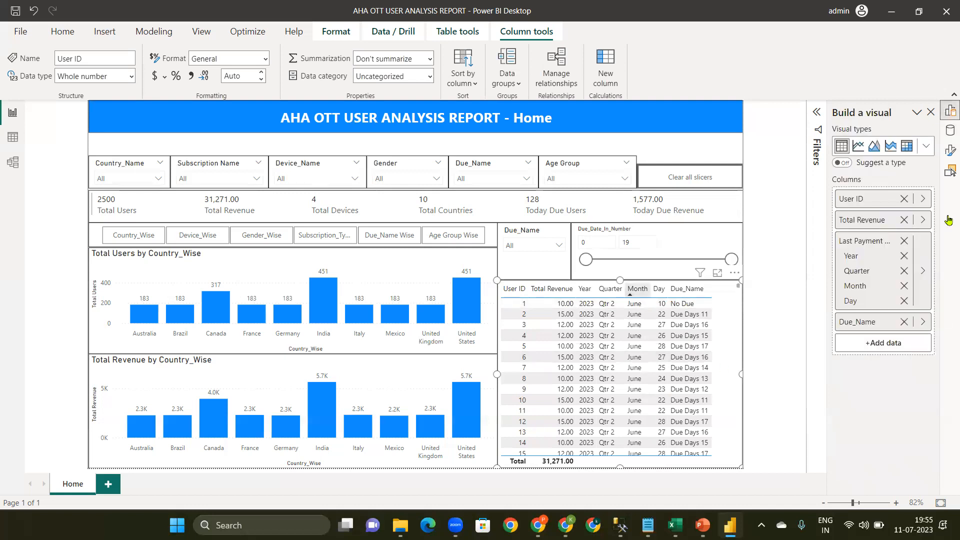
right_click(881, 243)
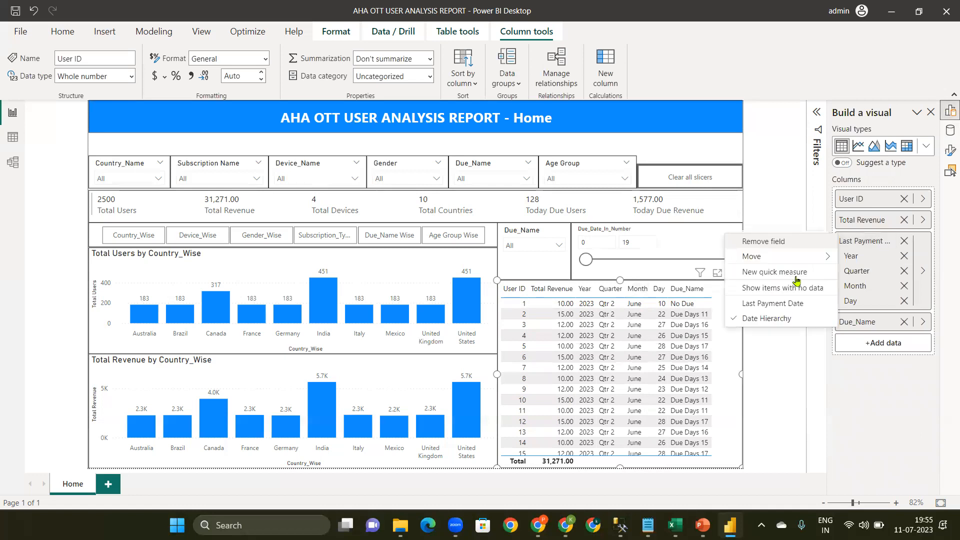
left_click(776, 303)
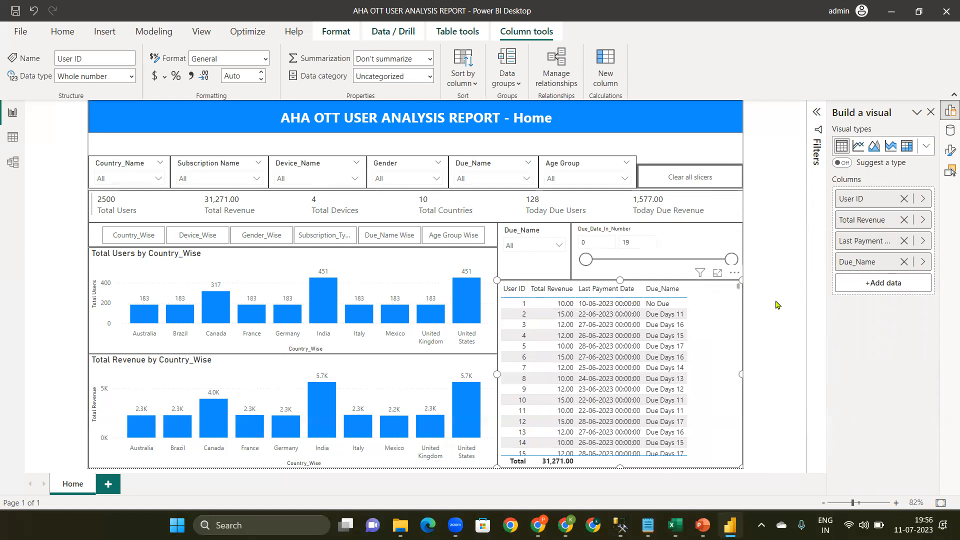
Filter the report to No Due with the compact Due_Name slicer above the user detail table
left_click(523, 250)
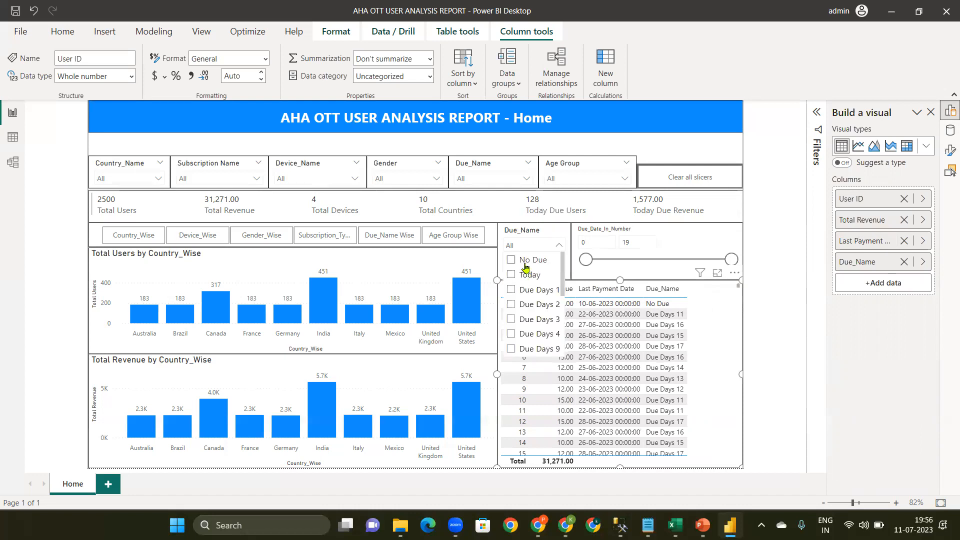
left_click(525, 262)
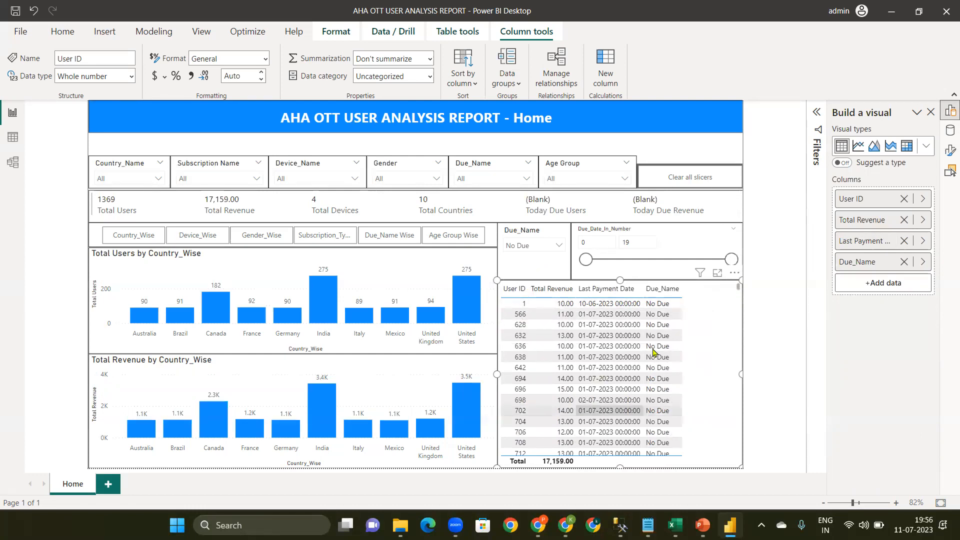
Filter the report by Due_Name values Today, Due Days 1 and Due Days 2 in turn, and clear the selection
left_click(532, 246)
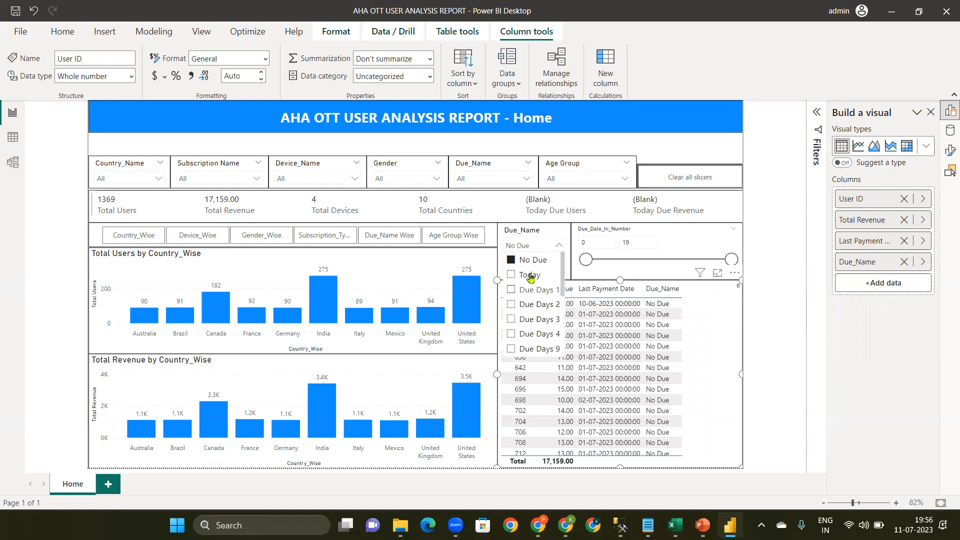
left_click(531, 276)
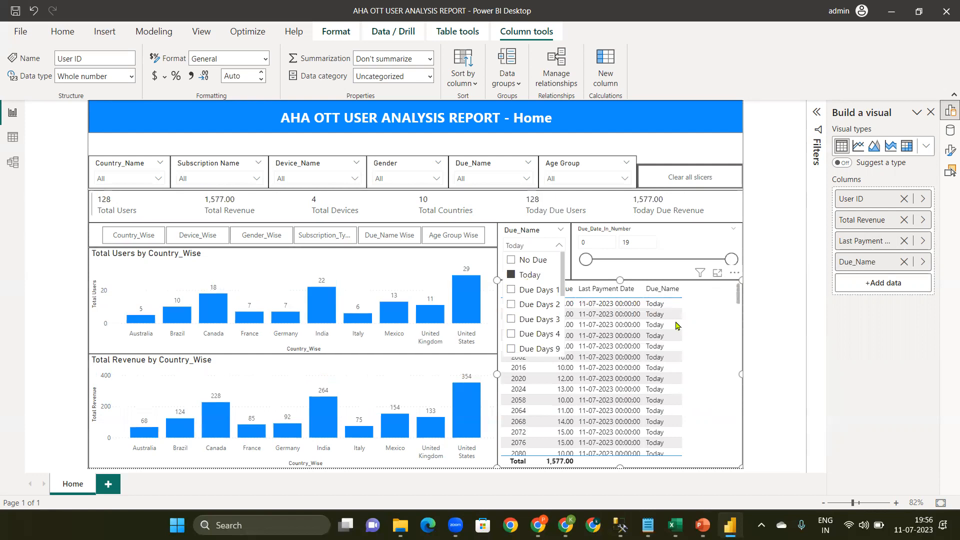
left_click(528, 244)
left_click(522, 295)
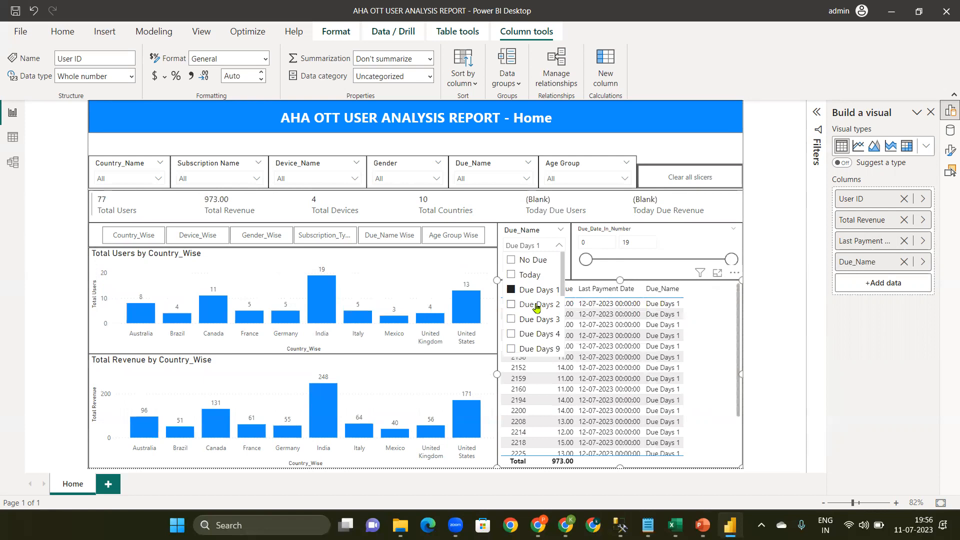
left_click(536, 305)
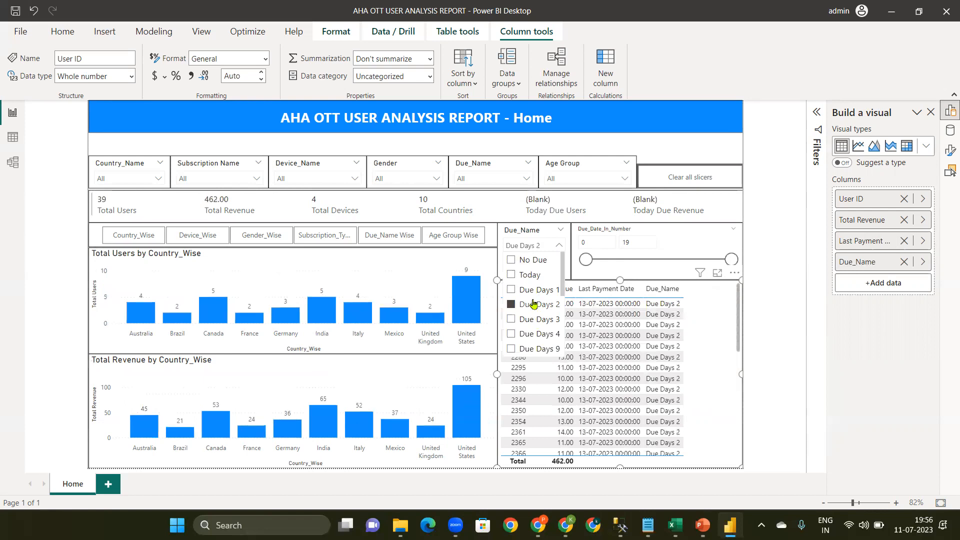
left_click(534, 303)
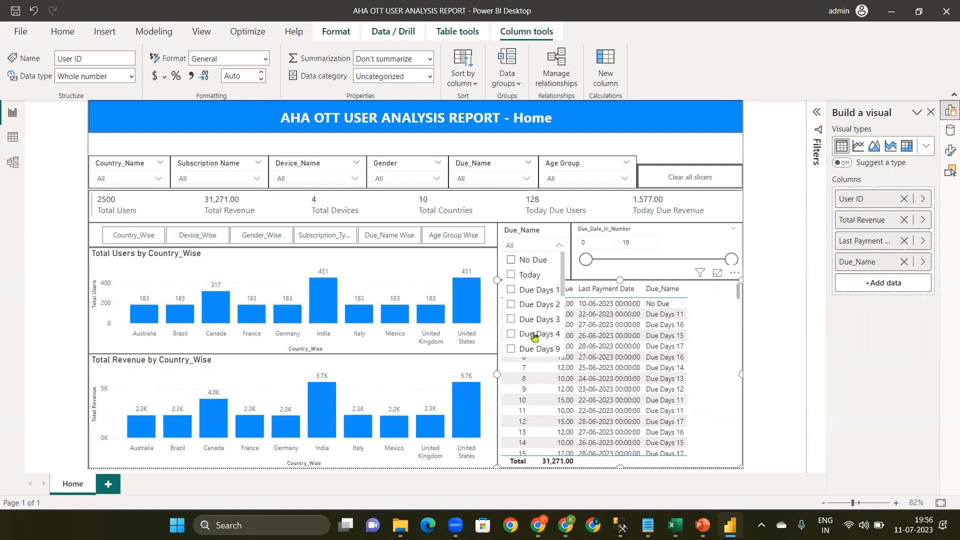
Enable the "Select all" option for the Due_Name slicer above the user table
left_click(536, 233)
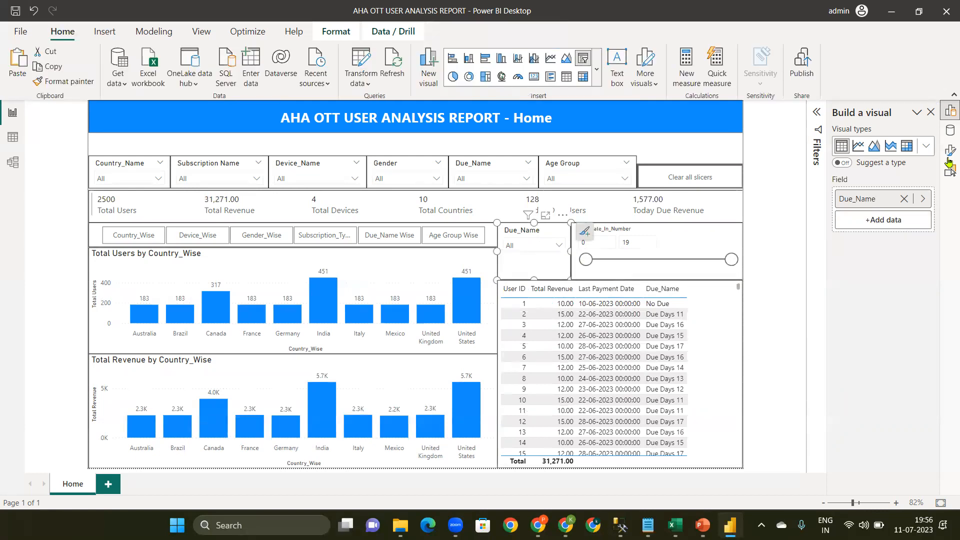
left_click(950, 150)
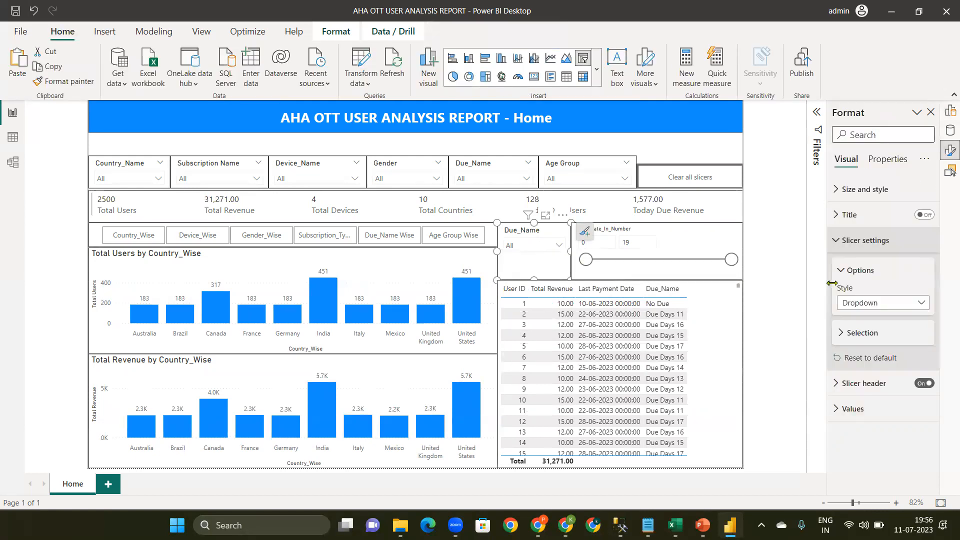
left_click(860, 270)
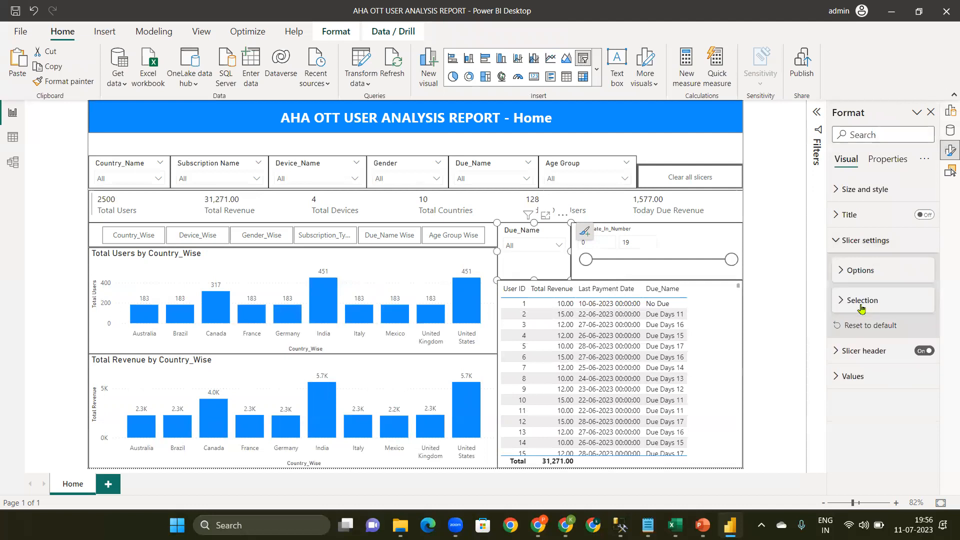
left_click(862, 300)
left_click(919, 354)
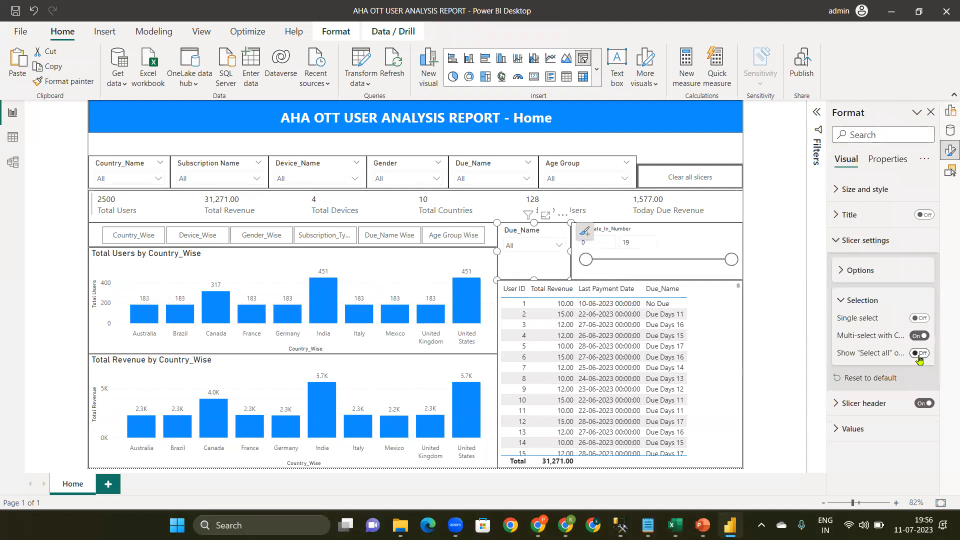
Try filtering the report by No Due and Today together in the Due_Name slicer above the table, and clear the selection
left_click(544, 247)
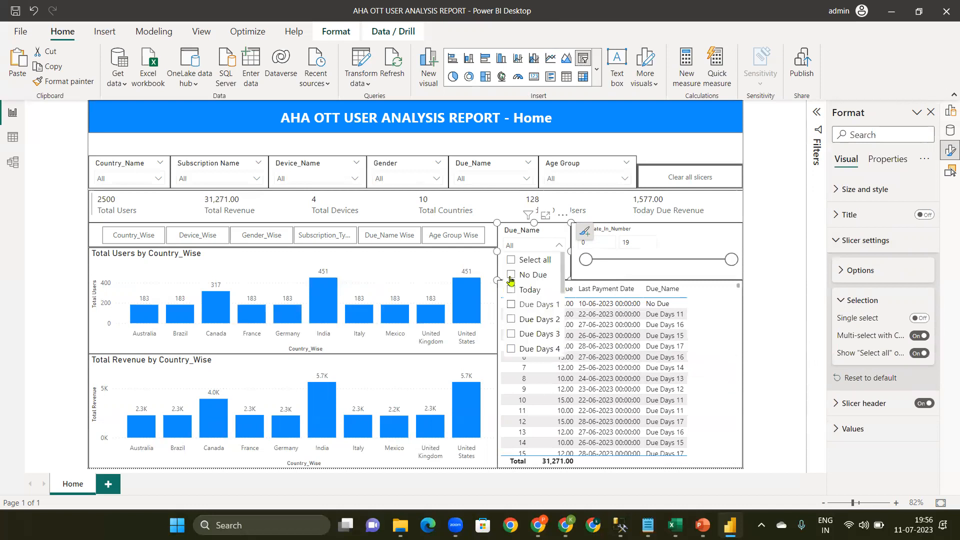
left_click(511, 275)
left_click(511, 290)
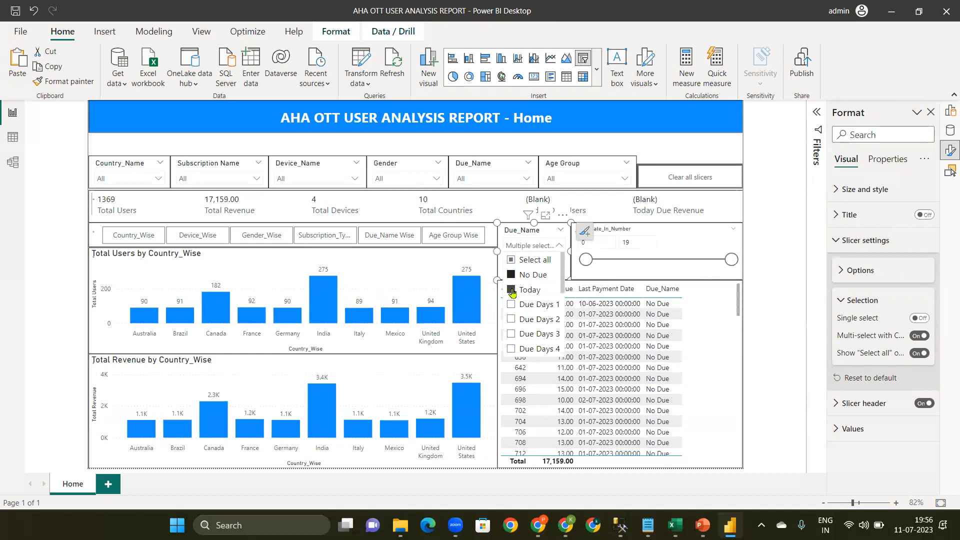
left_click(550, 232)
left_click(550, 233)
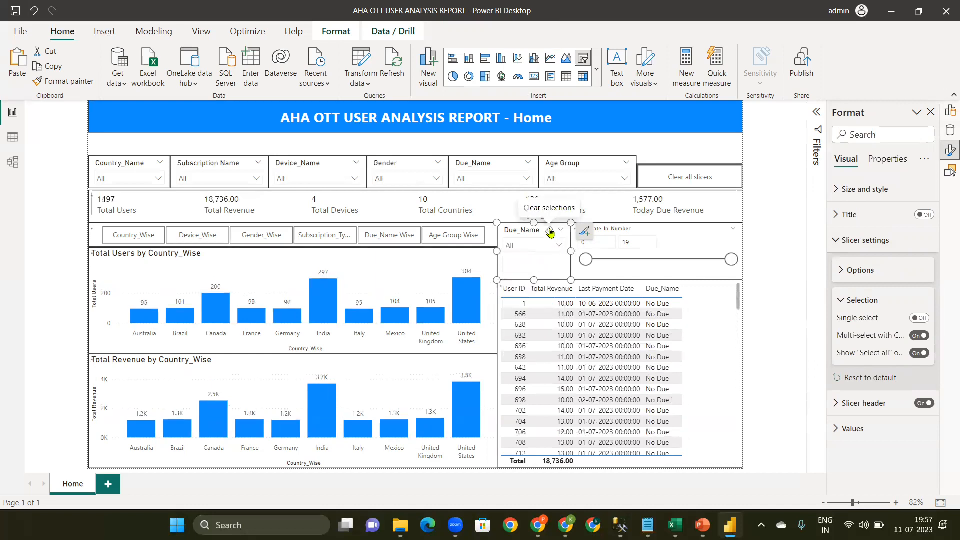
Try filtering the report by Today and Due Days 1 together in the same Due_Name slicer, and clear it
left_click(528, 247)
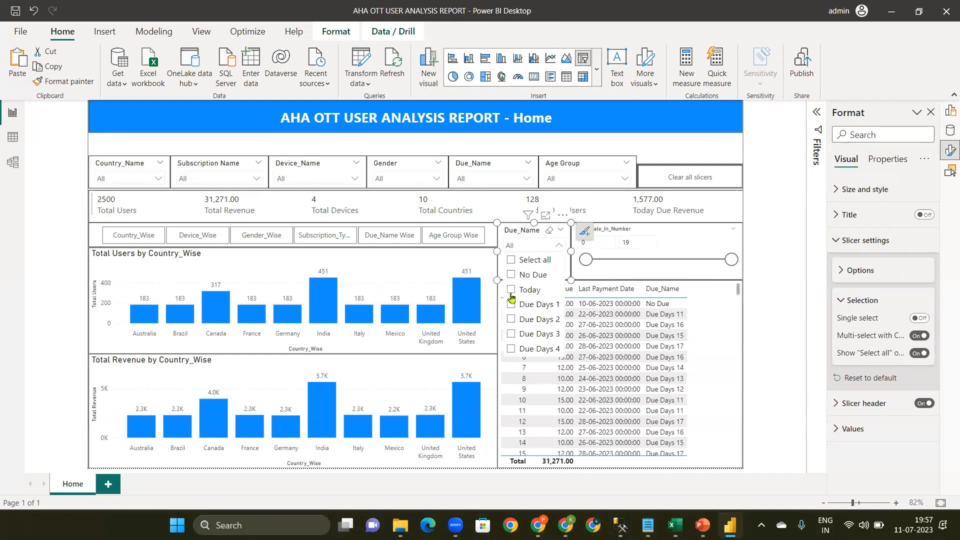
left_click(510, 292)
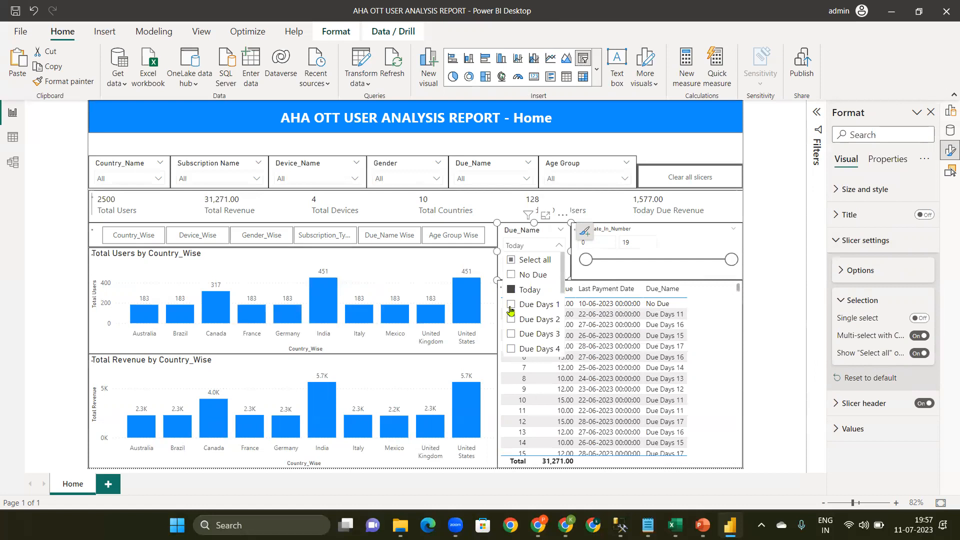
left_click(511, 306)
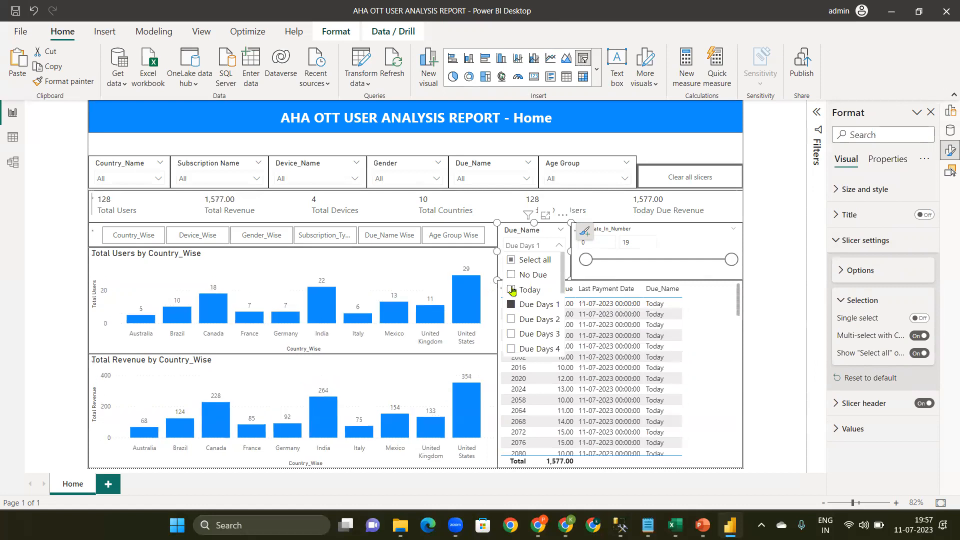
left_click(511, 290, "ctrl")
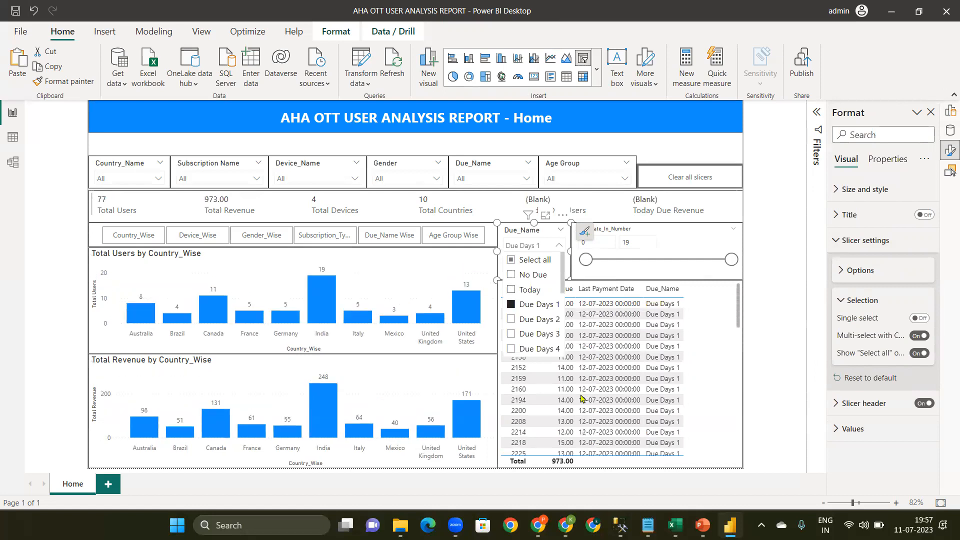
left_click(683, 220)
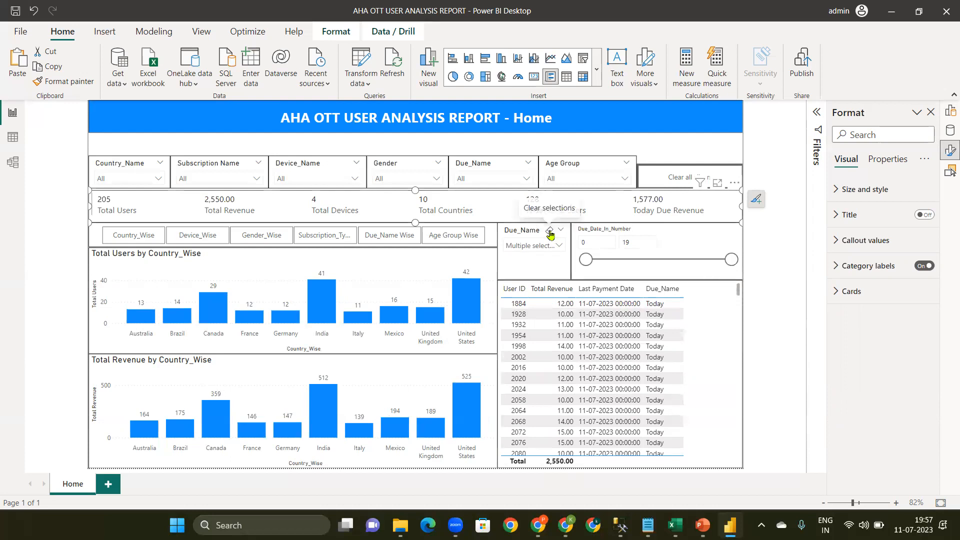
left_click(550, 234)
Try the Due_Date_In_Number range slicer with a range of 1 to 4, and reset it to the full range
left_click(634, 271)
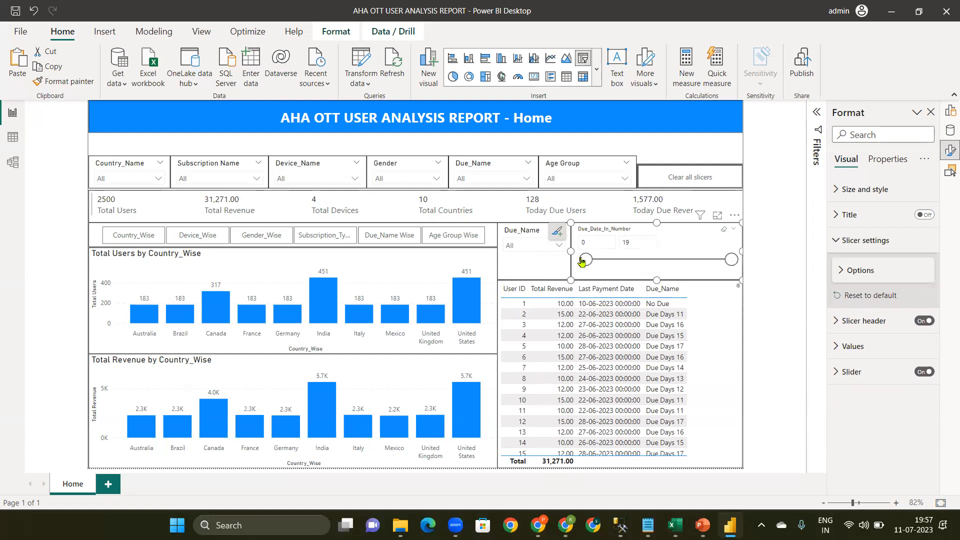
left_click_drag(589, 263, 595, 261)
left_click(645, 261)
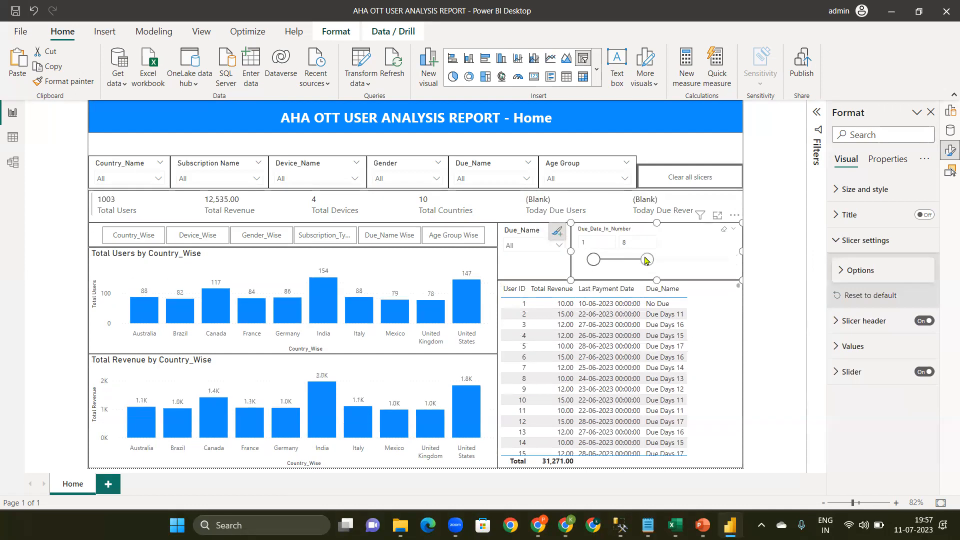
left_click(619, 260)
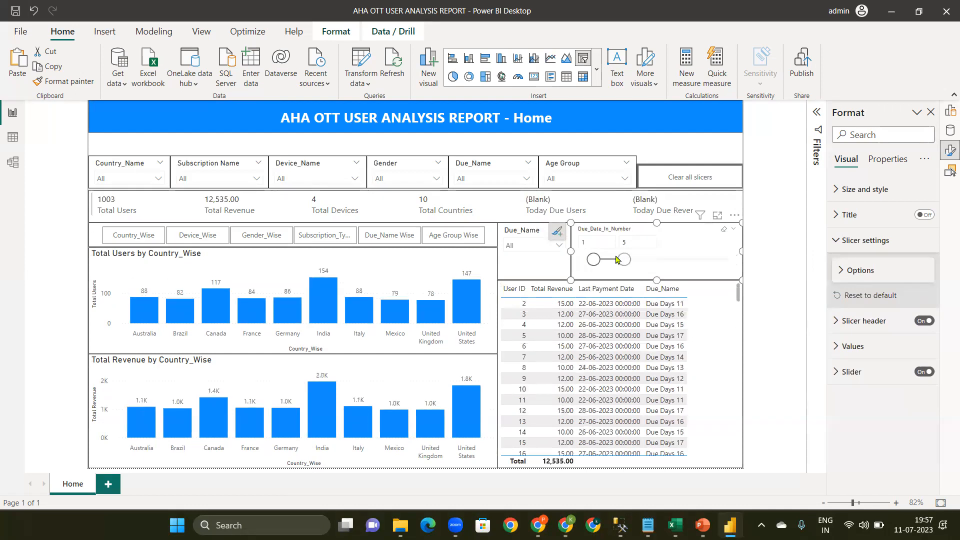
left_click(616, 259)
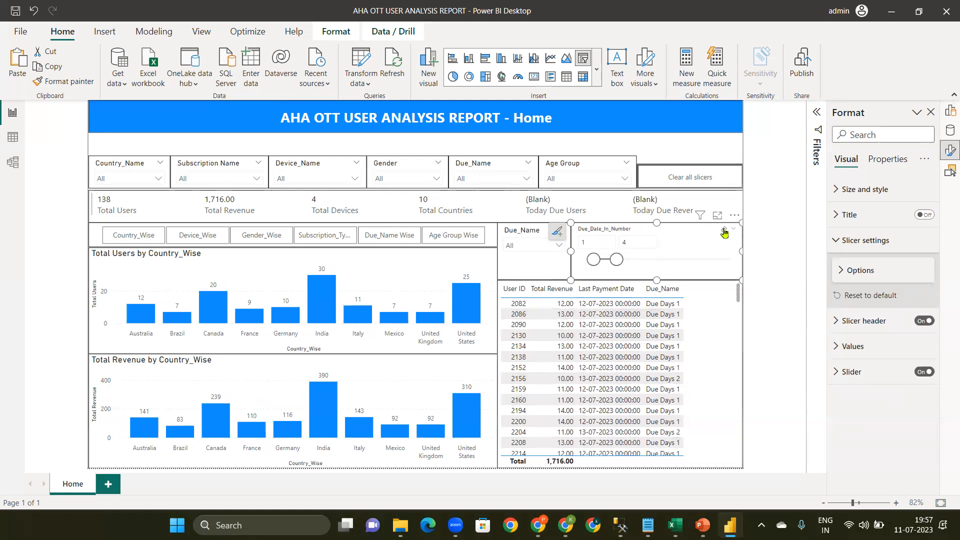
left_click(723, 231)
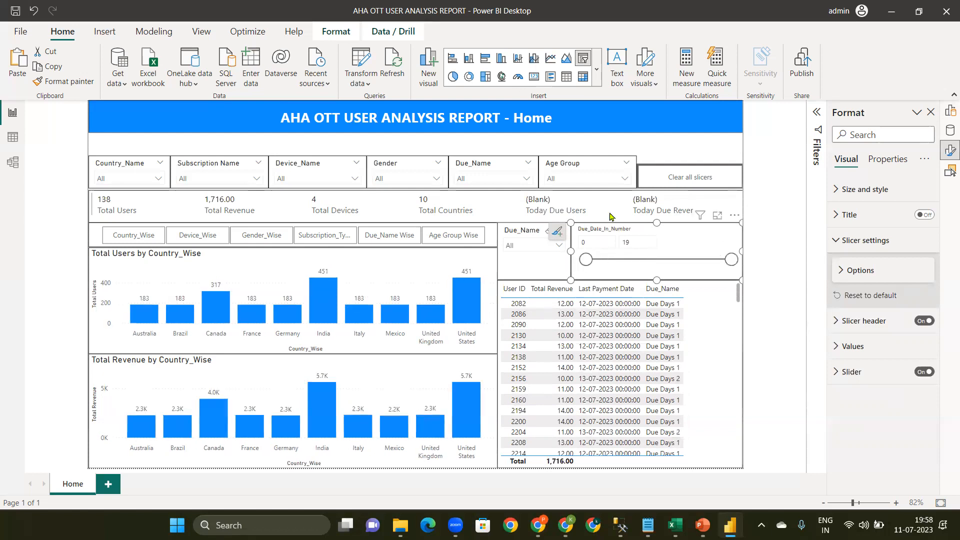
Check the sample Home page layout on the Task_1 sheet in Excel and return to the Power BI report
left_click(652, 148)
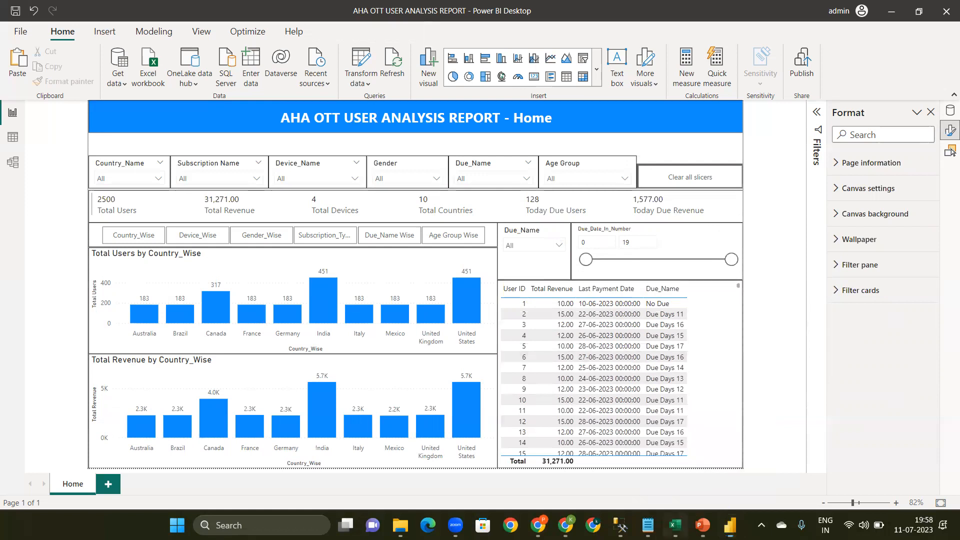
key("alt+Tab")
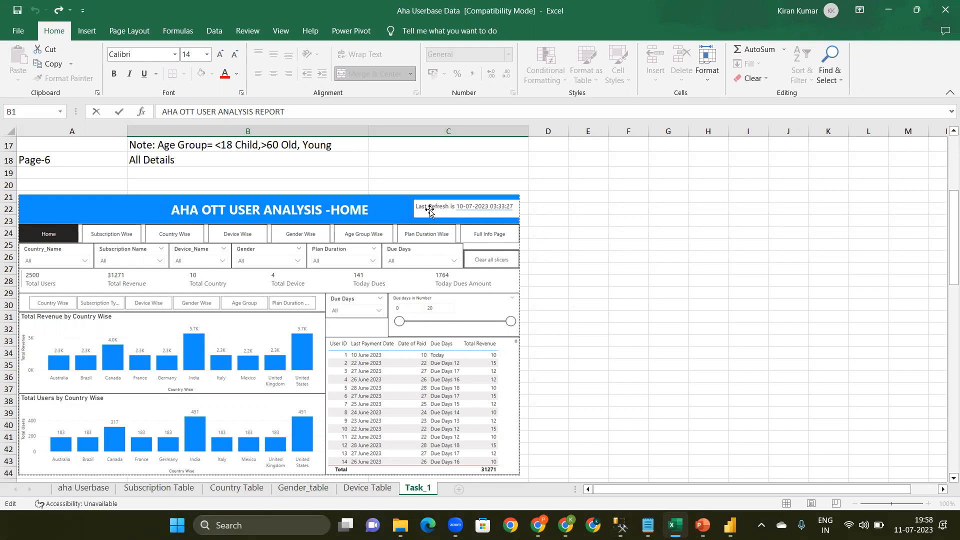
left_click(730, 525)
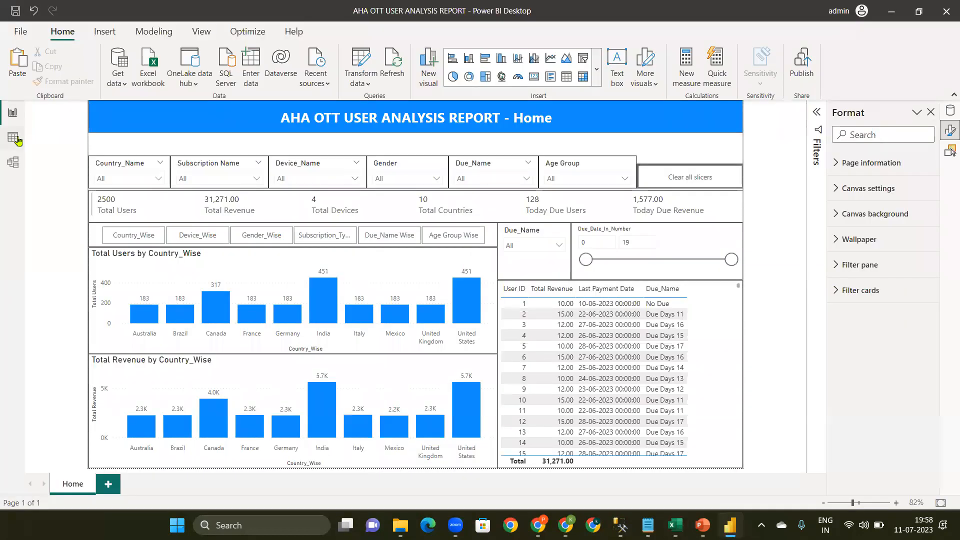
Open the data of the Fact table and add a new calculated column to it
left_click(17, 140)
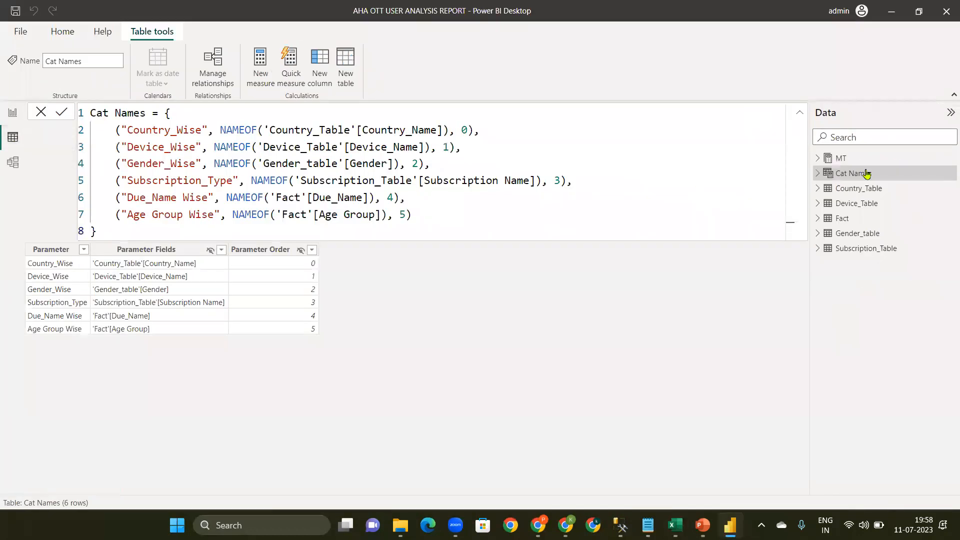
left_click(849, 219)
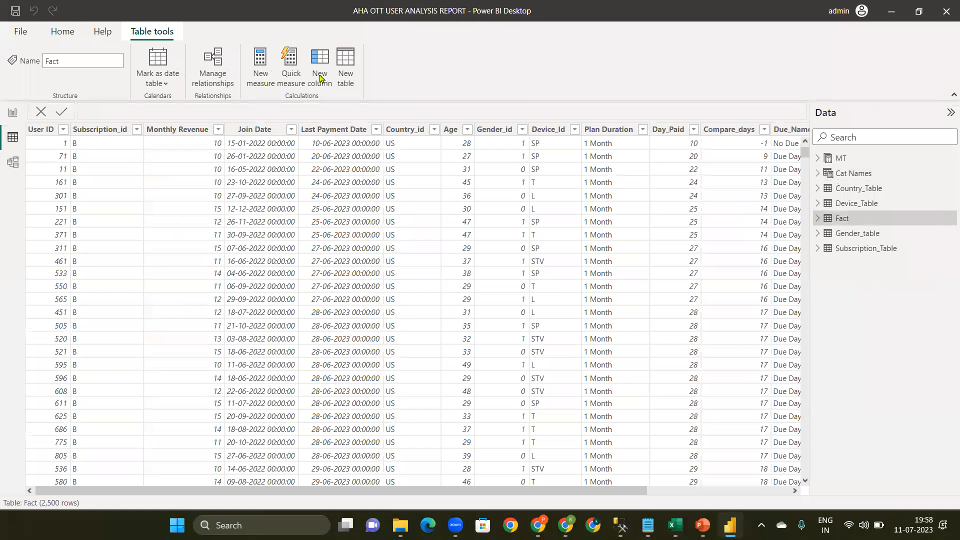
left_click(320, 75)
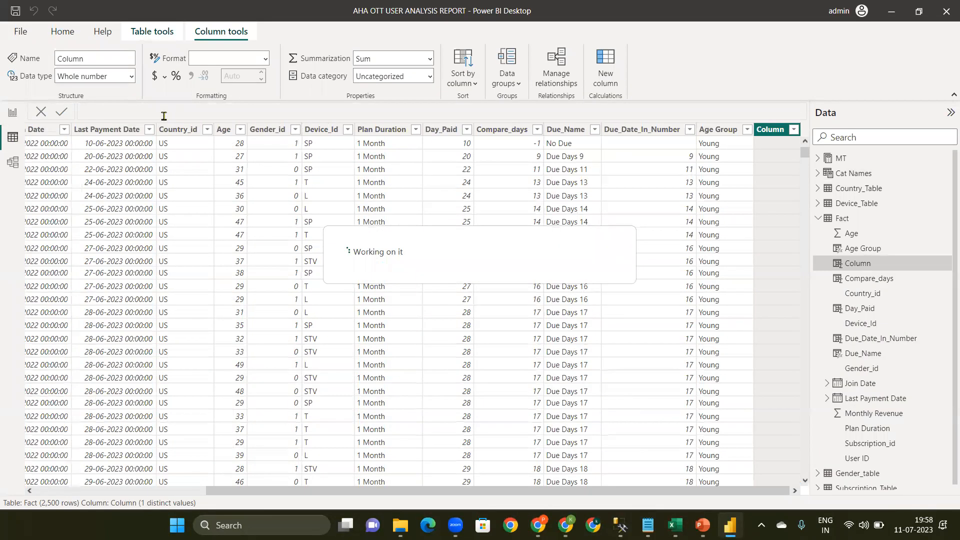
Define the new Fact table column as Last Refresh Date Time = NOW()
key("BackSpace")
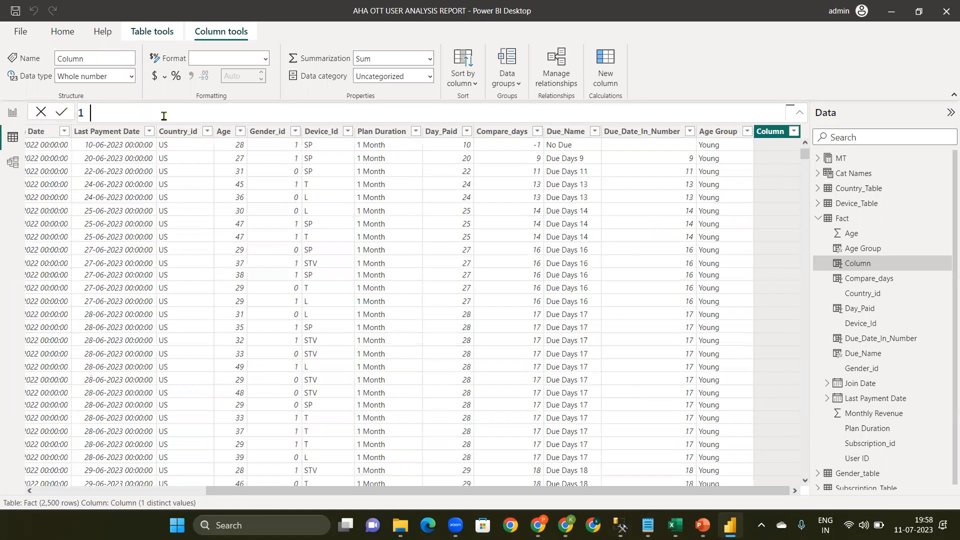
type("Last Re")
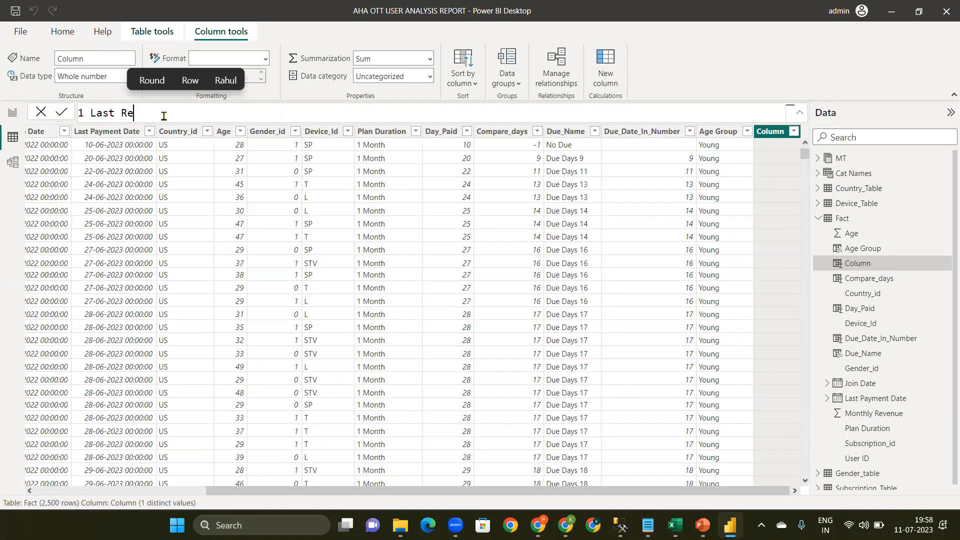
type("fresh")
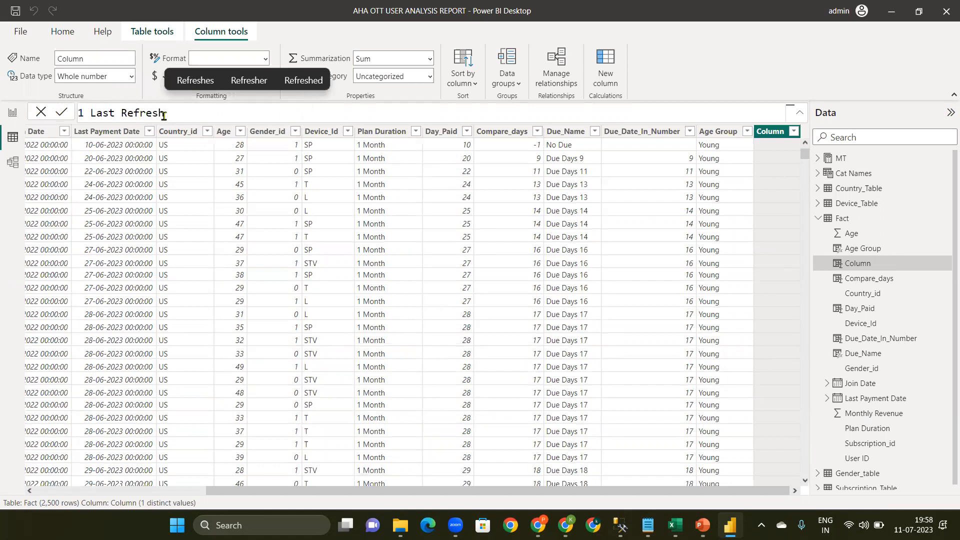
type(" =")
key("BackSpace")
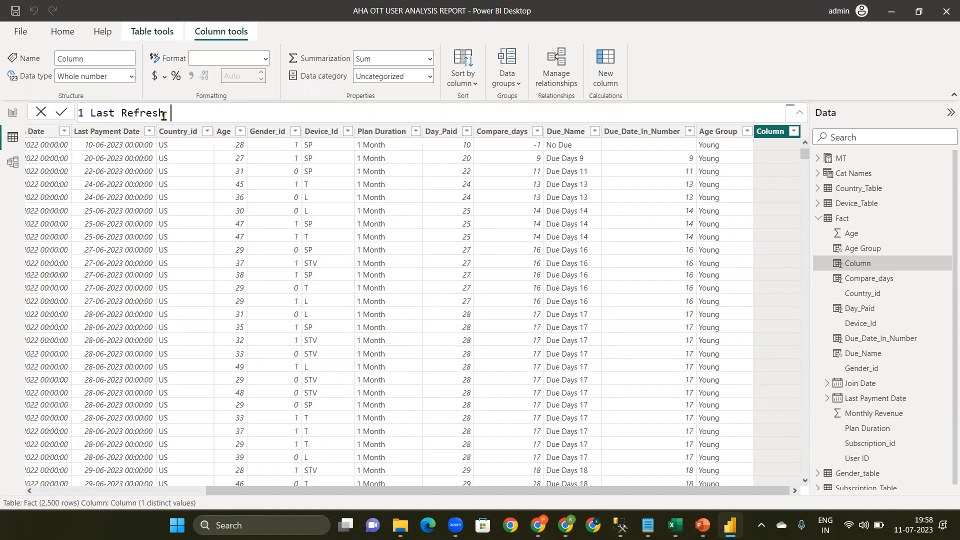
type("Date =")
key("BackSpace")
type("time")
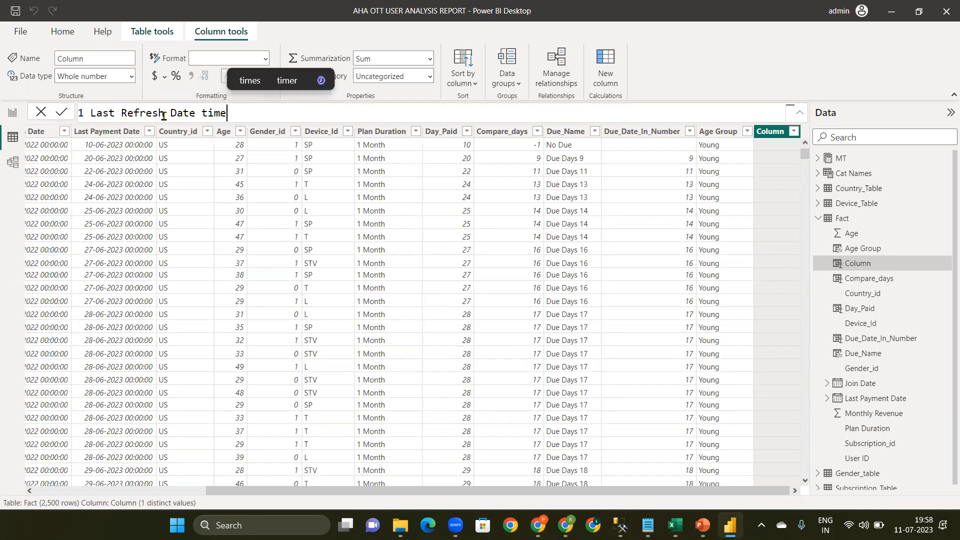
key("BackSpace")
key("BackSpace")
key("BackSpace")
key("BackSpace")
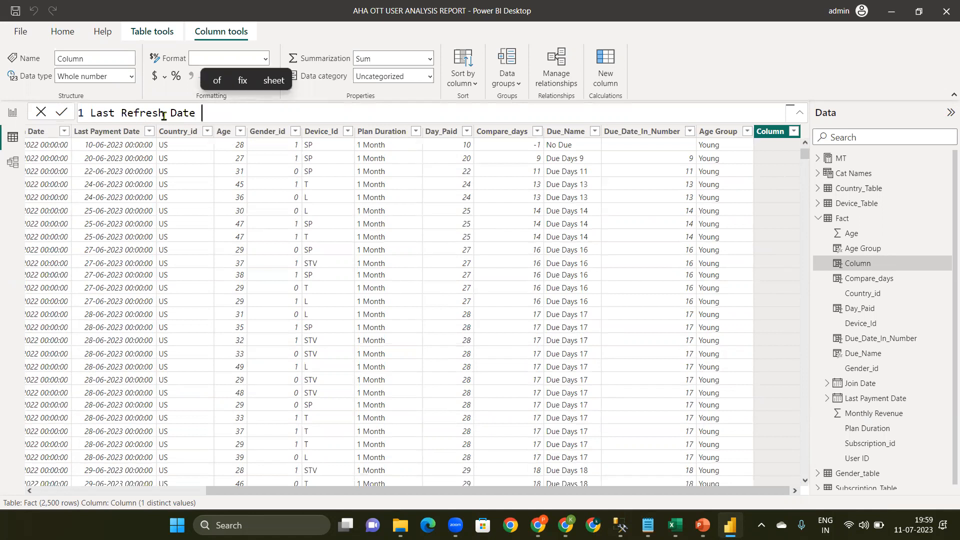
type("Time")
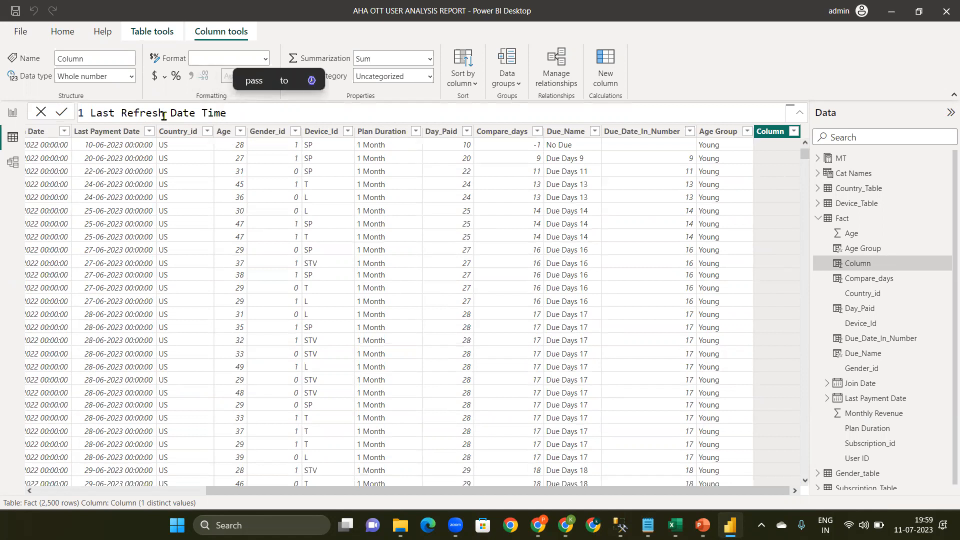
type(" = [")
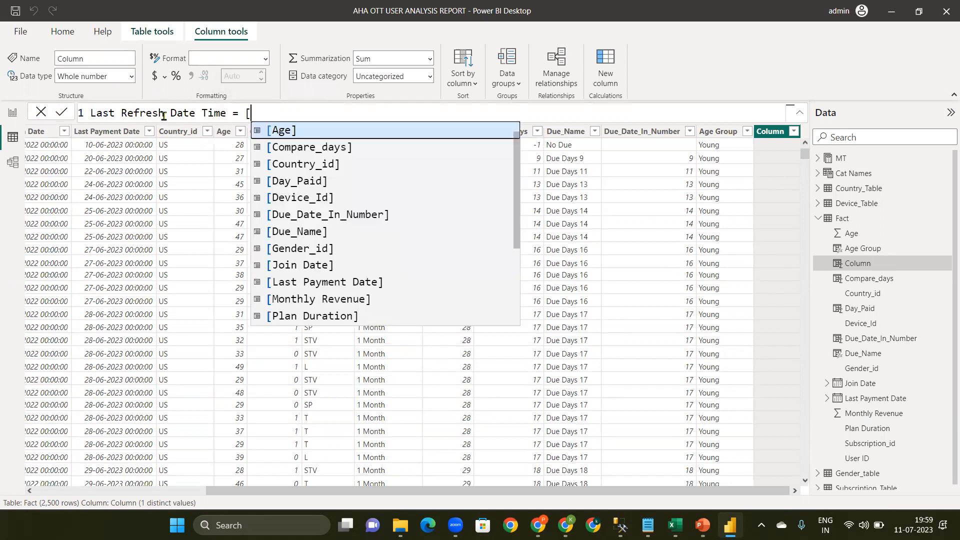
key("BackSpace")
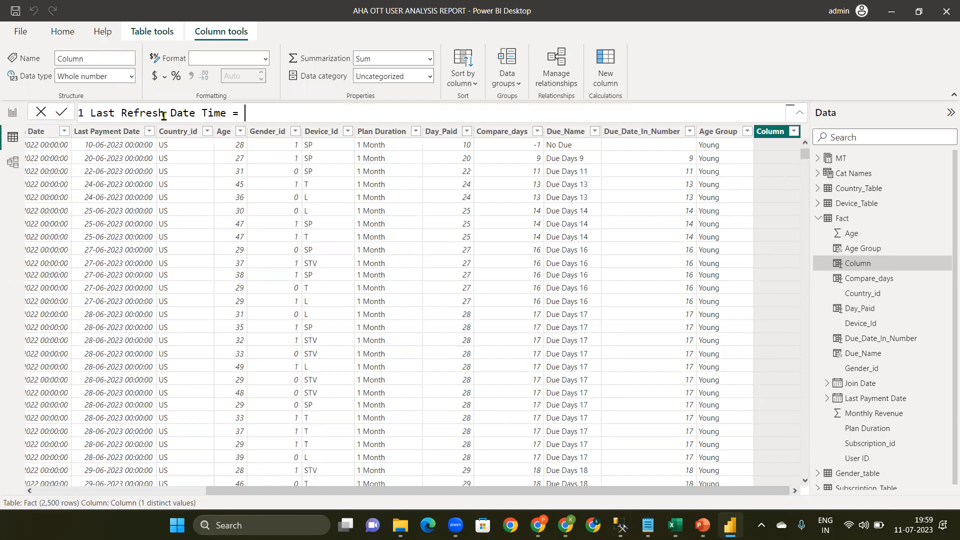
type("NOW()")
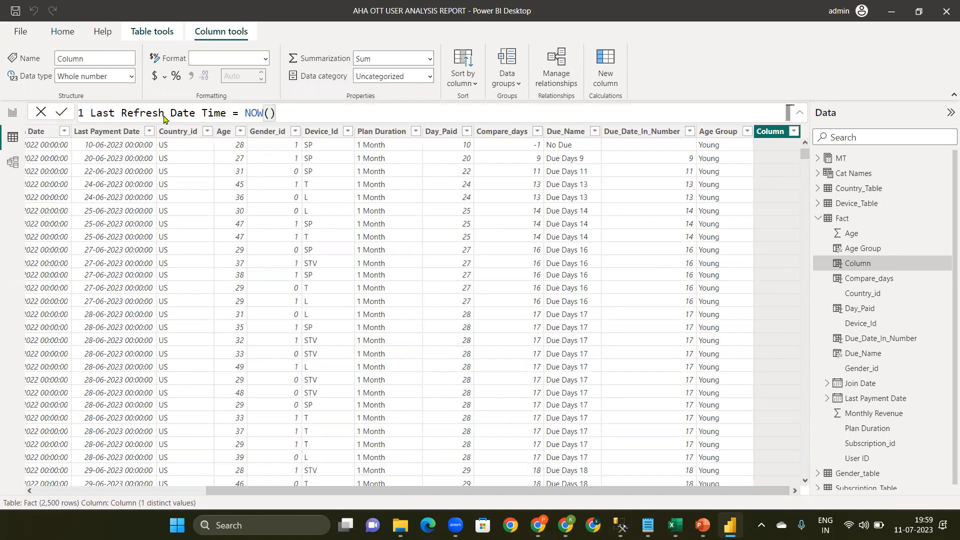
key("Return")
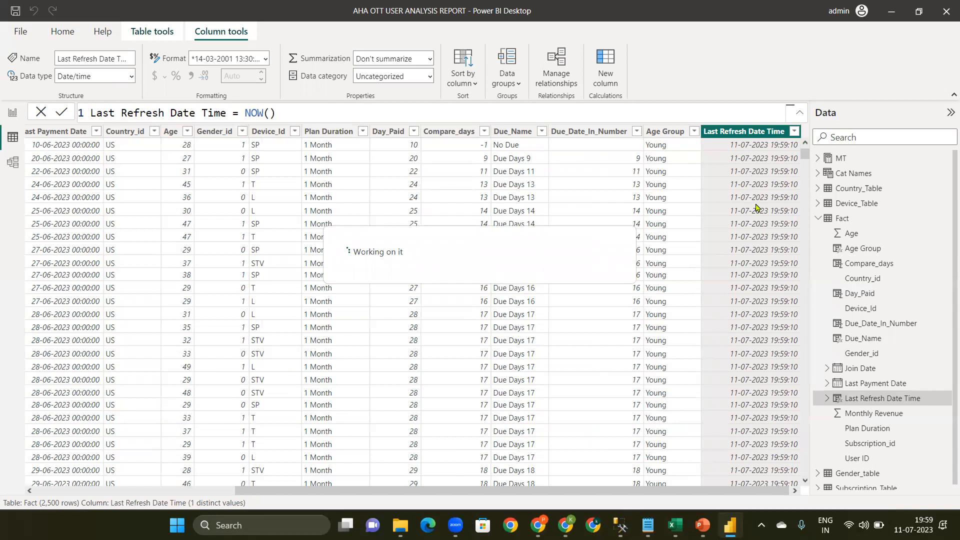
Insert a text box on the Home report page and fit it over the right end of the blue title banner
left_click(14, 115)
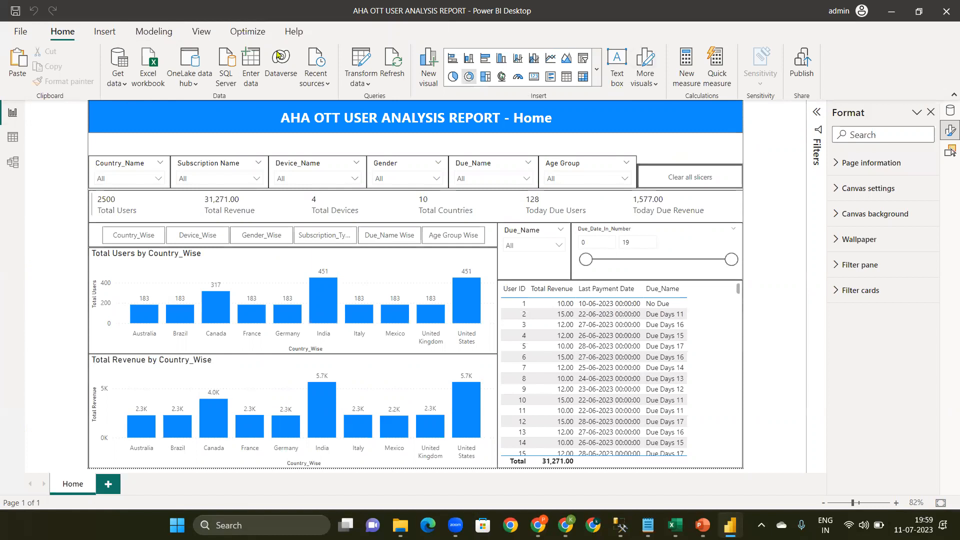
left_click(103, 34)
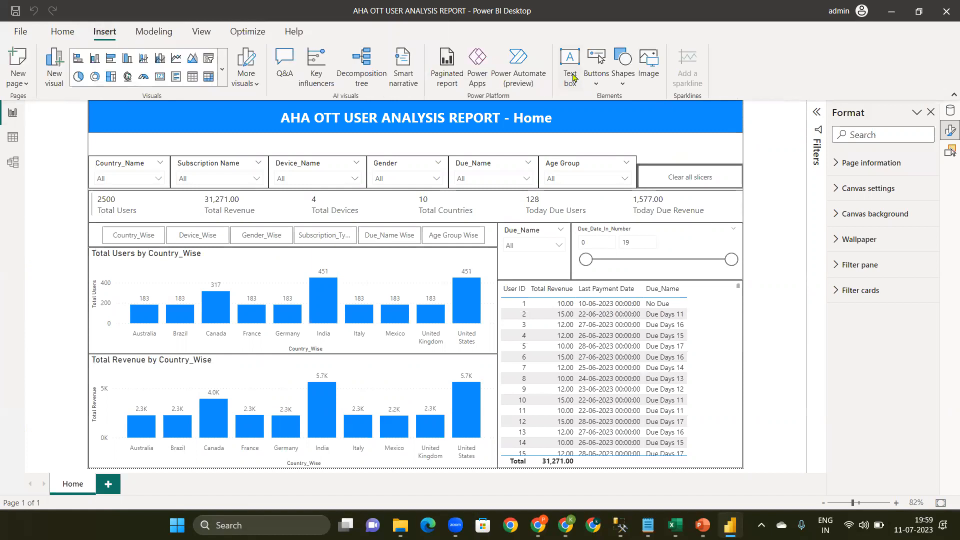
left_click(571, 75)
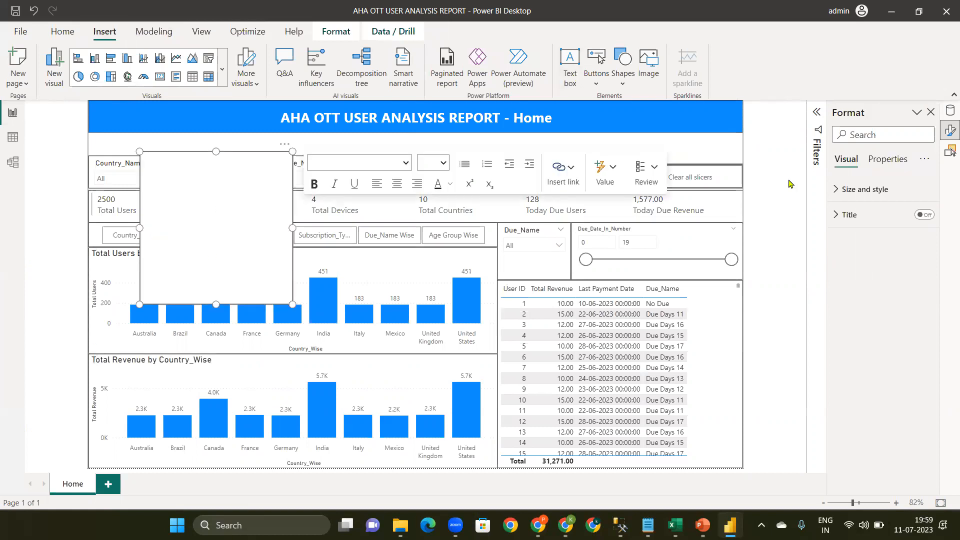
left_click_drag(292, 304, 779, 184)
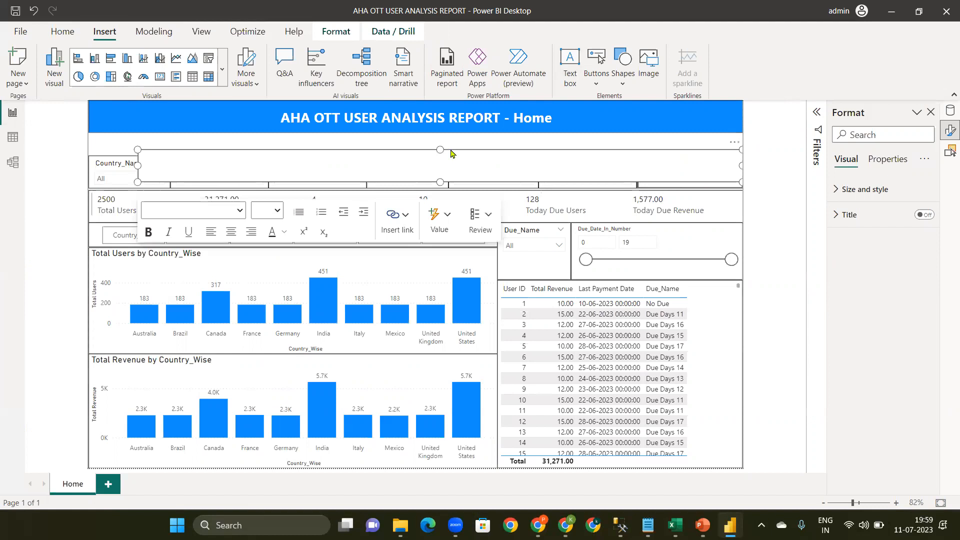
left_click_drag(440, 147, 453, 100)
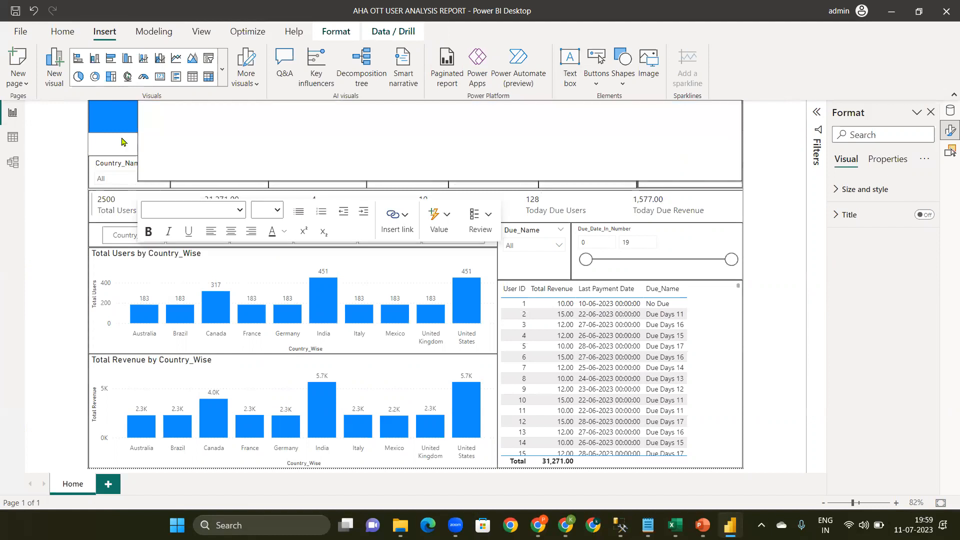
left_click_drag(137, 141, 146, 141)
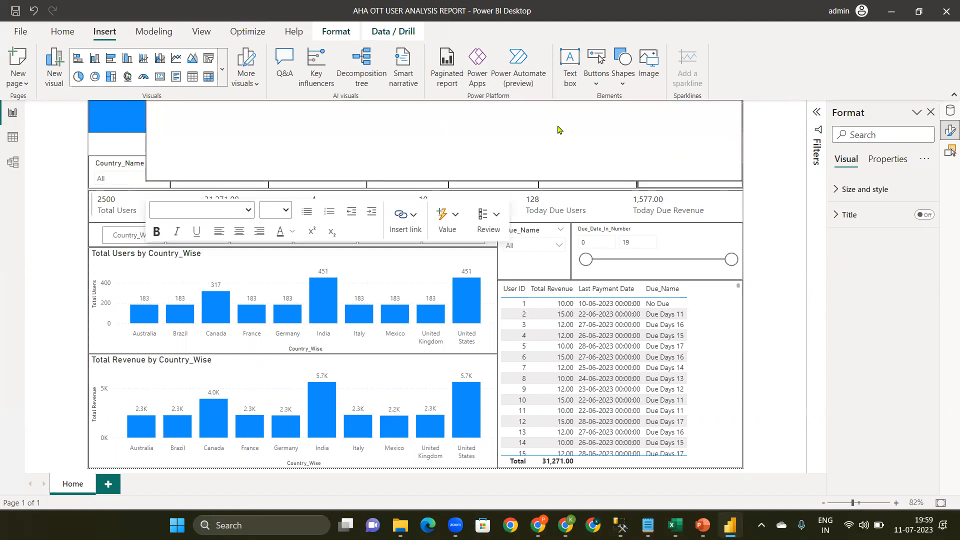
left_click_drag(574, 129, 578, 129)
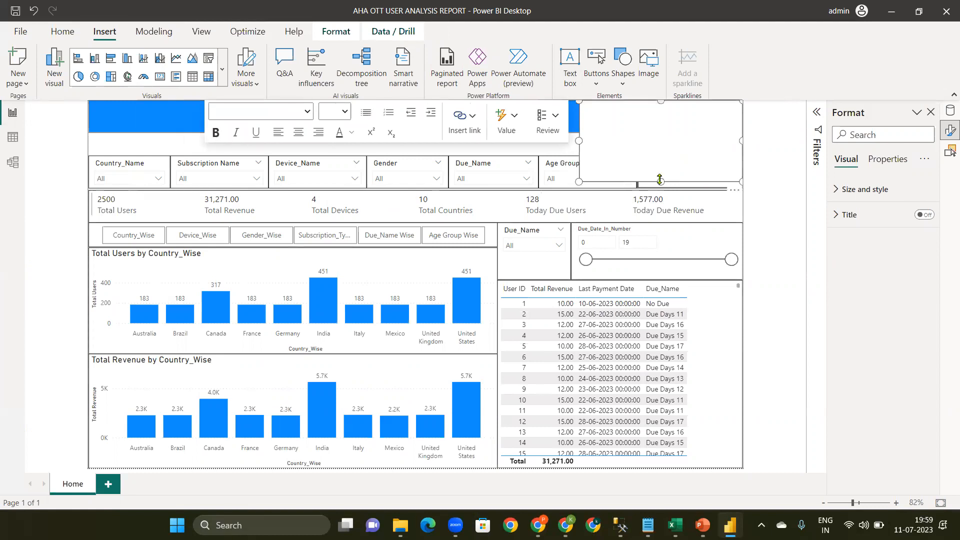
left_click_drag(660, 181, 660, 132)
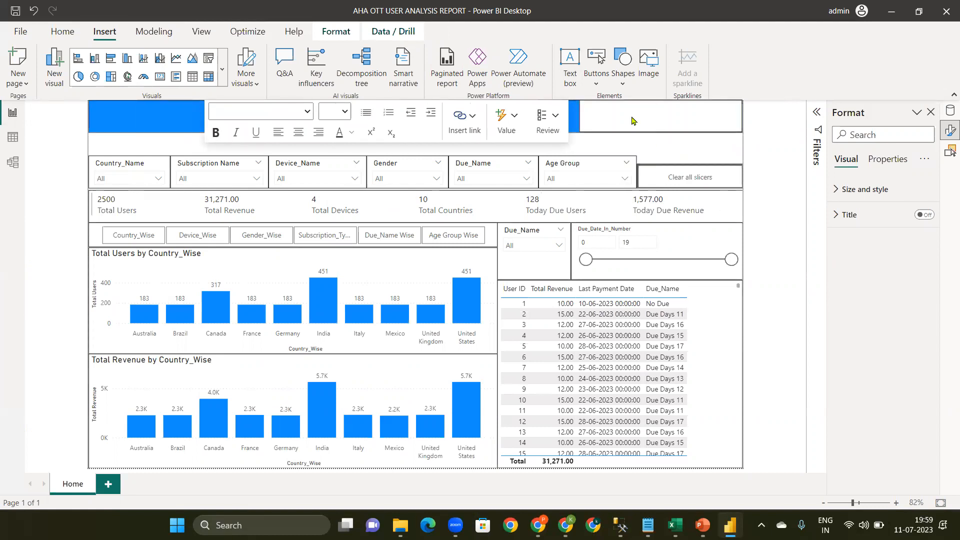
Enter the label "Last Refresh Date Time :" in the new text box
left_click(633, 120)
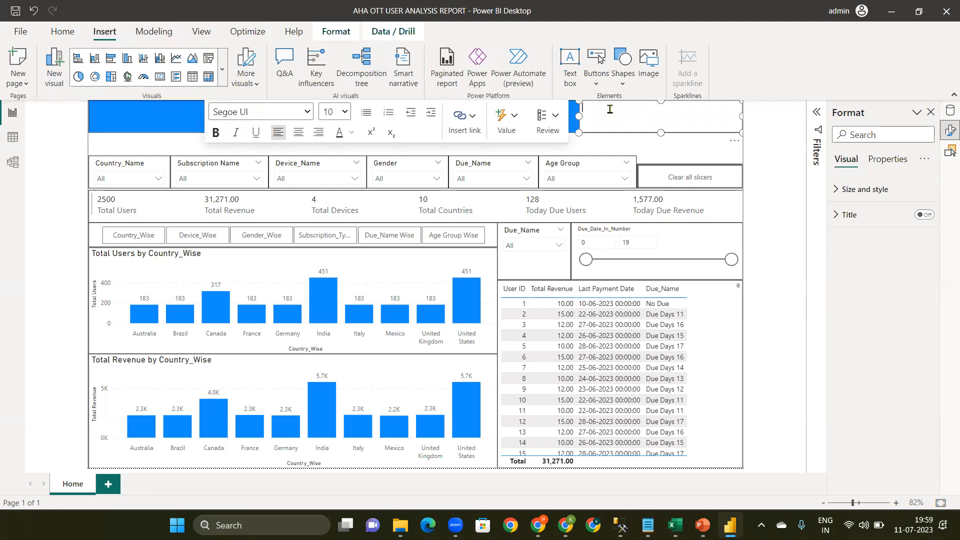
type(":A")
key("BackSpace")
key("BackSpace")
type("Last ")
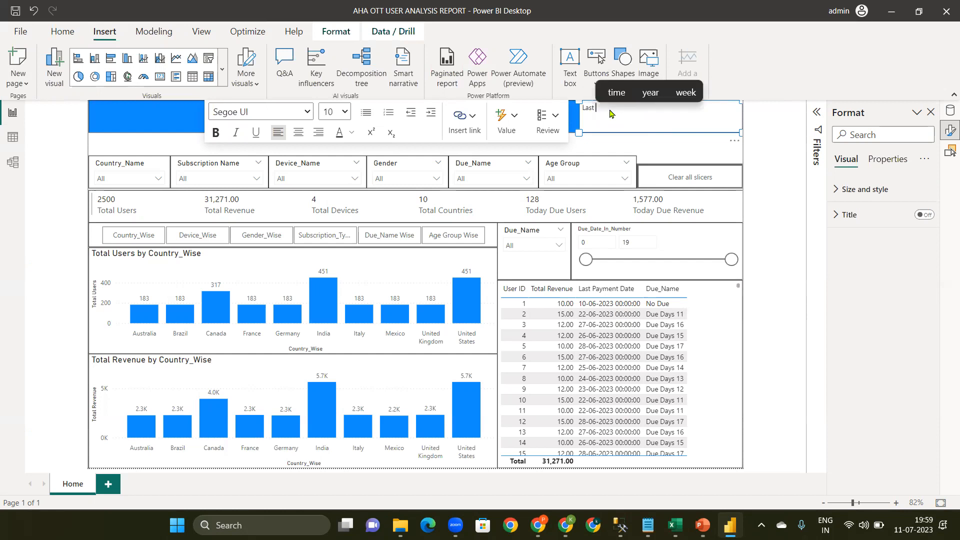
type("Refre")
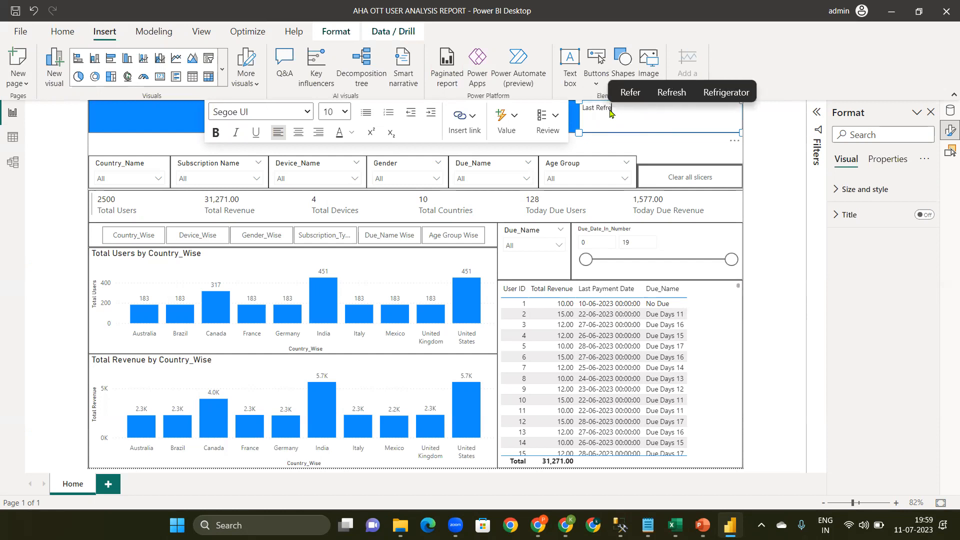
type("sh")
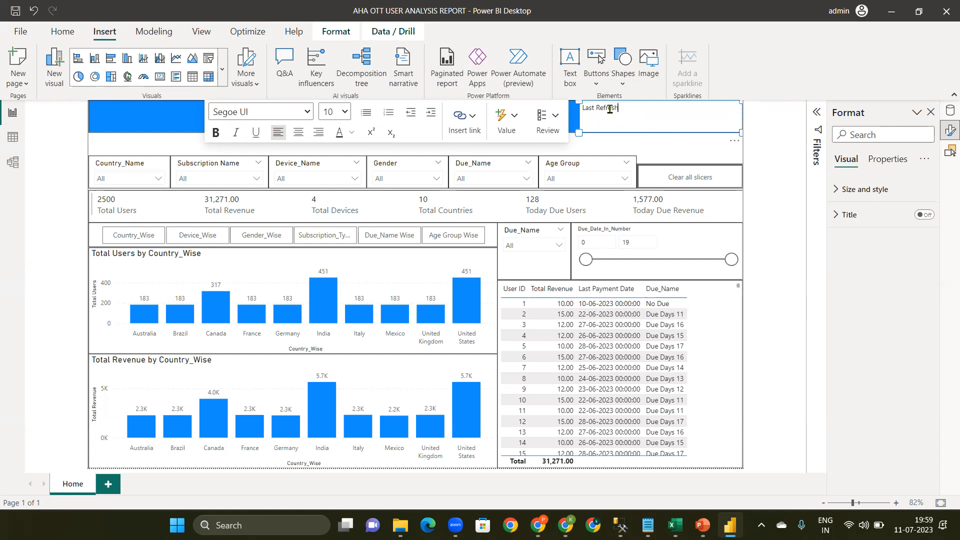
type(" Date")
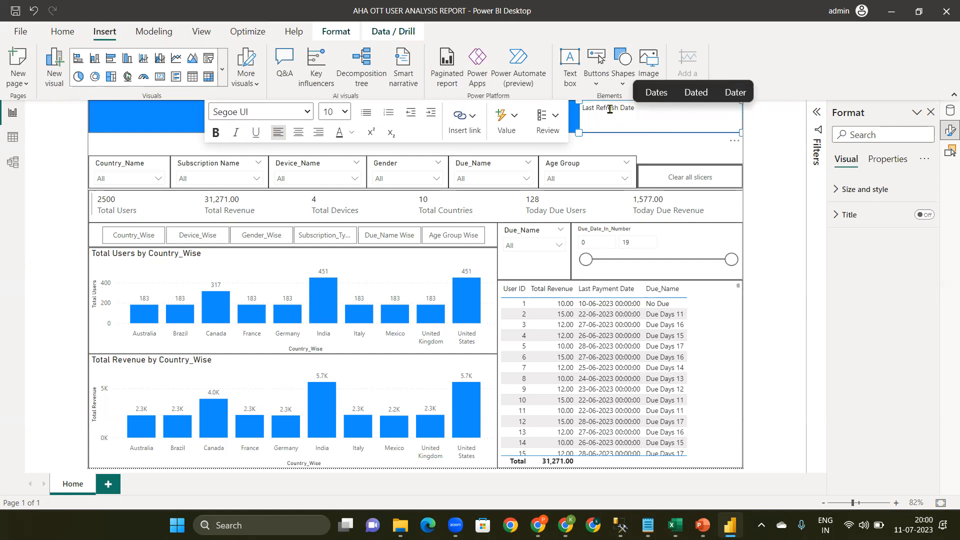
type(" Ti")
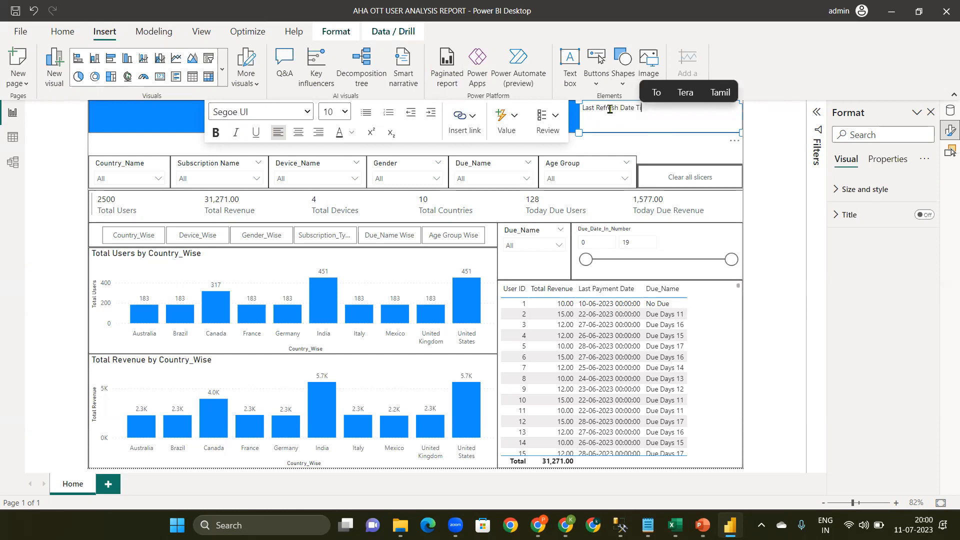
type("me :")
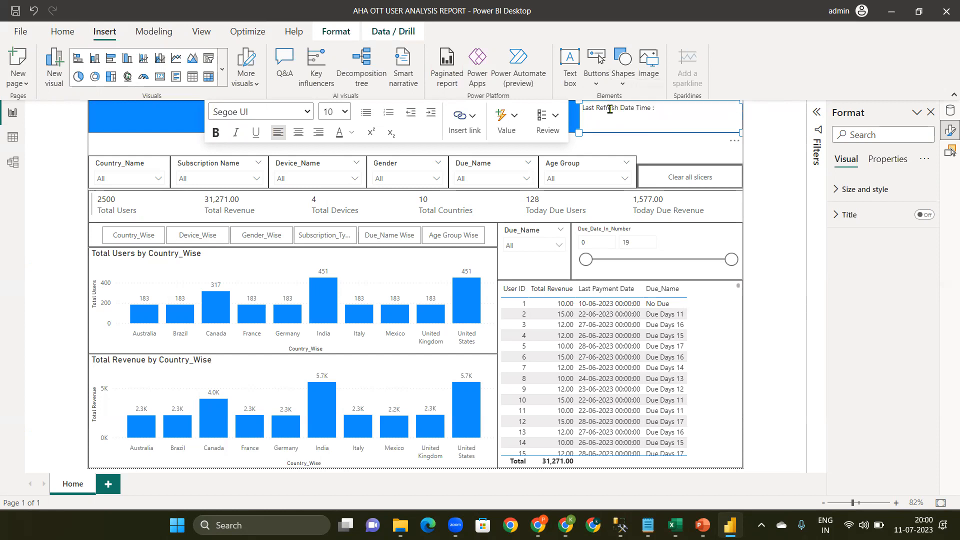
left_click(502, 134)
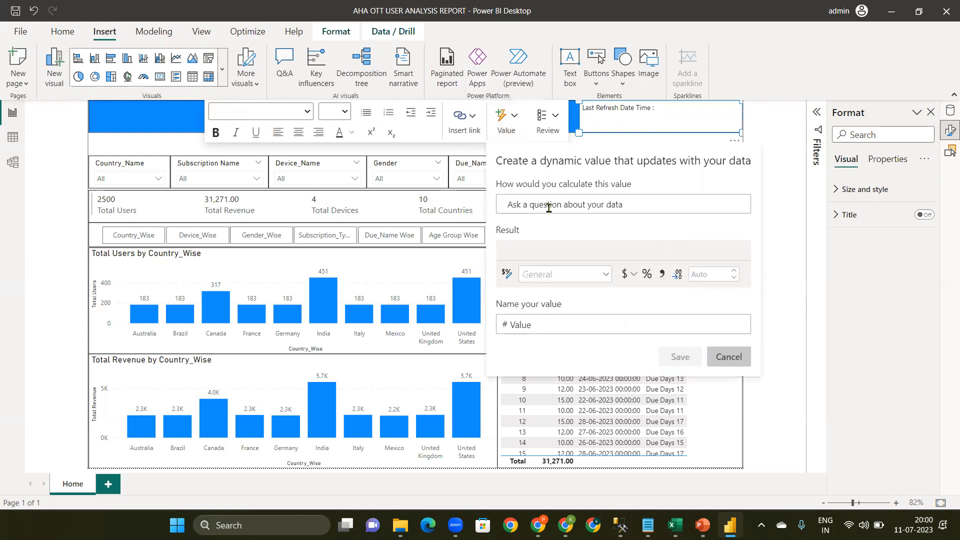
left_click(549, 208)
type("last")
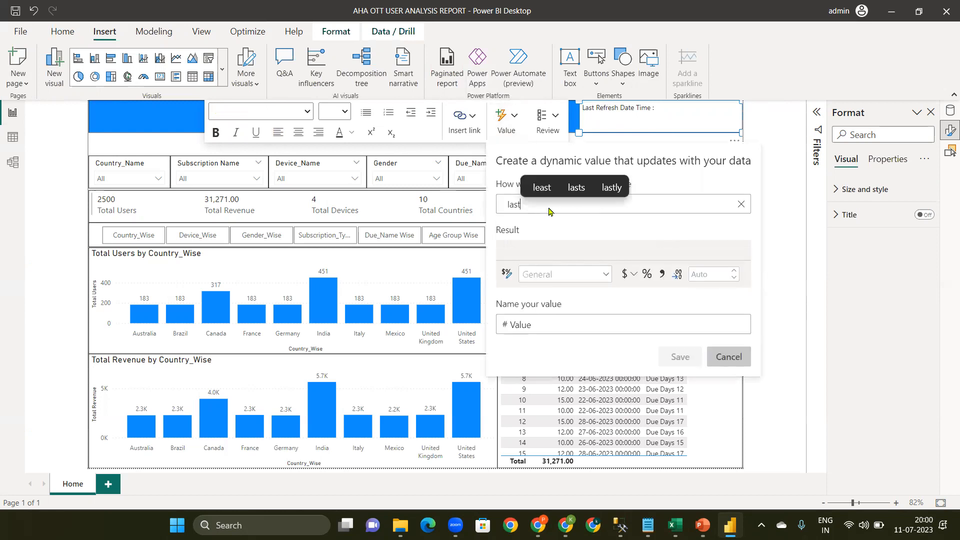
type(" re")
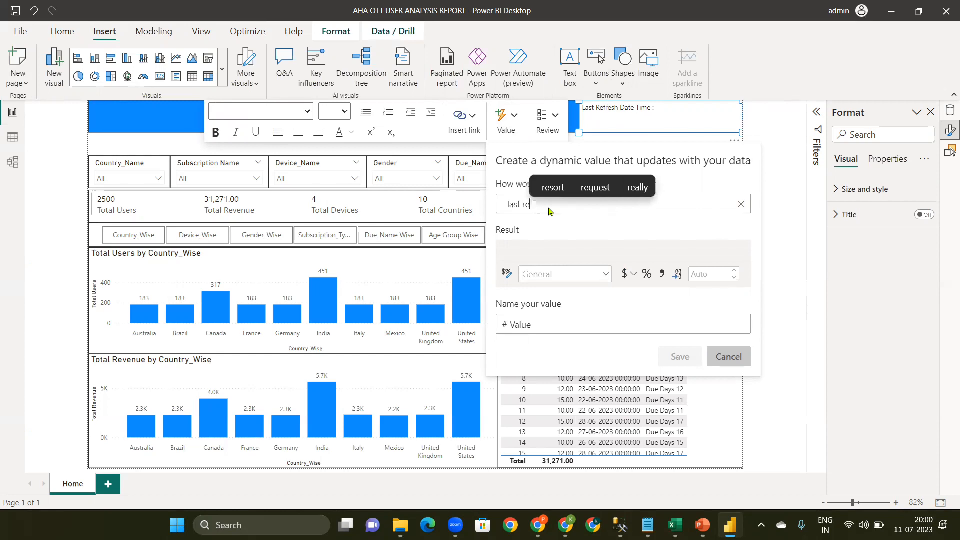
type("fr")
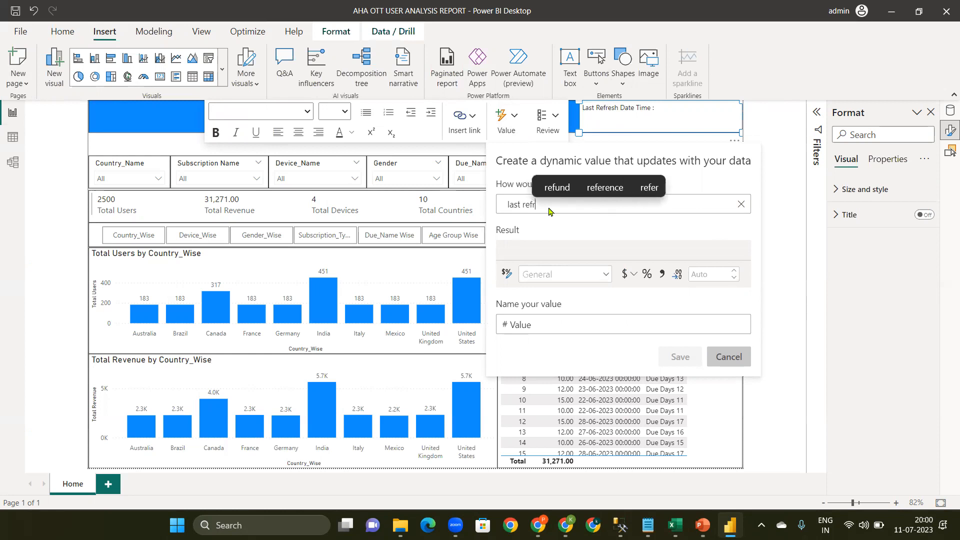
type("esh")
key("BackSpace")
key("BackSpace")
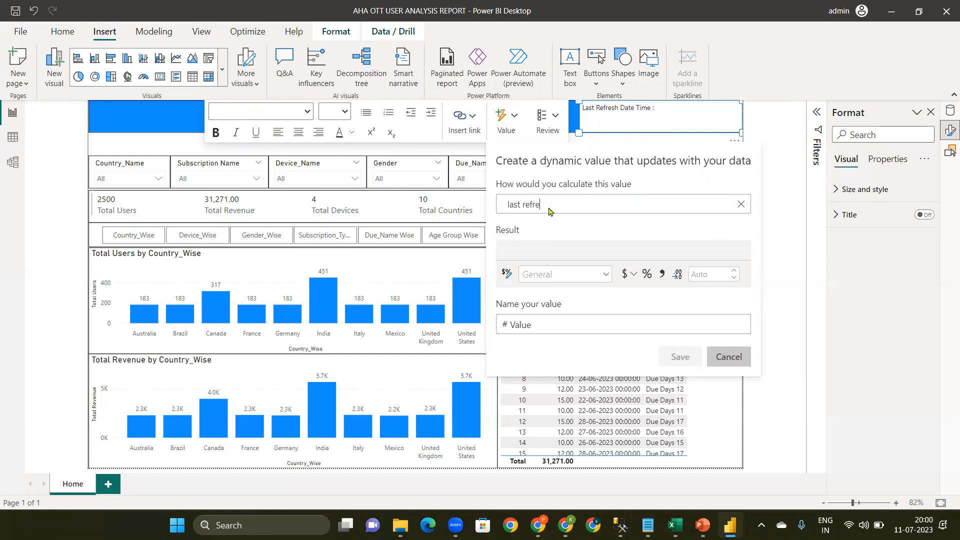
key("BackSpace")
key("BackSpace")
key("BackSpace")
key("BackSpace")
key("BackSpace")
key("BackSpace")
key("BackSpace")
key("BackSpace")
key("BackSpace")
type("R")
key("BackSpace")
type("last")
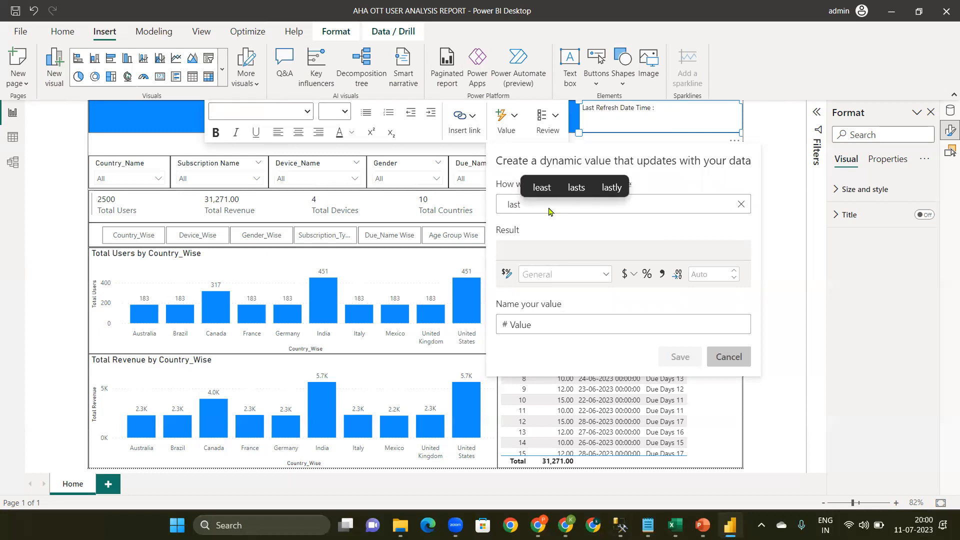
key("BackSpace")
key("BackSpace")
key("BackSpace")
key("BackSpace")
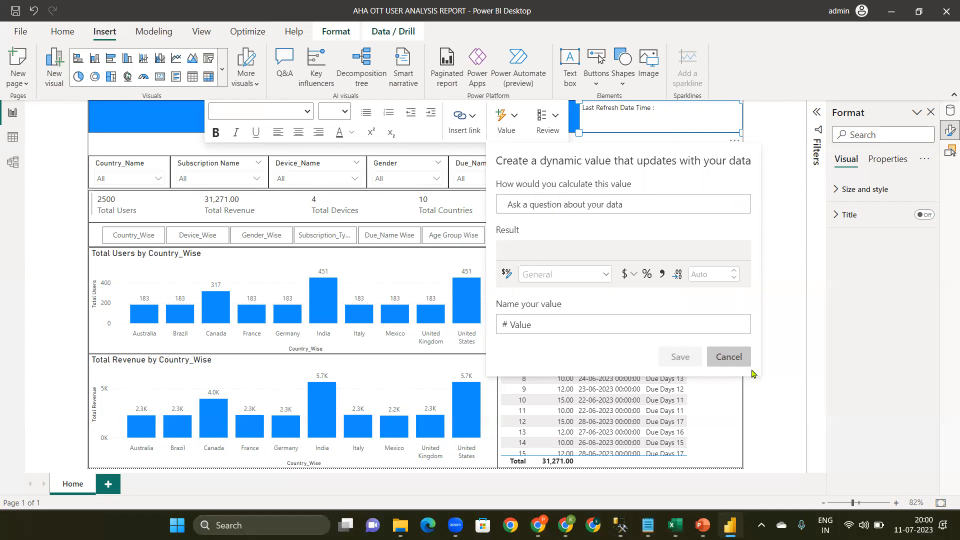
left_click(728, 358)
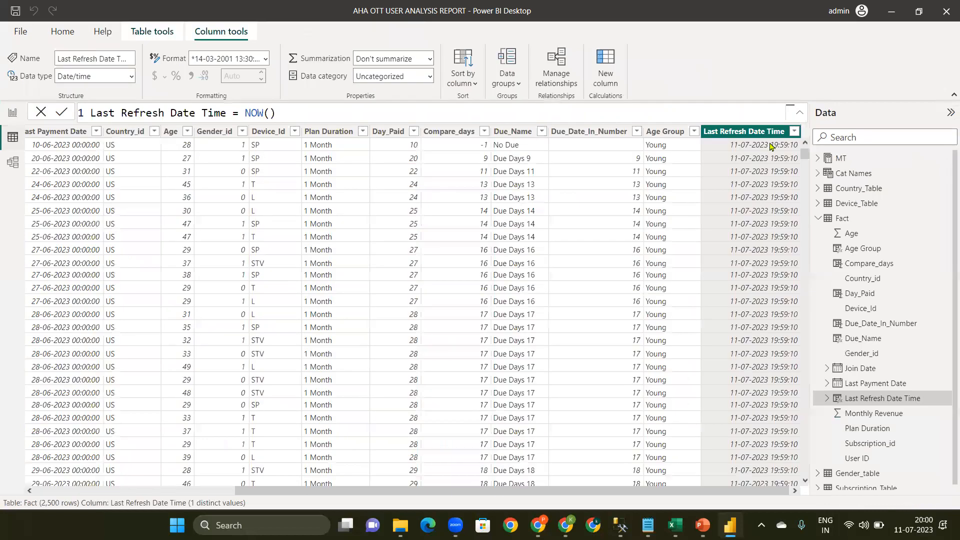
Copy the whole formula of the Last Refresh Date Time column in the Fact table
left_click(334, 119)
key("ctrl+a")
key("ctrl+c")
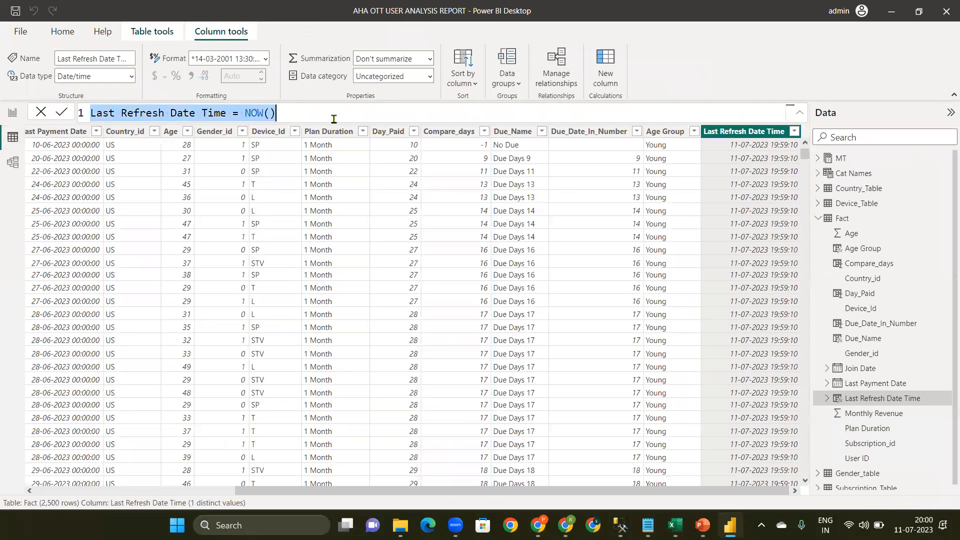
Delete the Last Refresh Date Time column from the Fact table
right_click(769, 132)
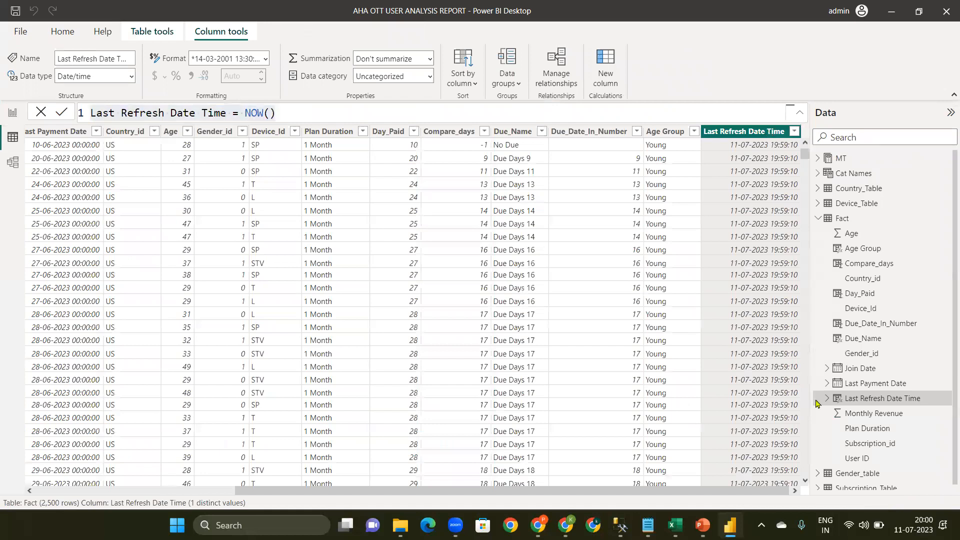
left_click(816, 321)
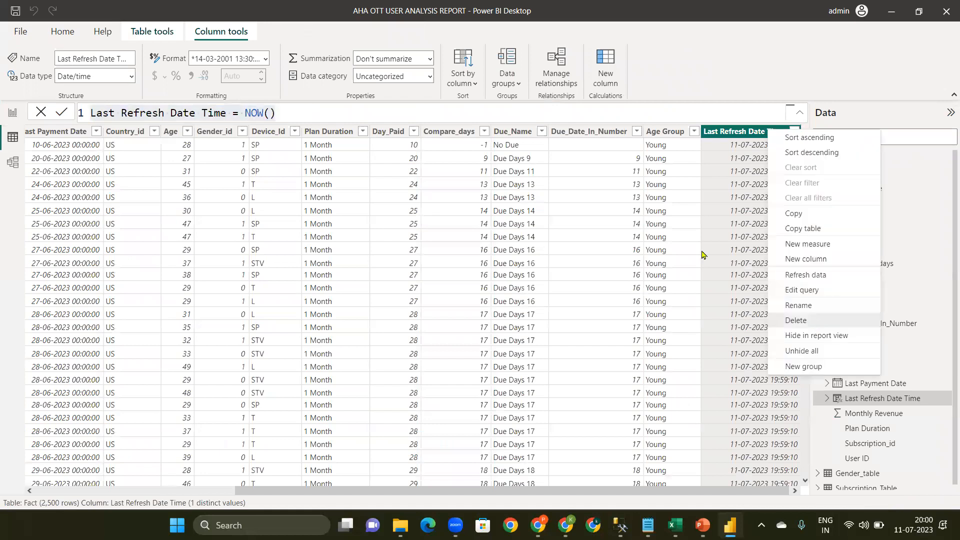
left_click(550, 286)
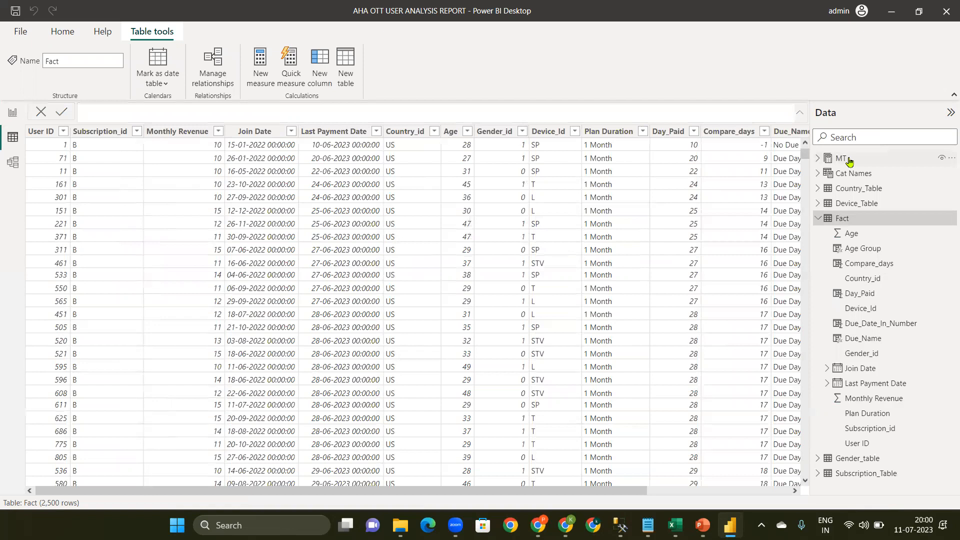
Create a new measure in the MT table with the copied formula Last Refresh Date Time = NOW()
right_click(849, 160)
left_click(798, 168)
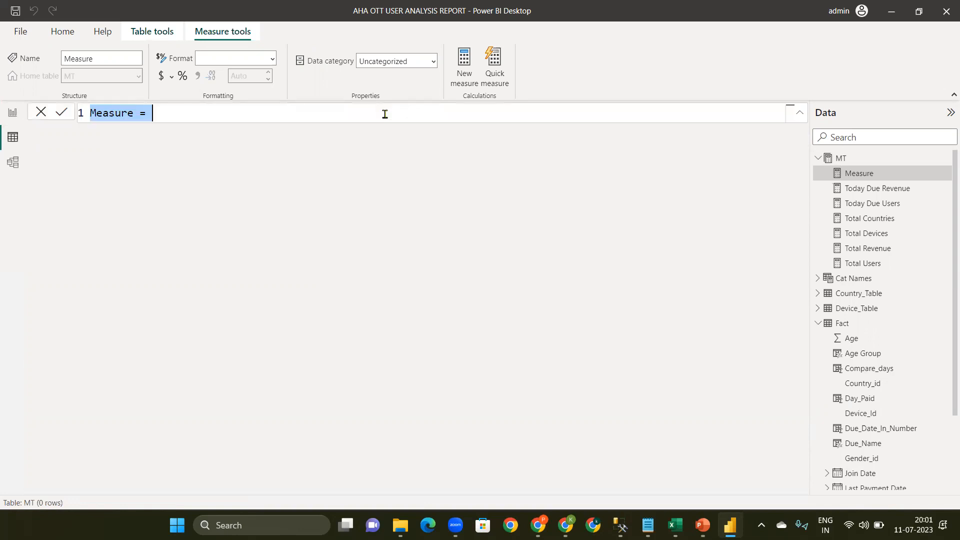
key("BackSpace")
key("ctrl+v")
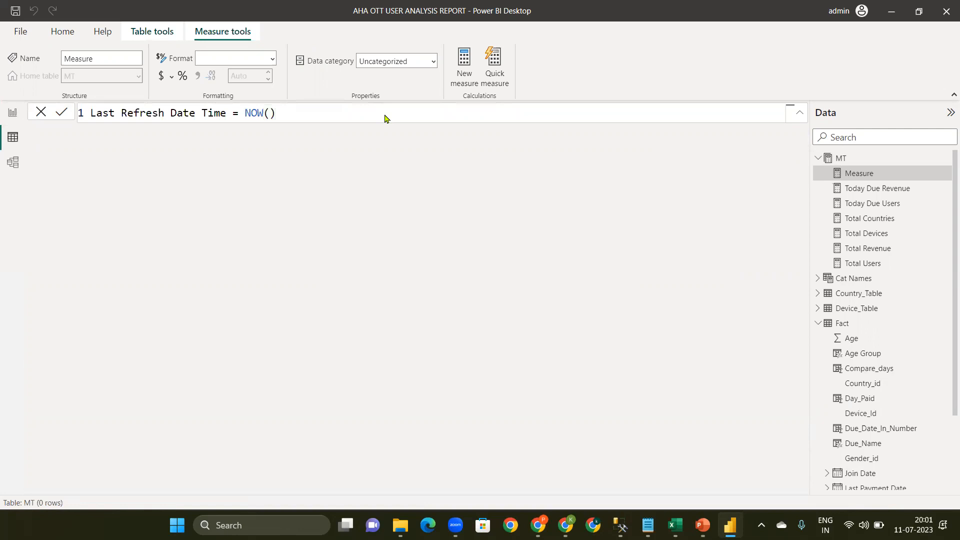
key("Return")
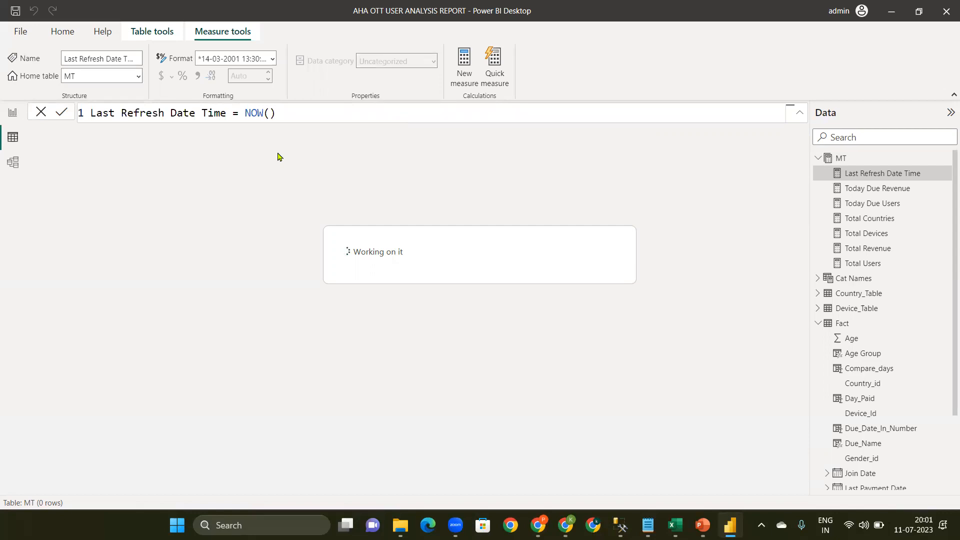
Return to the Home report page and start a dynamic value in the banner's text box
left_click(13, 124)
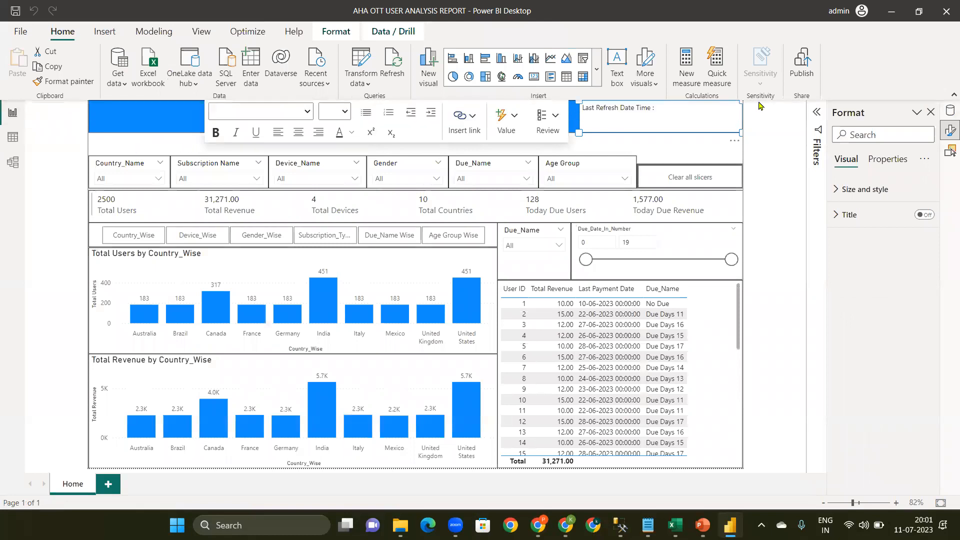
left_click(498, 134)
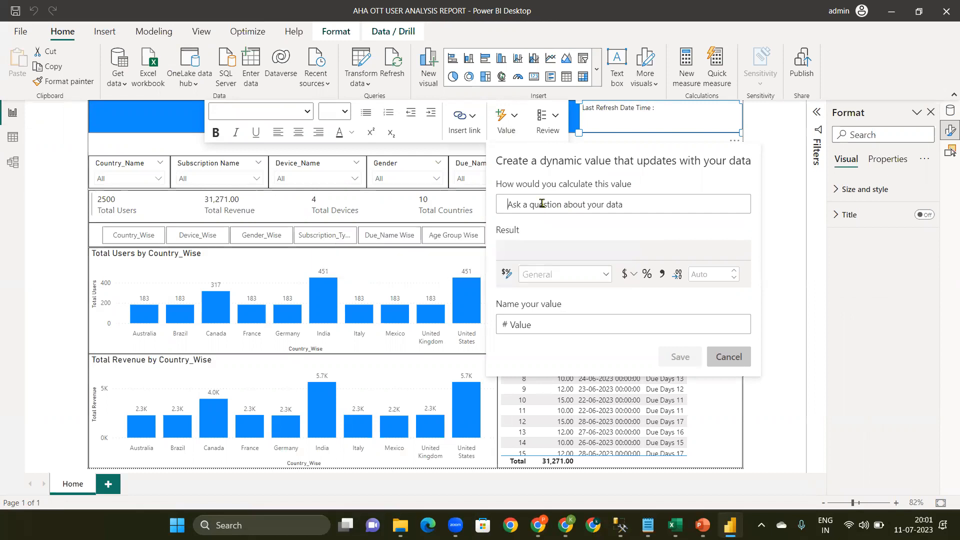
Try to calculate the dynamic value from the query "last refresh date"
type("la")
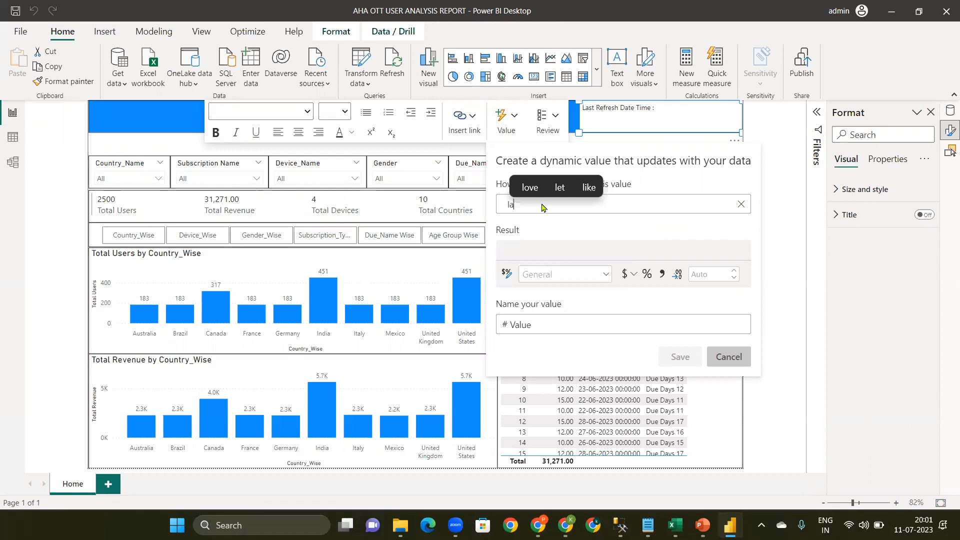
type("st")
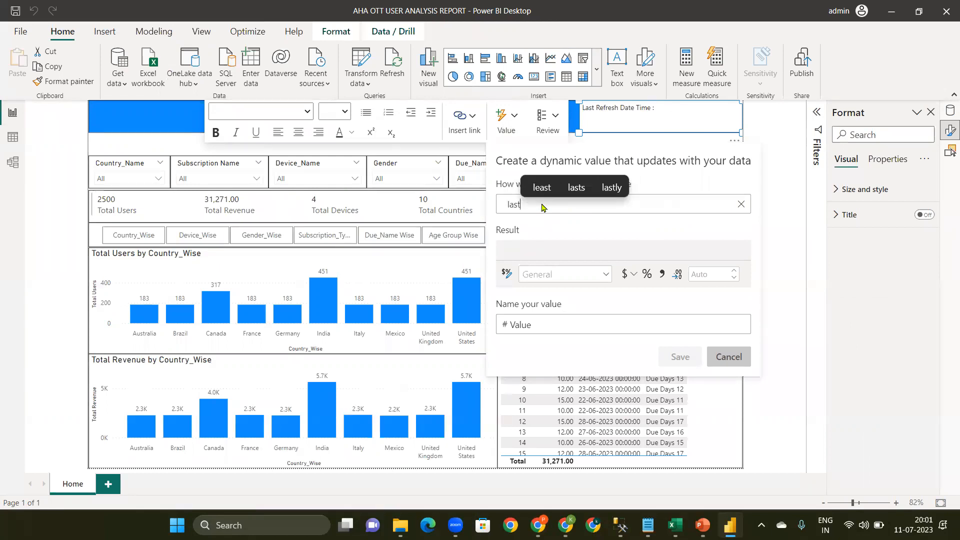
type(" re")
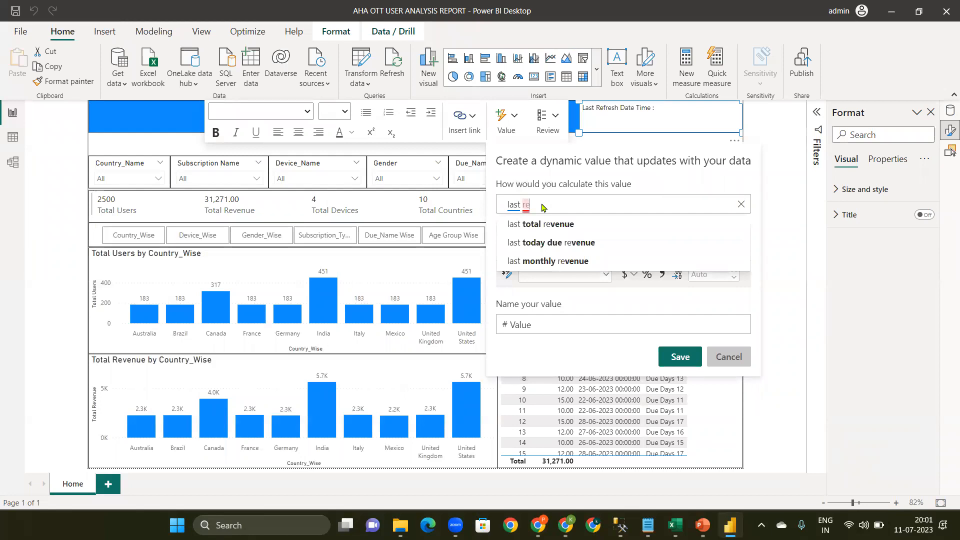
type("f")
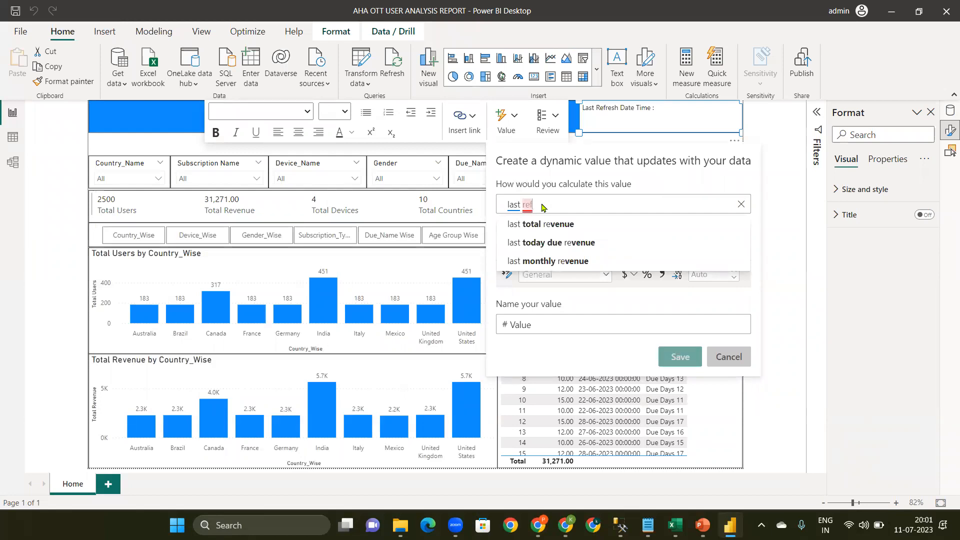
type("re")
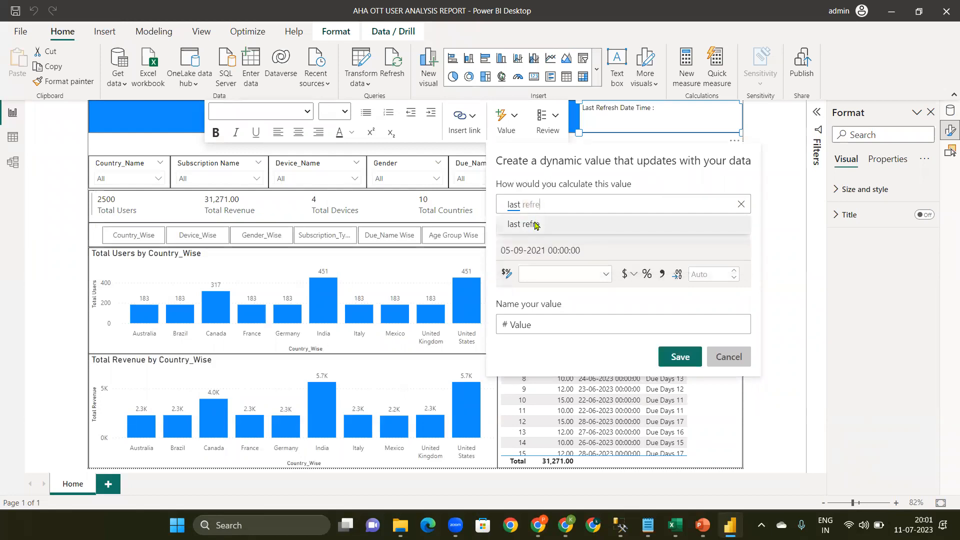
left_click(549, 225)
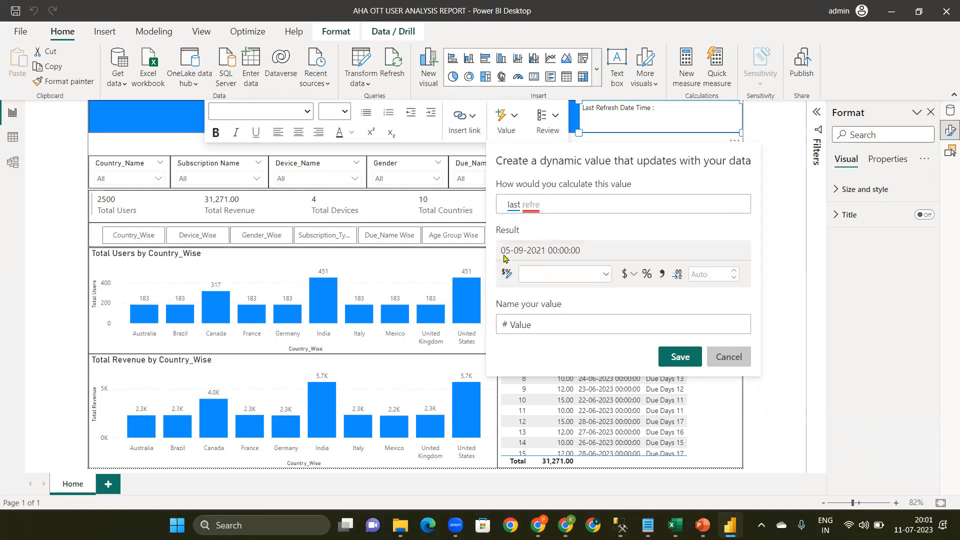
key("BackSpace")
key("BackSpace")
key("BackSpace")
key("BackSpace")
key("BackSpace")
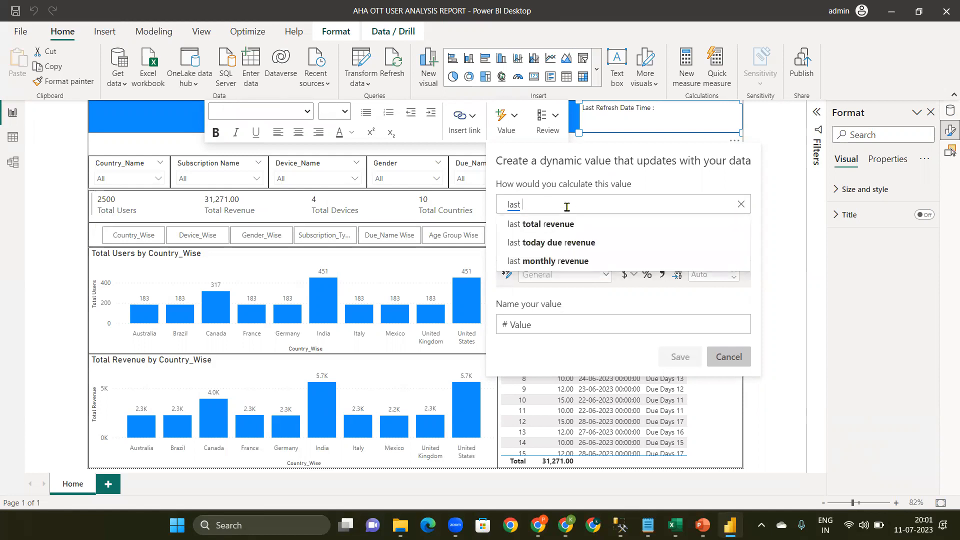
type("re")
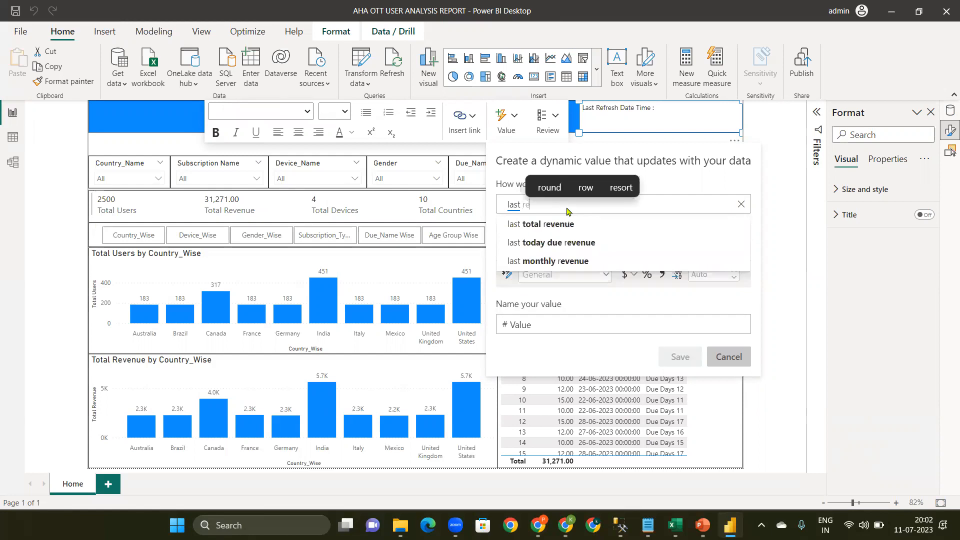
type("fresh")
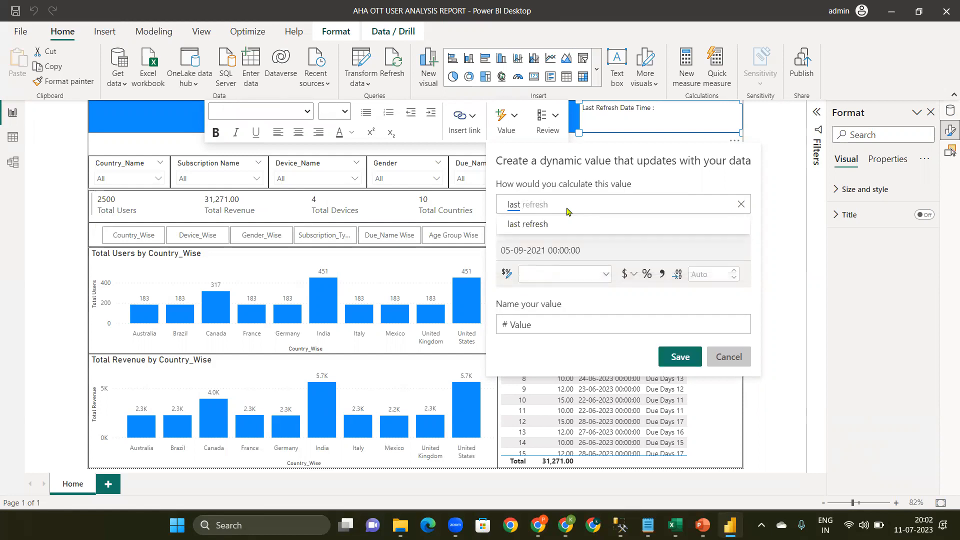
type(" ate")
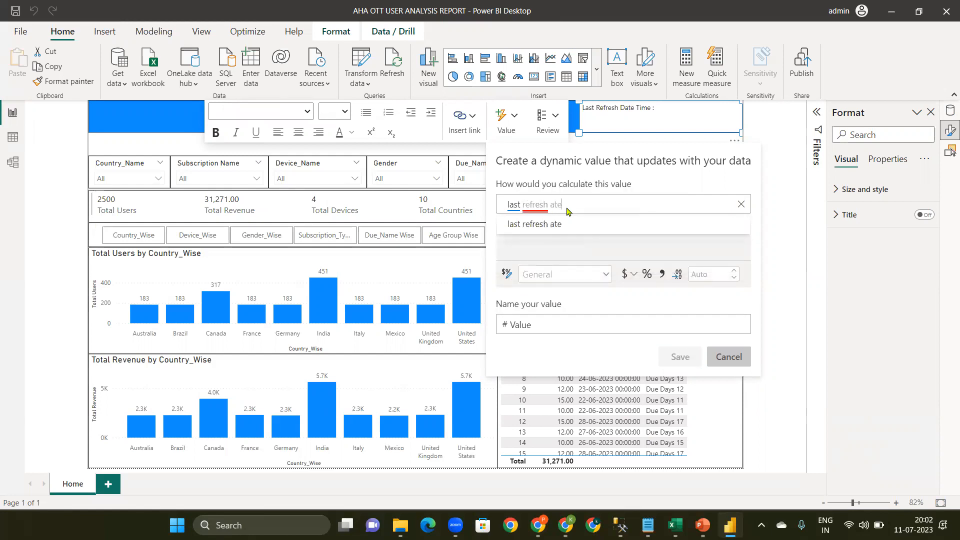
key("BackSpace")
key("BackSpace")
key("BackSpace")
type("d")
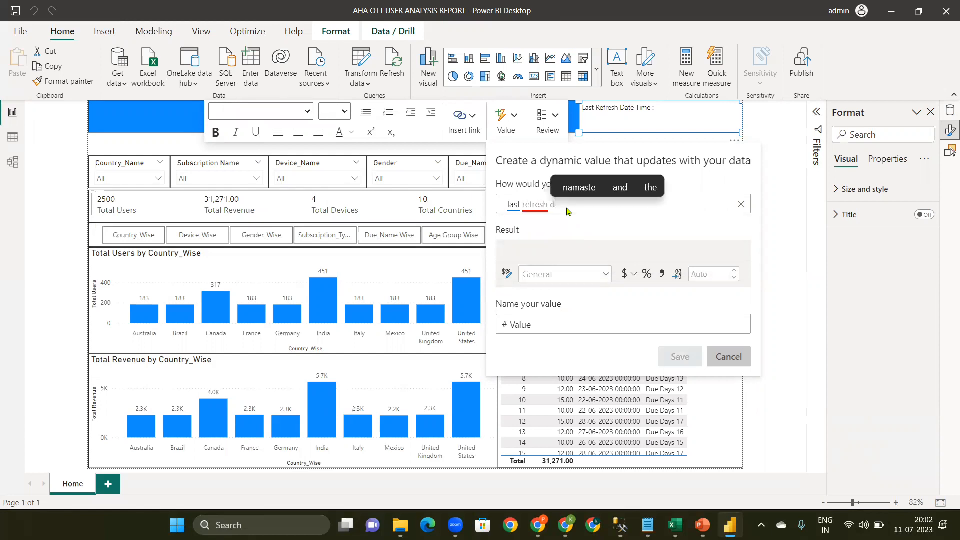
type("ate")
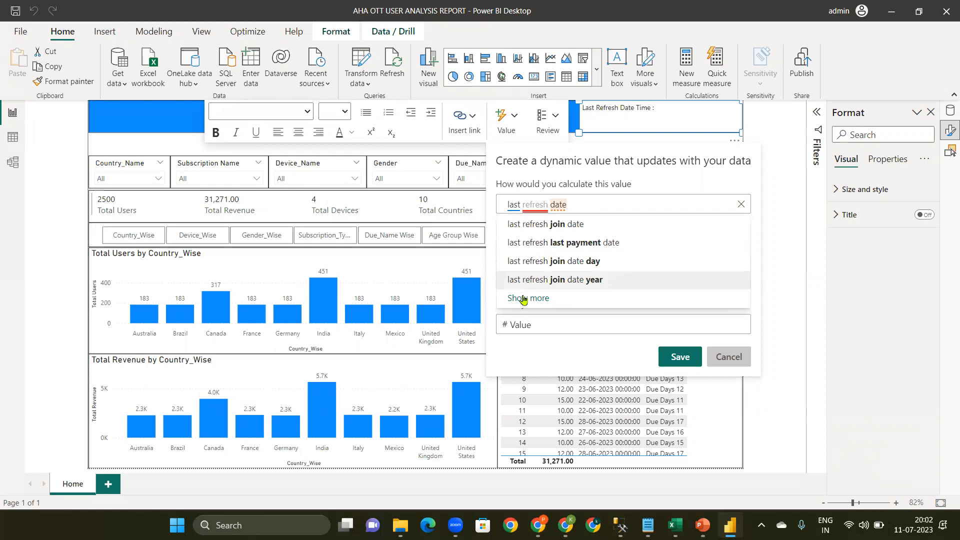
Replace the empty formula of the MT table's measure named Measure with Last Refresh Date Time = NOW()
left_click(949, 112)
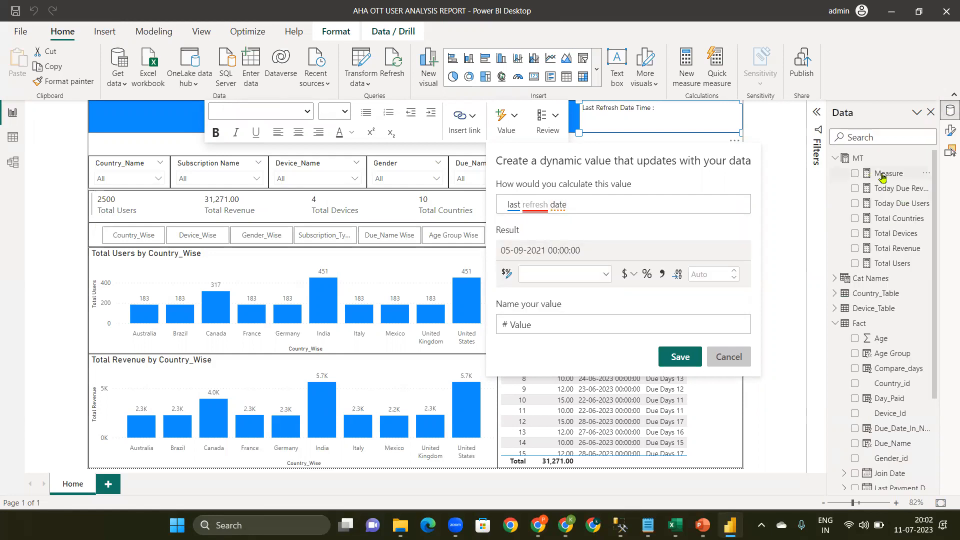
left_click(883, 175)
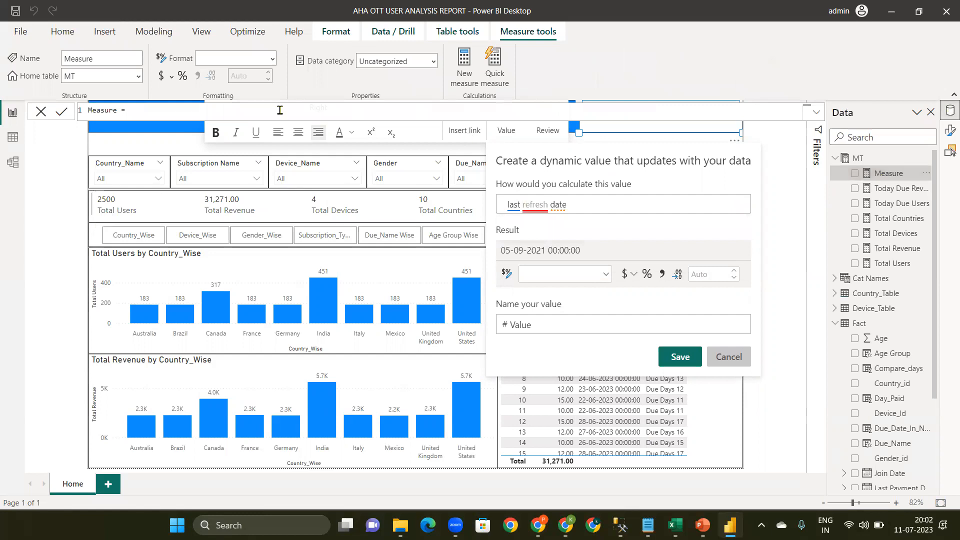
key("ctrl+a")
type("Last Refresh Date Time = NOW()")
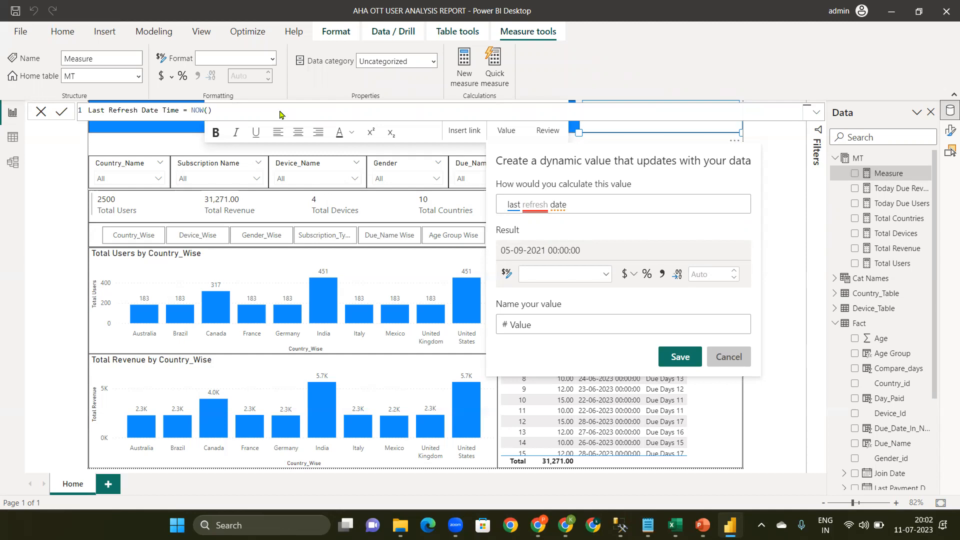
key("Return")
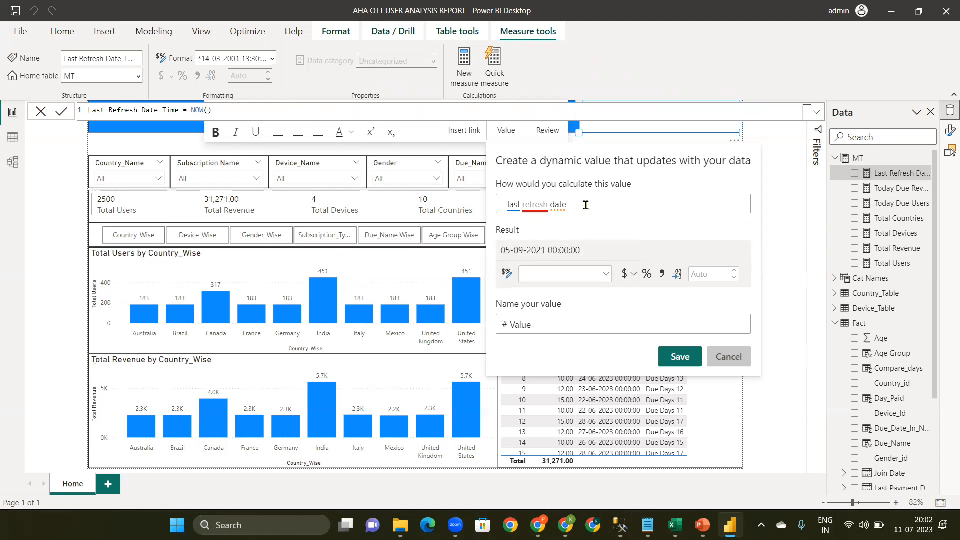
Calculate the text box's dynamic value from "last refresh date time" and save it after the label
key("ctrl+a")
key("BackSpace")
type("las")
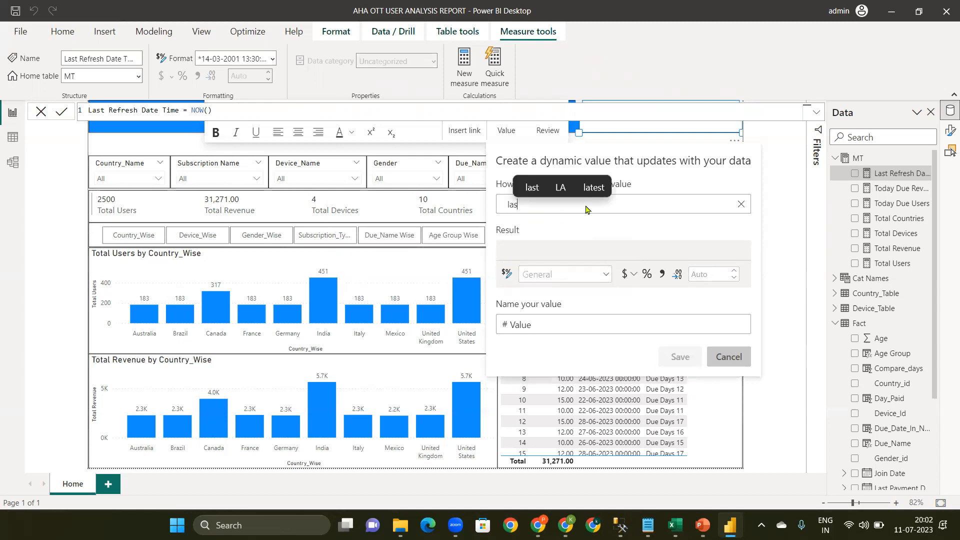
type("t ")
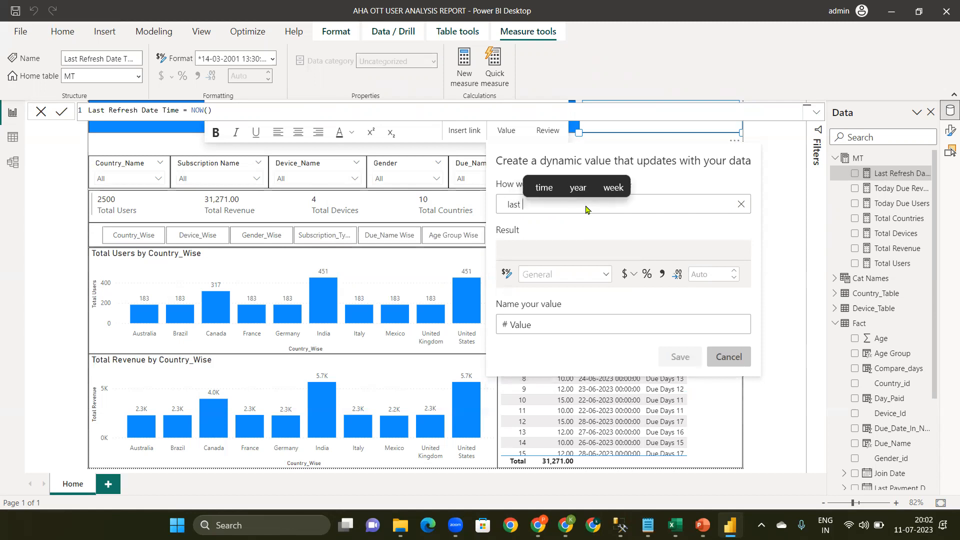
type("refre")
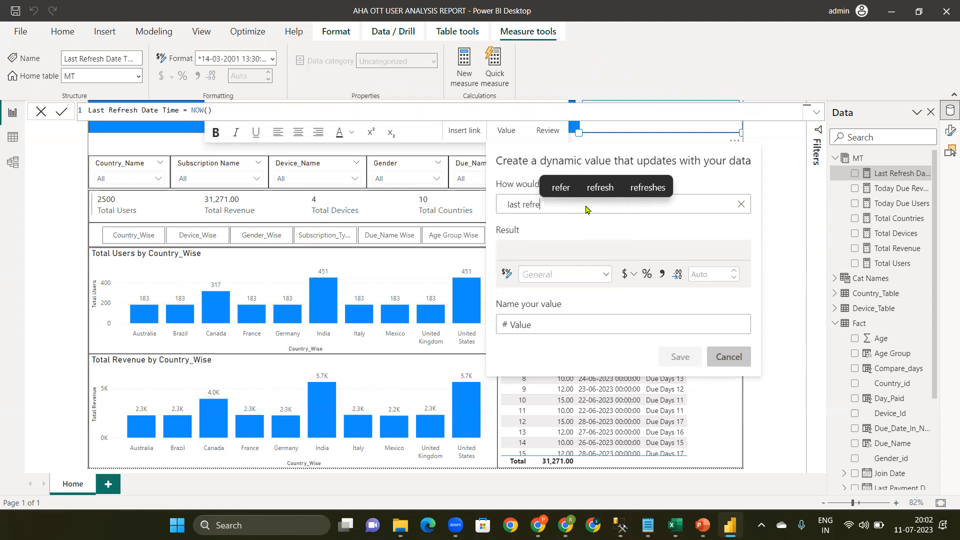
type("sh")
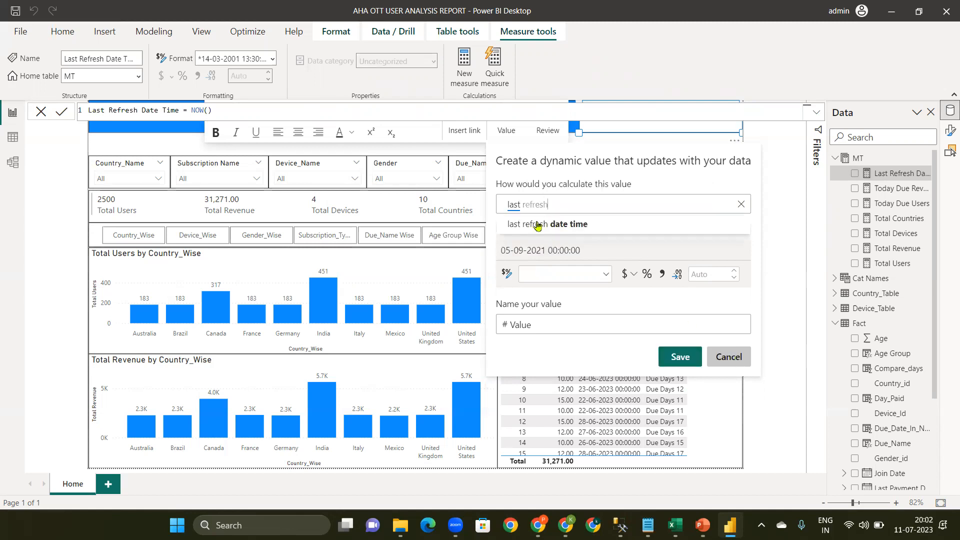
left_click(536, 225)
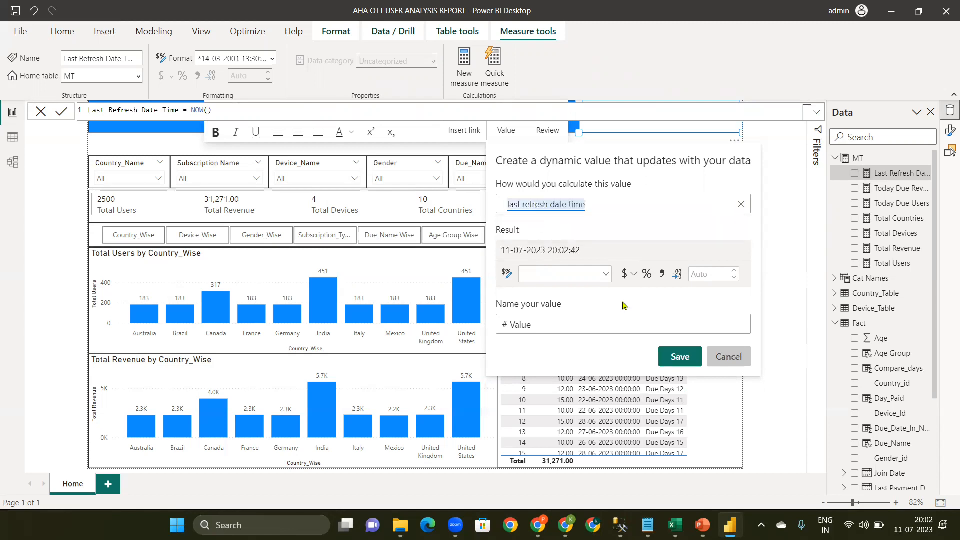
left_click(681, 357)
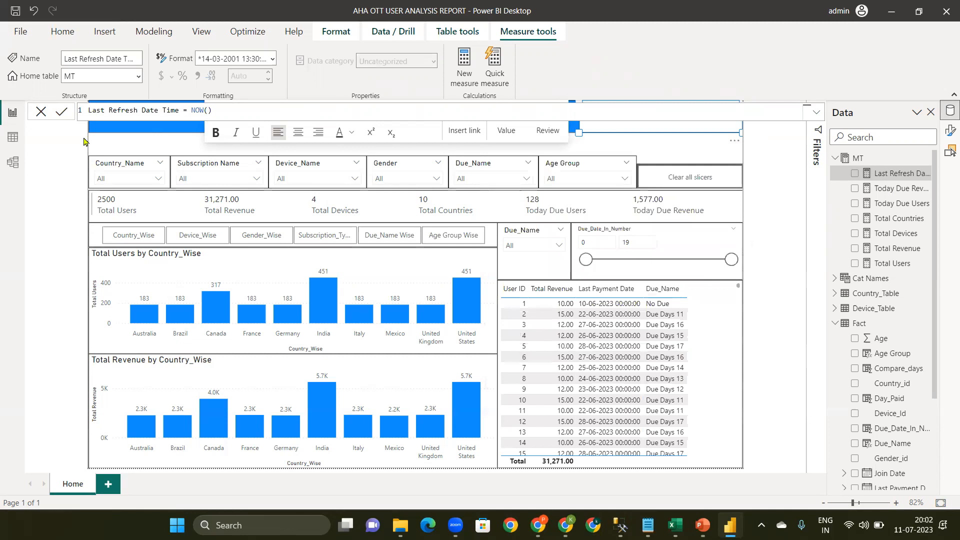
left_click(332, 152)
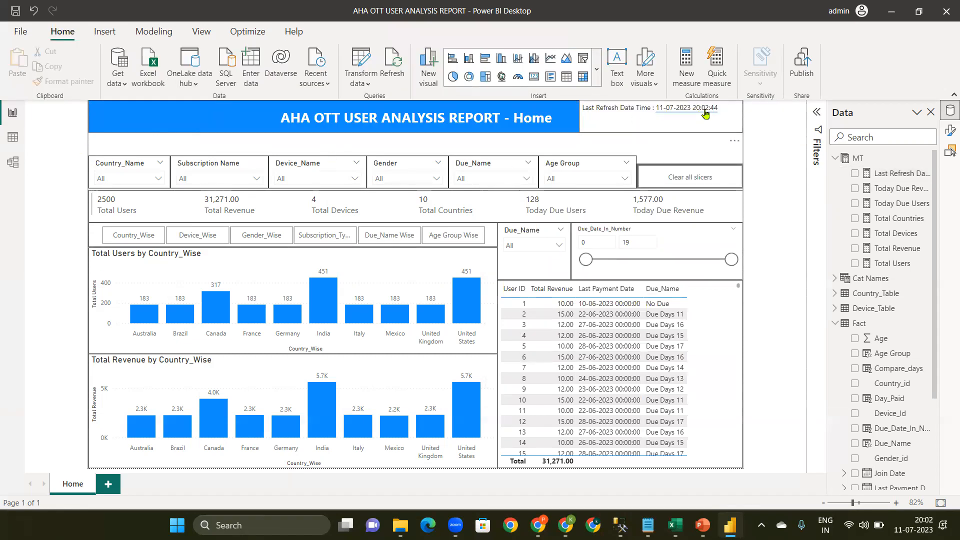
Reduce the height of the last refresh text box to one line, vertically centred within the blue title banner
left_click(646, 133)
left_click_drag(663, 133, 662, 123)
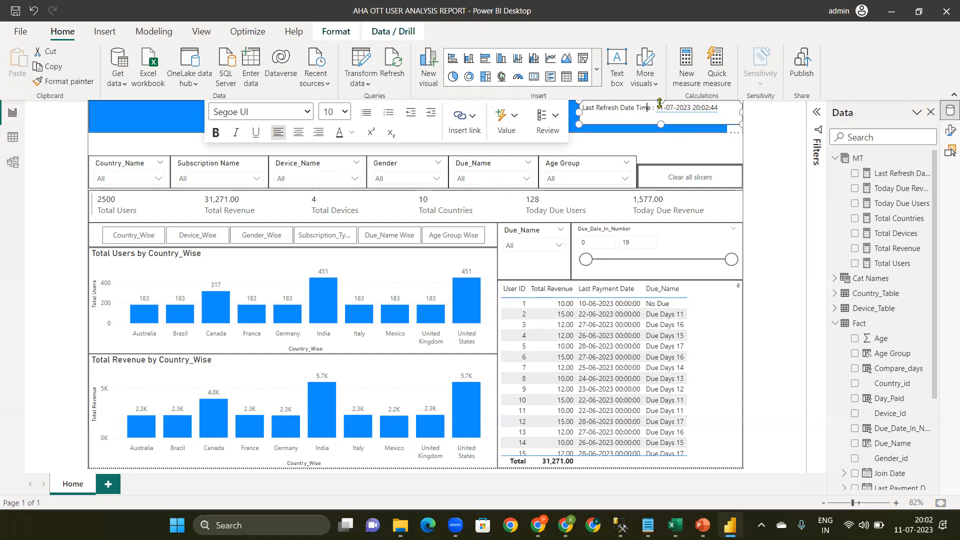
left_click_drag(660, 100, 661, 109)
left_click(676, 120)
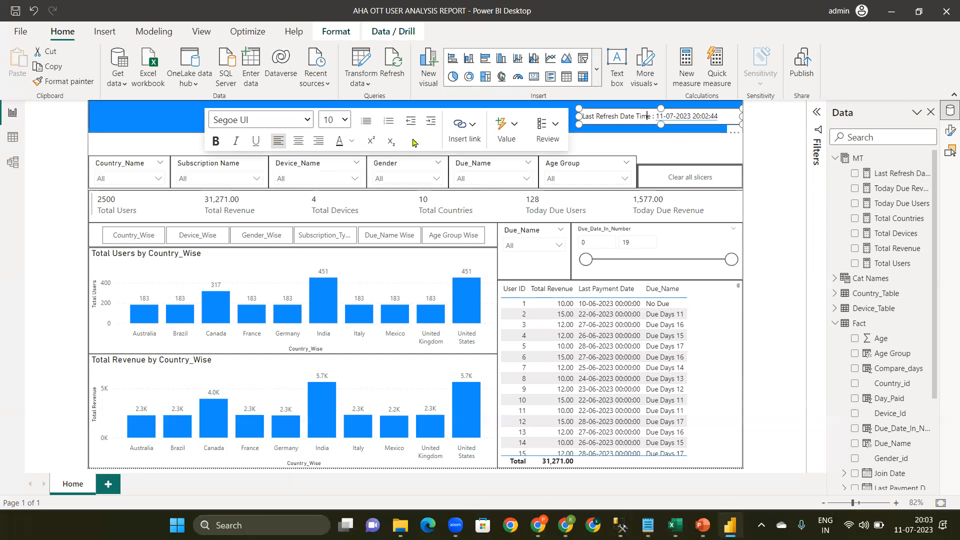
left_click(168, 144)
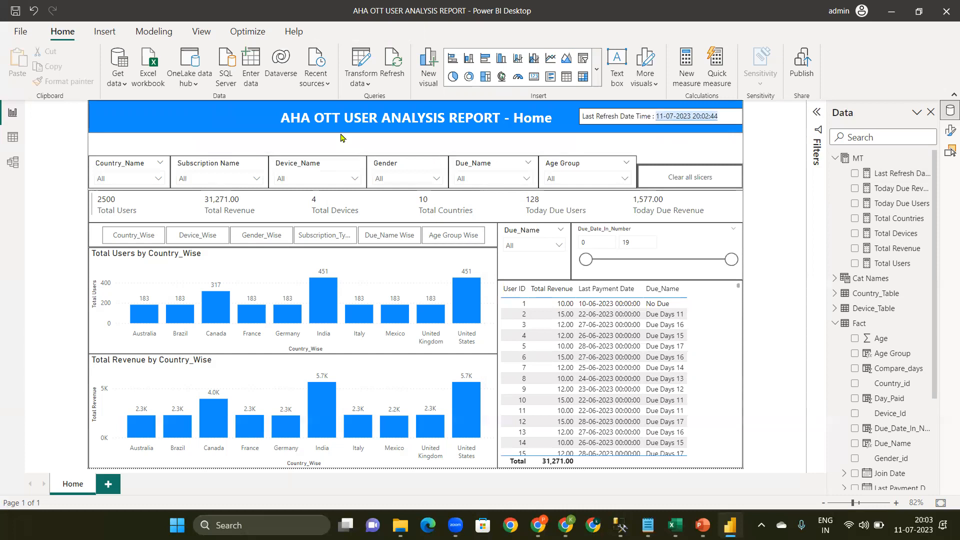
Duplicate the report's Home page
right_click(72, 488)
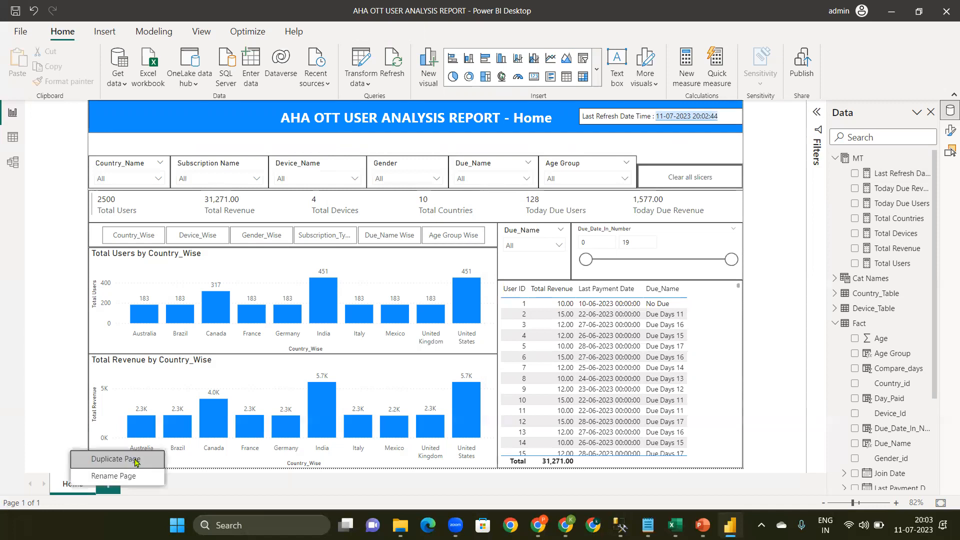
left_click(135, 460)
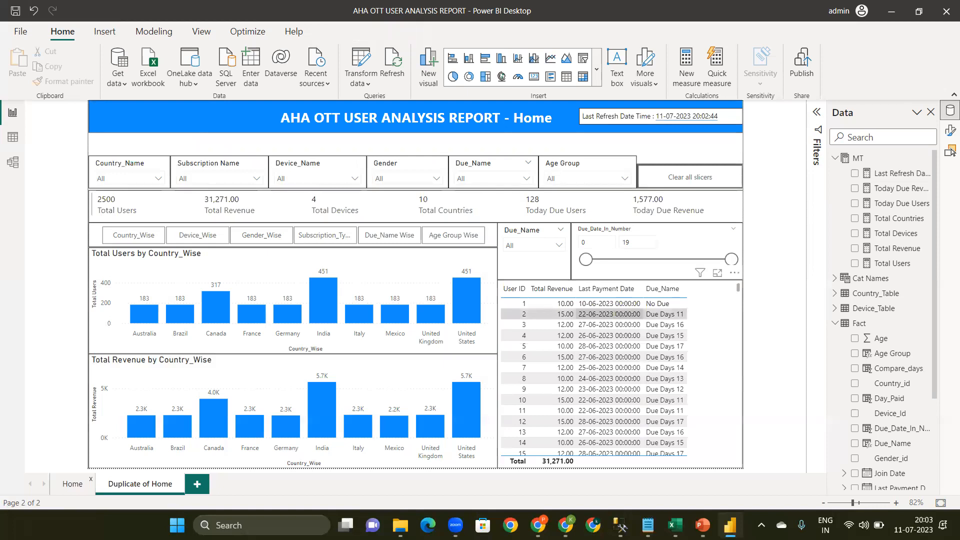
Switch to the Aha Userbase Data workbook in Excel and examine the Task_1 layouts for pages 2 to 7
key("alt+Tab")
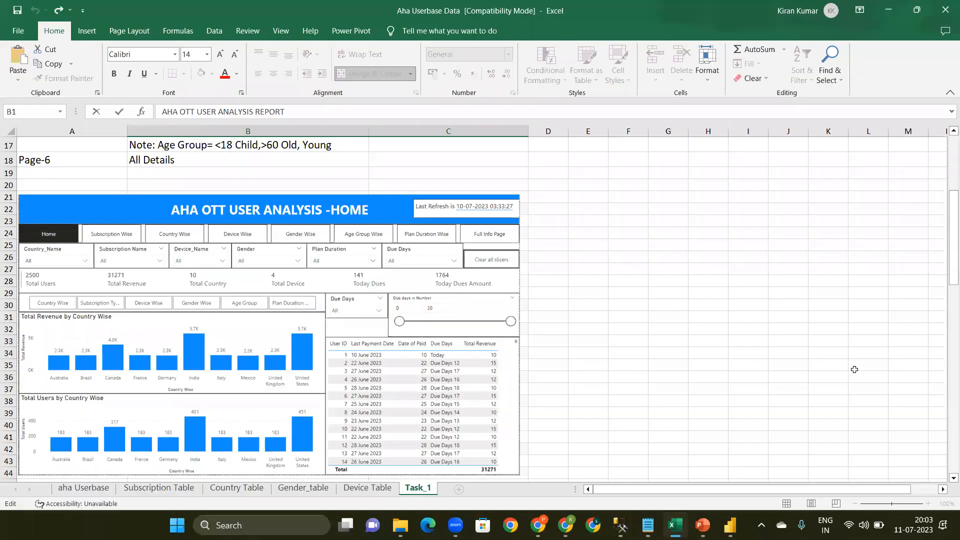
left_click_drag(946, 239, 946, 334)
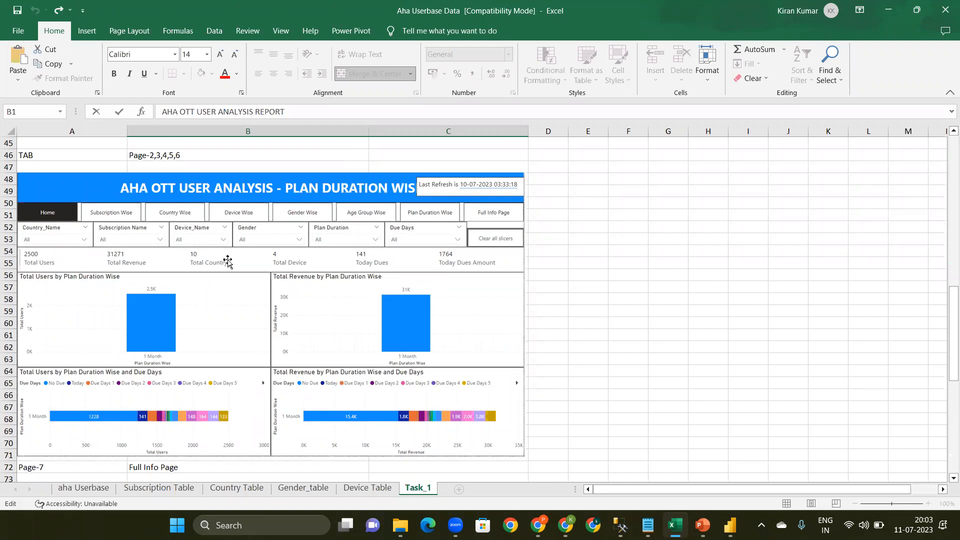
left_click_drag(947, 339, 946, 384)
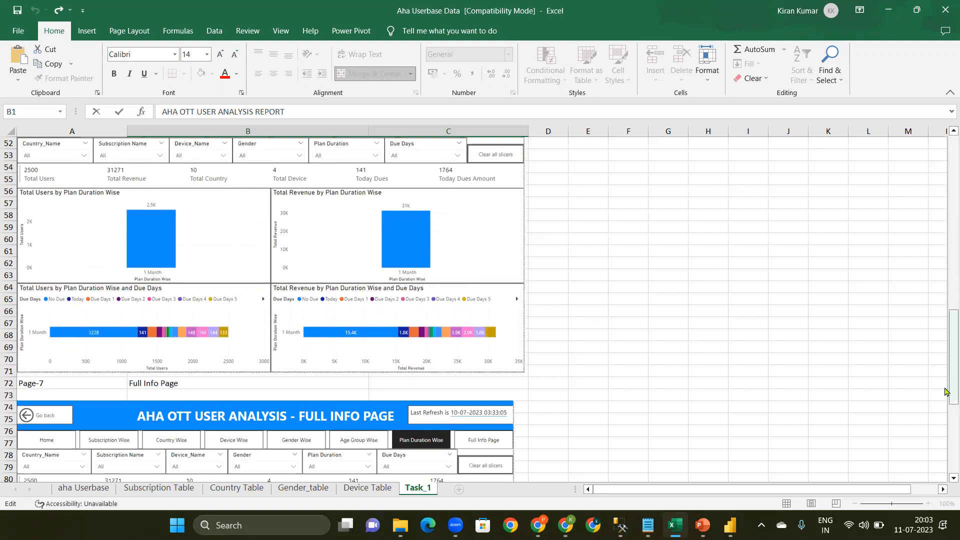
left_click_drag(947, 407, 947, 365)
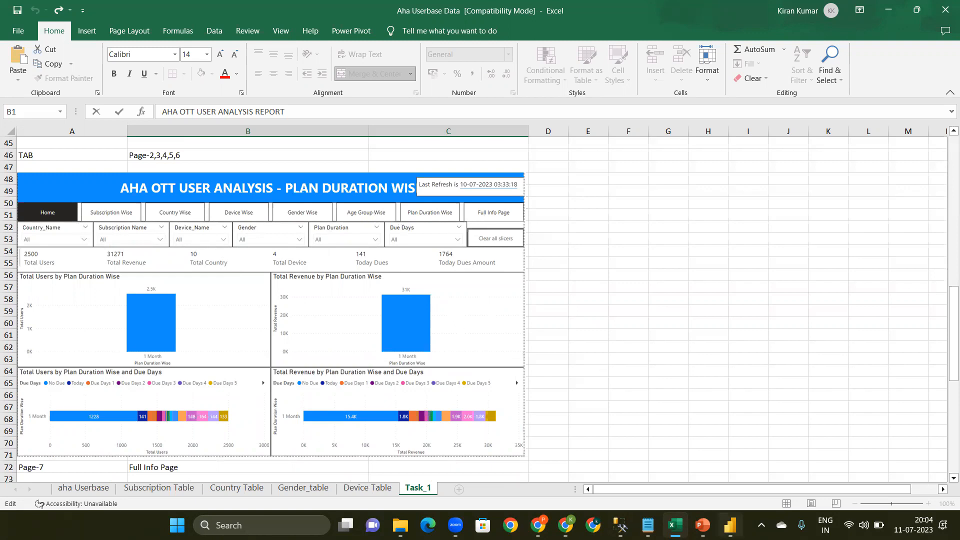
Back in Power BI Desktop, delete both column charts, the lower Due_Name and Due_Date_In_Number slicers and the user table from the duplicate page
left_click(730, 525)
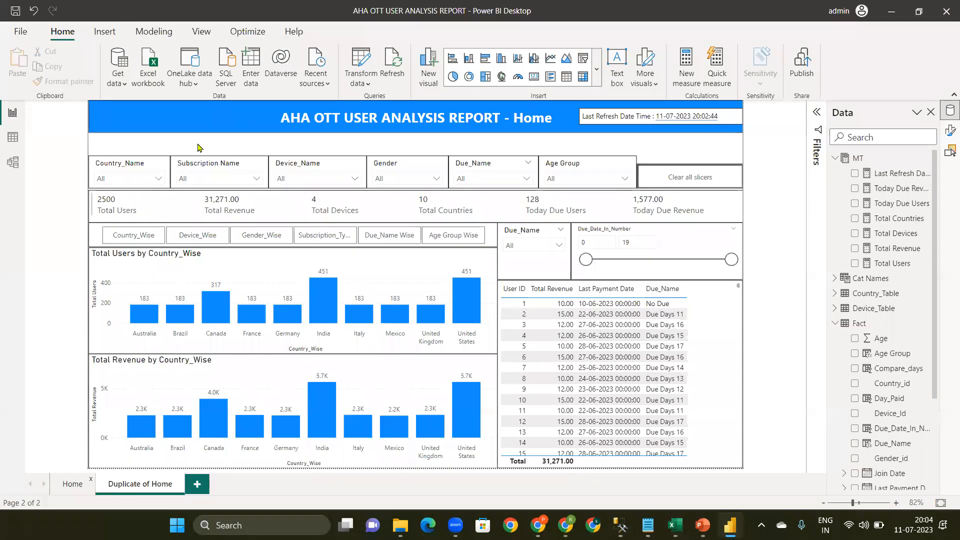
left_click(197, 267)
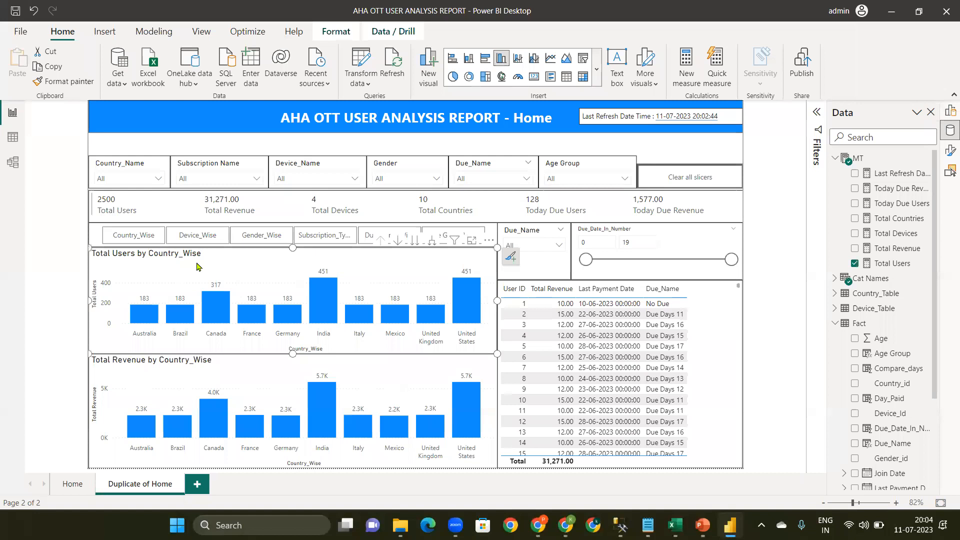
key("Delete")
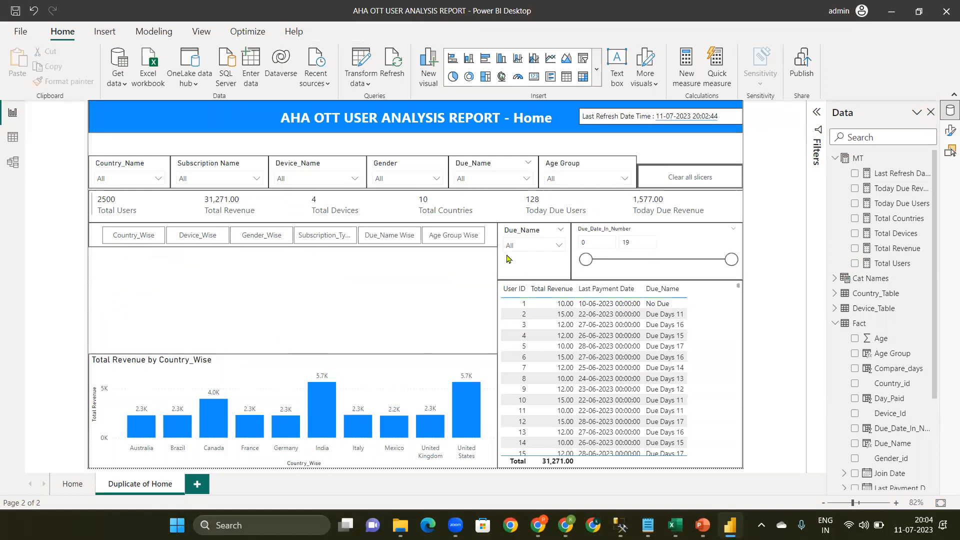
left_click(508, 258)
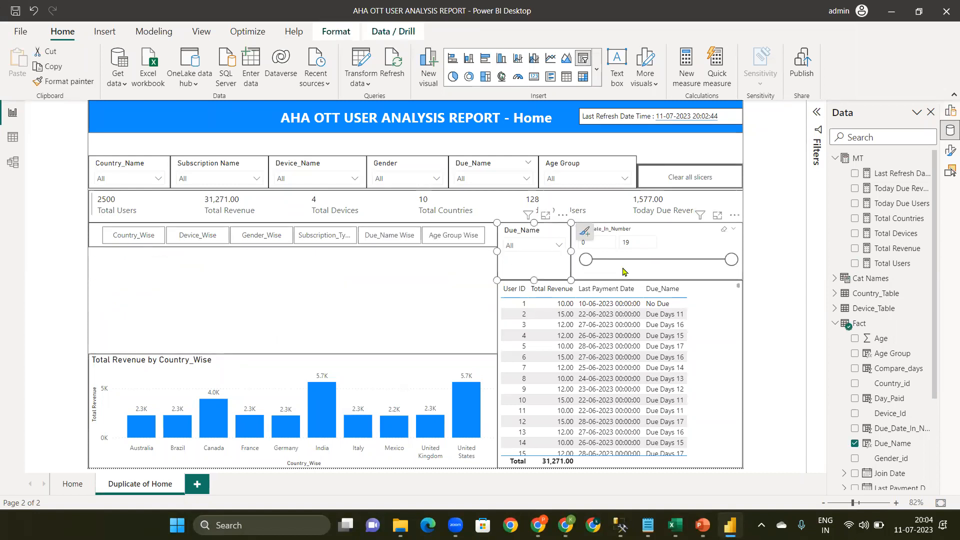
left_click(691, 315)
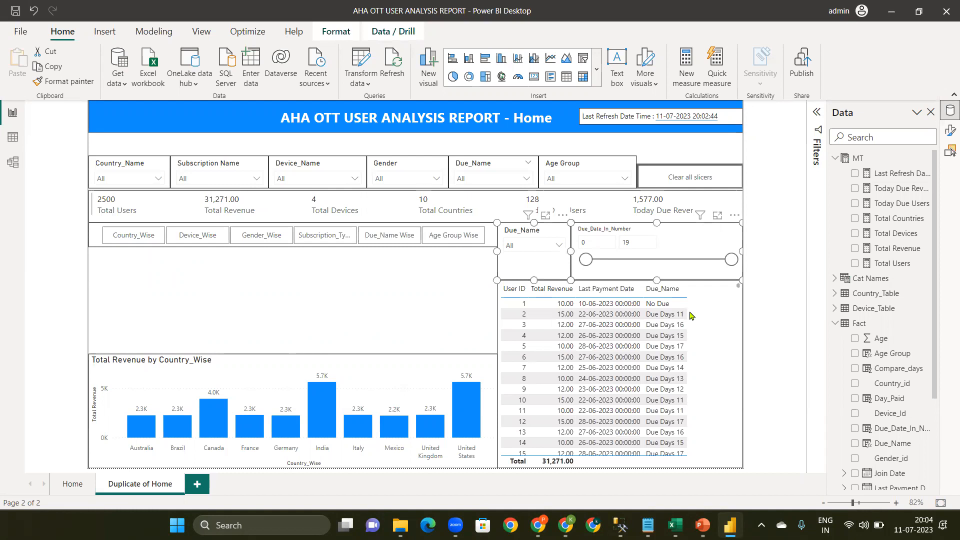
left_click(438, 357)
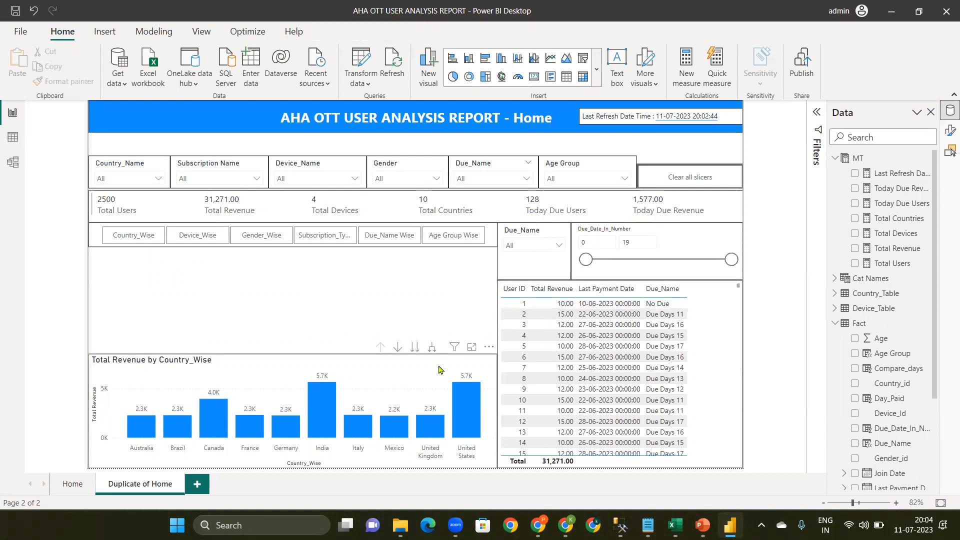
left_click(448, 367)
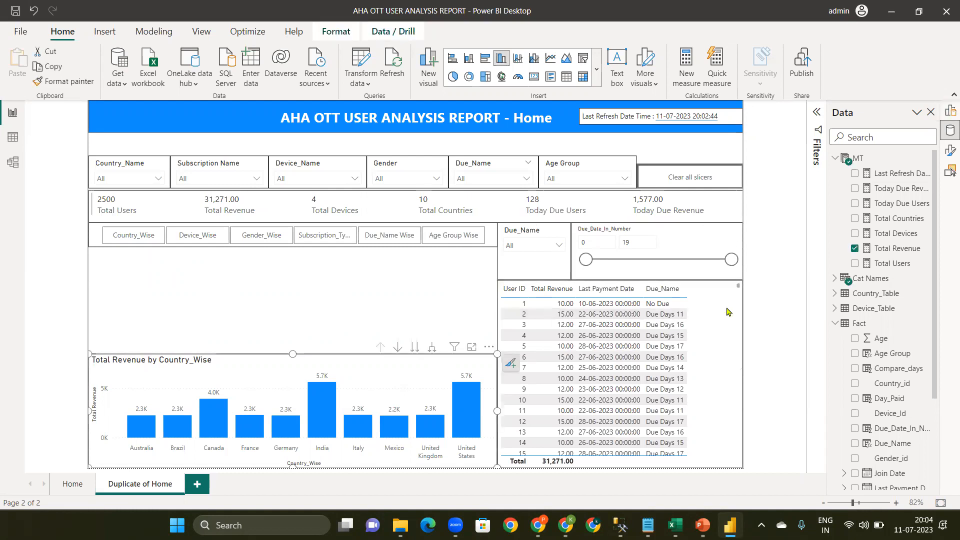
left_click(688, 233)
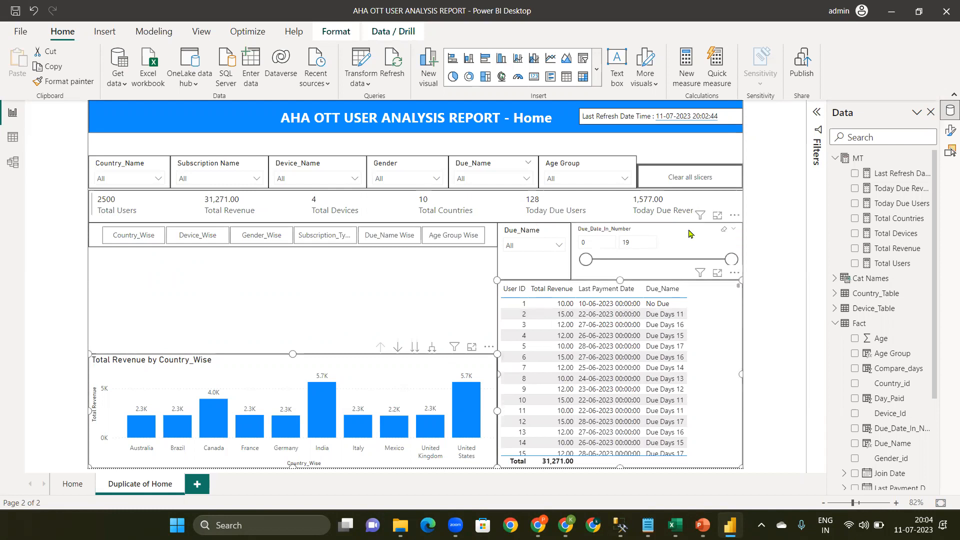
left_click(555, 270)
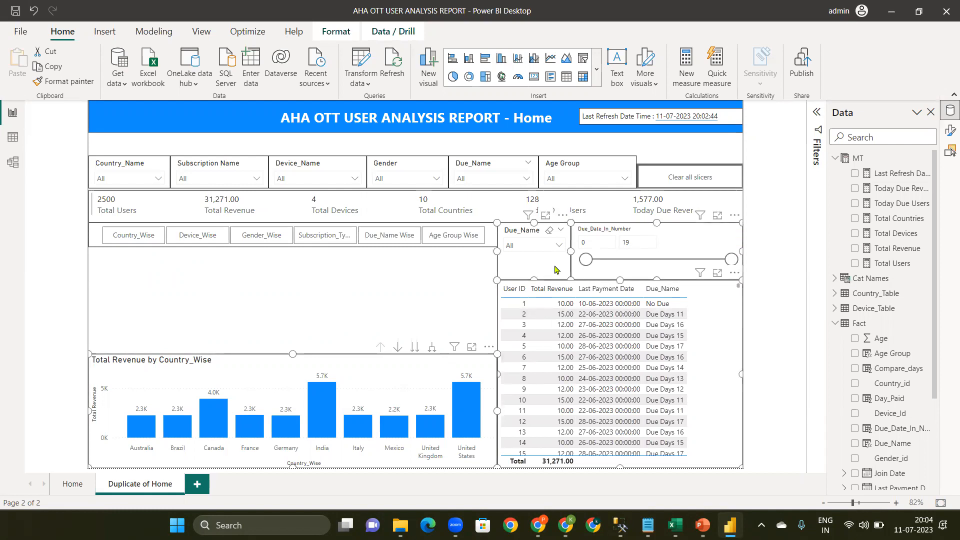
key("Delete")
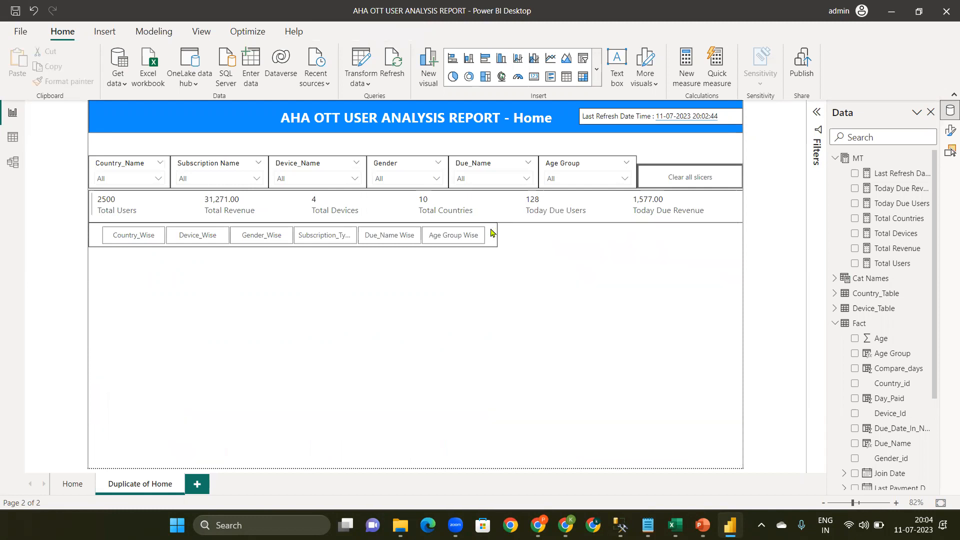
left_click(264, 246)
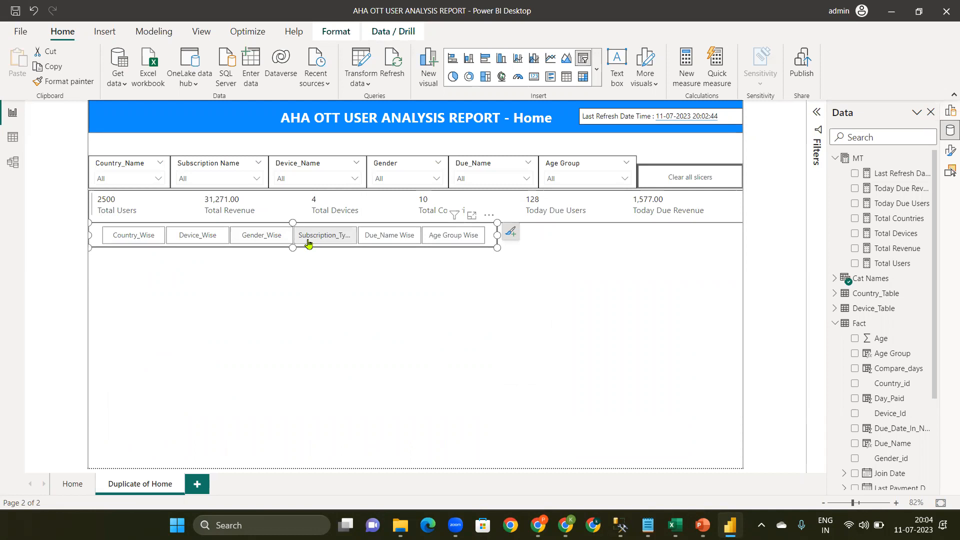
left_click(647, 277)
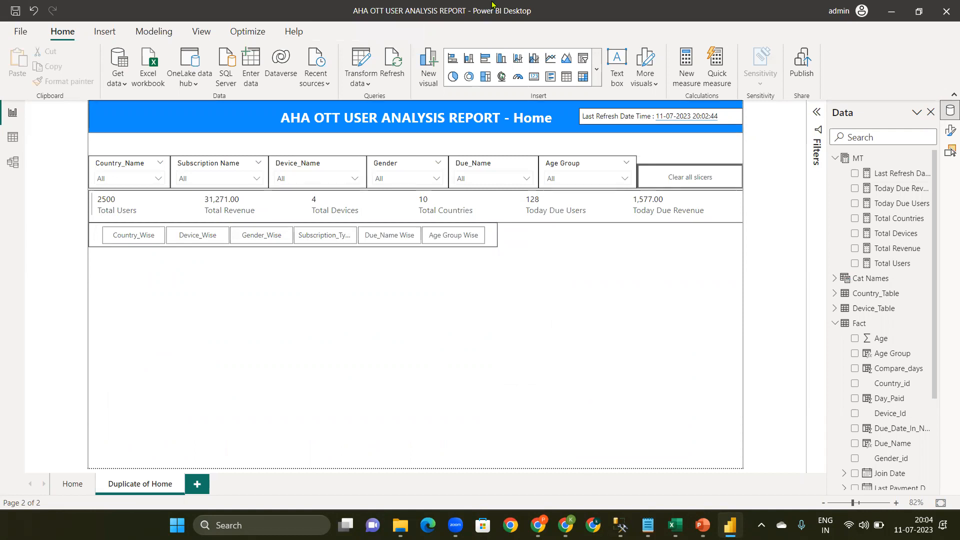
Rename the duplicated page as Tab
double_click(130, 485)
key("BackSpace")
type("tab")
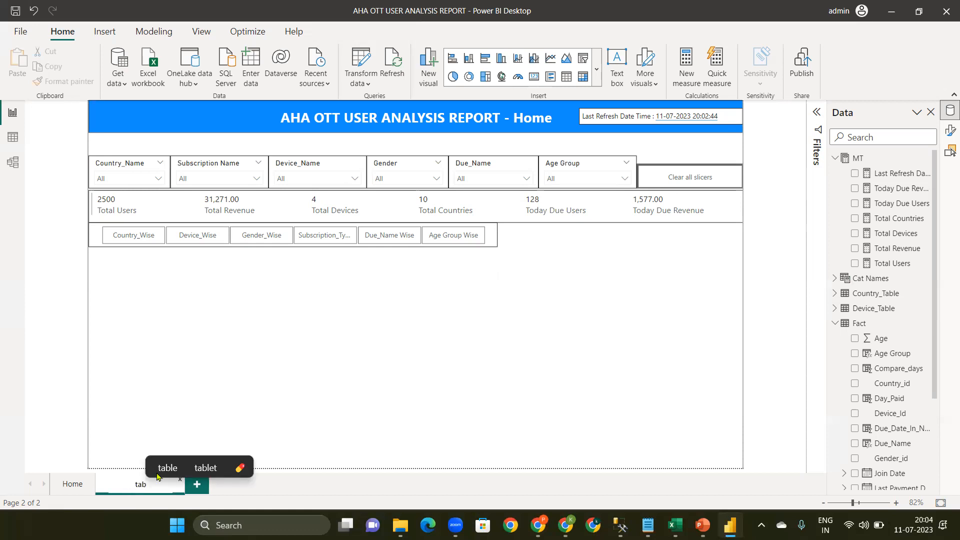
key("BackSpace")
key("BackSpace")
key("BackSpace")
type("Tab")
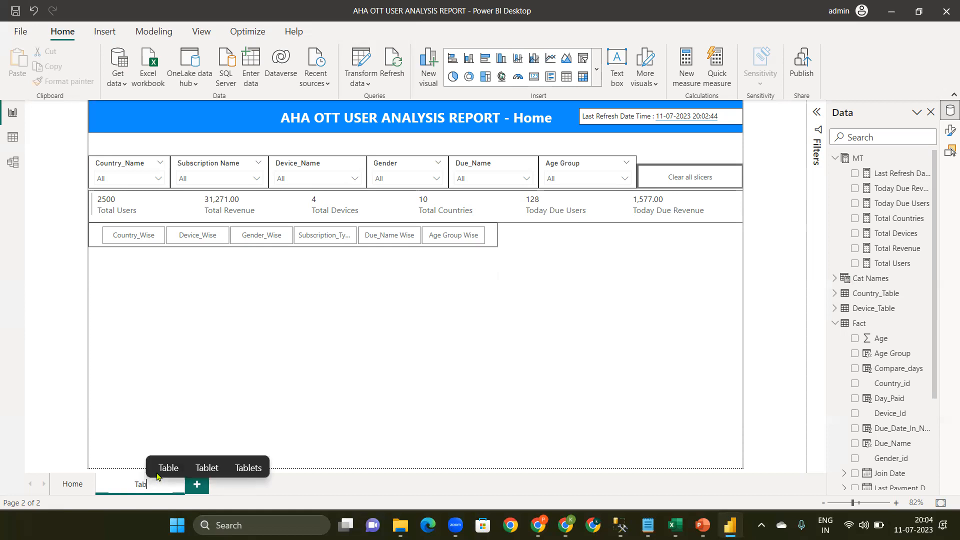
key("Return")
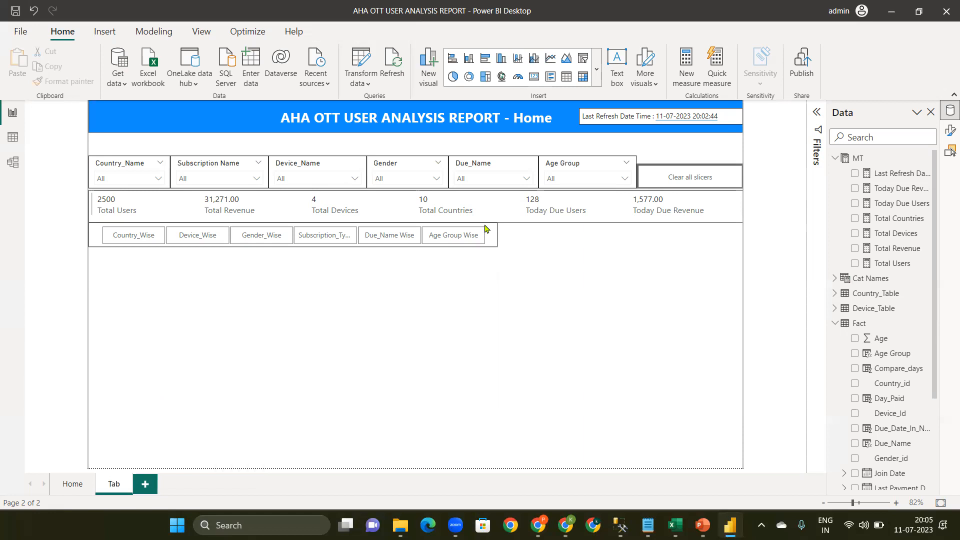
Move the category button slicer up between the title banner and the row of dropdown slicers
left_click_drag(489, 233, 380, 152)
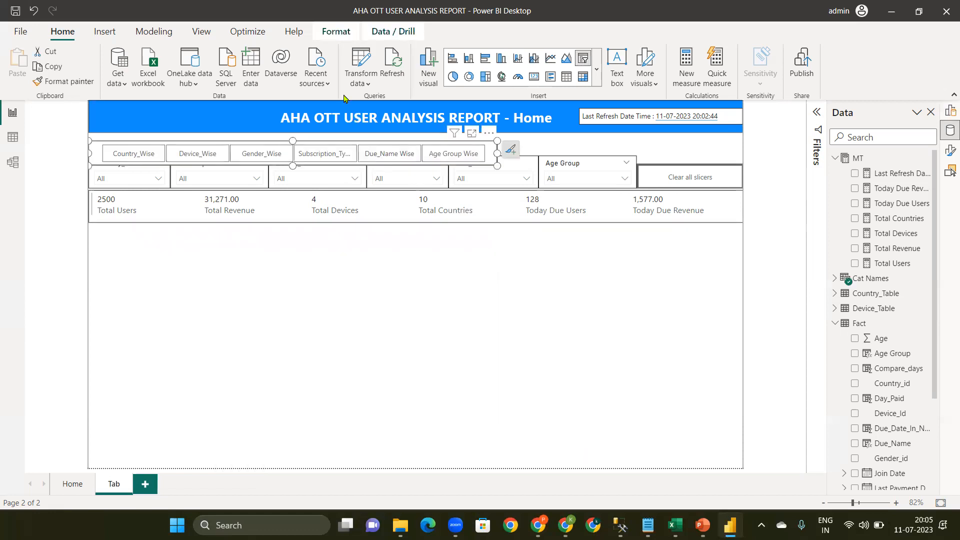
left_click_drag(456, 142, 456, 101)
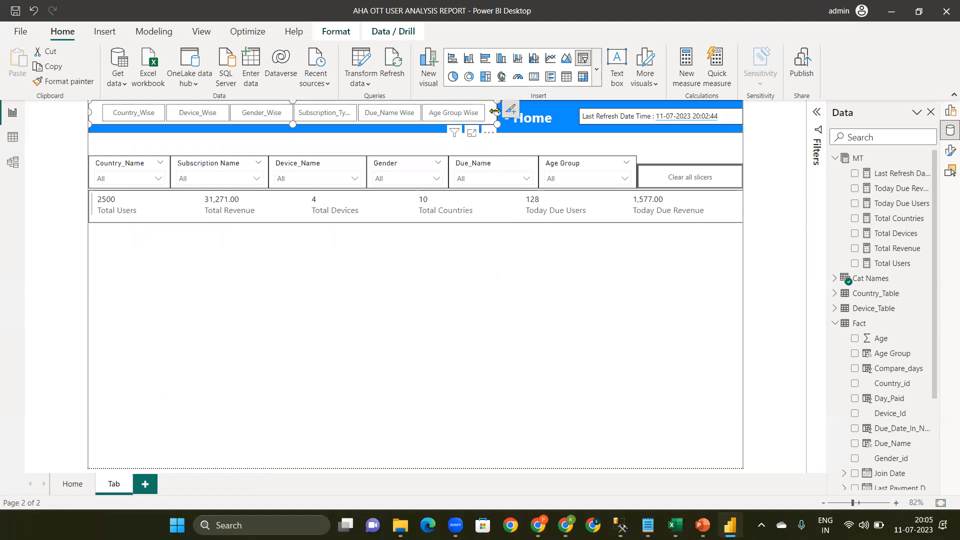
left_click_drag(314, 125, 315, 150)
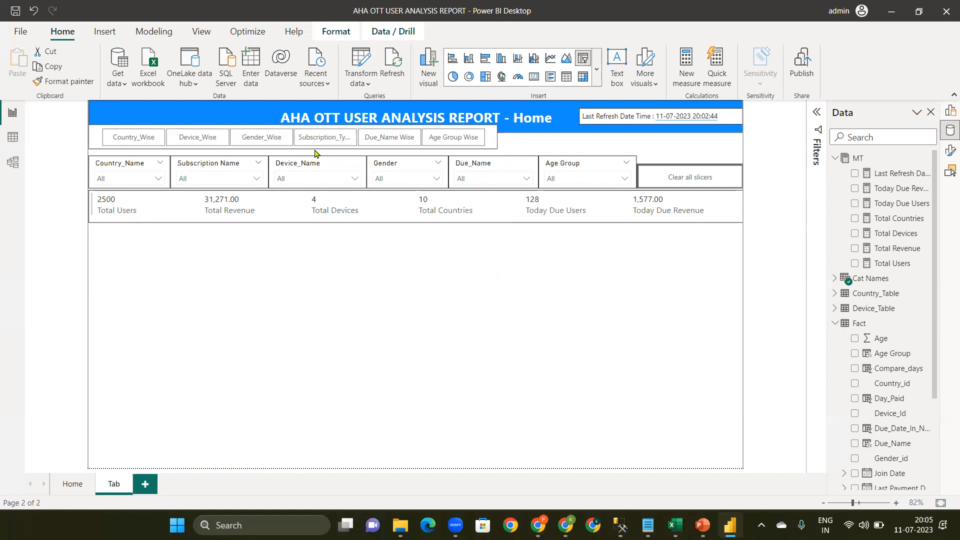
left_click(339, 257)
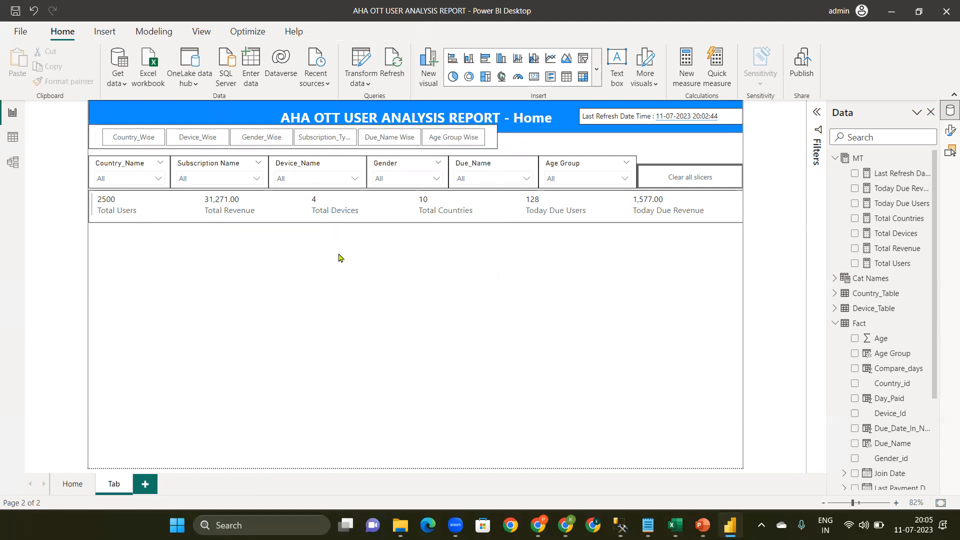
Create a column chart of the Total Users measure by the Cat Names table's Parameter field on the Tab page
left_click(834, 159)
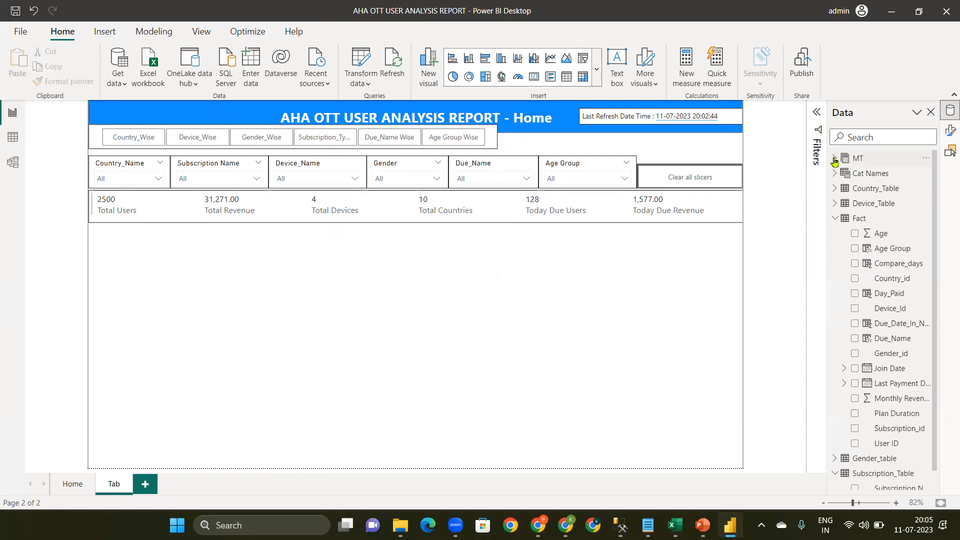
left_click(834, 159)
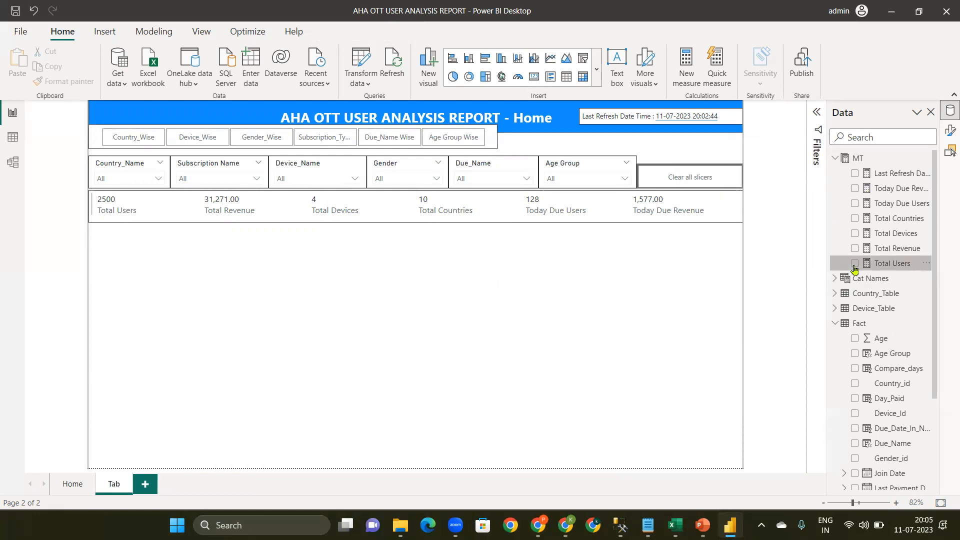
left_click(889, 263)
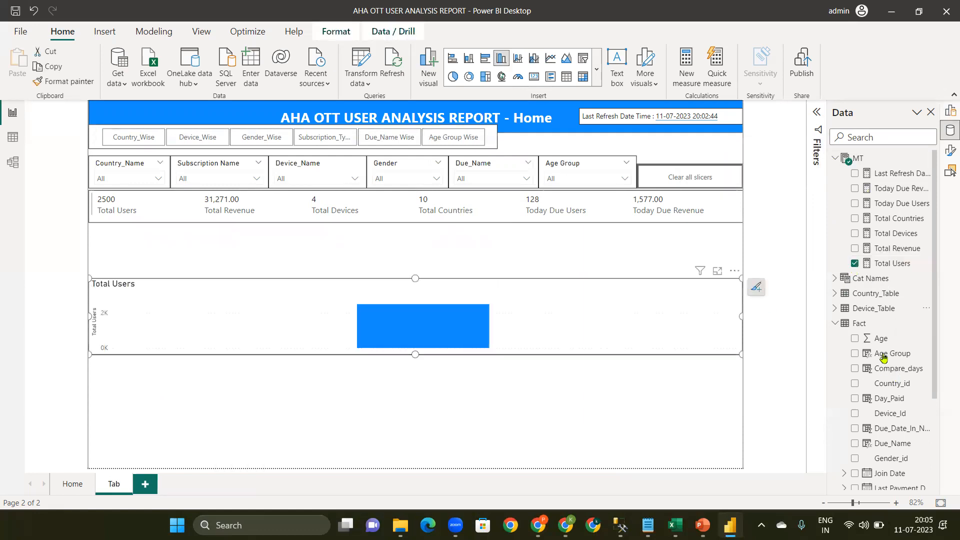
left_click(835, 279)
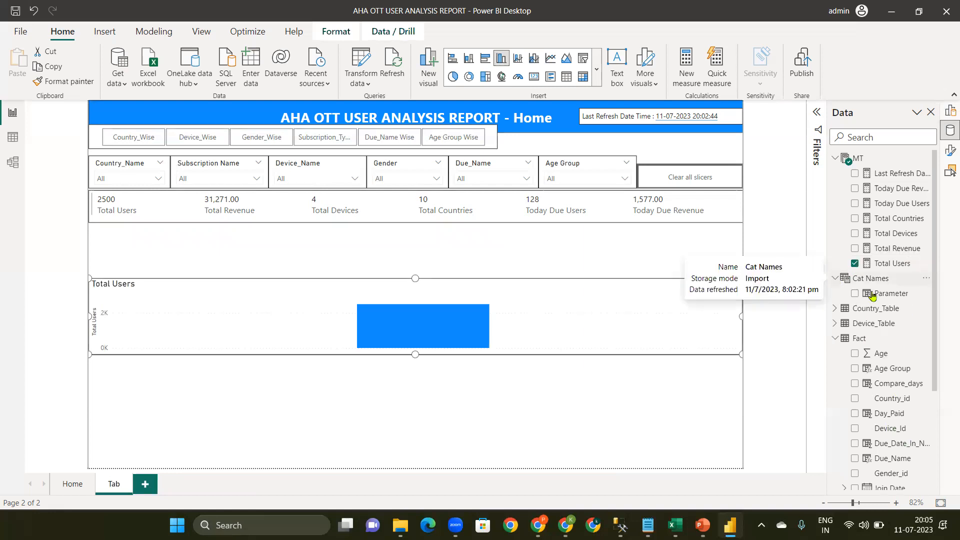
left_click(855, 294)
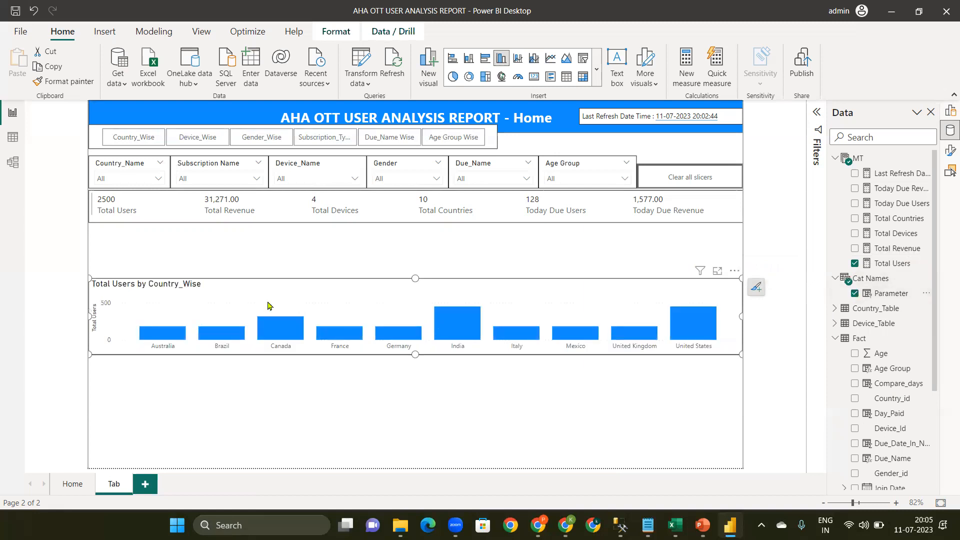
Test the category slicer on the Total Users chart with Country_Wise, Device_Wise and Gender_Wise, then clear the selection
left_click(138, 144)
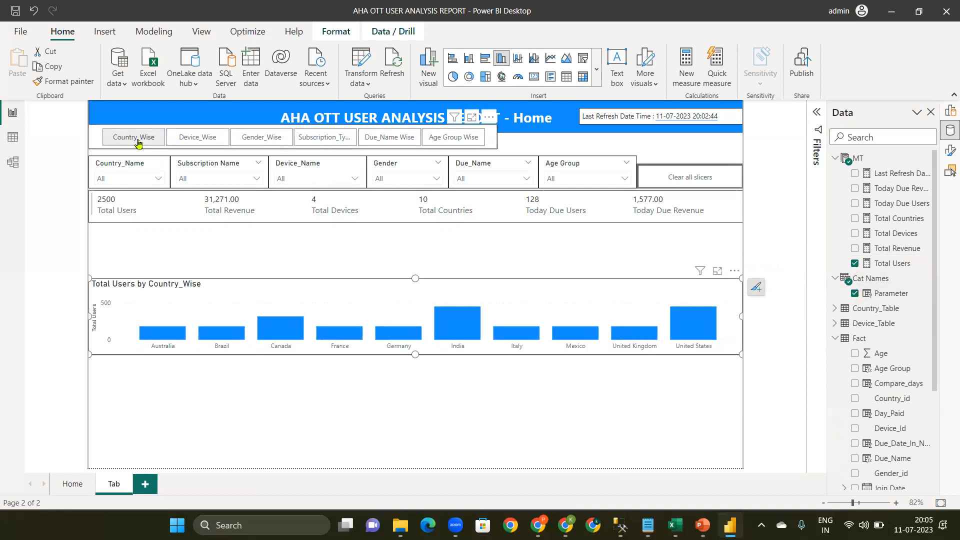
left_click(138, 144)
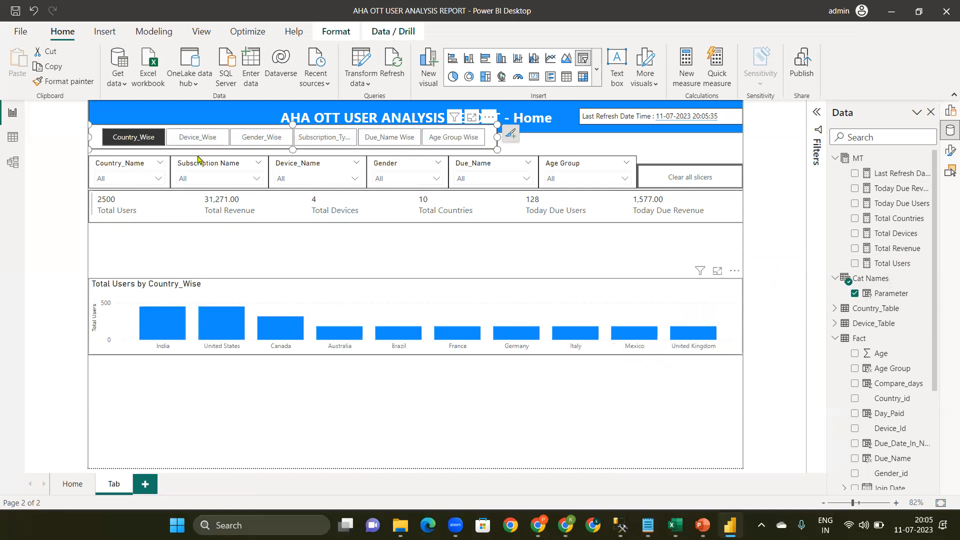
left_click(190, 139)
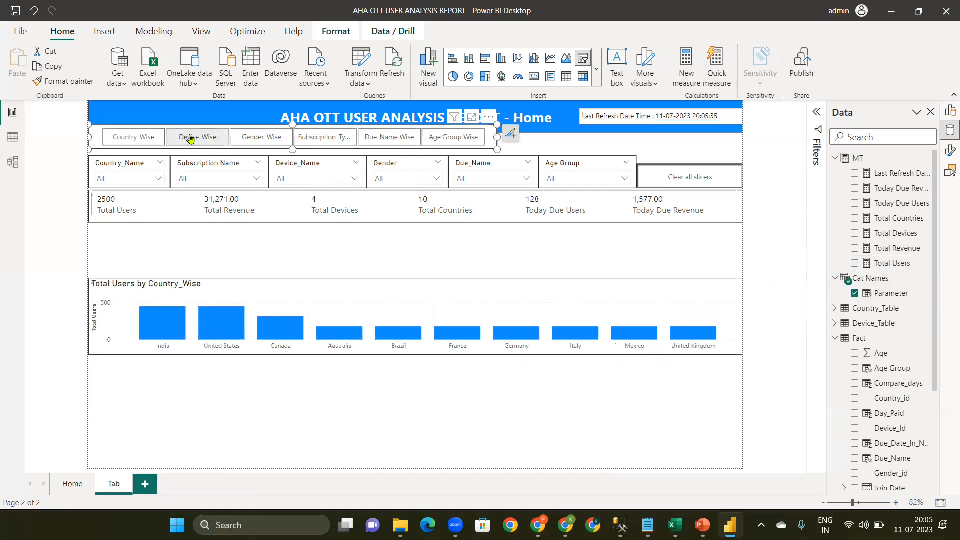
left_click(261, 138)
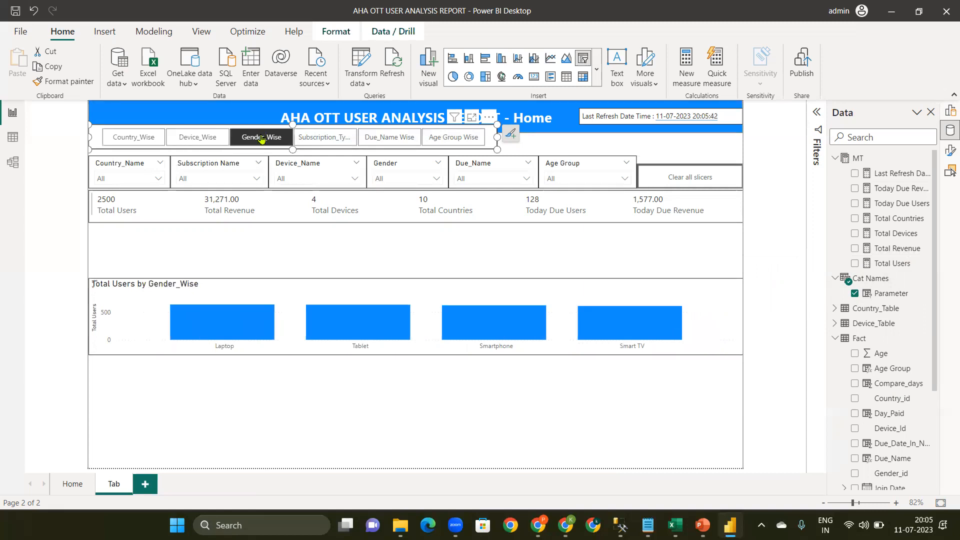
left_click(262, 139)
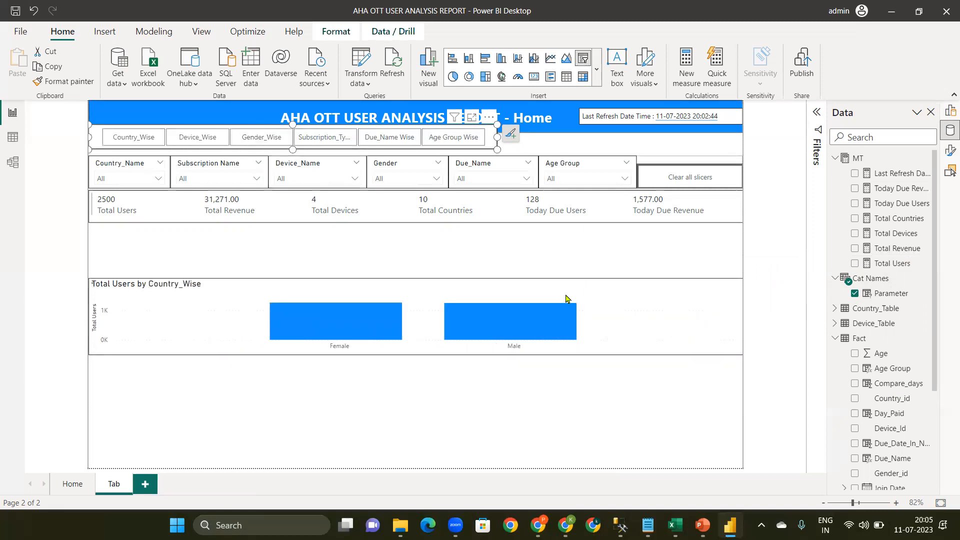
Move the Total Users column chart directly below the summary cards and resize it to half the page width
left_click_drag(545, 297, 546, 242)
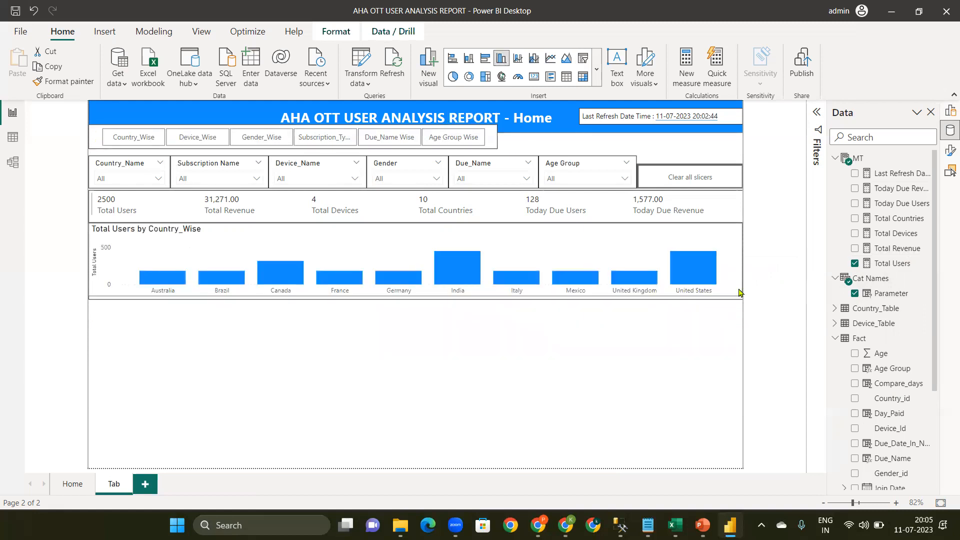
left_click_drag(739, 293, 651, 302)
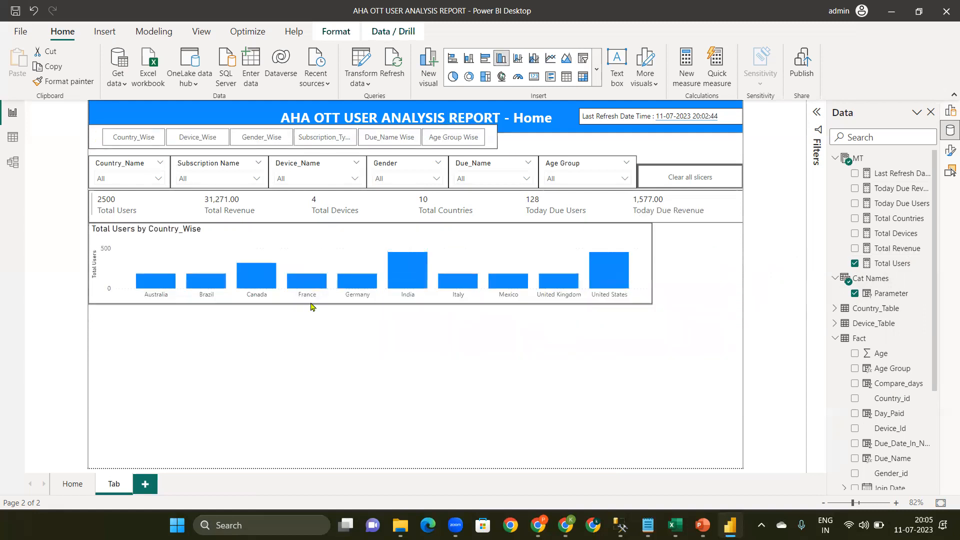
mouse_move(264, 303)
left_mouse_down()
mouse_move(392, 311)
mouse_move(392, 337)
mouse_move(415, 336)
left_mouse_up()
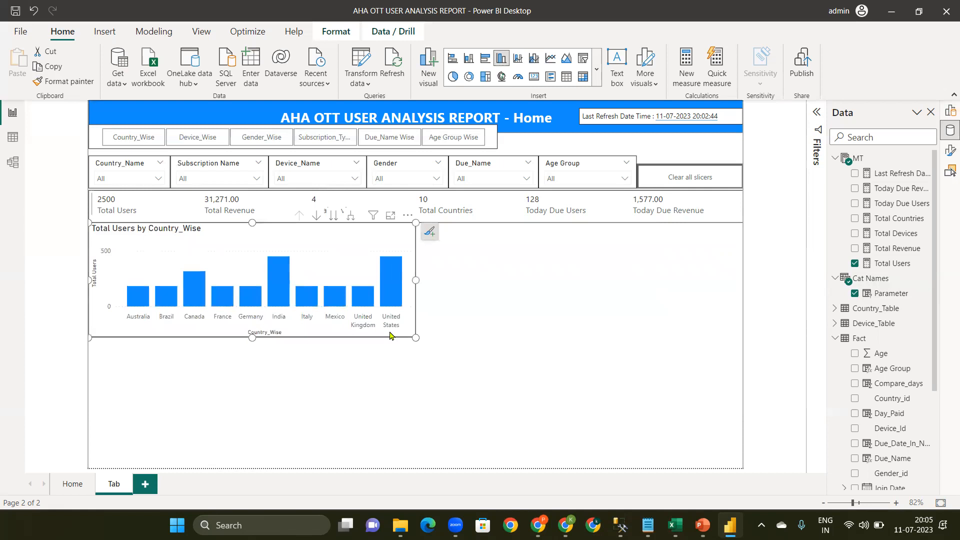
Duplicate the Total Users column chart, fit the copy beside the original, and replace its measure with Total Revenue
key("ctrl+c")
key("ctrl+v")
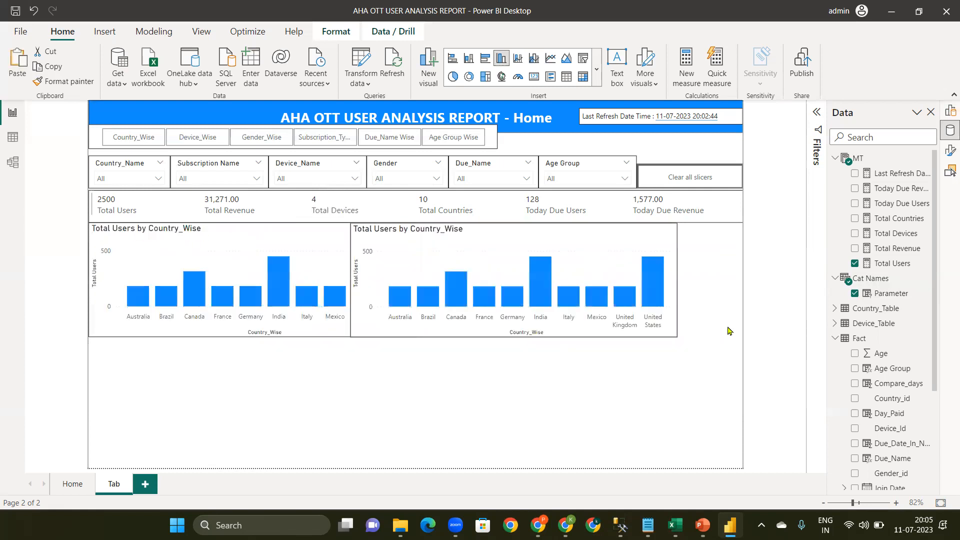
left_click_drag(361, 284, 426, 284)
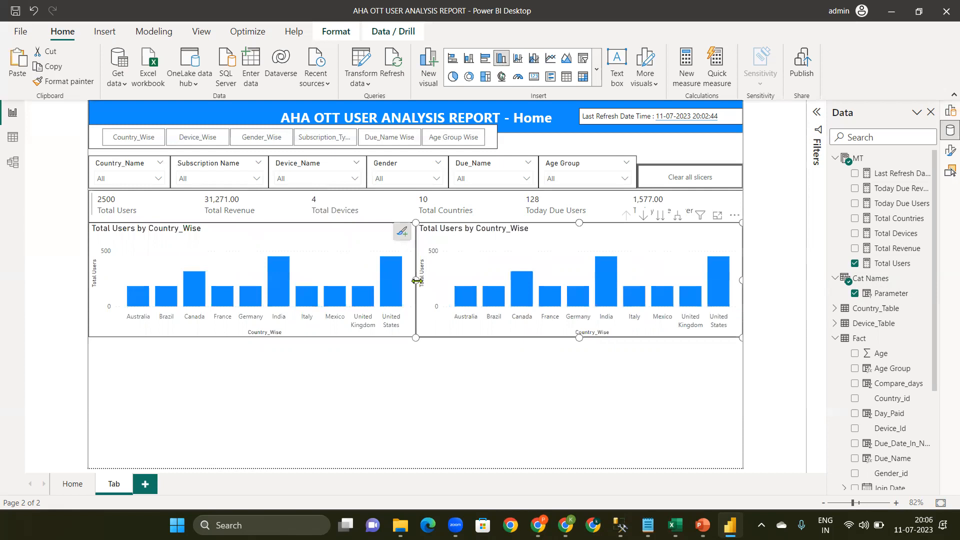
left_click(421, 284)
left_click_drag(419, 286, 418, 283)
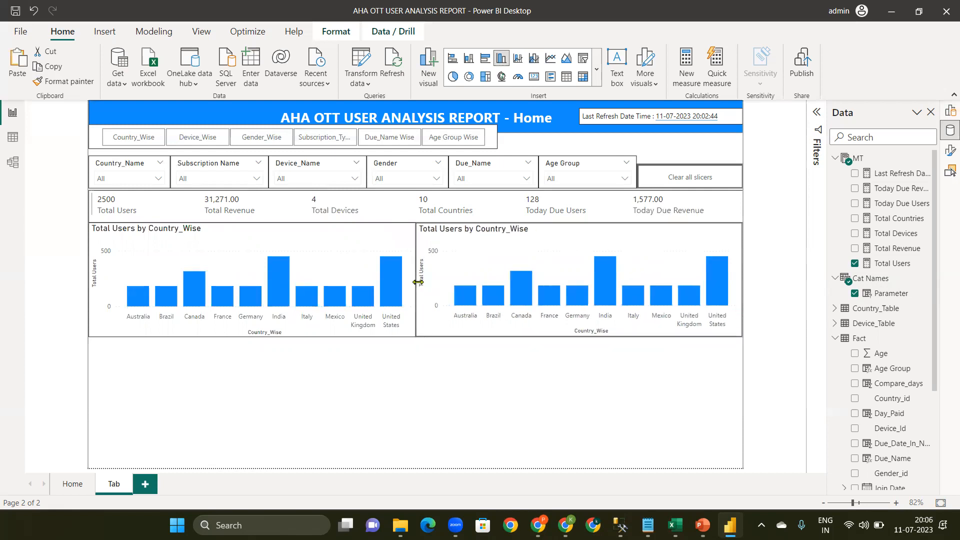
left_click(855, 264)
left_click(855, 249)
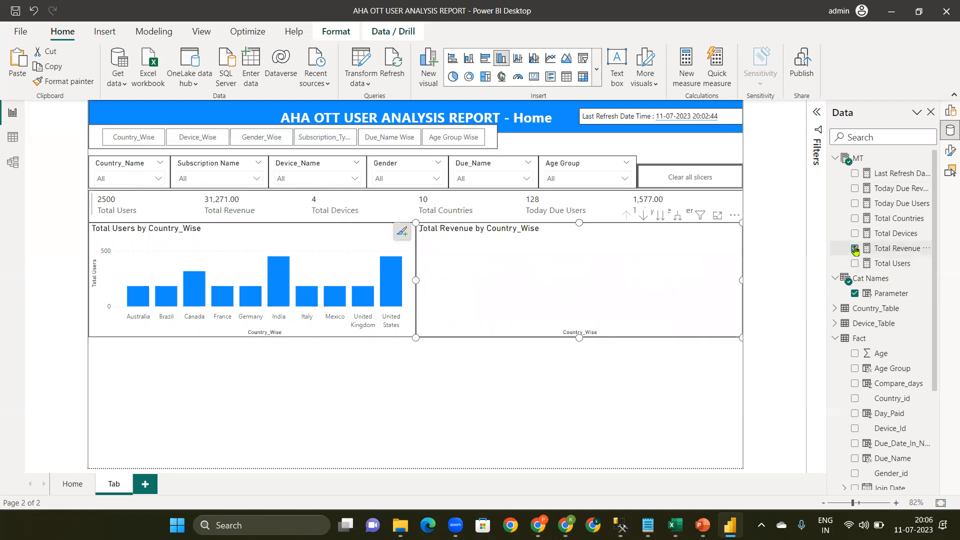
Turn on data labels for the Total Revenue column chart and copy its formatting to the Total Users column chart
left_click(949, 112)
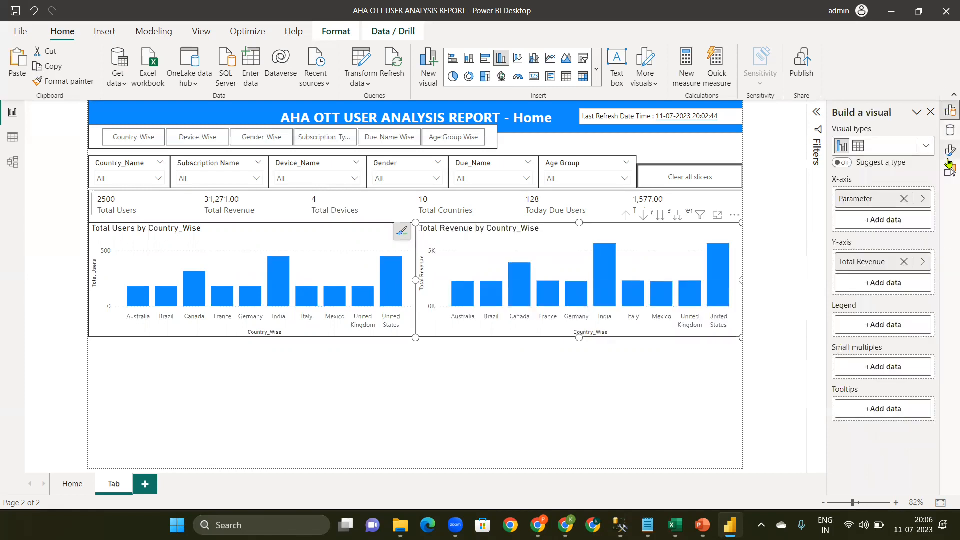
left_click(949, 155)
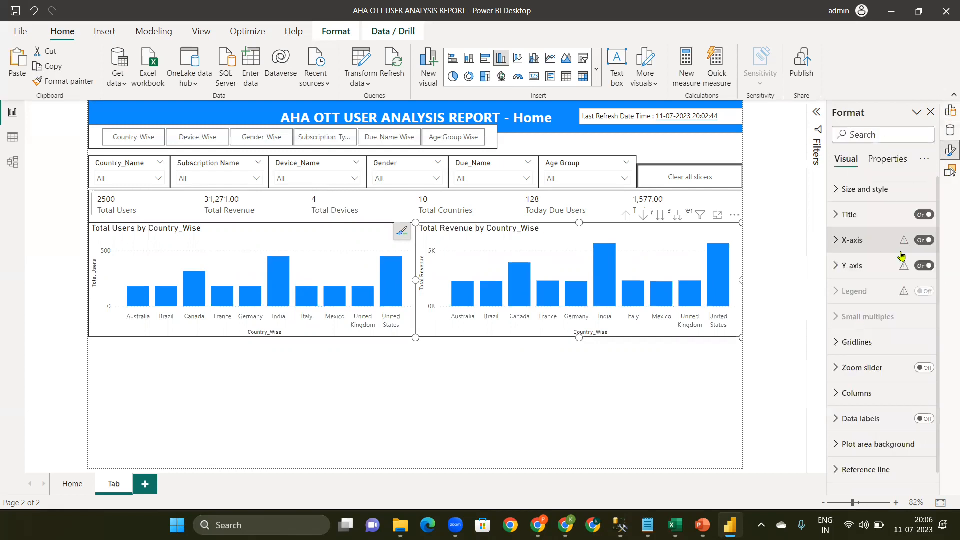
left_click(923, 420)
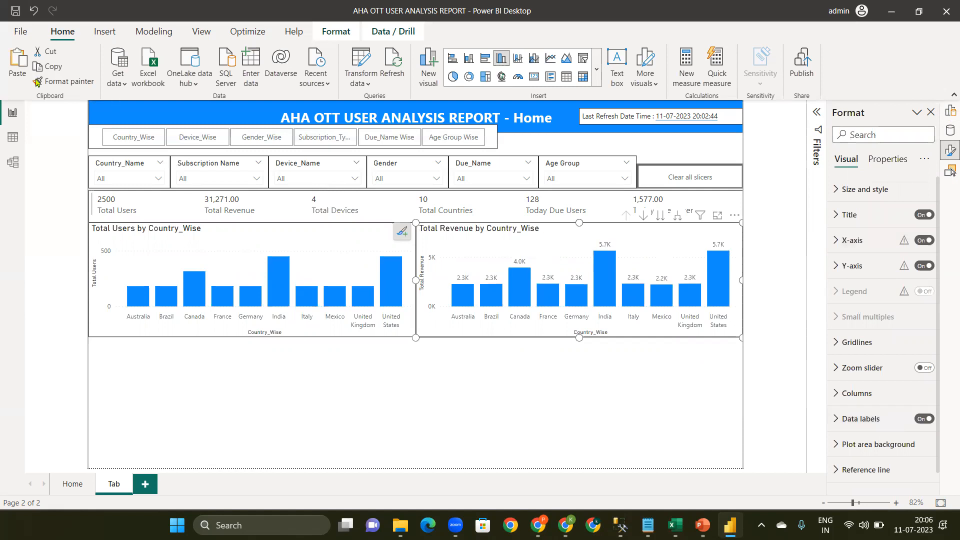
left_click(59, 81)
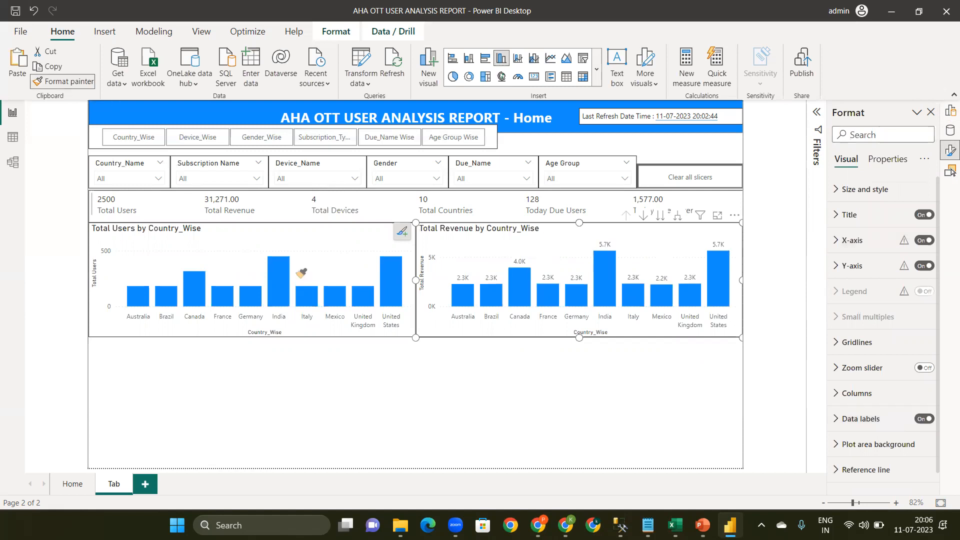
left_click(257, 246)
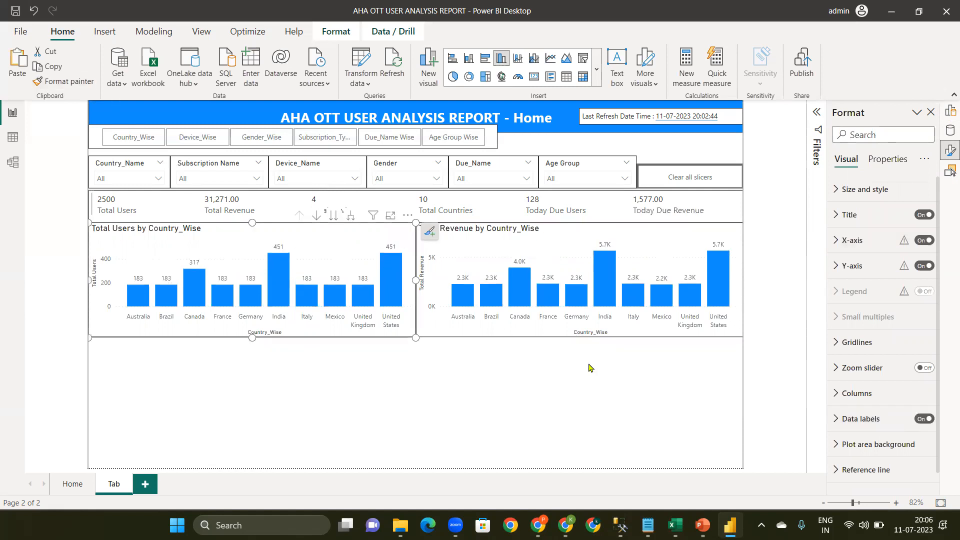
left_click(456, 370)
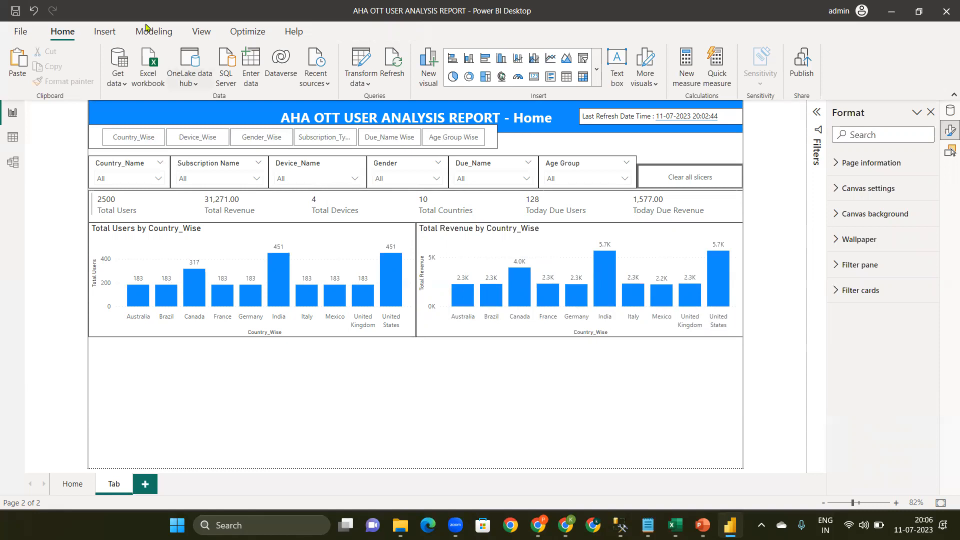
Insert a stacked bar chart directly beneath the Total Users column chart and extend it to the page's lower edge
left_click(114, 34)
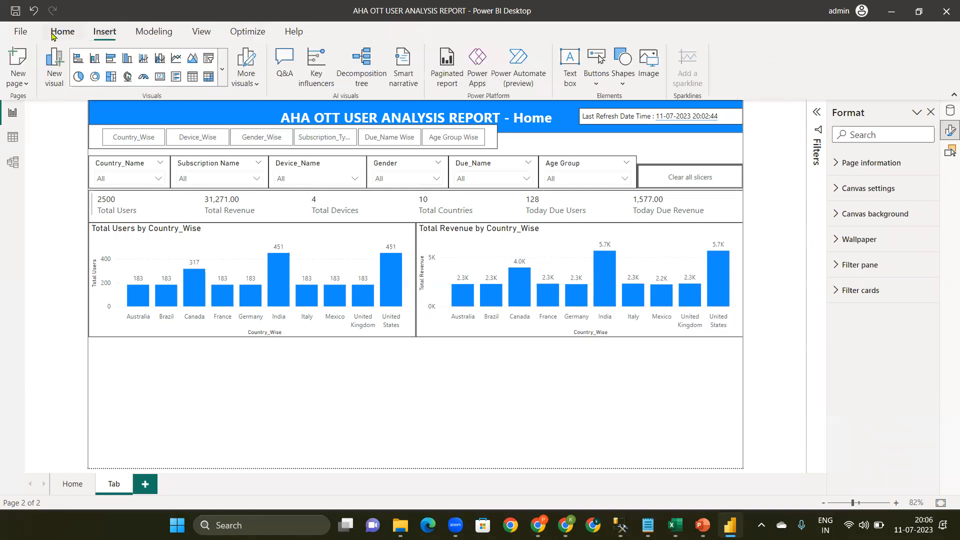
left_click(53, 34)
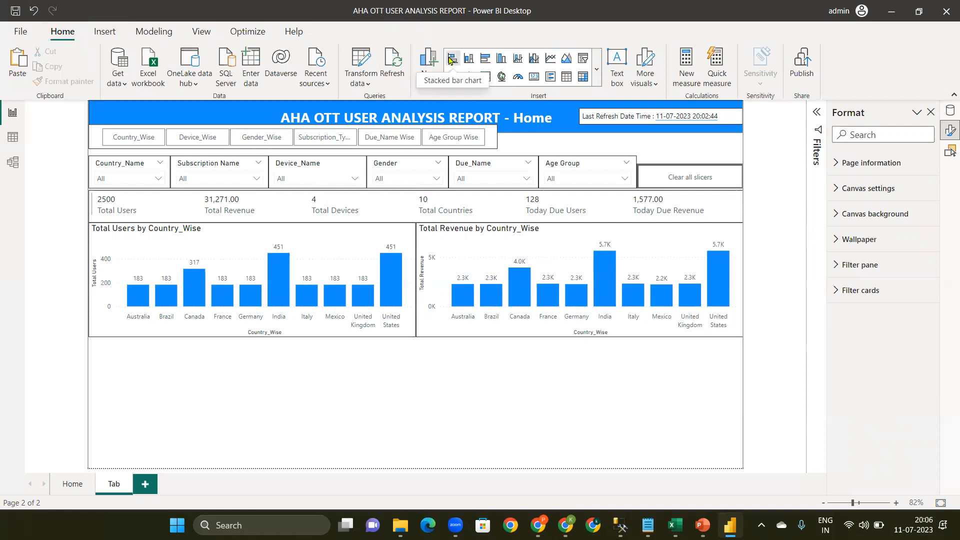
left_click(451, 59)
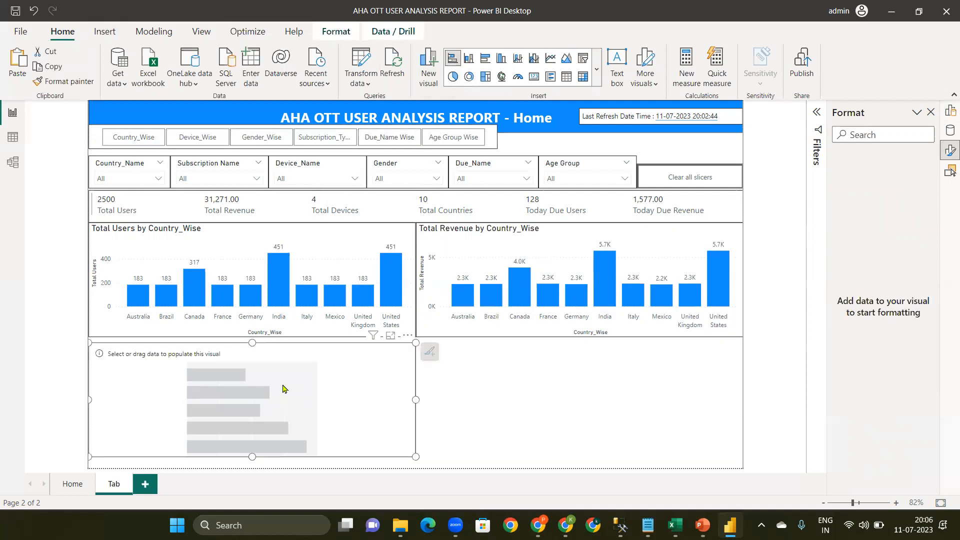
left_click_drag(283, 389, 283, 381)
left_click(248, 441)
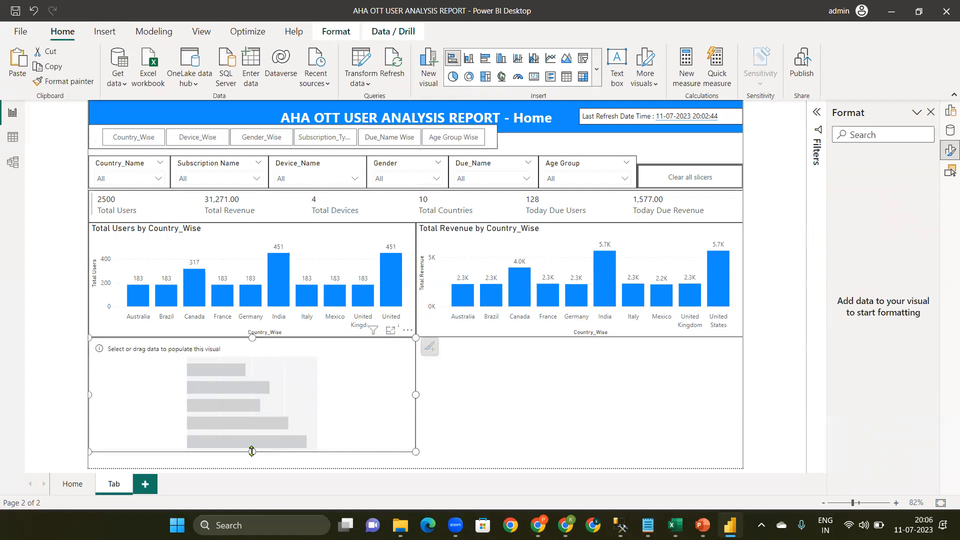
left_click(251, 468)
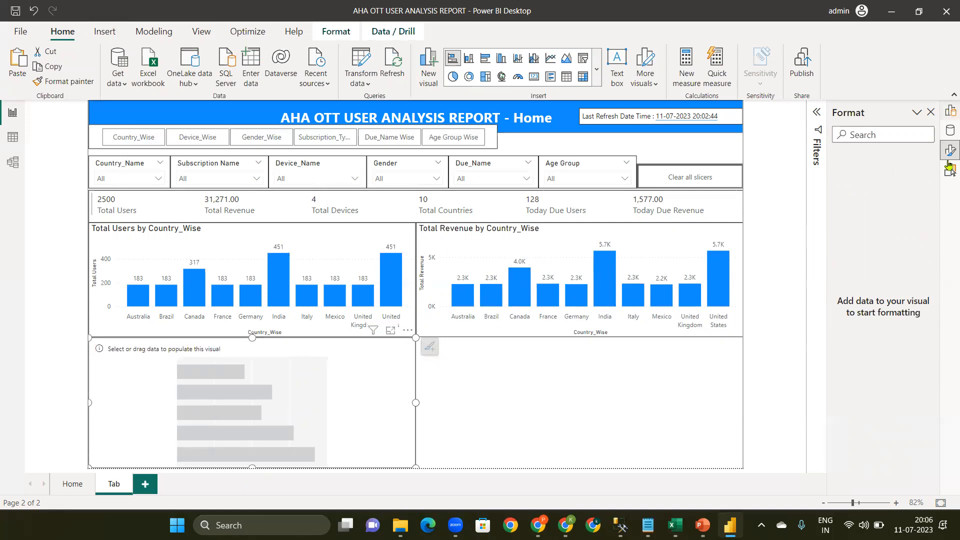
Assign the Cat Names Parameter field to the stacked bar chart's Y-axis and the Total Users measure to its X-axis
left_click(948, 117)
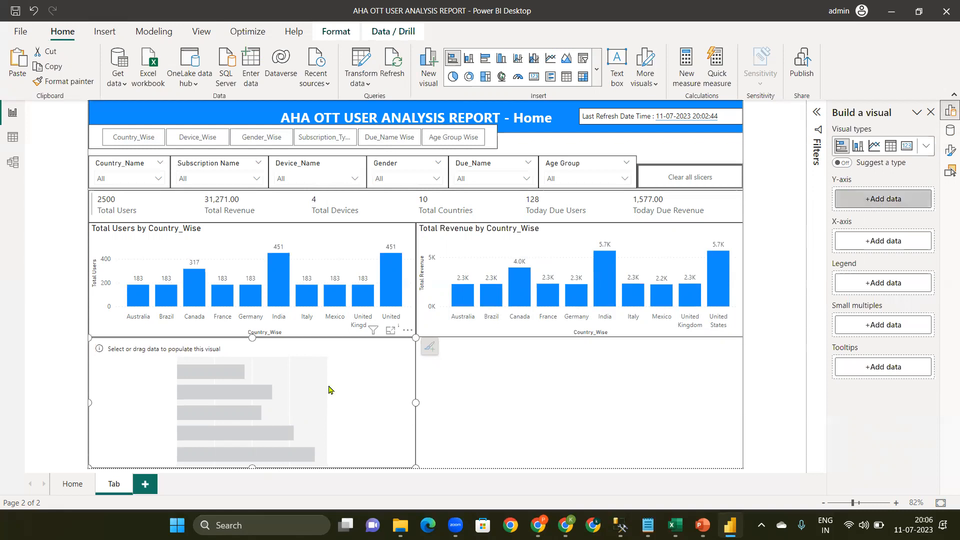
left_click(872, 200)
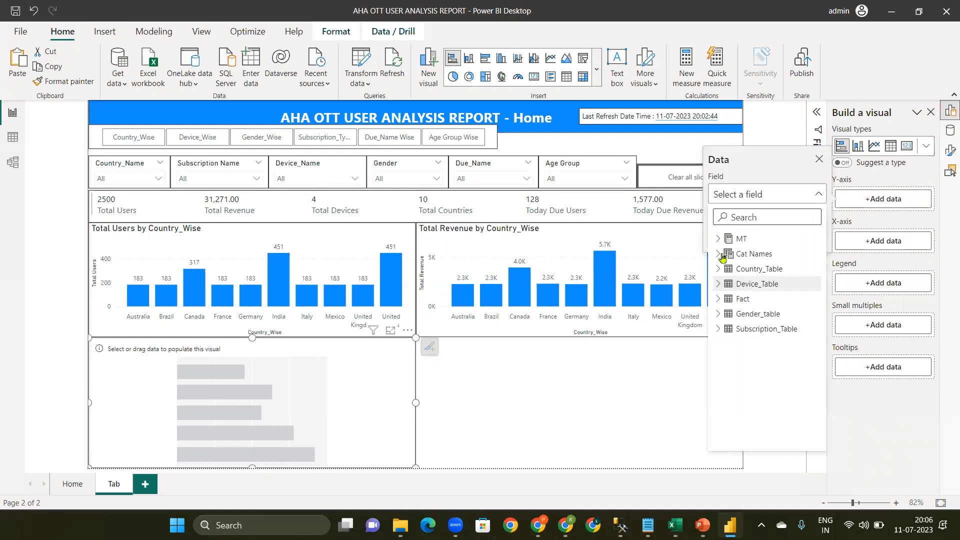
left_click(719, 254)
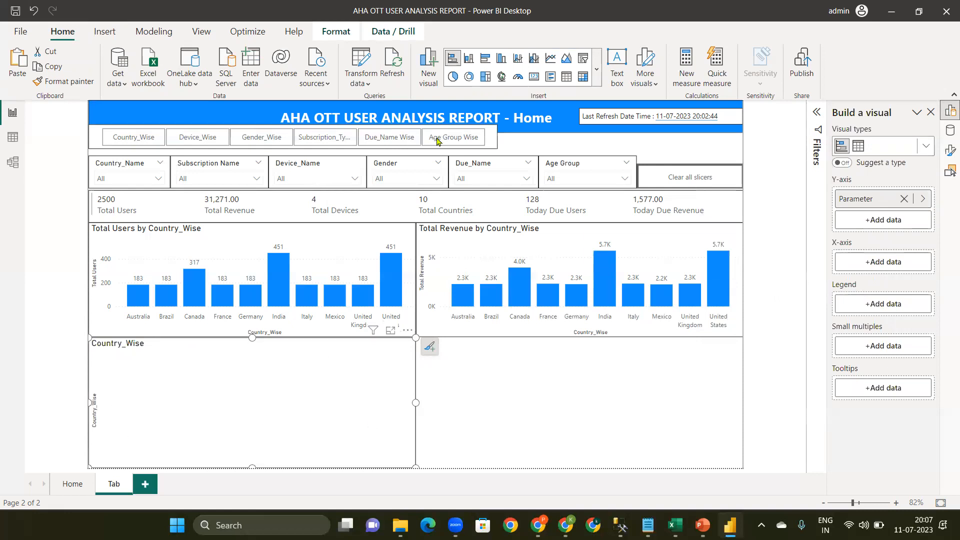
left_click(888, 267)
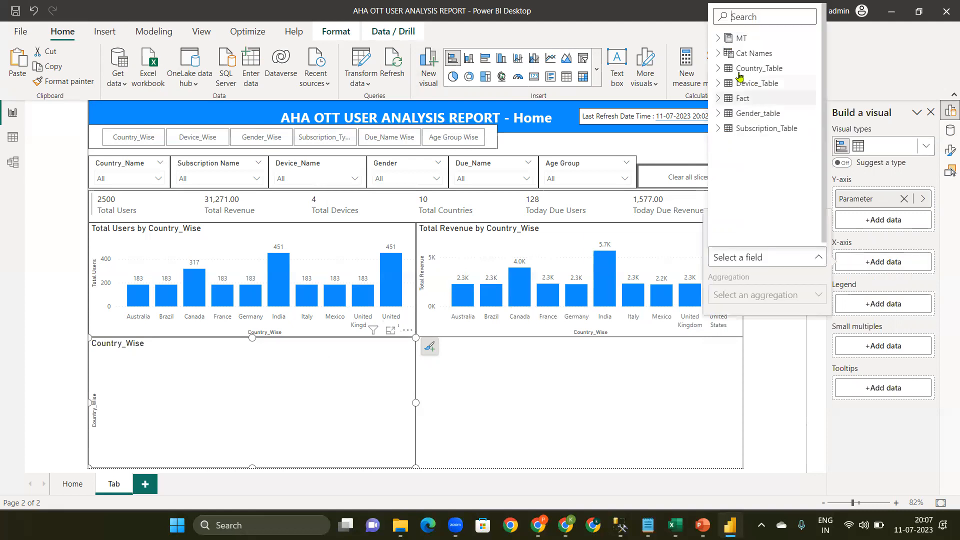
left_click(720, 39)
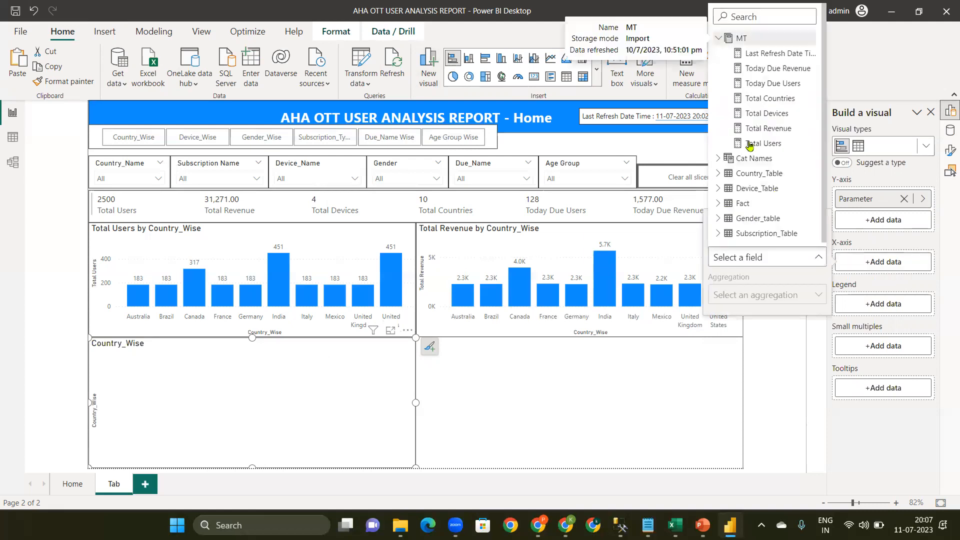
left_click(750, 145)
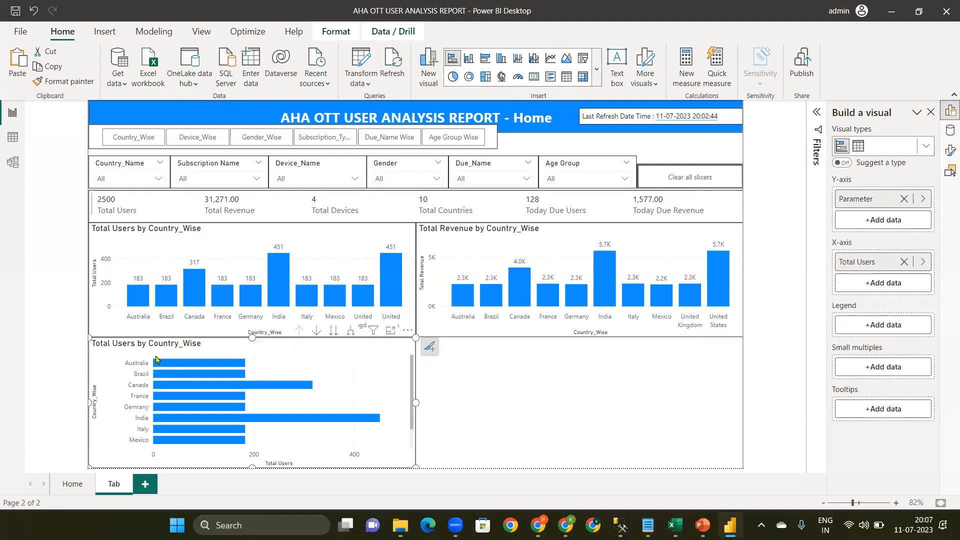
Add the Fact table's Due_Name field as the stacked bar chart's legend
left_click(856, 324)
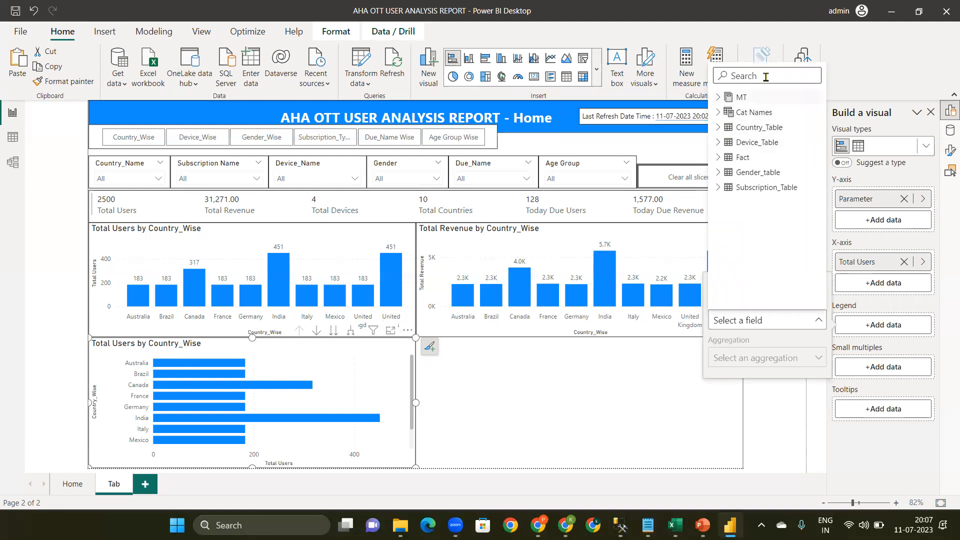
type("due")
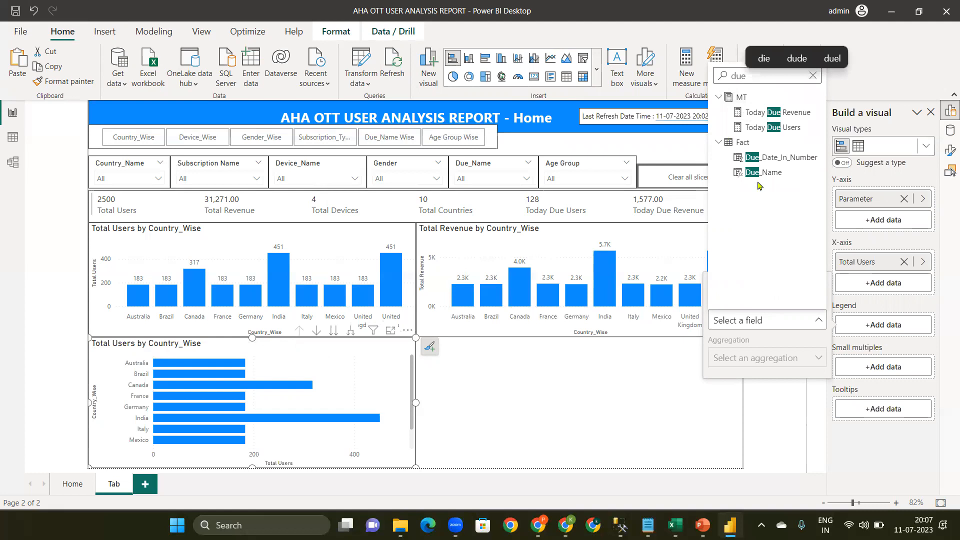
left_click(764, 173)
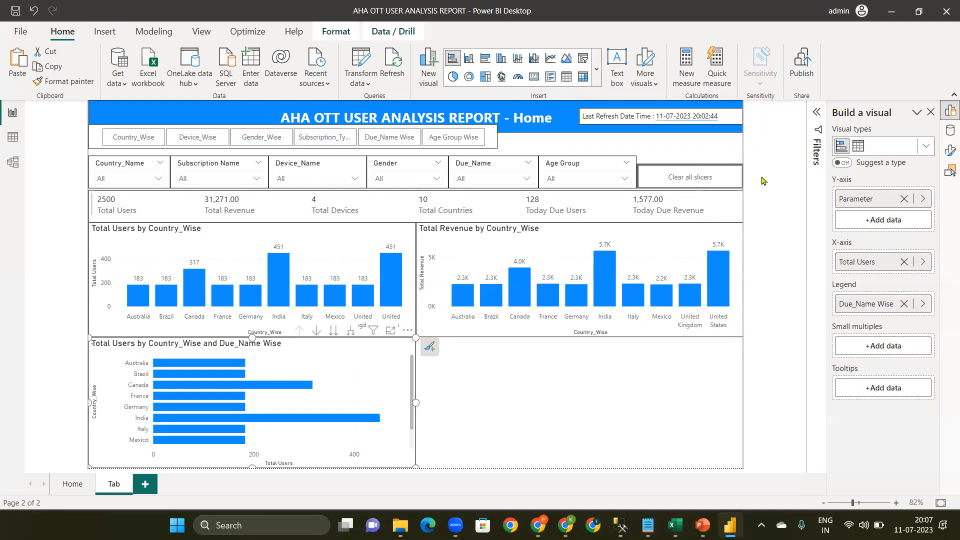
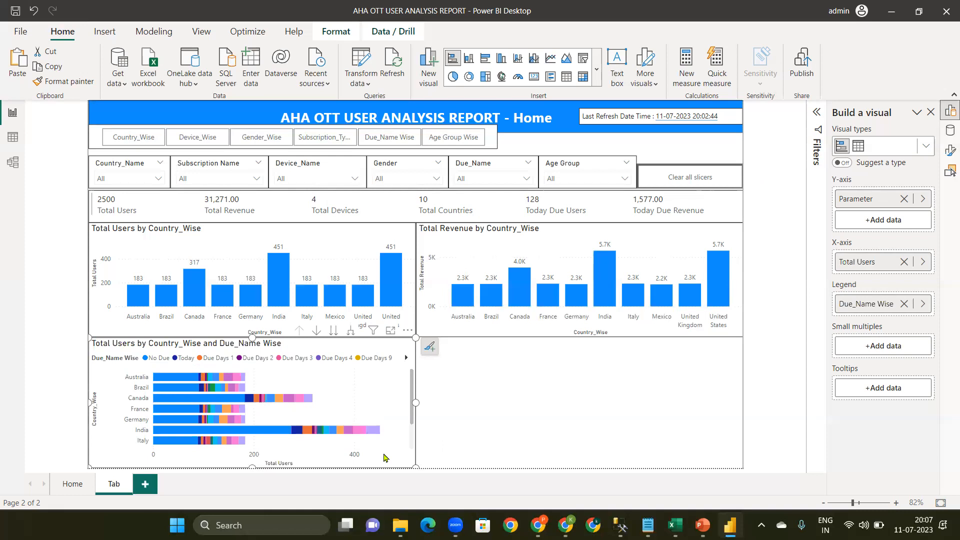
Duplicate the stacked bar chart beneath the Total Revenue column chart and replace the copy's X-axis measure with Total Revenue
key("ctrl+v")
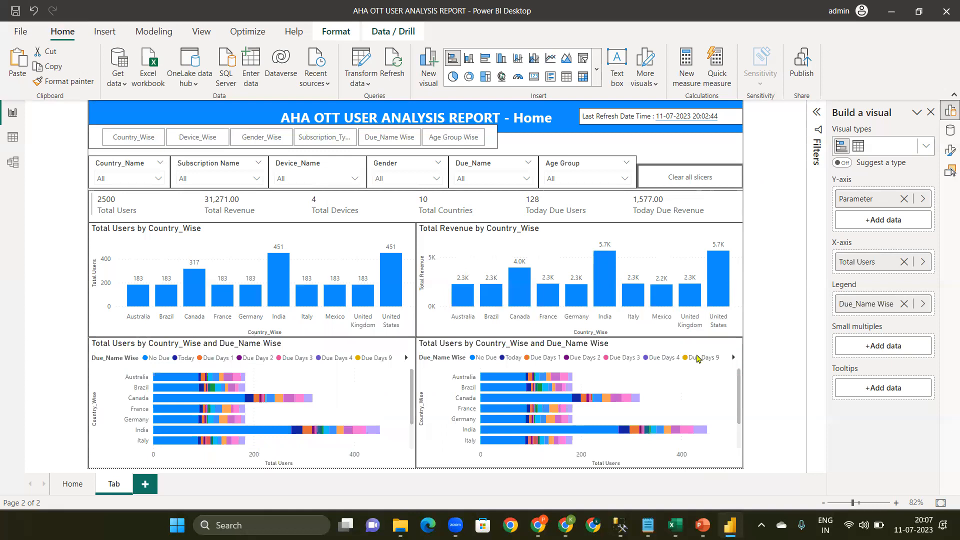
left_click(700, 359)
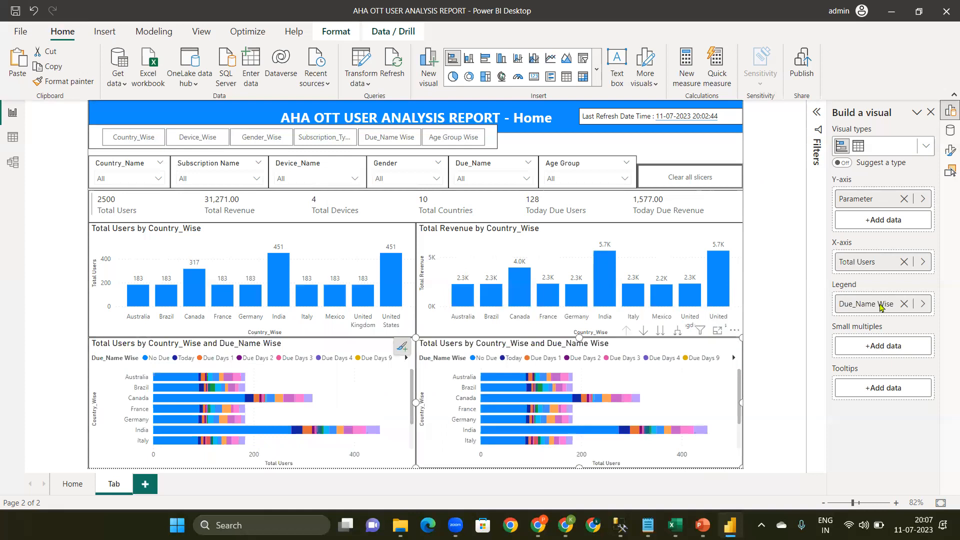
left_click(904, 263)
left_click(915, 264)
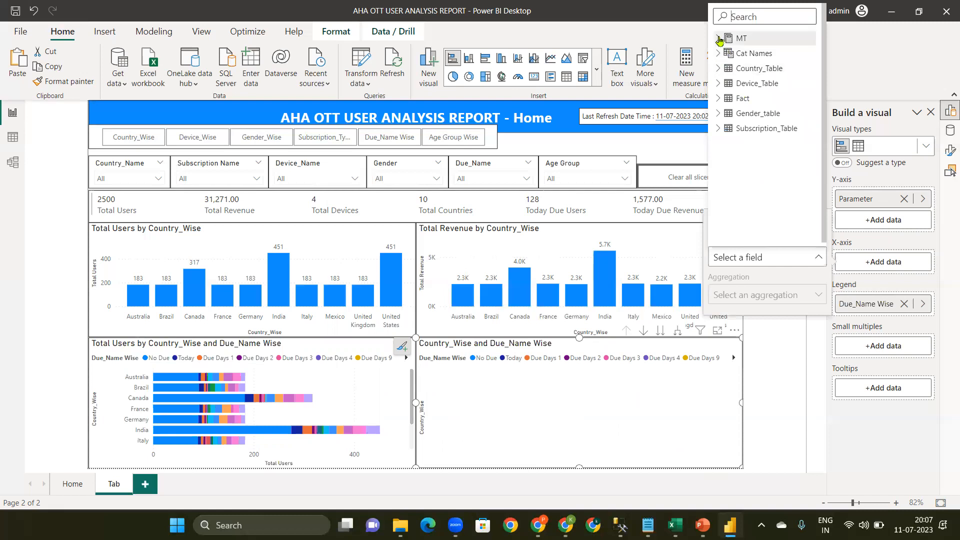
left_click(719, 39)
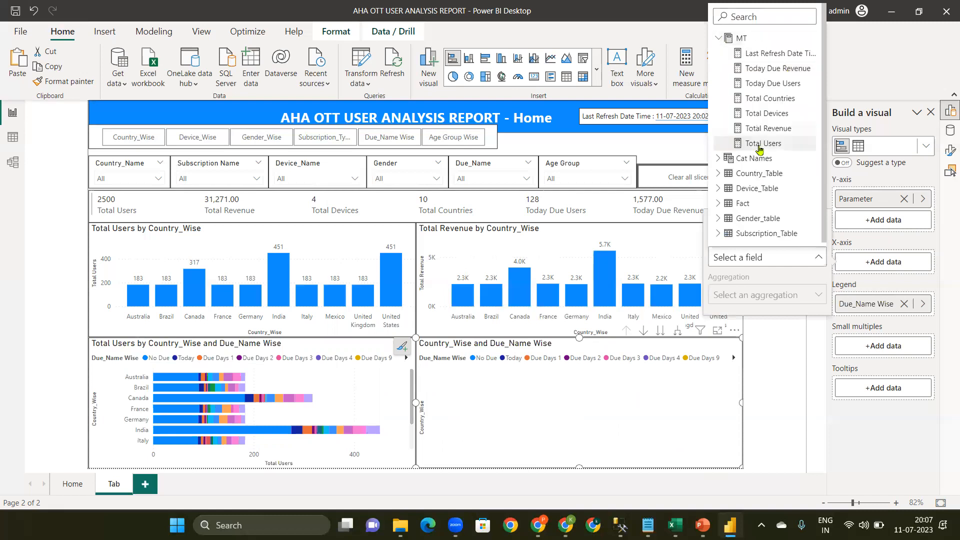
left_click(767, 128)
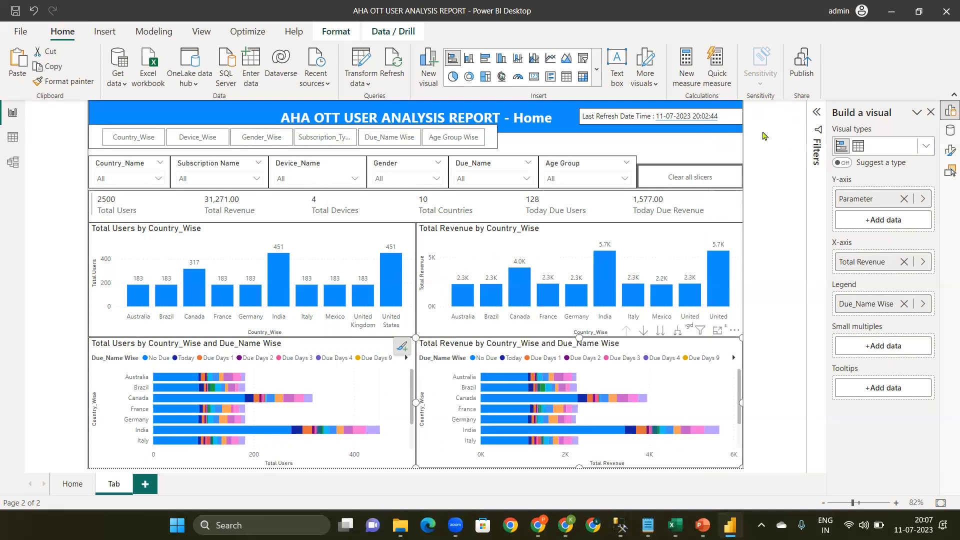
Test the category slicer by switching the charts through Country_Wise, Device_Wise, Gender_Wise and Subscription_Type
left_click(550, 148)
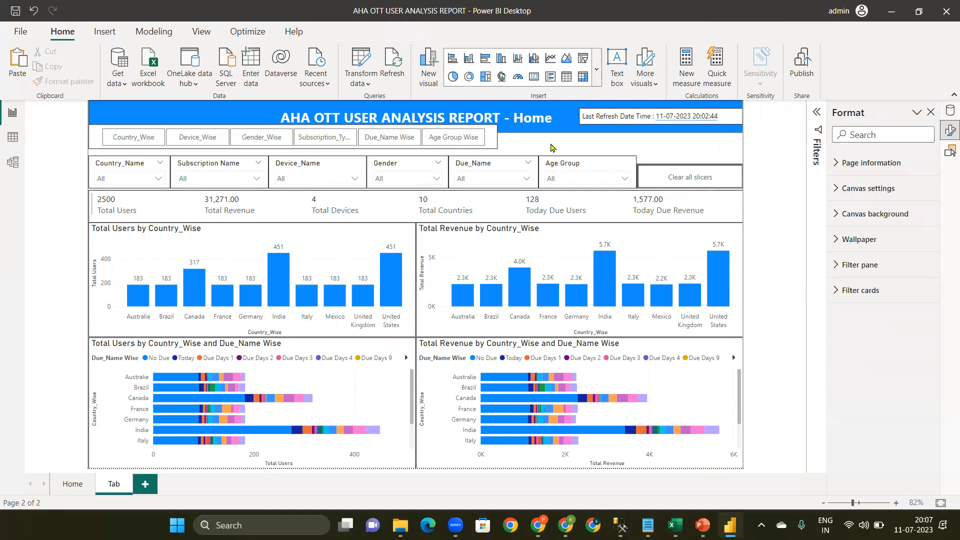
left_click(130, 145)
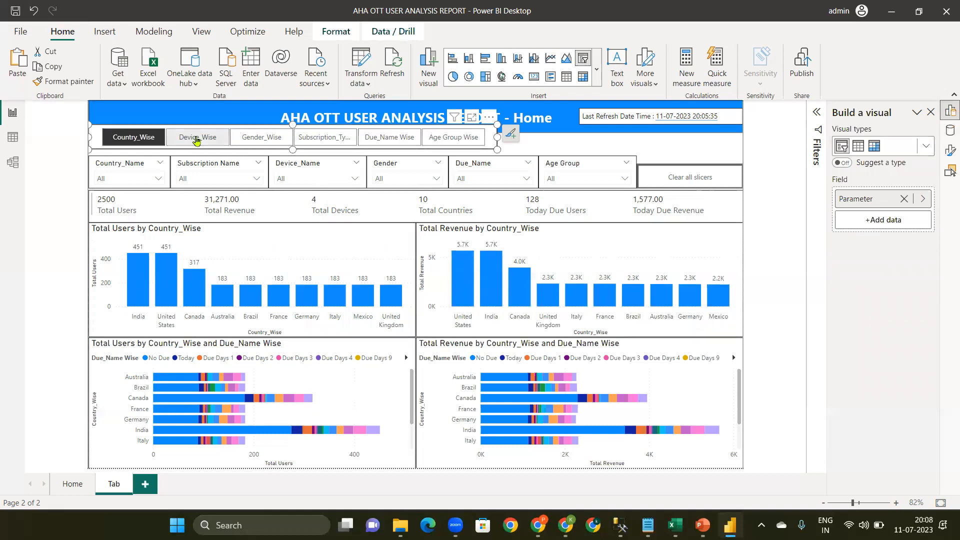
left_click(196, 138)
left_click(149, 145)
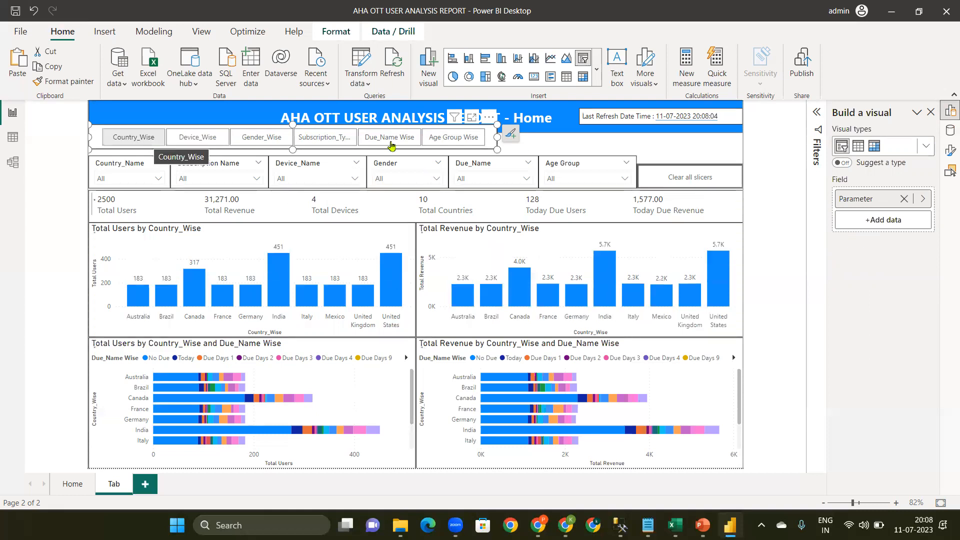
left_click(201, 145)
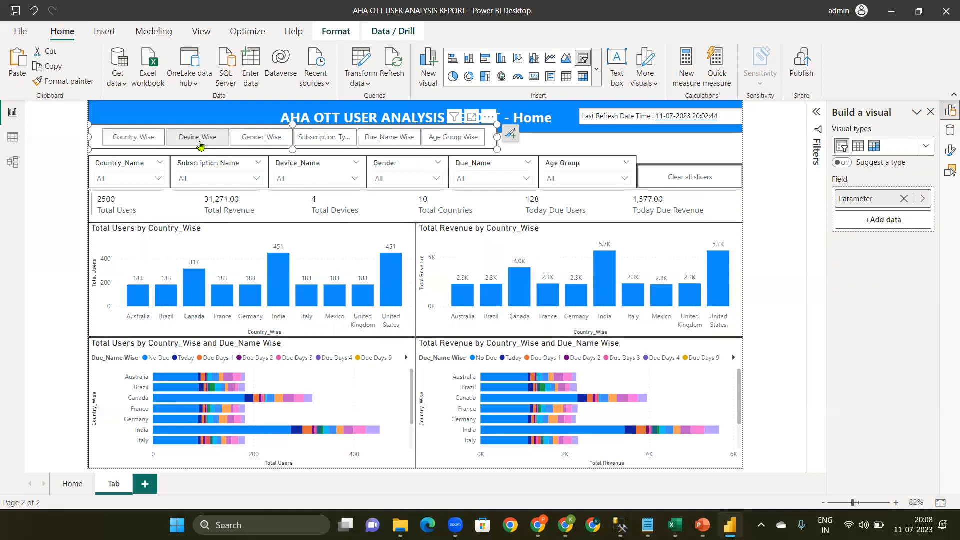
left_click(200, 145)
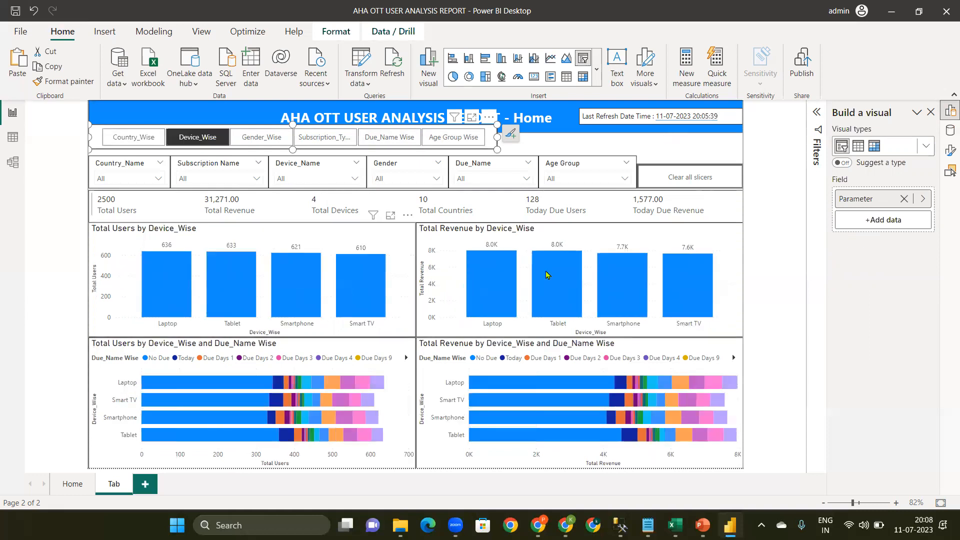
left_click(272, 141)
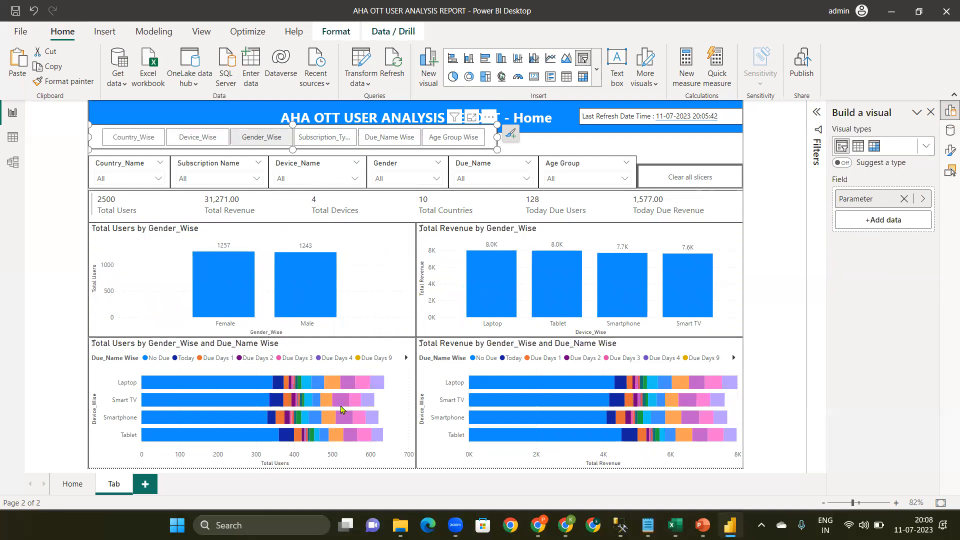
left_click(317, 139)
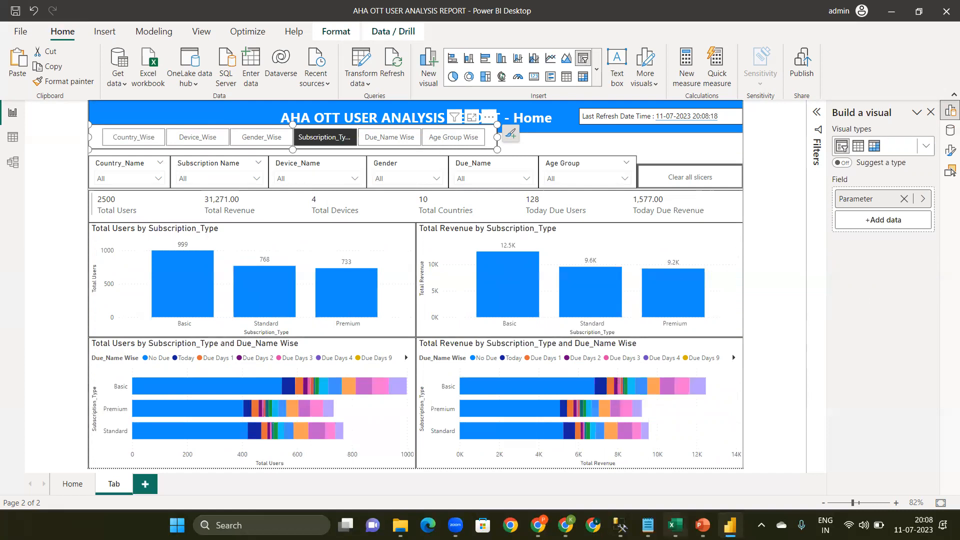
Switch to the Excel Task_1 sheet and compare the report's category buttons with the page list and TAB page layout
mouse_move(675, 525)
left_click(655, 480)
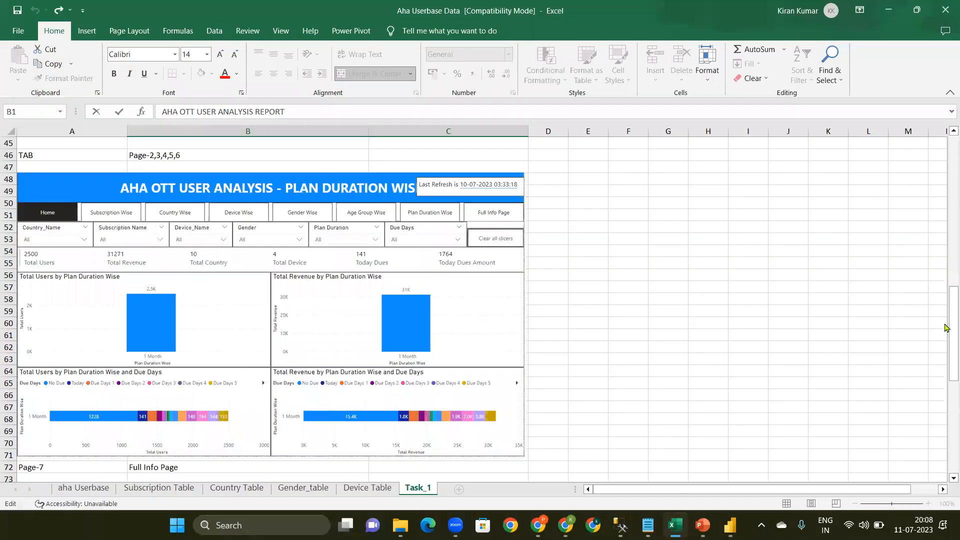
left_click_drag(946, 342, 946, 216)
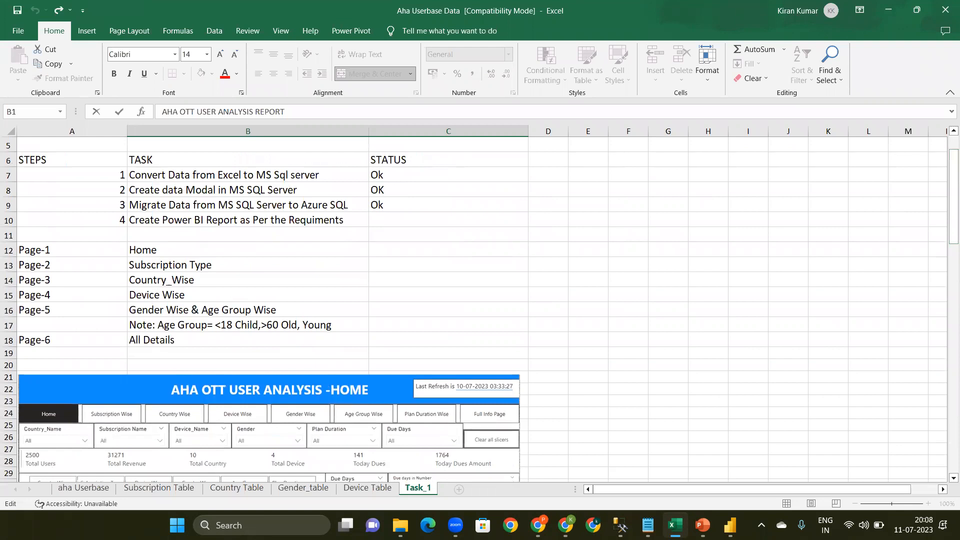
left_click(675, 525)
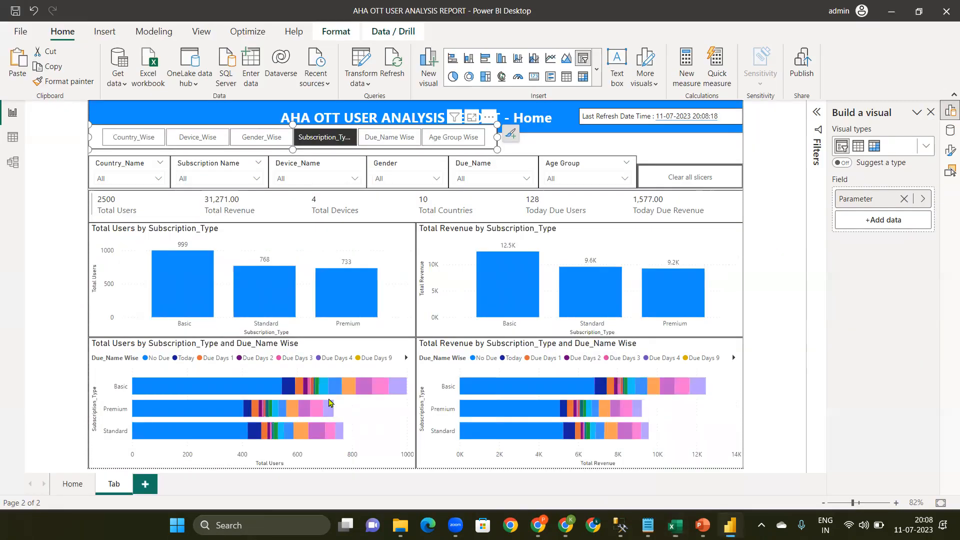
key("alt+Tab")
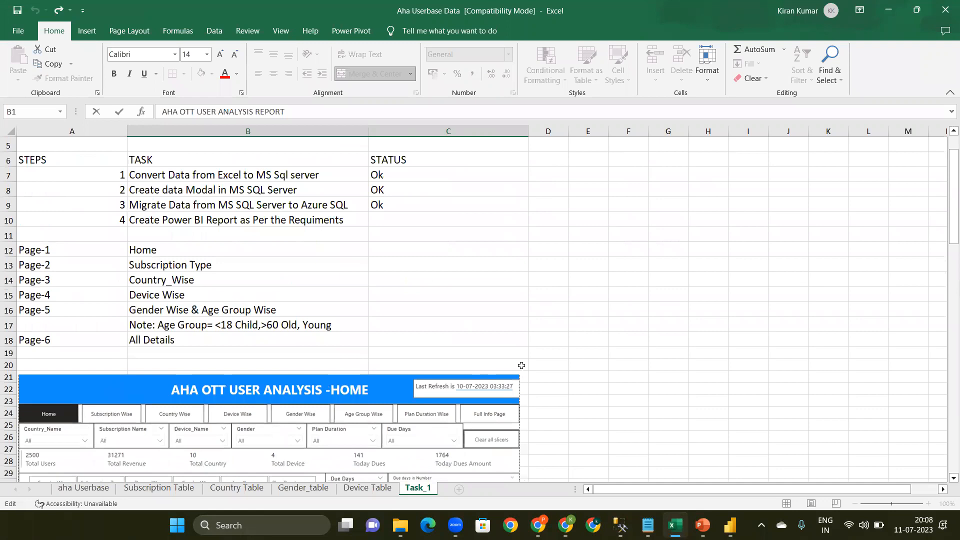
left_click_drag(946, 318, 946, 355)
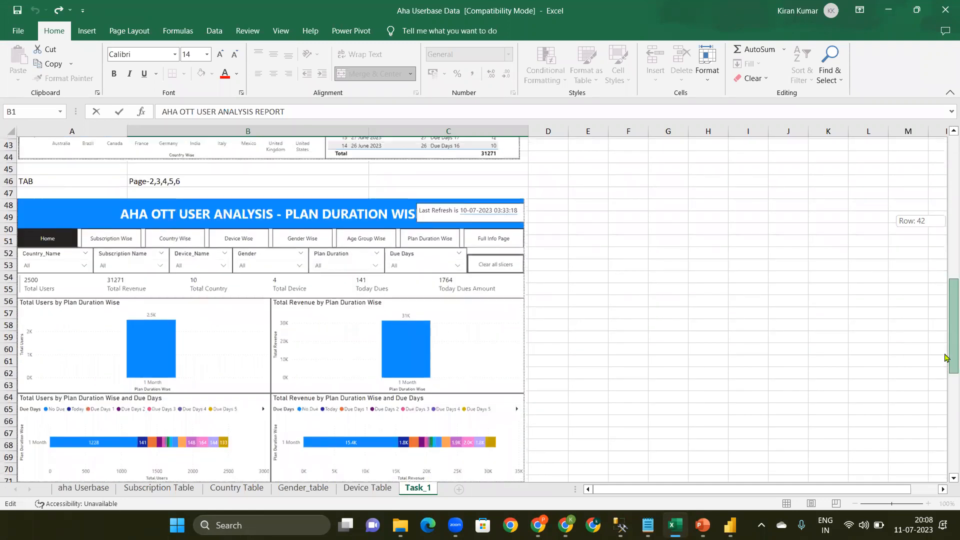
scroll(60, 190, "down", 1)
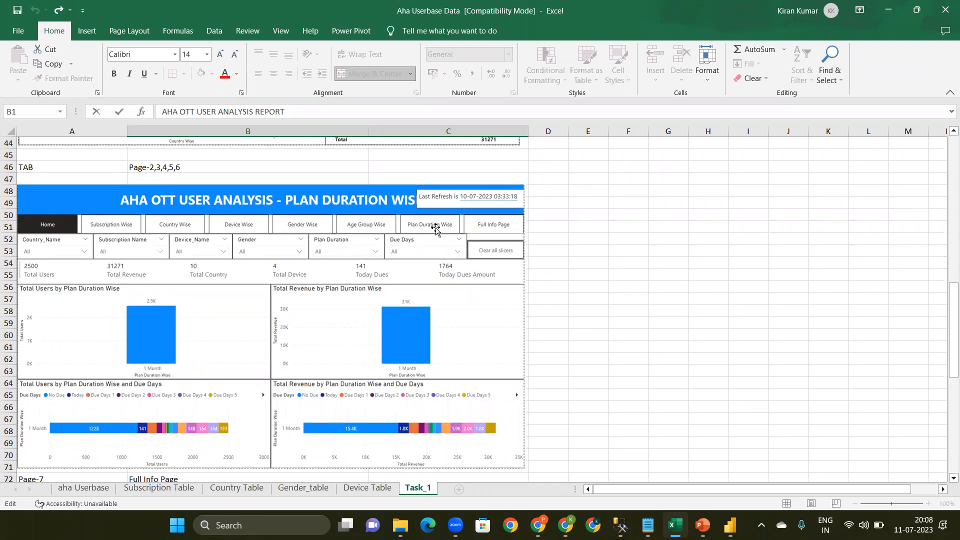
Switch back to Power BI, locate the Fact table's Plan Duration field, and open the Cat Names table's formula in Table view
left_click(730, 525)
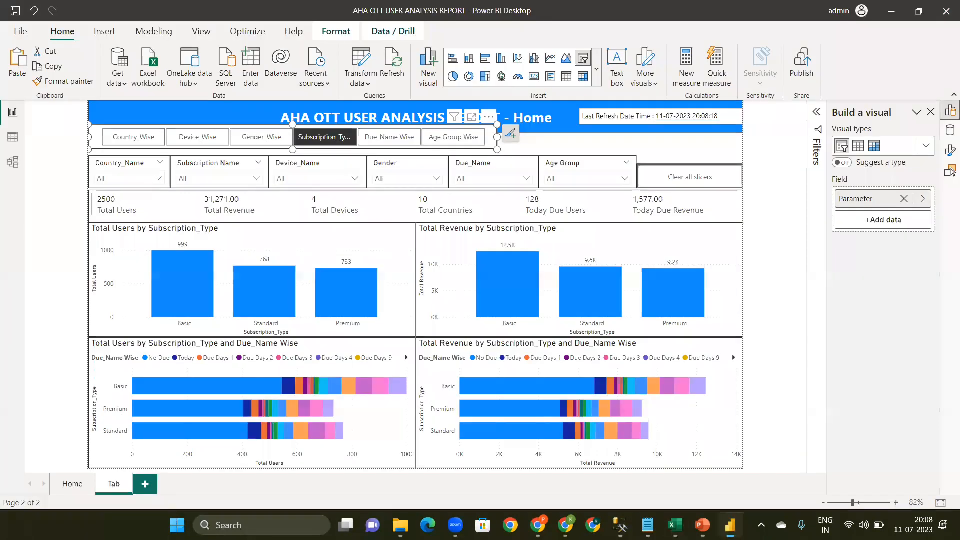
left_click(949, 136)
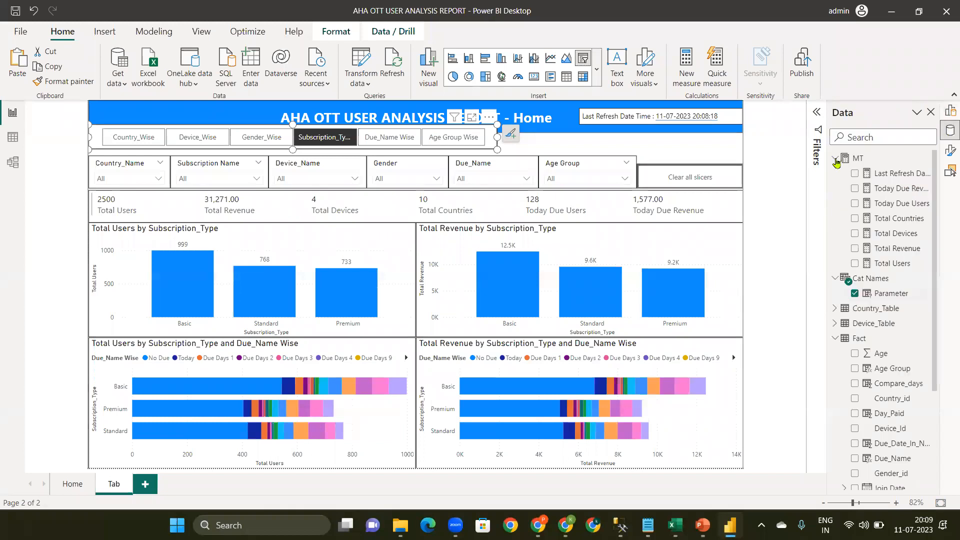
left_click(834, 159)
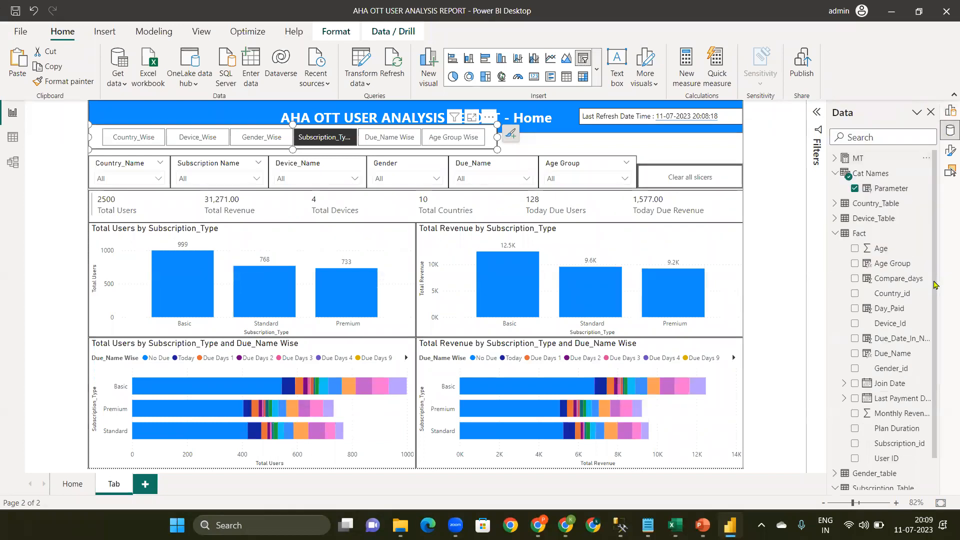
scroll(885, 402, "down", 1)
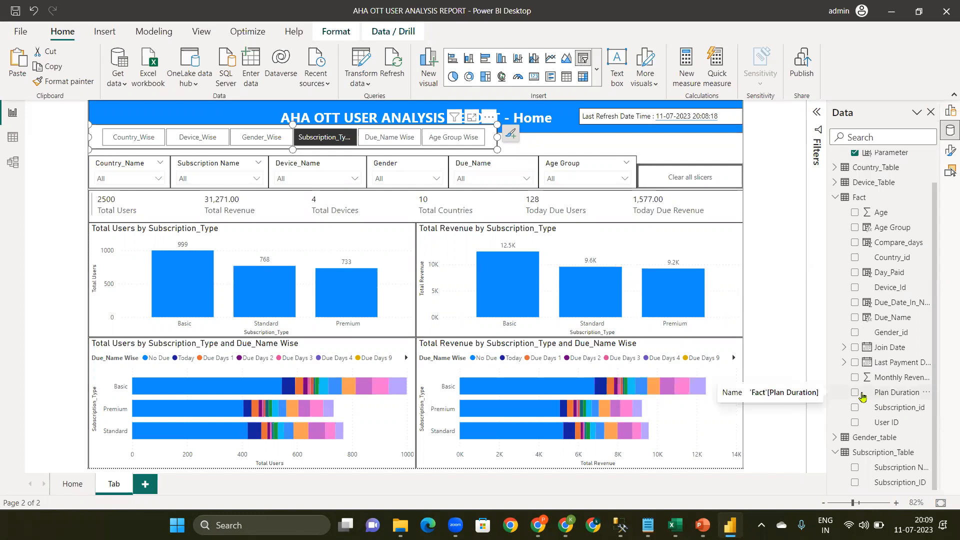
left_click(14, 142)
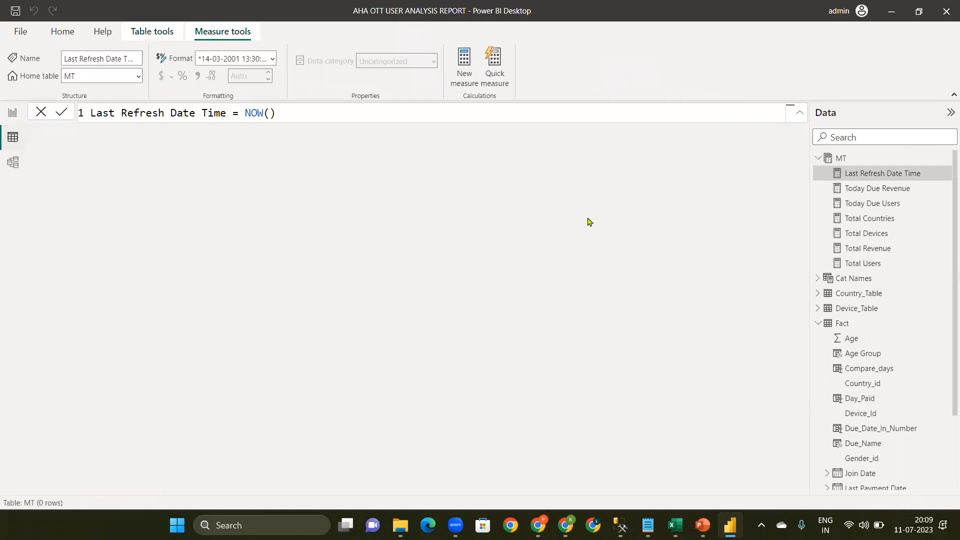
left_click(820, 159)
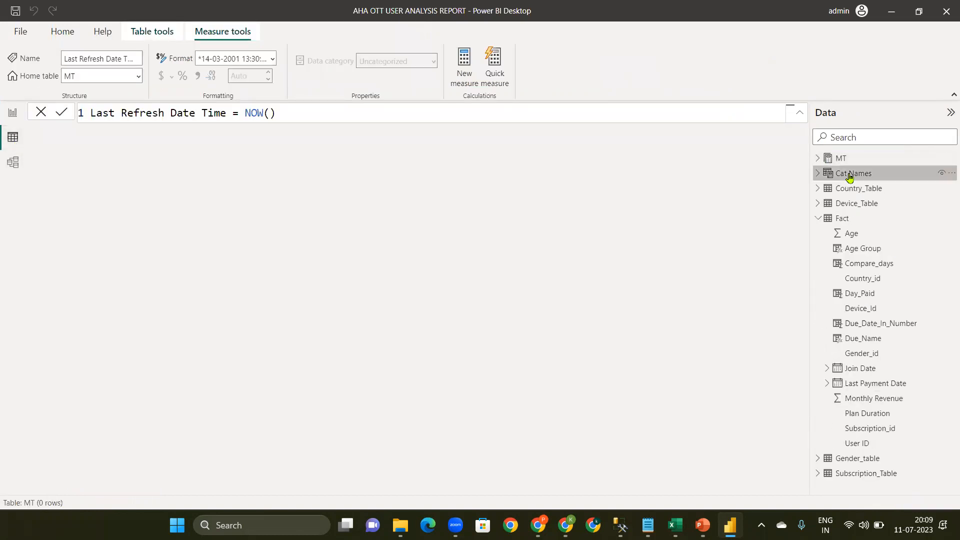
left_click(850, 175)
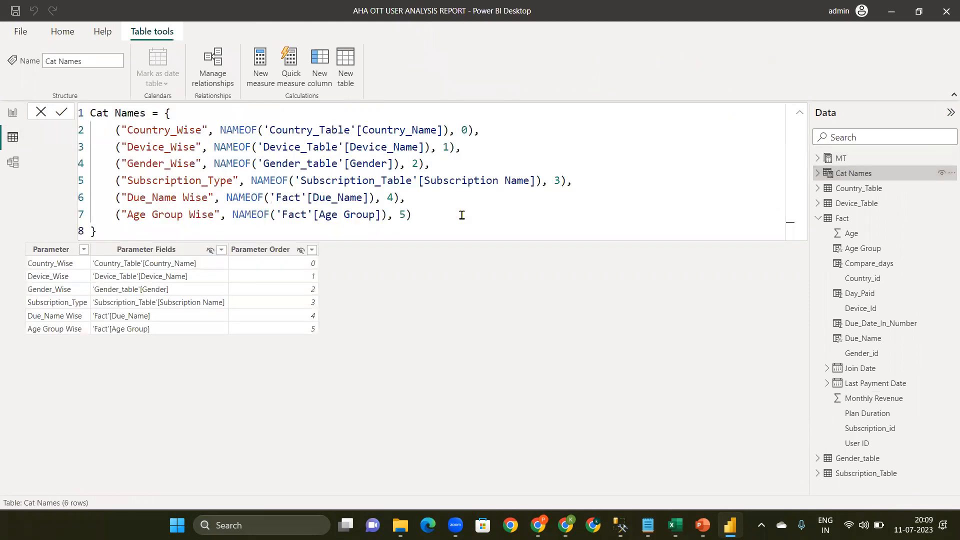
Duplicate the Age Group Wise entry as a new last line of the Cat Names formula and set the copy's order number to 6
left_click(453, 218)
key("shift+Home")
key("shift+Home")
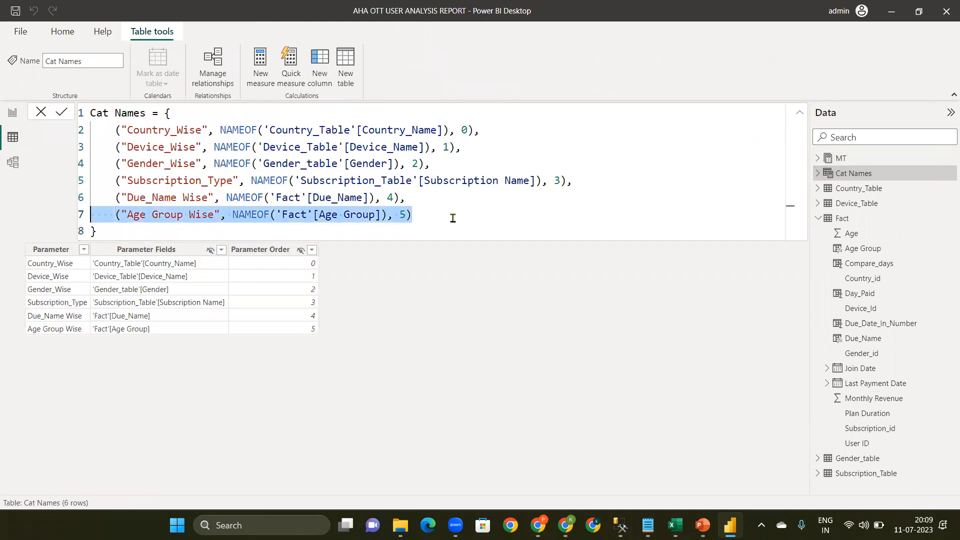
key("shift+Up")
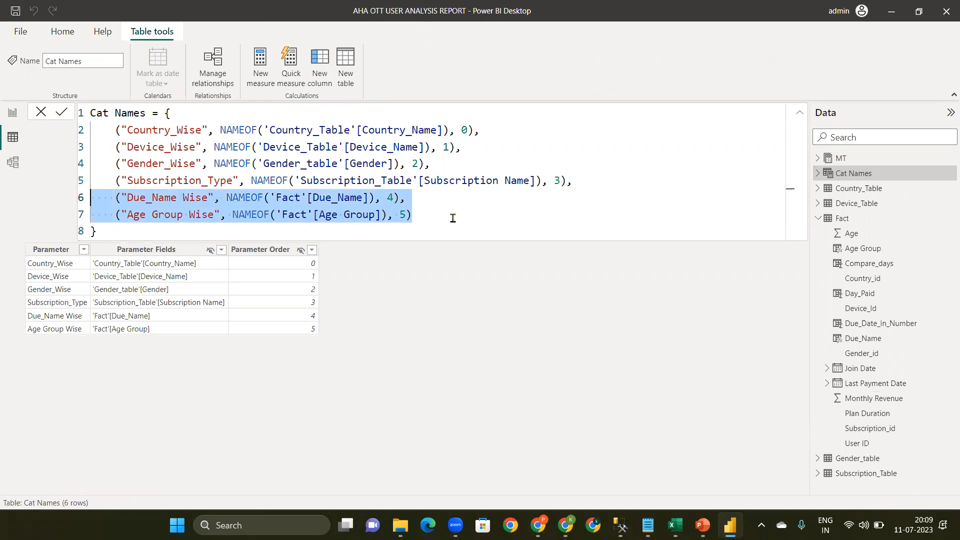
key("shift+Left")
key("shift+Right")
key("shift+Home")
key("shift+Right")
key("shift+Right")
key("shift+Right")
key("shift+Right")
key("shift+Right")
key("shift+Right")
key("shift+Right")
key("shift+Right")
key("shift+Right")
key("shift+Right")
key("shift+Right")
key("shift+Right")
key("shift+Right")
key("shift+Right")
key("shift+Right")
key("shift+Right")
key("shift+Right")
key("shift+Right")
key("shift+Right")
key("shift+Right")
key("shift+End")
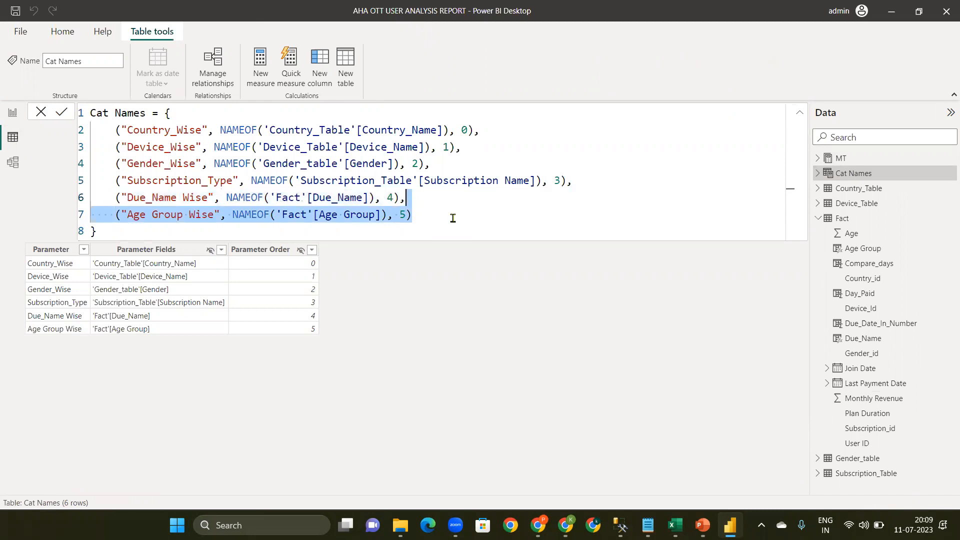
key("shift+Left")
key("shift+Left")
key("shift+Left")
key("shift+Right")
key("shift+Right")
key("ctrl+c")
left_click(453, 218)
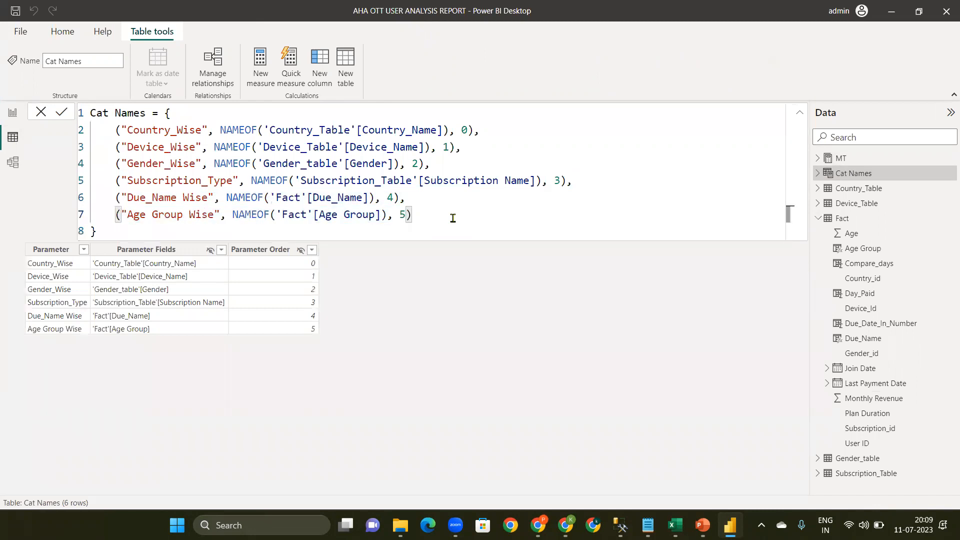
key("ctrl+v")
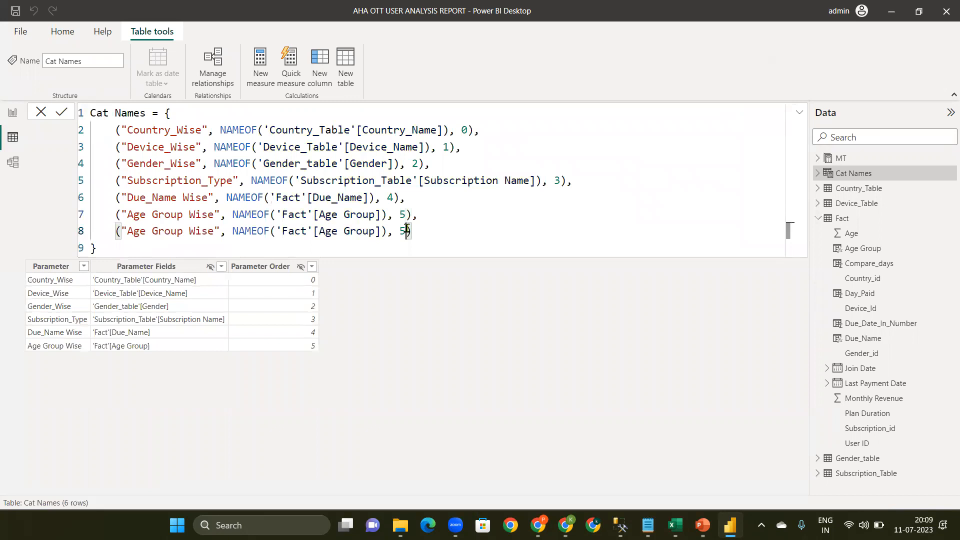
key("BackSpace")
type("6")
Rename the label of the Cat Names formula's last entry to "Plan Duration Wise"
left_click(182, 231)
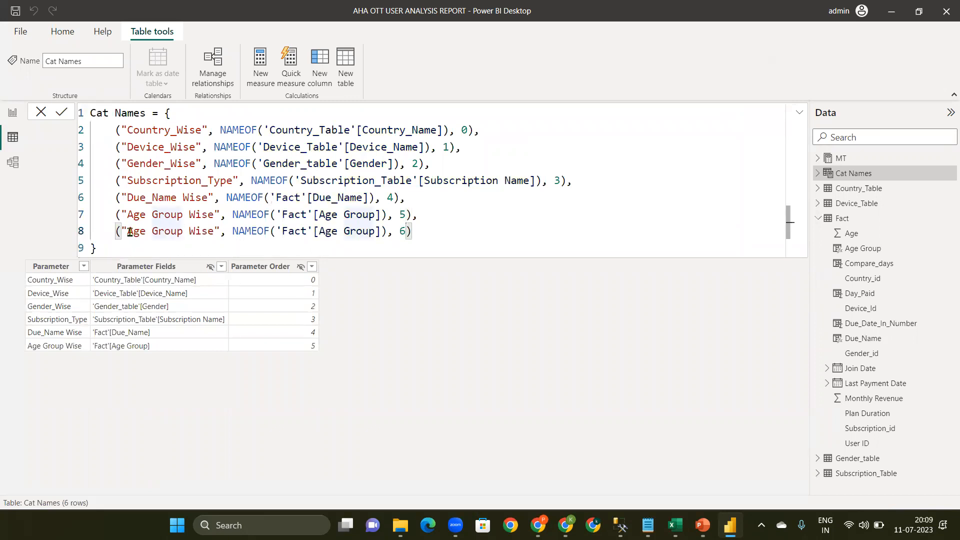
key("BackSpace")
type("Plam")
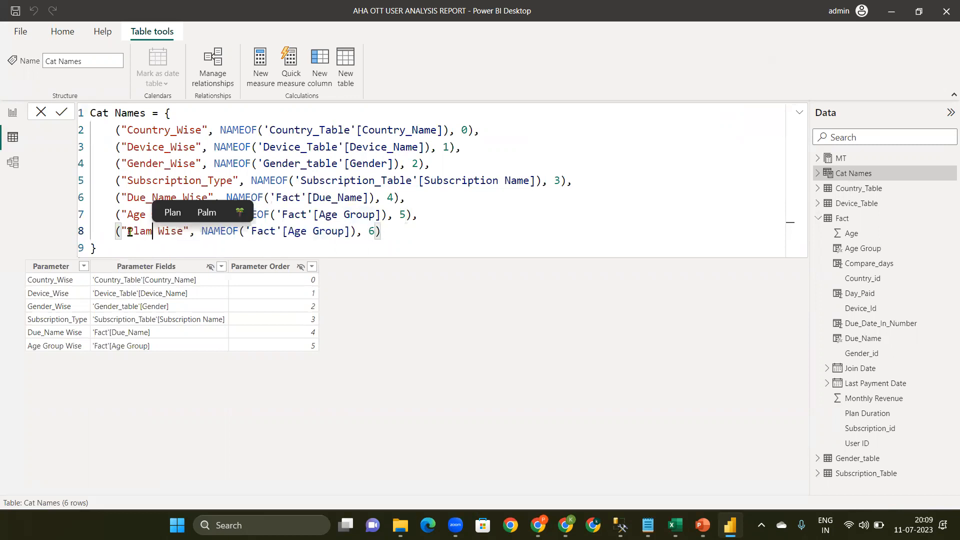
key("BackSpace")
type("n")
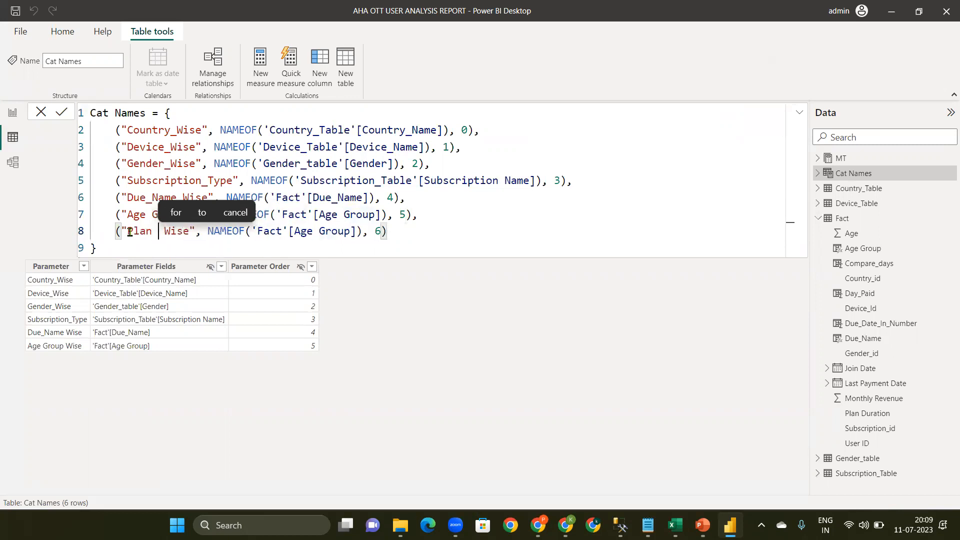
type(" DU")
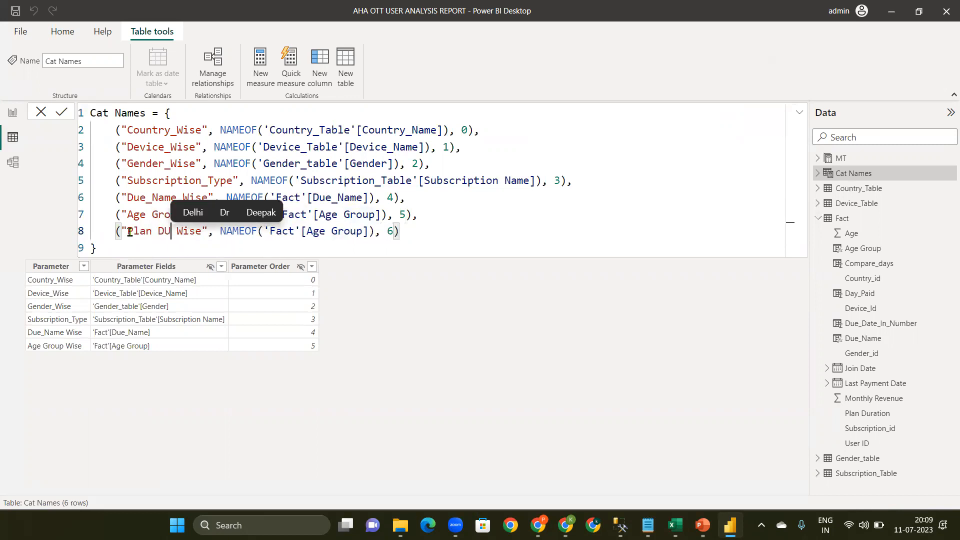
type("ra")
key("BackSpace")
key("BackSpace")
key("BackSpace")
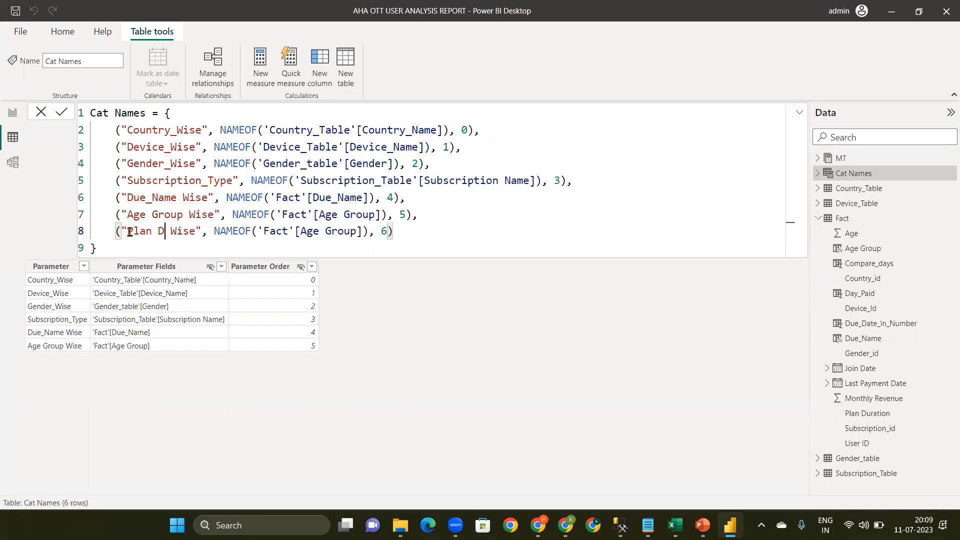
type("uratio")
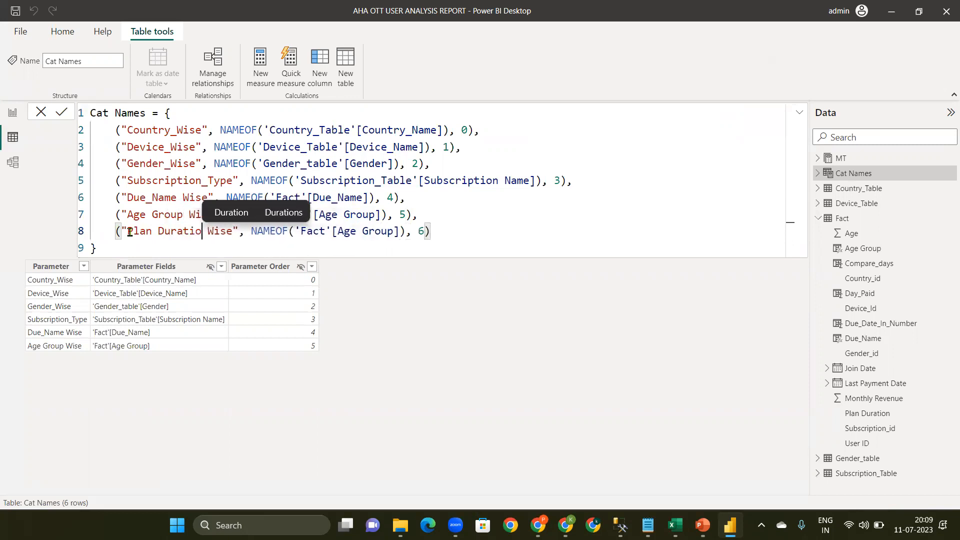
left_click(236, 221)
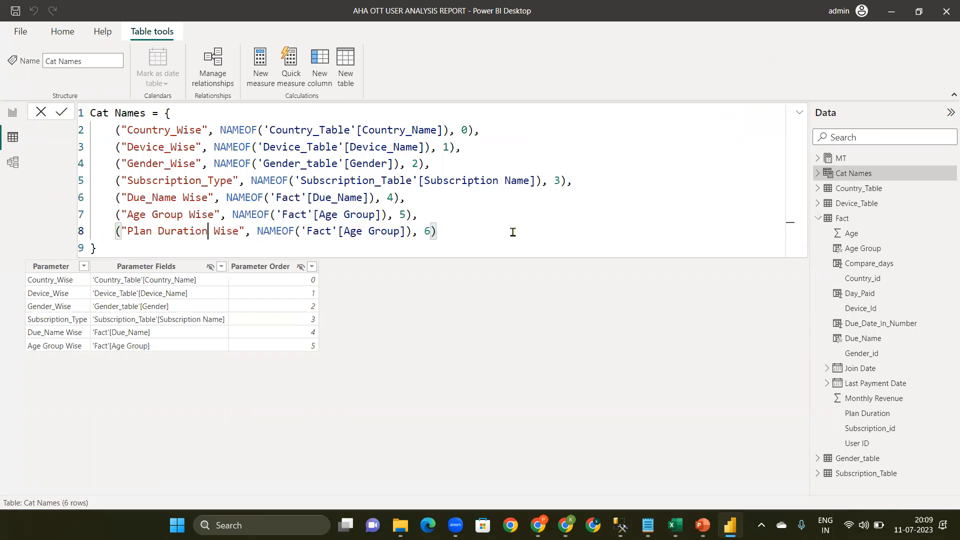
Point the Plan Duration Wise entry of the Cat Names formula to 'Fact'[Plan Duration] and commit the formula
left_click(511, 232)
double_click(383, 235)
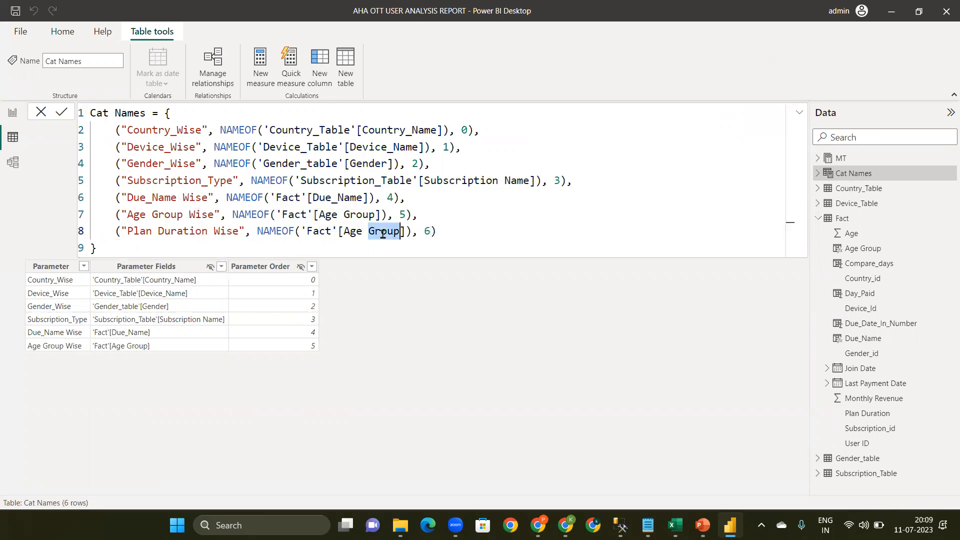
key("BackSpace")
key("BackSpace")
key("BackSpace")
key("BackSpace")
key("BackSpace")
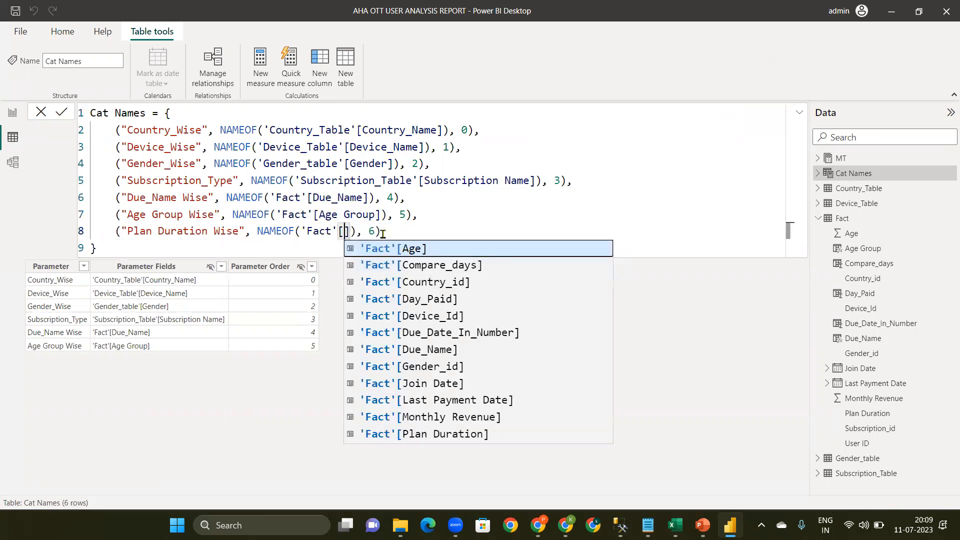
type("p")
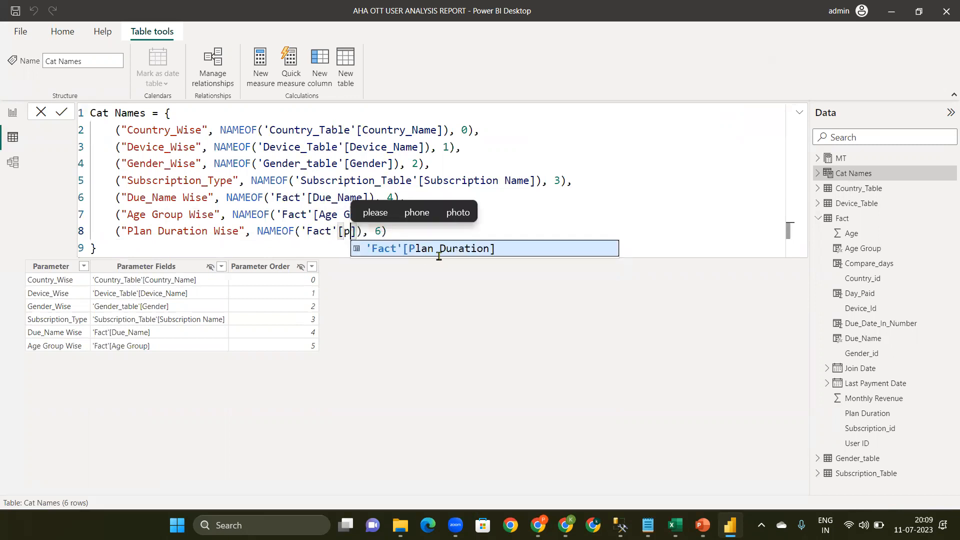
key("Tab")
key("Return")
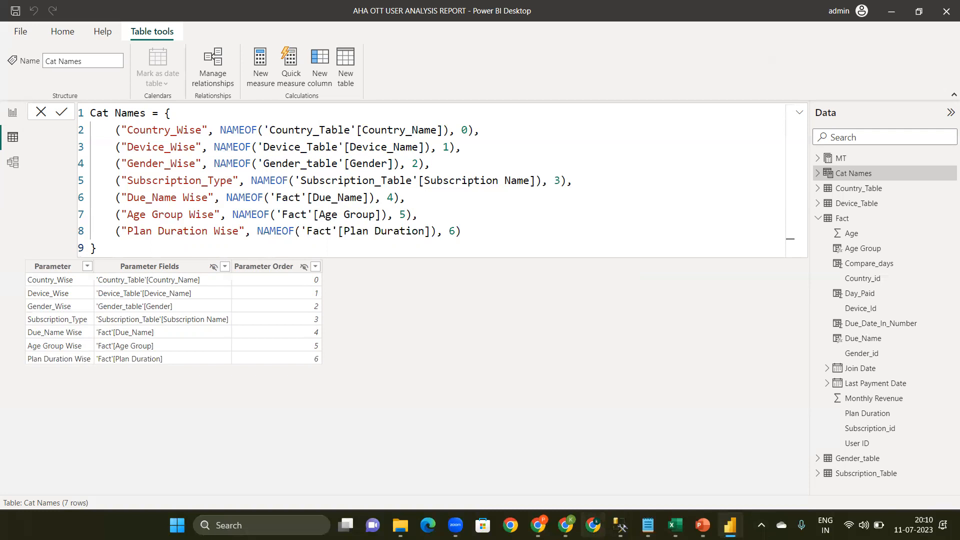
Switch to the Excel Task_1 sheet to check the order of the category buttons, and return to Power BI
left_click(703, 525)
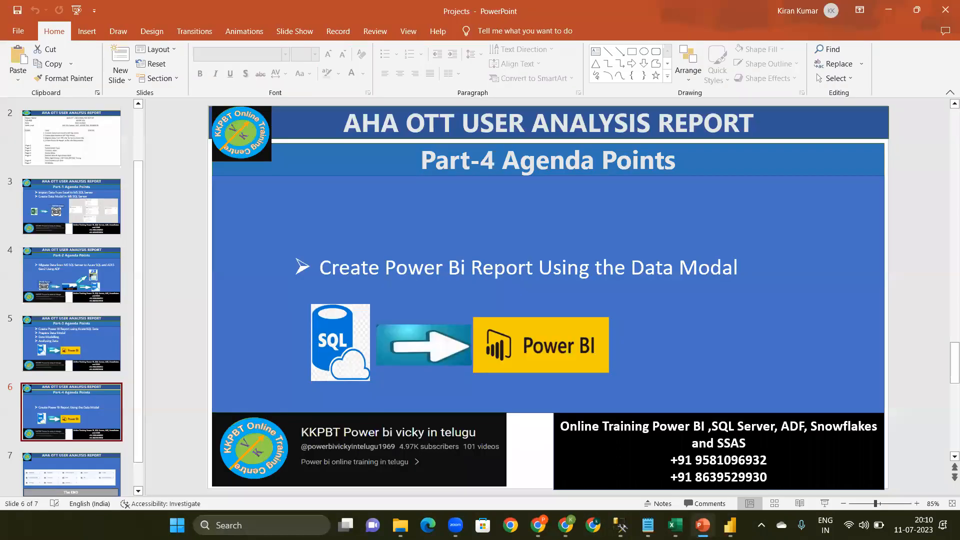
left_click(730, 525)
key("alt+Tab")
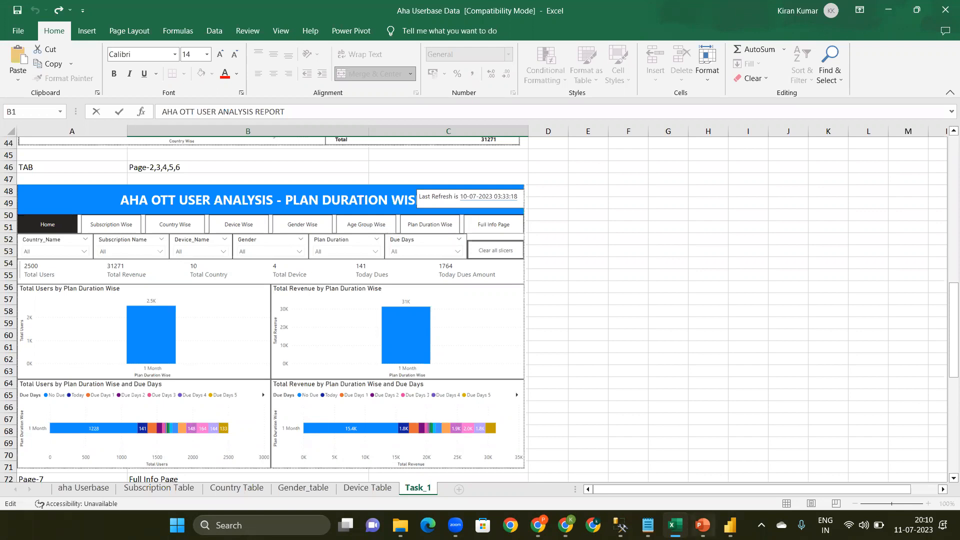
mouse_move(703, 525)
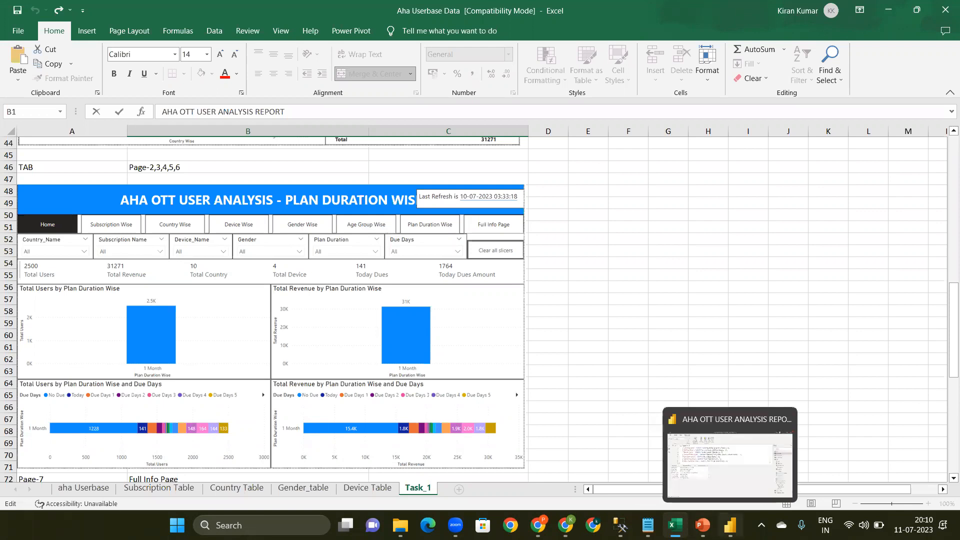
left_click(730, 525)
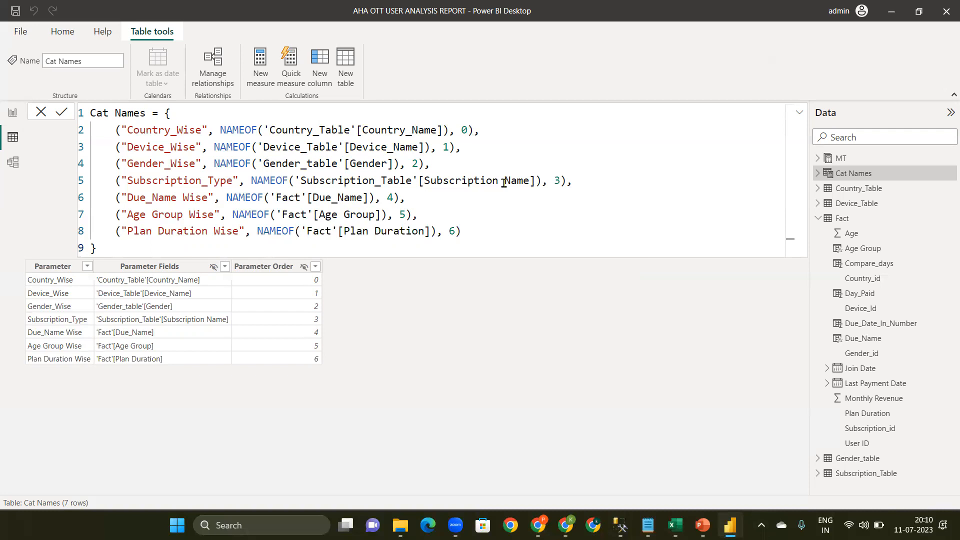
Renumber the Cat Names formula entries: Subscription_Type to 0, Country_Wise to 1 and Device_Wise to 2
left_click(561, 181)
key("BackSpace")
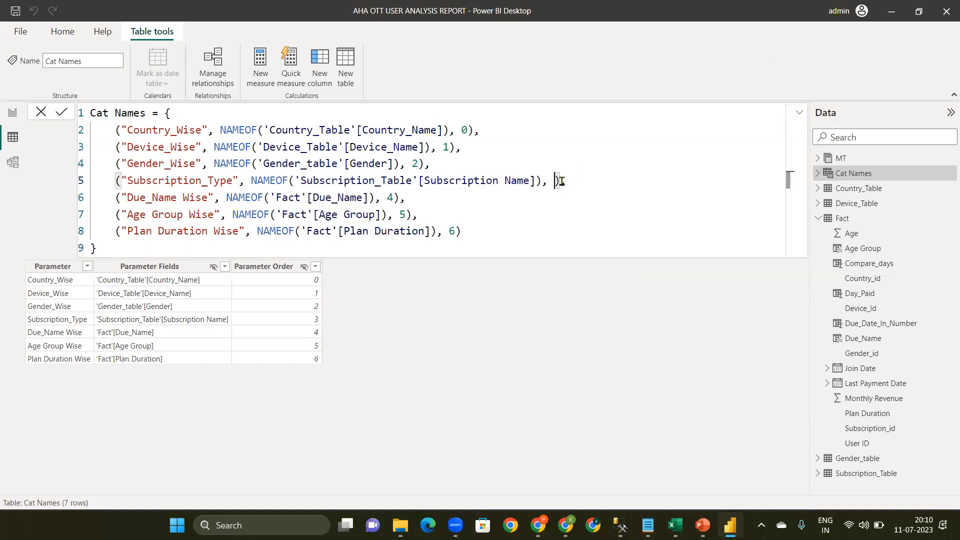
type("0")
left_click(468, 131)
key("BackSpace")
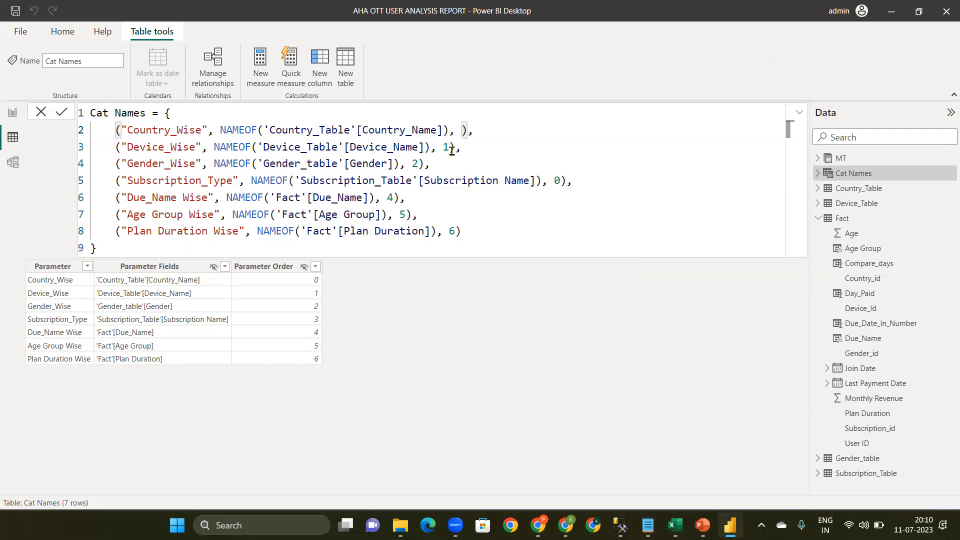
type("1")
left_click(451, 148)
key("BackSpace")
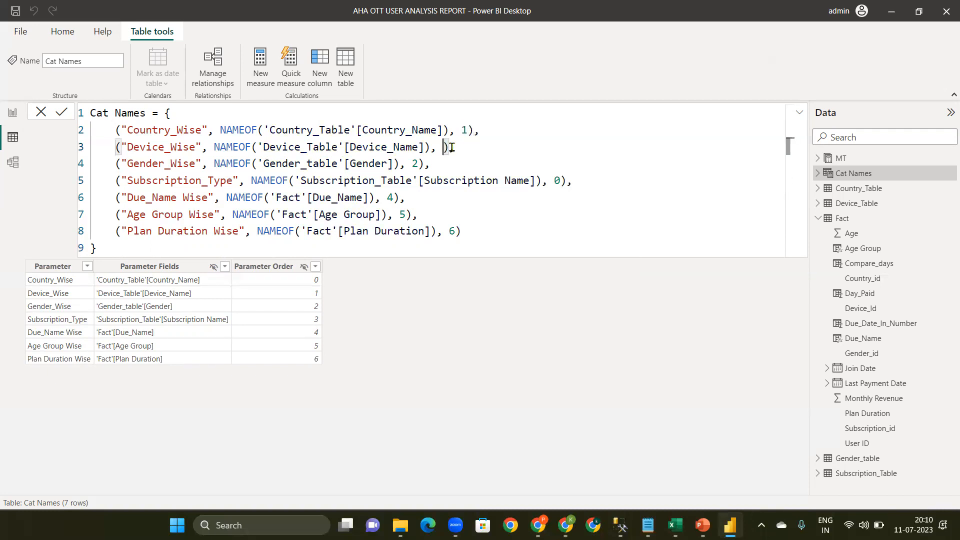
type("2")
Set Gender_Wise to order 3, keep Due_Name Wise at 4, Age Group Wise at 5 and Plan Duration Wise at 6, and commit the formula
left_click(419, 163)
key("BackSpace")
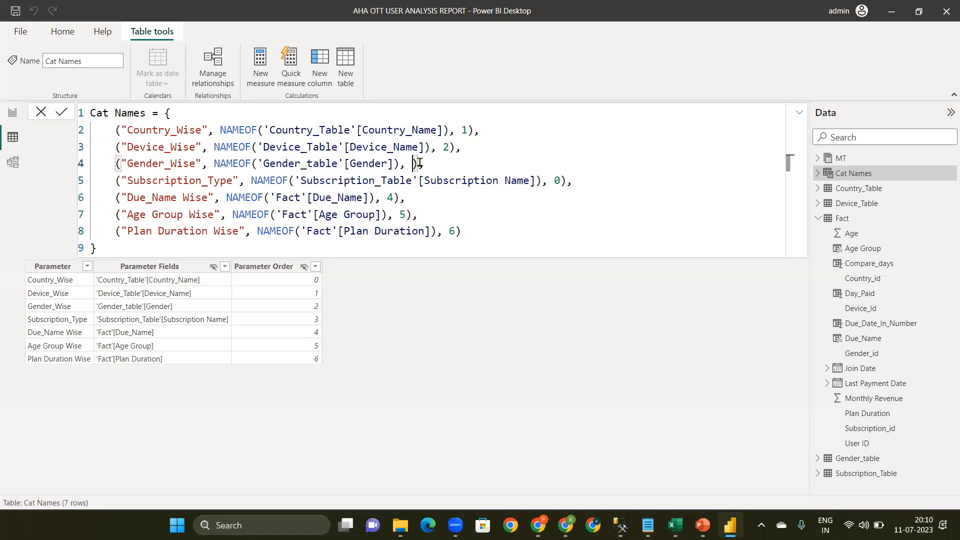
type("3")
left_click(393, 198)
key("BackSpace")
type("4")
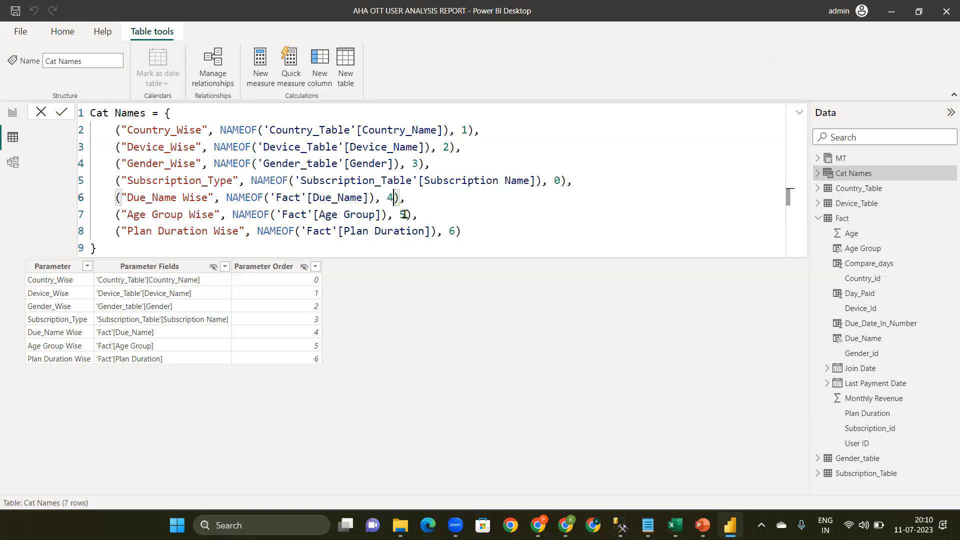
left_click(404, 215)
key("BackSpace")
type("5")
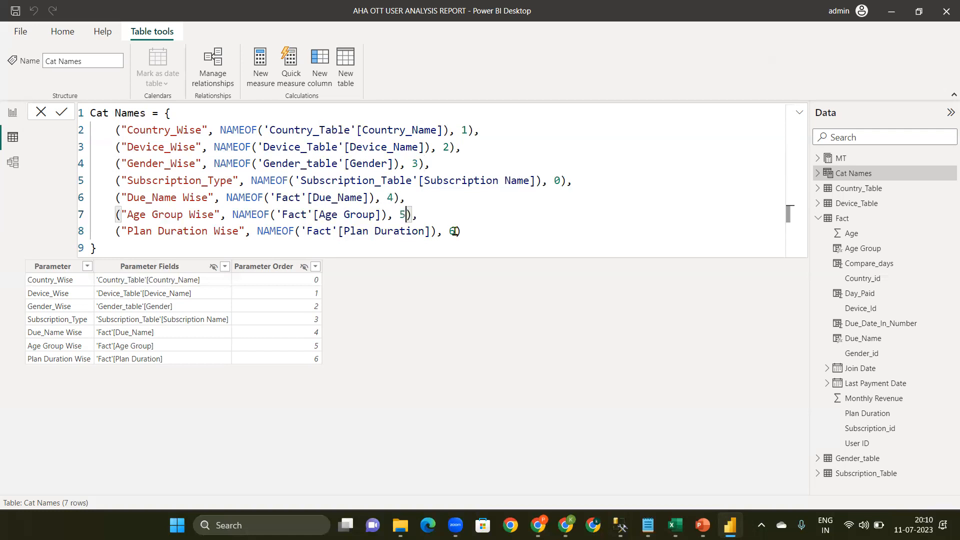
left_click(455, 231)
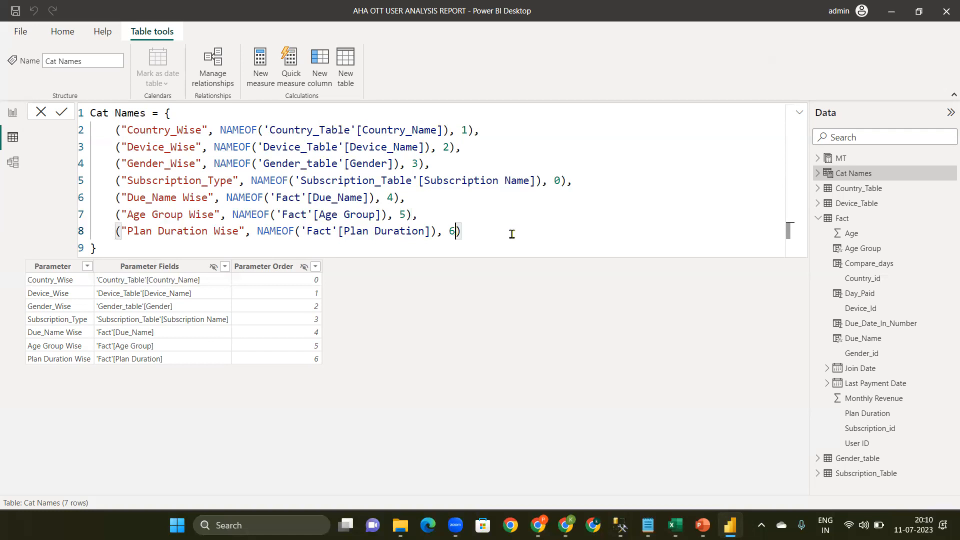
key("Return")
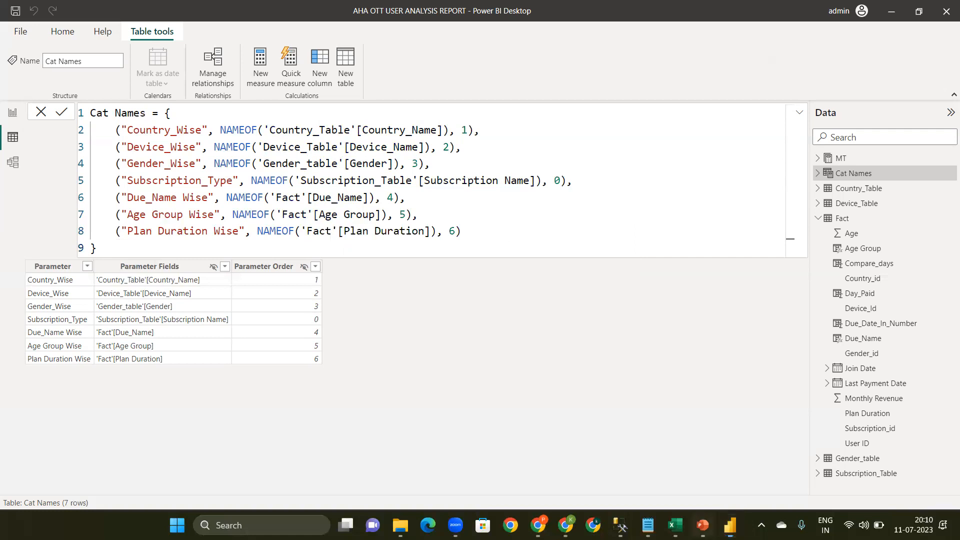
Compare the categories with the Excel layout, remove the Due_Name Wise line from the Power BI Cat Names formula, and commit it
left_click(675, 525)
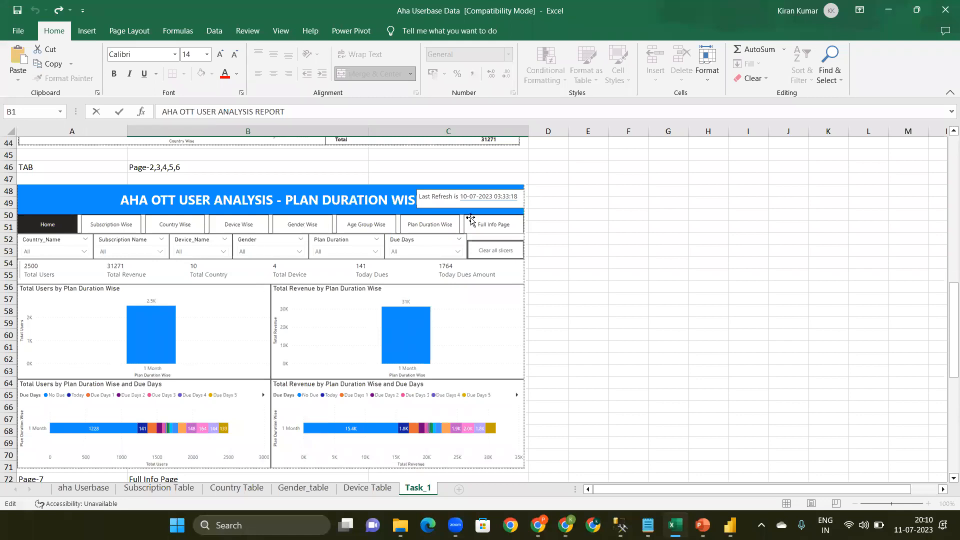
left_click(730, 525)
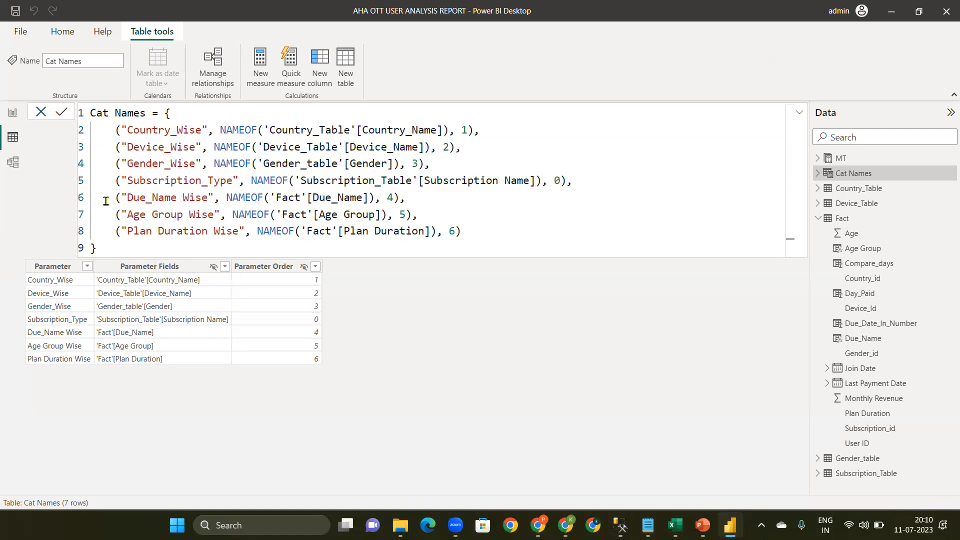
left_click_drag(425, 199, 109, 201)
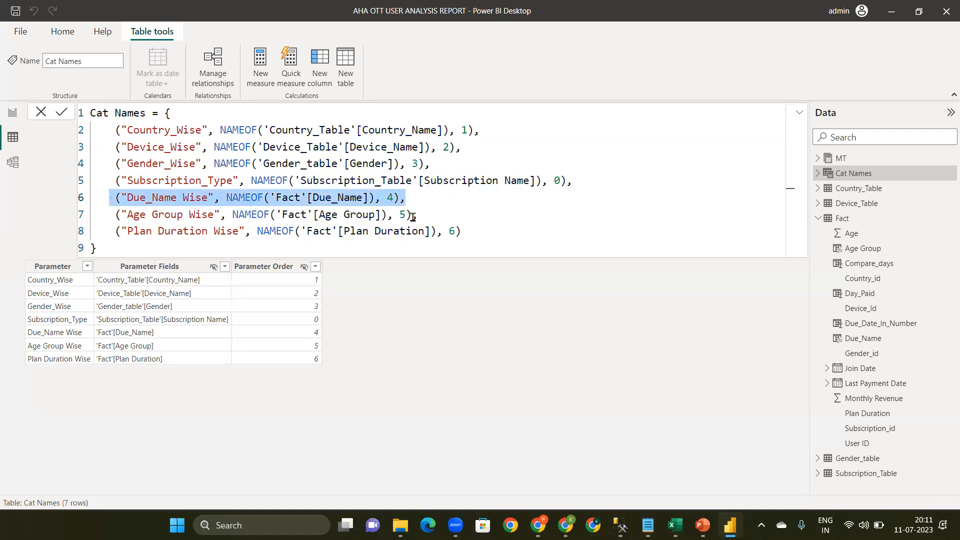
key("Delete")
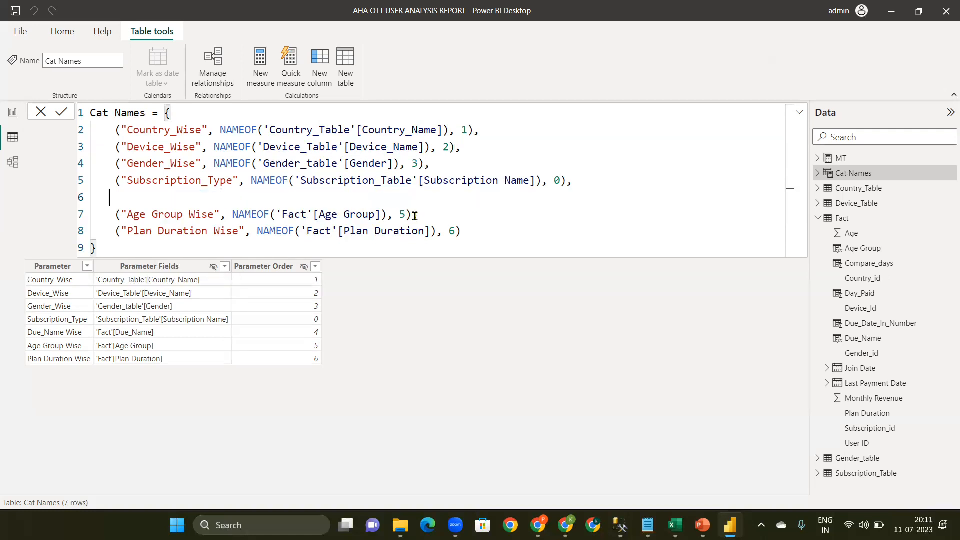
key("Delete")
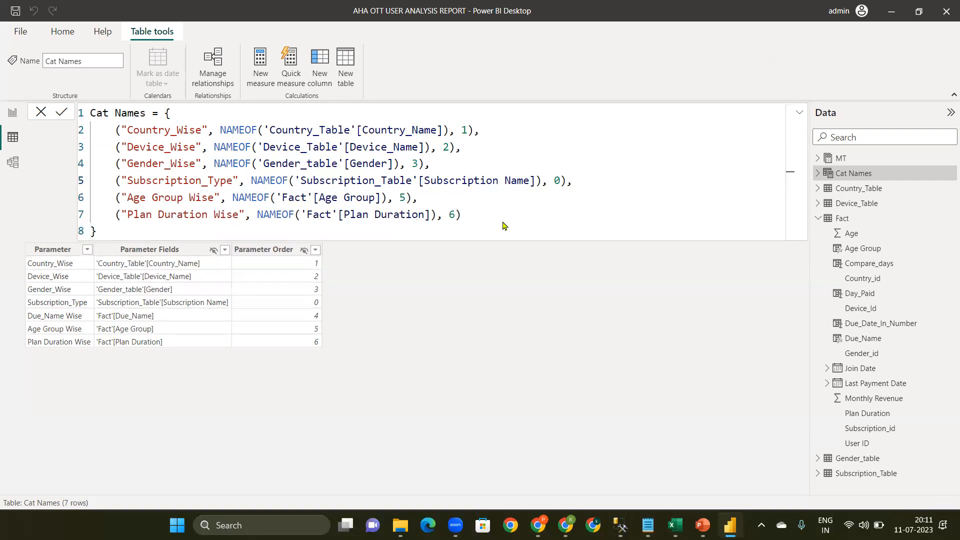
key("Return")
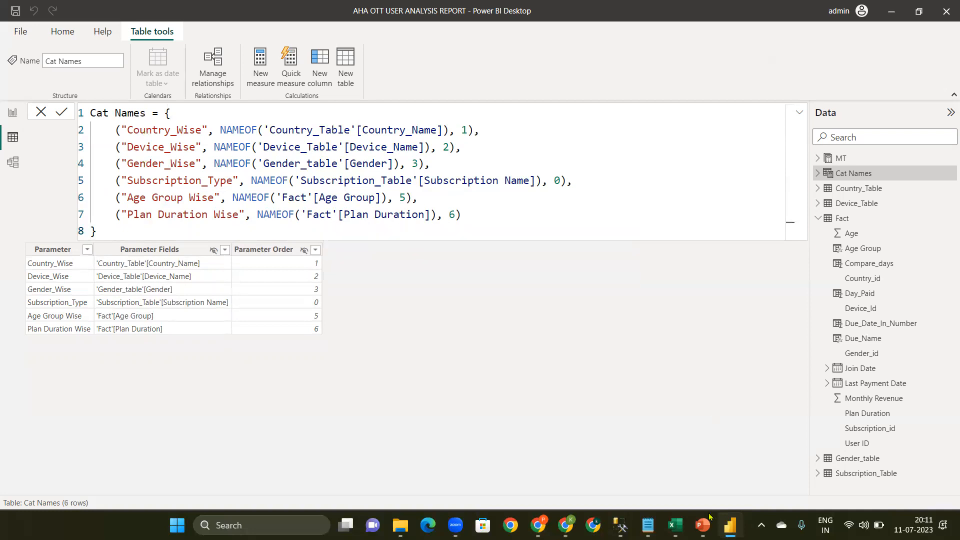
Check the Excel TAB page layout again and return to the Tab page in Power BI's Report view
left_click(680, 521)
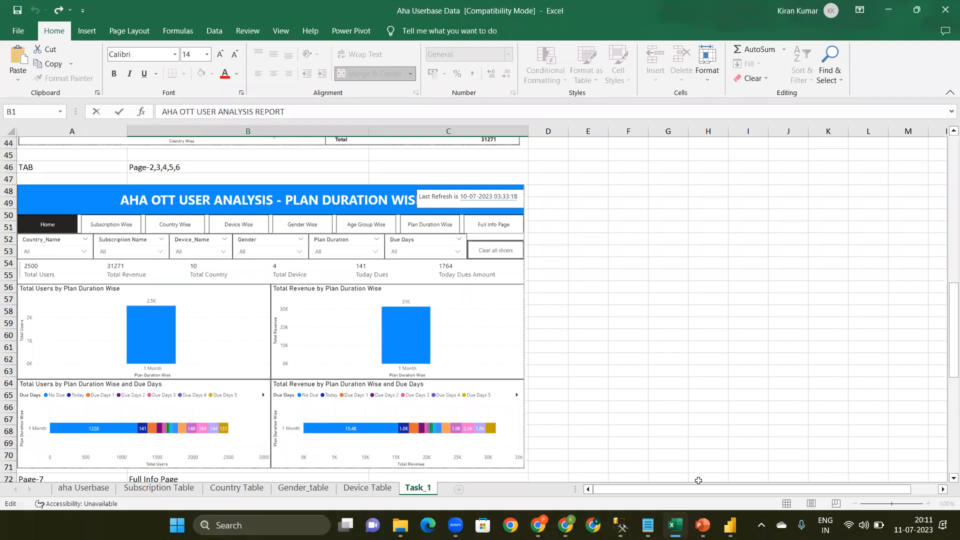
left_click(730, 525)
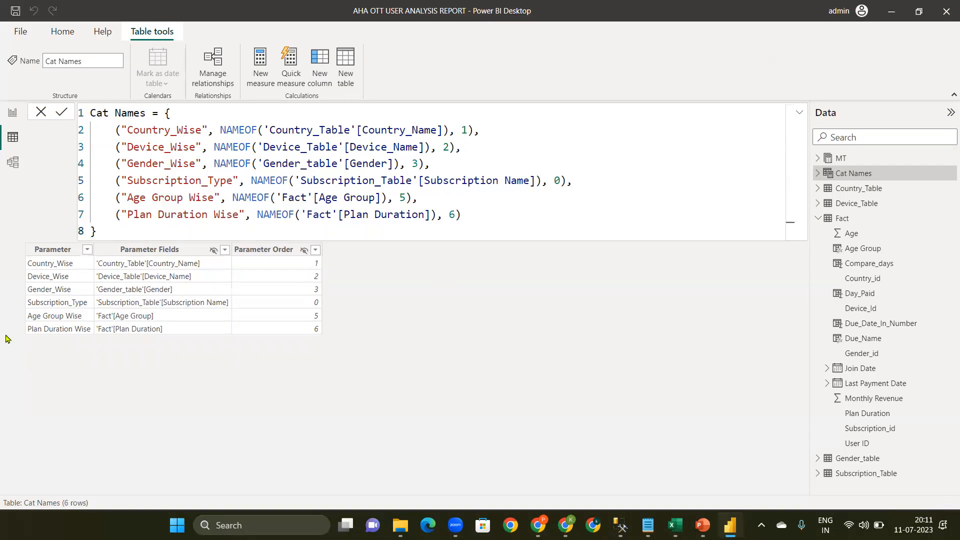
left_click(9, 118)
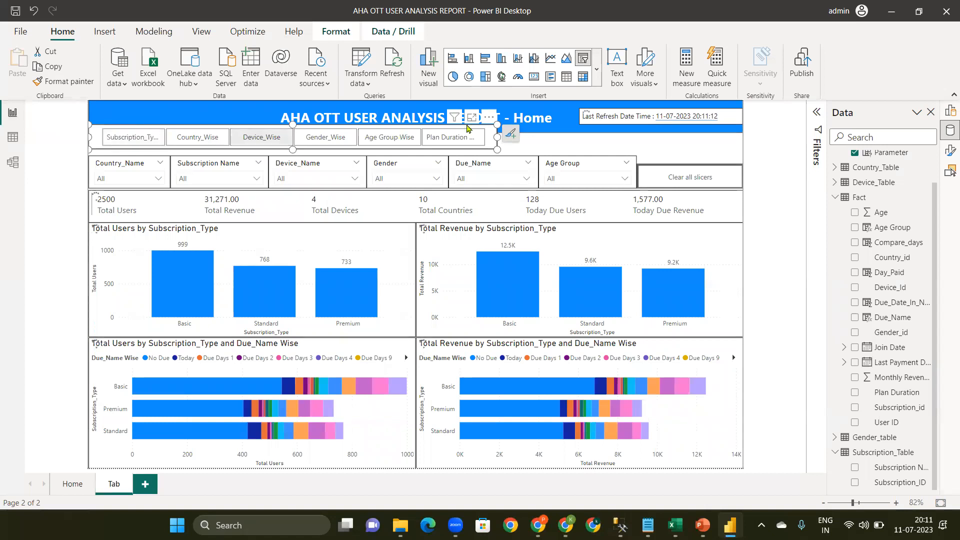
Try the Country_Wise option in the Tab page's category slicer and deselect the slicer
left_click(205, 142)
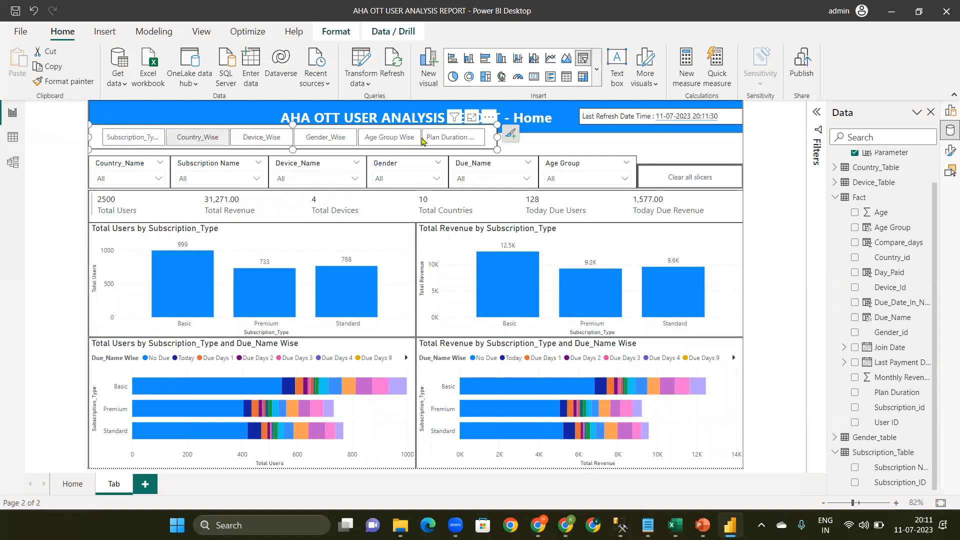
left_click(422, 141)
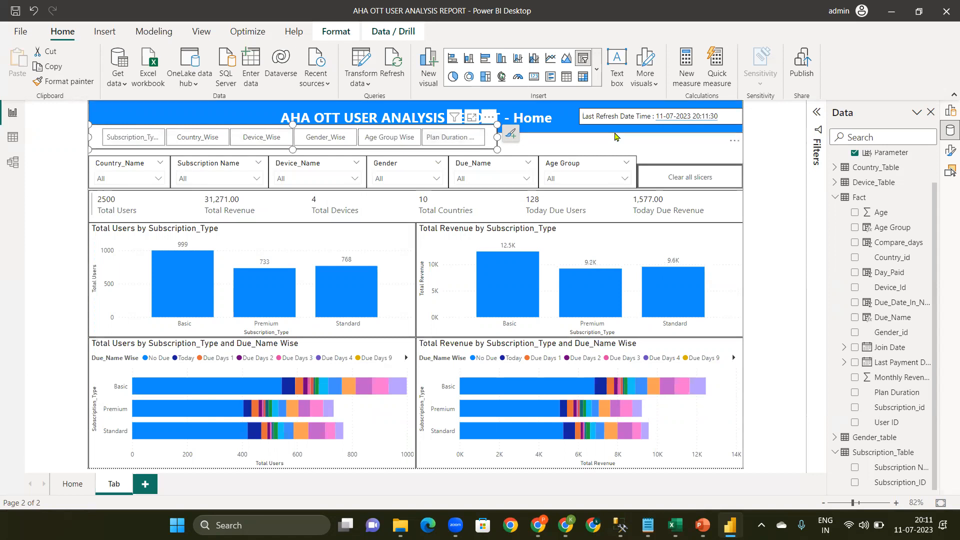
left_click(615, 134)
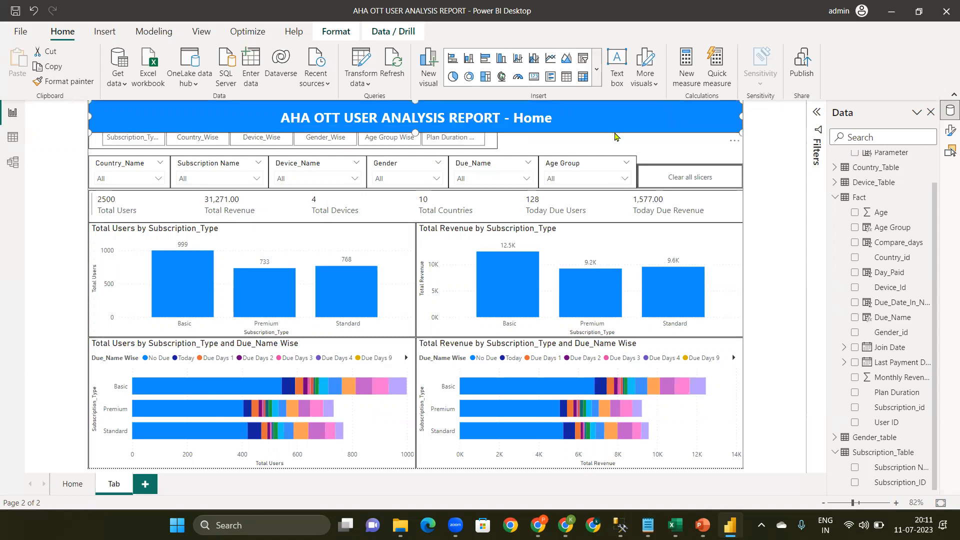
left_click(594, 152)
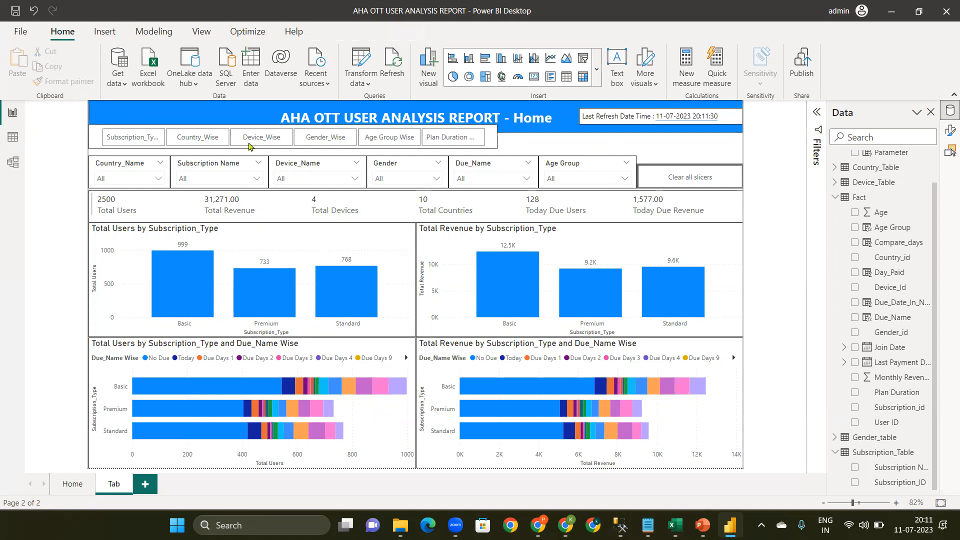
Widen the Tab page's category slicer until all six labels, including Plan Duration Wise, fit in full, leaving no category selected
left_click(143, 142)
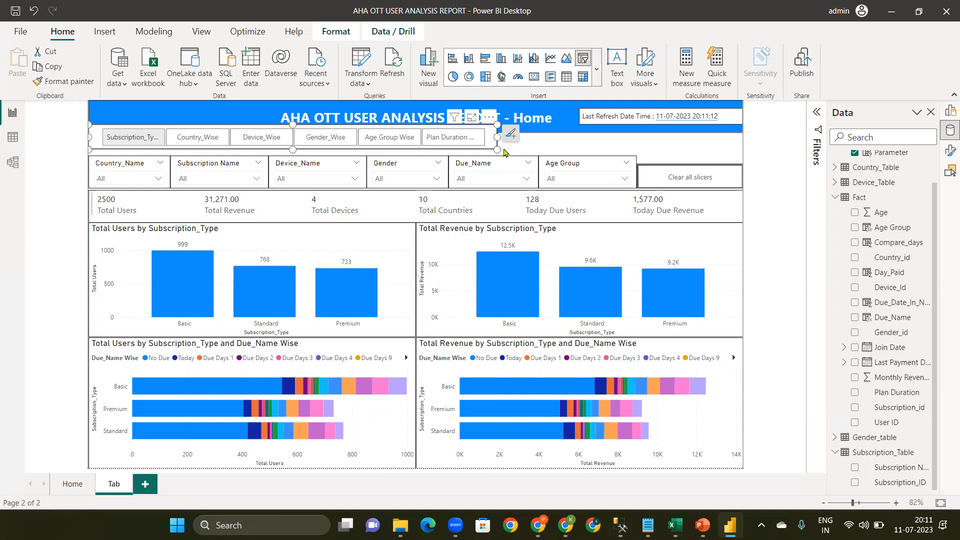
left_click_drag(530, 156, 528, 152)
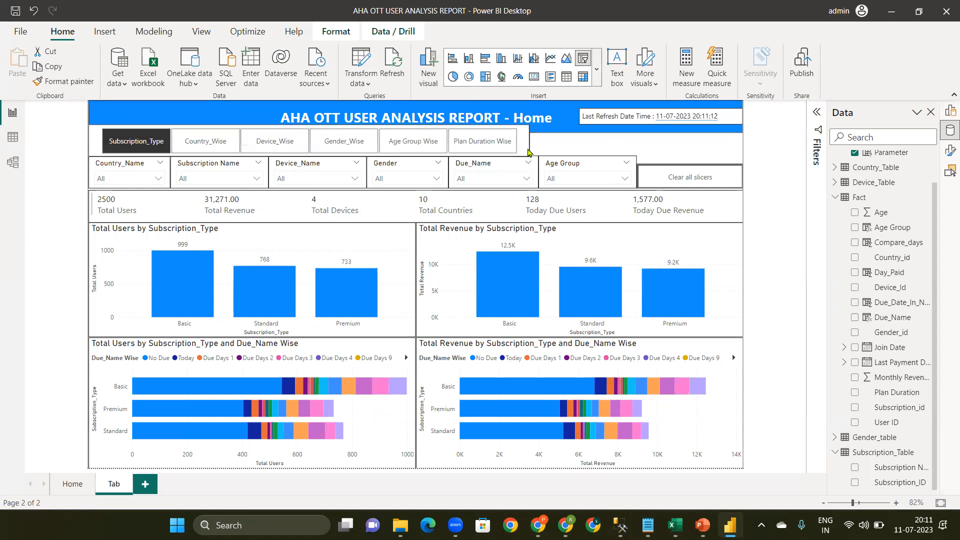
left_click(591, 148)
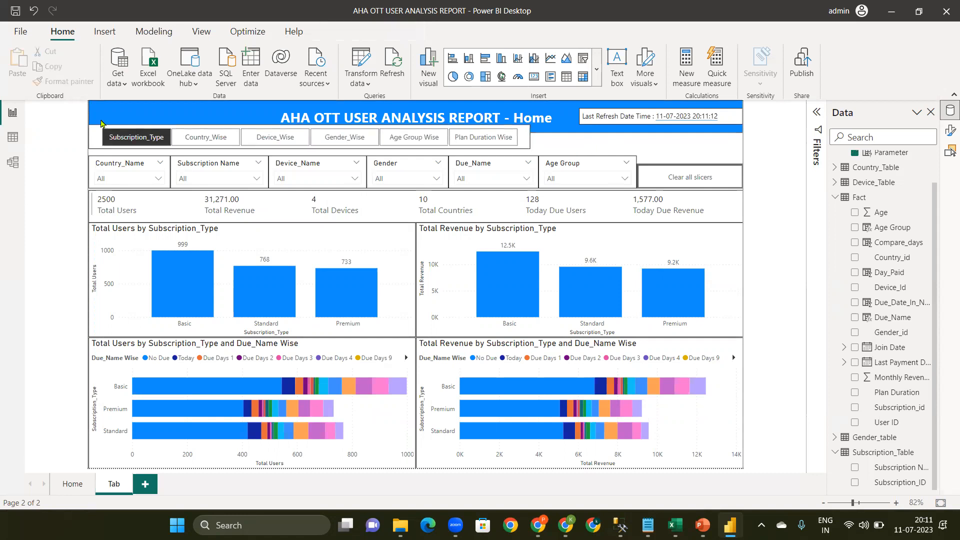
left_click(255, 131)
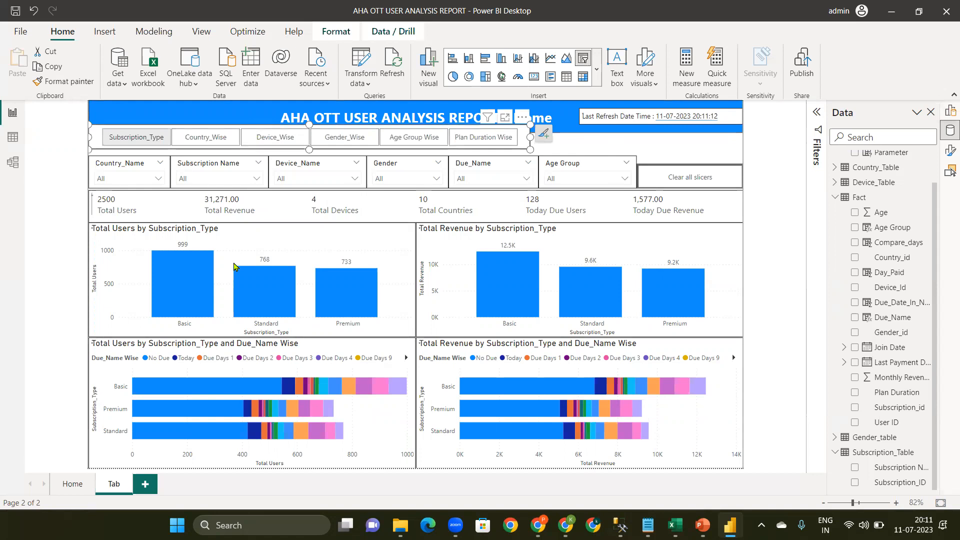
left_click(583, 147)
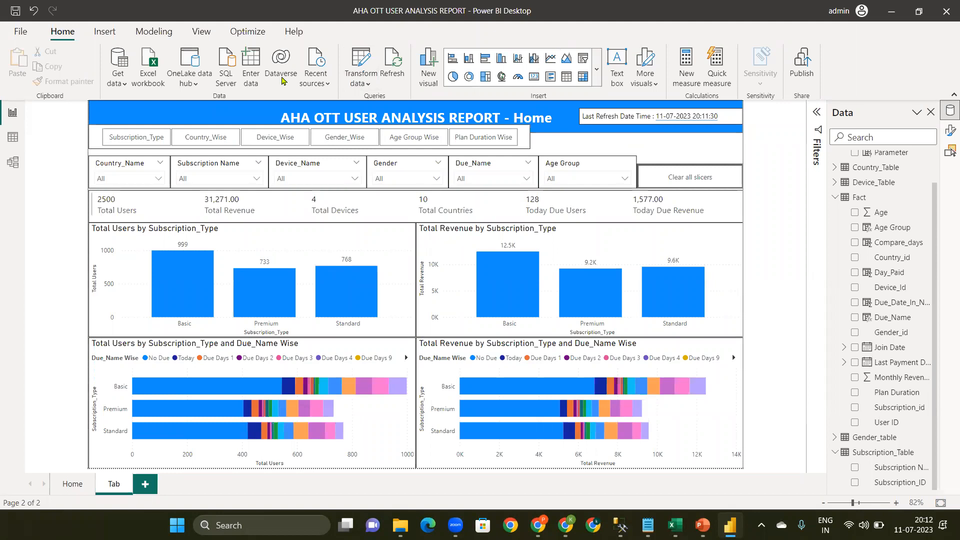
Hide the Data and Format panes and show the Bookmarks pane for the Tab page
left_click(200, 33)
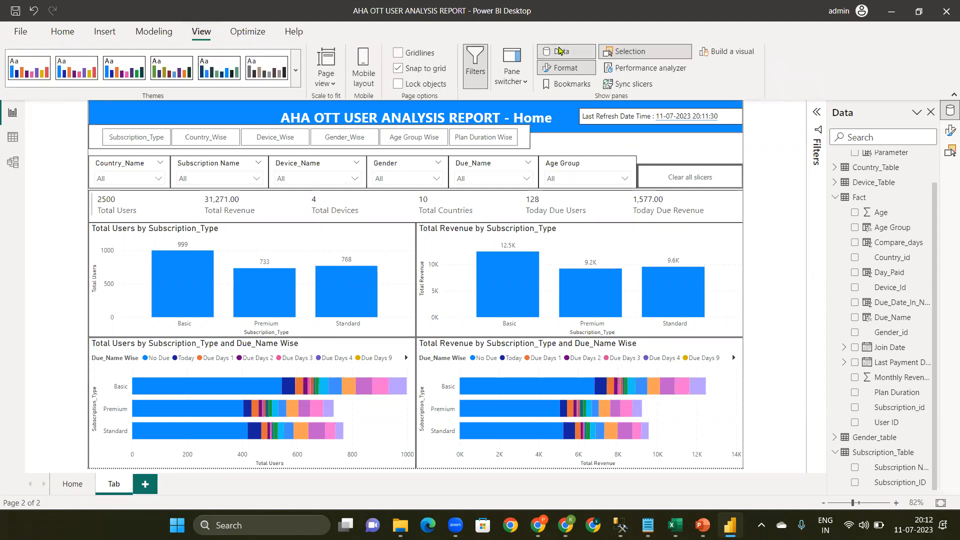
left_click(564, 68)
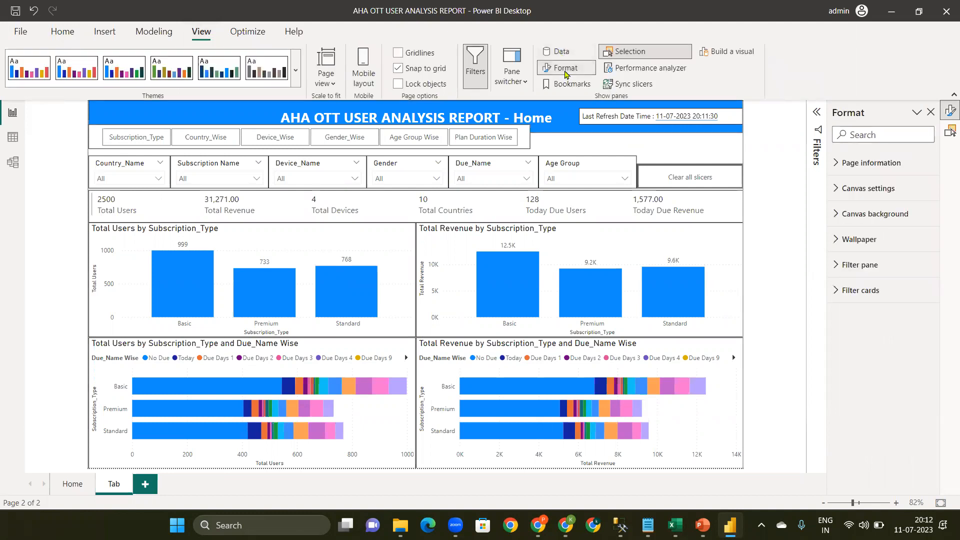
left_click(566, 70)
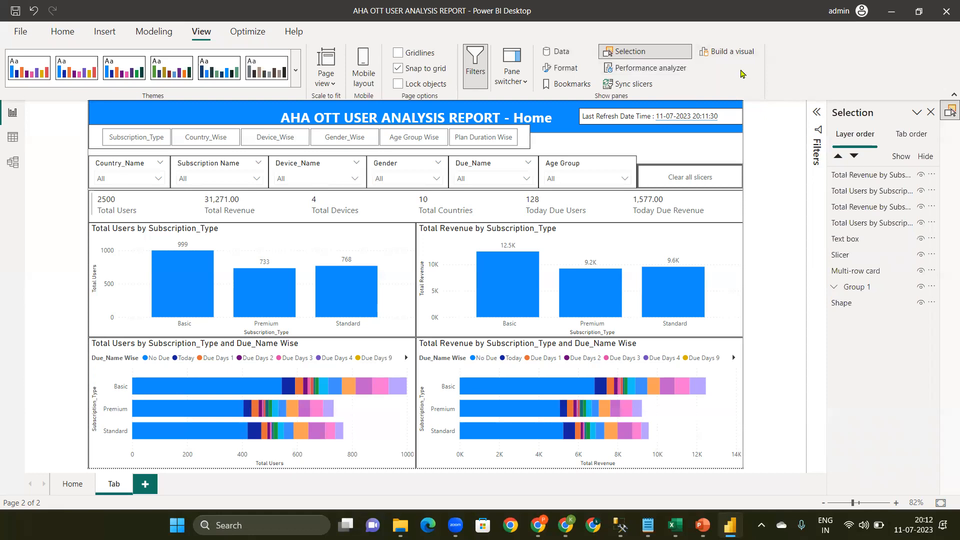
left_click(582, 86)
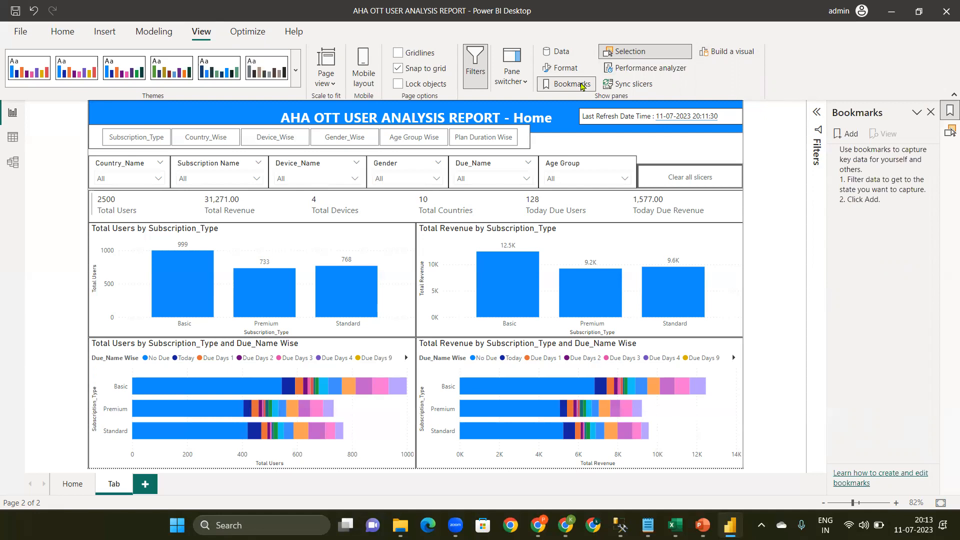
Try bookmarking the Subscription_Type view and recalling that bookmark after switching the category slicer to Device_Wise
left_click(135, 141, "ctrl")
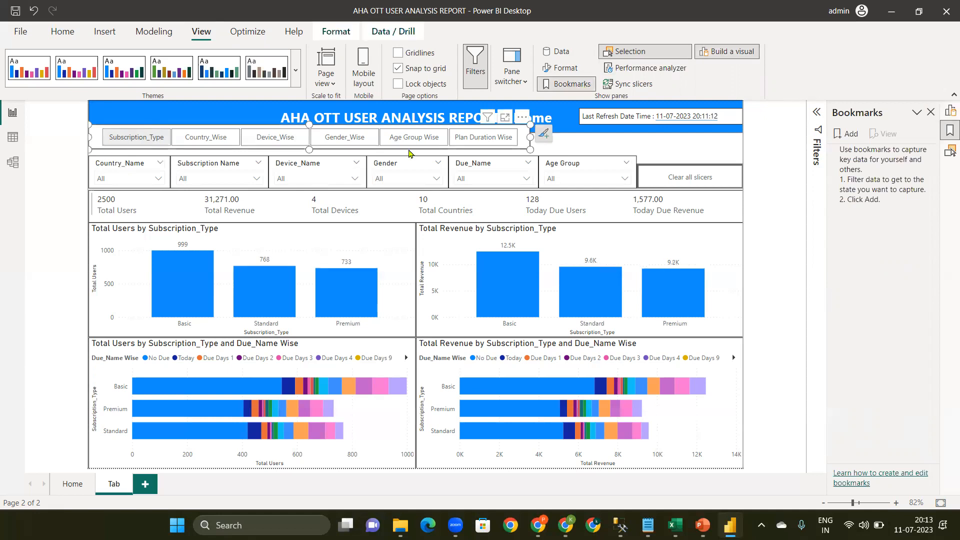
left_click(849, 135)
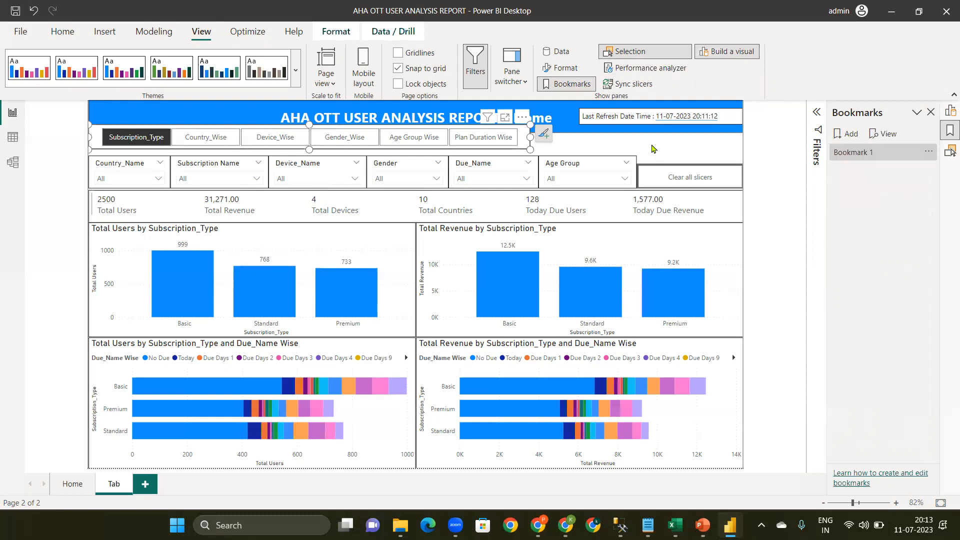
left_click(200, 146, "ctrl")
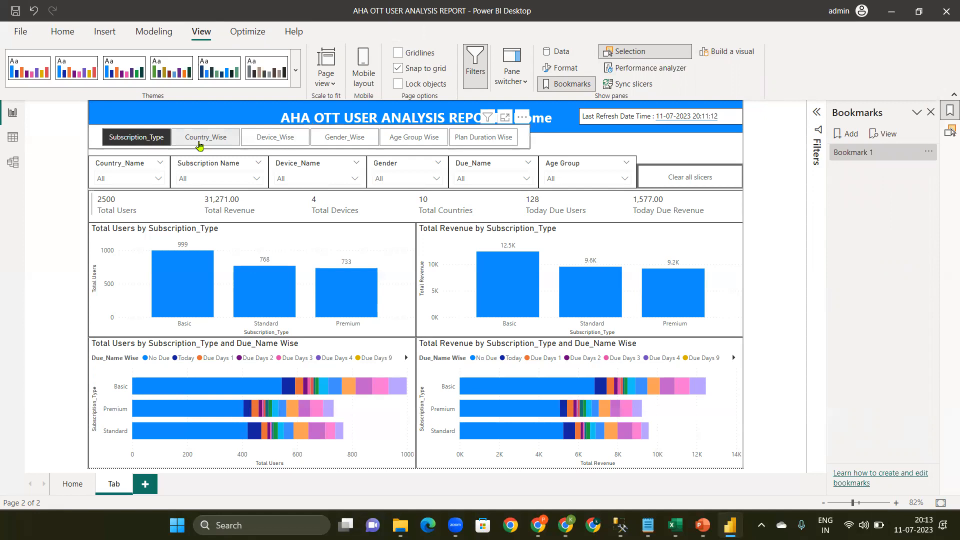
left_click(200, 145, "ctrl")
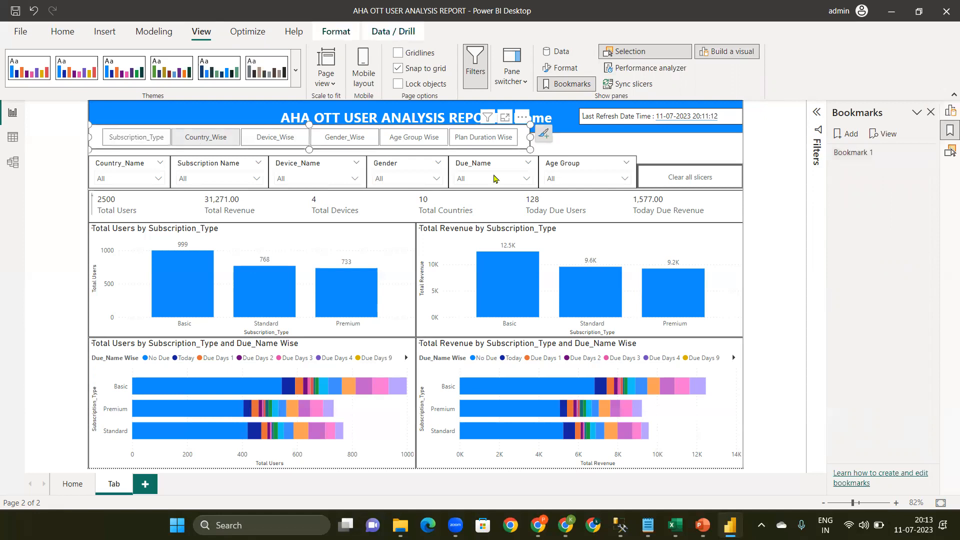
left_click(287, 145, "ctrl")
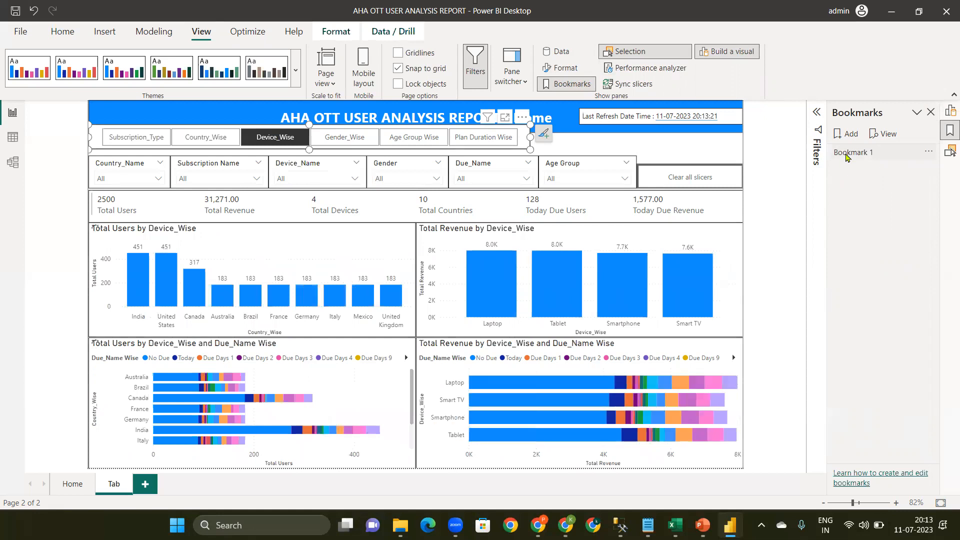
left_click(850, 153)
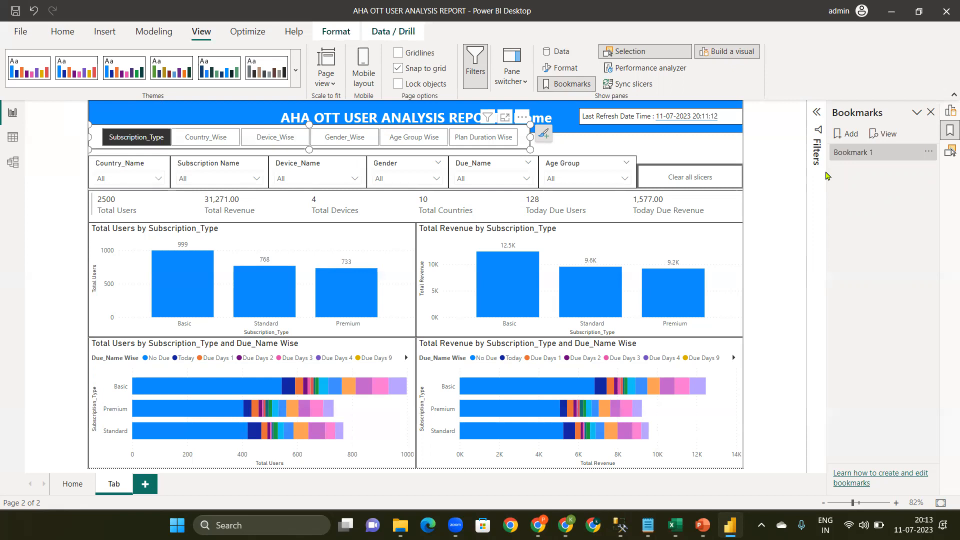
Delete the trial bookmark
left_click(929, 154)
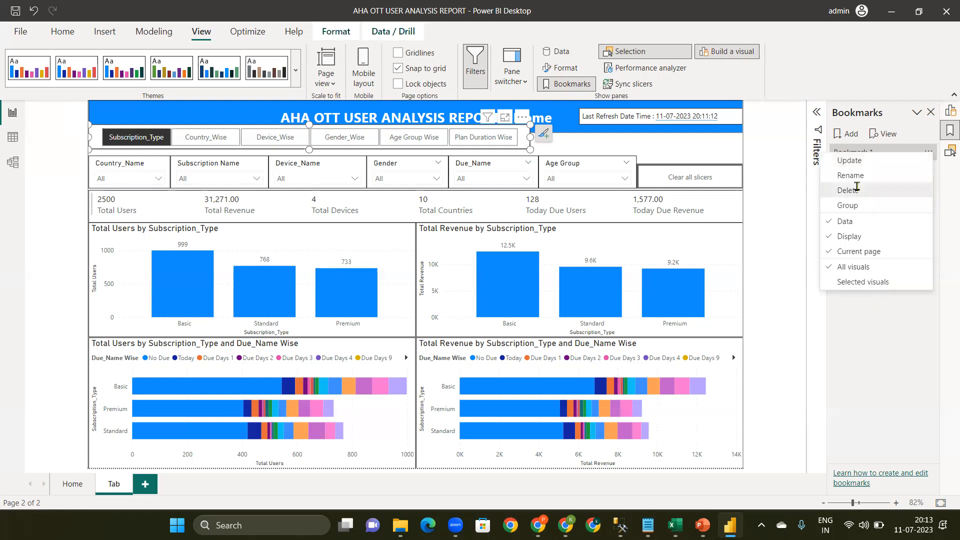
left_click(856, 186)
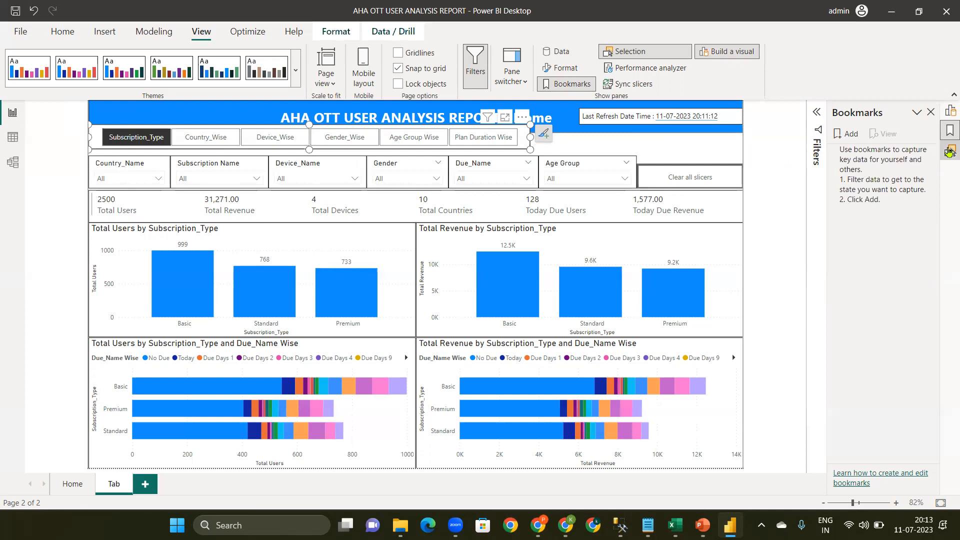
Move the category slicer to the front of the Tab page's layer order
left_click(949, 151)
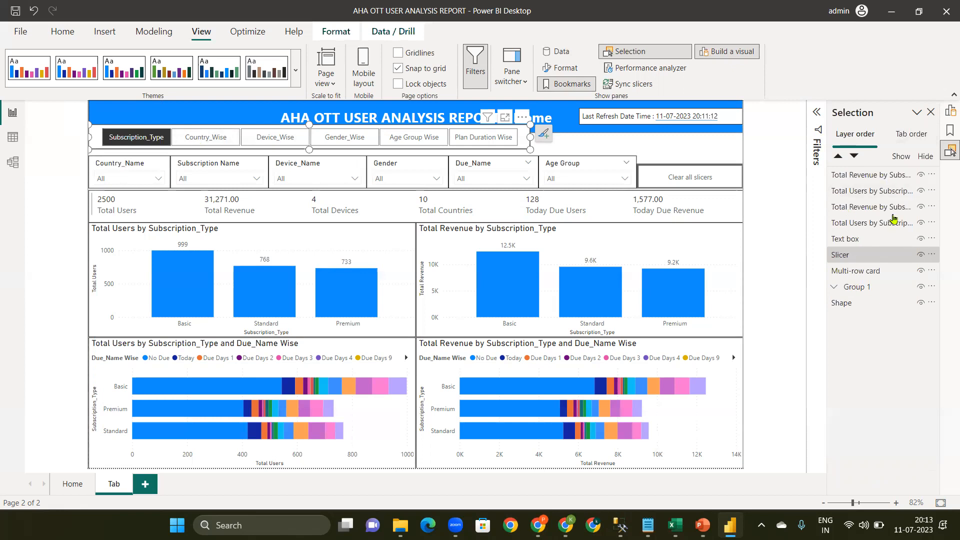
left_click(857, 256)
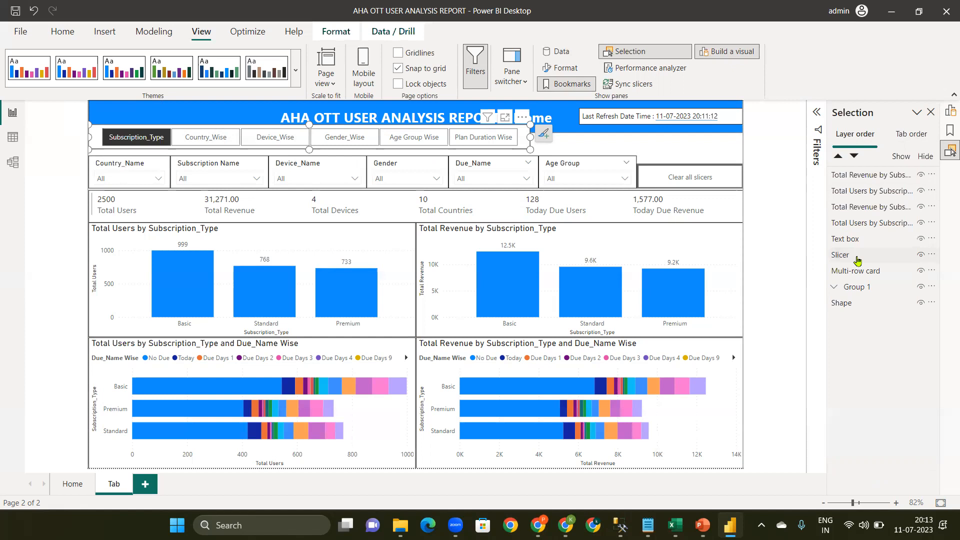
mouse_move(857, 184)
left_mouse_down()
mouse_move(857, 171)
mouse_move(856, 196)
mouse_move(848, 181)
left_mouse_up()
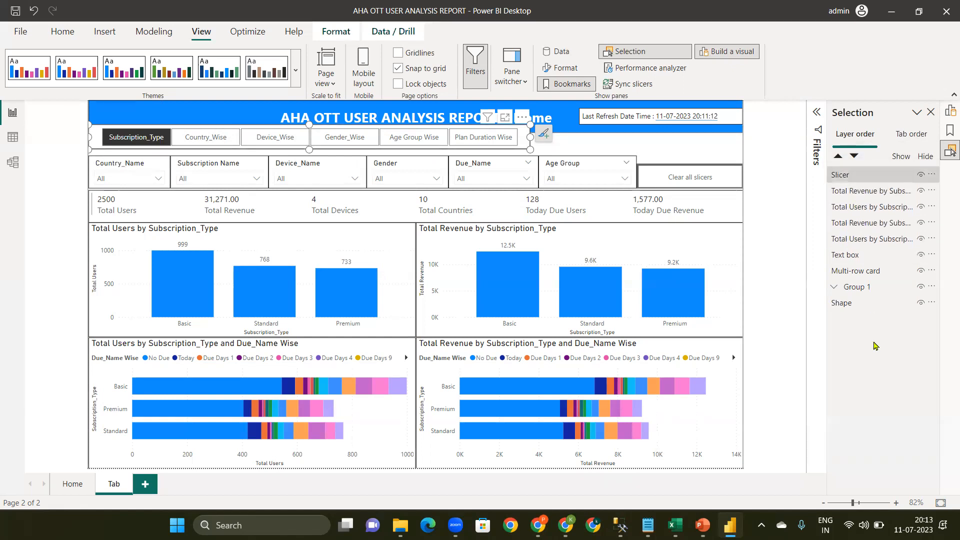
Group all objects on the Tab page except the category slicer
key("ctrl+a")
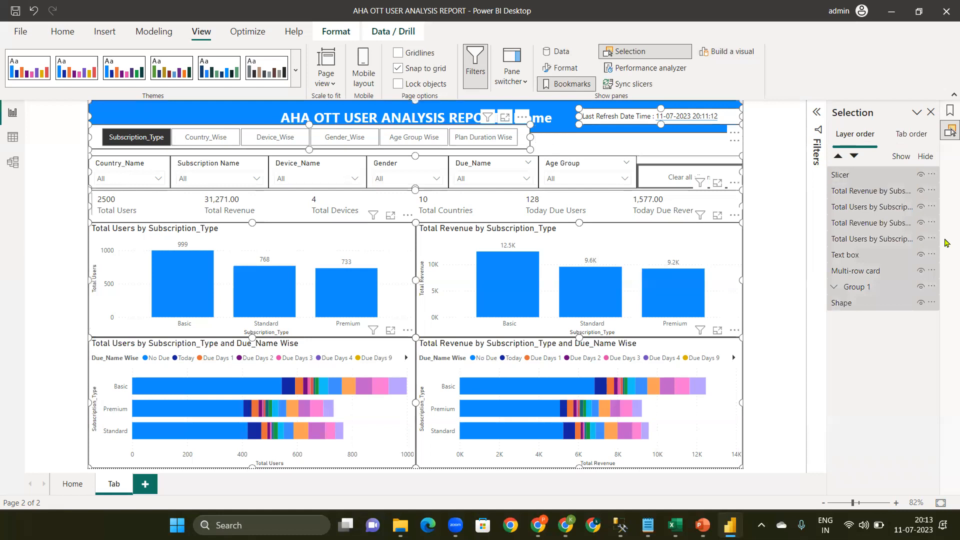
left_click(856, 175, "ctrl")
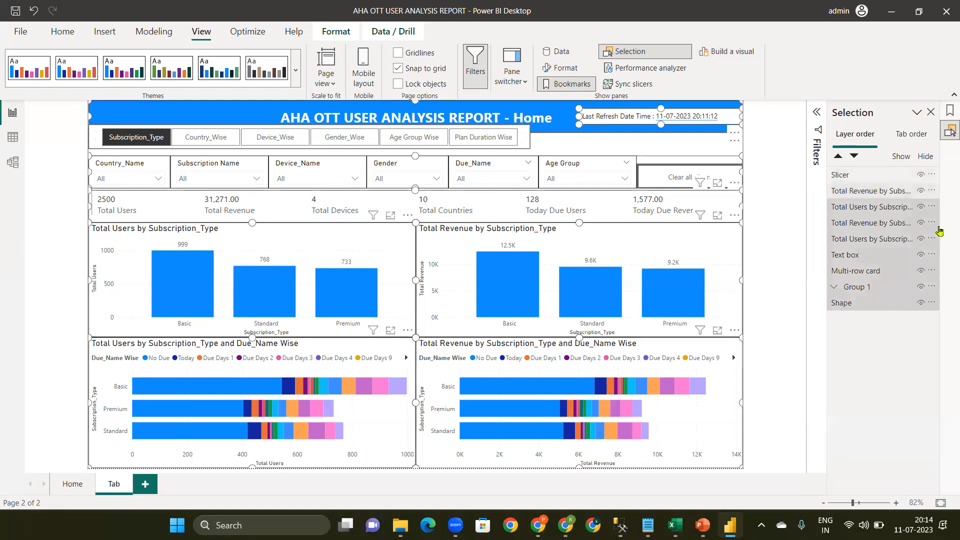
left_click(932, 192)
mouse_move(917, 196)
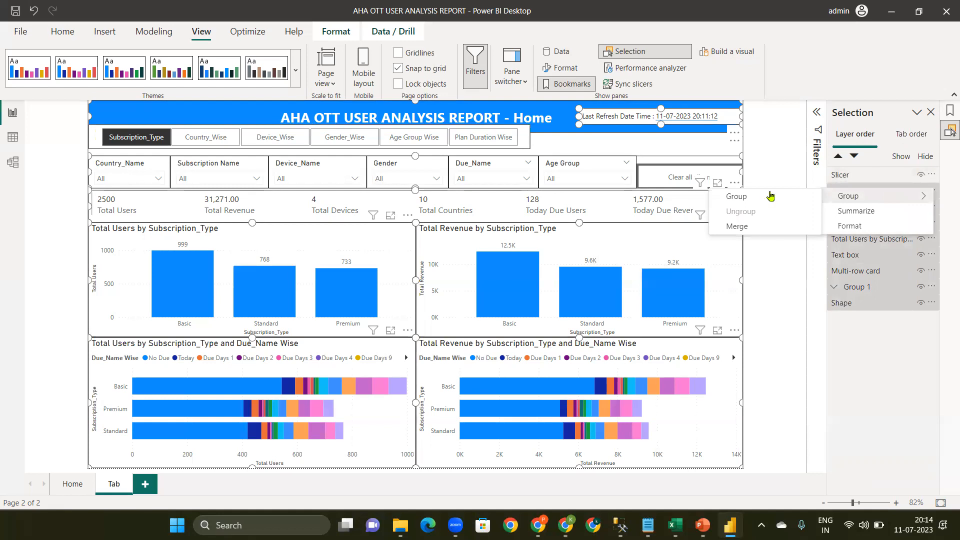
left_click(770, 196)
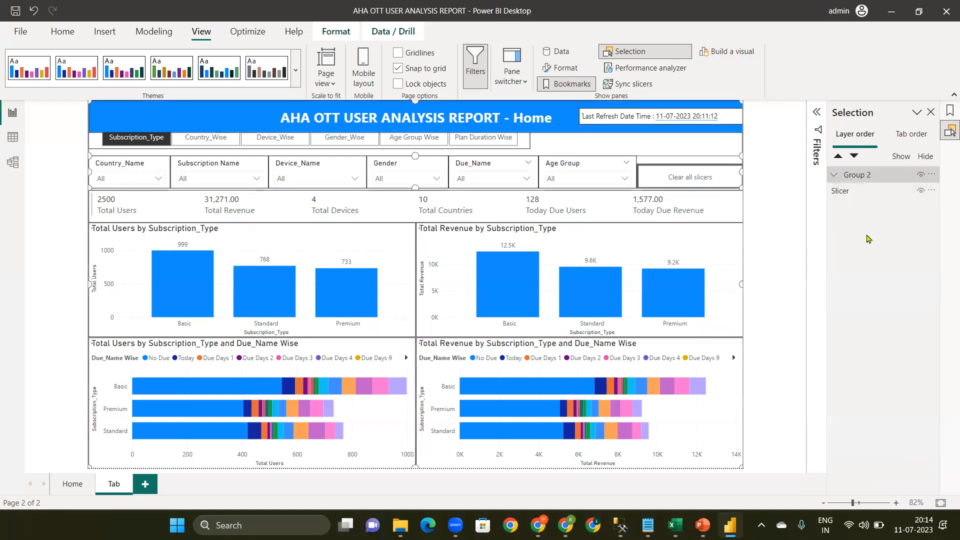
left_click(638, 143)
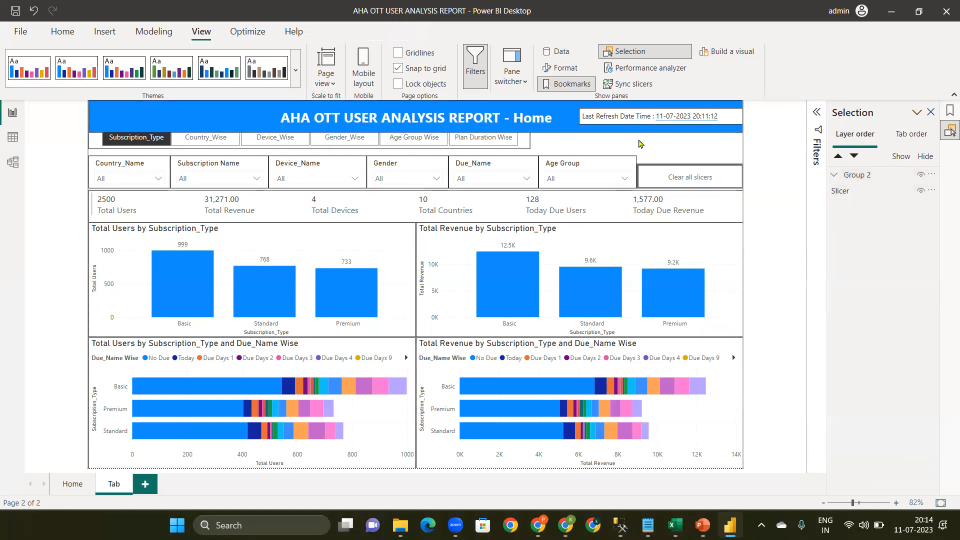
Move the category slicer slightly down so it sits clear of the blue title banner
left_click(526, 145)
left_click_drag(526, 145, 526, 152)
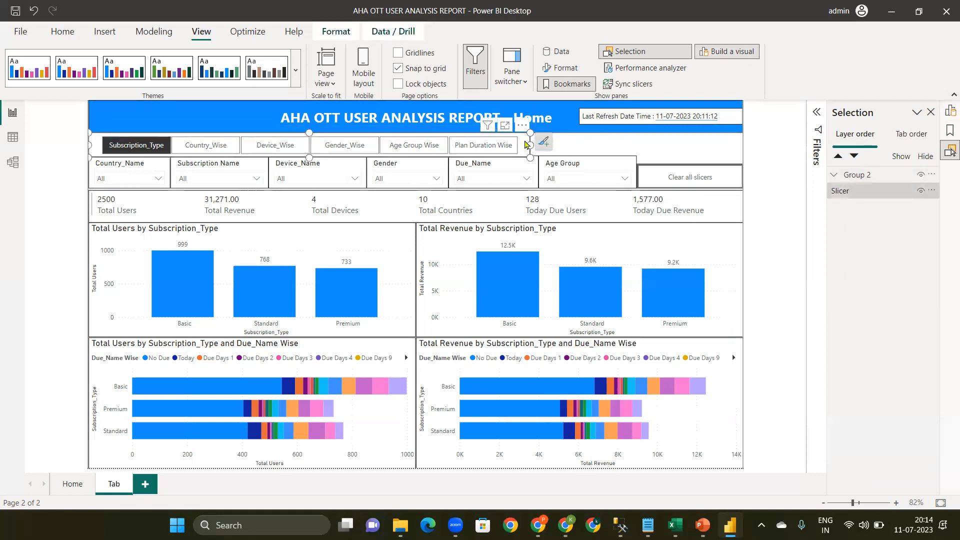
left_click(686, 149)
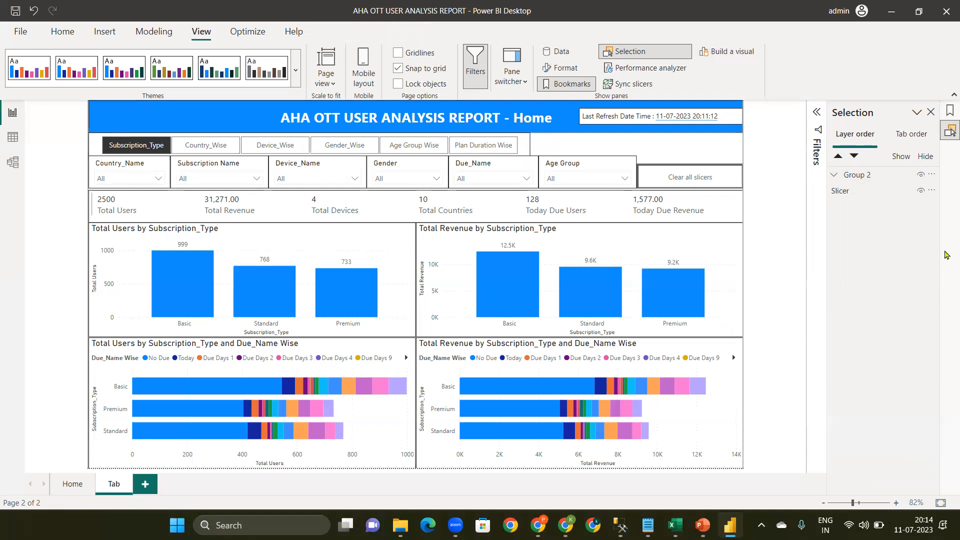
Toggle Subscription_Type in the category slicer, leaving it selected, and hide the slicer on the page
left_click(144, 152)
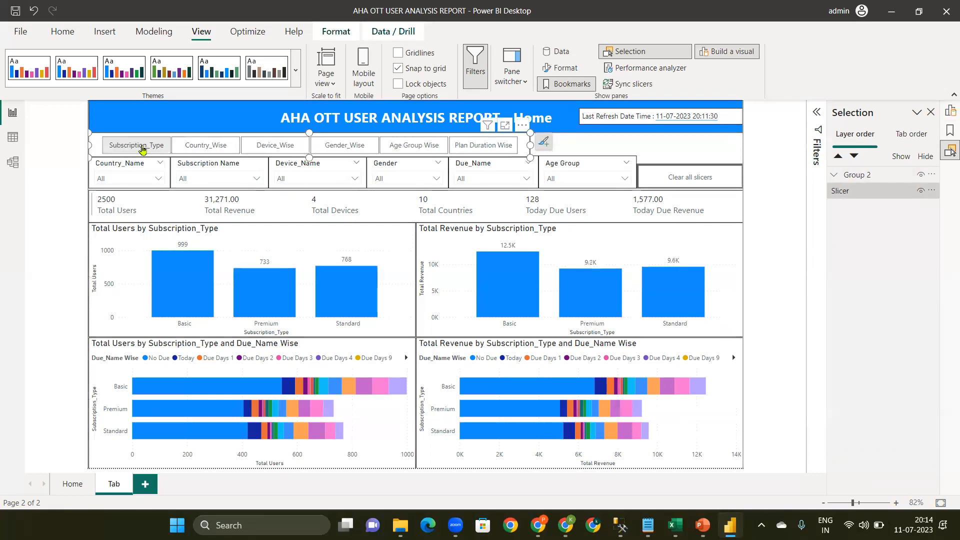
left_click(143, 150)
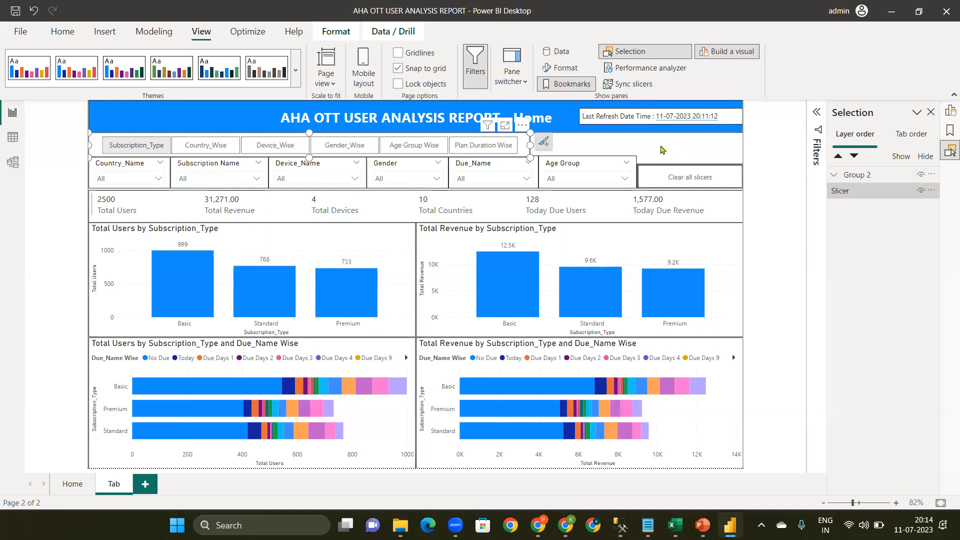
left_click(161, 137)
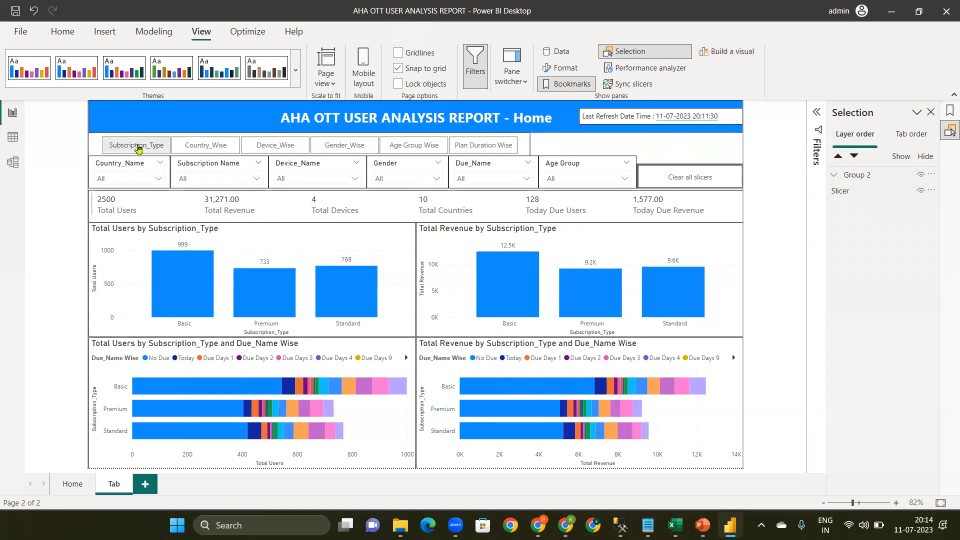
left_click(139, 148)
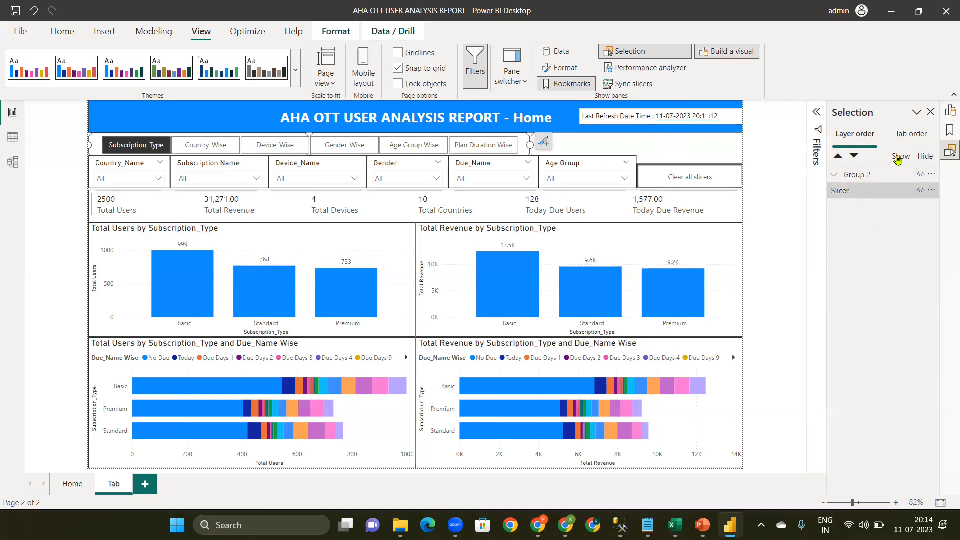
left_click(921, 192)
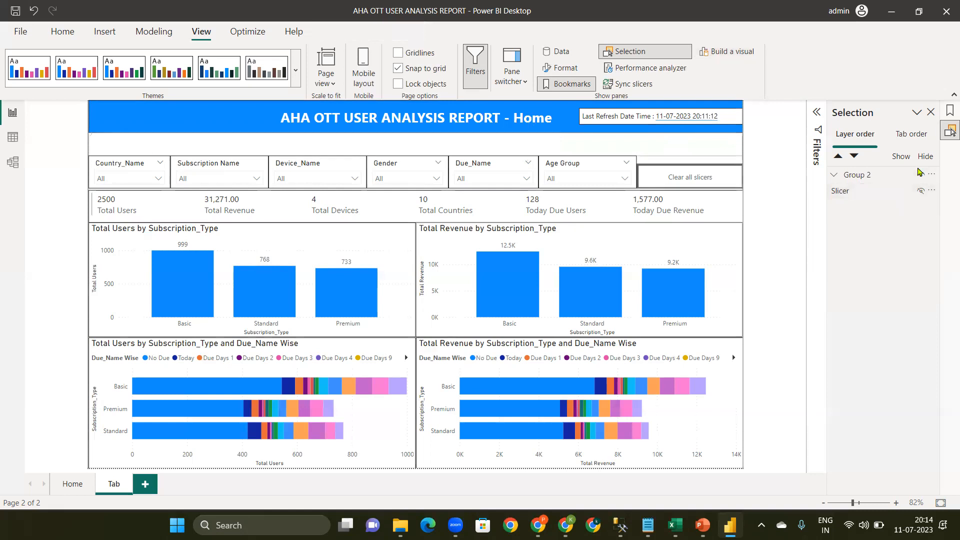
Add a bookmark capturing the Subscription_Type view of the Tab page and name it Subscription Wise
left_click(949, 114)
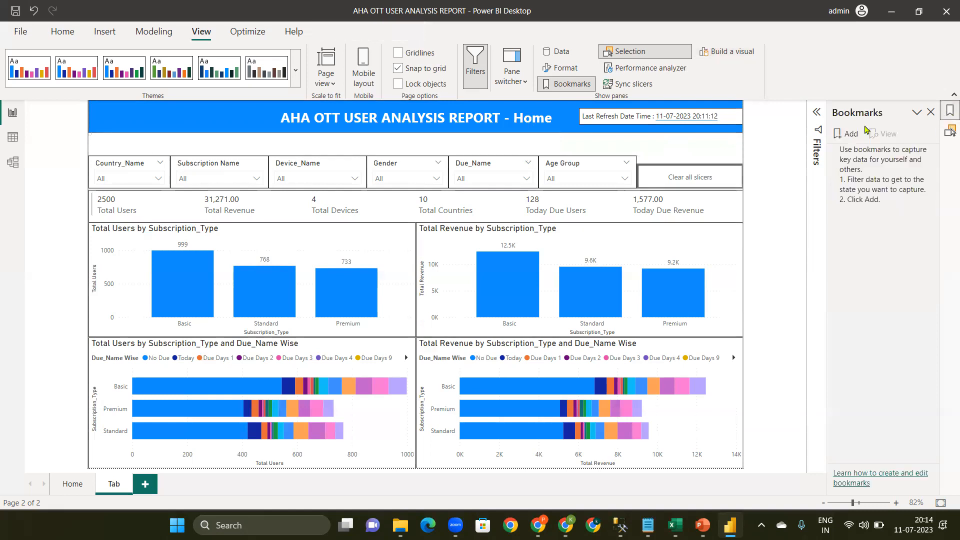
left_click(846, 135)
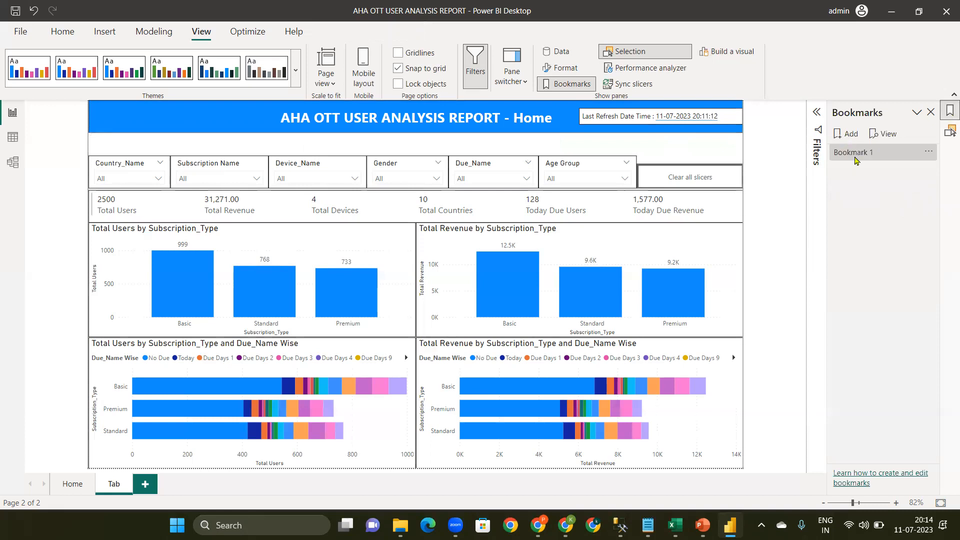
double_click(854, 153)
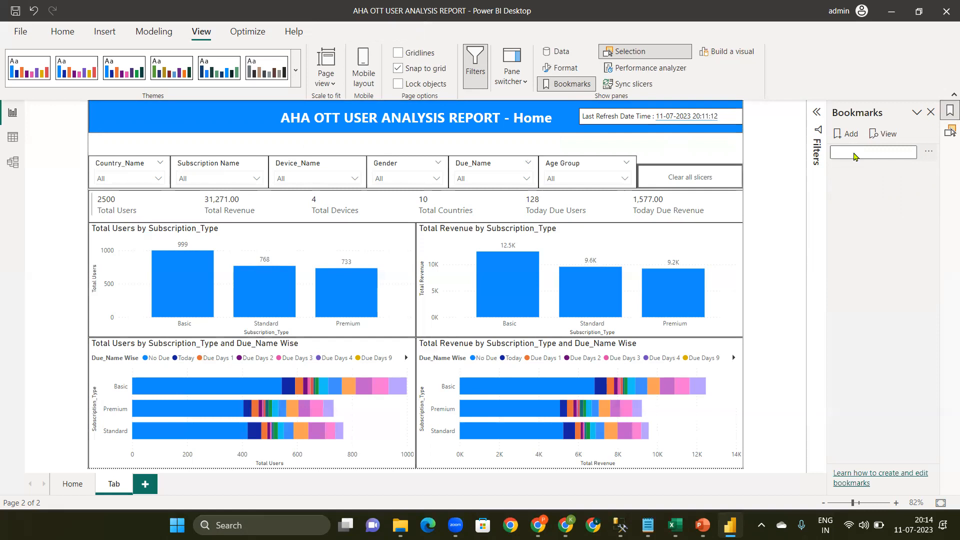
type("S")
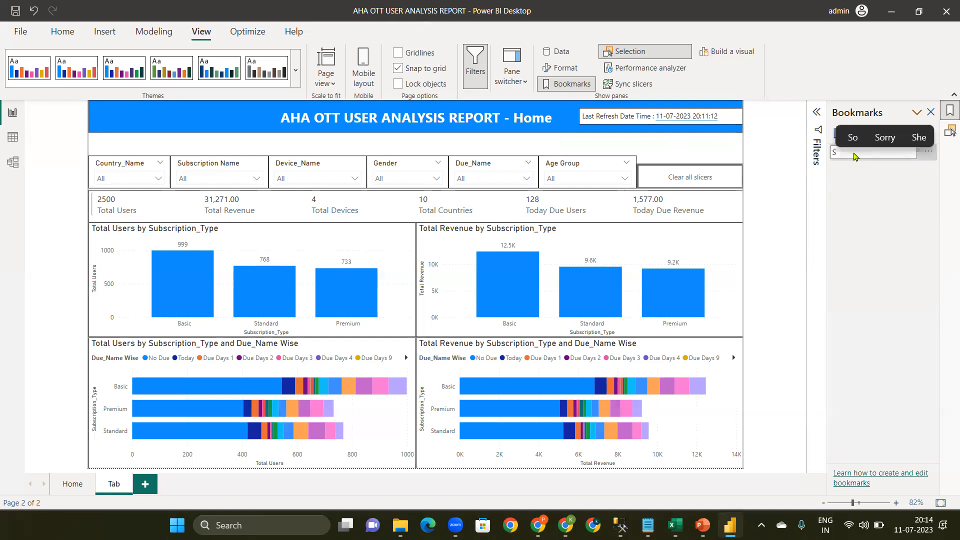
type("bu")
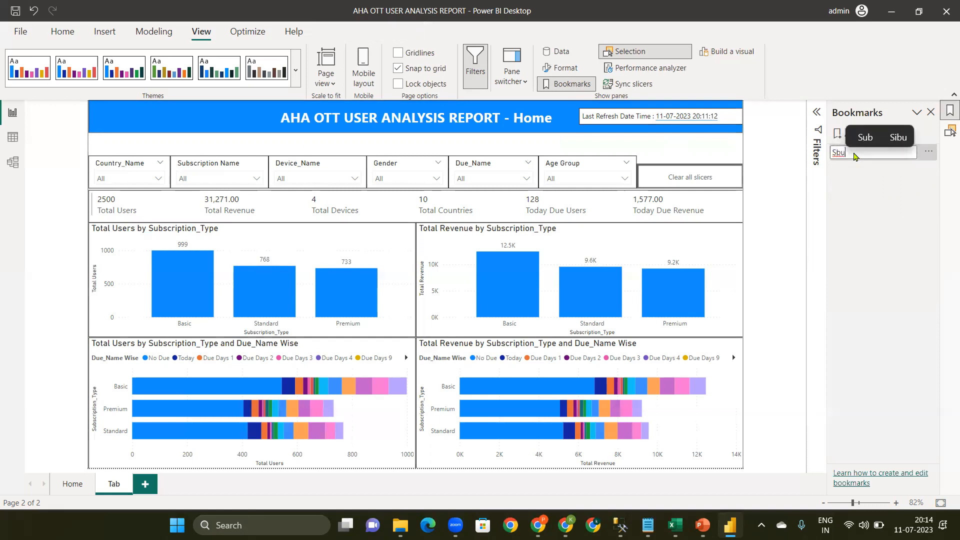
key("Return")
key("BackSpace")
key("BackSpace")
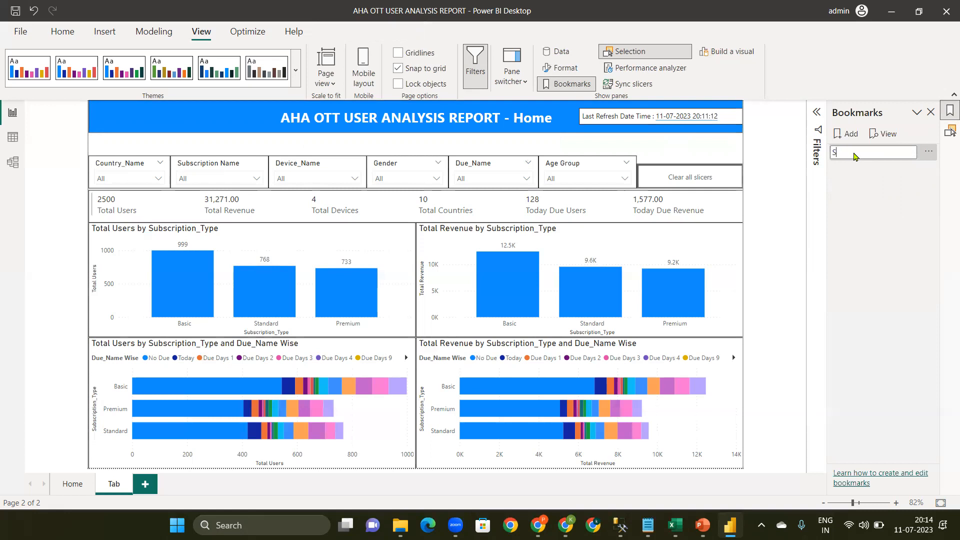
type("u")
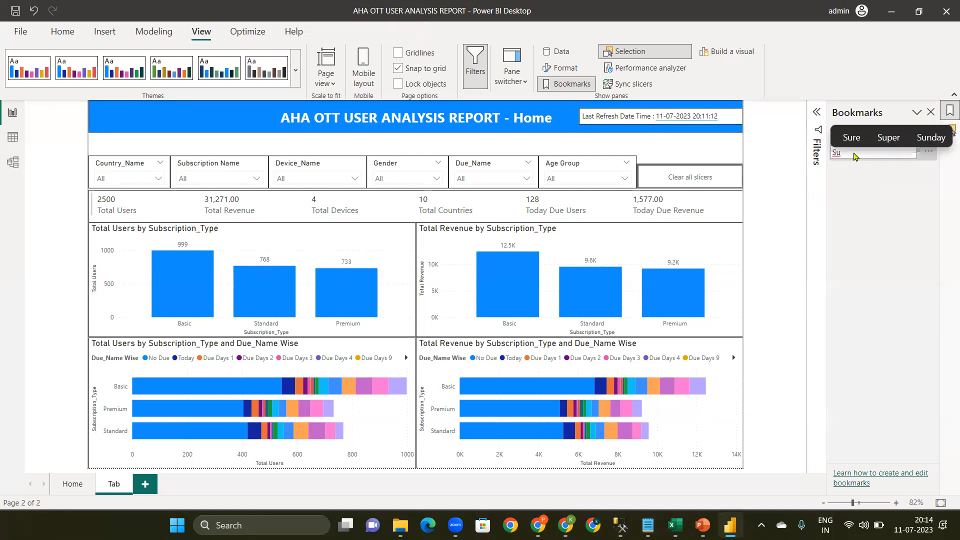
type("bs")
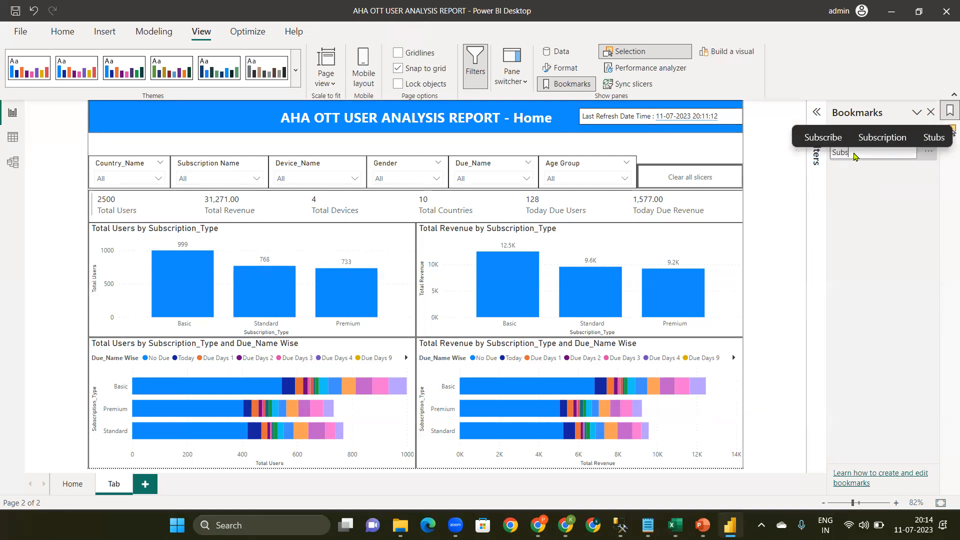
left_click(882, 138)
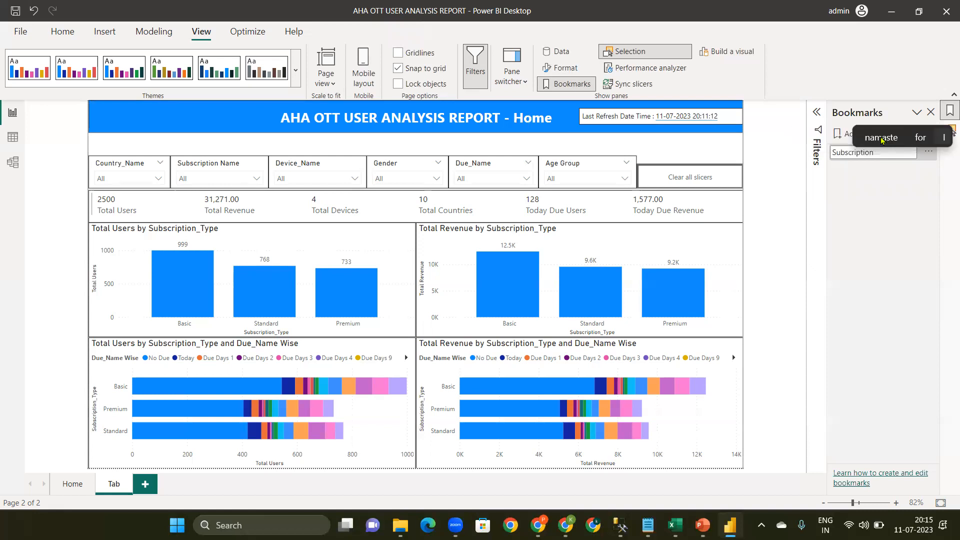
type("Wise")
key("Return")
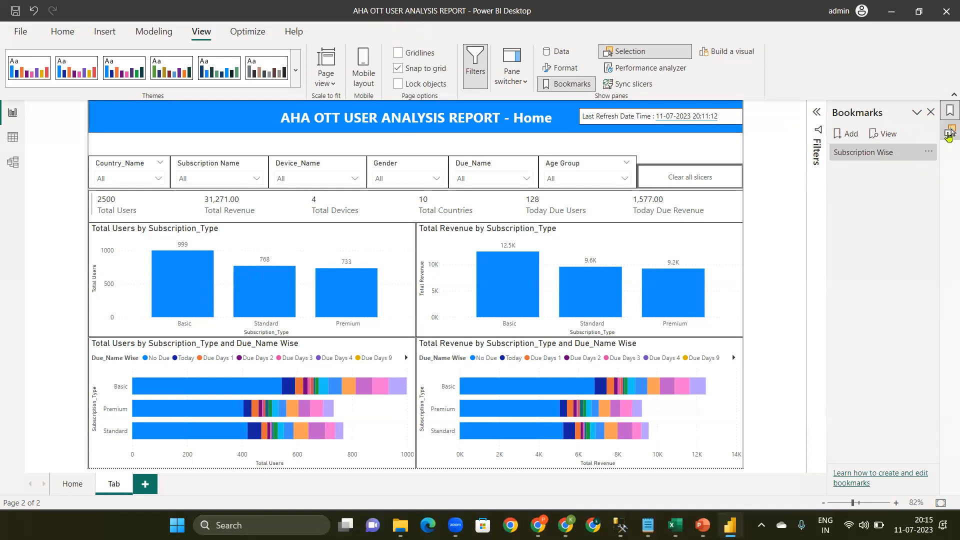
Unhide the category slicer to switch the charts to Country_Wise, and hide the slicer again
left_click(948, 134)
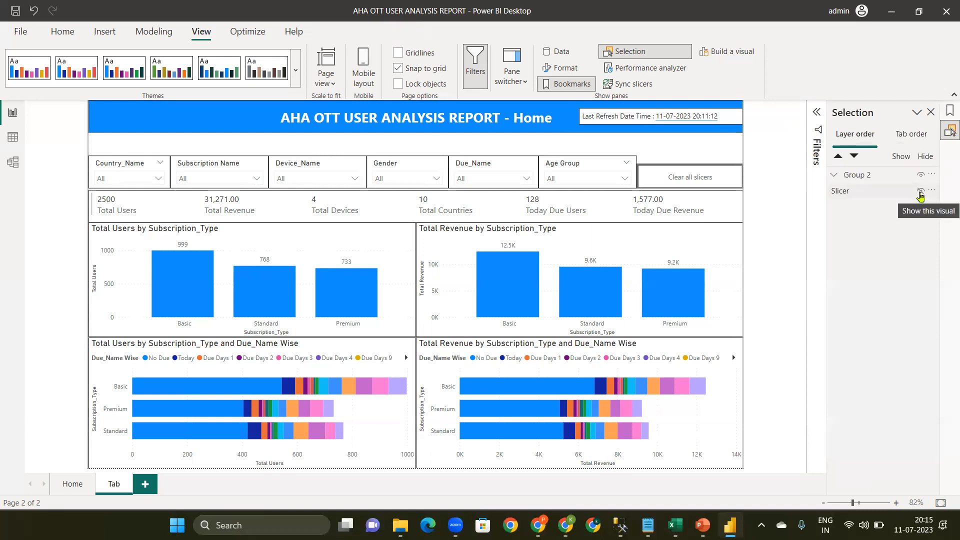
left_click(920, 191)
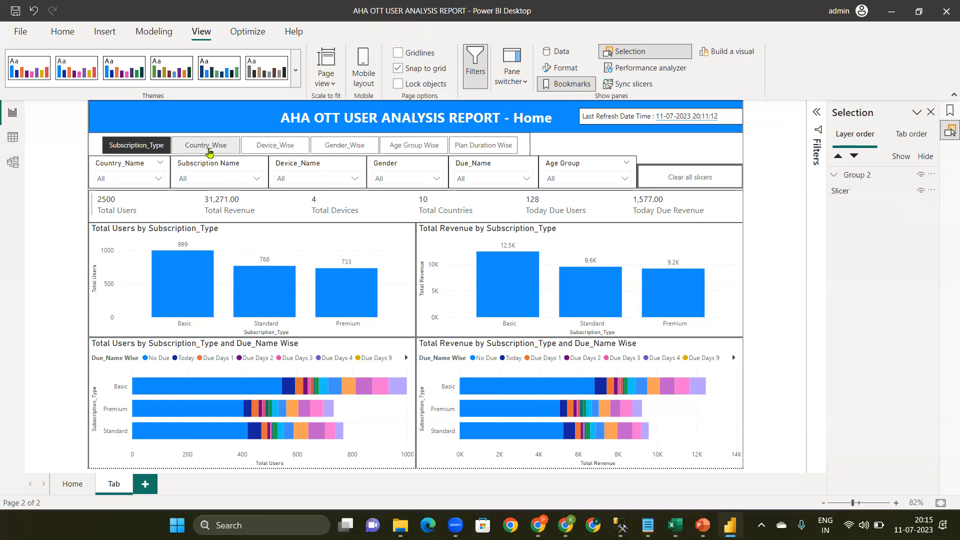
left_click(209, 152)
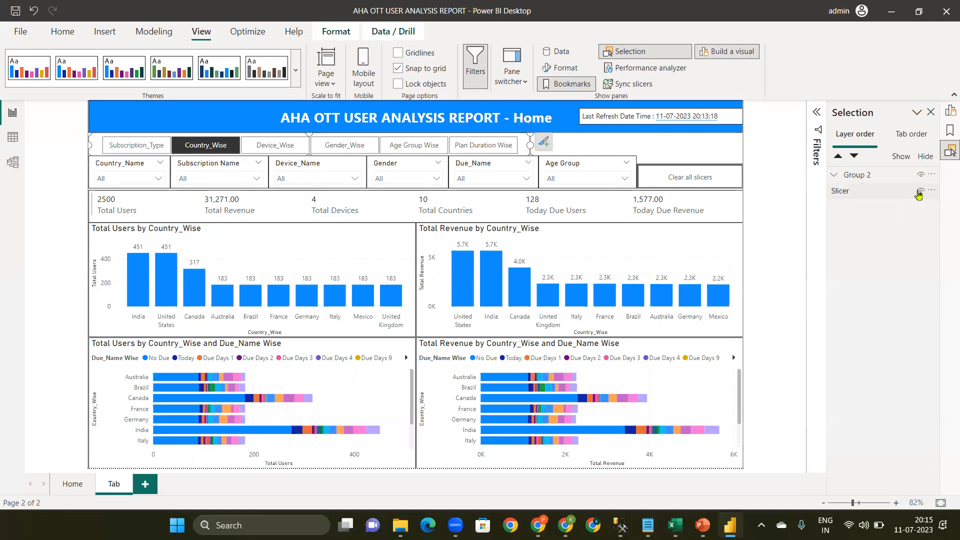
left_click(920, 192)
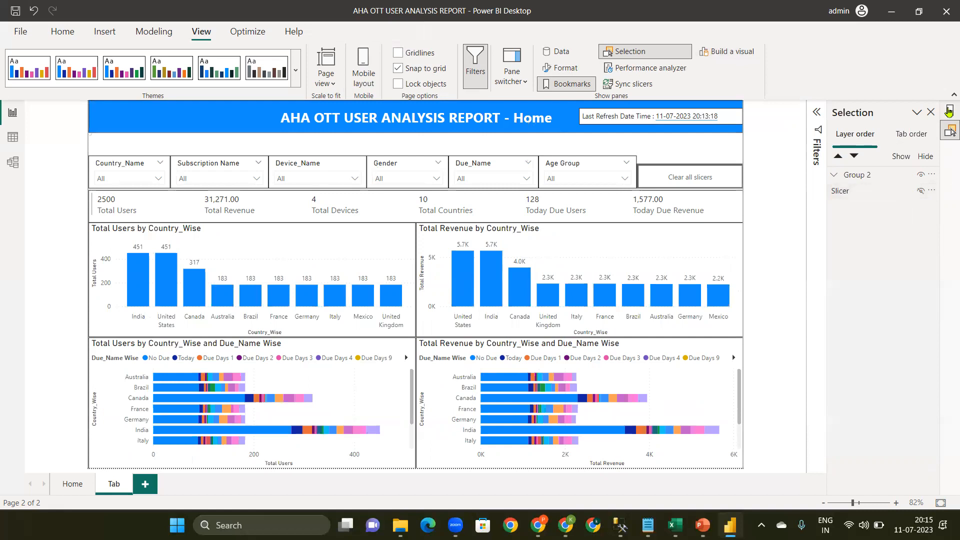
Add a bookmark named Country Wise for the current view, and test it by switching to Subscription Wise and back
left_click(855, 134)
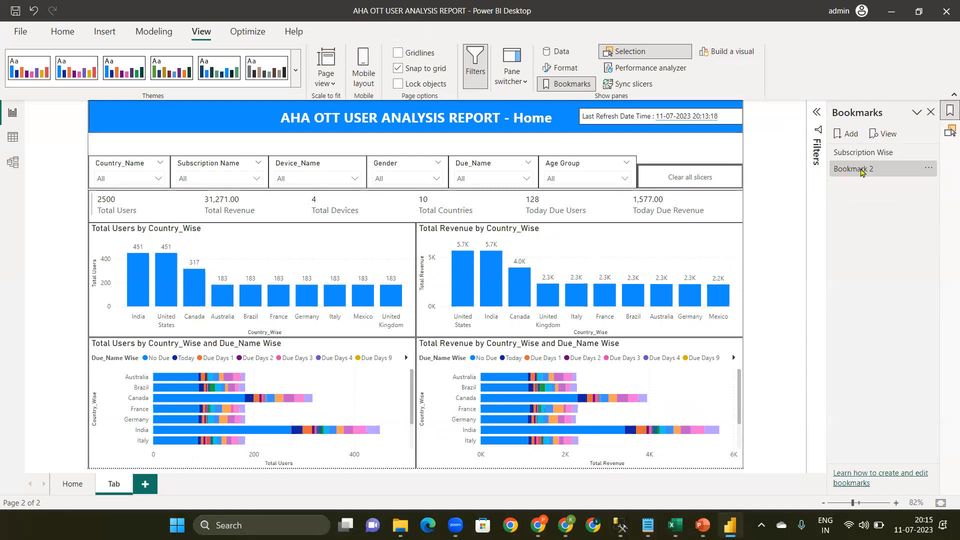
double_click(858, 171)
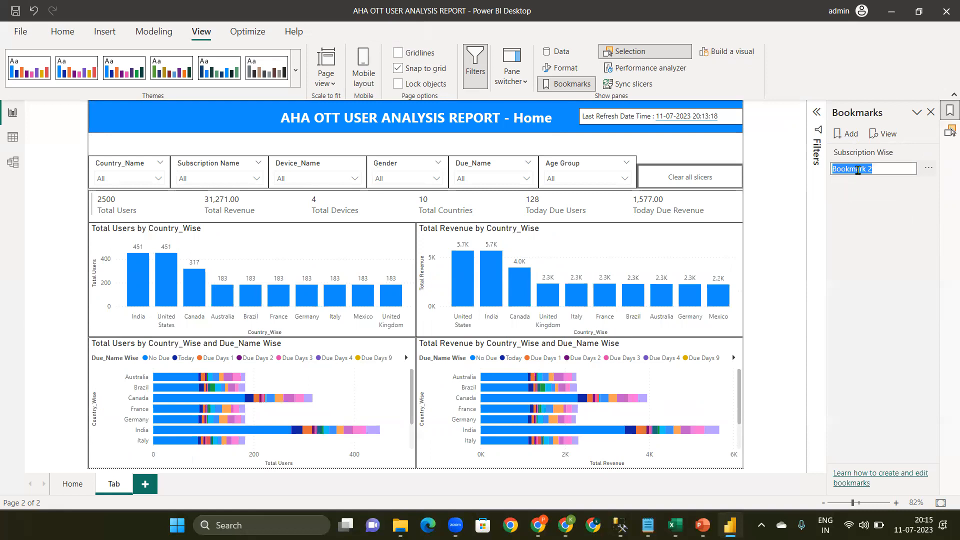
key("BackSpace")
type("Con")
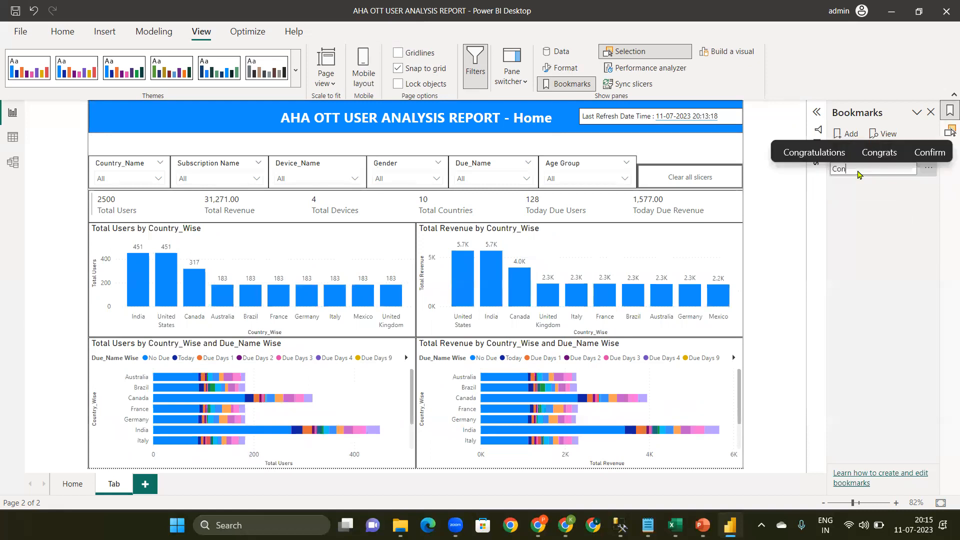
key("BackSpace")
type("un")
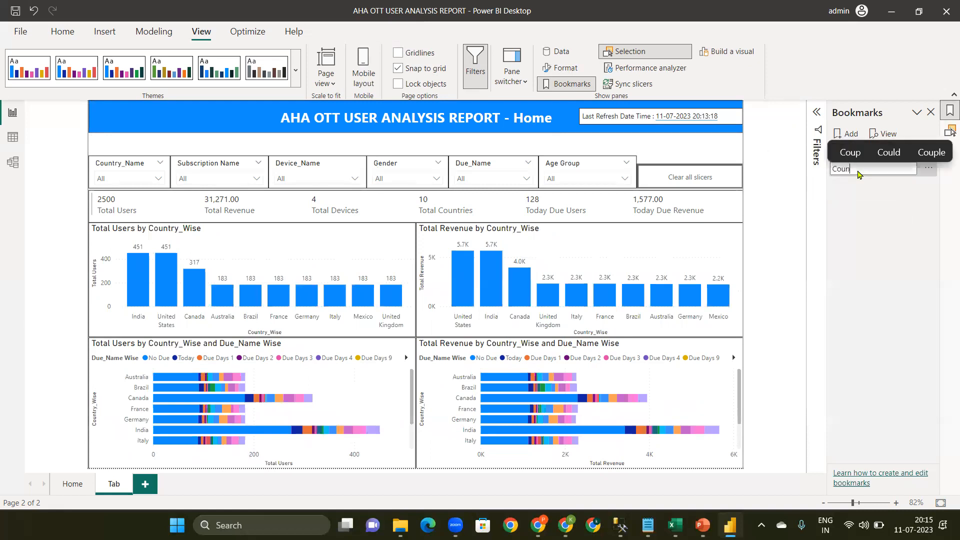
type("try")
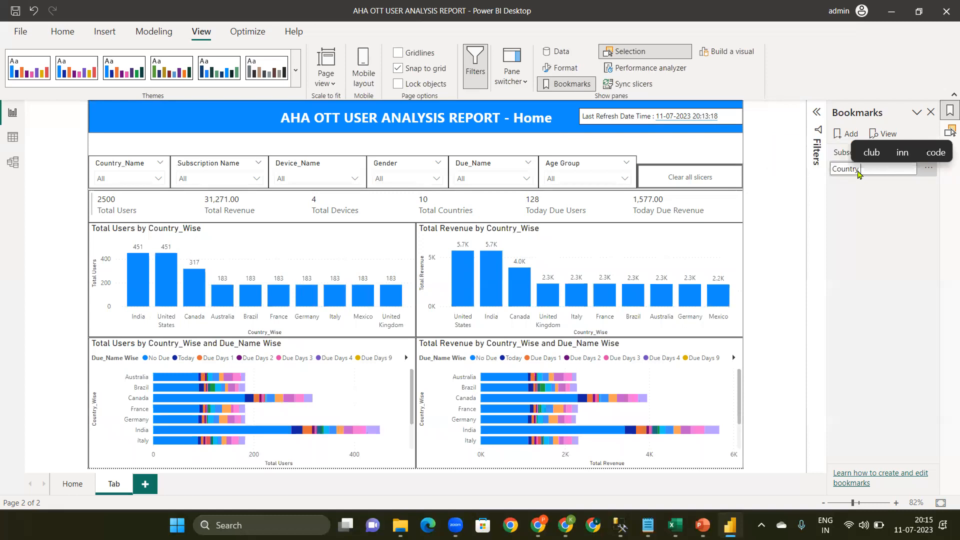
type(" Wie")
key("BackSpace")
type("se")
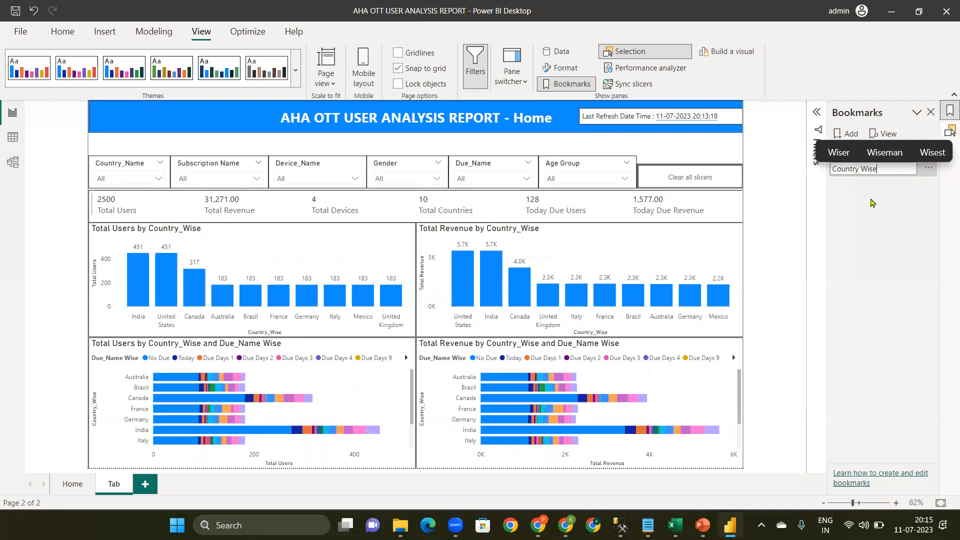
key("Return")
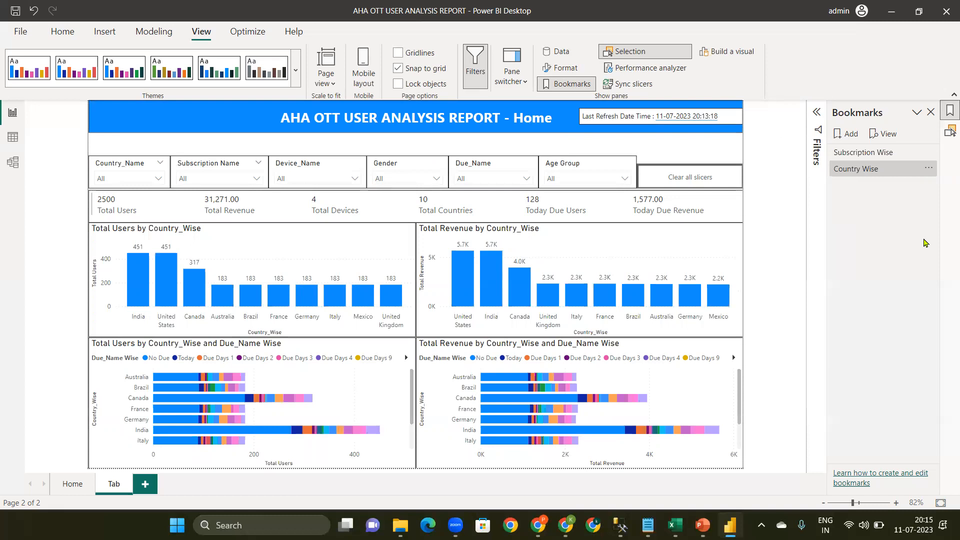
left_click(846, 156)
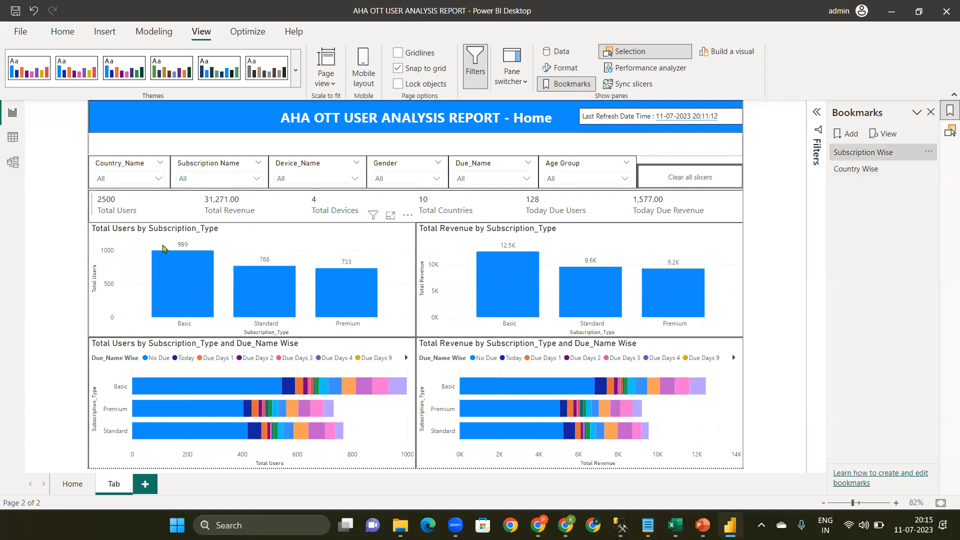
left_click(861, 170)
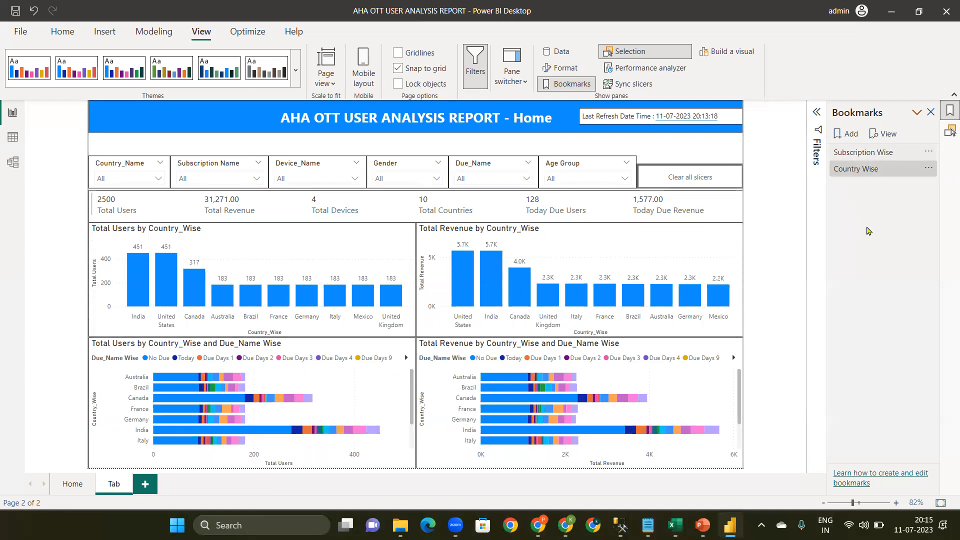
Unhide the category slicer to switch the charts to Device_Wise, and hide the slicer again
left_click(949, 135)
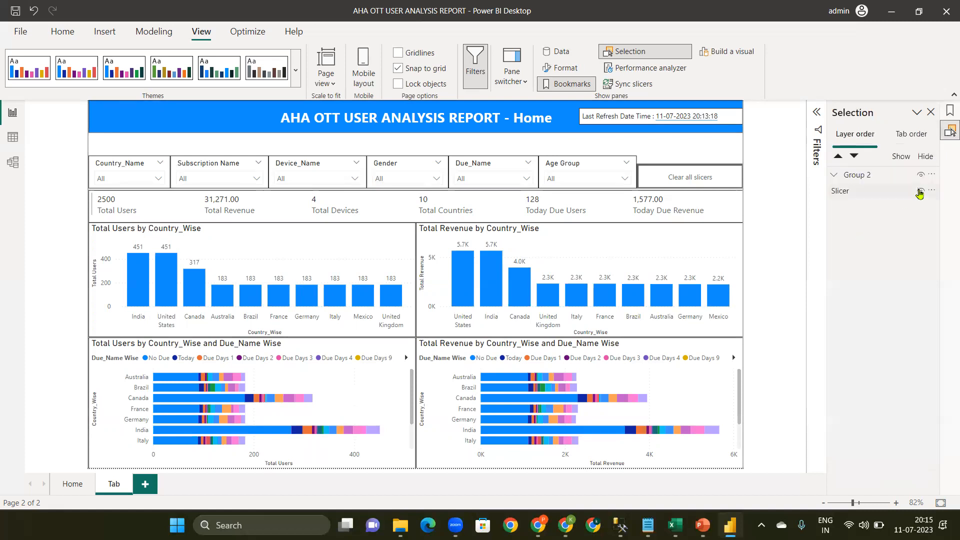
left_click(920, 191)
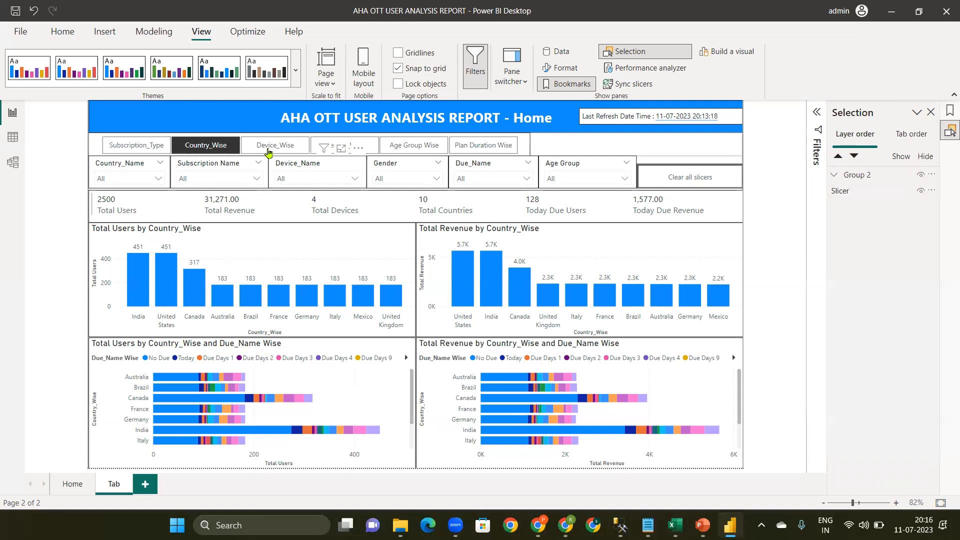
left_click(268, 150)
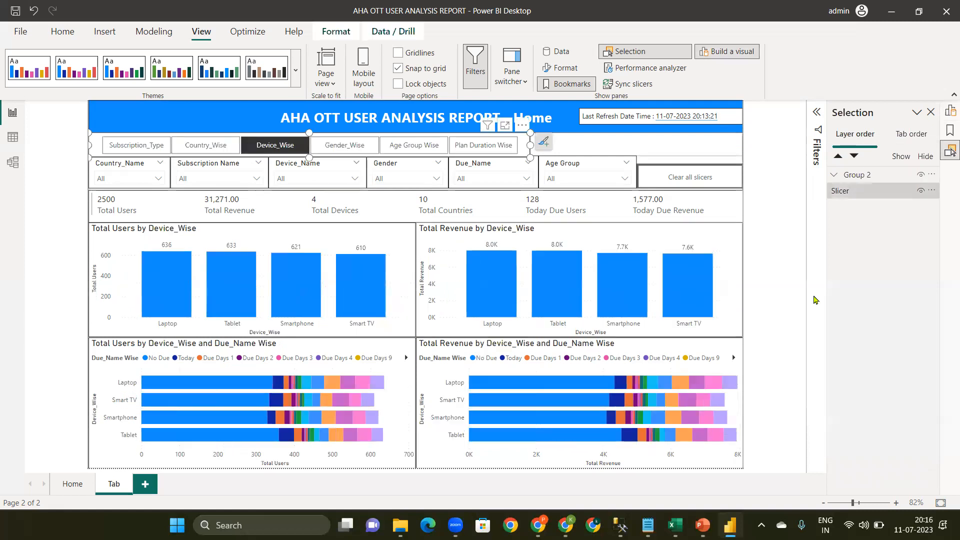
left_click(921, 192)
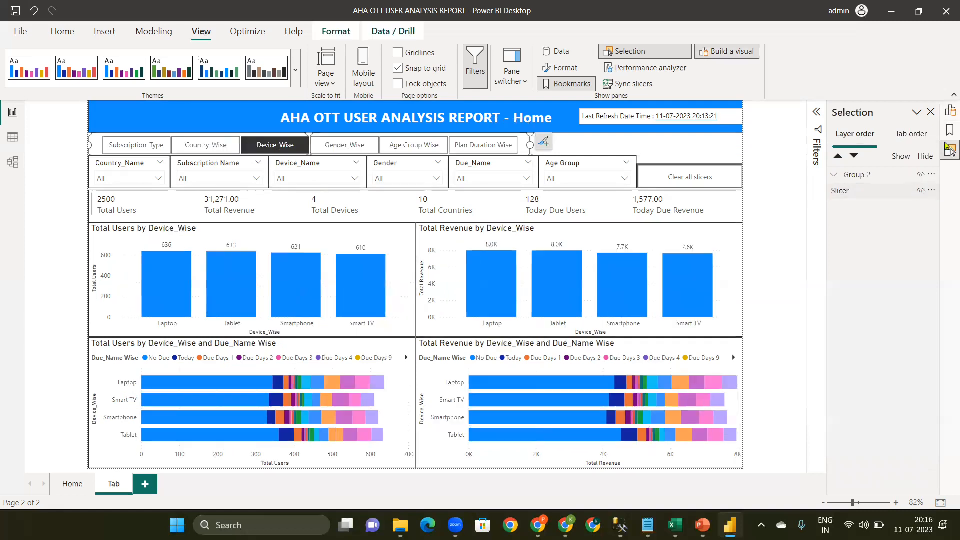
Add a bookmark capturing the Device_Wise view of the Tab page and name it Device Wise
left_click(949, 111)
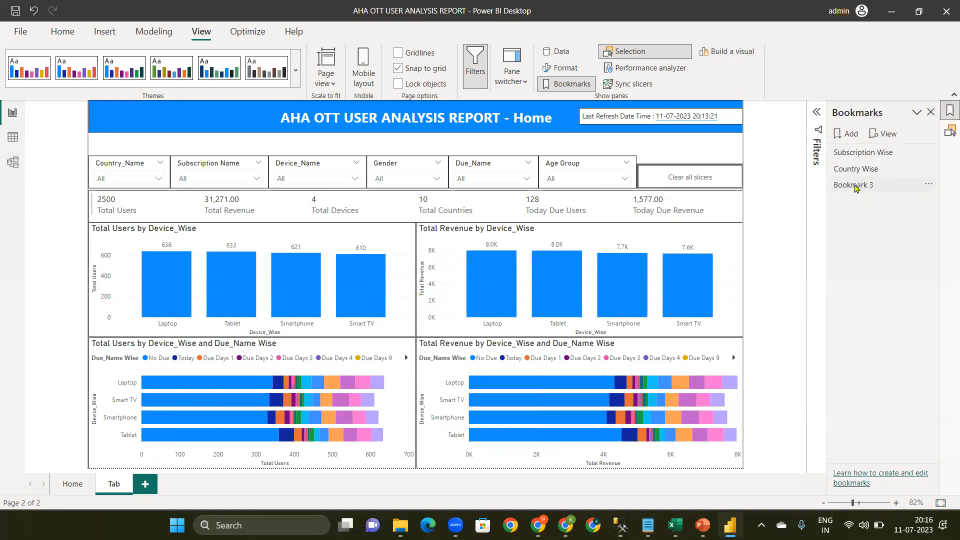
double_click(854, 185)
key("ctrl+a")
key("BackSpace")
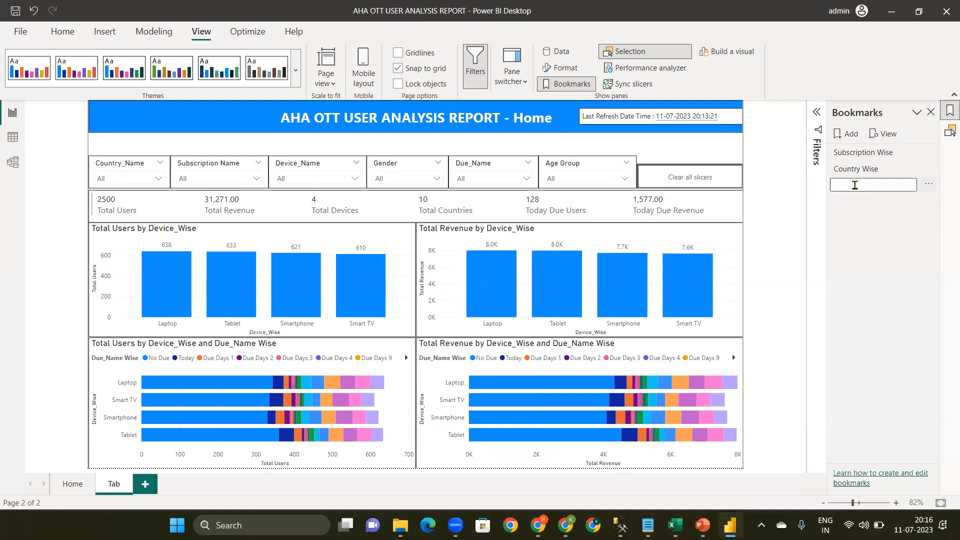
type("Dev")
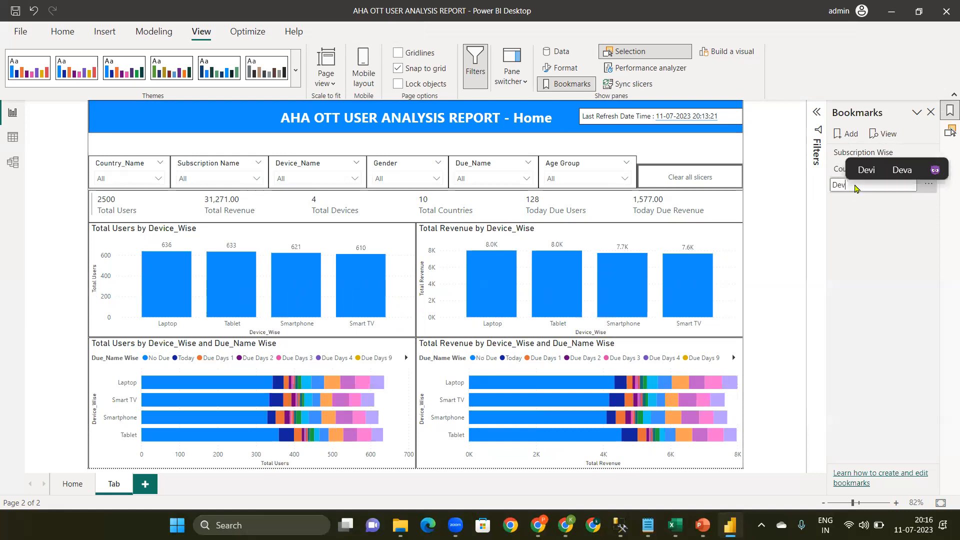
type("ice")
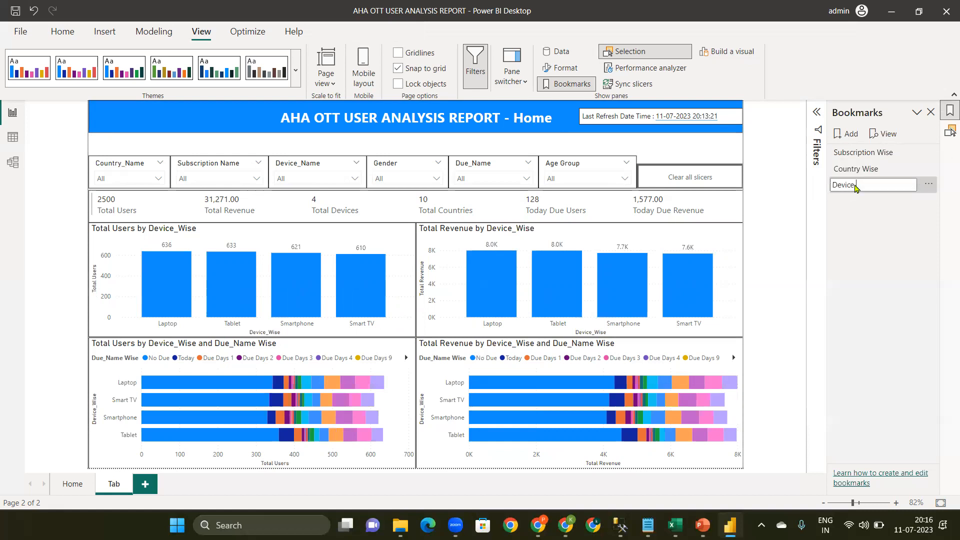
type(" Wise")
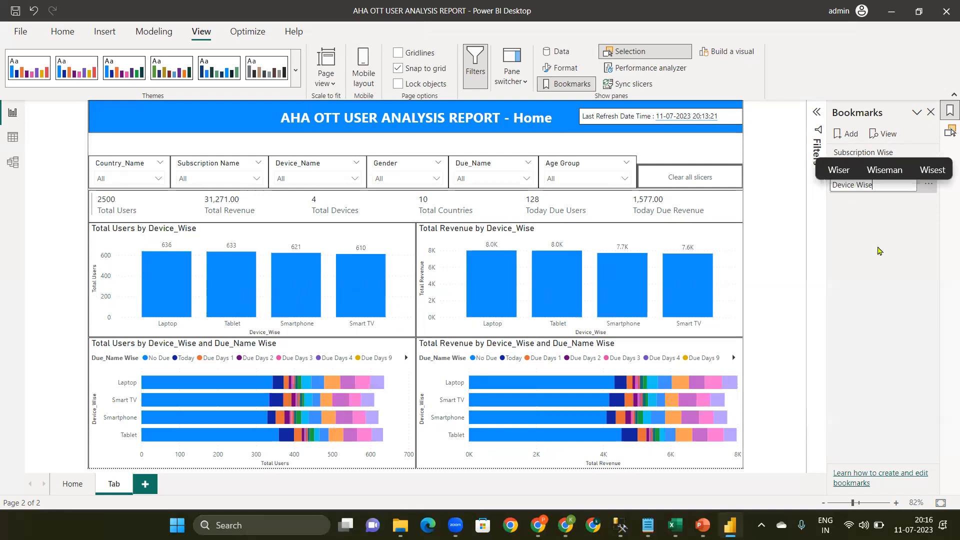
key("Return")
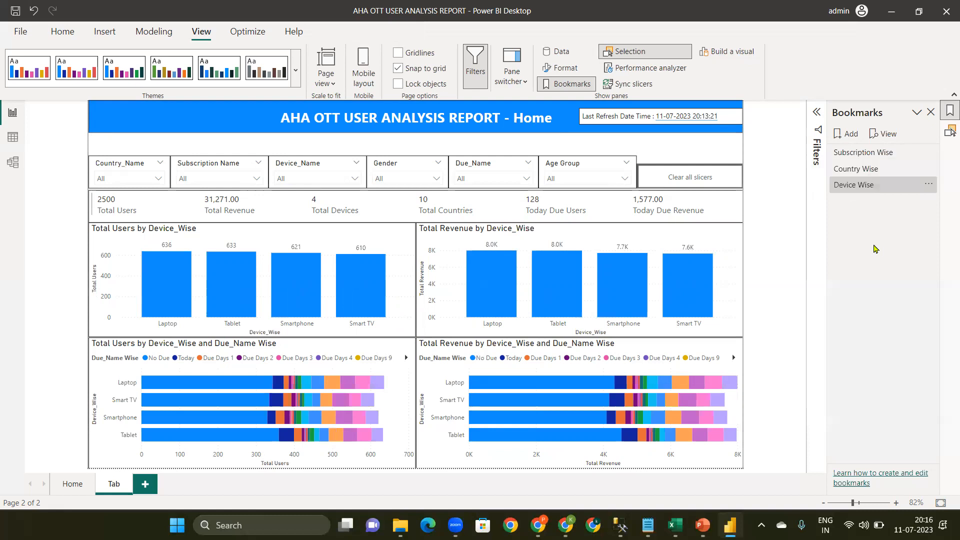
Unhide the category slicer to switch the charts to Gender_Wise, and hide the slicer again
left_click(947, 133)
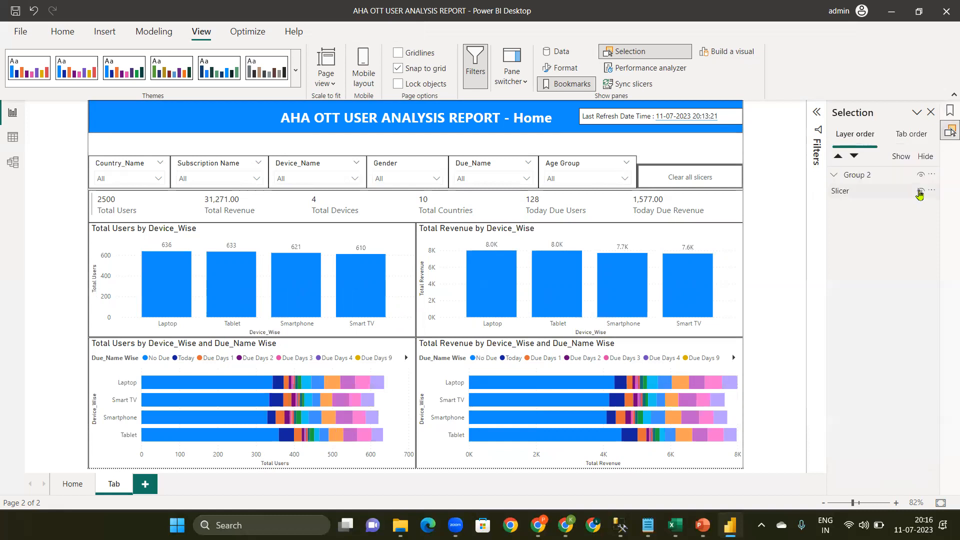
left_click(920, 193)
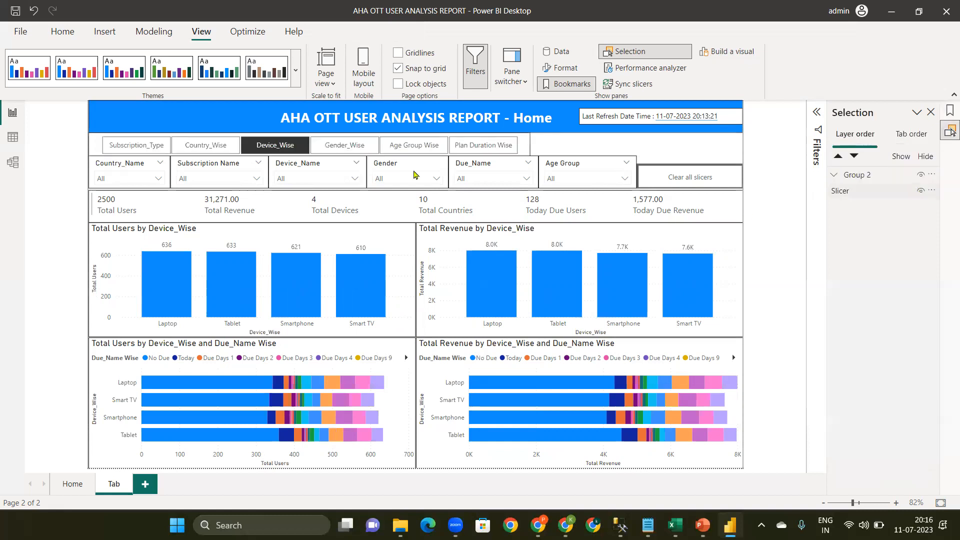
left_click(329, 147)
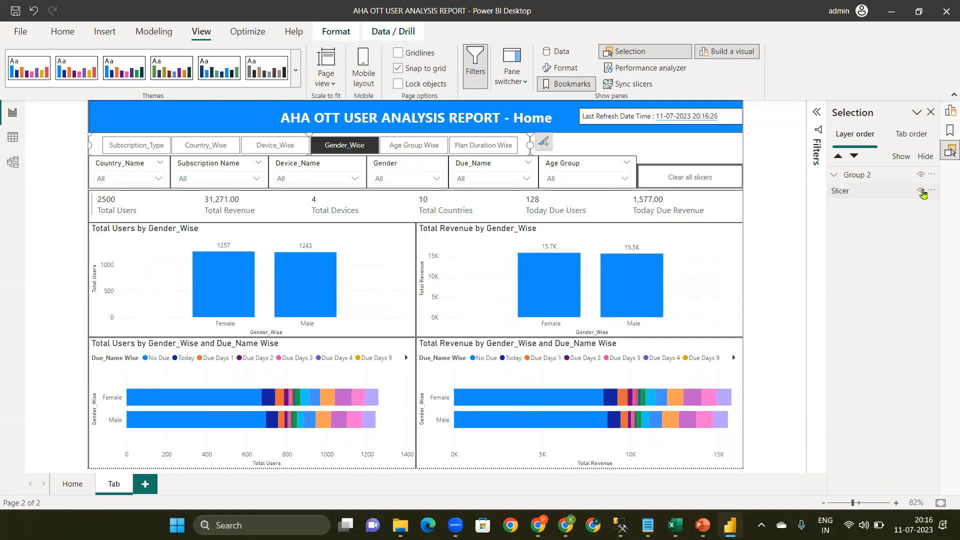
Add a bookmark capturing the Gender_Wise view of the Tab page and name it Gender Wise
left_click(950, 114)
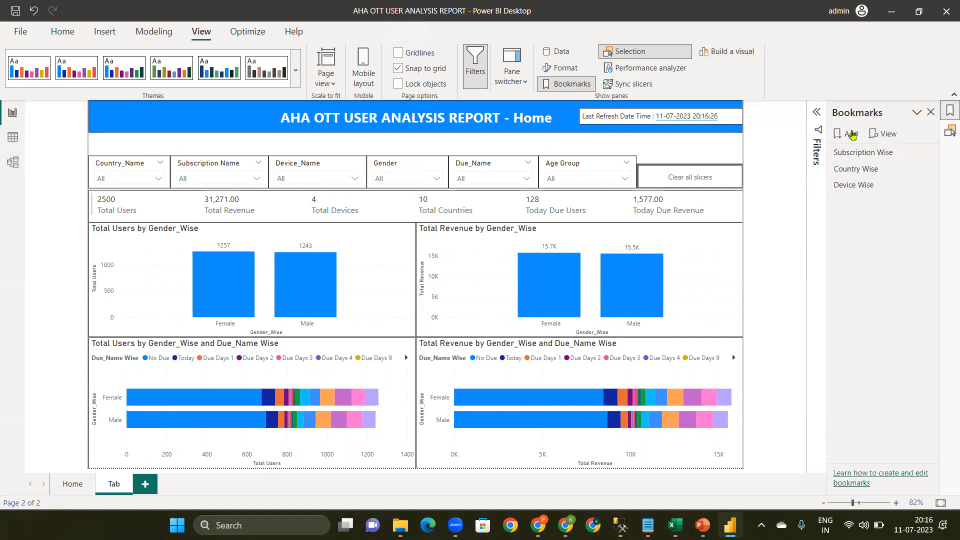
left_click(852, 134)
double_click(865, 201)
type("Ge")
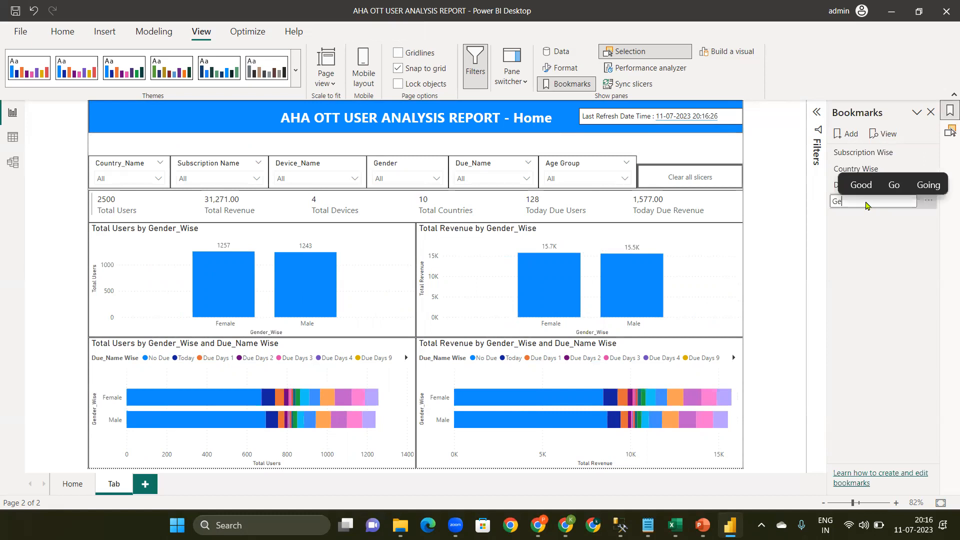
type("nder")
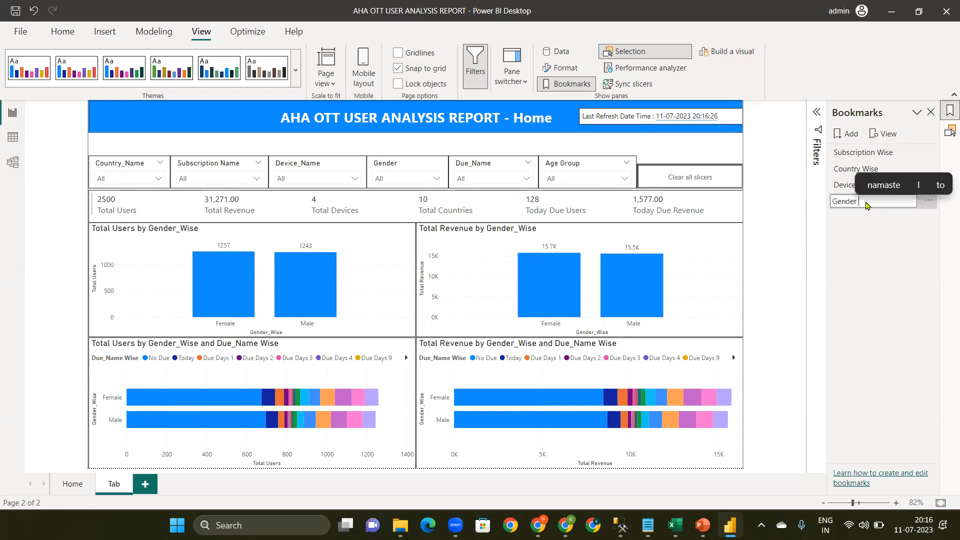
type(" Wa")
key("BackSpace")
type("Ise")
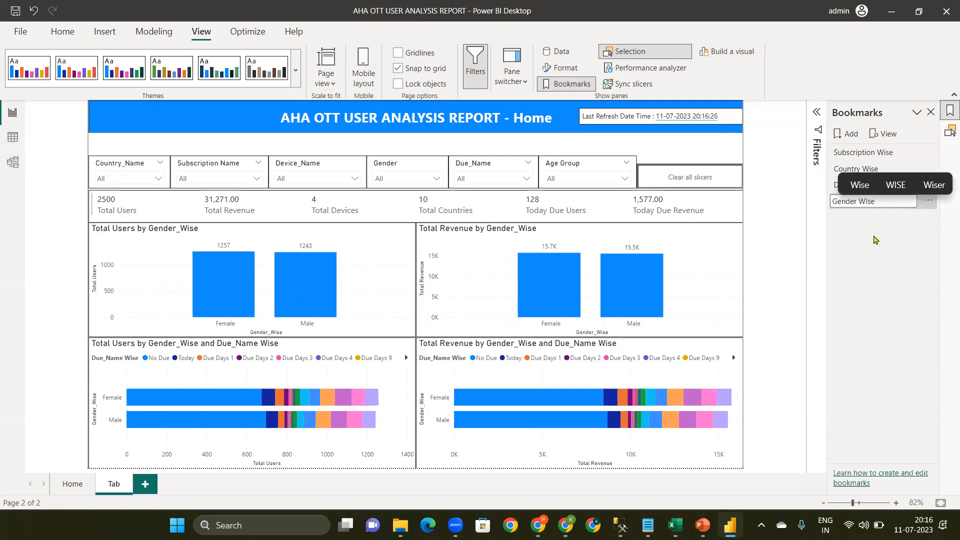
key("Return")
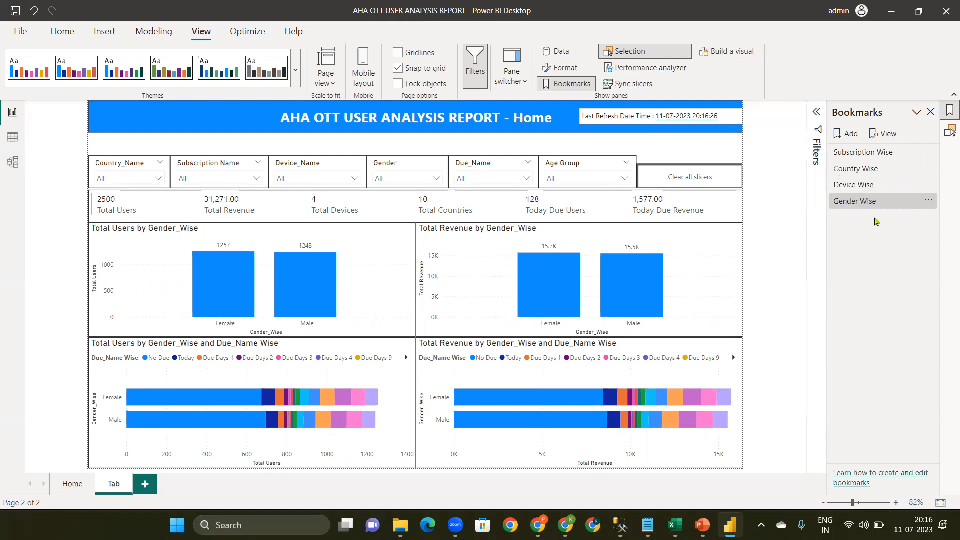
double_click(878, 201)
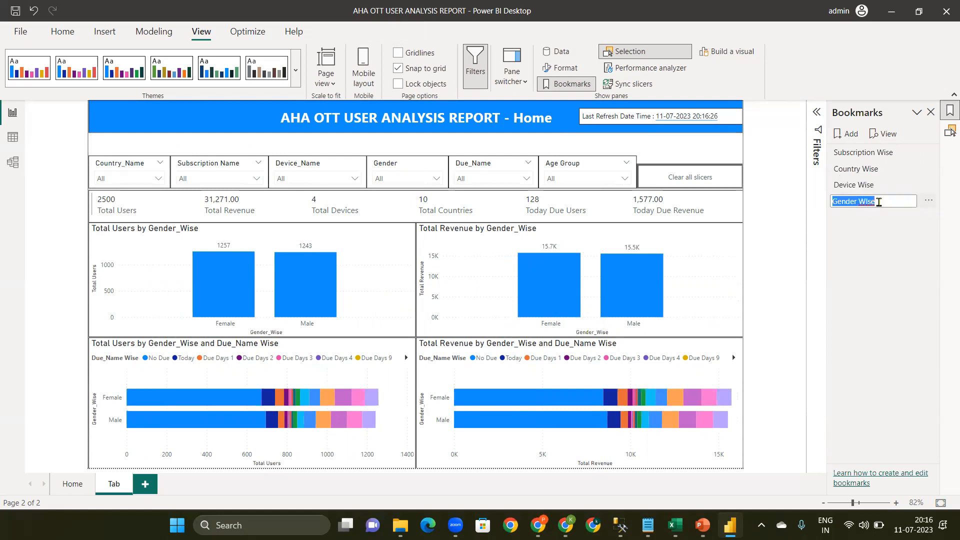
left_click(879, 202)
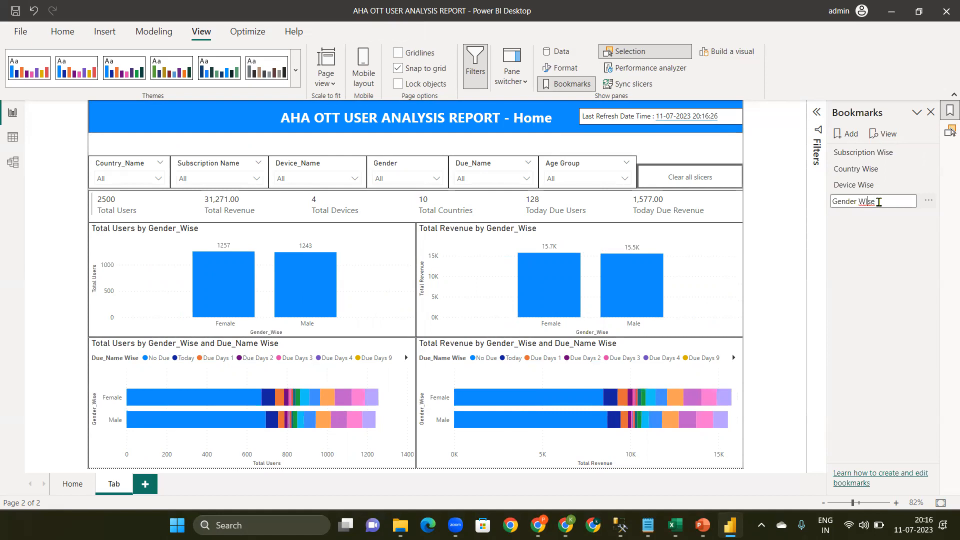
type("i")
key("Return")
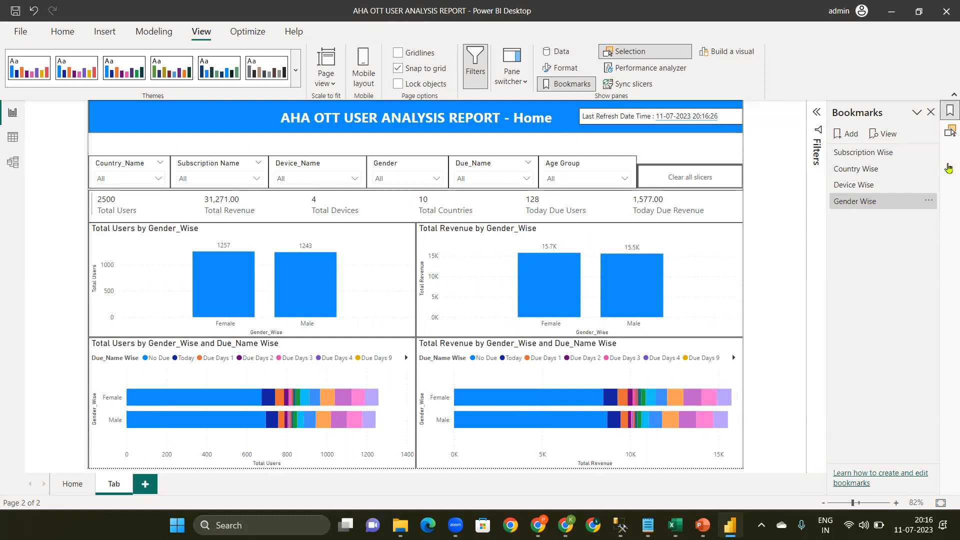
Unhide the category slicer to switch the charts to Age Group Wise, and hide the slicer again
left_click(949, 133)
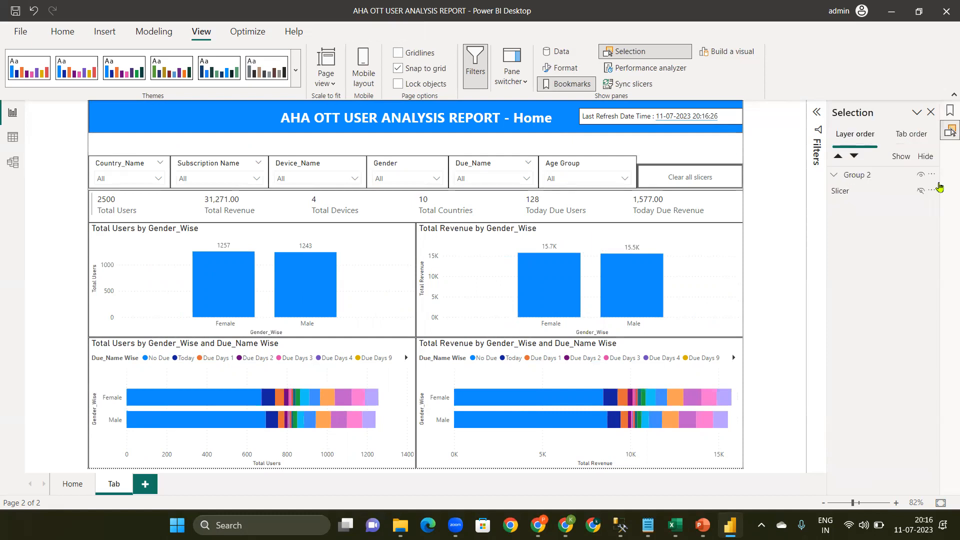
left_click(922, 192)
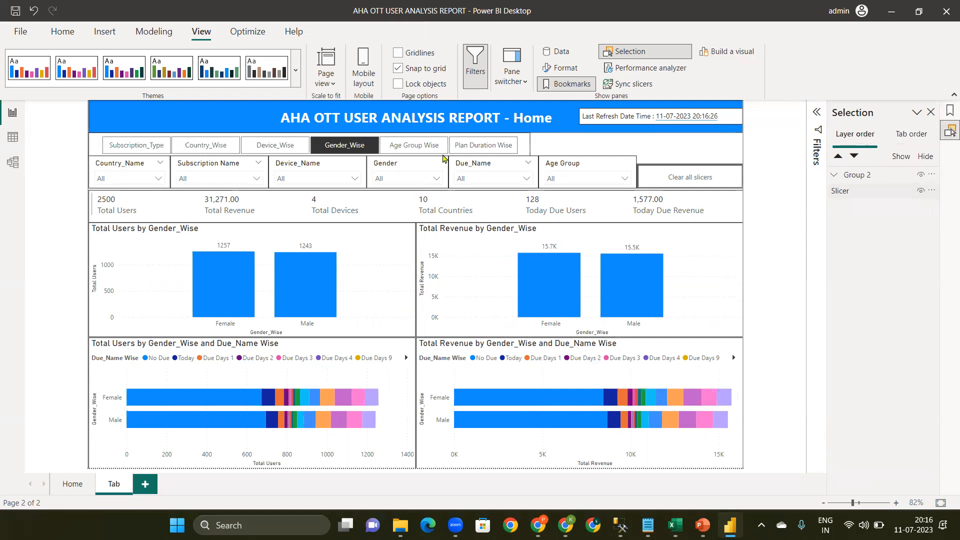
left_click(425, 148)
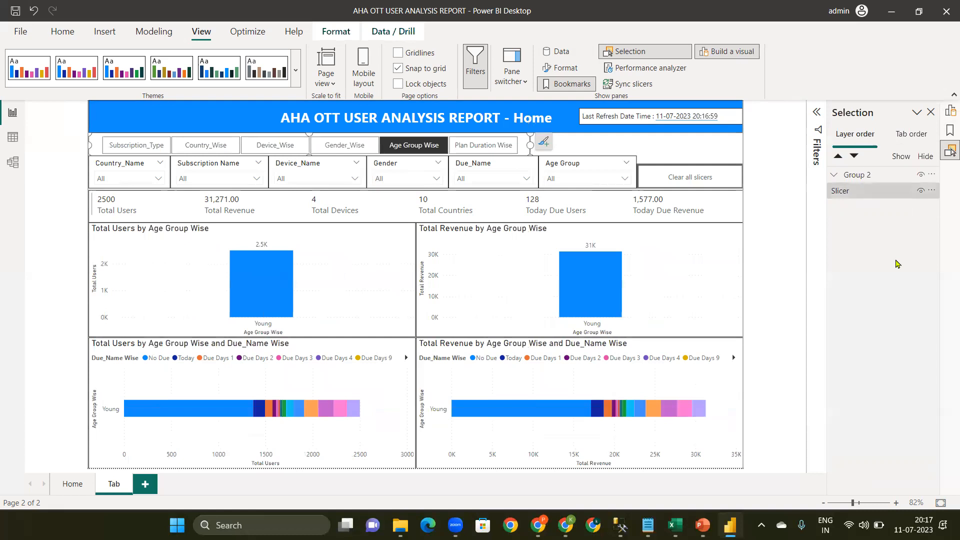
left_click(921, 191)
Add a bookmark capturing the Age Group Wise view of the Tab page and name it Age Group Wise
left_click(949, 110)
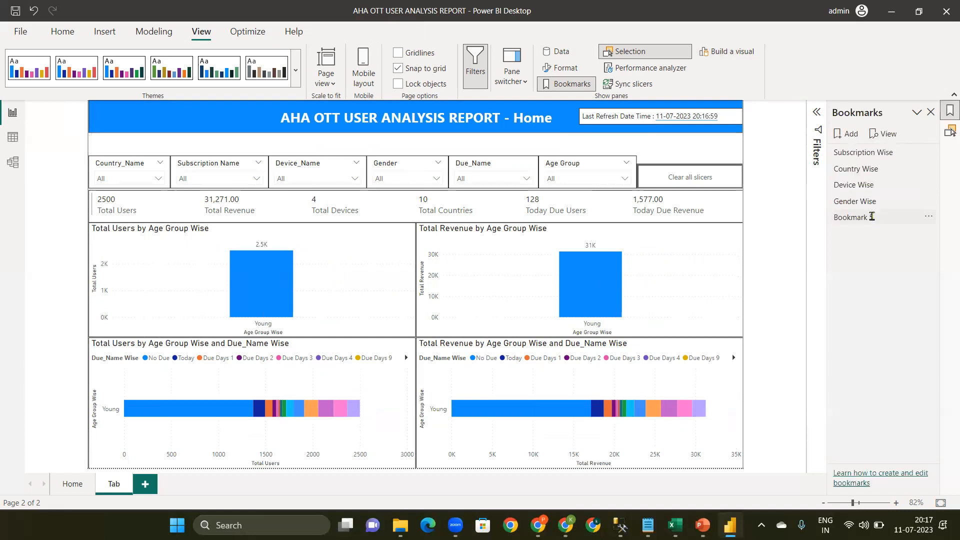
double_click(872, 216)
type("Age")
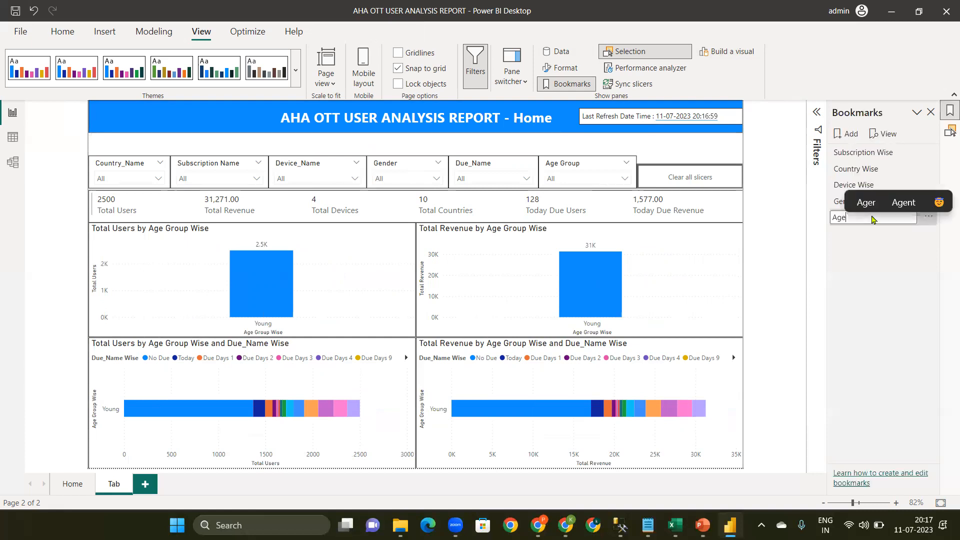
key("BackSpace")
key("BackSpace")
key("BackSpace")
type("Age")
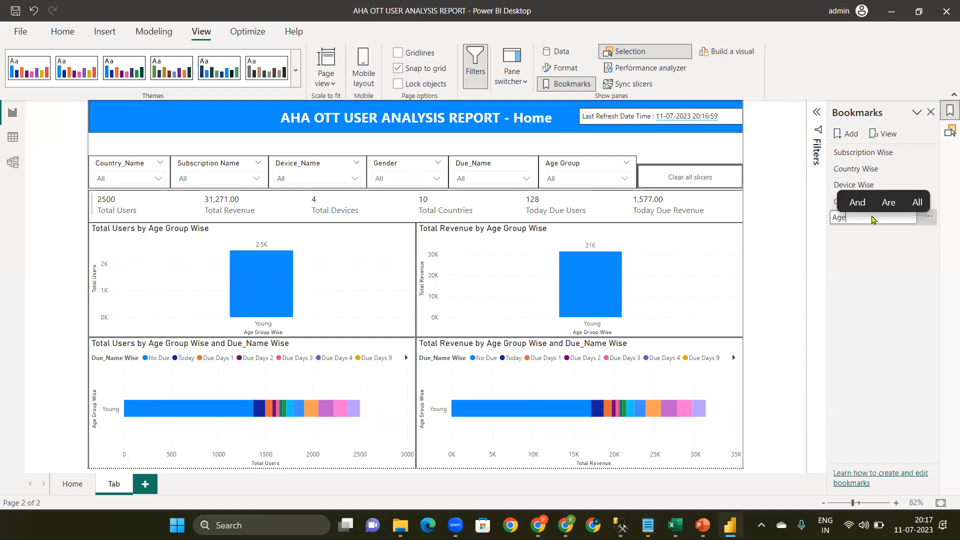
type(" Group ")
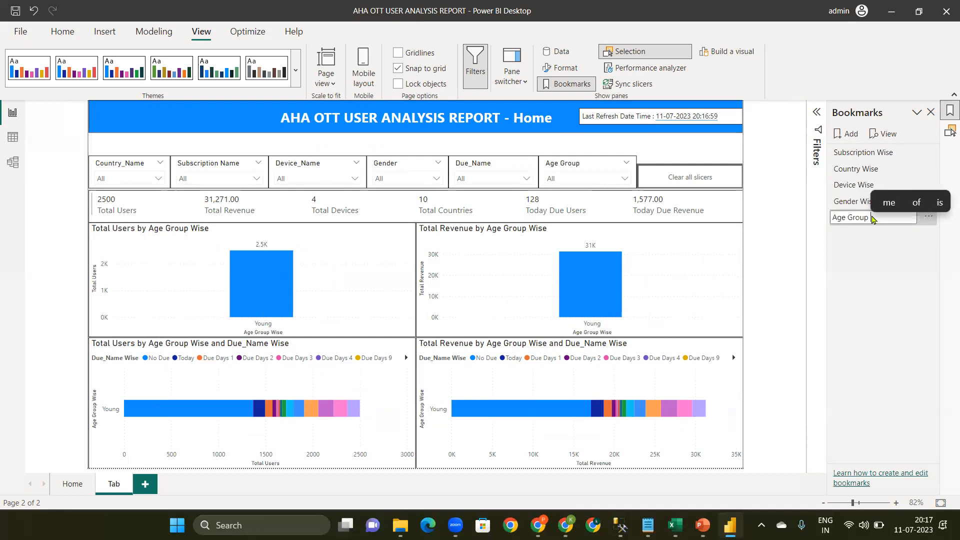
type("Wise")
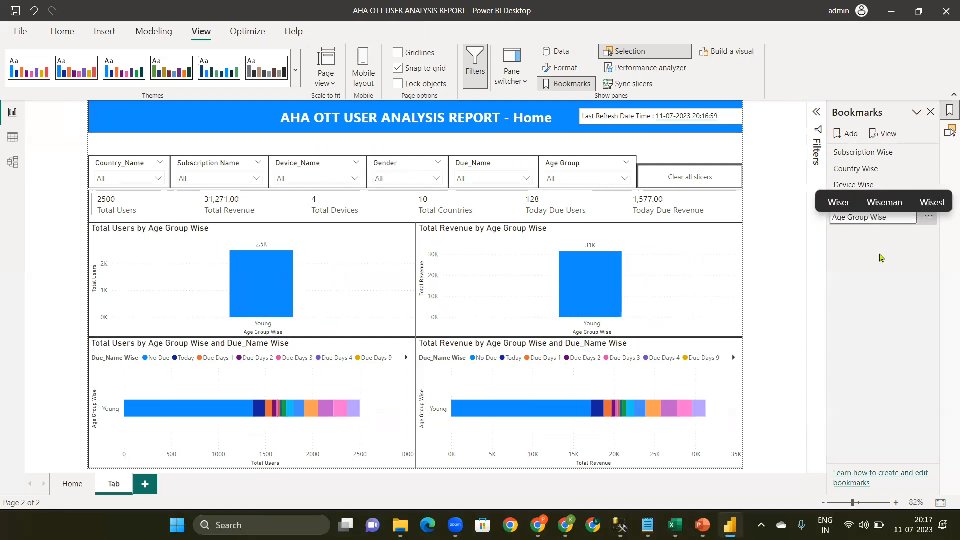
key("Return")
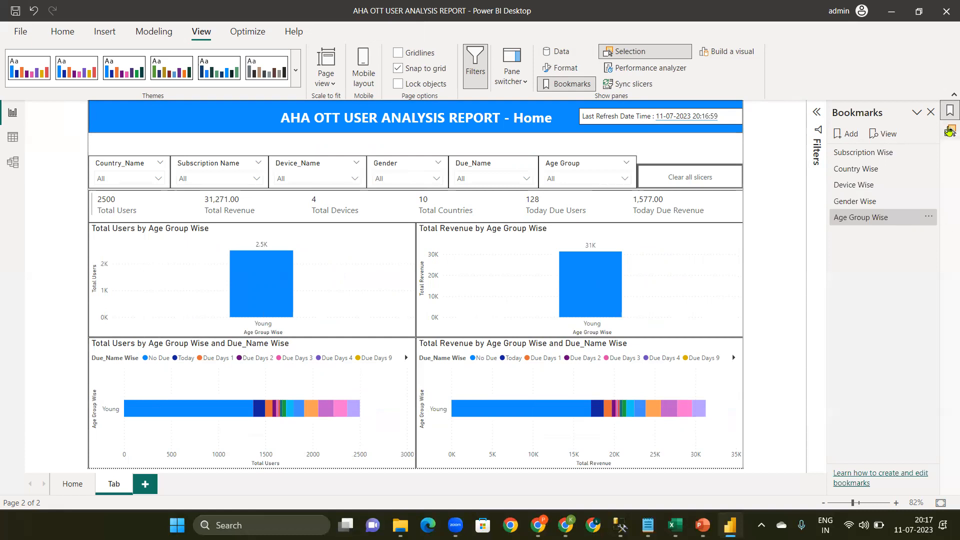
Unhide the category slicer and switch the charts to Plan Duration Wise
left_click(950, 131)
left_click(920, 192)
left_click(920, 192)
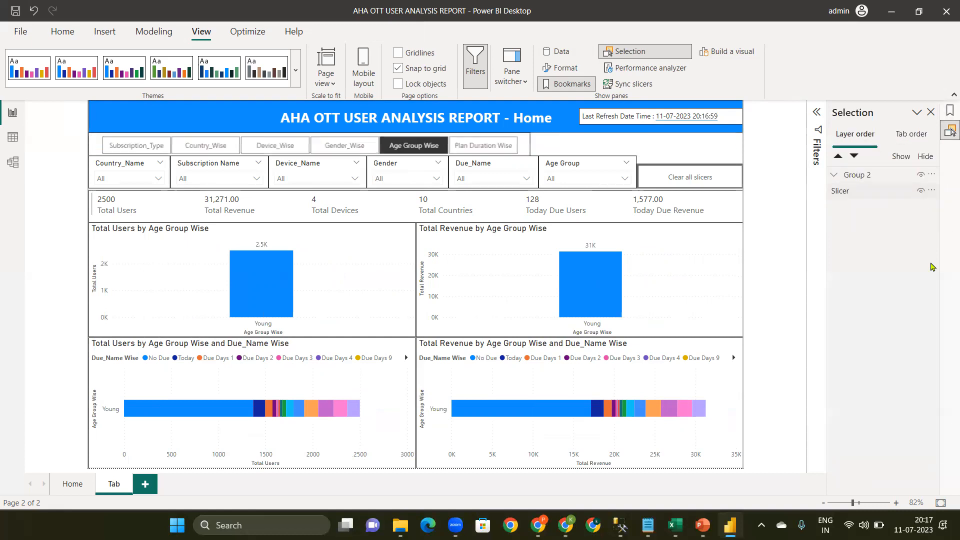
left_click(482, 148)
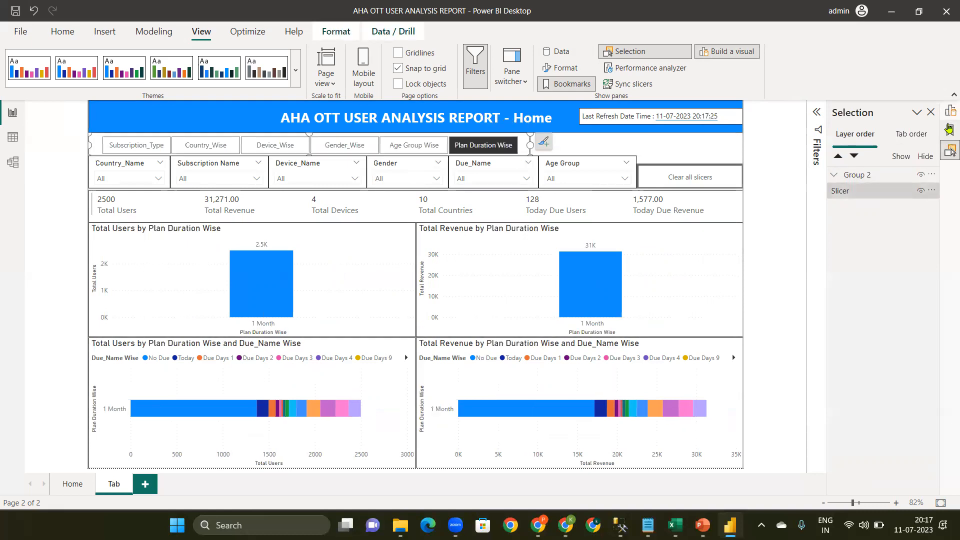
Add a bookmark for the Plan Duration Wise view with the slicer showing, and name it Plan Duarion
left_click(850, 140)
double_click(867, 233)
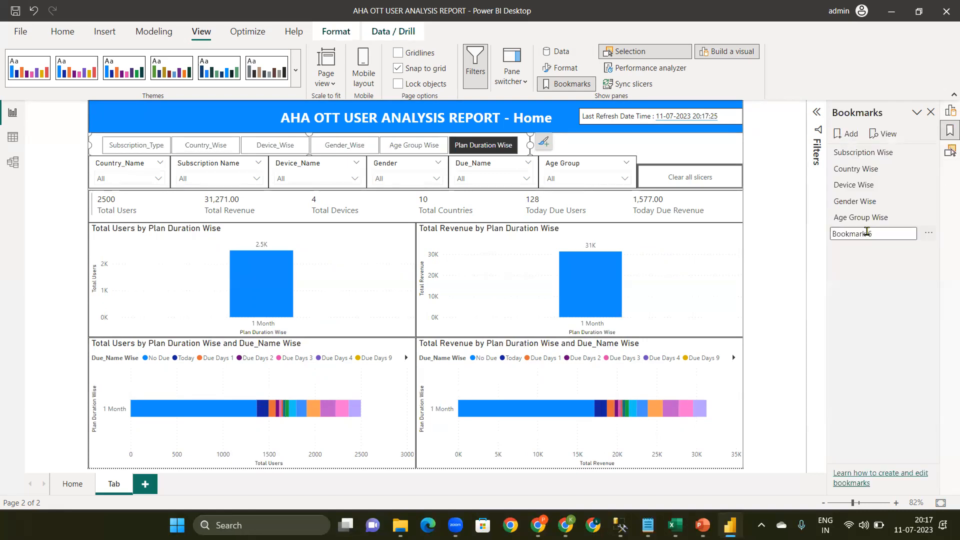
key("BackSpace")
type("Pl")
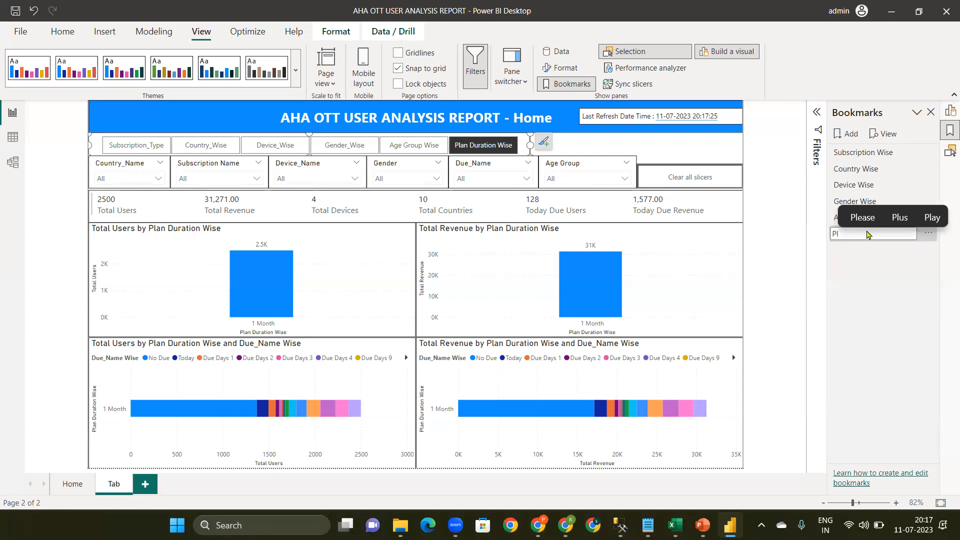
type("an D")
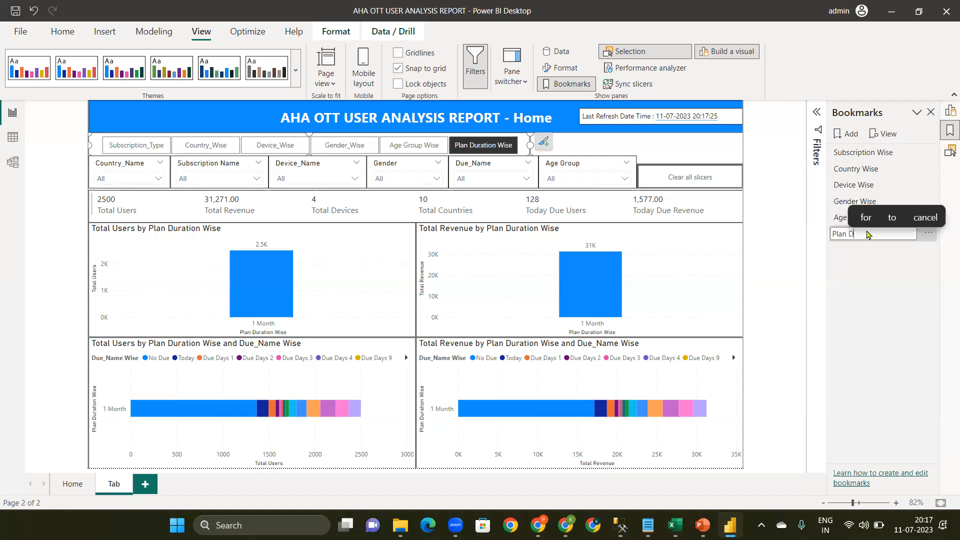
type("uart")
type("ion")
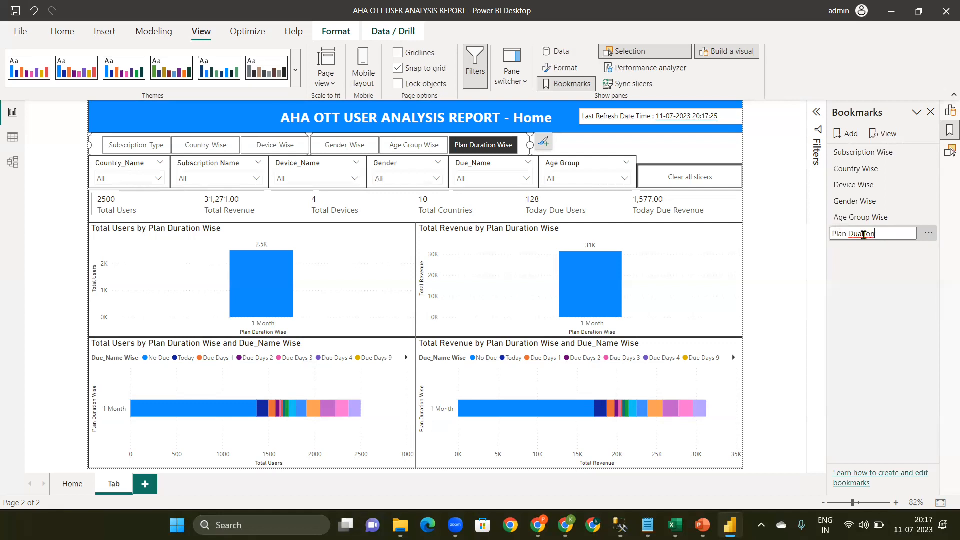
key("Return")
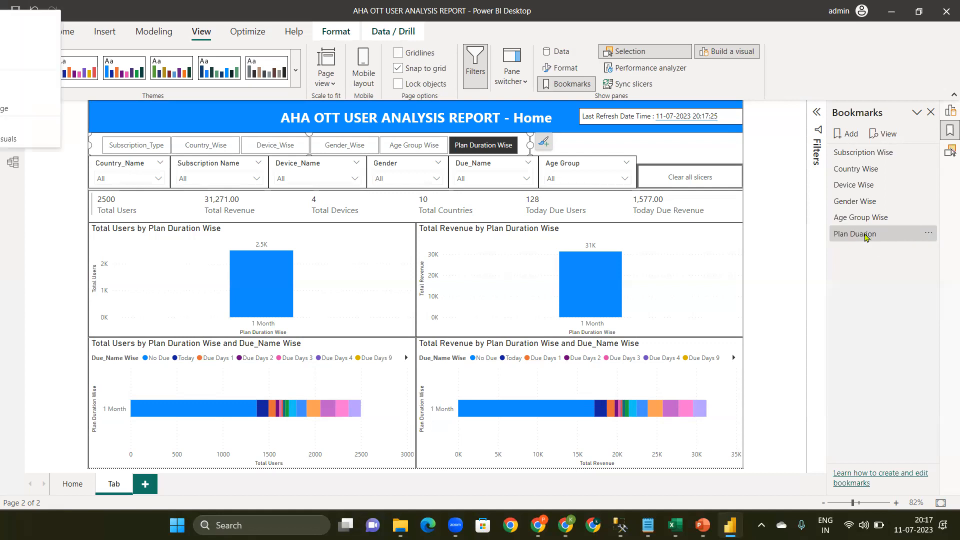
Correct the spelling of the newest bookmark's name to Plan Duration
double_click(865, 235)
left_click(862, 234)
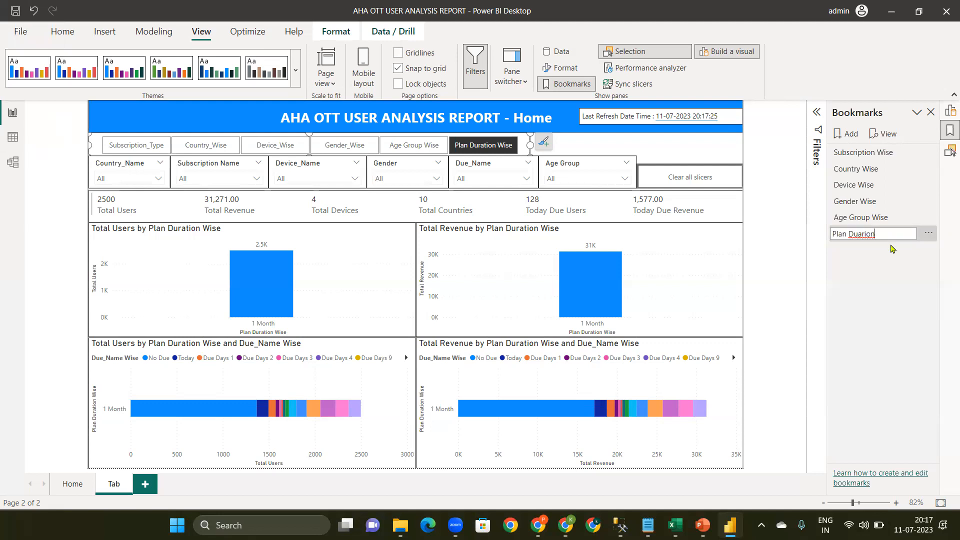
key("BackSpace")
key("BackSpace")
key("BackSpace")
key("BackSpace")
key("BackSpace")
type("ration")
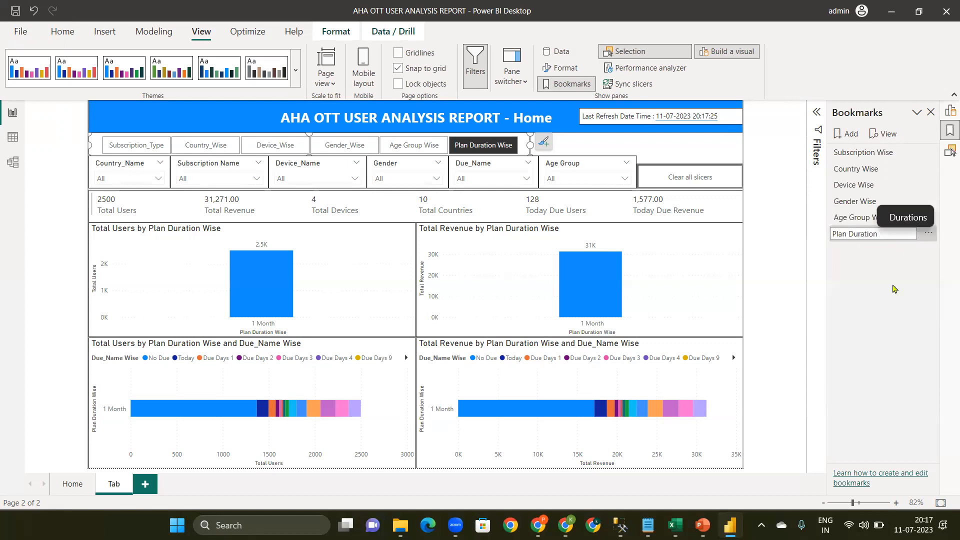
key("Return")
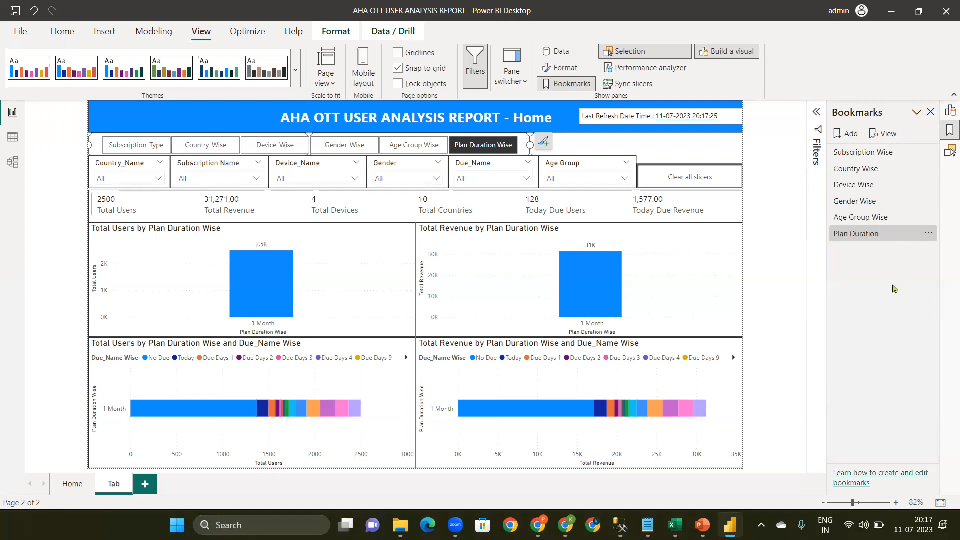
Deselect the category slicer and hide it in the Plan Duration Wise view
left_click(679, 143)
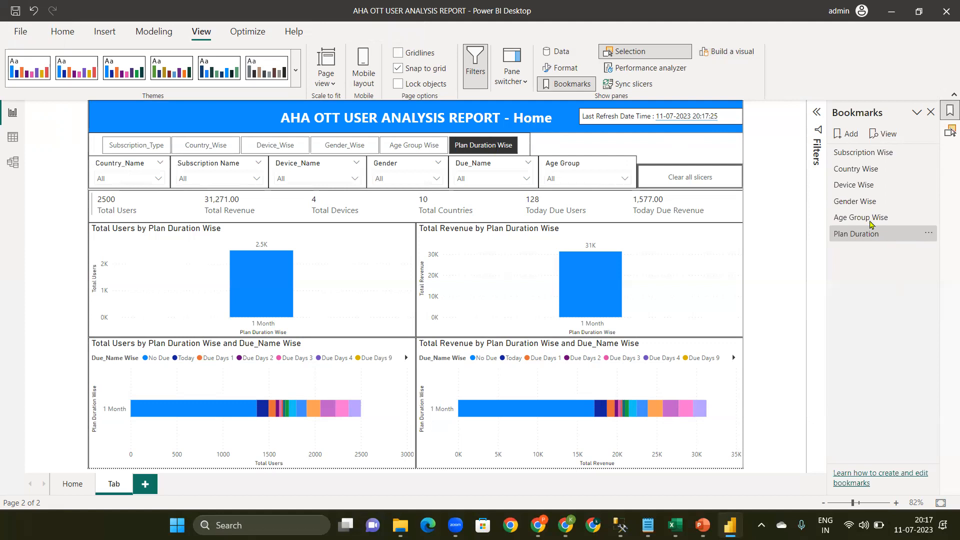
left_click(948, 134)
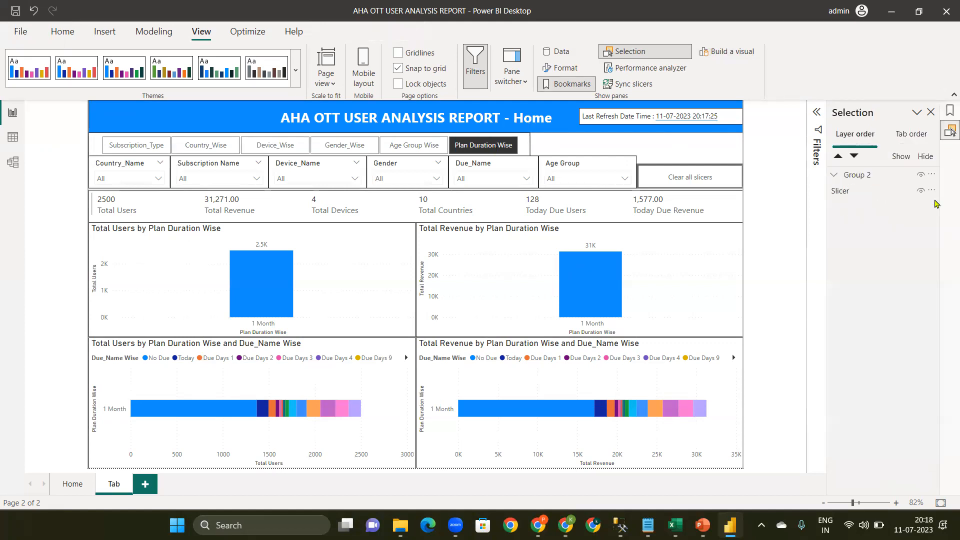
left_click(920, 190)
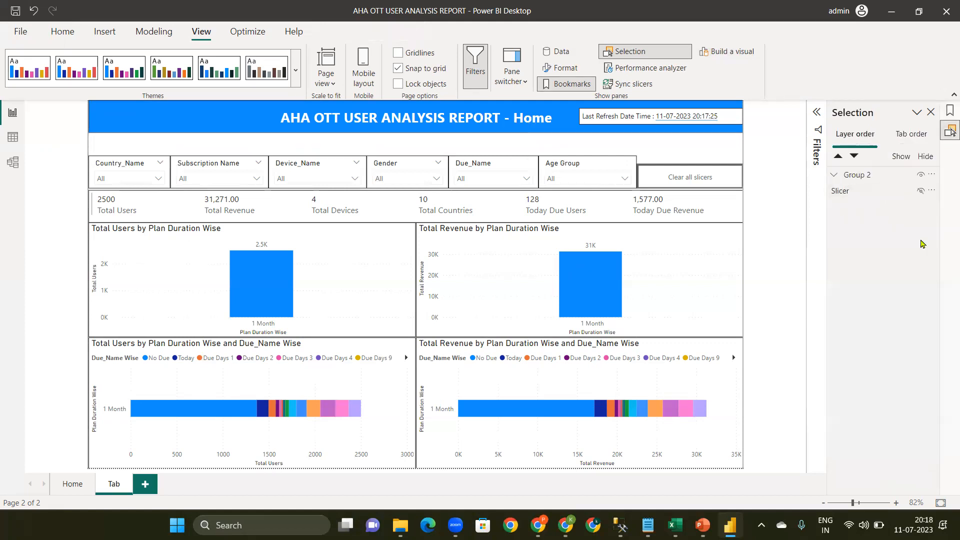
Update the Plan Duration bookmark so it stores the view with the category slicer hidden
left_click(948, 114)
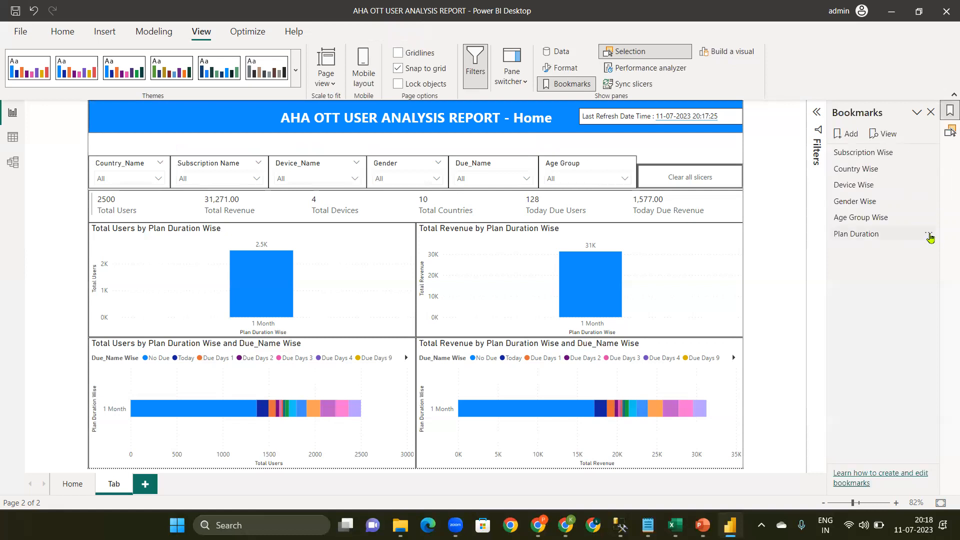
left_click(931, 235)
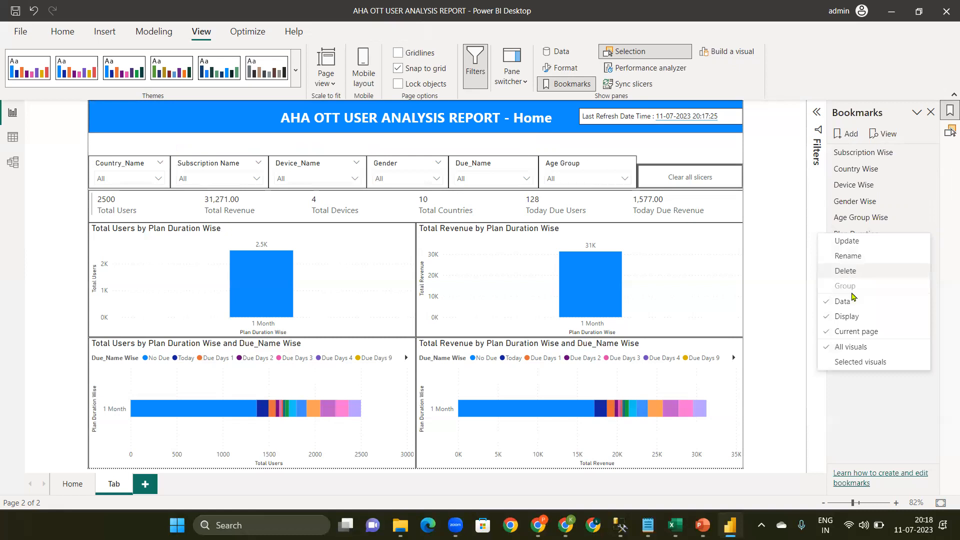
left_click(854, 242)
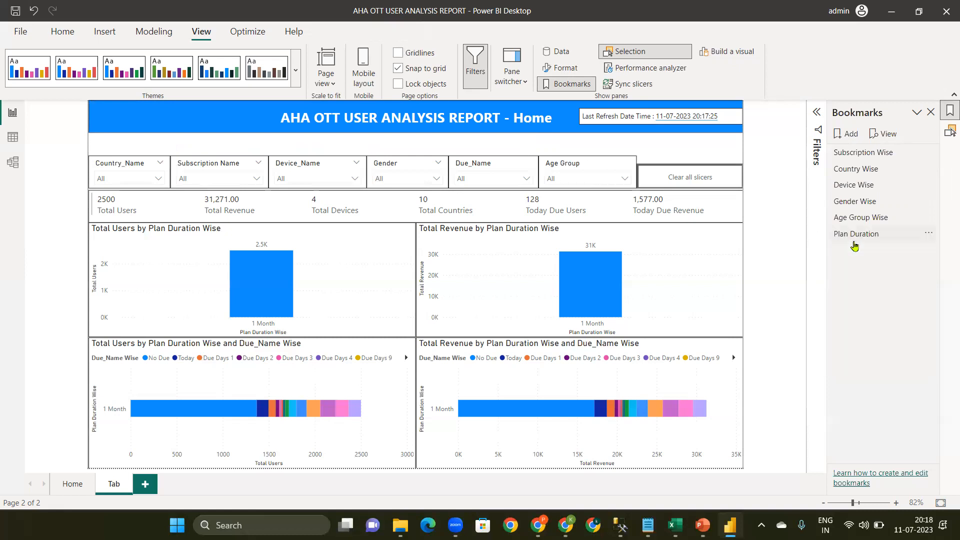
Check each category bookmark's charts in order, from Subscription Wise through Plan Duration
left_click(863, 155)
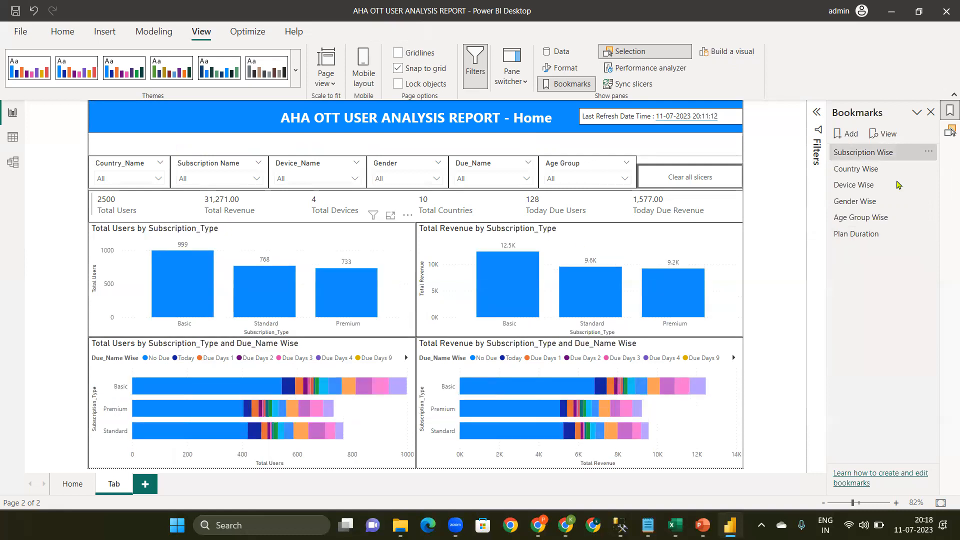
left_click(874, 170)
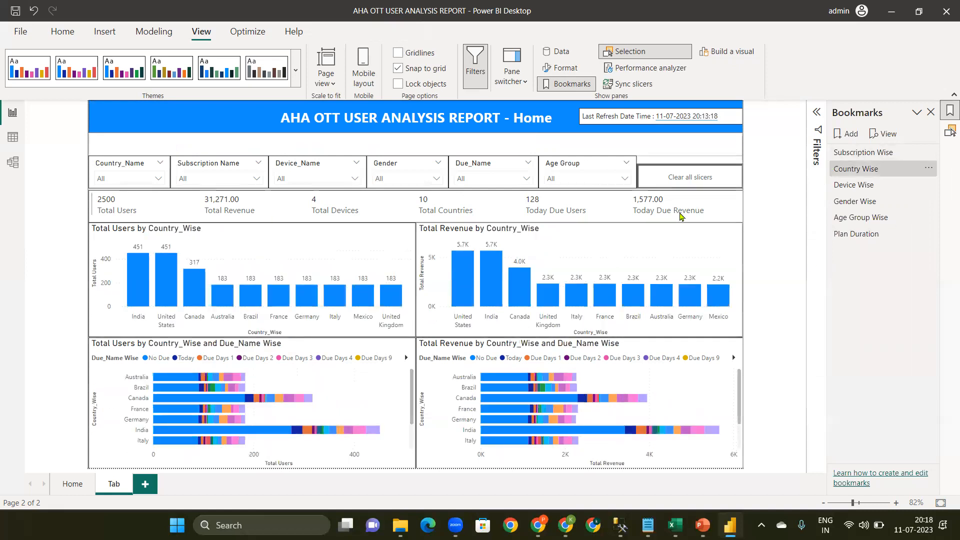
left_click(866, 192)
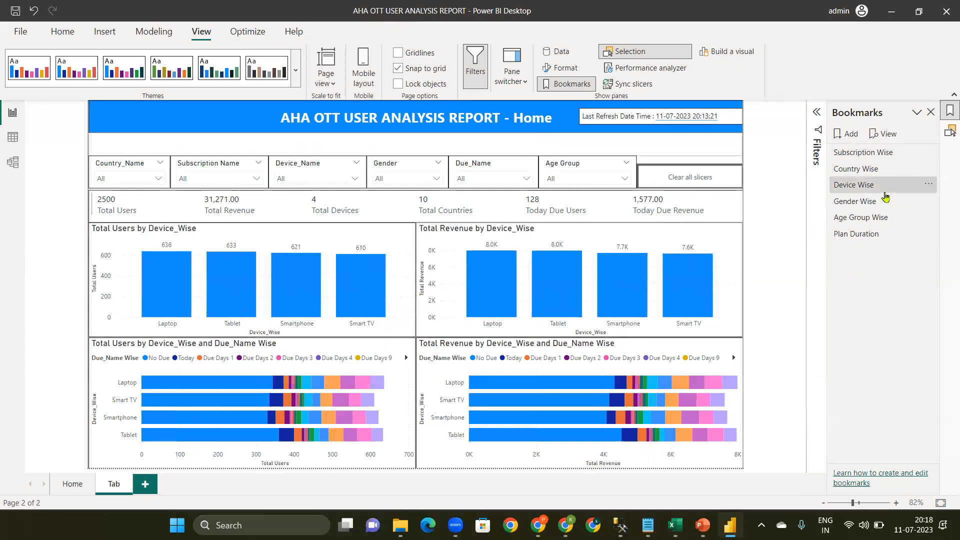
left_click(866, 202)
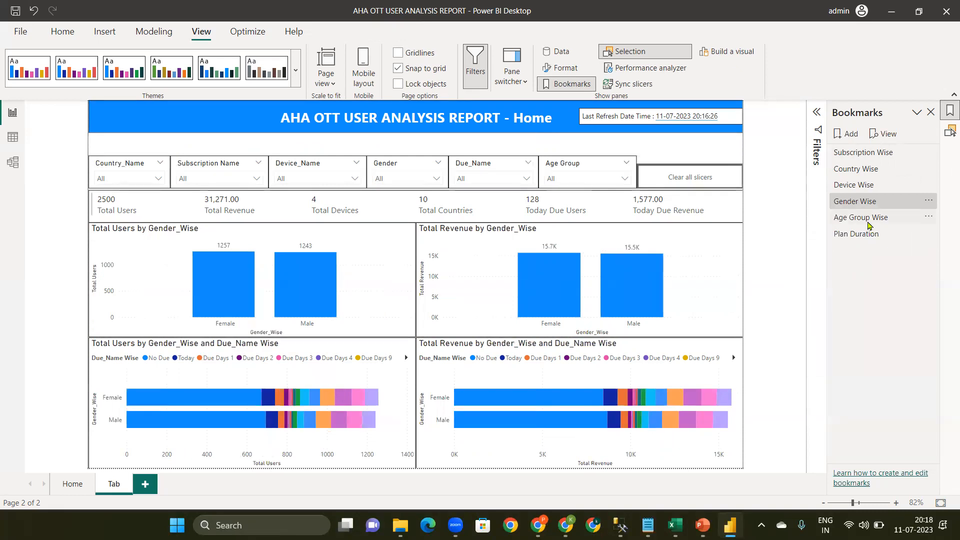
left_click(869, 223)
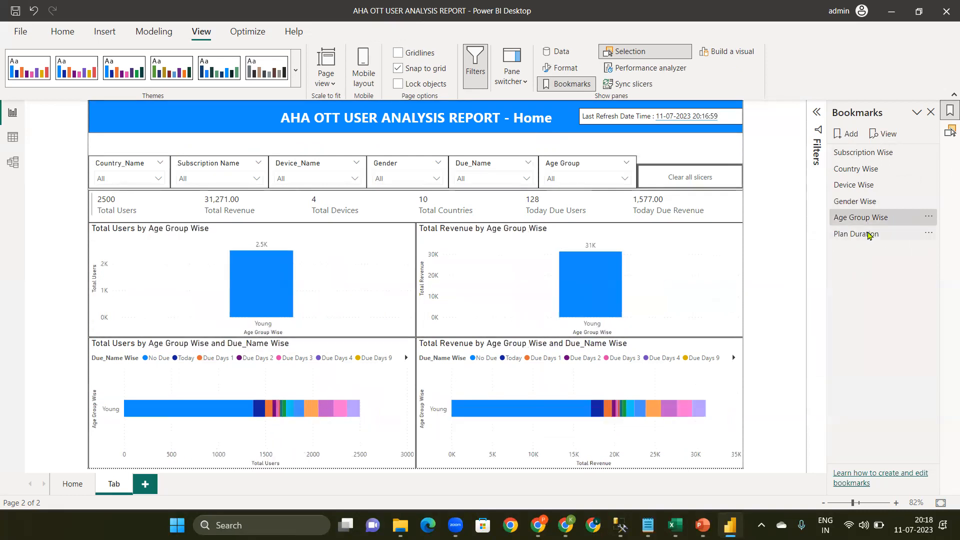
left_click(869, 234)
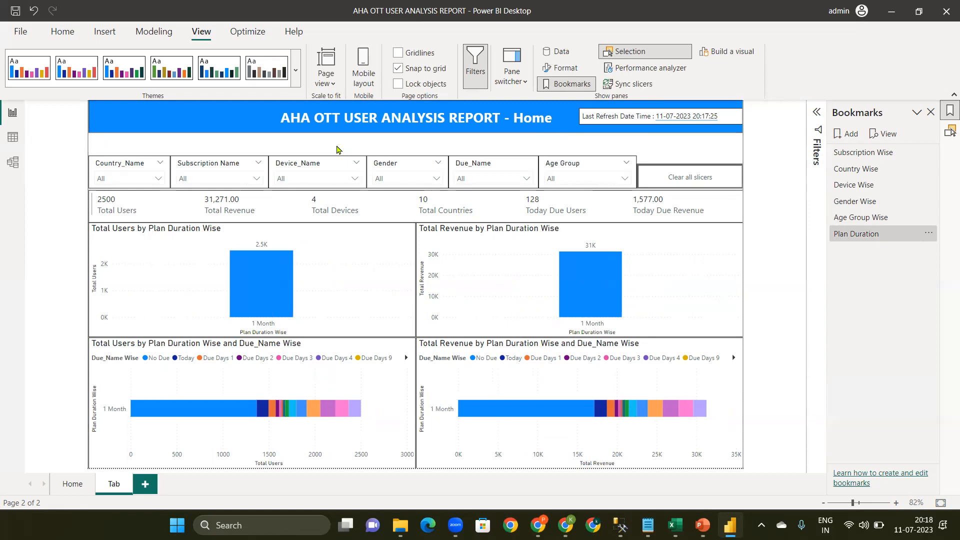
Add a bookmark named Home for the Home page and move it to the beginning of the bookmark list
left_click(73, 484)
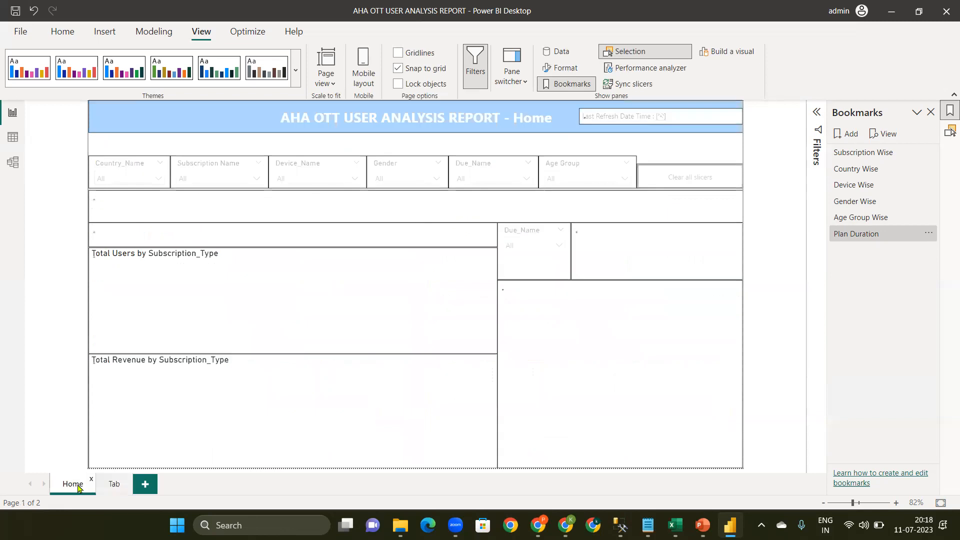
left_click(849, 135)
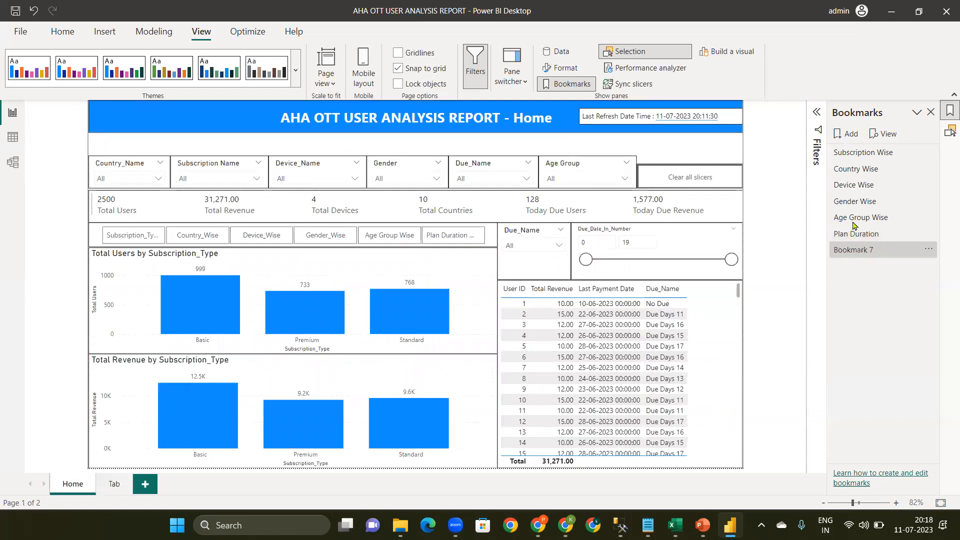
double_click(852, 248)
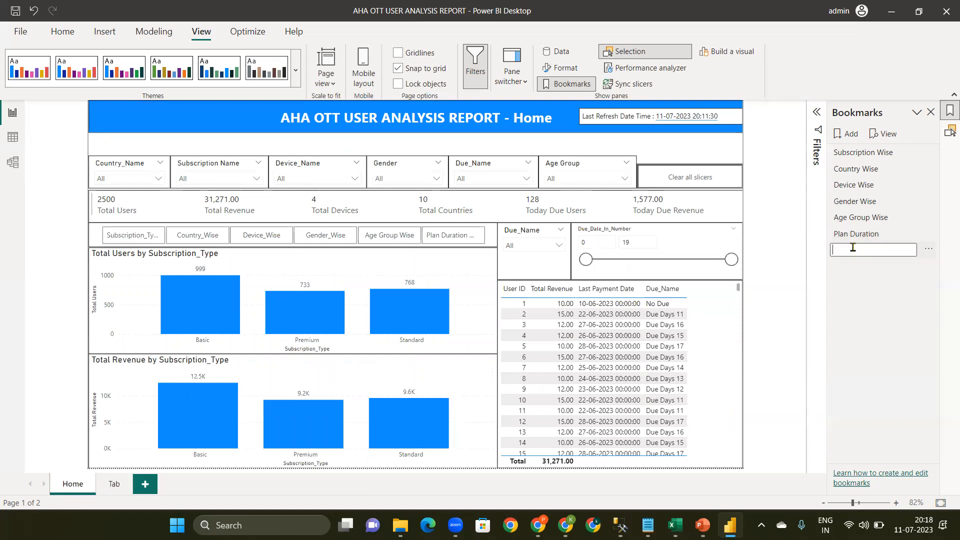
type("Home")
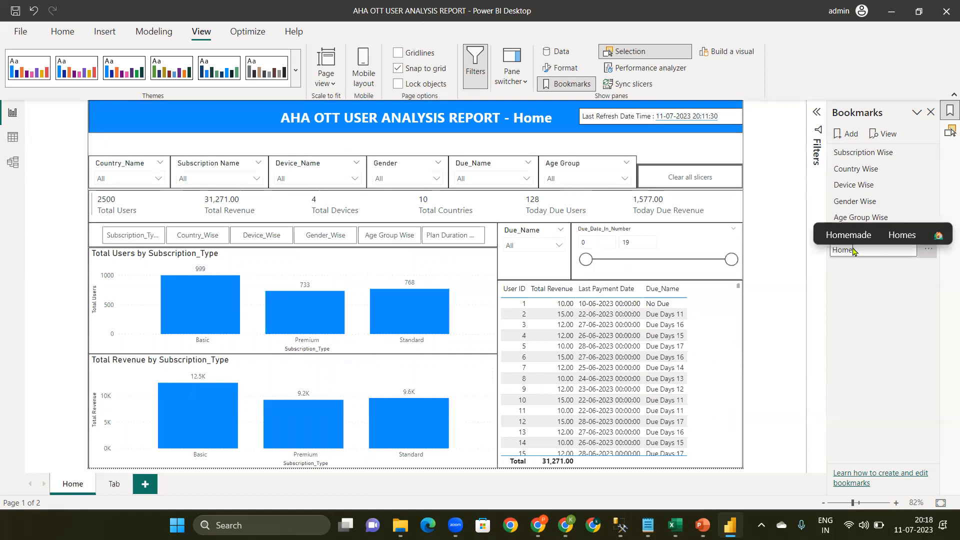
key("Return")
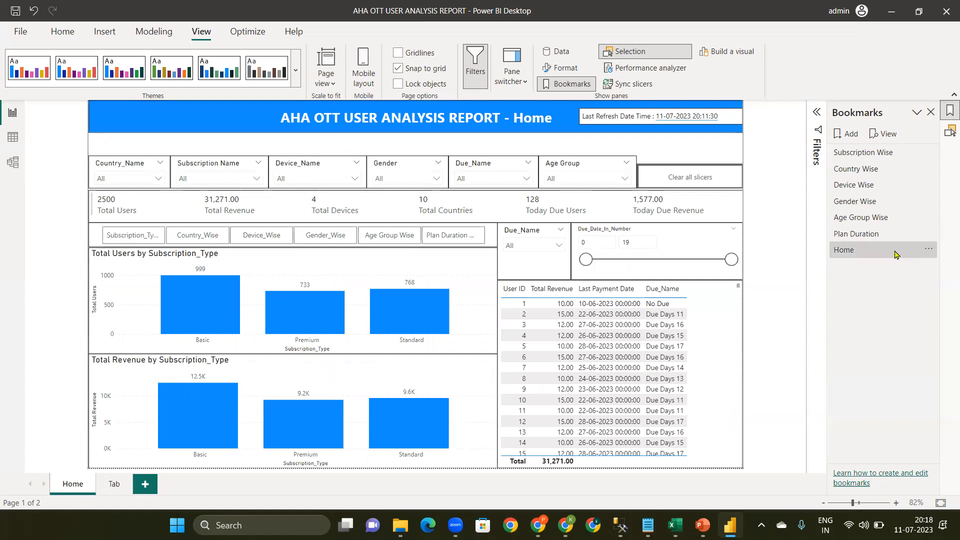
left_click_drag(853, 250, 892, 152)
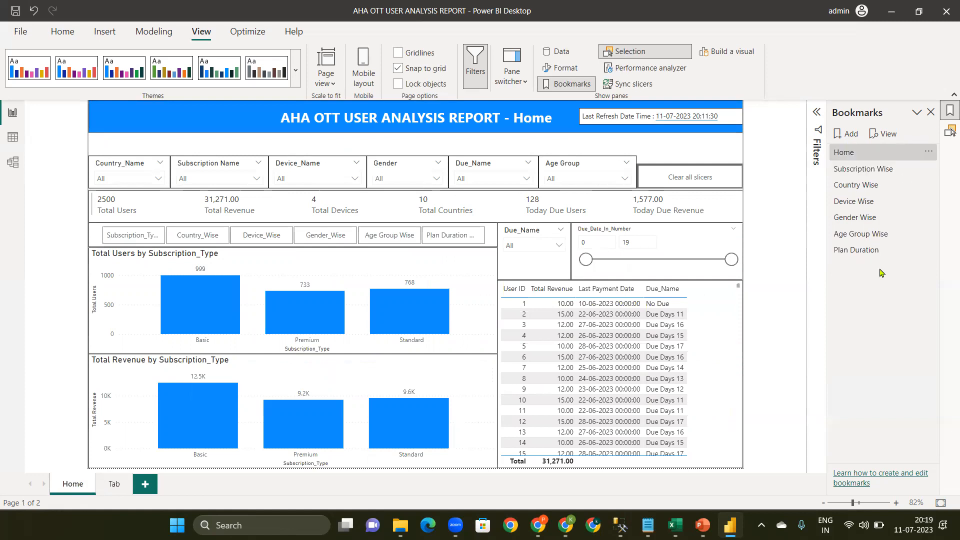
key("ctrl+a")
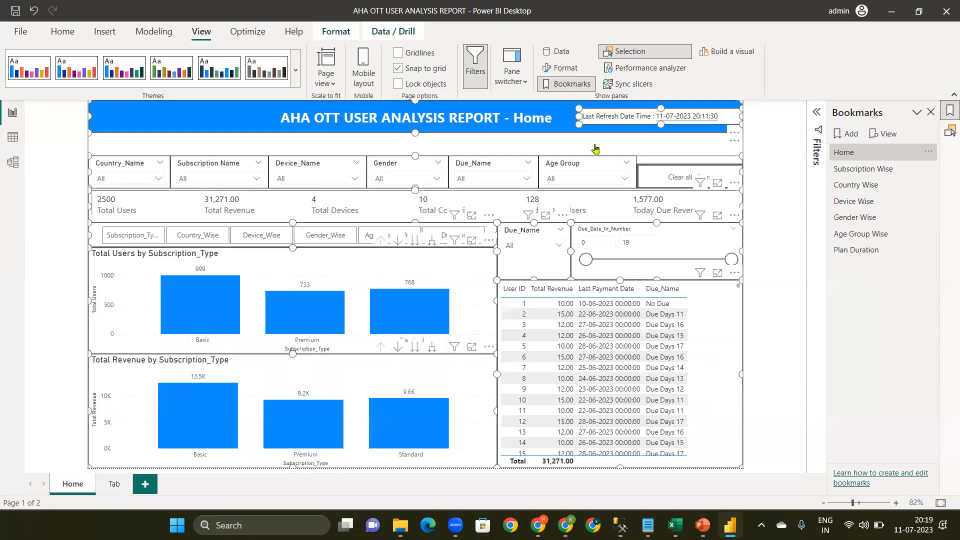
left_click(559, 148)
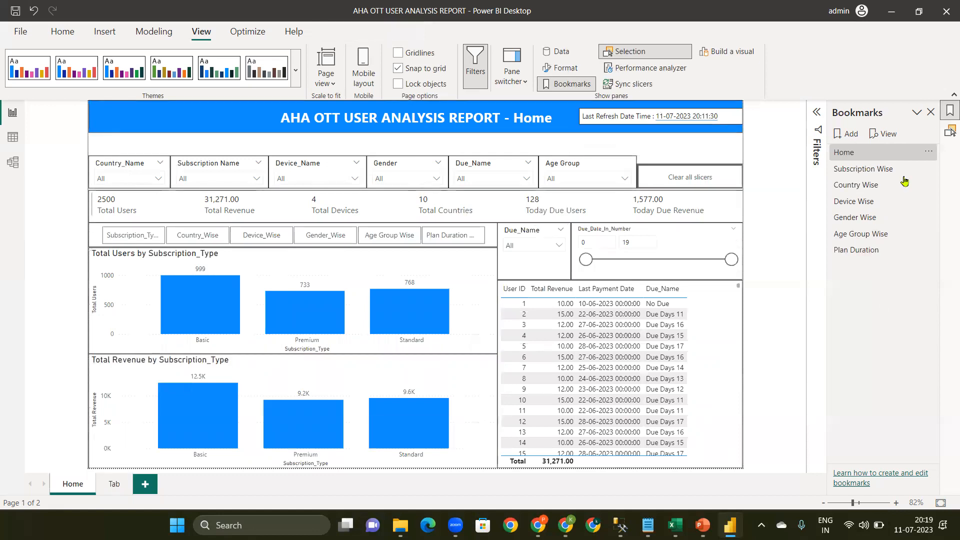
left_click(929, 152)
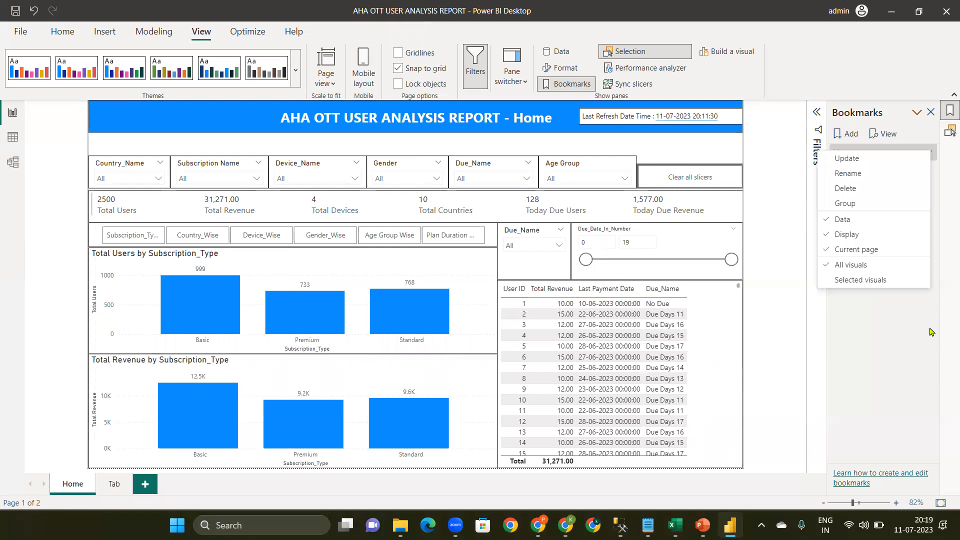
left_click(900, 261)
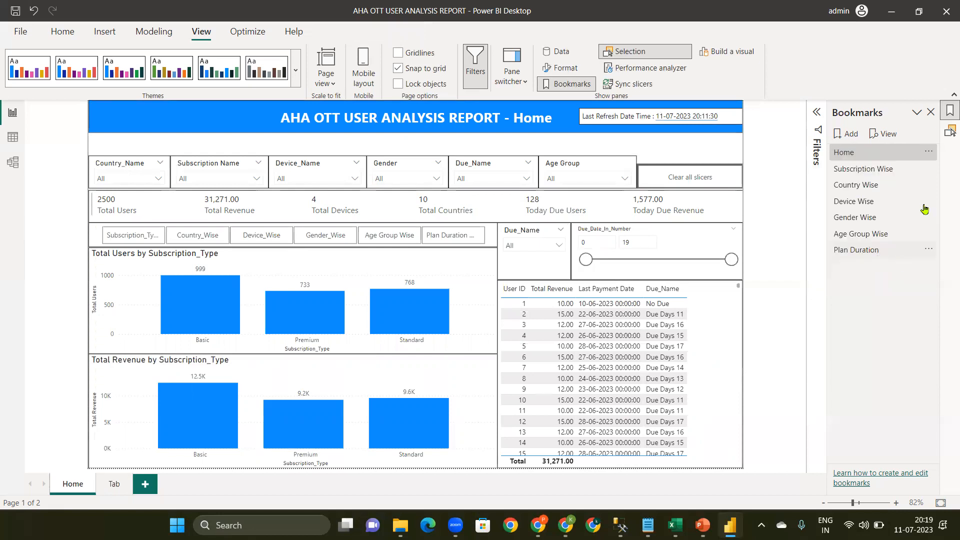
left_click(865, 249, "ctrl")
left_click(865, 170, "ctrl")
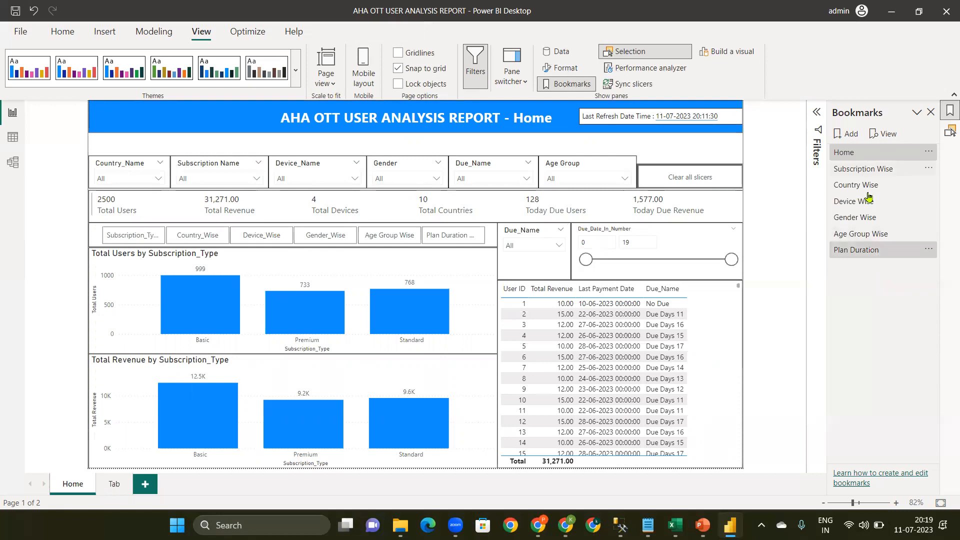
left_click(867, 188, "ctrl")
left_click(878, 206, "ctrl")
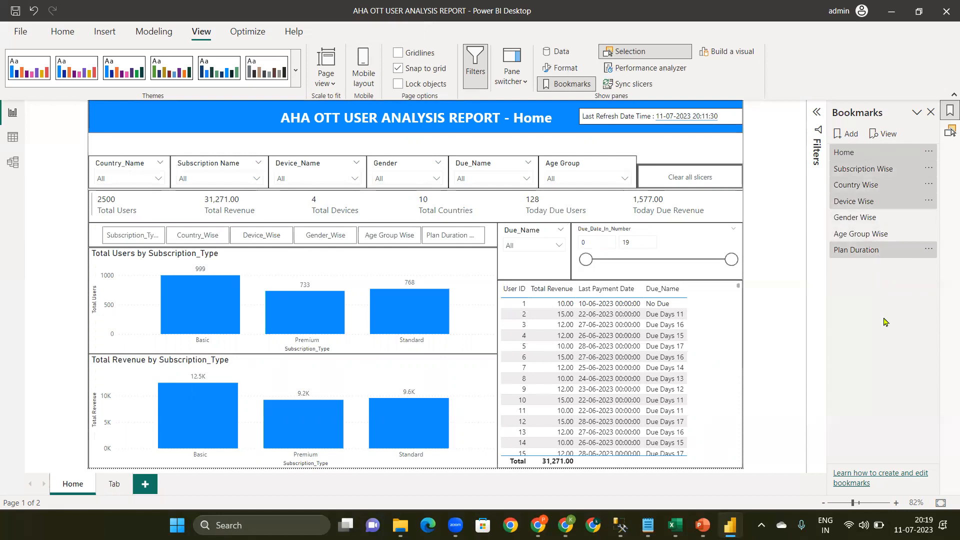
left_click(854, 155, "ctrl")
left_click(856, 220)
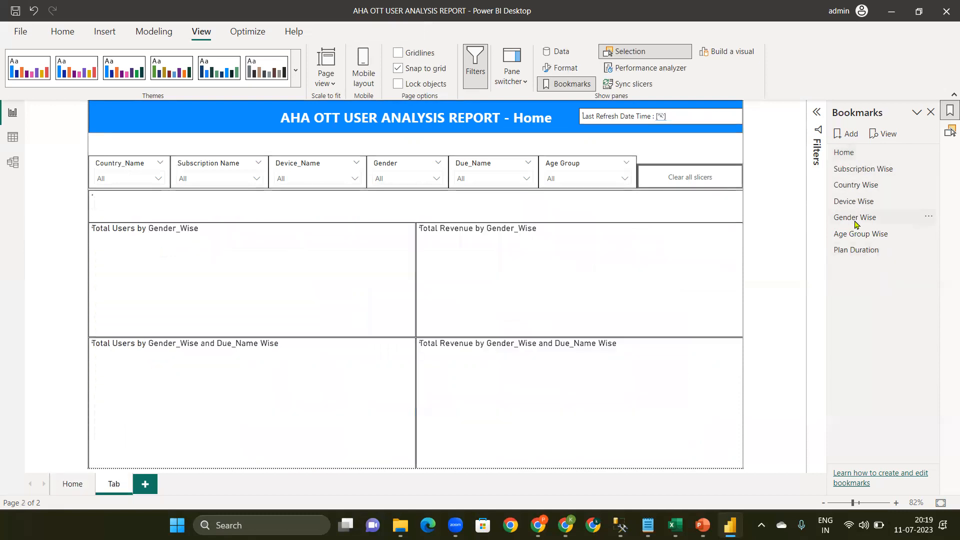
Group all seven bookmarks together, from Home through Plan Duration
left_click(845, 152)
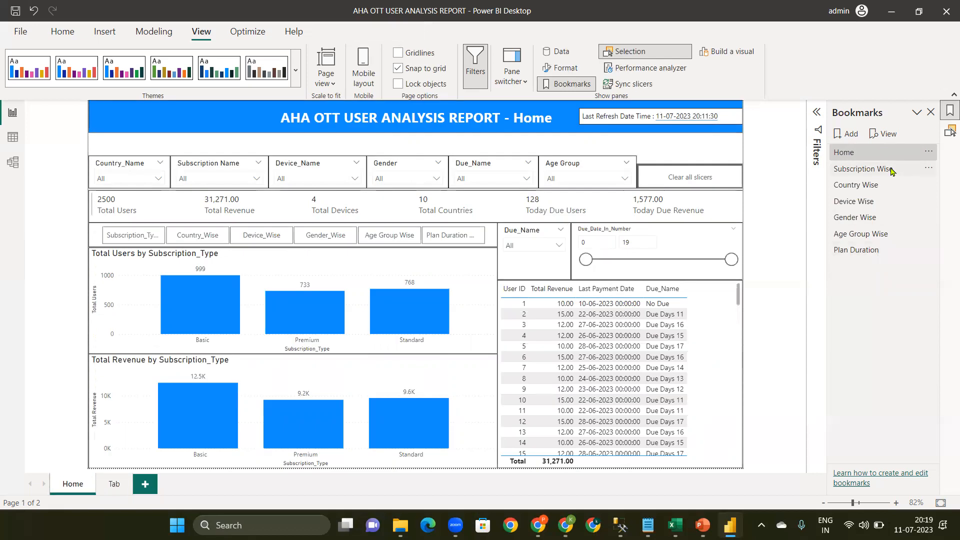
left_click(891, 169, "ctrl")
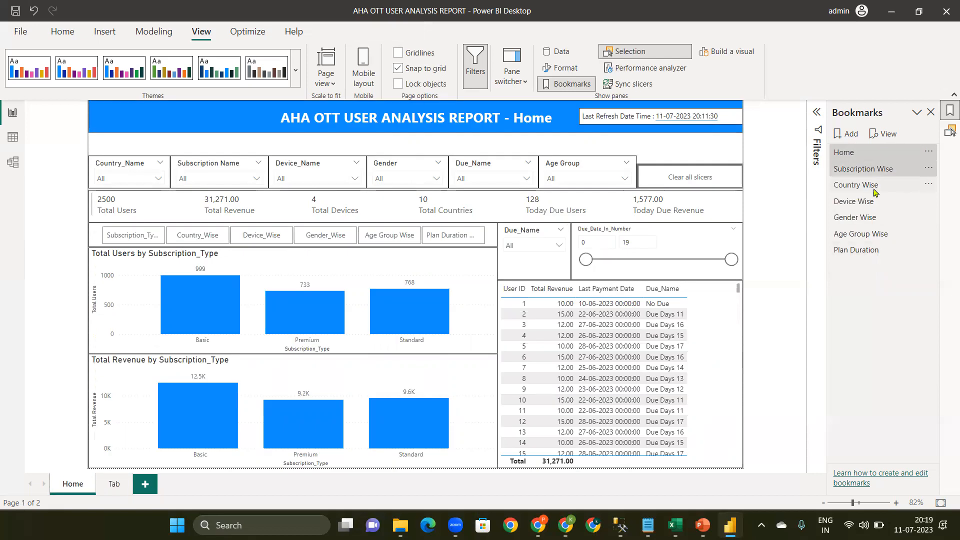
left_click(880, 185, "ctrl")
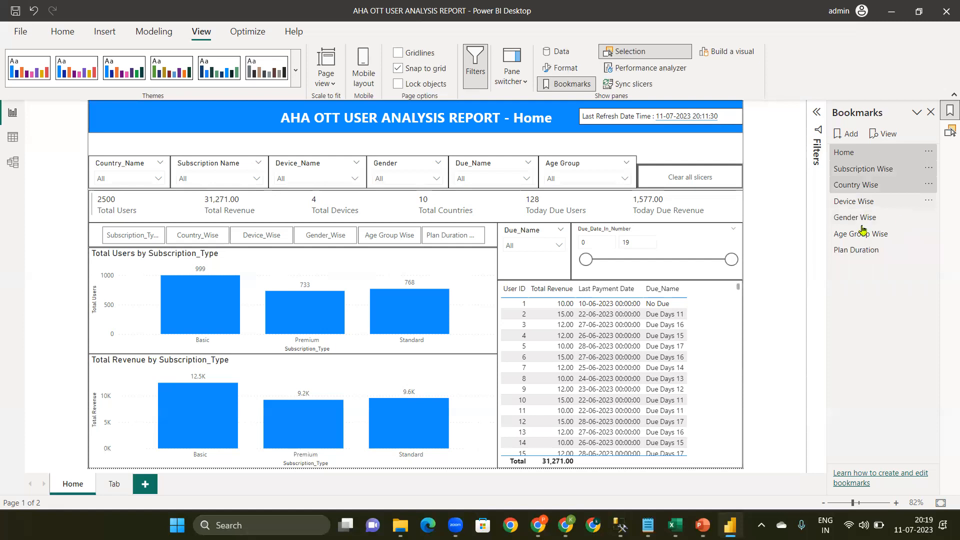
left_click(858, 205, "ctrl")
left_click(858, 218, "ctrl")
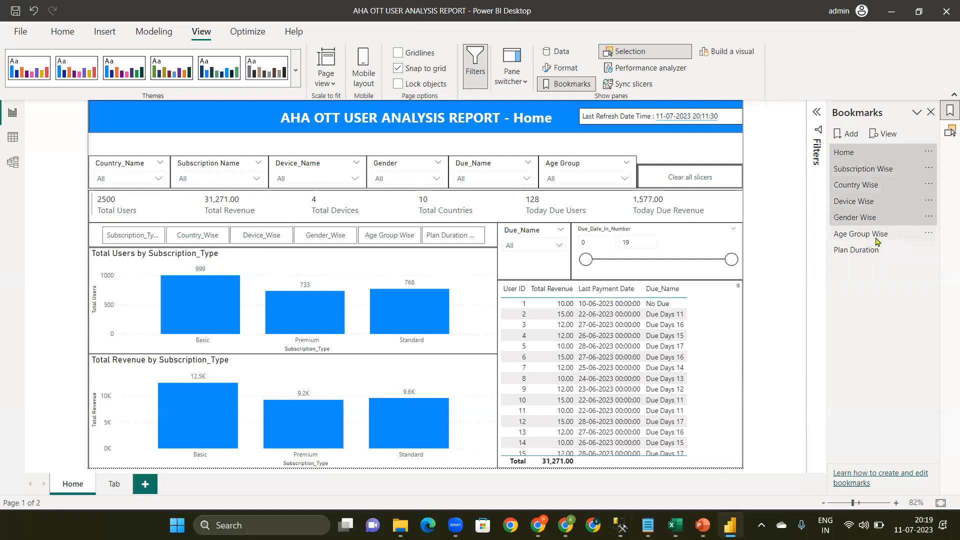
left_click(878, 235, "ctrl")
left_click(872, 256, "ctrl")
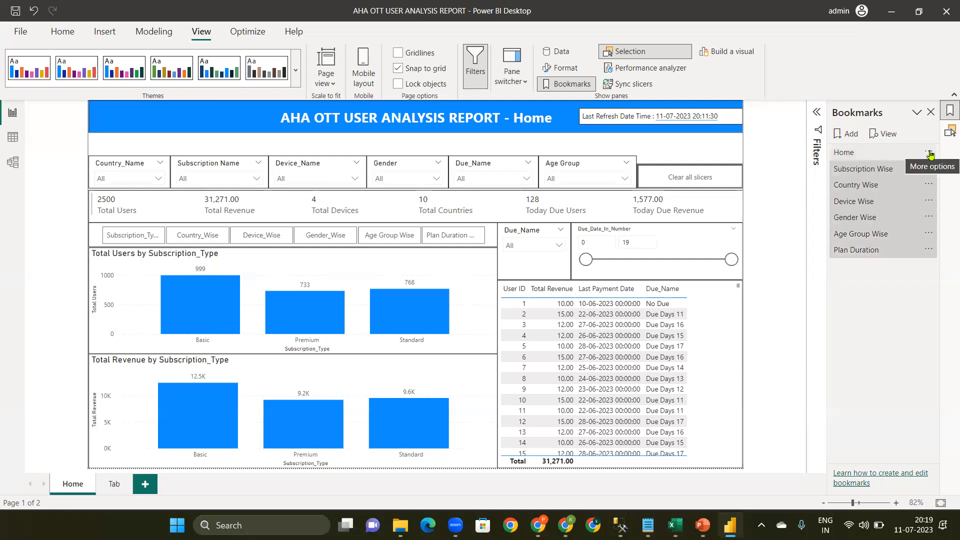
left_click(930, 153)
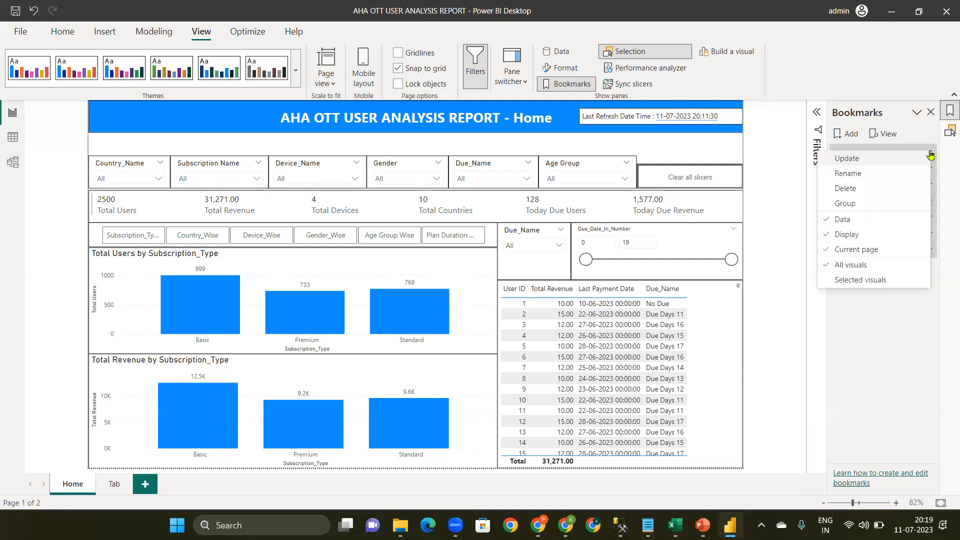
left_click(854, 205)
left_click(833, 155)
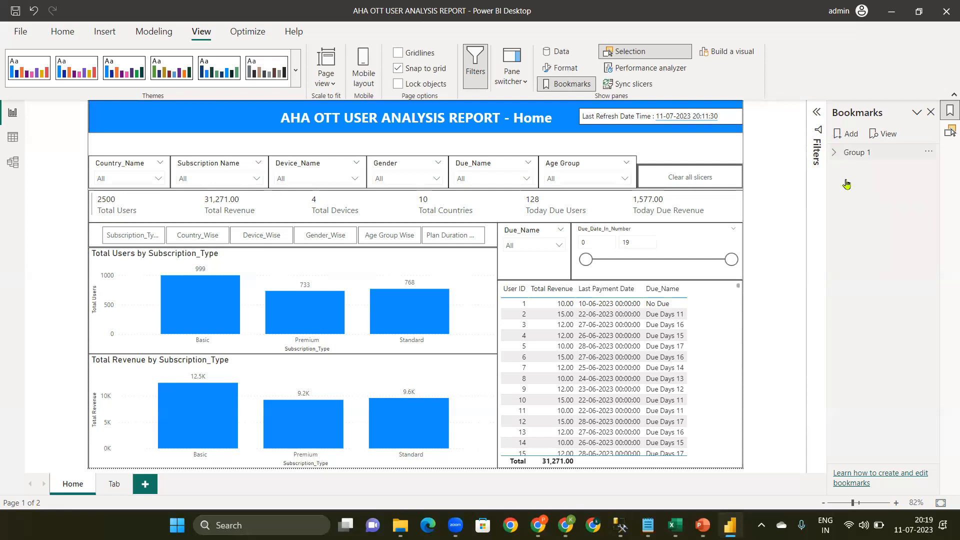
Rename the bookmark group as Tab and expand it, and return to the report's Tab page
double_click(847, 152)
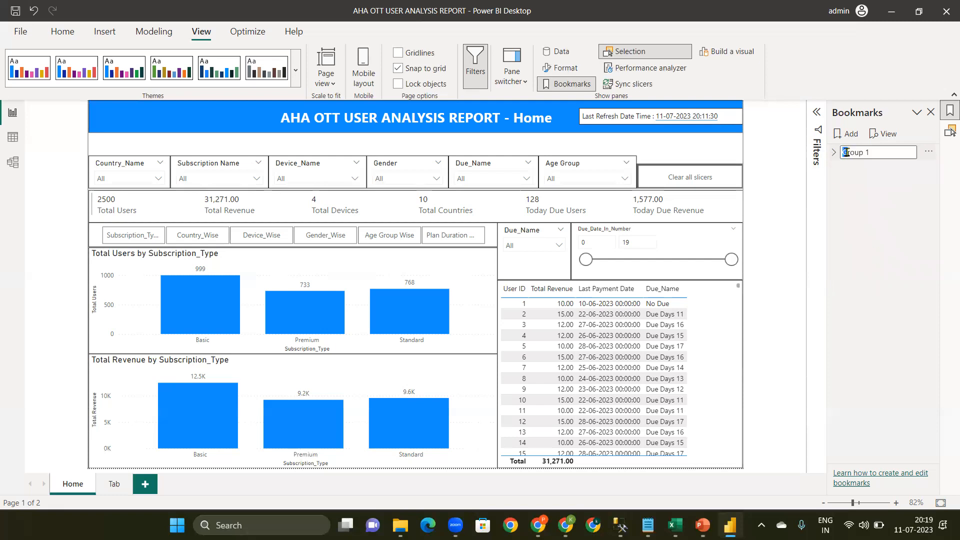
type("Tab")
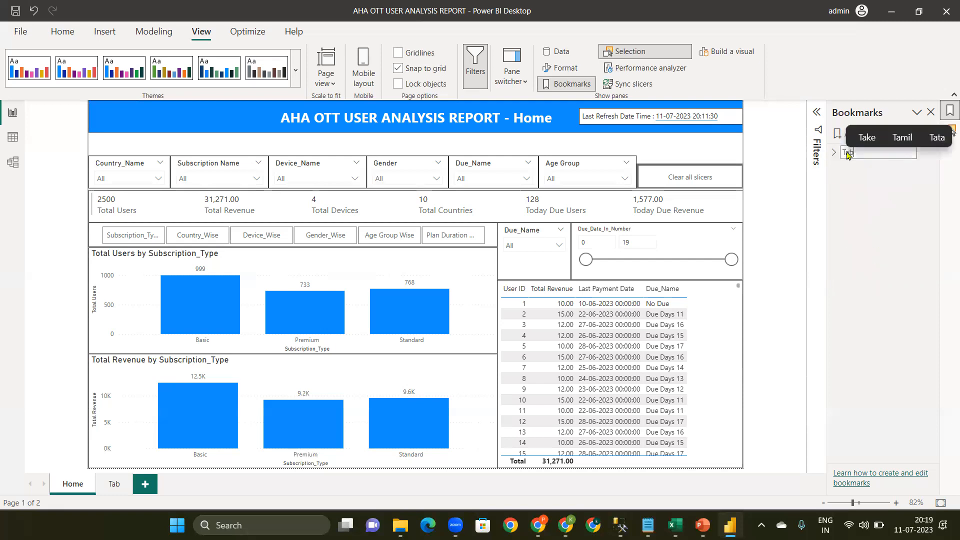
key("Return")
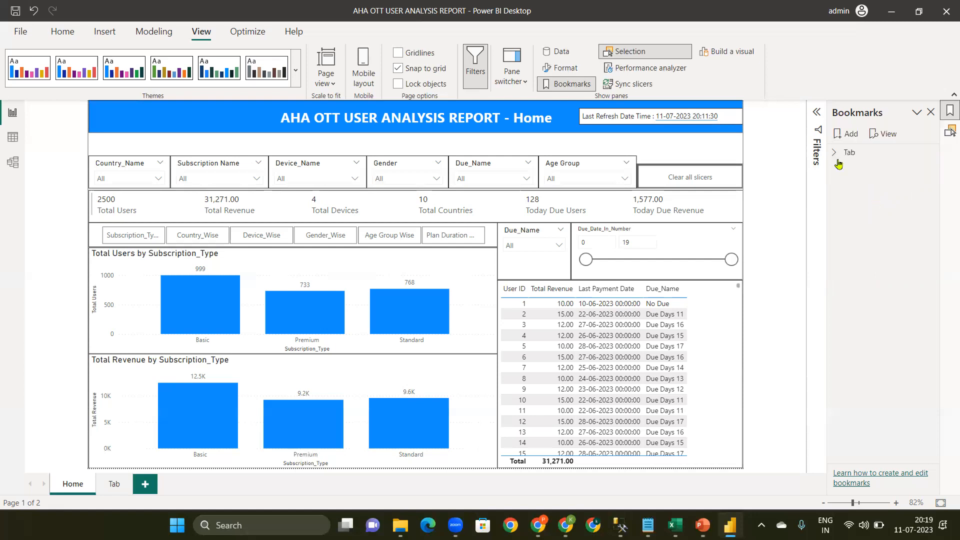
left_click(834, 153)
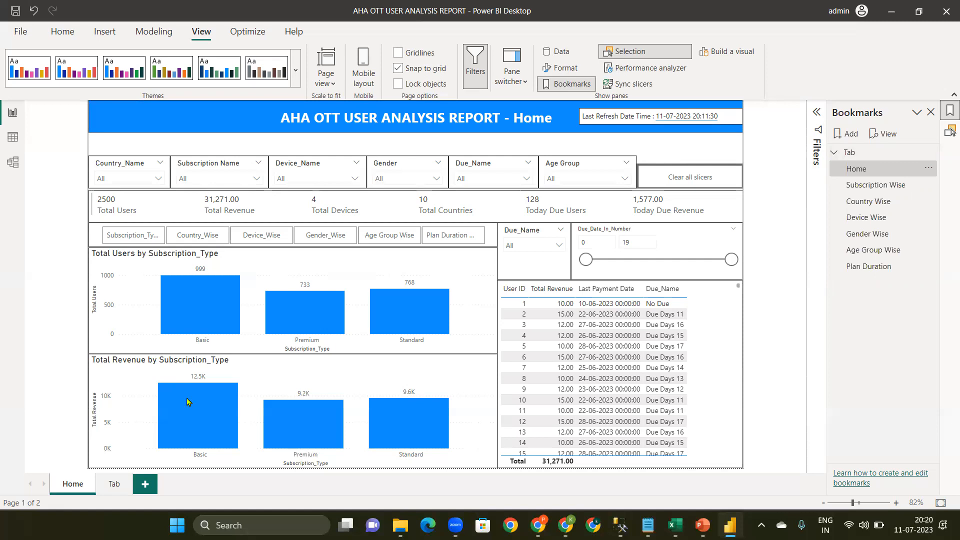
left_click(113, 484)
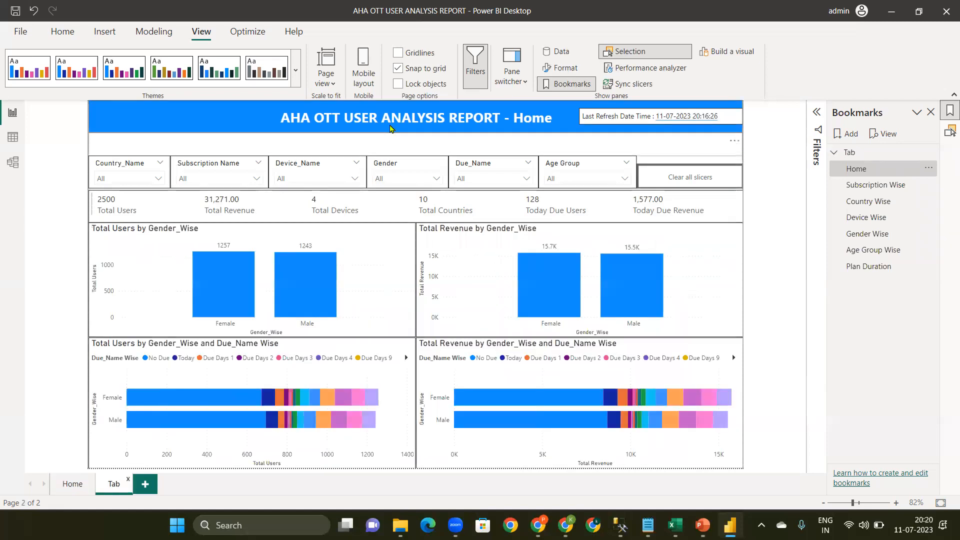
Insert a bookmark navigator on the Tab report page
left_click(524, 122)
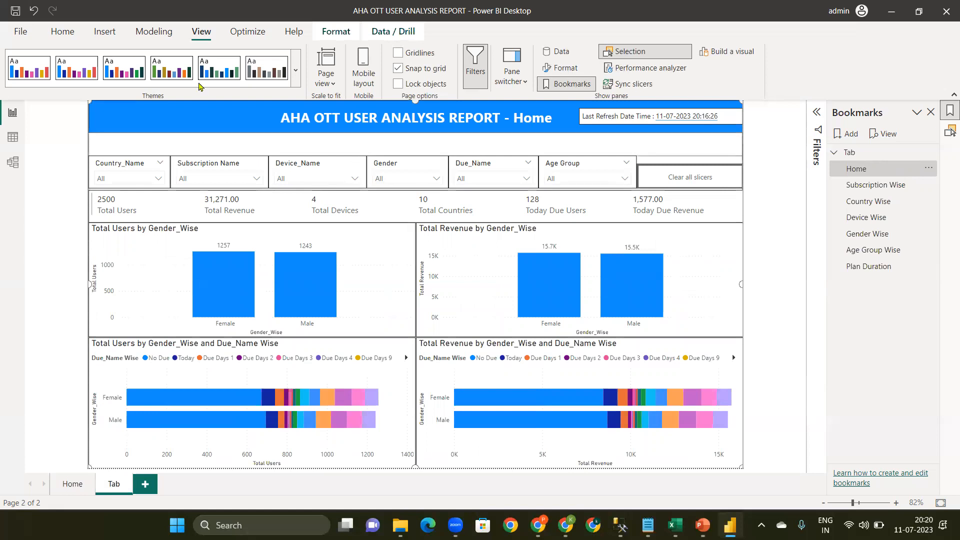
left_click(98, 35)
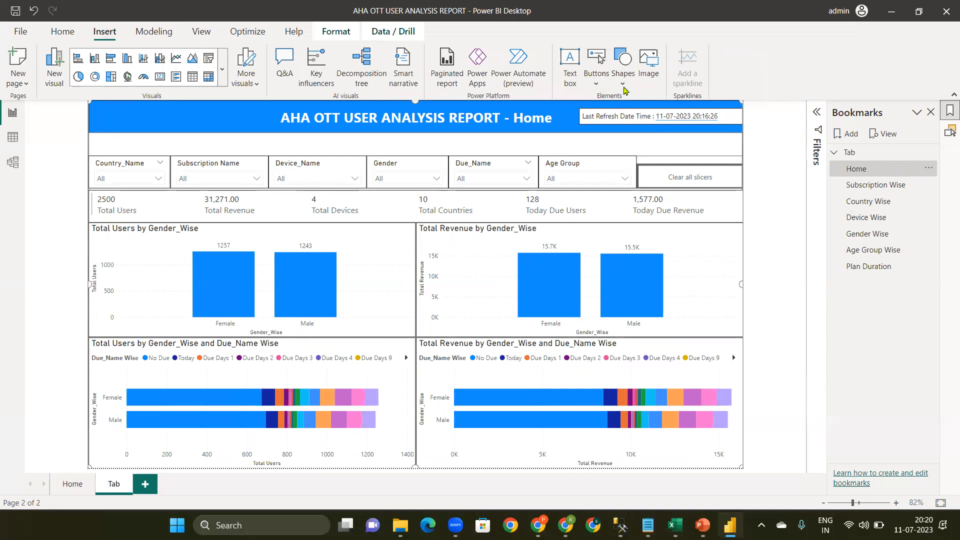
left_click(600, 84)
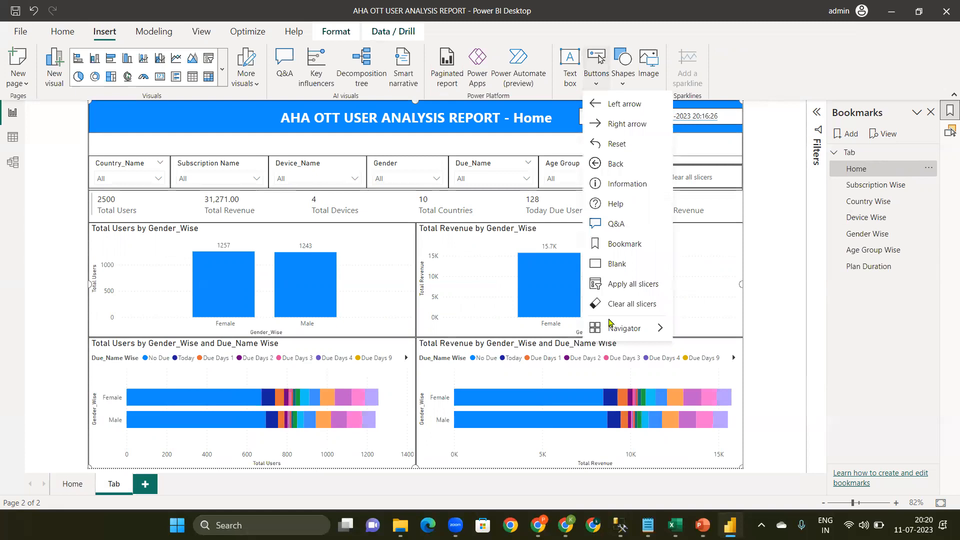
mouse_move(612, 331)
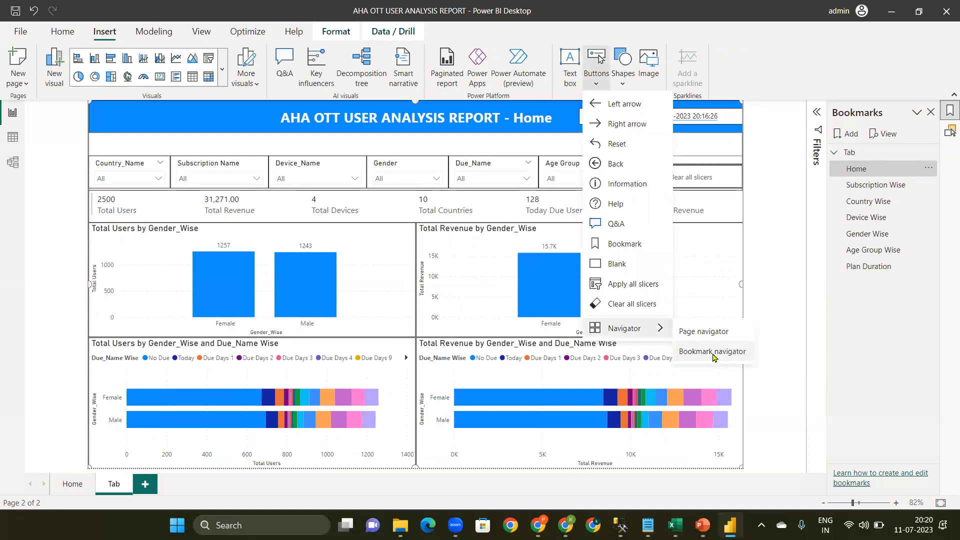
left_click(712, 352)
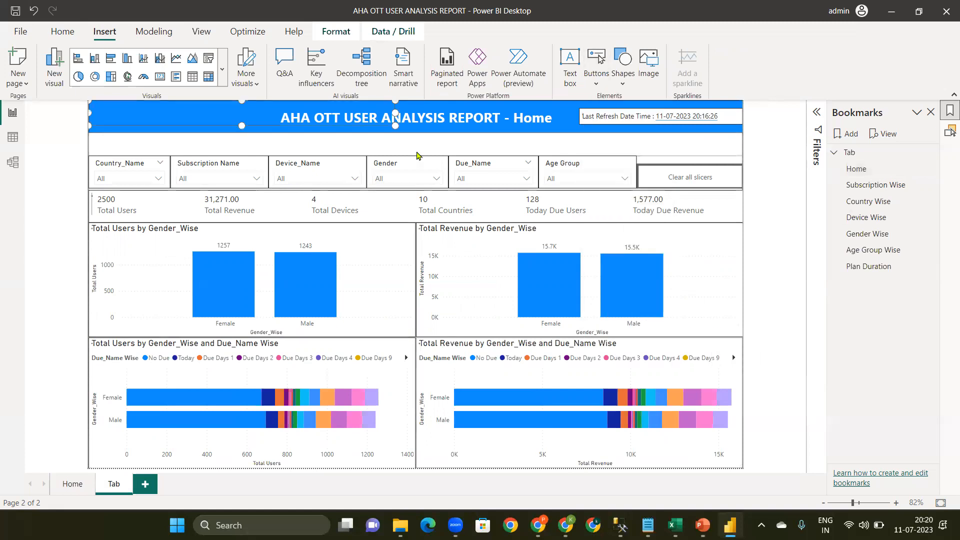
Place the bookmark navigator between the title banner and the slicers, and stretch it across nearly the full page width
left_click_drag(359, 118, 367, 151)
left_click_drag(447, 159, 405, 157)
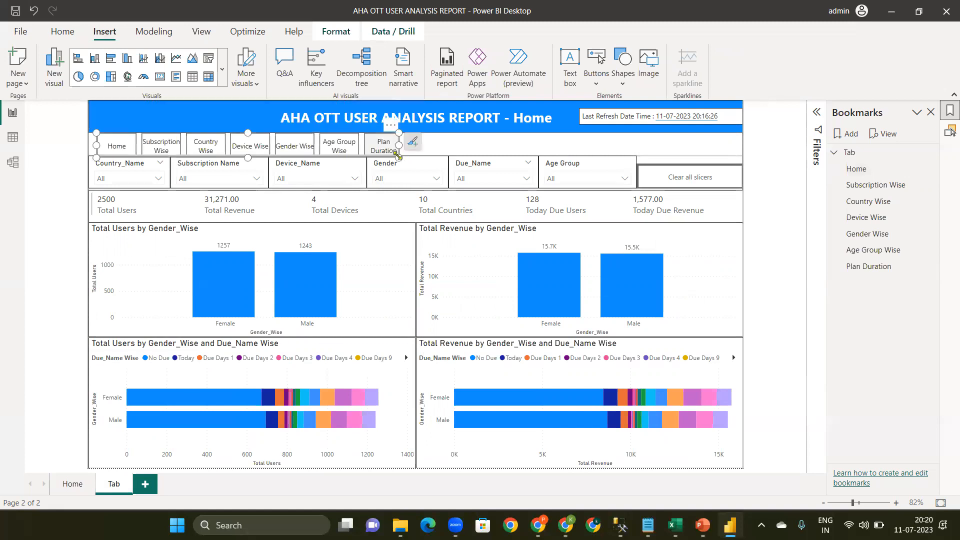
left_click_drag(733, 148, 737, 155)
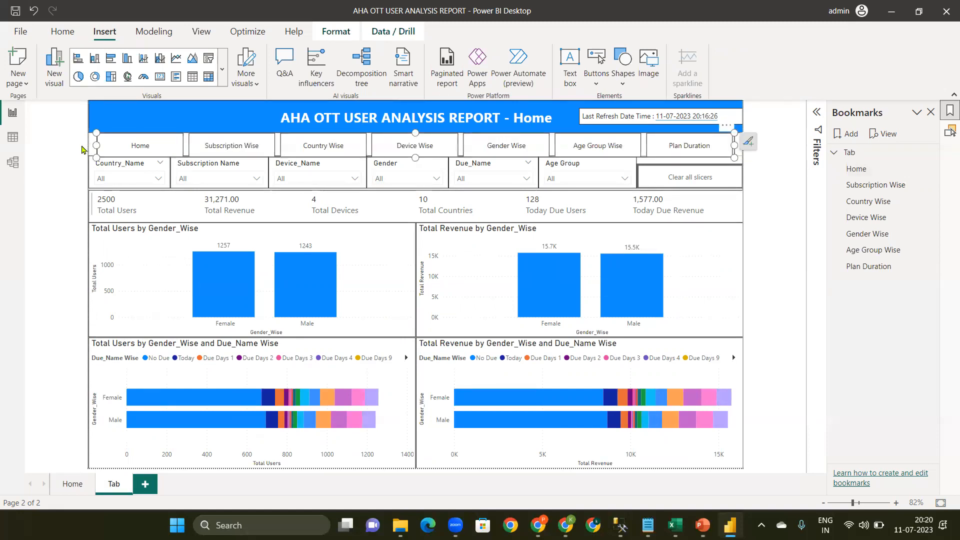
Try the navigator's Home bookmark, and copy the navigator from the Tab page to the same place on the Home page
left_click(148, 151, "ctrl")
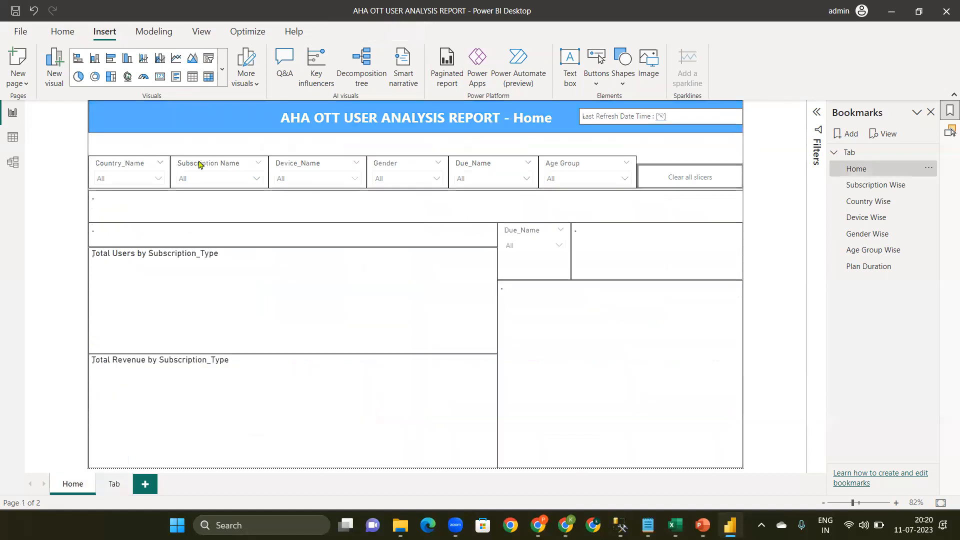
left_click(111, 486)
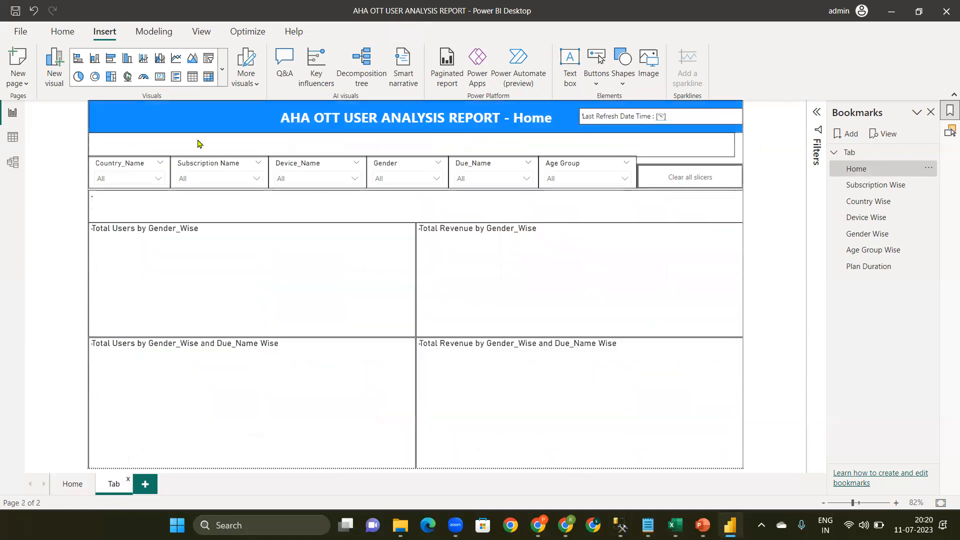
left_click(175, 156)
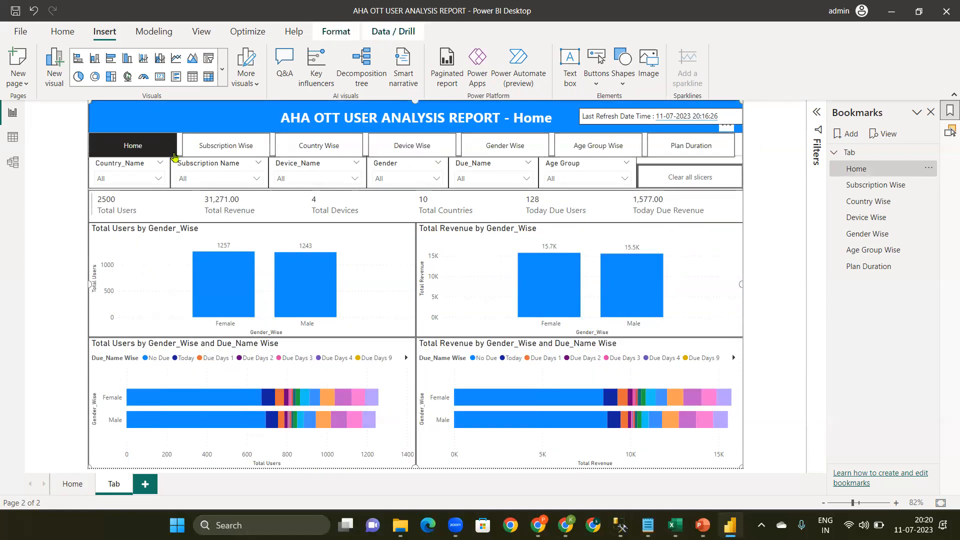
left_click(175, 156)
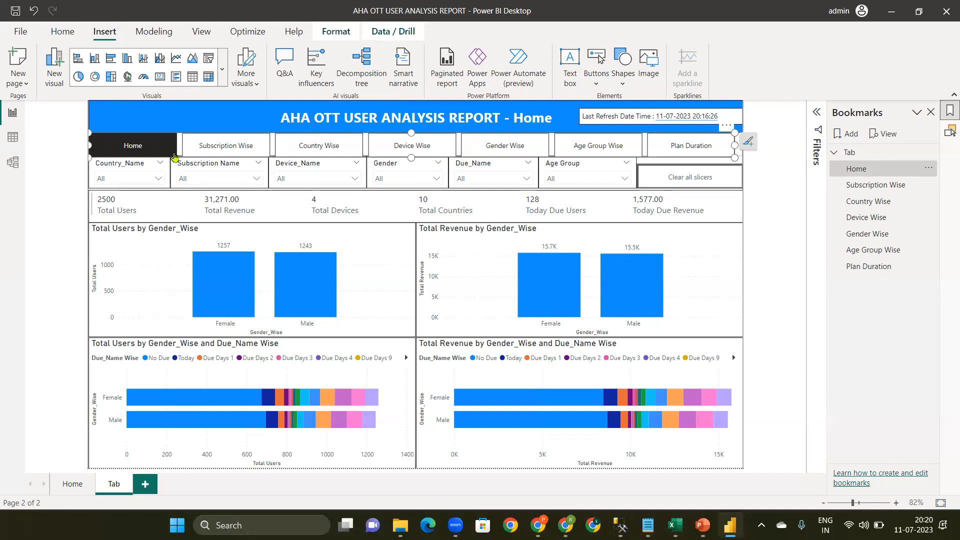
left_click(73, 484)
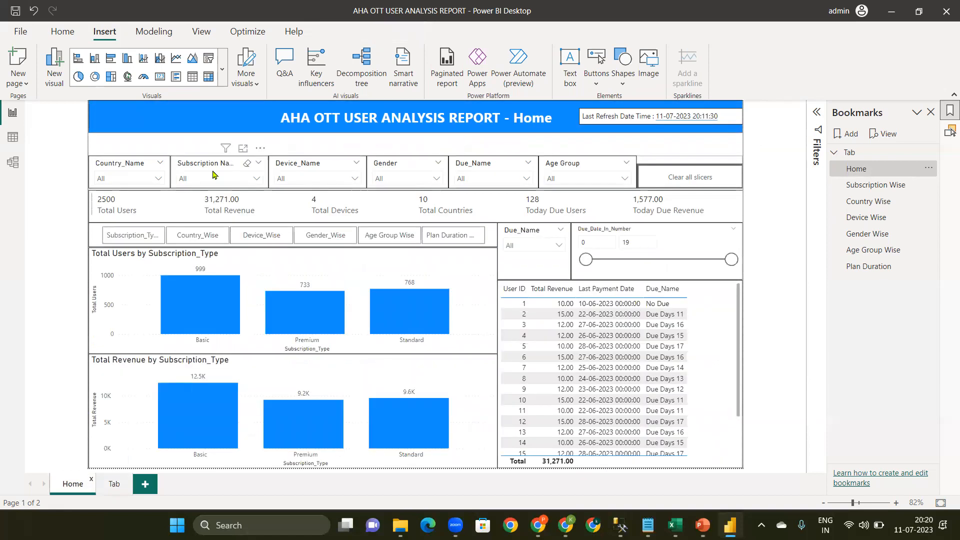
left_click(280, 148)
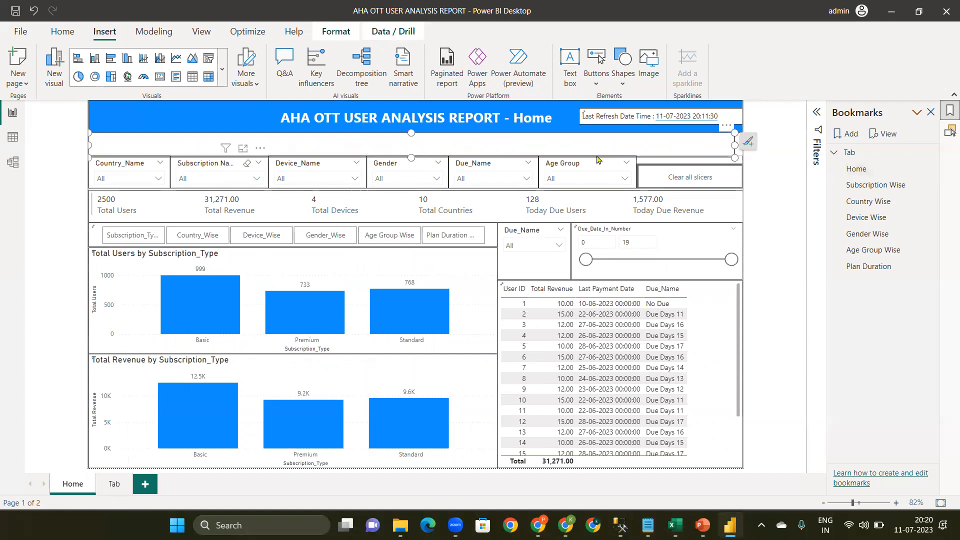
left_click(43, 312)
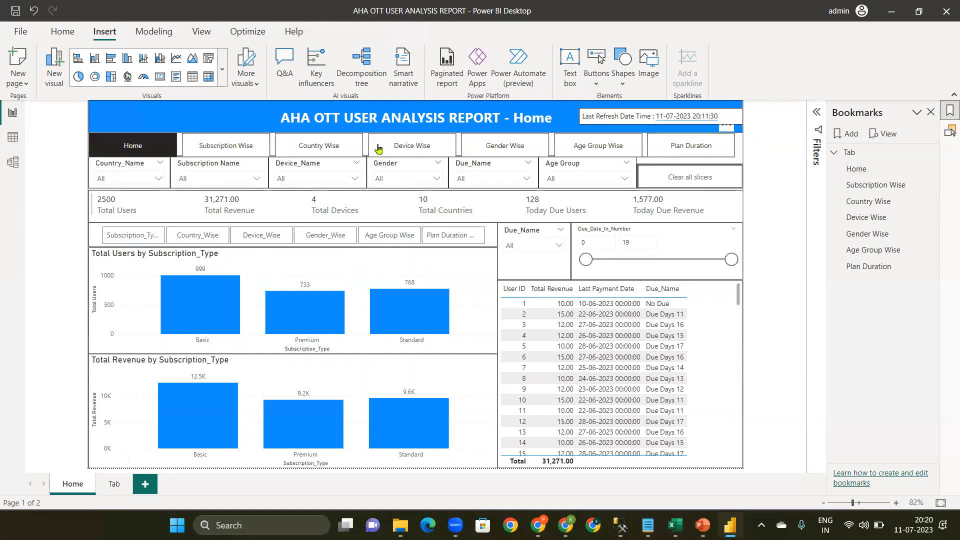
Go to the Subscription Wise bookmark and show the text formatting settings of the title banner's shape
left_click(228, 155, "ctrl")
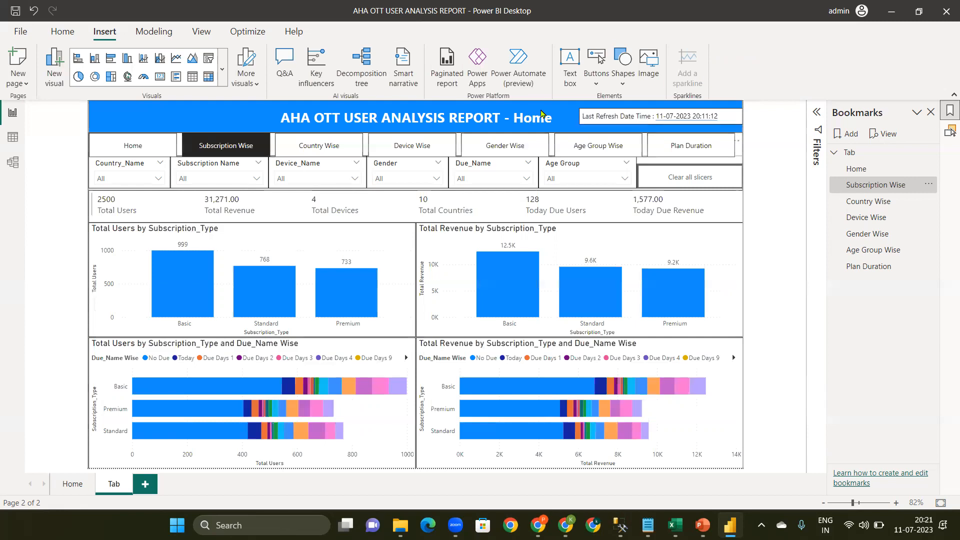
left_click(541, 113)
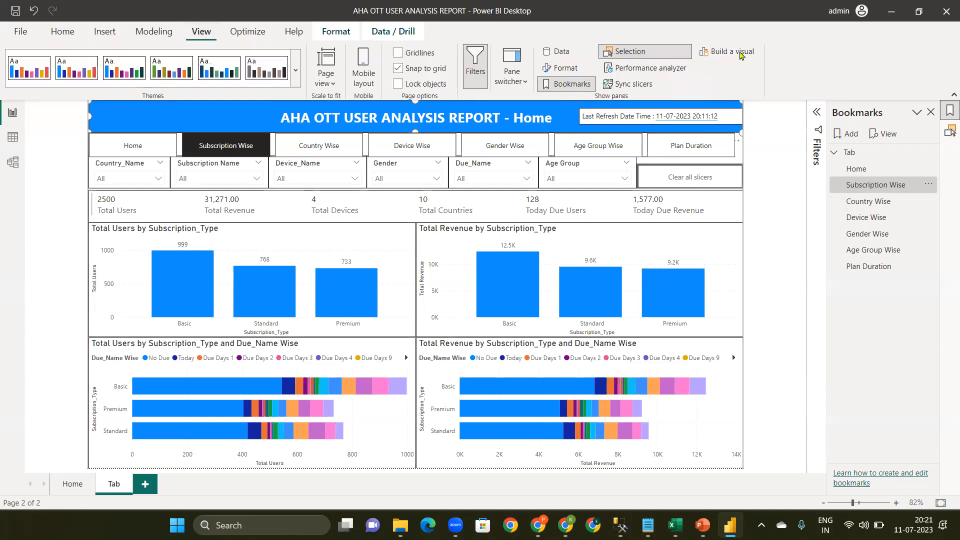
left_click(730, 53)
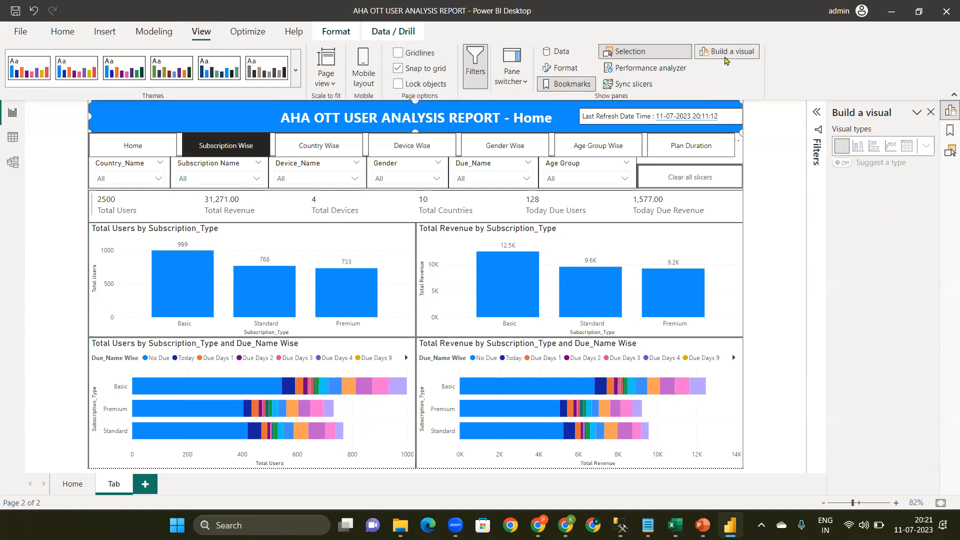
left_click(563, 70)
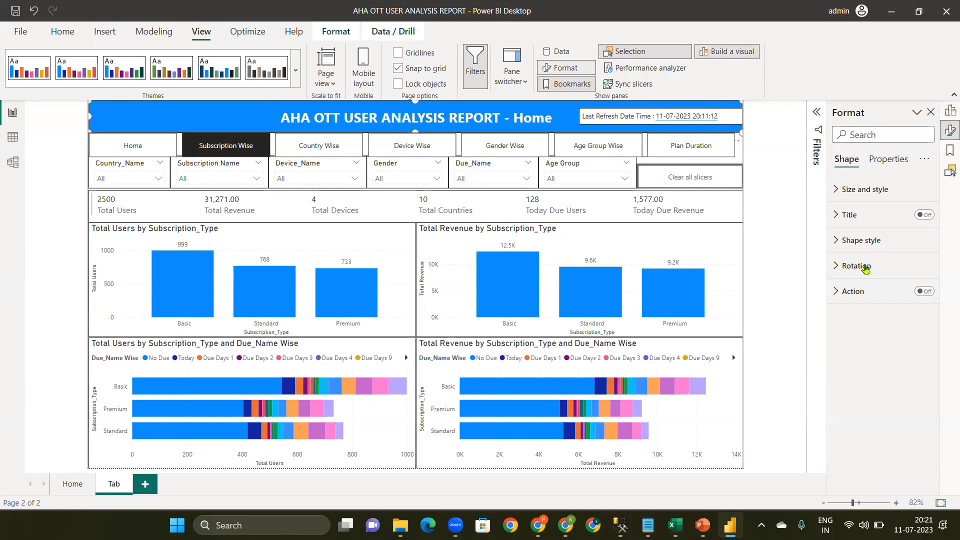
left_click(862, 241)
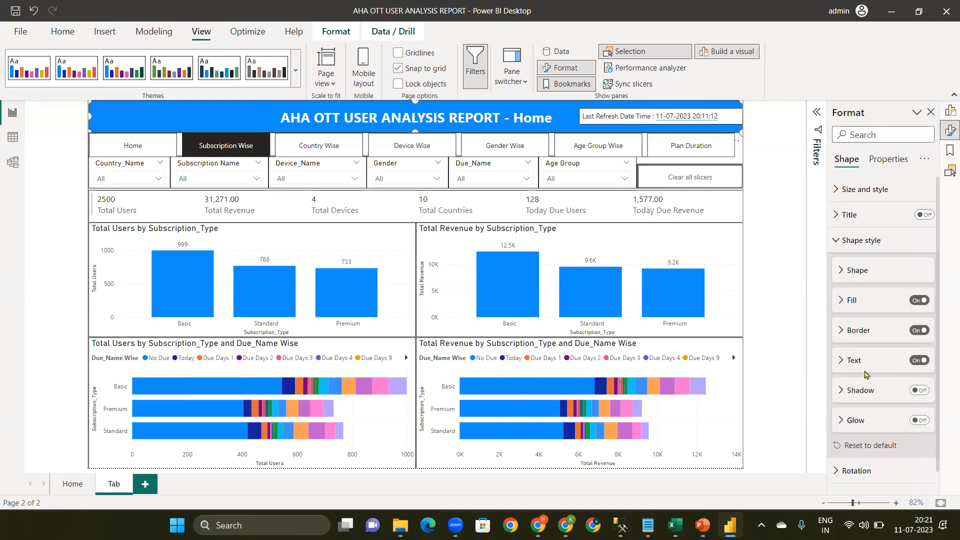
left_click(860, 363)
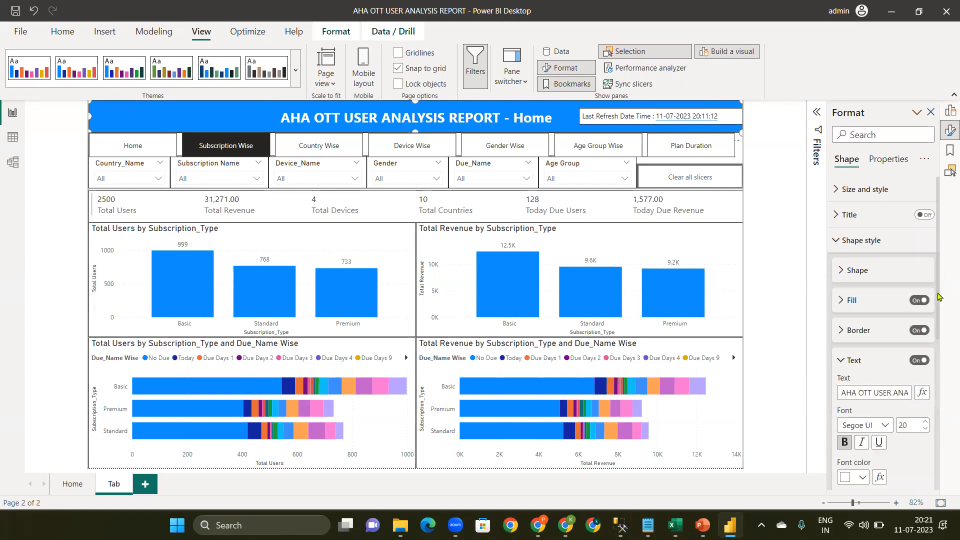
Replace "Home" with "Subscription" in the title banner, giving "AHA OTT USER ANALYSIS REPORT - Subscription"
scroll(901, 319, "down", 2)
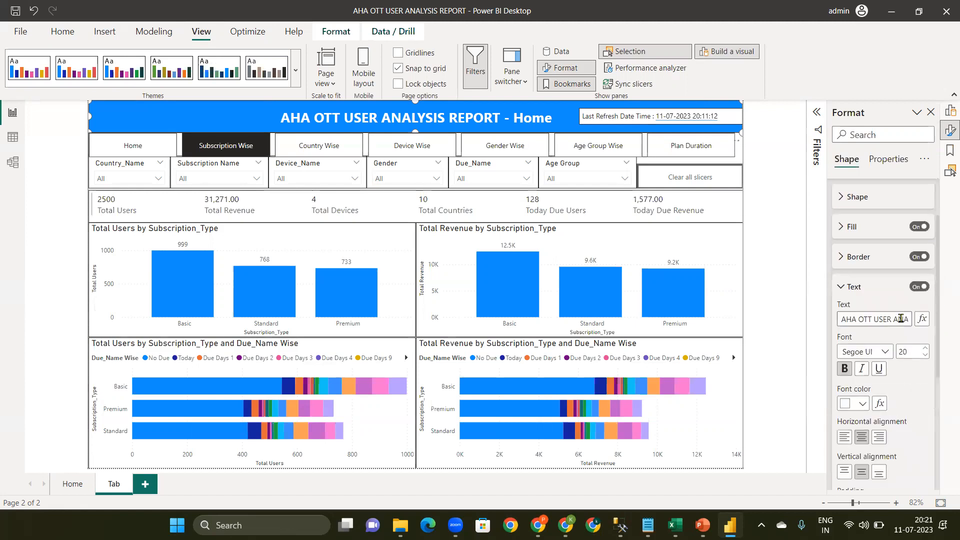
left_click(901, 319)
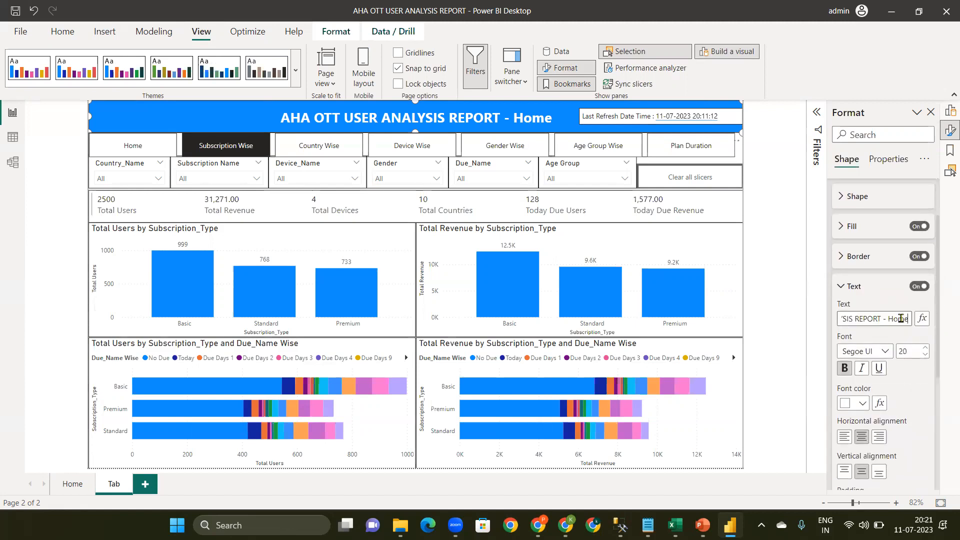
key("BackSpace")
key("BackSpace")
key("BackSpace")
key("BackSpace")
type("S")
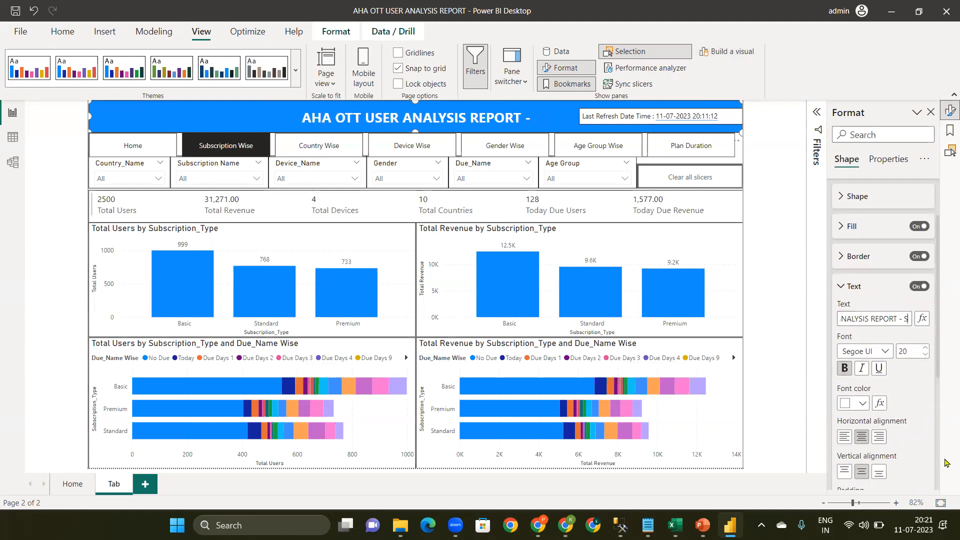
type("ub")
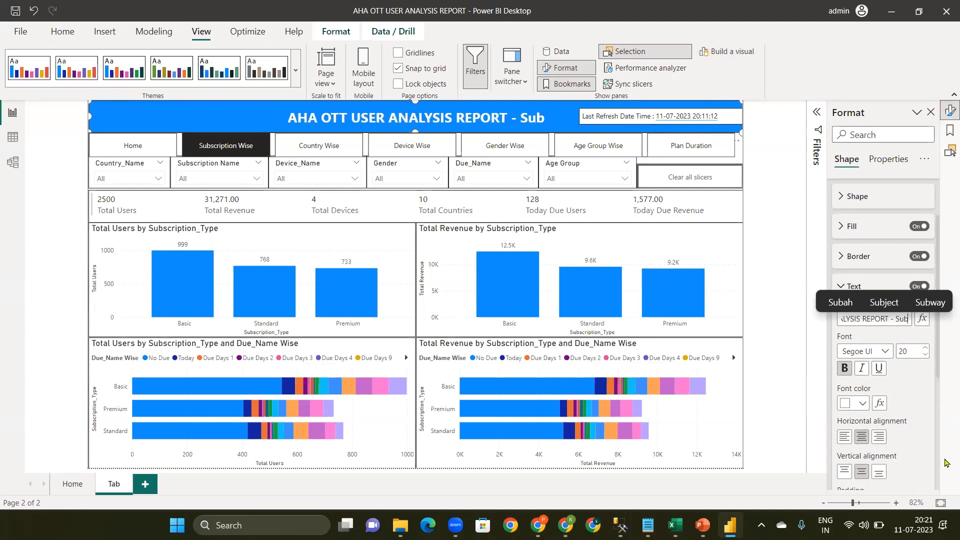
type("scr")
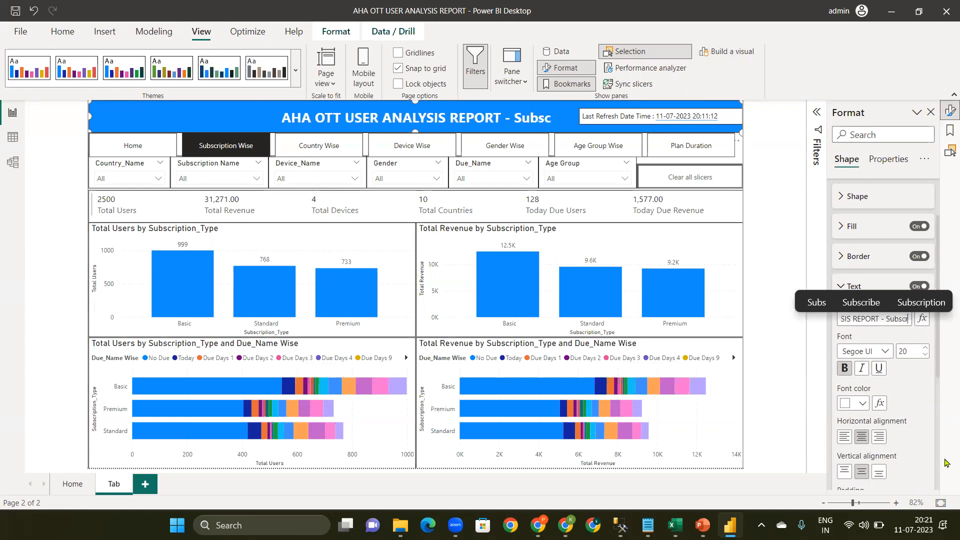
left_click(921, 303)
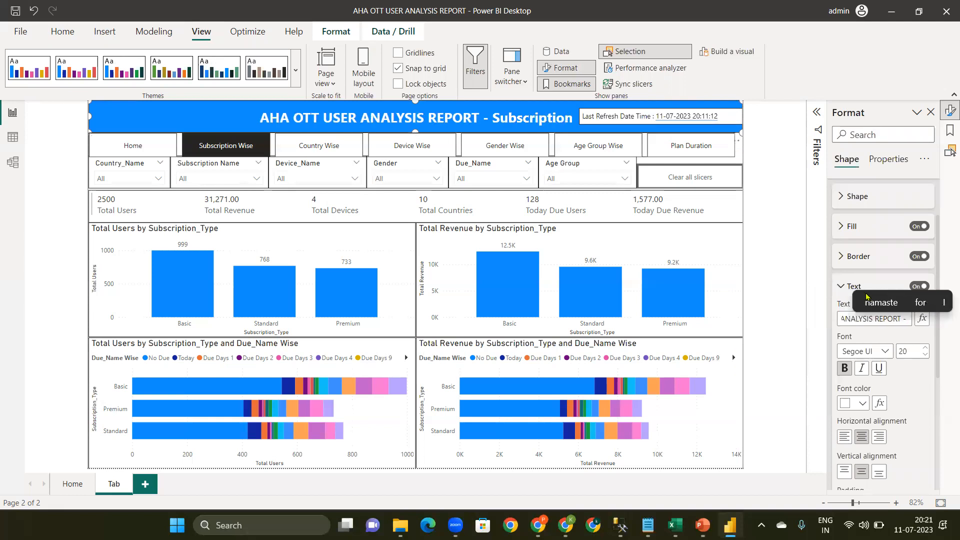
left_click(33, 241)
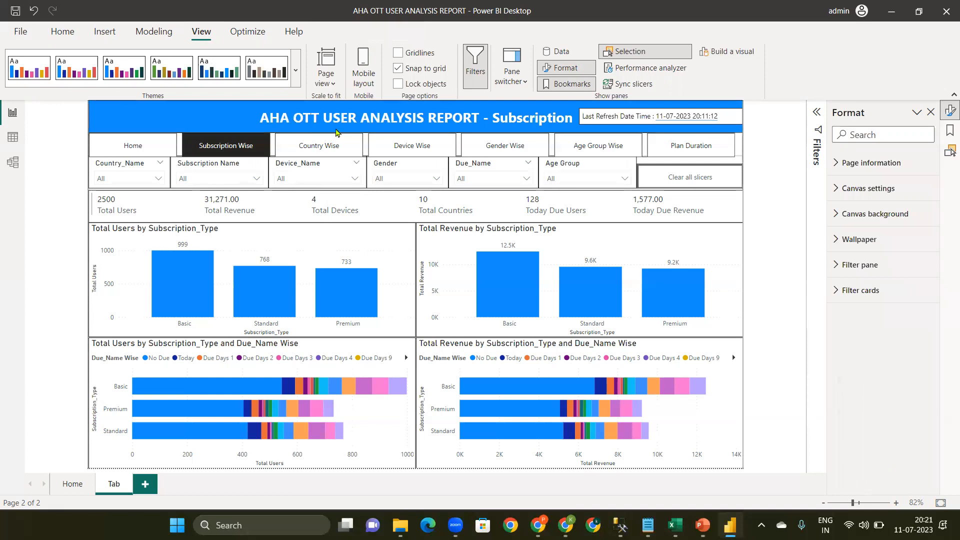
Go through the Country Wise, Device Wise, Gender Wise and Age Group Wise bookmarks to check the title banner on each
left_click(322, 151)
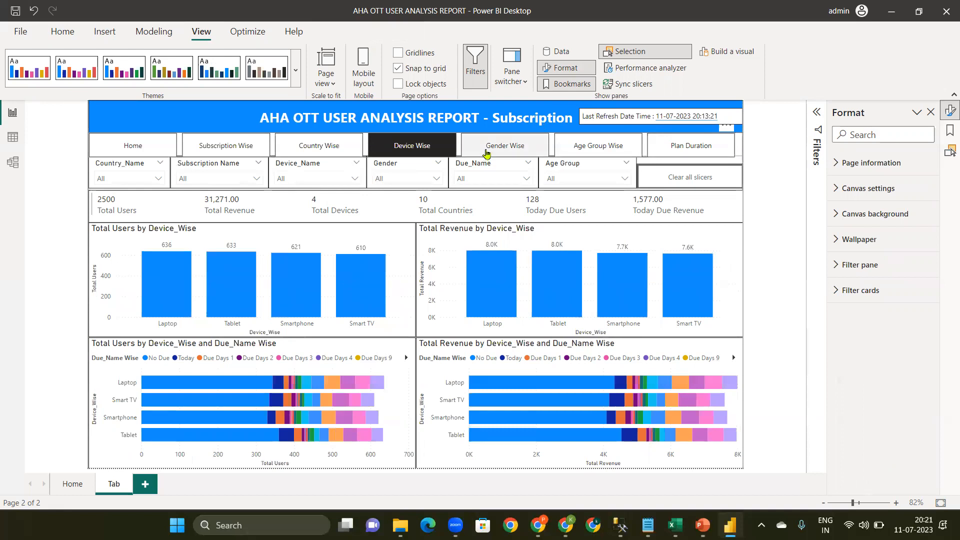
left_click(519, 152)
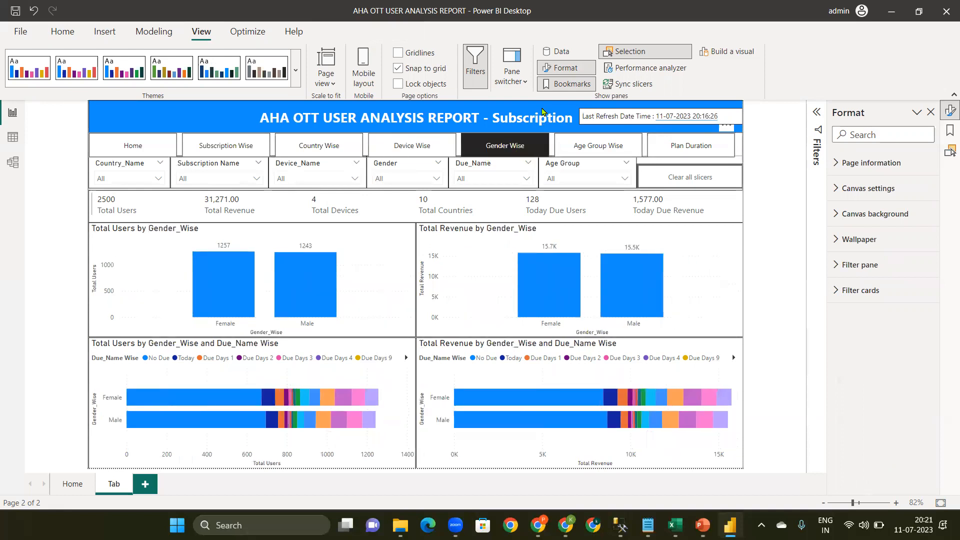
left_click(581, 150)
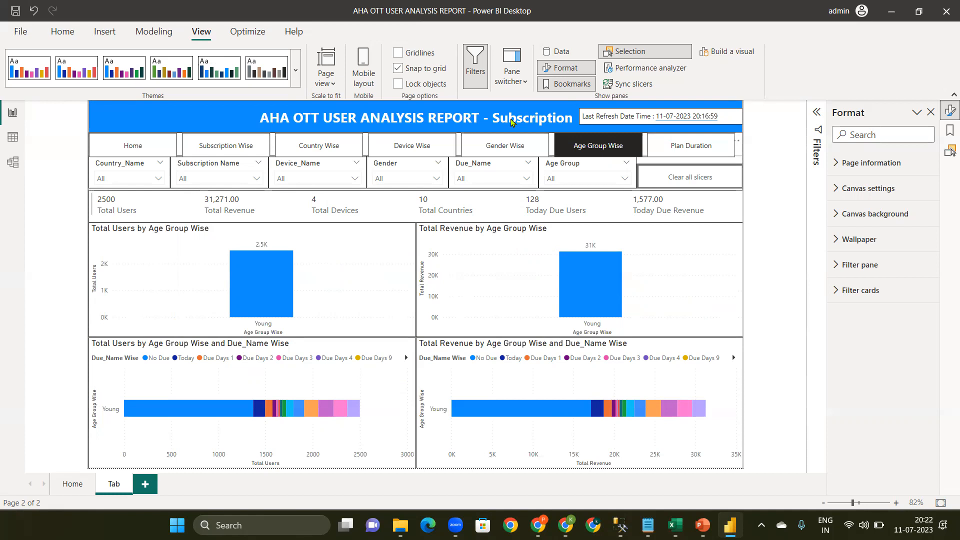
Copy the title banner's full text from its shape text setting
left_click(511, 122)
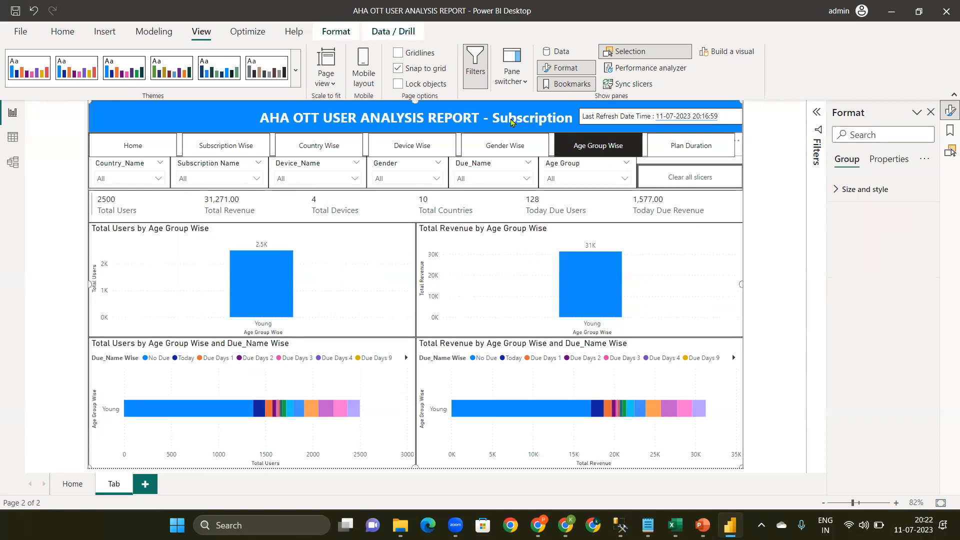
left_click(511, 122)
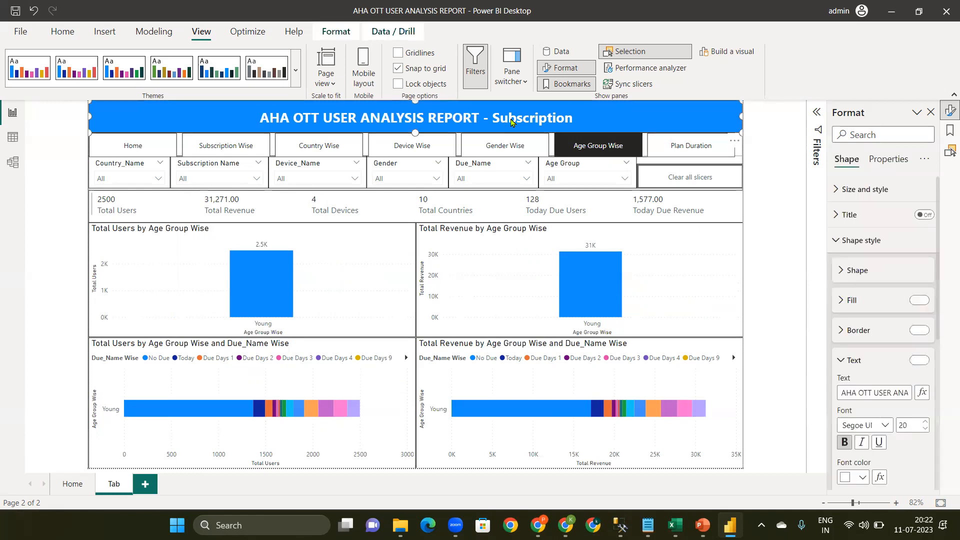
left_click(887, 394)
key("ctrl+c")
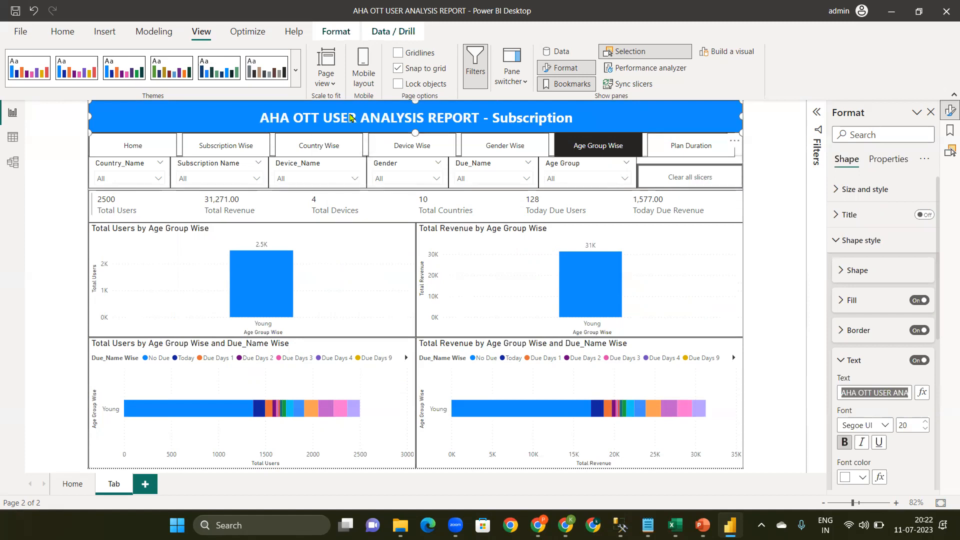
View the Cat Names table's data and examine its full DAX definition
left_click(10, 143)
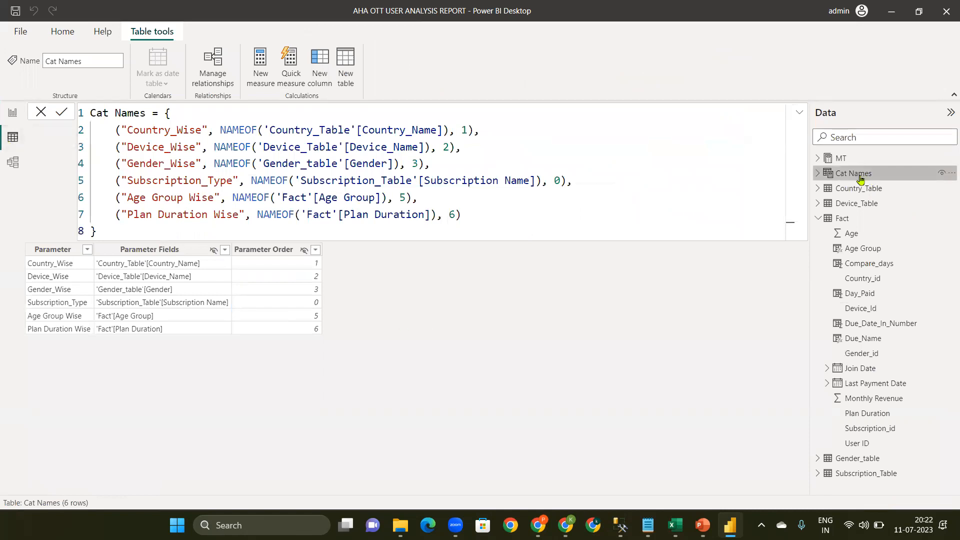
left_click(801, 115)
left_click(800, 115)
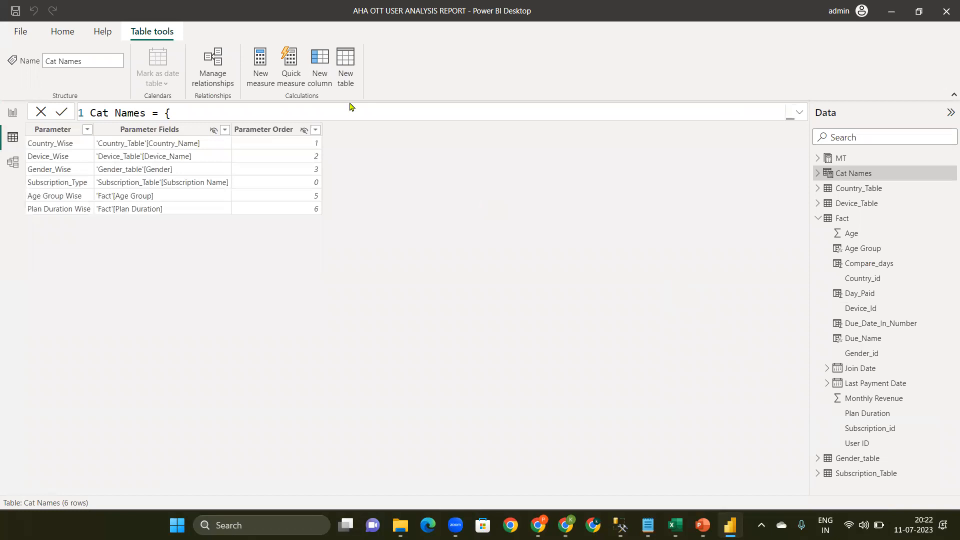
Add a calculated column named Report Title to the Cat Names table, starting its formula with the copied banner text in quotes
left_click(316, 73)
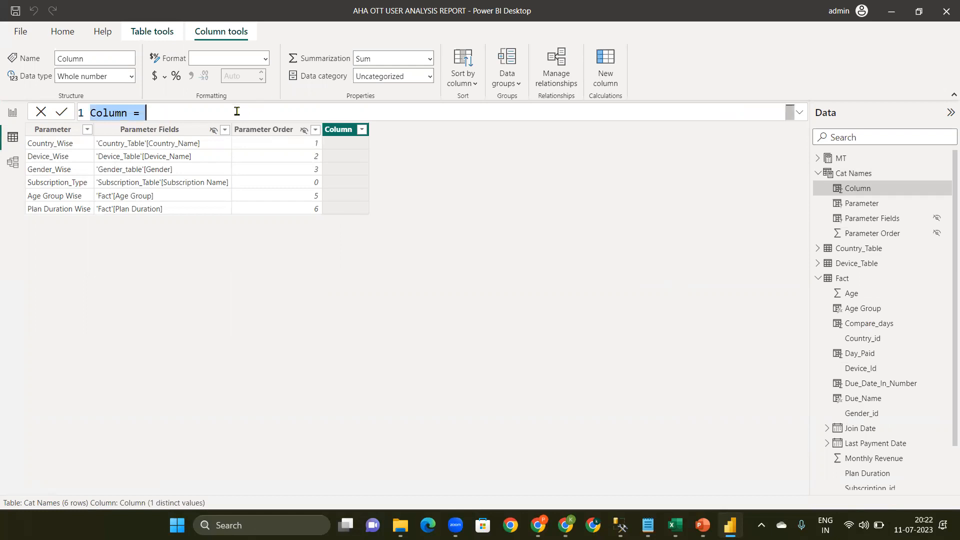
key("BackSpace")
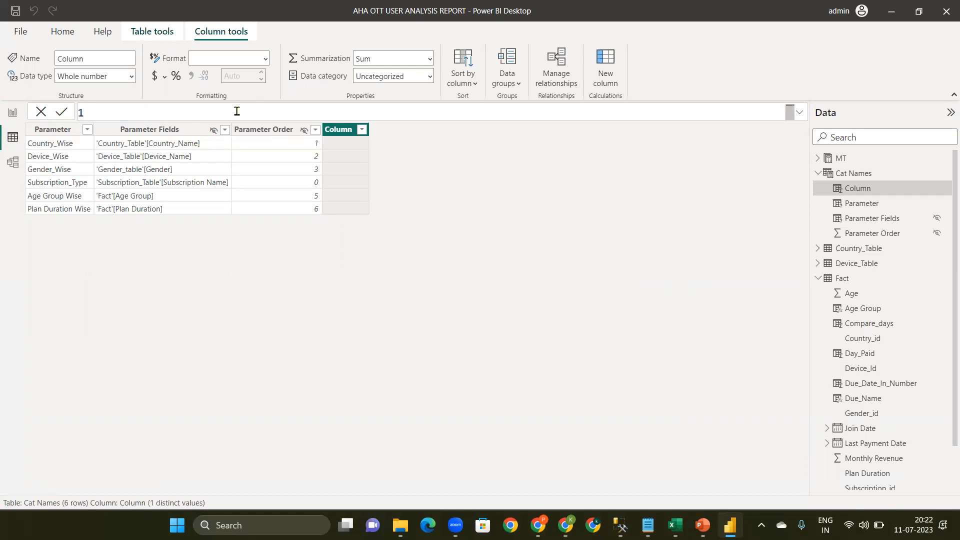
type("Report T")
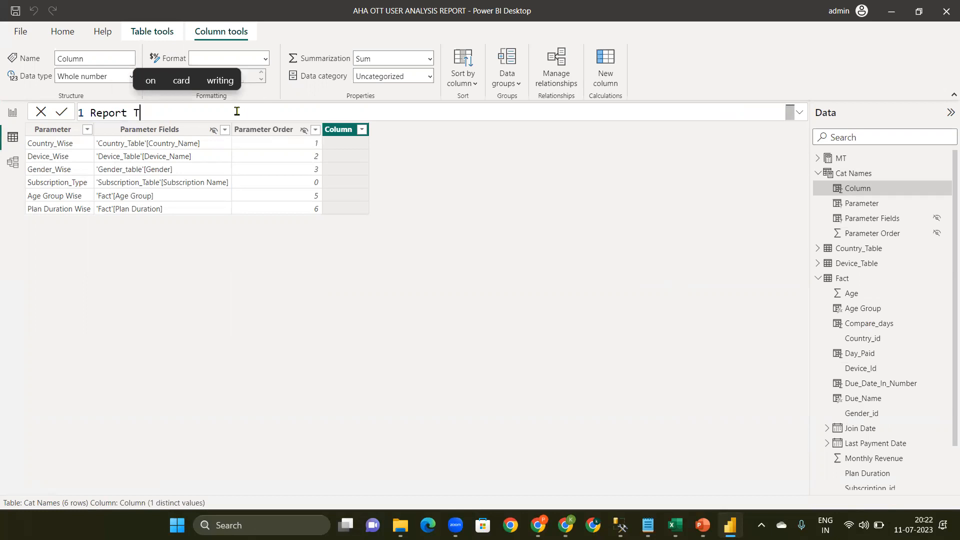
type("itle")
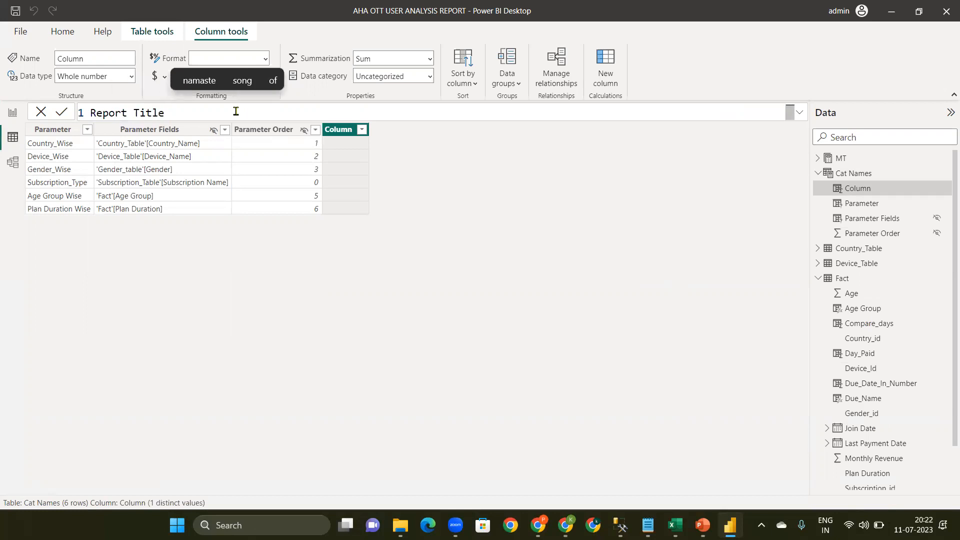
type(" = \"")
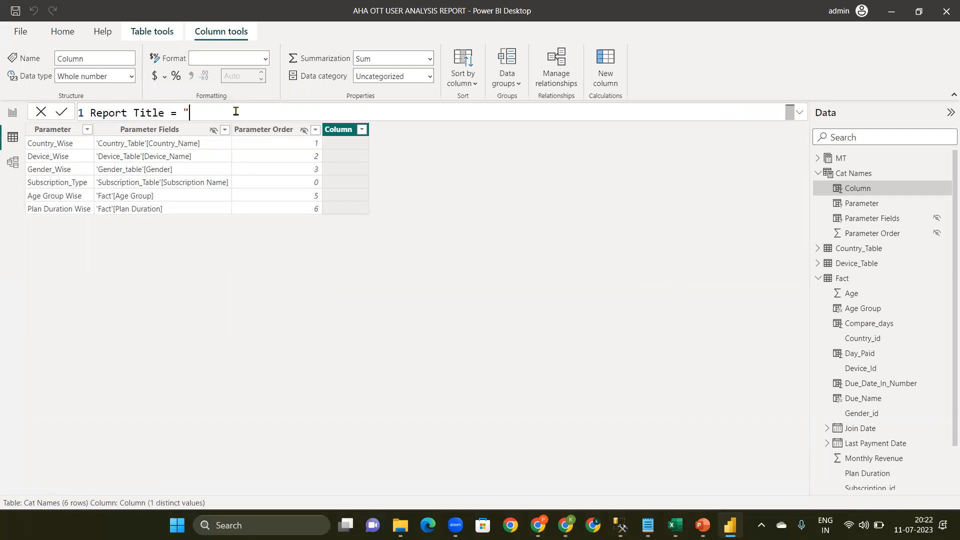
key("ctrl+v")
type("\"")
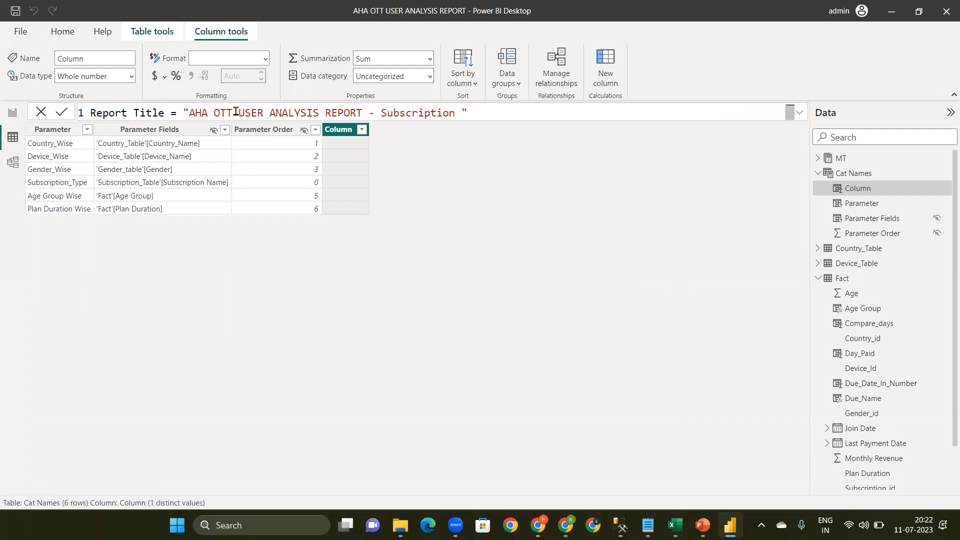
Replace "Subscription" in the formula with the appended column, giving "AHA OTT USER ANALYSIS REPORT - " & [Parameter], and commit it
double_click(383, 112)
double_click(383, 112)
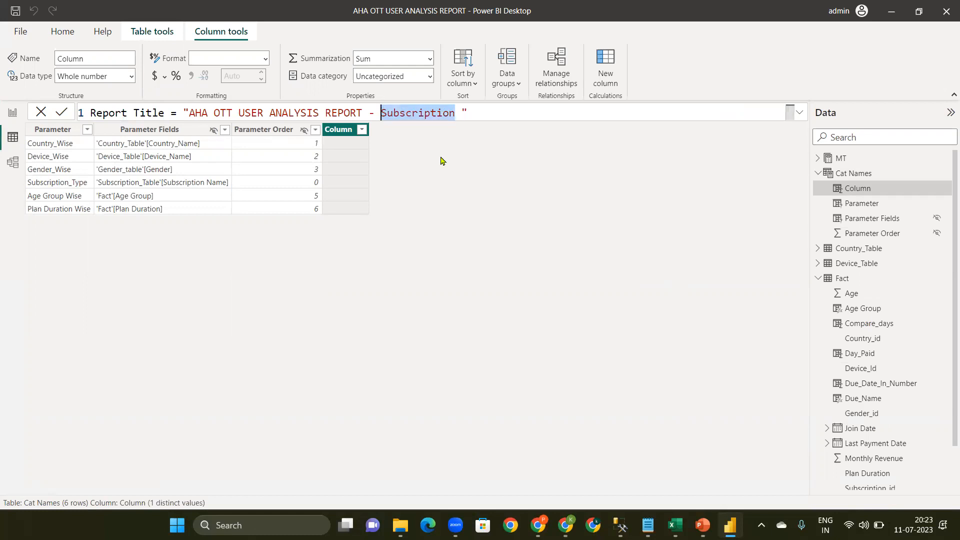
key("BackSpace")
key("BackSpace")
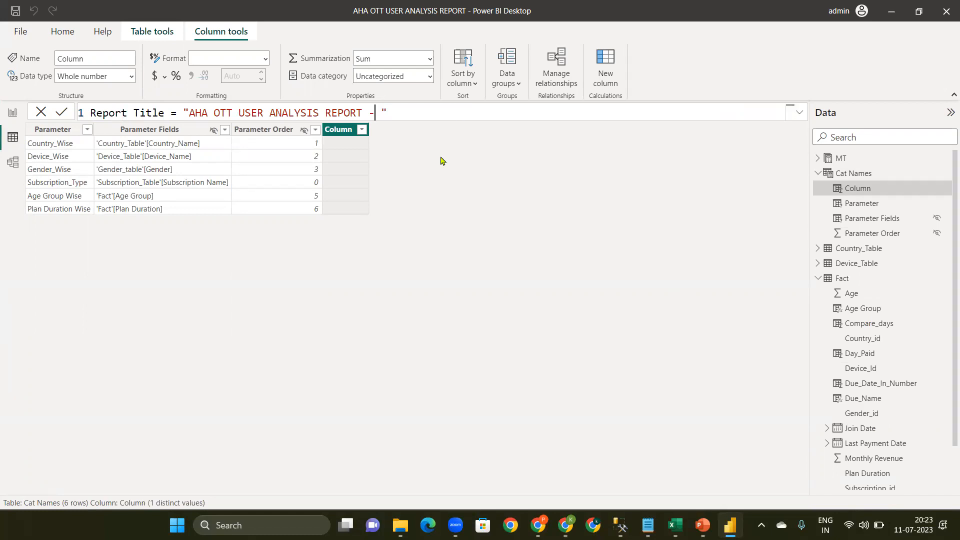
key("Delete")
left_click(421, 109)
type("&")
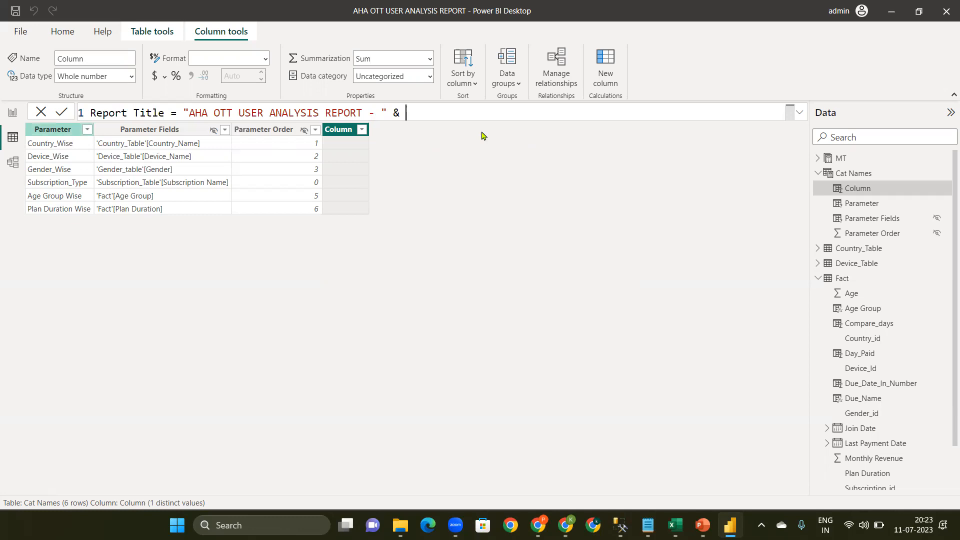
type("[p")
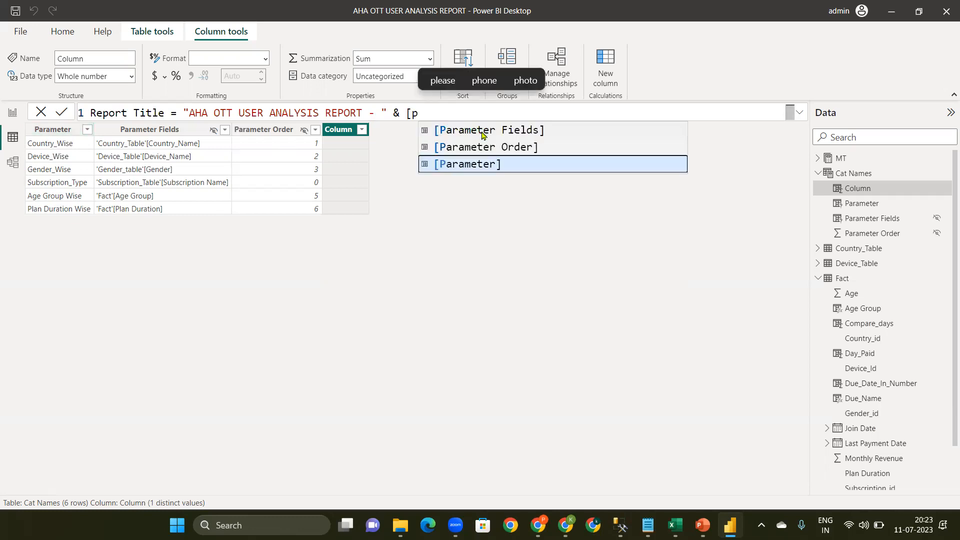
key("Tab")
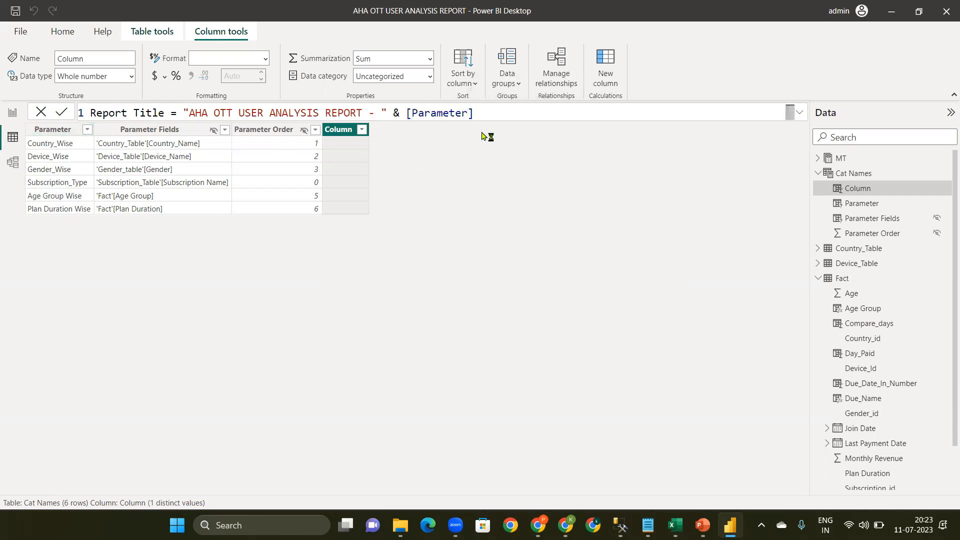
key("Return")
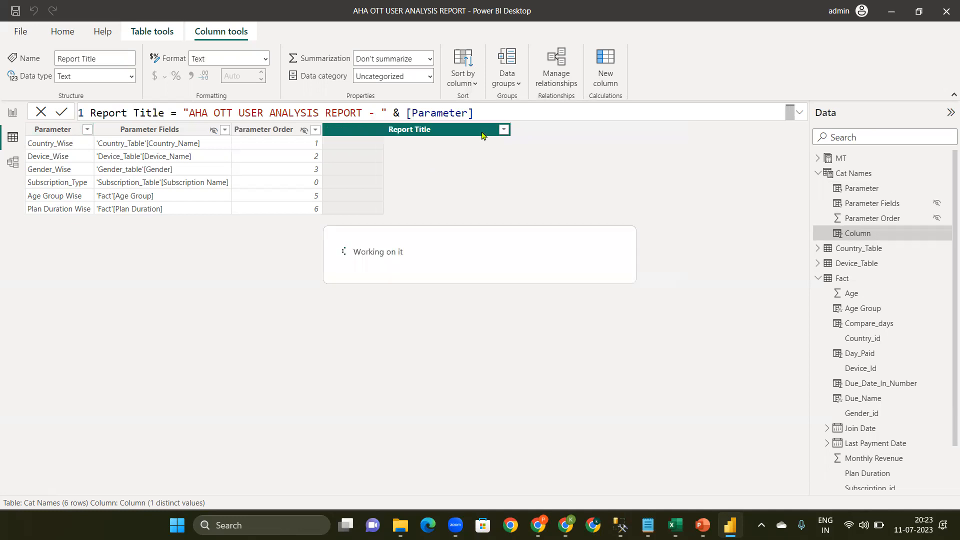
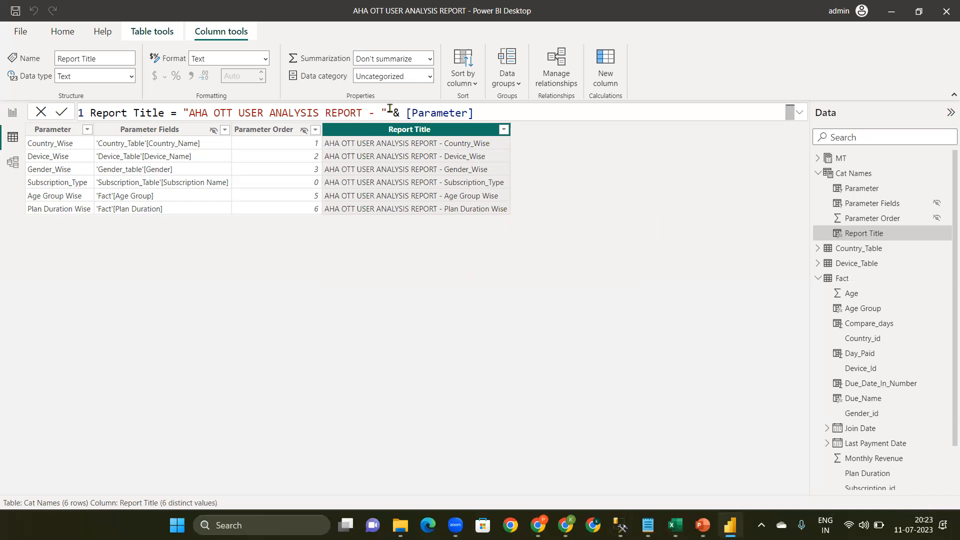
Wrap [Parameter] in the Report Title formula in a LEFT function, ready for its character-count argument
left_click(405, 113)
type("le")
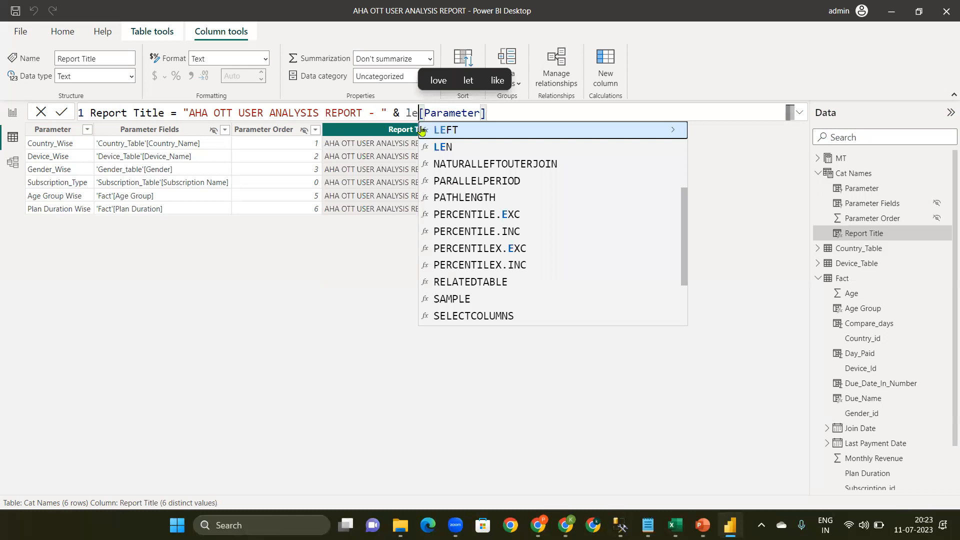
key("Tab")
left_click(555, 111)
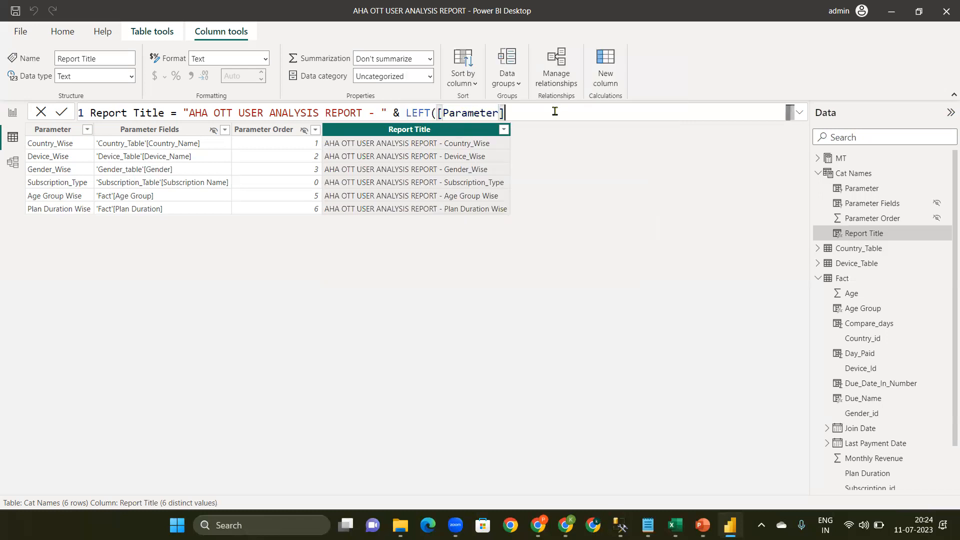
type(",")
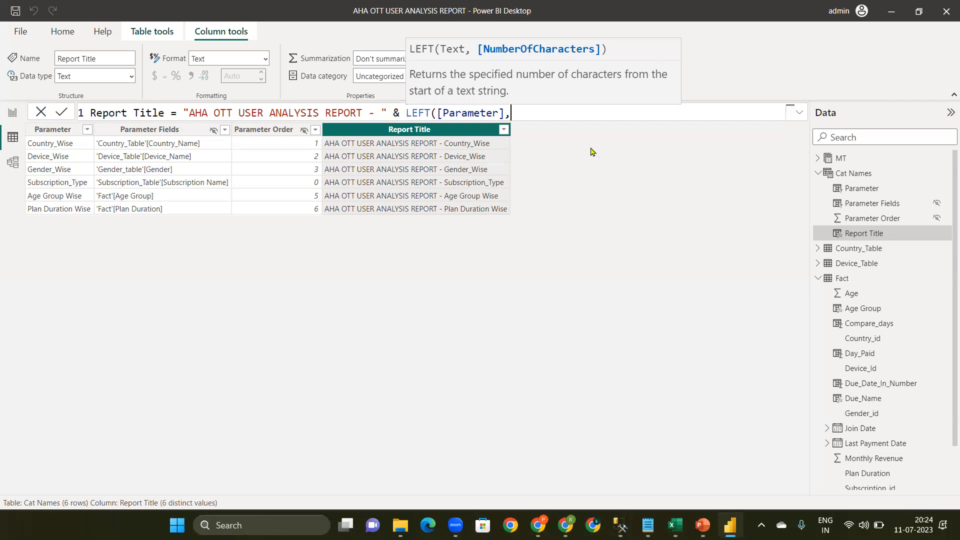
Set the LEFT function's character count to LEN([Parameter])-5 and commit the Report Title formula
type(";=")
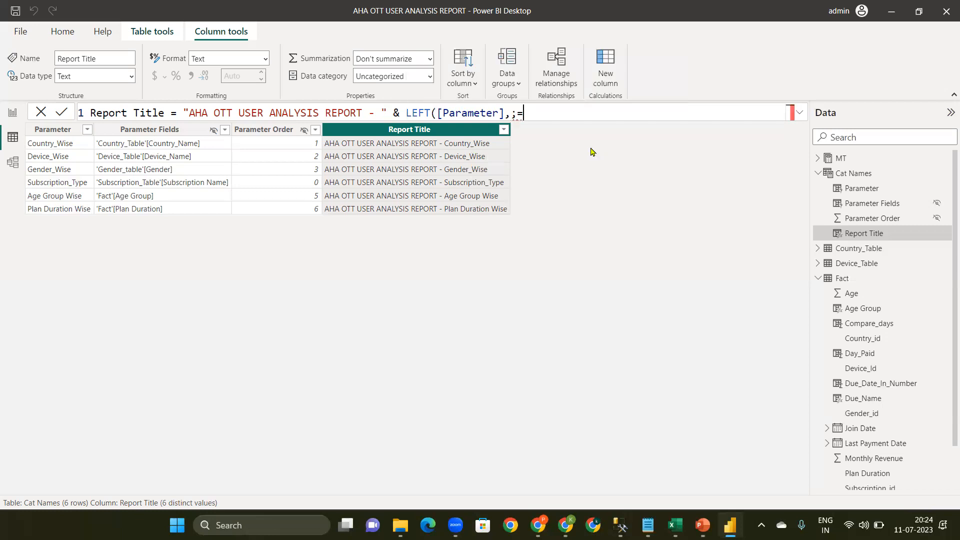
key("BackSpace")
key("BackSpace")
type("len")
key("Tab")
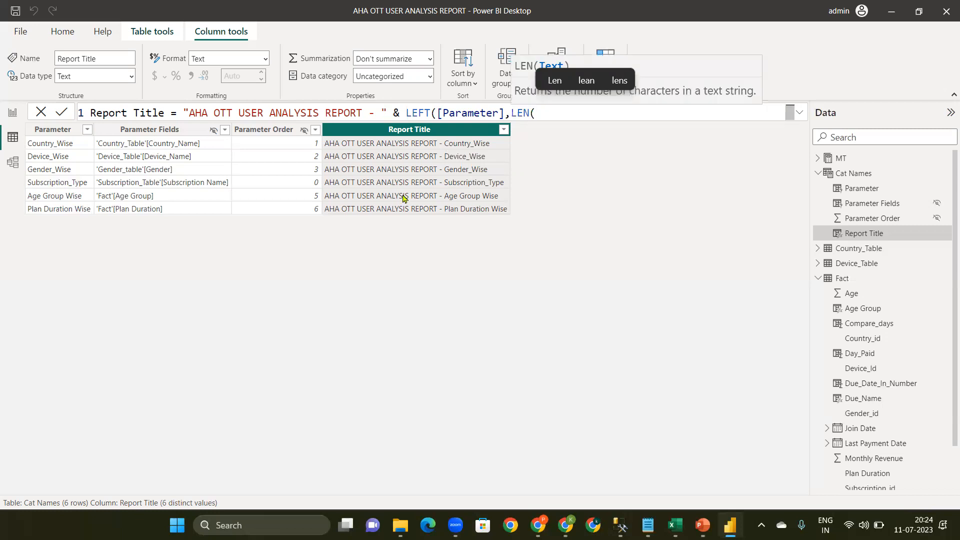
type("[")
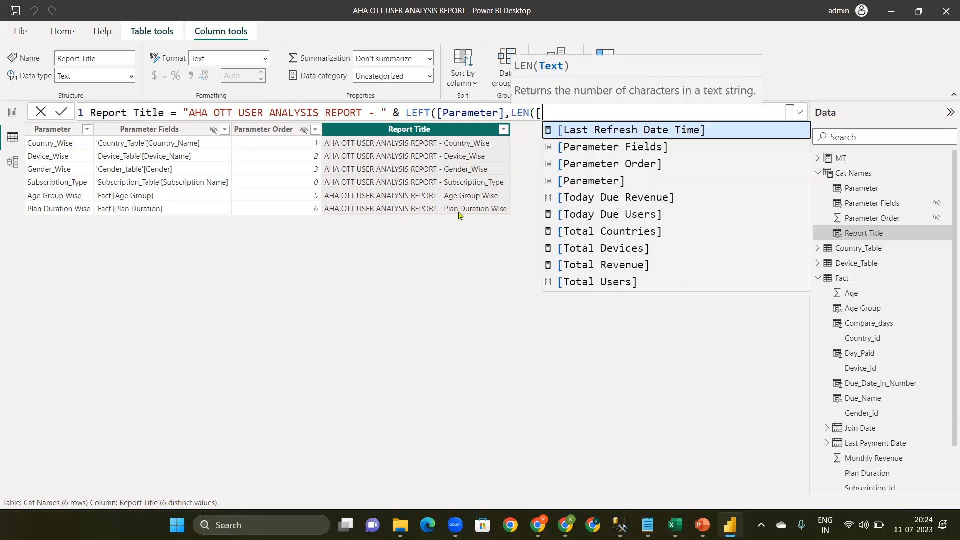
type("p")
key("Tab")
type(")")
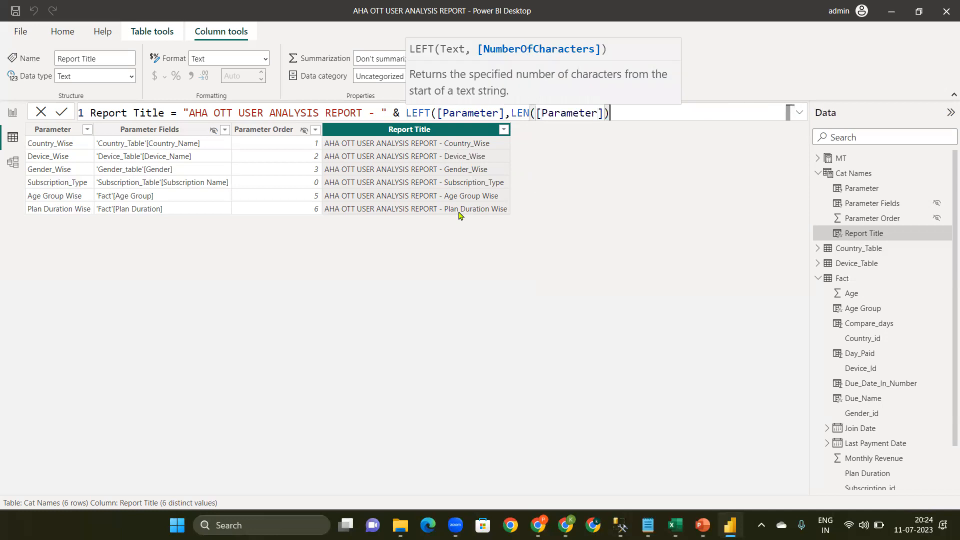
type("-5)")
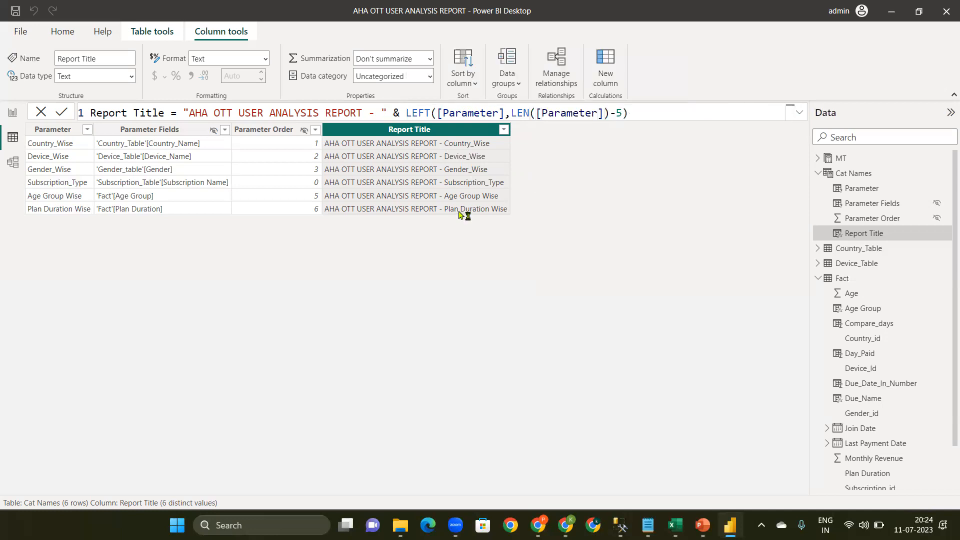
key("Return")
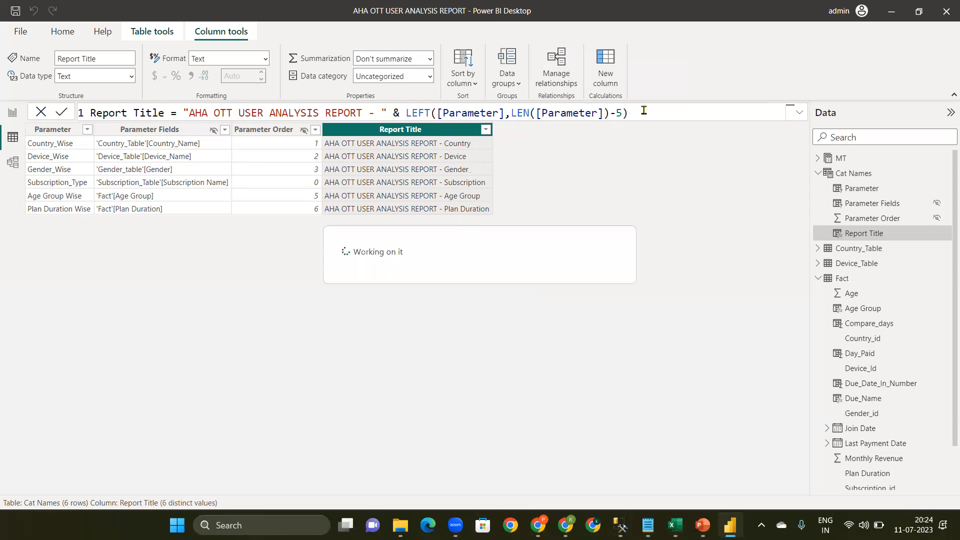
Replace the subtracted 5 in the Report Title formula with a SEARCH function
double_click(618, 112)
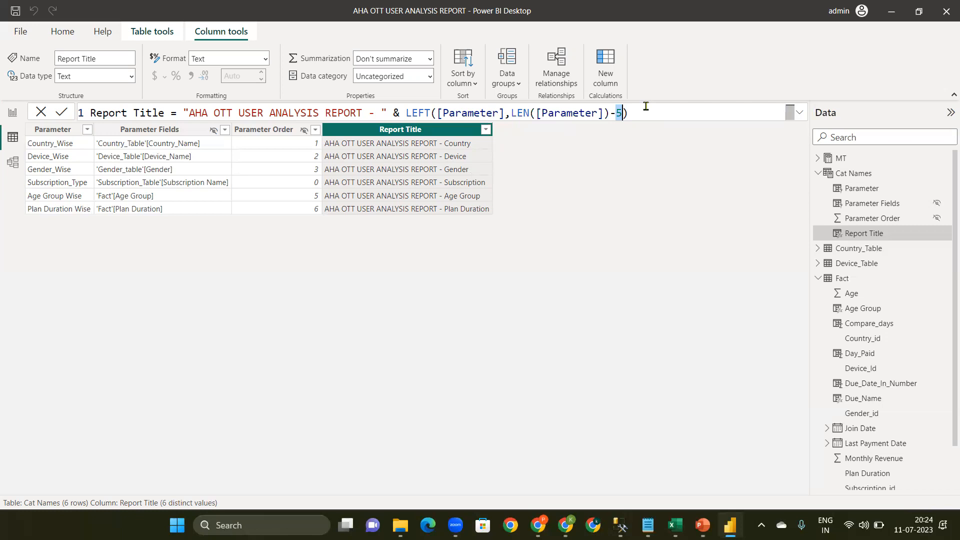
key("BackSpace")
key("BackSpace")
type("-")
type("s")
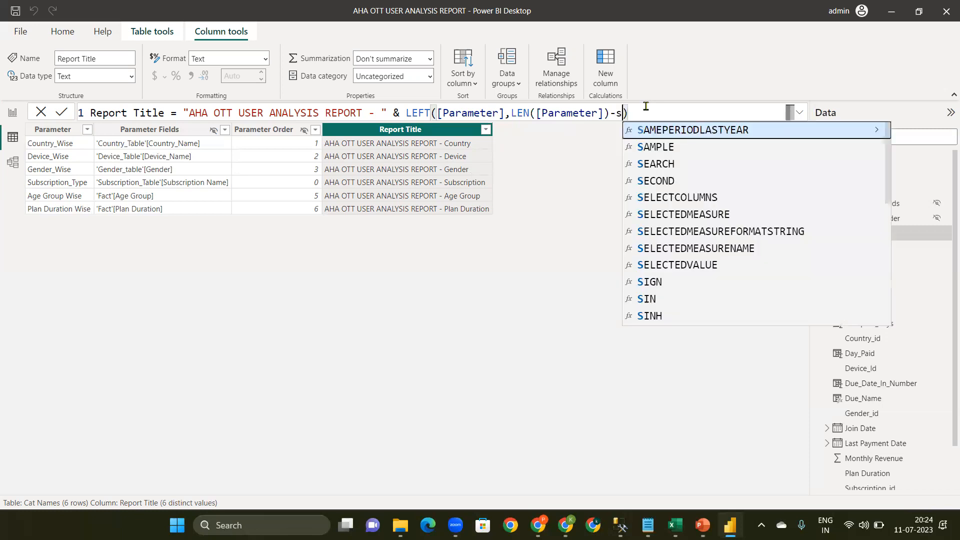
type("r")
key("BackSpace")
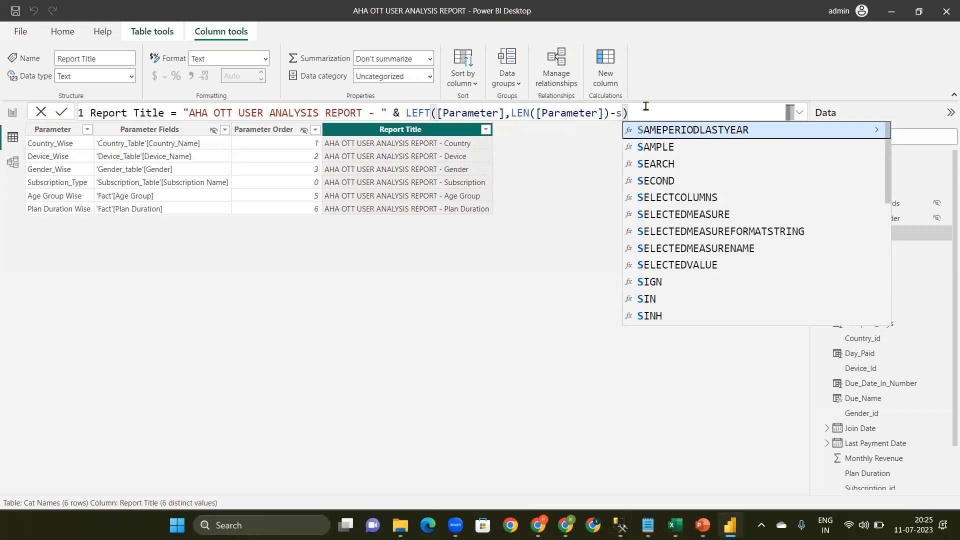
type("r")
key("BackSpace")
type("e")
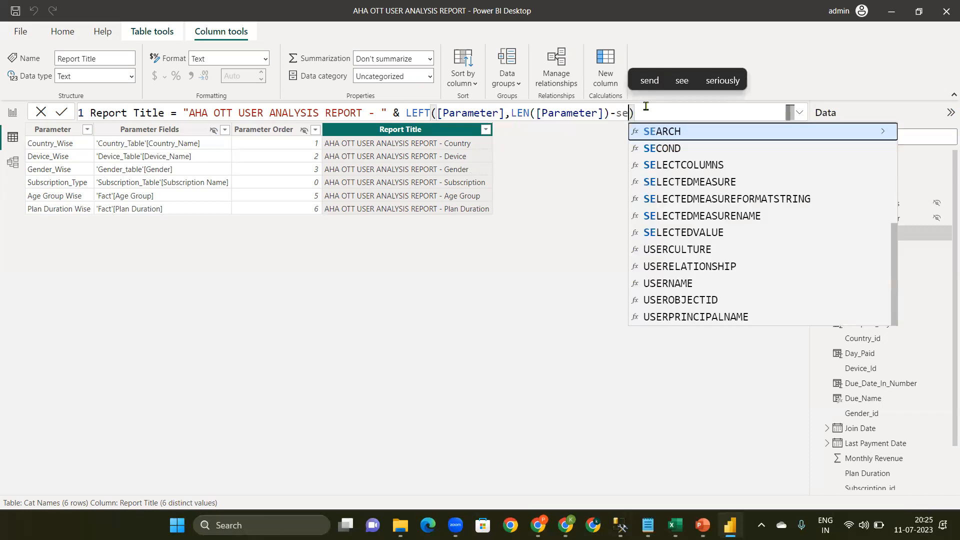
type("a")
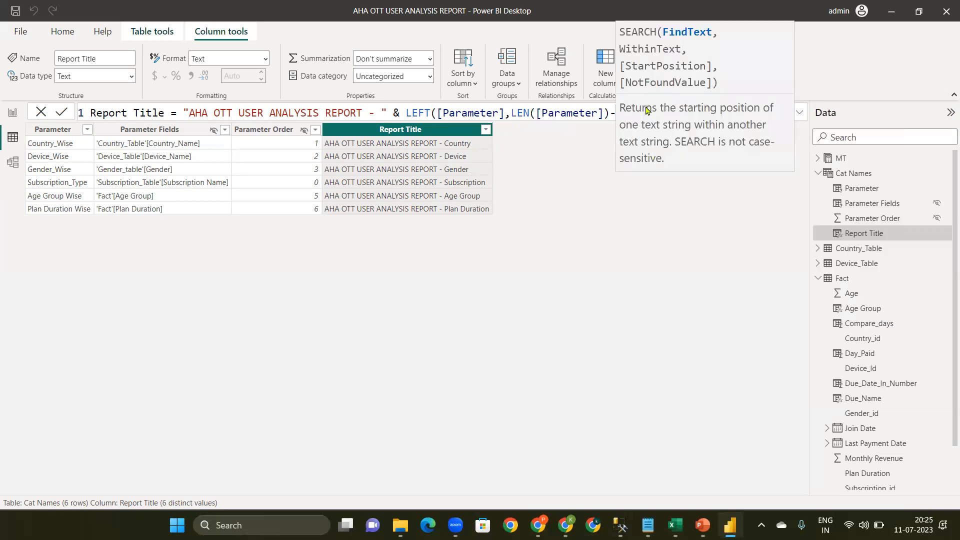
key("Tab")
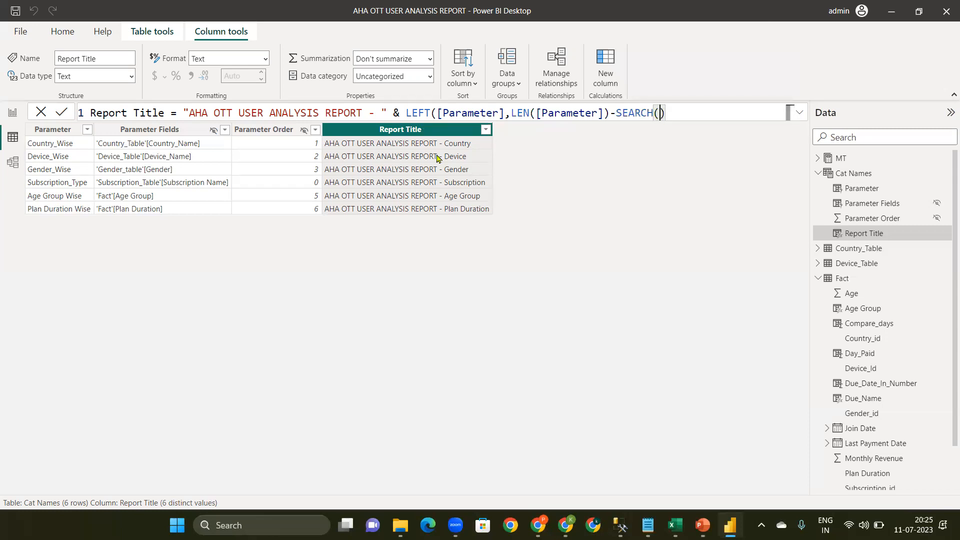
key("Delete")
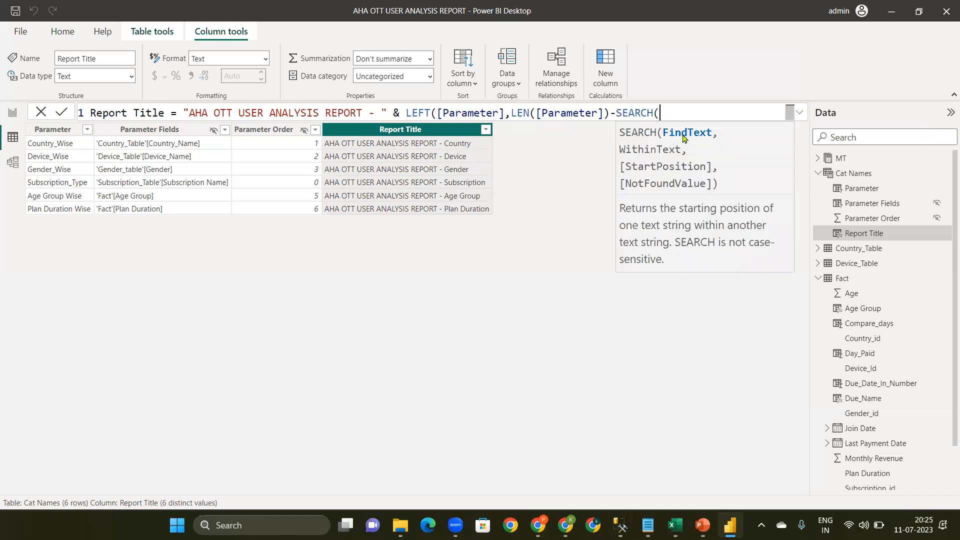
Complete the SEARCH function in the Report Title formula as SEARCH("Wise",[Parameter],1,0), close the LEFT function and commit
type("\"Wise")
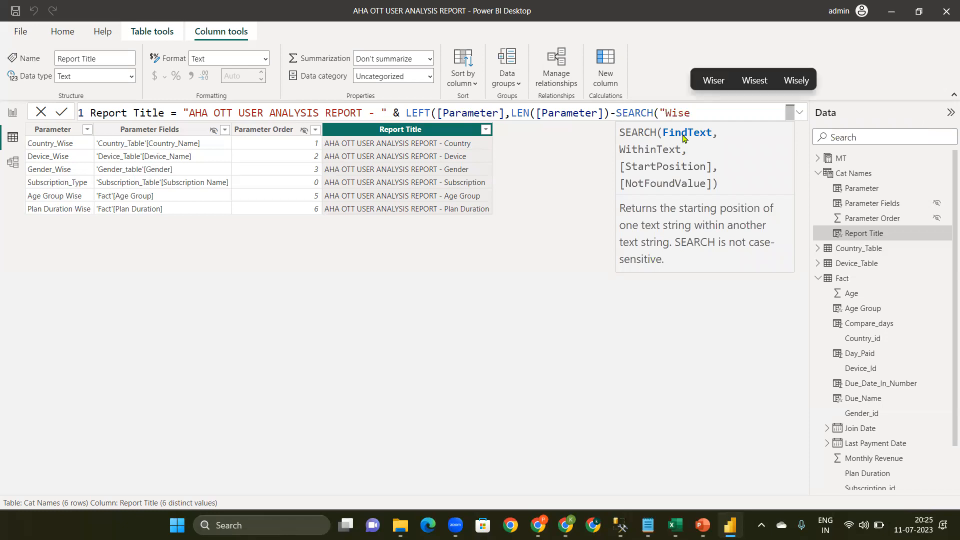
type("\"")
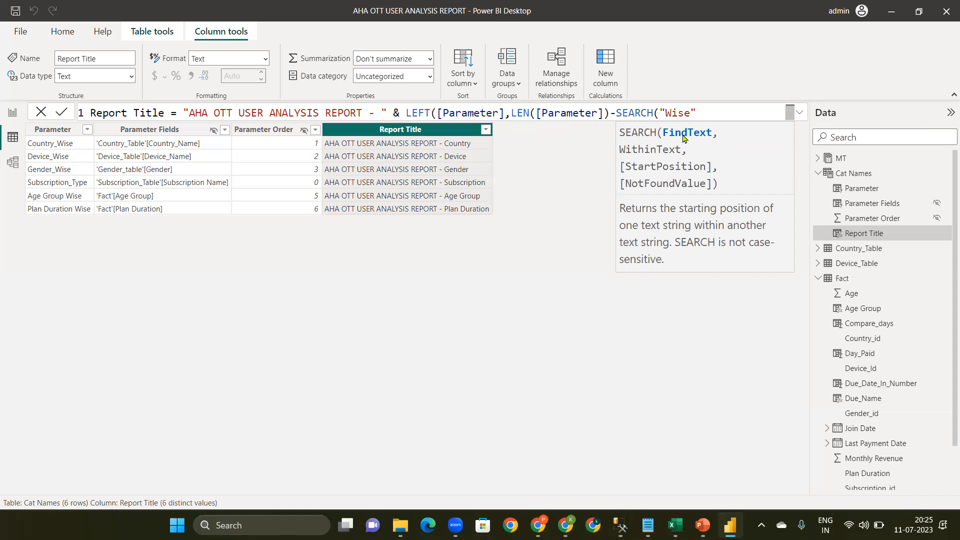
type(",[p")
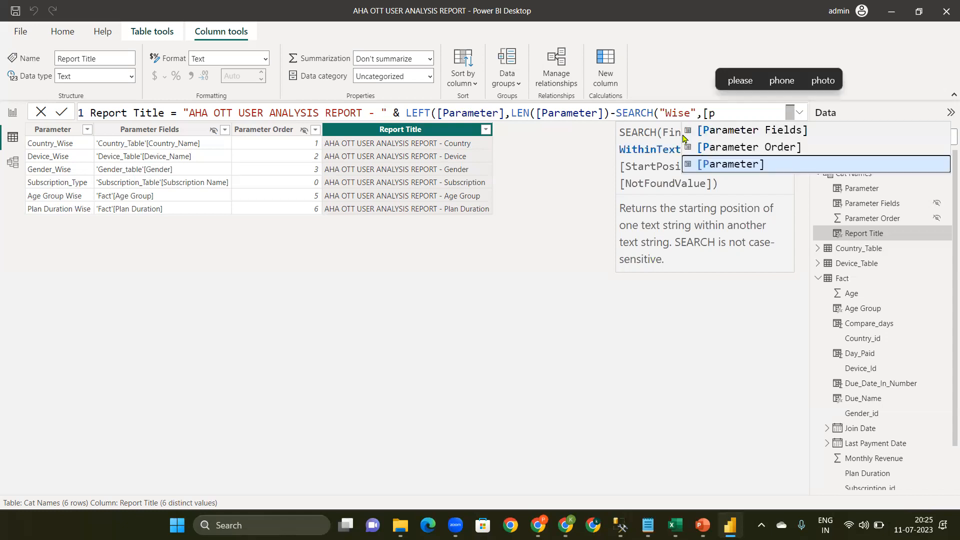
key("Tab")
type(",")
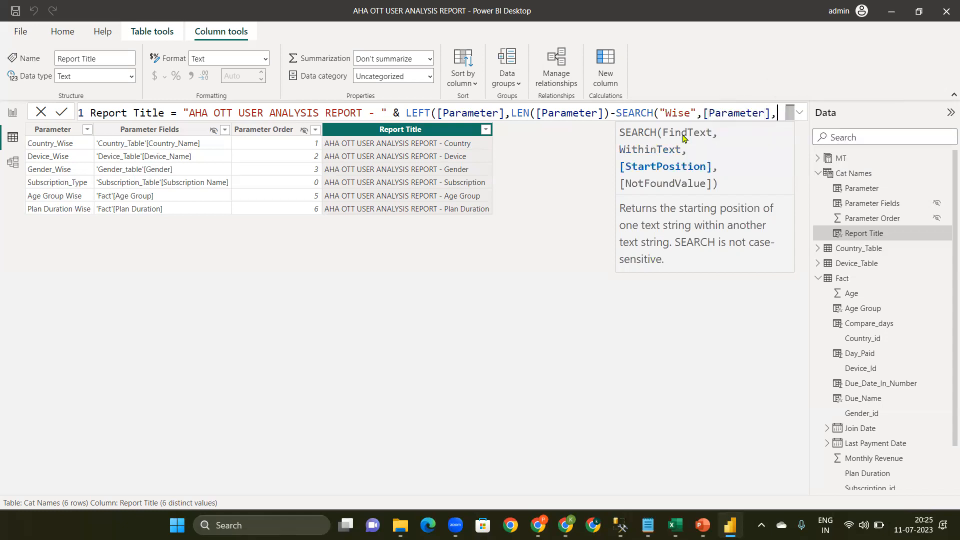
type("1,")
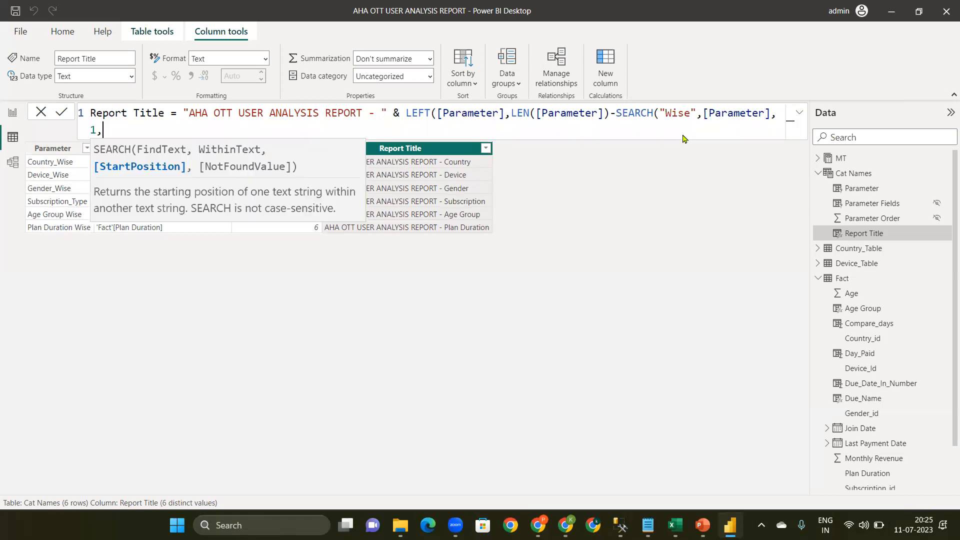
type("0")
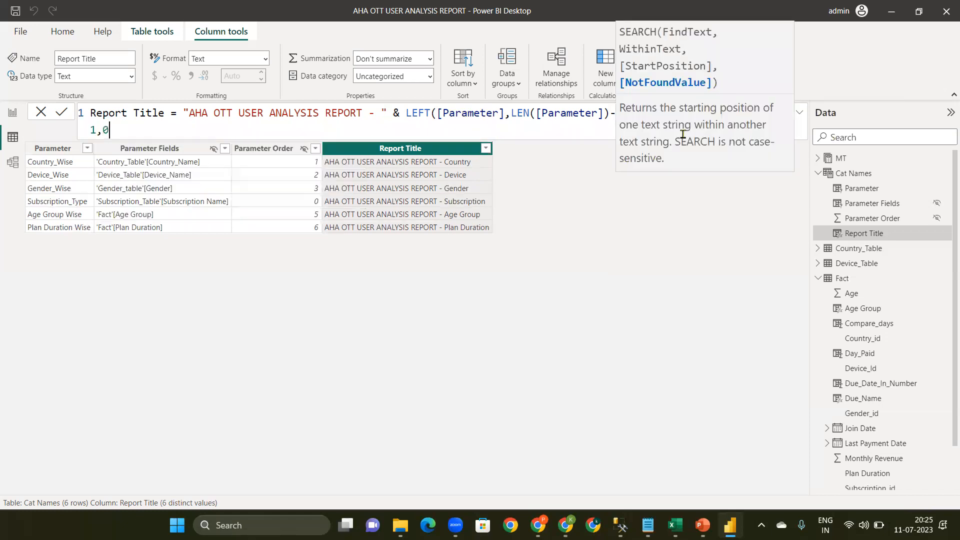
type("))")
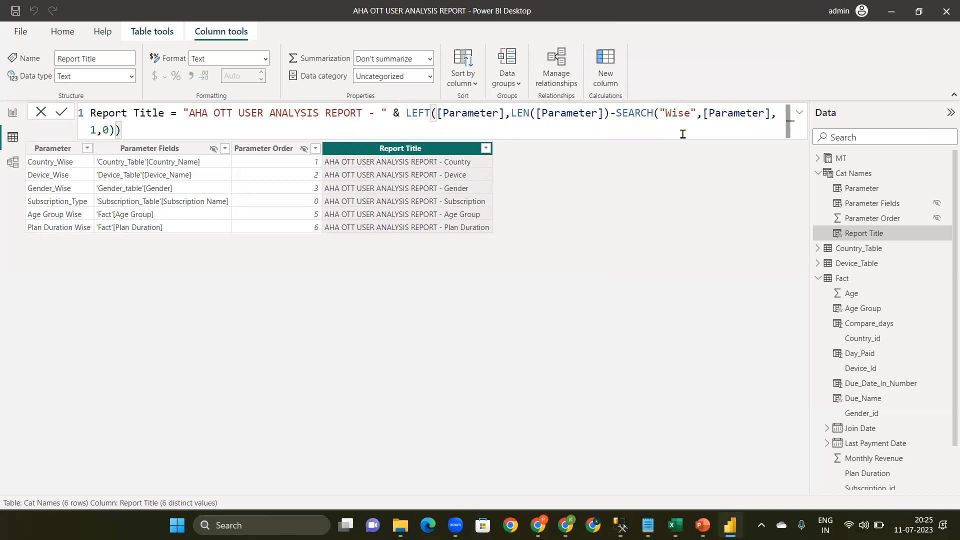
key("Return")
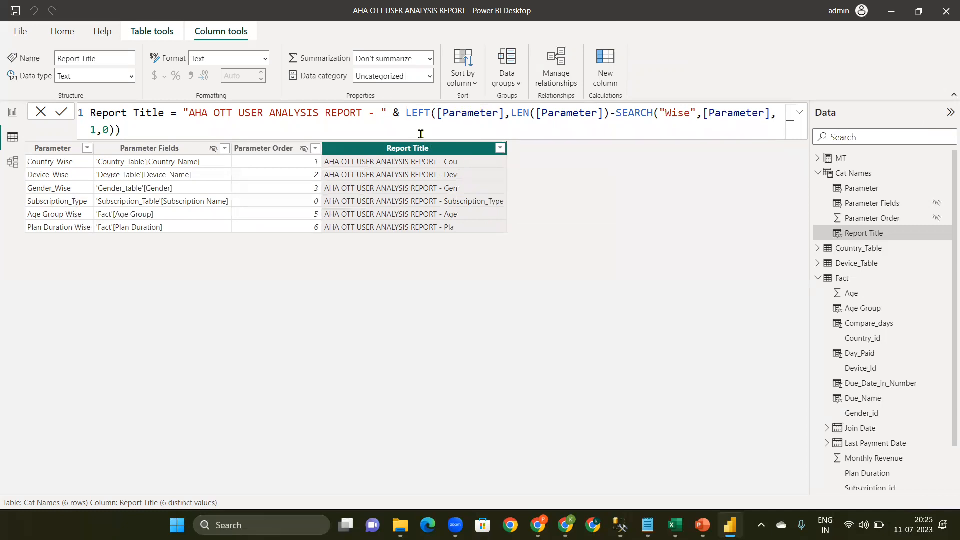
Remove LEN([Parameter])- from the Report Title formula so SEARCH alone sets the LEFT function's character count
left_click(616, 113)
left_click(513, 113, "shift")
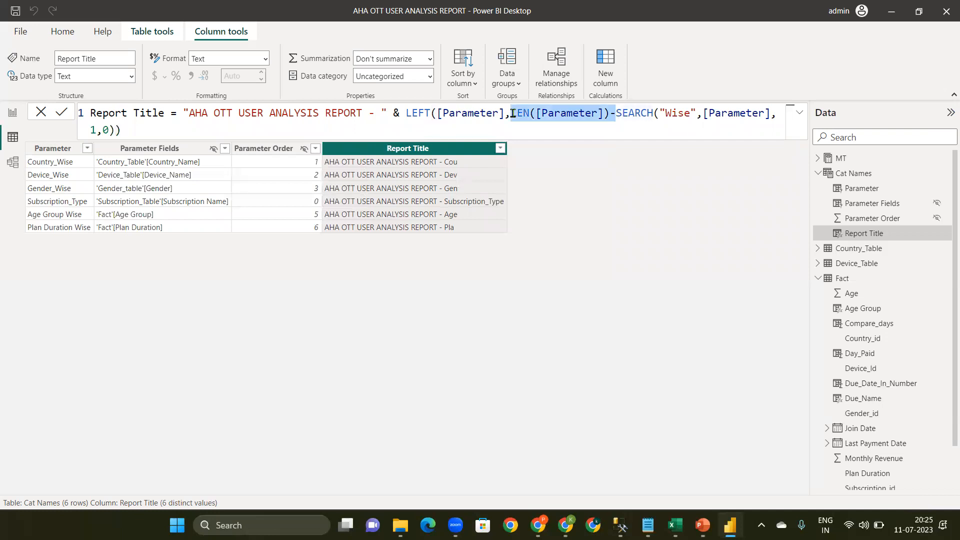
key("Delete")
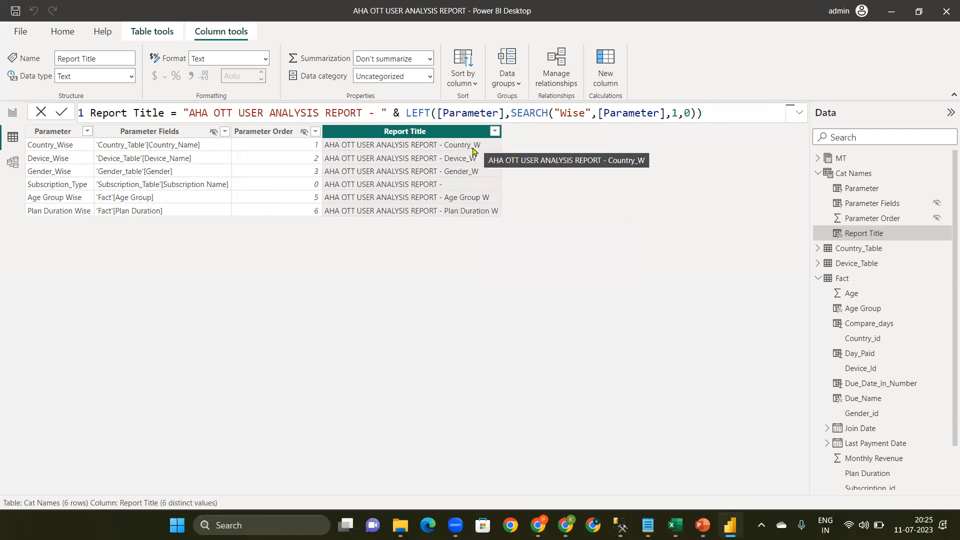
Subtract 2 from the SEARCH result inside the LEFT function and commit the Report Title formula
left_click(666, 114)
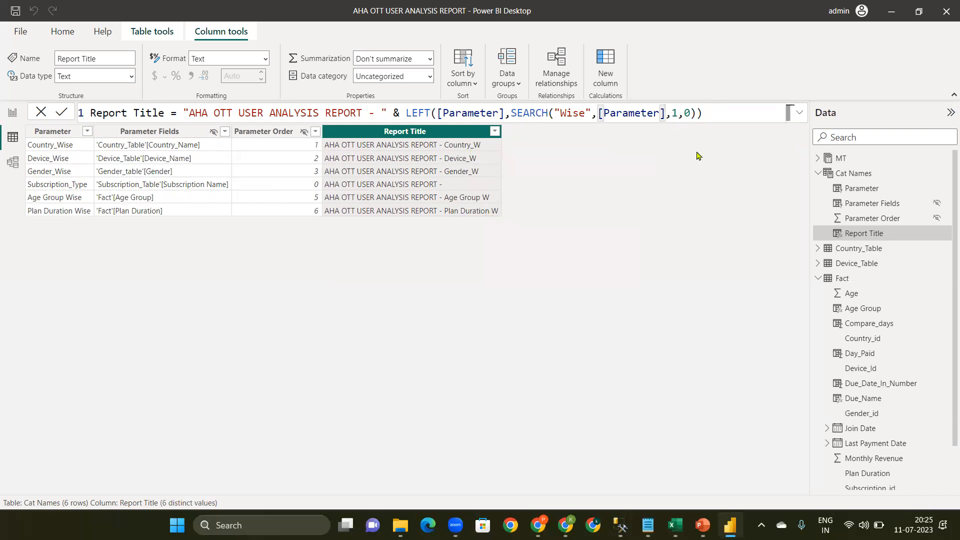
left_click(697, 114)
type("-2")
key("Return")
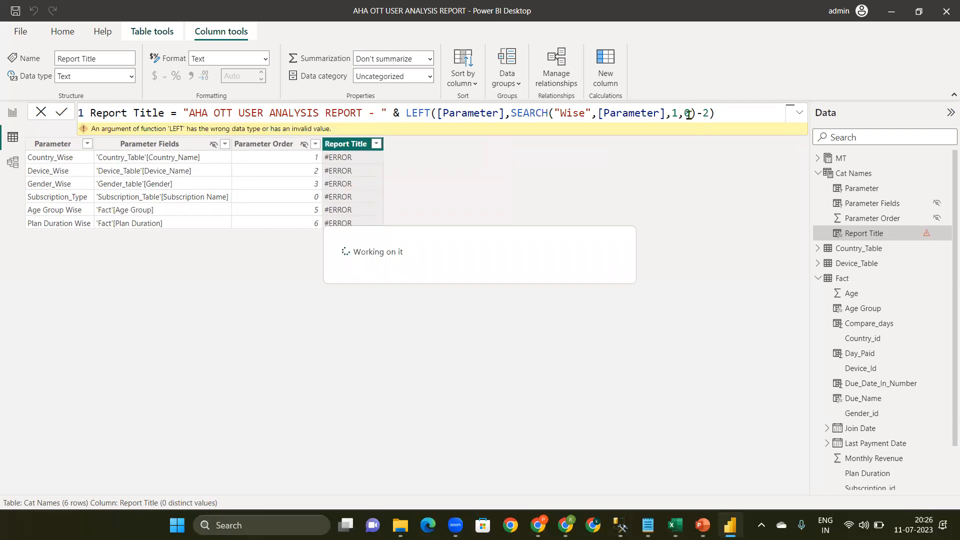
Undo the Report Title formula back to its LEN([Parameter])-SEARCH version and delete the SEARCH function's arguments
left_click(511, 114)
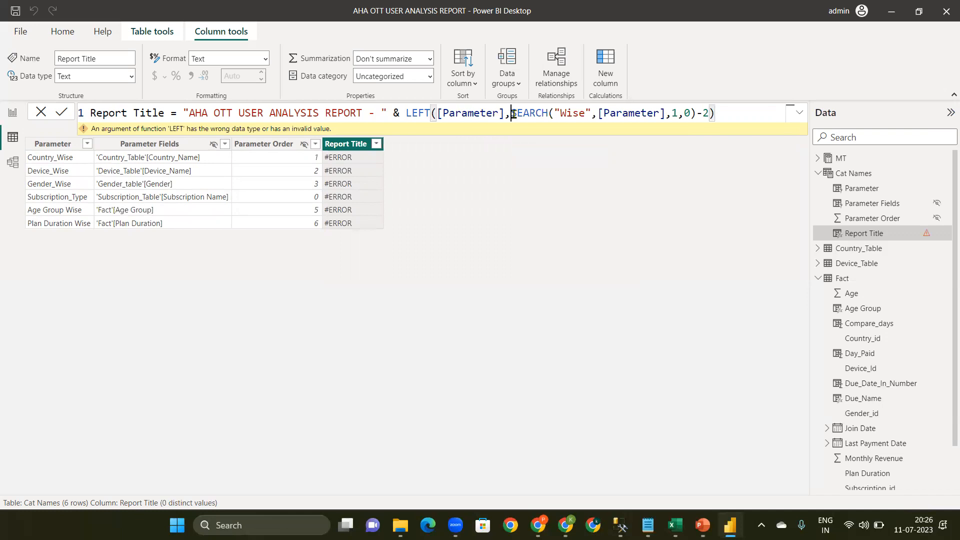
left_click(697, 114)
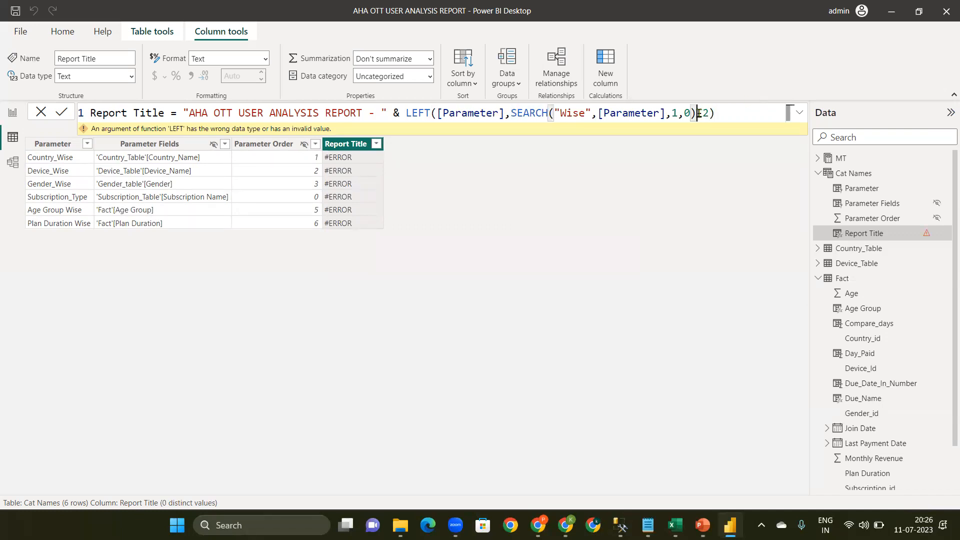
left_click(723, 111)
key("Left")
key("BackSpace")
key("BackSpace")
key("ctrl+z")
key("ctrl+z")
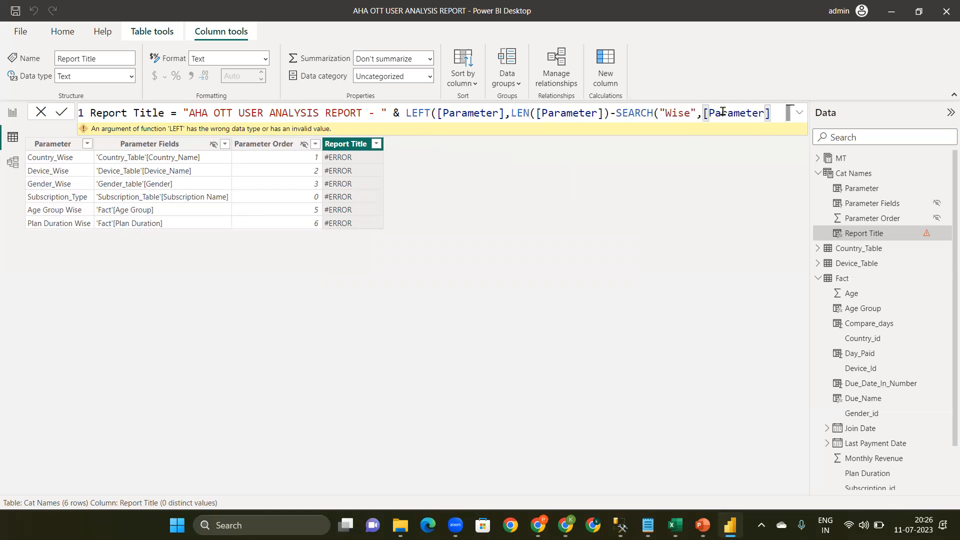
key("BackSpace")
key("BackSpace")
key("BackSpace")
key("BackSpace")
key("BackSpace")
key("BackSpace")
key("BackSpace")
key("BackSpace")
key("BackSpace")
key("BackSpace")
type("p")
key("BackSpace")
key("BackSpace")
key("BackSpace")
key("BackSpace")
key("BackSpace")
key("BackSpace")
key("BackSpace")
key("BackSpace")
key("BackSpace")
key("BackSpace")
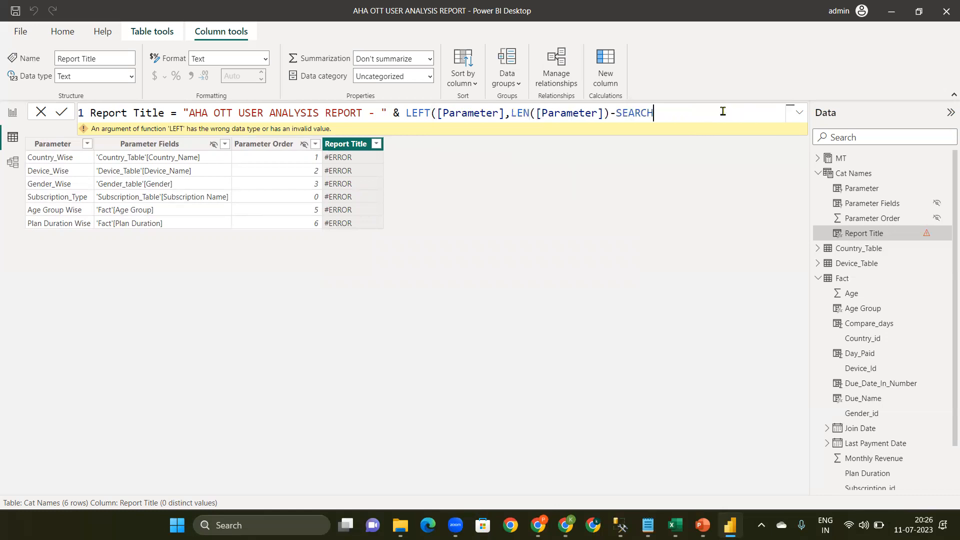
Re-enter the SEARCH arguments as "Wise",[Parameter],1 without a not-found value, close the LEFT function and commit
type("(")
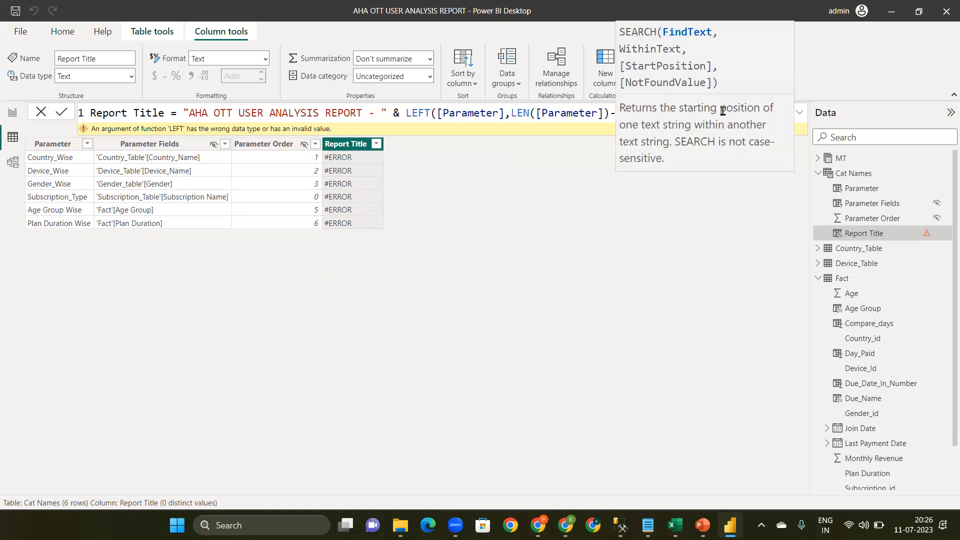
key("Escape")
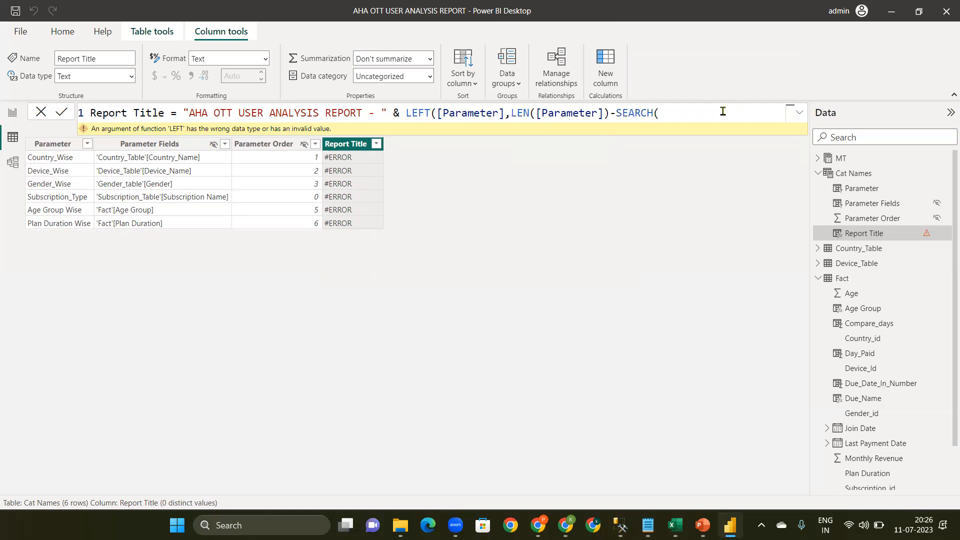
key("BackSpace")
type("(\"Wise\",[p")
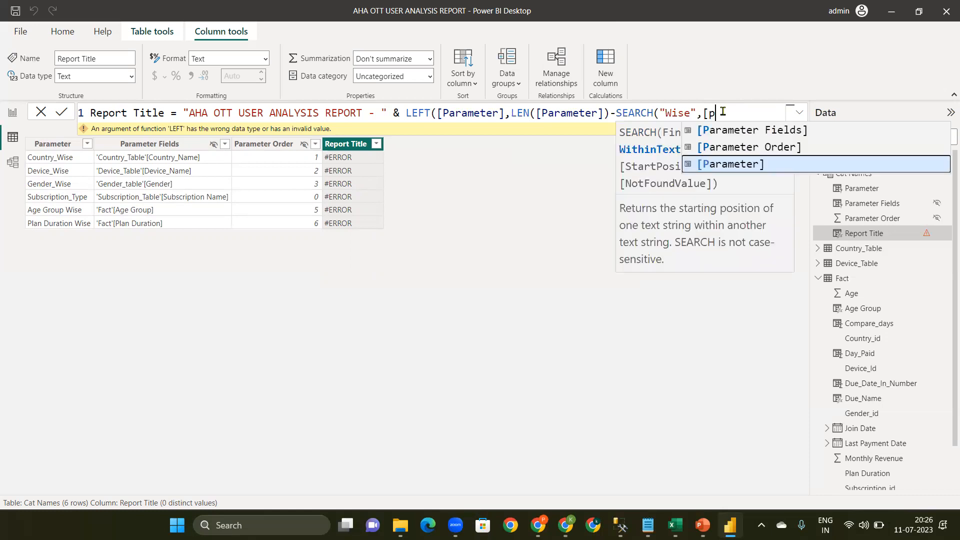
key("Tab")
type(",")
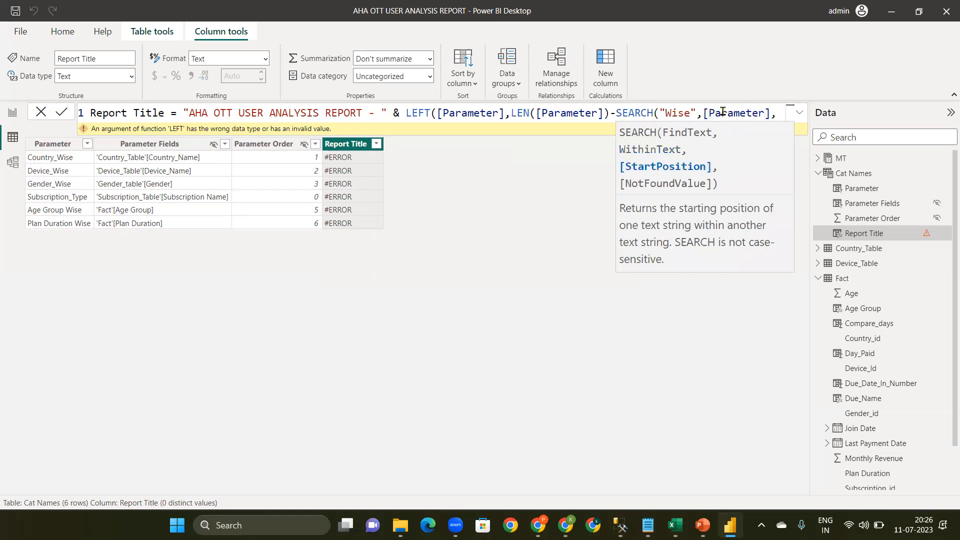
type("1)")
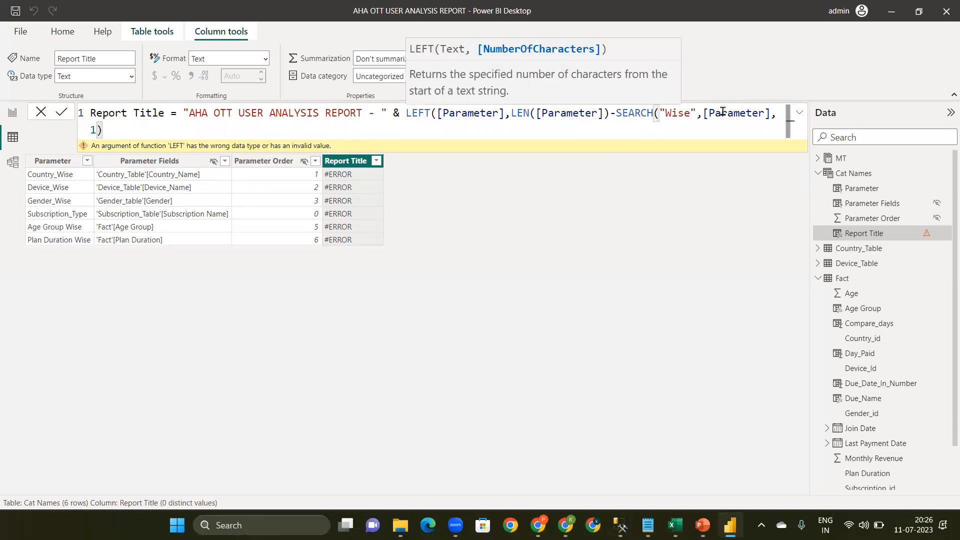
type(")")
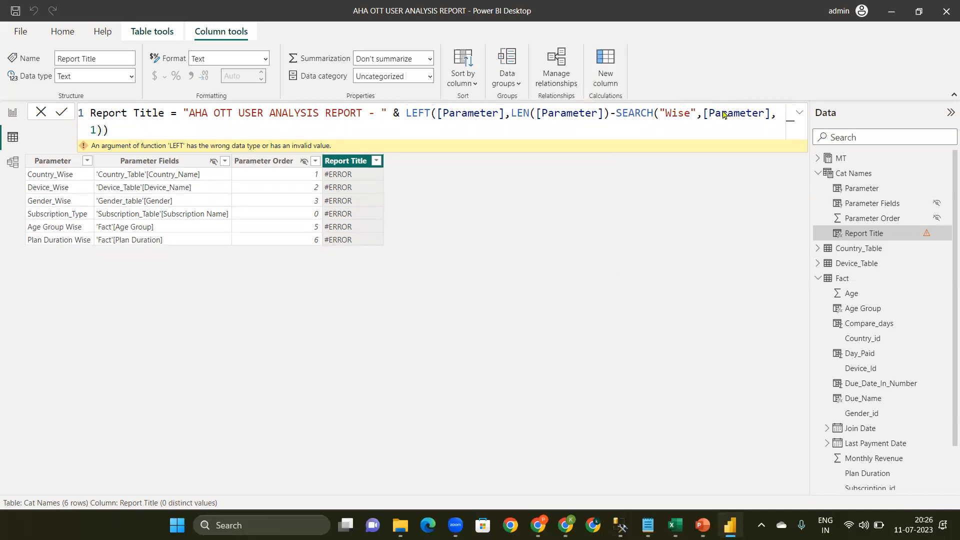
key("Return")
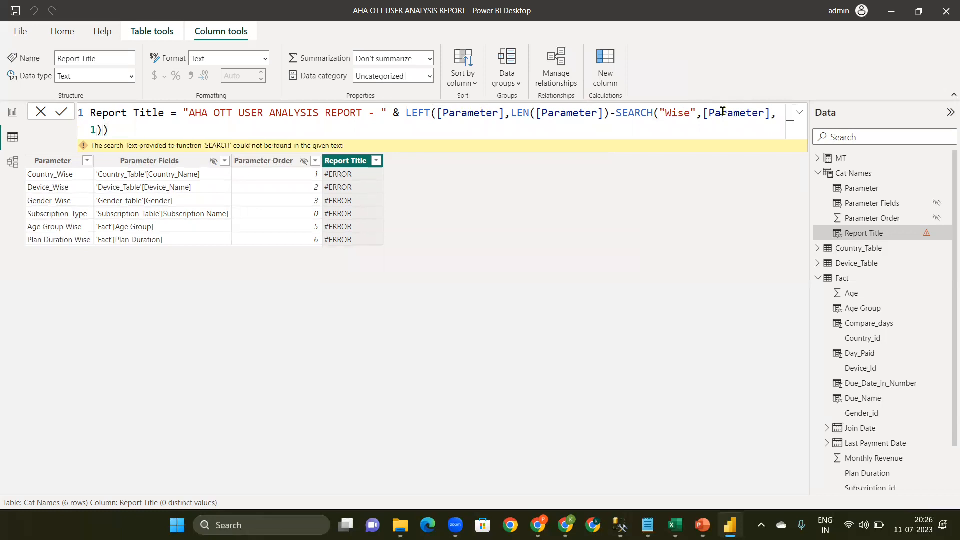
Delete LEN([Parameter])- from in front of SEARCH("Wise",[Parameter],1) in the Report Title formula
left_click(615, 113)
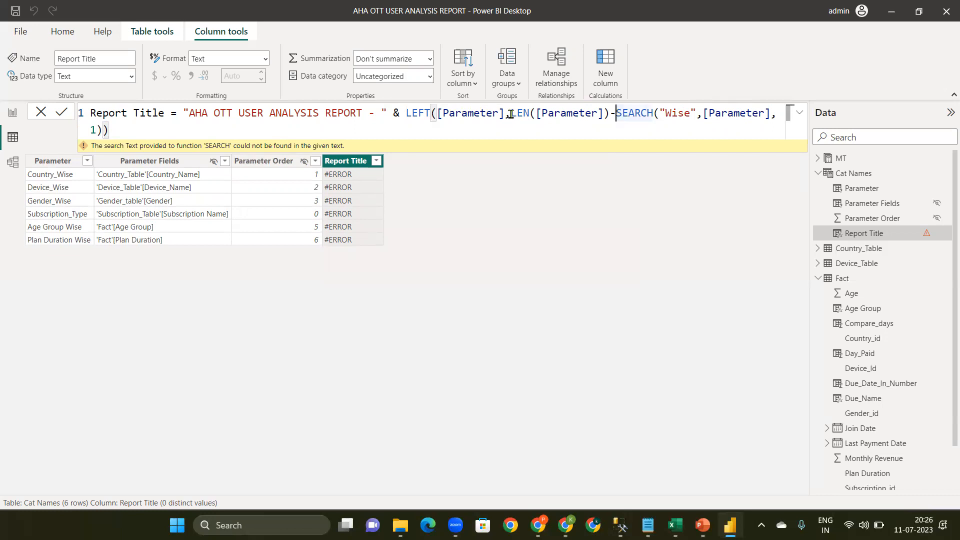
left_click(510, 113, "shift")
key("BackSpace")
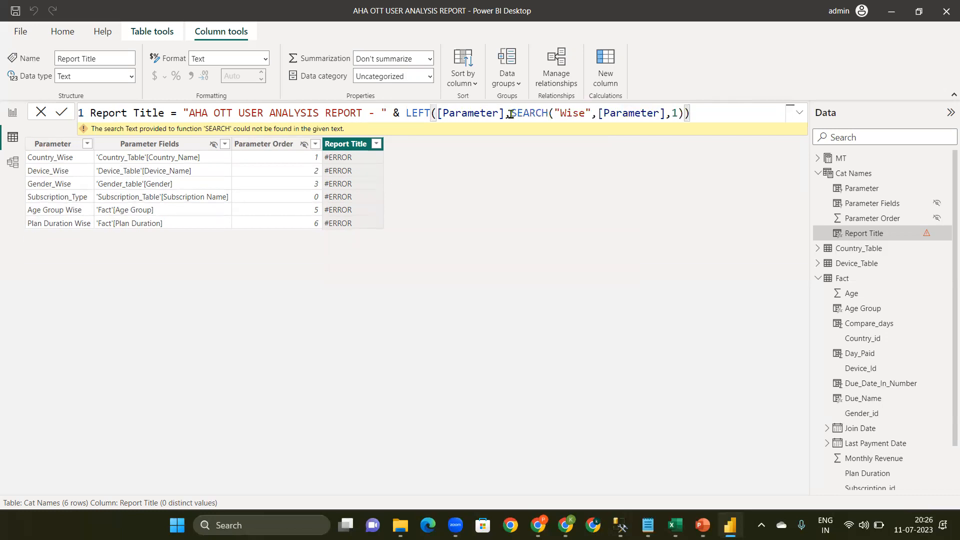
Add 0 as the SEARCH function's not-found value and commit the Report Title formula
double_click(546, 113)
left_click(567, 113)
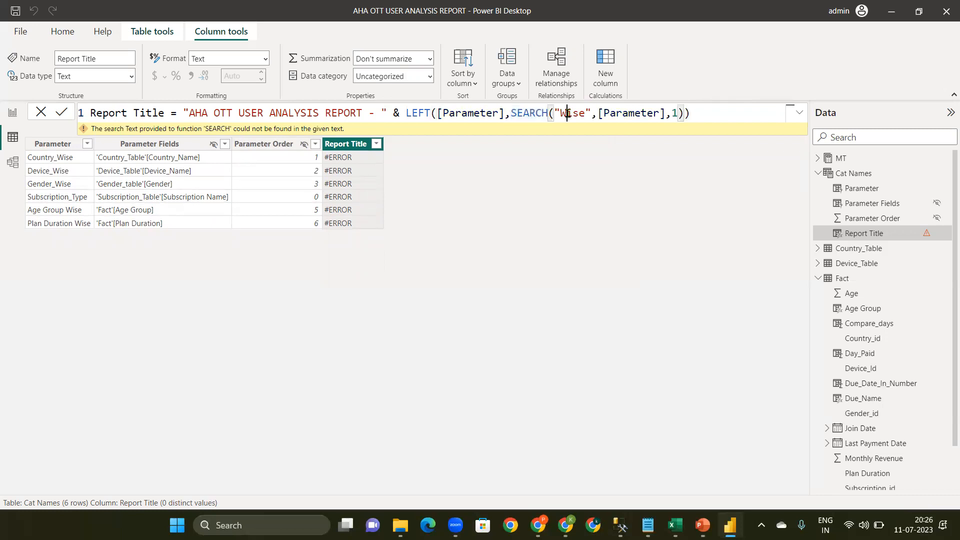
double_click(568, 113)
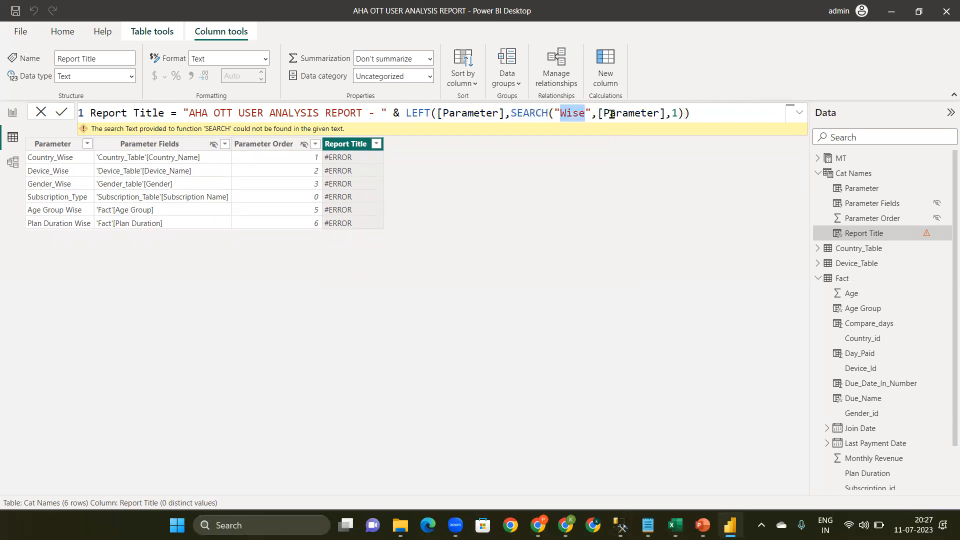
double_click(612, 114)
left_click(678, 113)
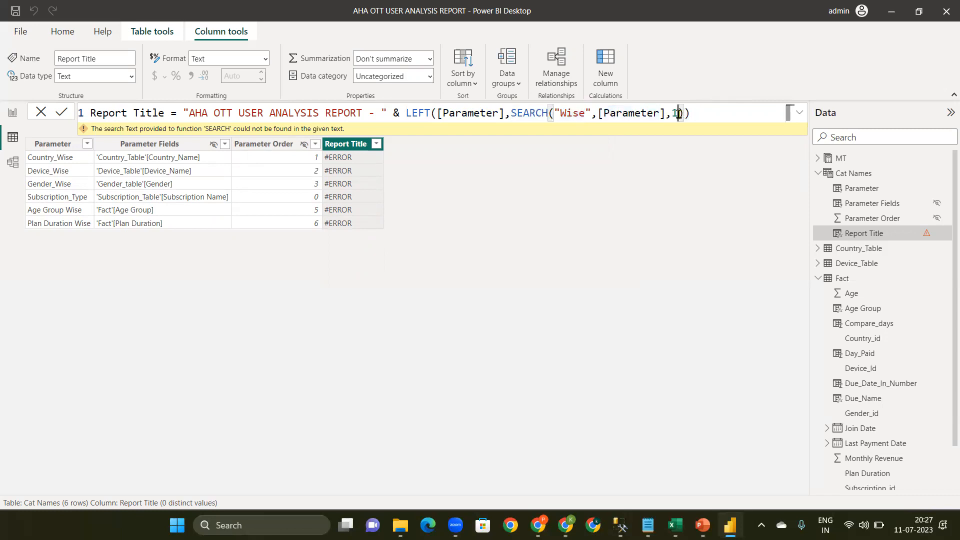
type(",")
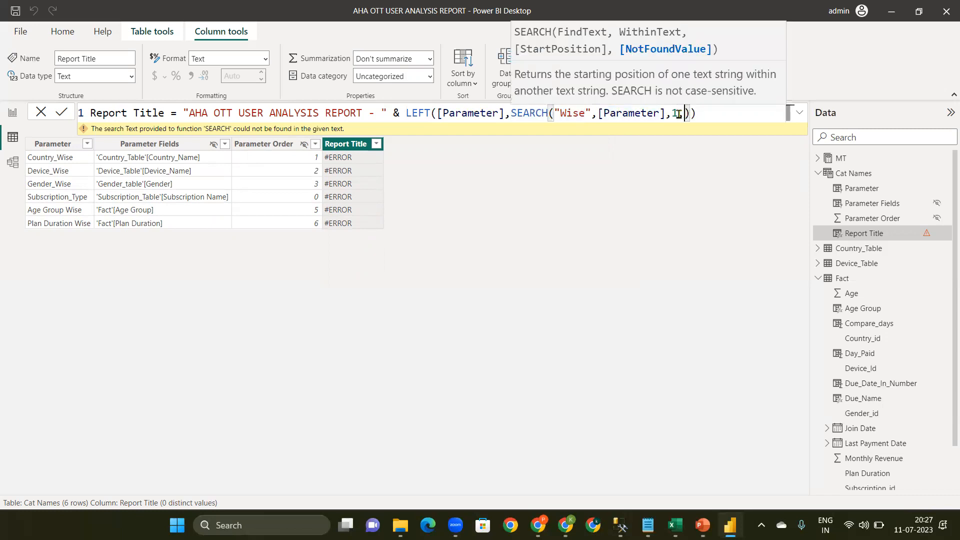
type("0")
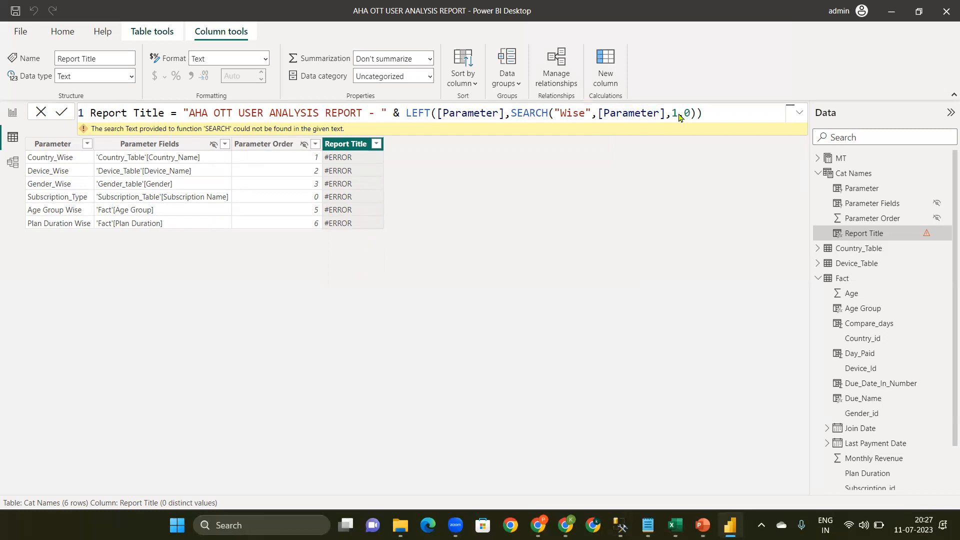
key("Return")
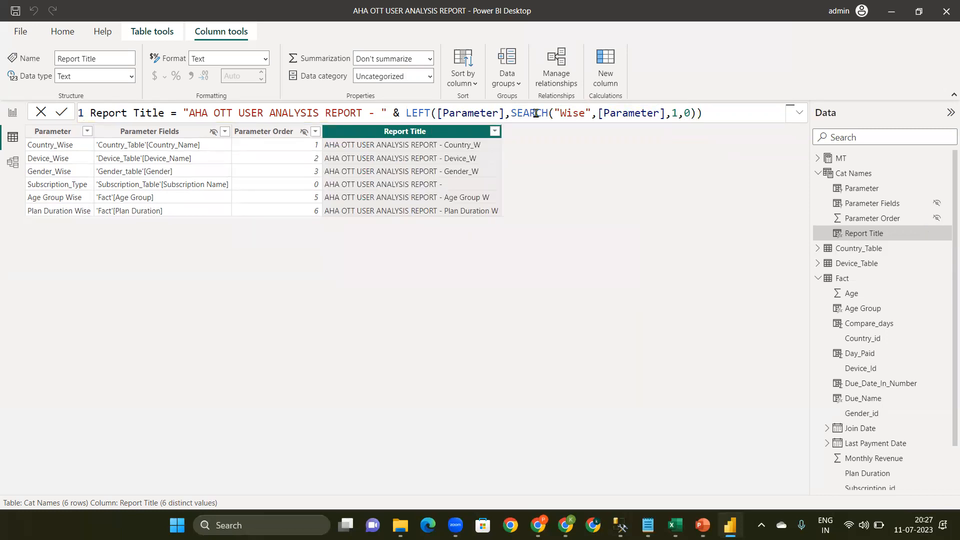
Try the Report Title formula with LEFT's character count set to SEARCH("Wise",[Parameter],1,0)-2
left_click(698, 114)
type("-2")
key("Return")
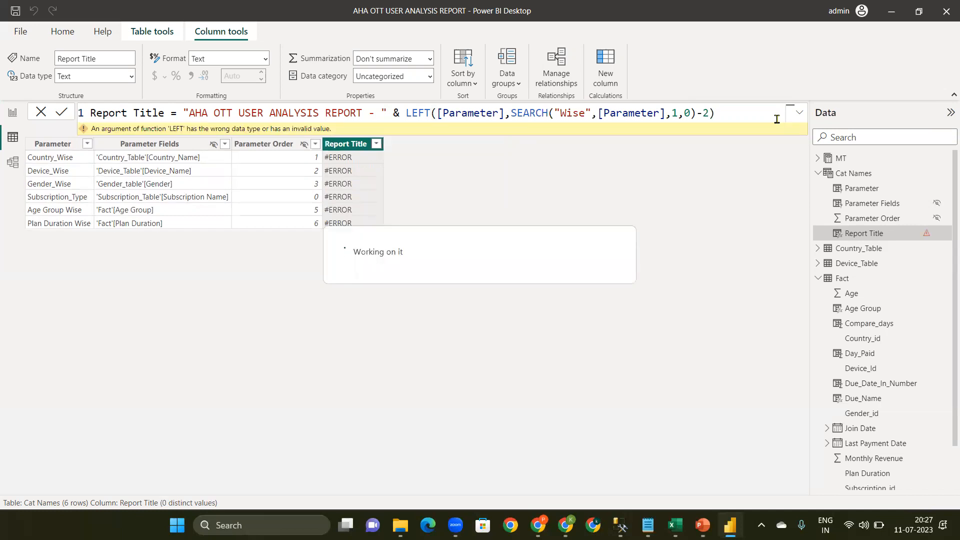
Replace the whole SEARCH expression in the LEFT function with a fixed count of 5 and commit the Report Title formula
left_click(734, 110)
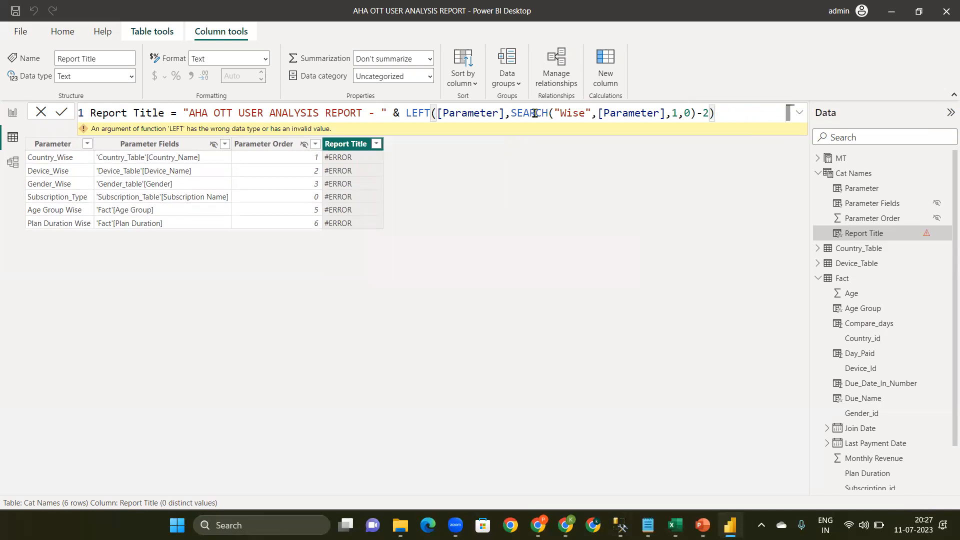
left_click(514, 112, "shift")
key("BackSpace")
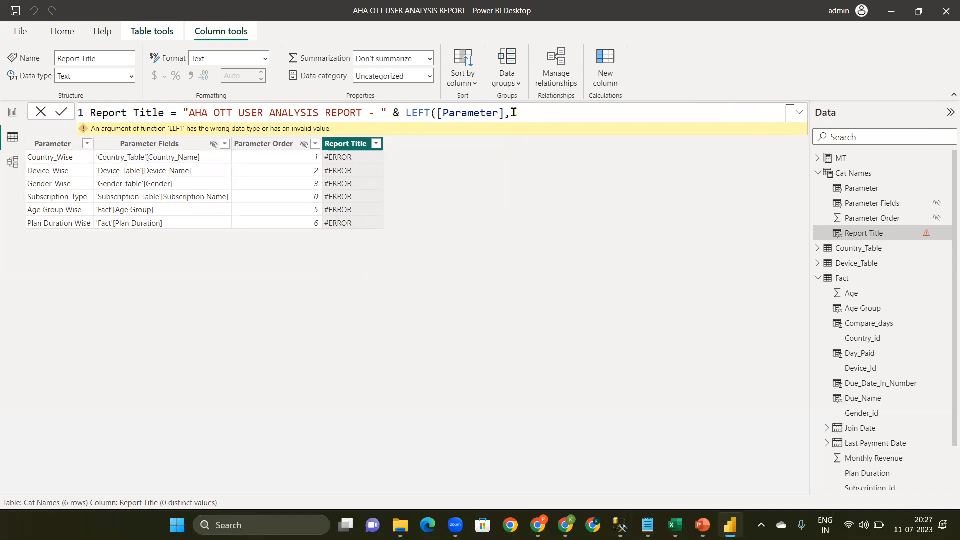
type("5)")
key("Return")
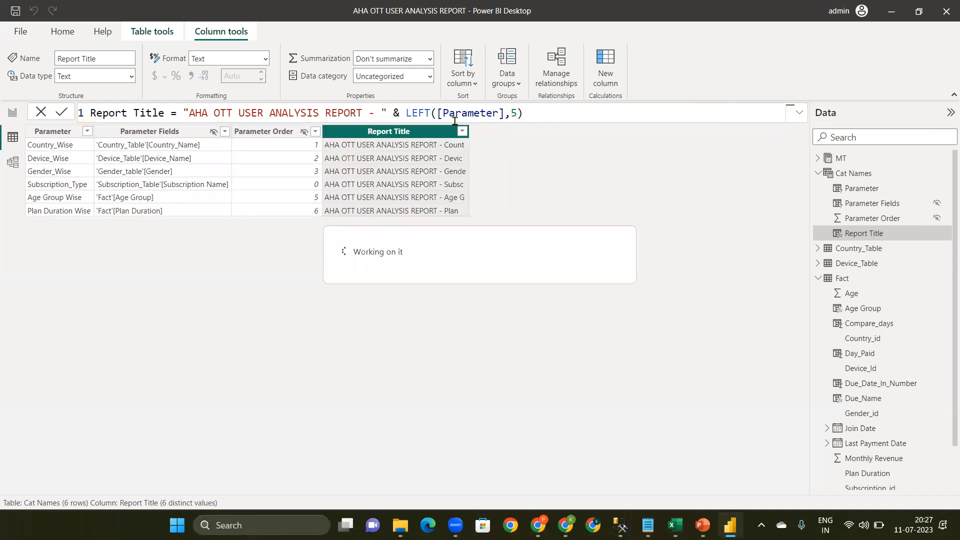
double_click(419, 111)
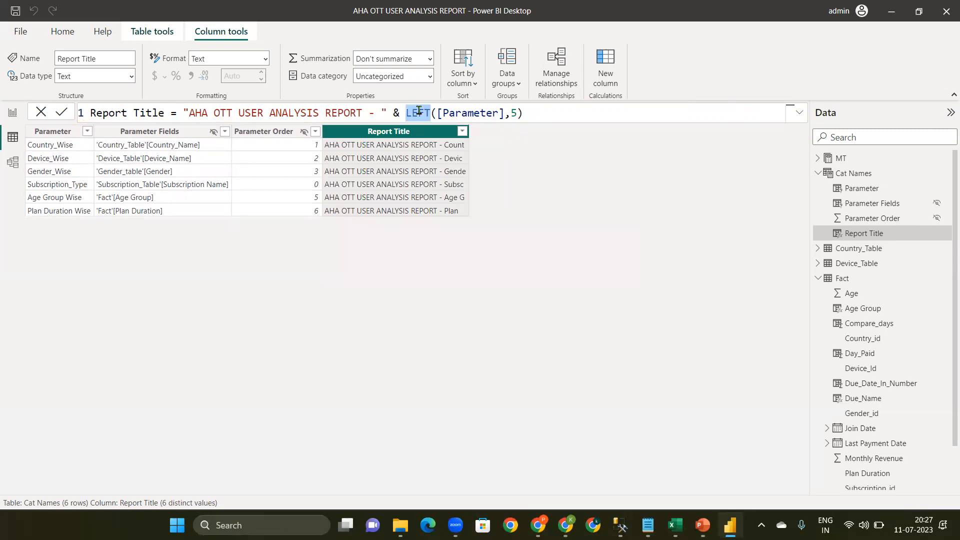
type("righ")
key("Tab")
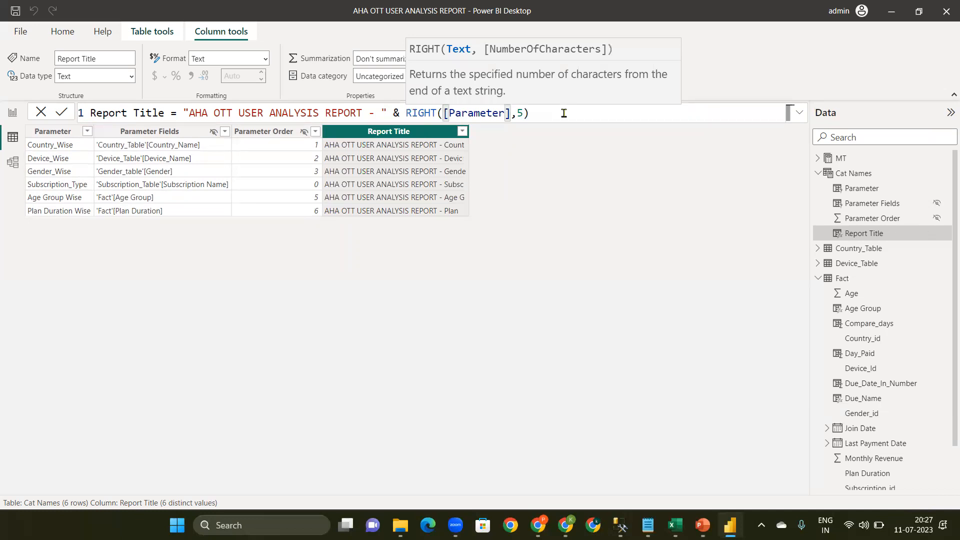
key("ctrl+z")
key("ctrl+z")
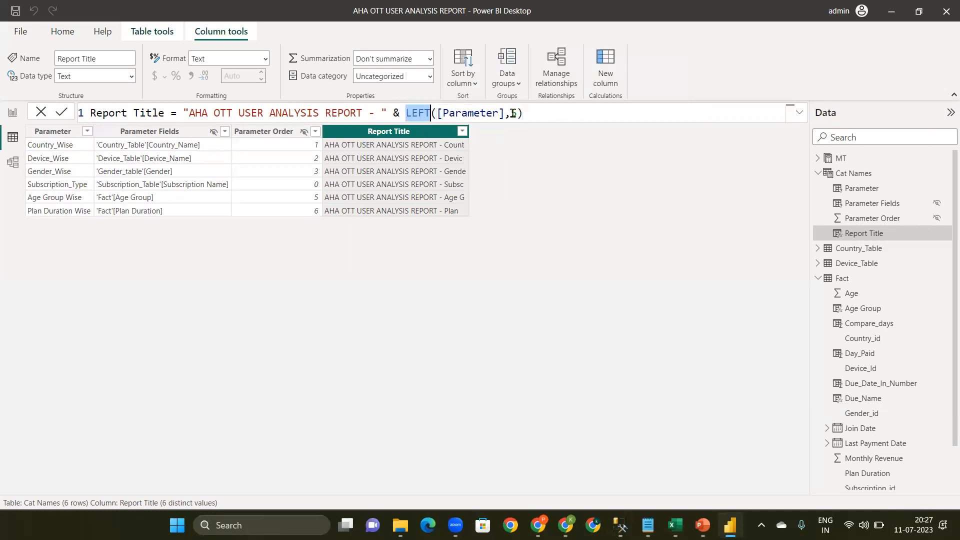
Change LEFT's character count in the Report Title formula to LEN([Parameter])-5 and commit it
left_click(512, 113)
type("LEN(")
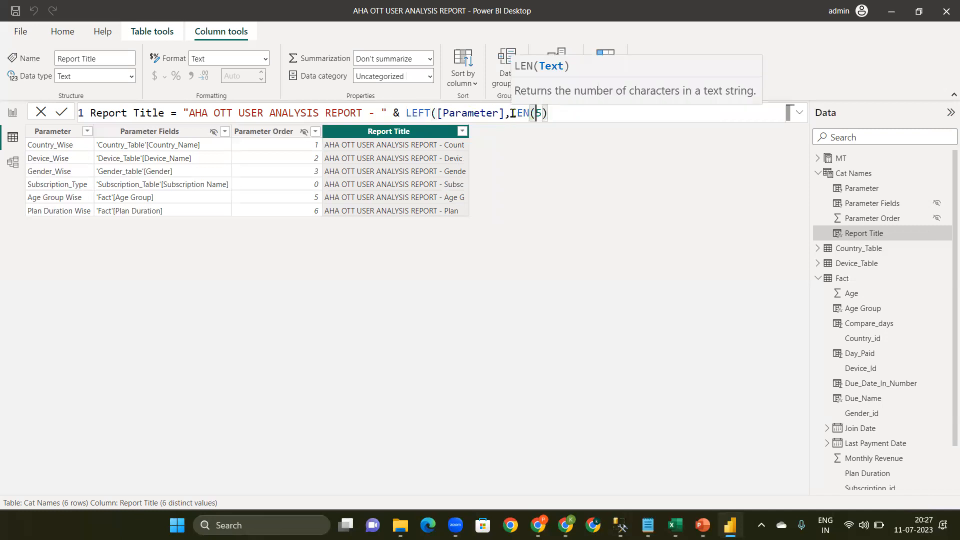
type("[Parameter]")
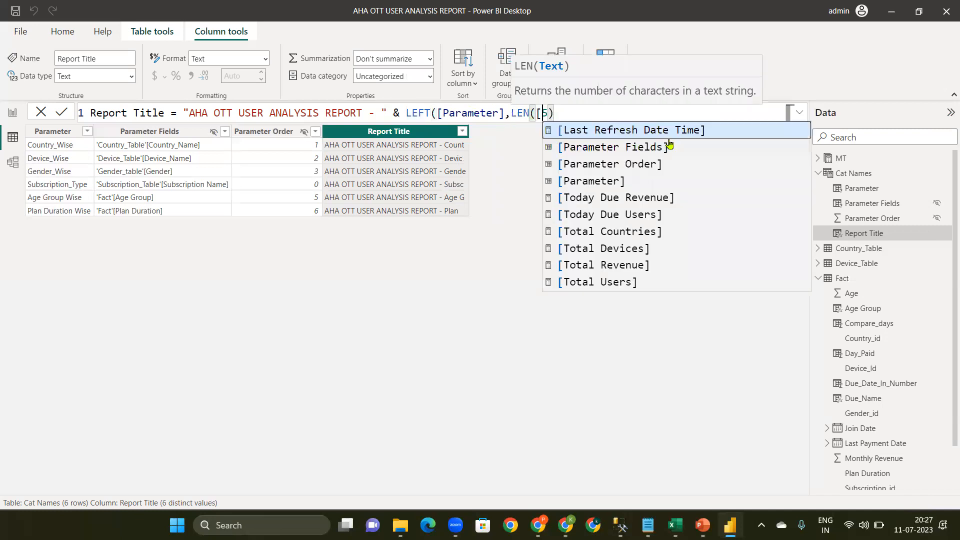
type(")")
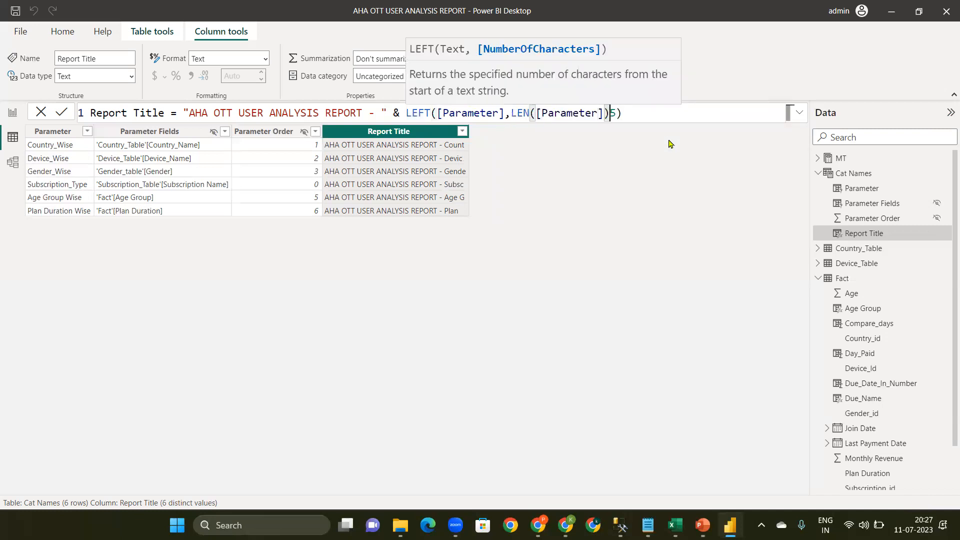
type("-")
key("Return")
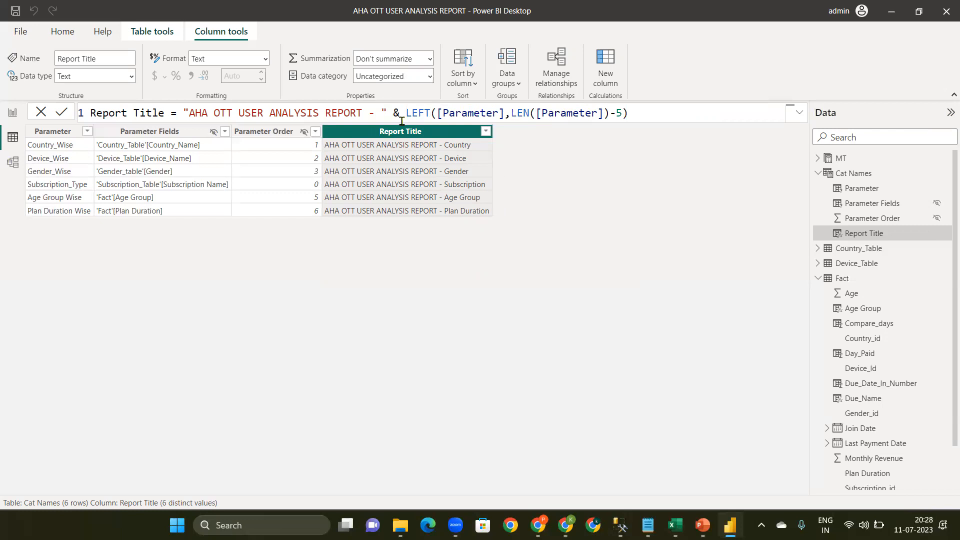
Base the title banner's text in the report on the Report Title field of Cat Names, using the First summarization
left_click(11, 113)
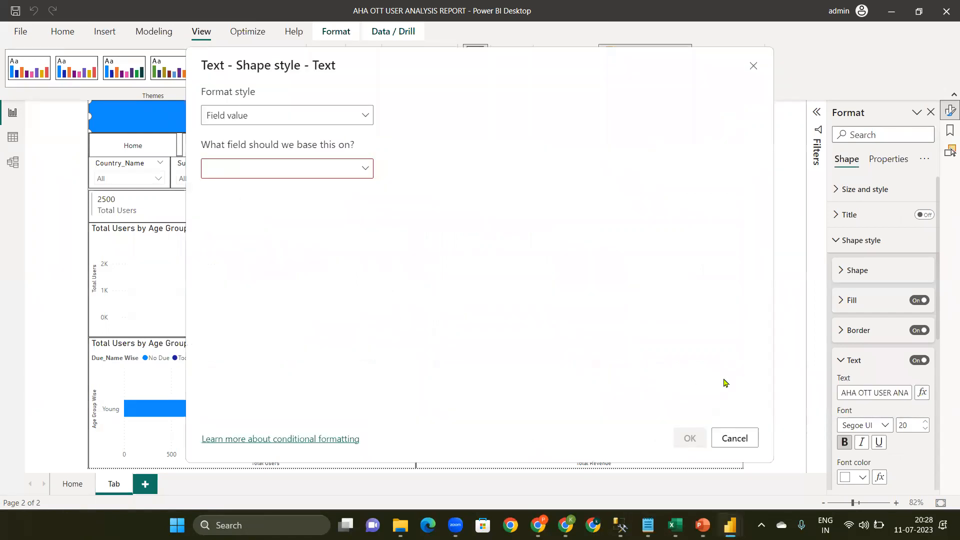
left_click(252, 169)
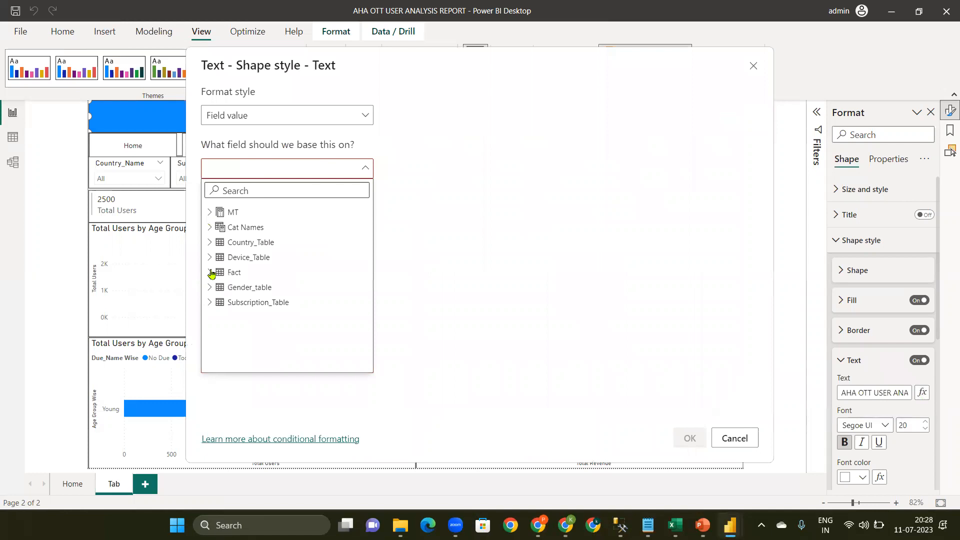
left_click(211, 227)
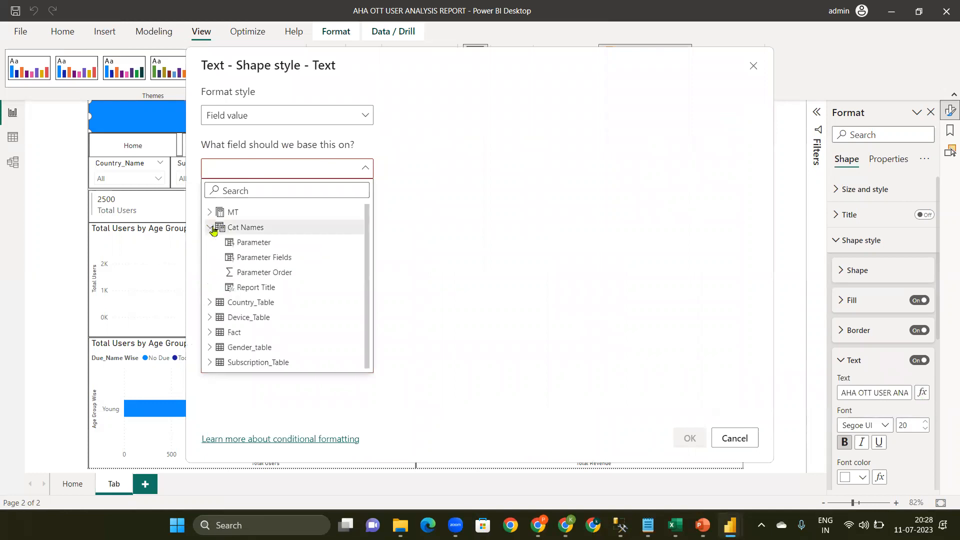
left_click(266, 289)
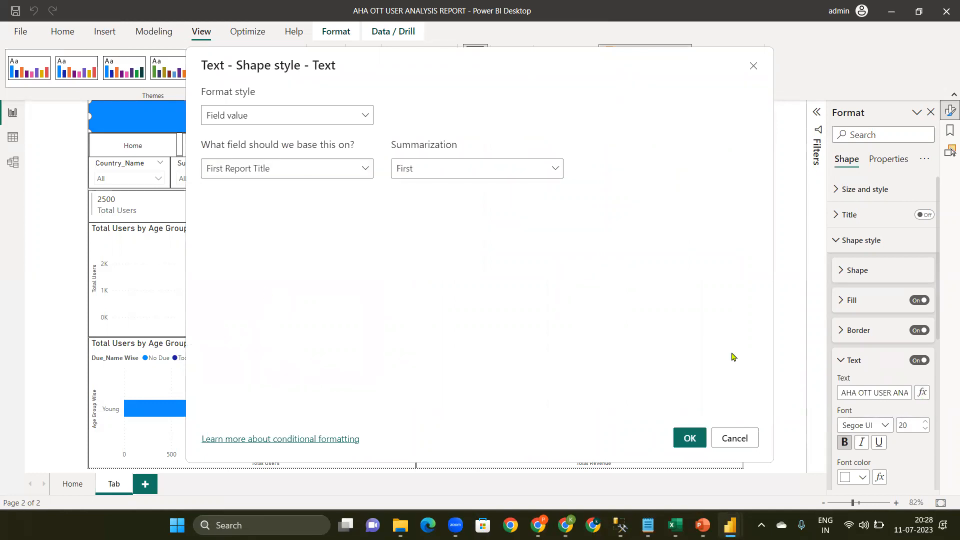
left_click(691, 438)
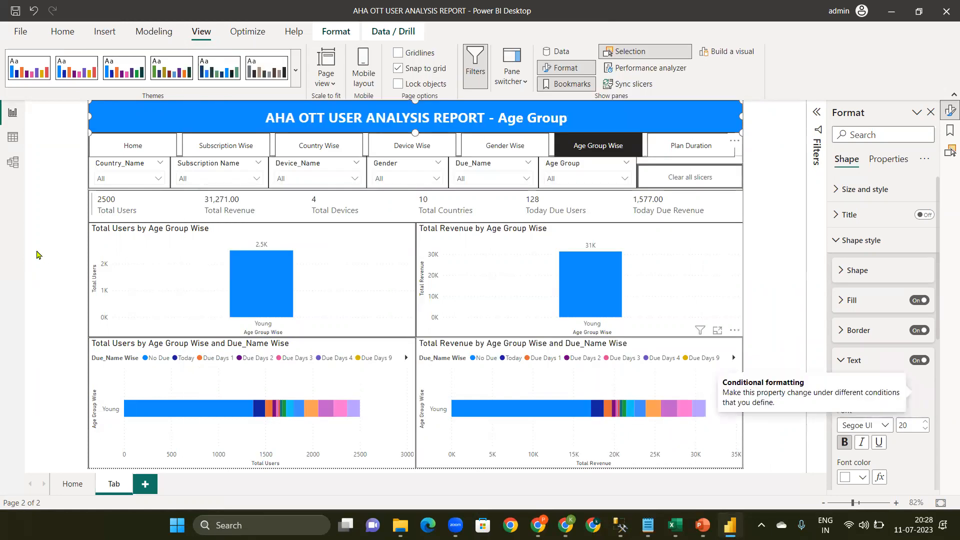
left_click(37, 255)
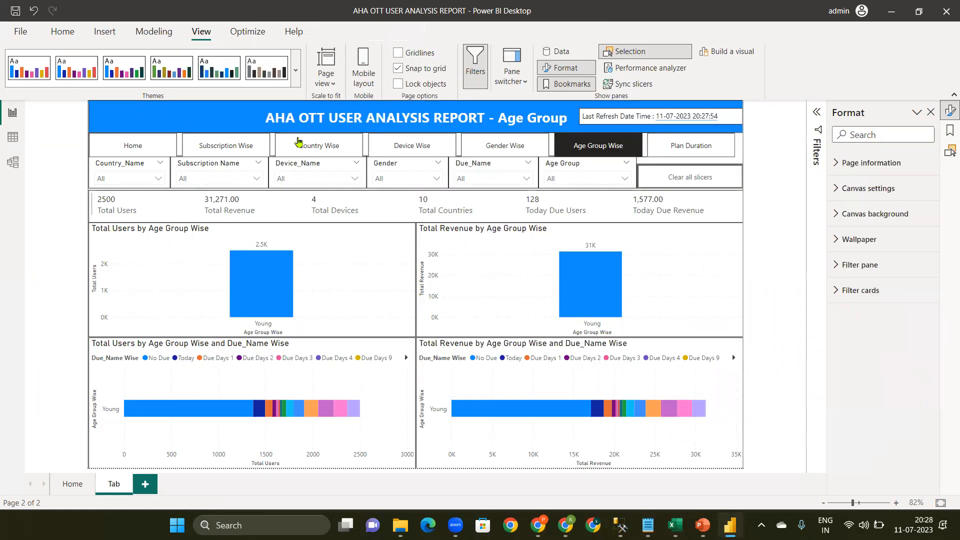
Check the banner title on the Subscription, Country, Device, Gender, Age Group and Plan Duration bookmarks in turn
left_click(251, 147, "ctrl")
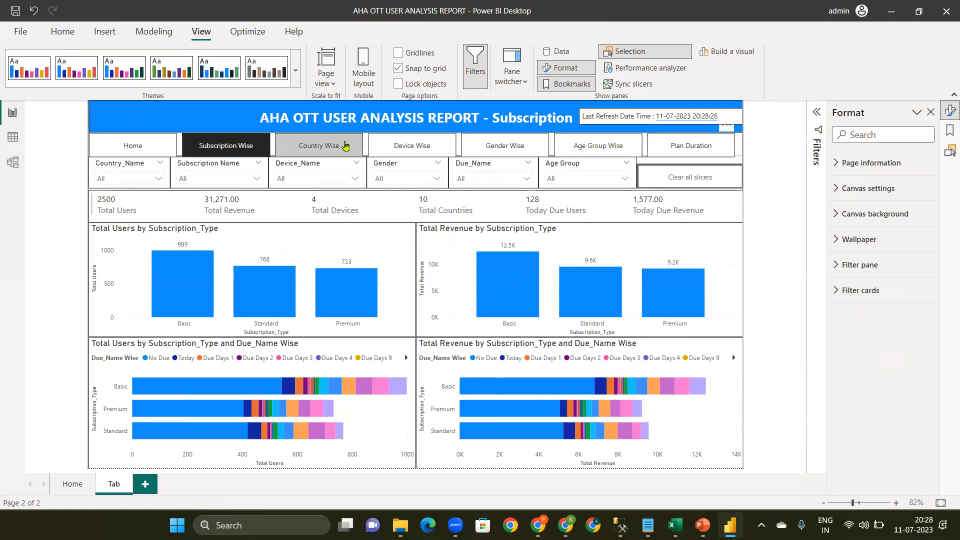
left_click(345, 146, "ctrl")
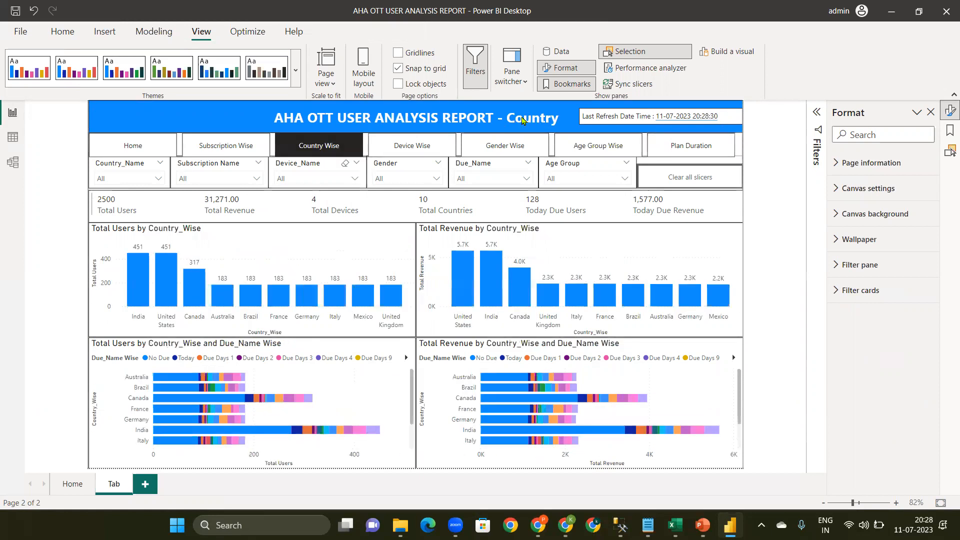
left_click(428, 147, "ctrl")
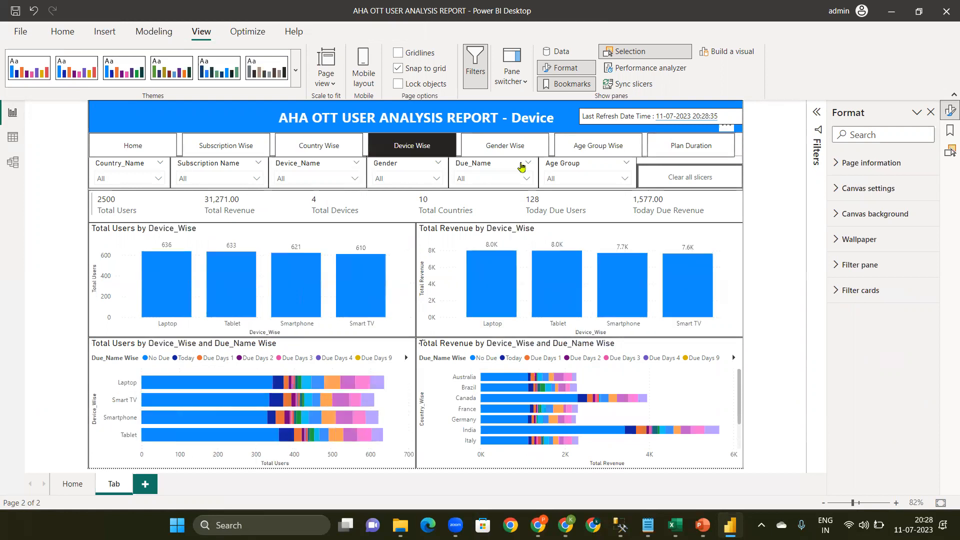
left_click(497, 153, "ctrl")
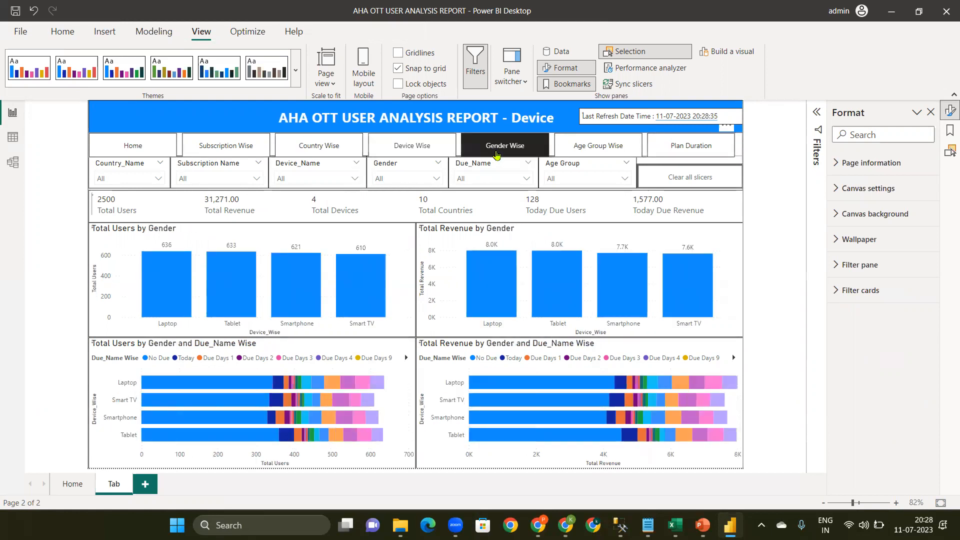
left_click(602, 151, "ctrl")
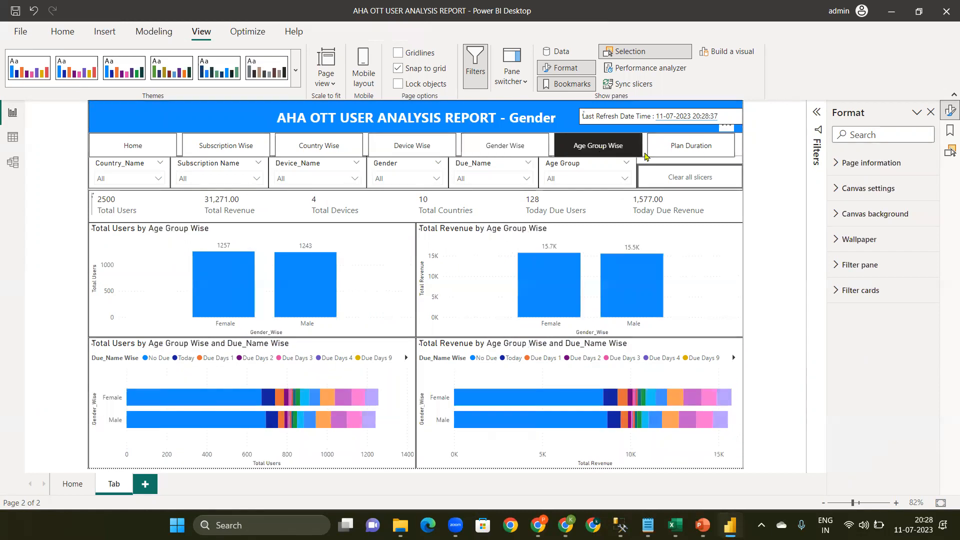
left_click(699, 152, "ctrl")
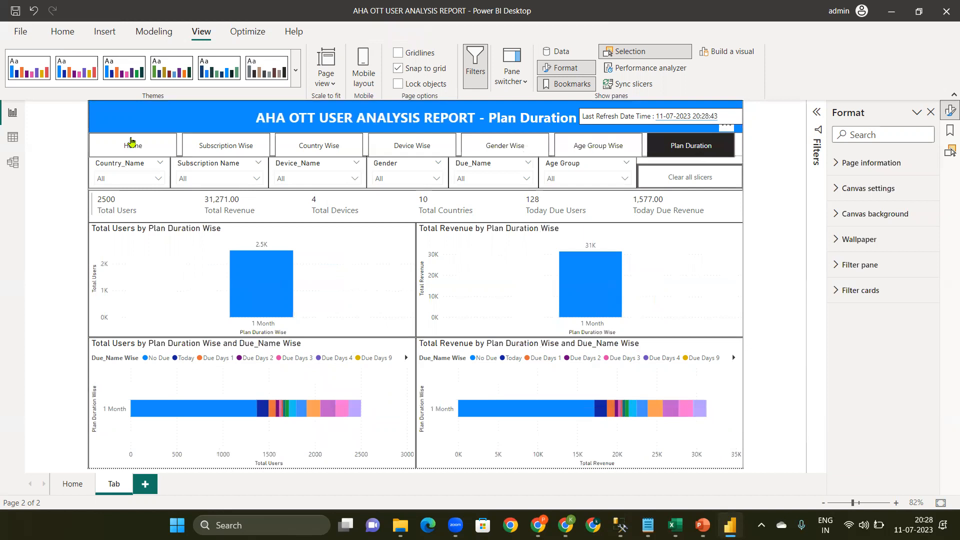
Review the Cat Names table definition and each part of the Report Title column's formula in the data view
left_click(15, 142)
left_click(853, 172)
left_click(830, 178)
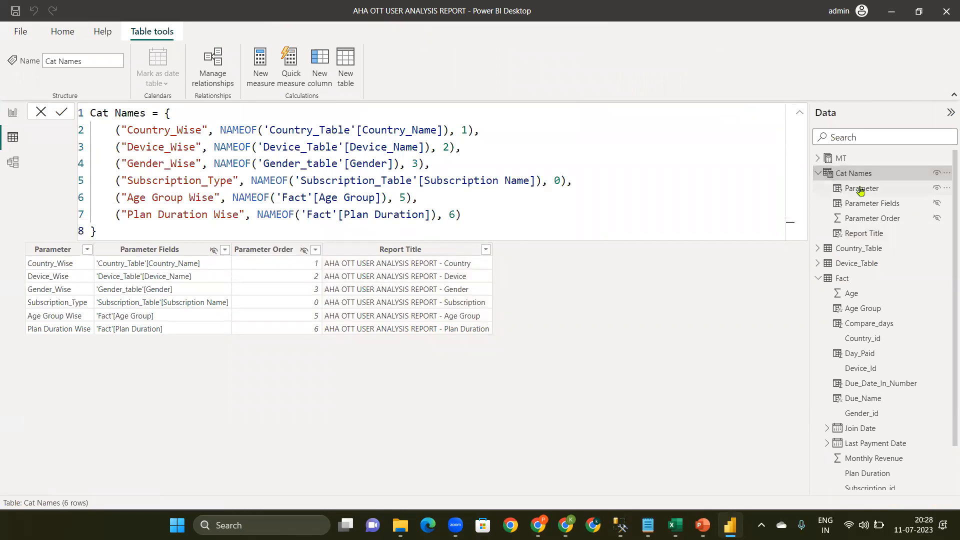
left_click(825, 190)
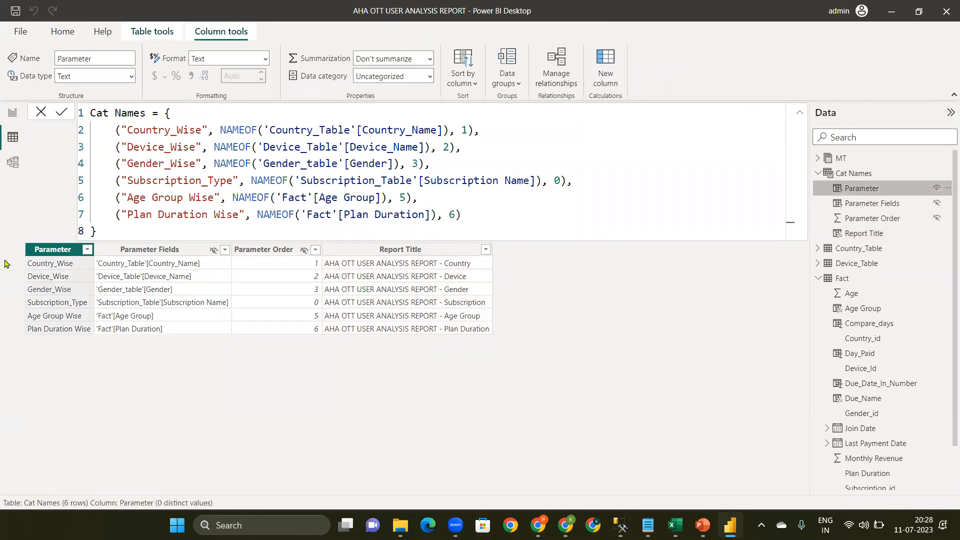
left_click(800, 115)
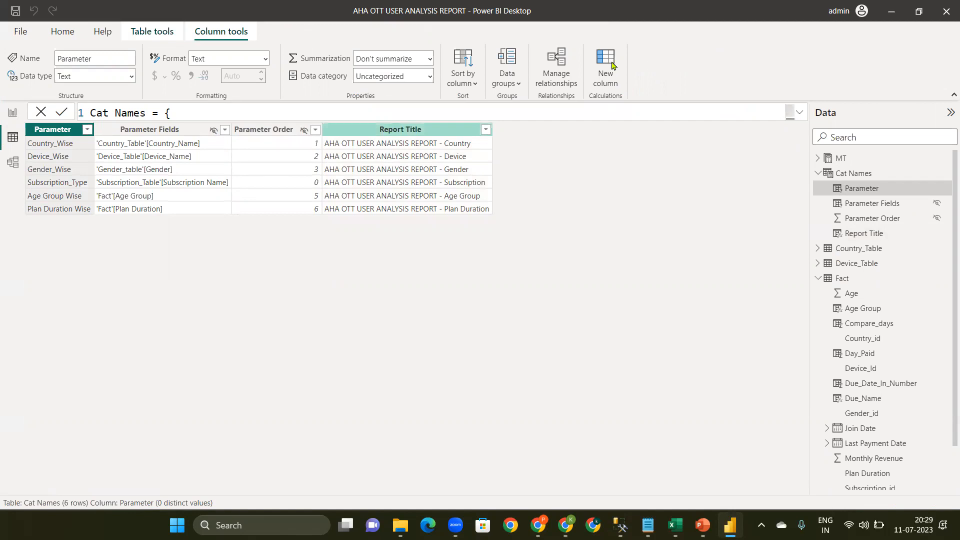
left_click(395, 132)
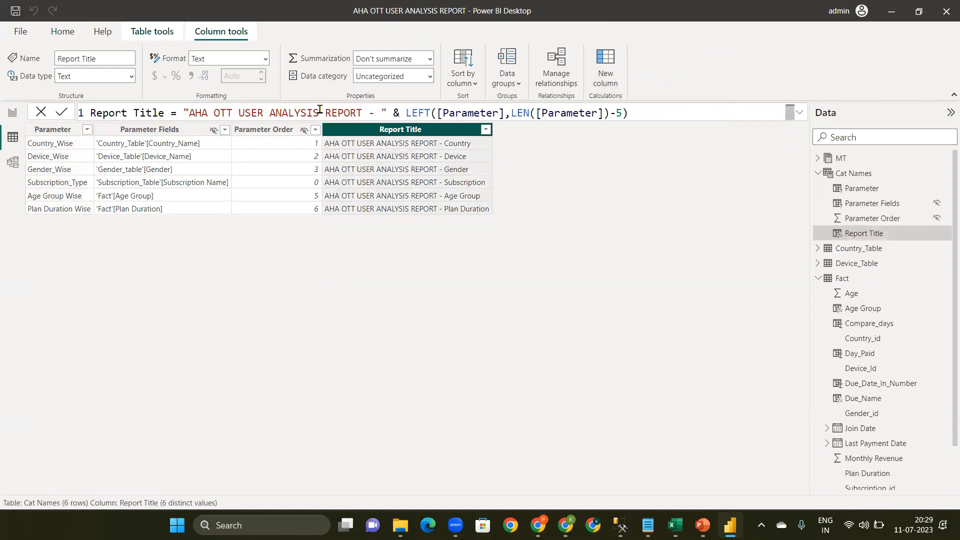
left_click_drag(189, 113, 506, 113)
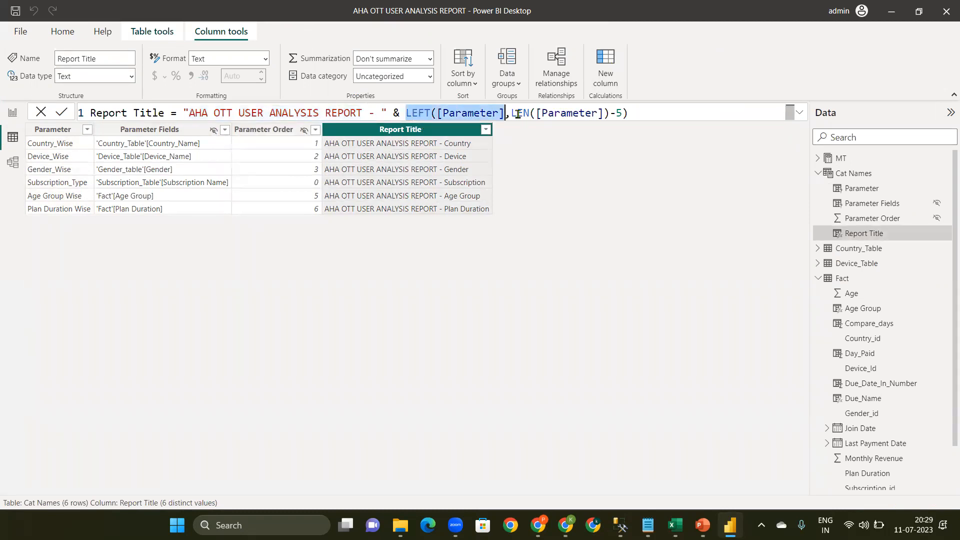
left_click_drag(600, 113, 610, 113)
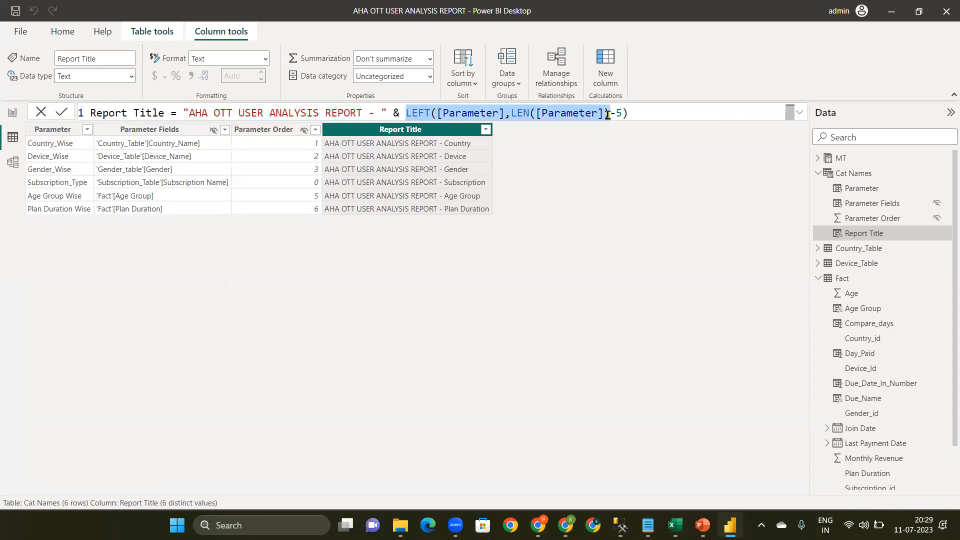
left_click(658, 111)
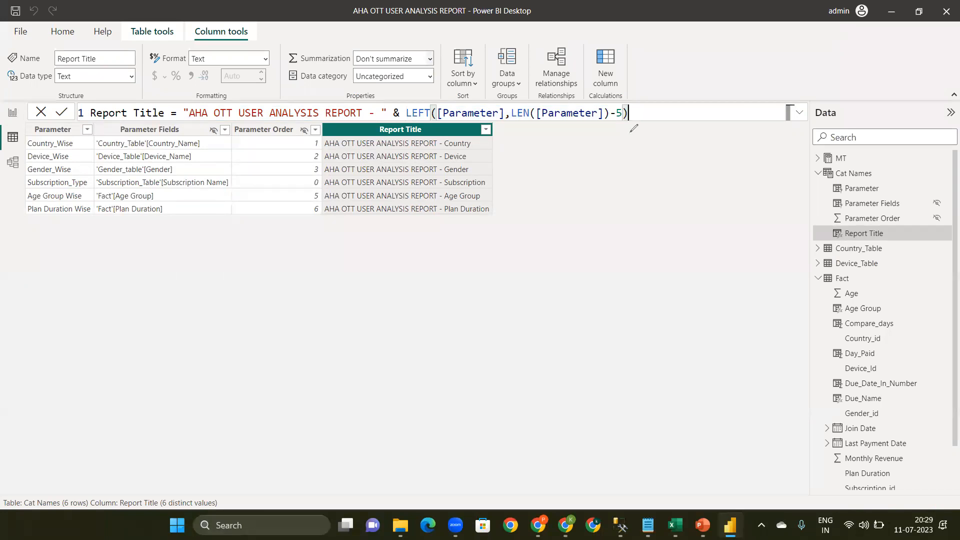
left_click(740, 71)
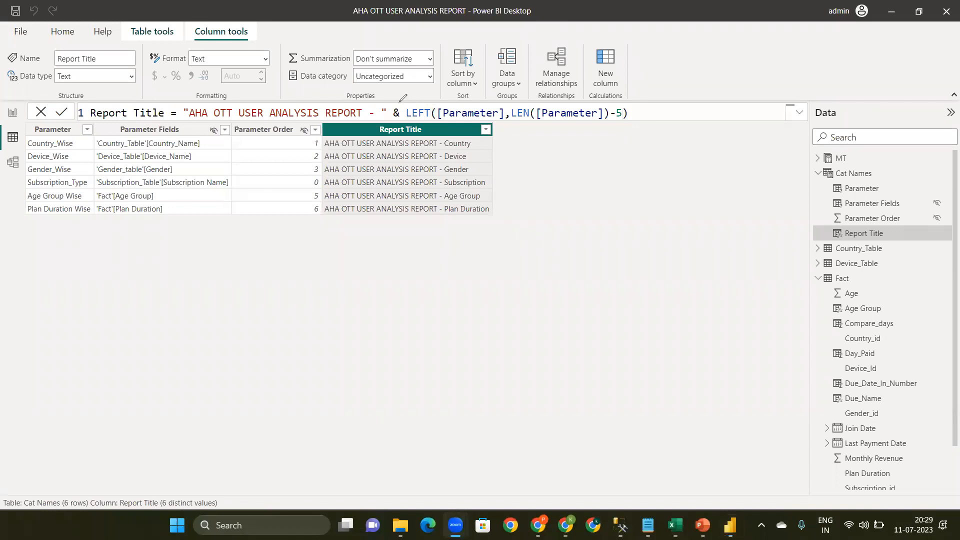
mouse_move(388, 115)
left_mouse_down()
mouse_move(398, 104)
mouse_move(389, 116)
left_mouse_up()
mouse_move(269, 108)
left_mouse_down()
mouse_move(384, 81)
mouse_move(427, 98)
mouse_move(442, 117)
left_mouse_up()
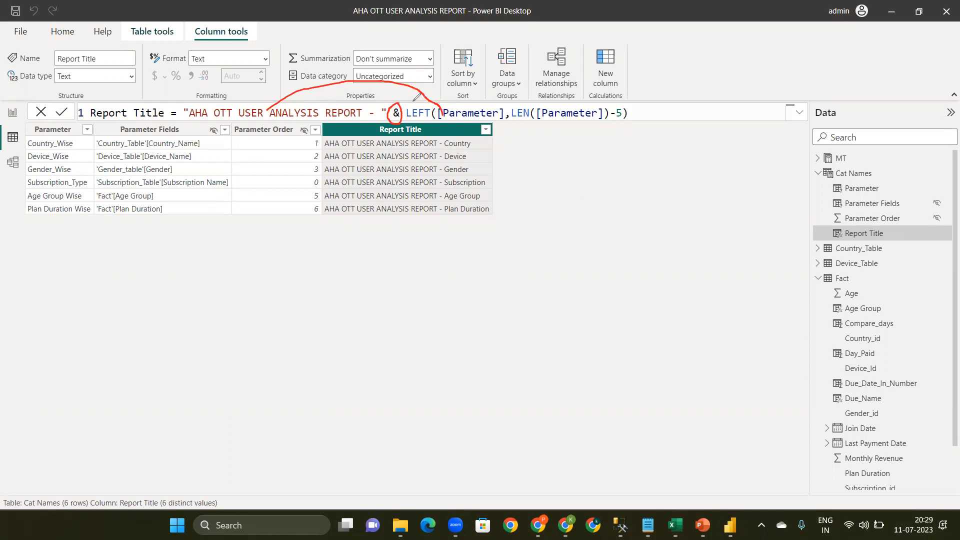
mouse_move(411, 102)
left_mouse_down()
mouse_move(403, 107)
mouse_move(425, 100)
left_mouse_up()
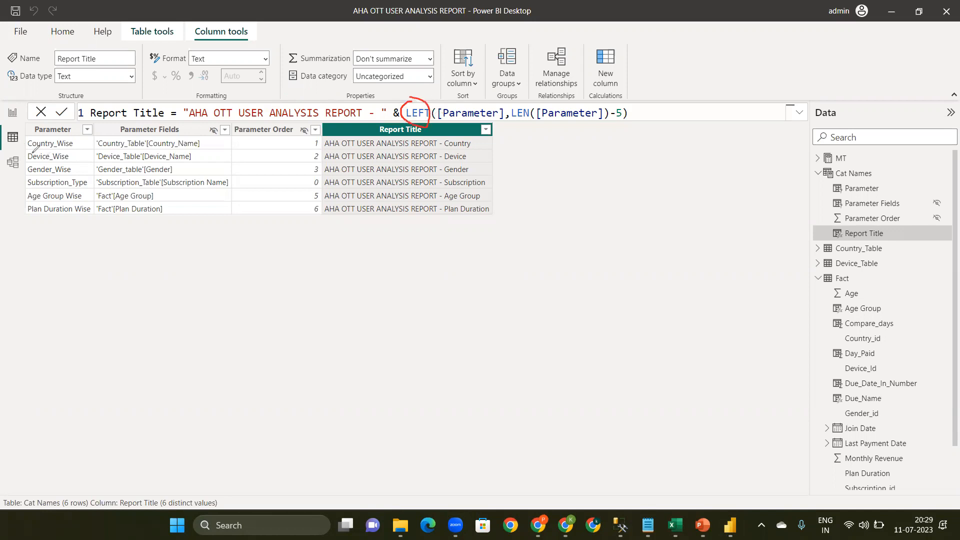
left_click_drag(25, 149, 54, 148)
left_click_drag(507, 121, 531, 121)
mouse_move(509, 102)
left_mouse_down()
mouse_move(511, 124)
mouse_move(628, 122)
mouse_move(497, 104)
left_mouse_up()
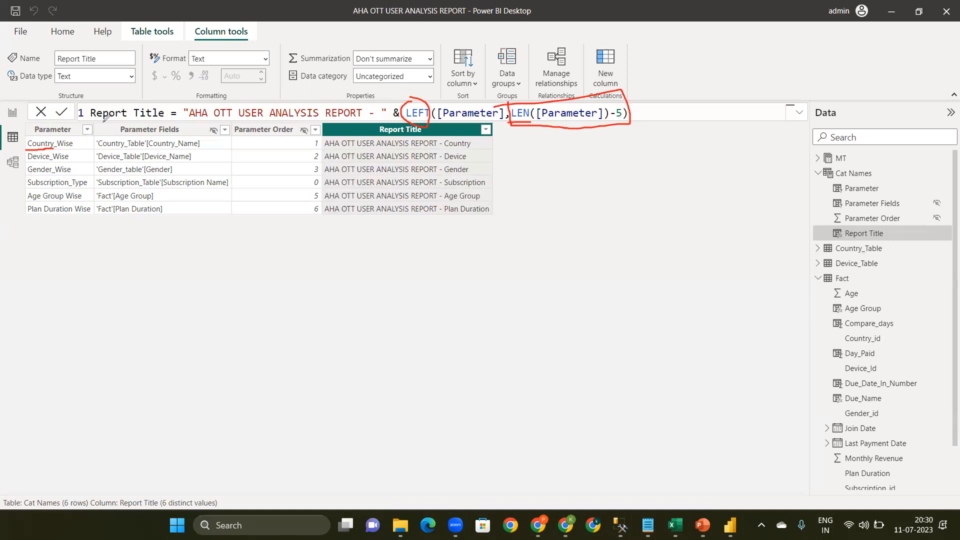
left_click_drag(83, 142, 102, 123)
mouse_move(75, 158)
left_mouse_down()
mouse_move(102, 140)
mouse_move(75, 166)
mouse_move(100, 150)
left_mouse_up()
left_click_drag(508, 121, 613, 121)
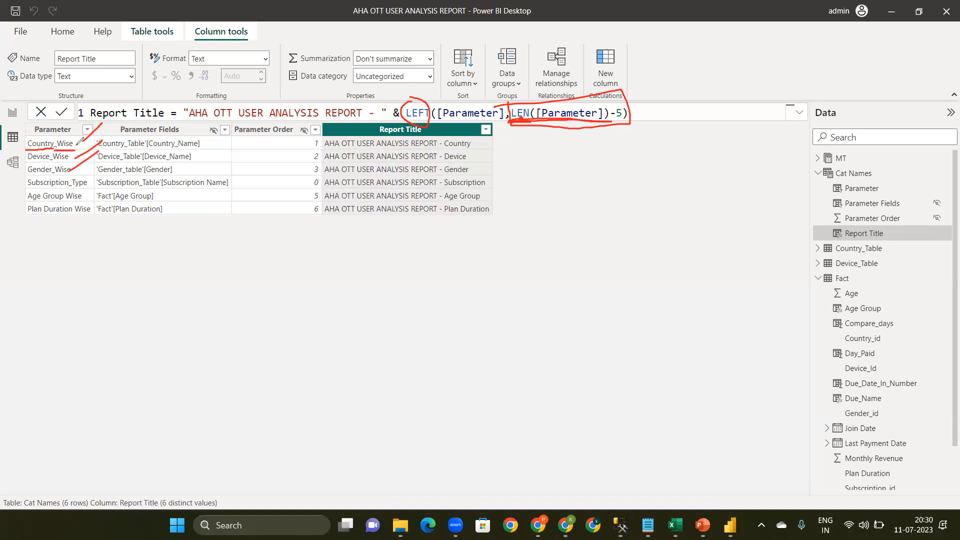
left_click_drag(54, 150, 78, 149)
left_click(1, 121)
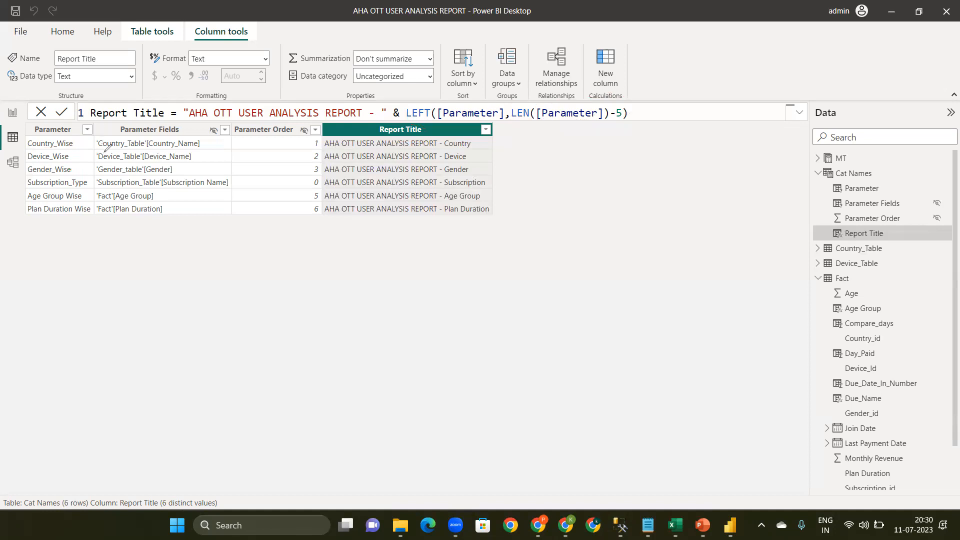
Return to the report and clear the conditional formatting from the title banner's text
left_click(13, 122)
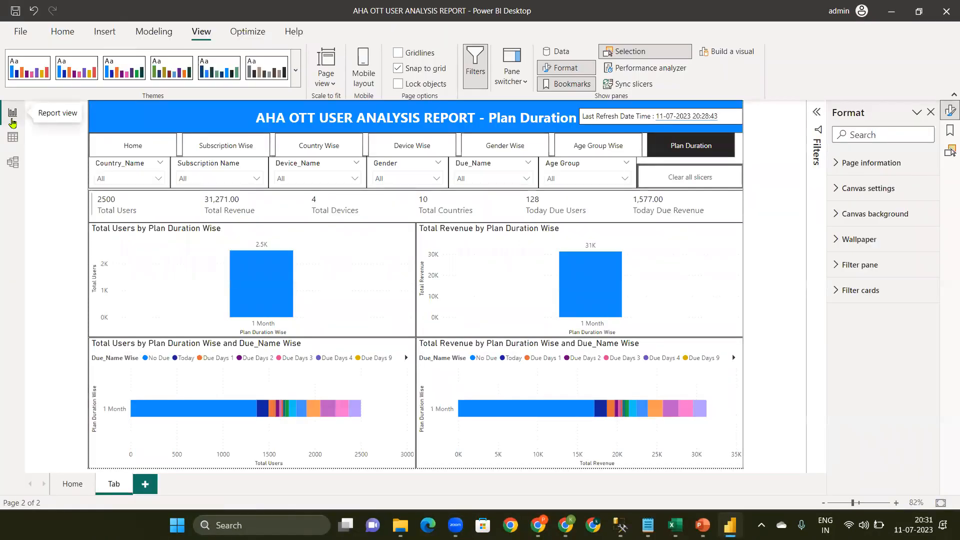
left_click(179, 107)
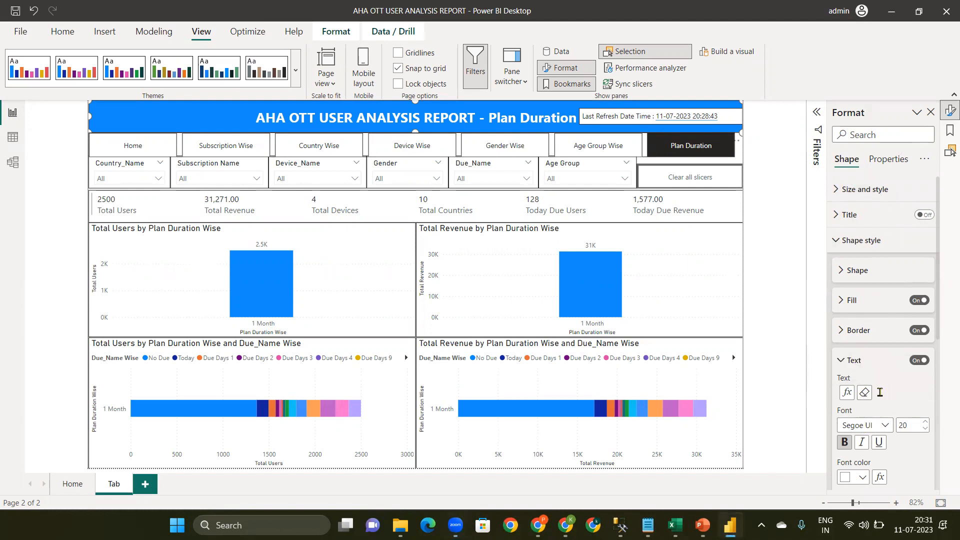
left_click(865, 394)
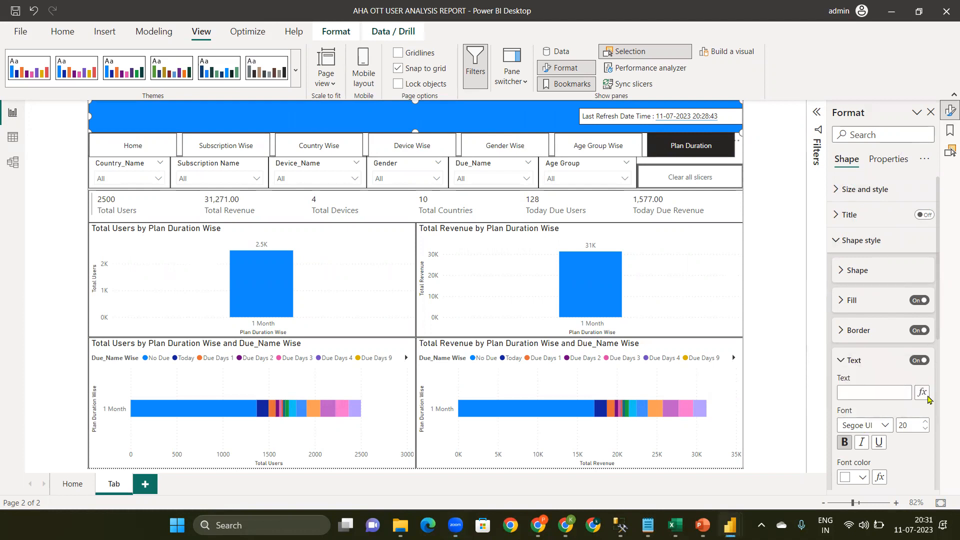
Base the title banner's text on the Report Title field of Cat Names, using the First summarization
left_click(925, 395)
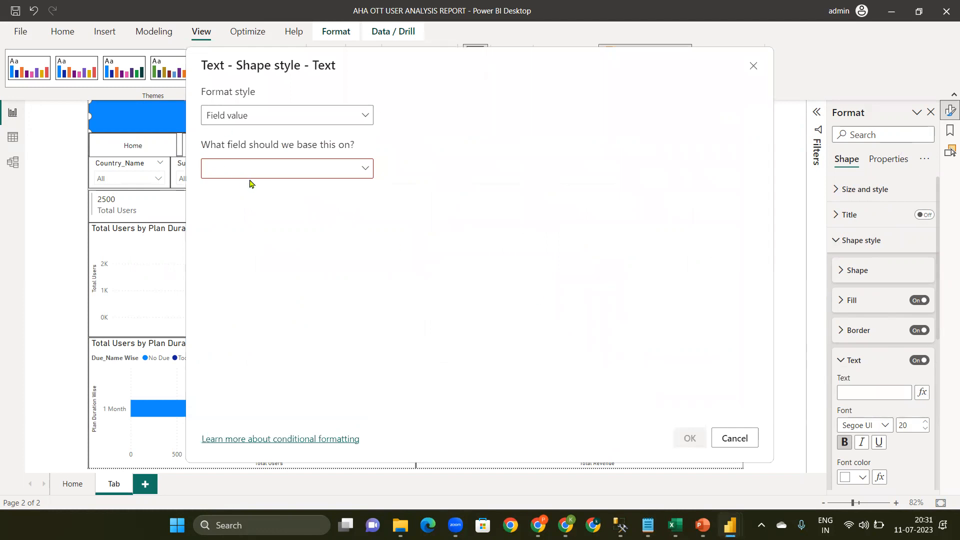
left_click(213, 170)
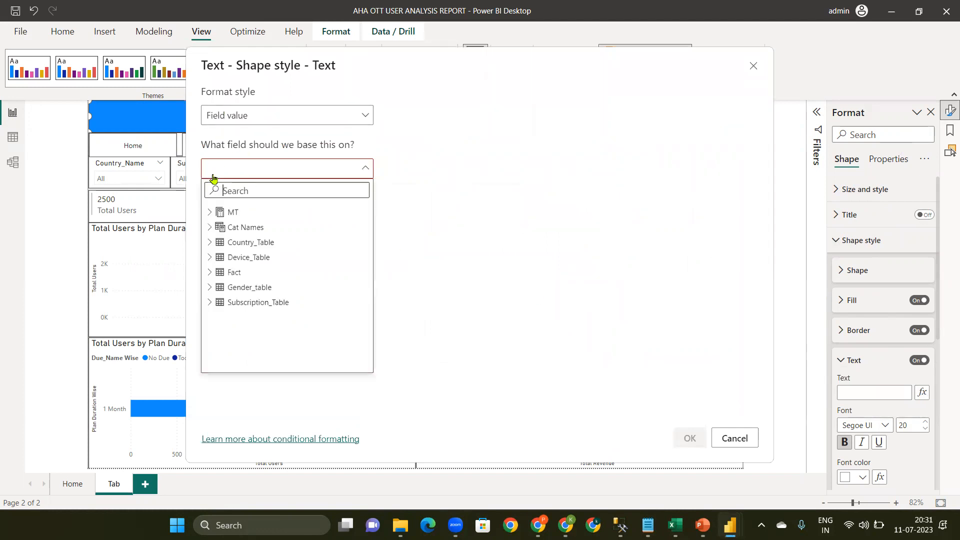
left_click(209, 229)
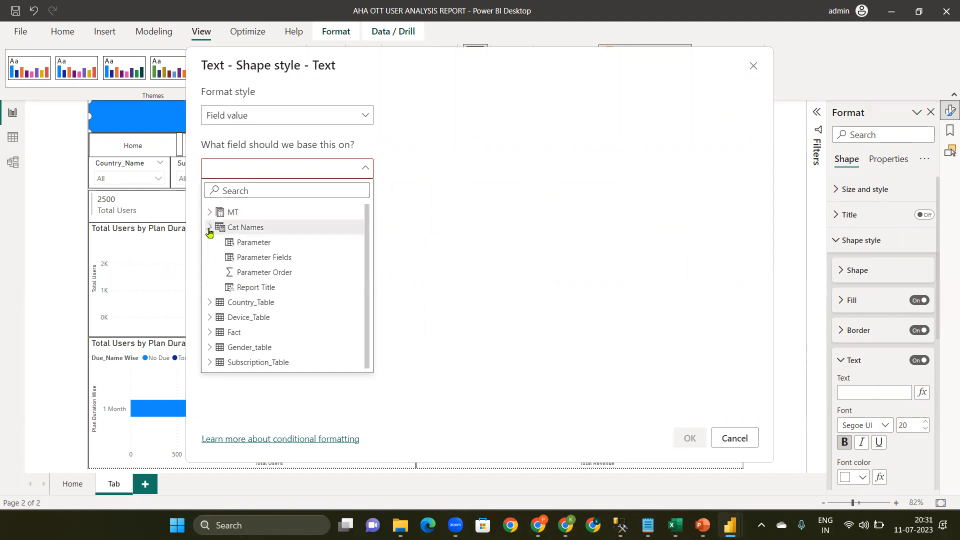
left_click(275, 288)
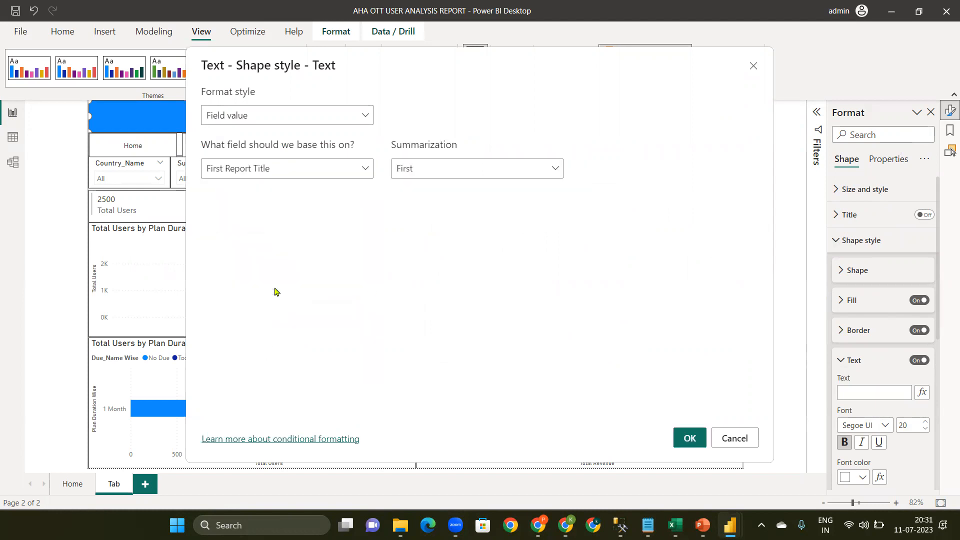
left_click(690, 438)
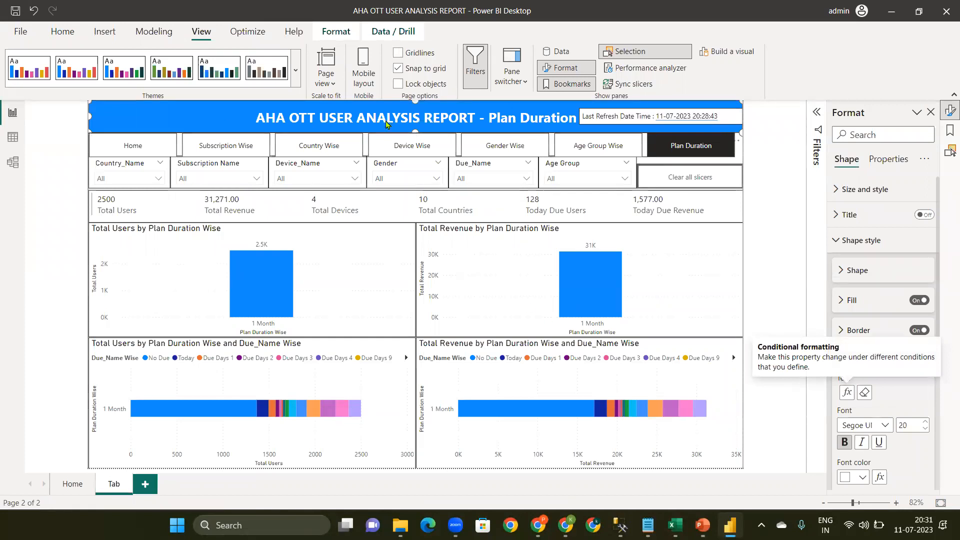
Check the banner title on the Subscription Wise and Country Wise bookmarks, and deselect the banner
left_click(233, 153, "ctrl")
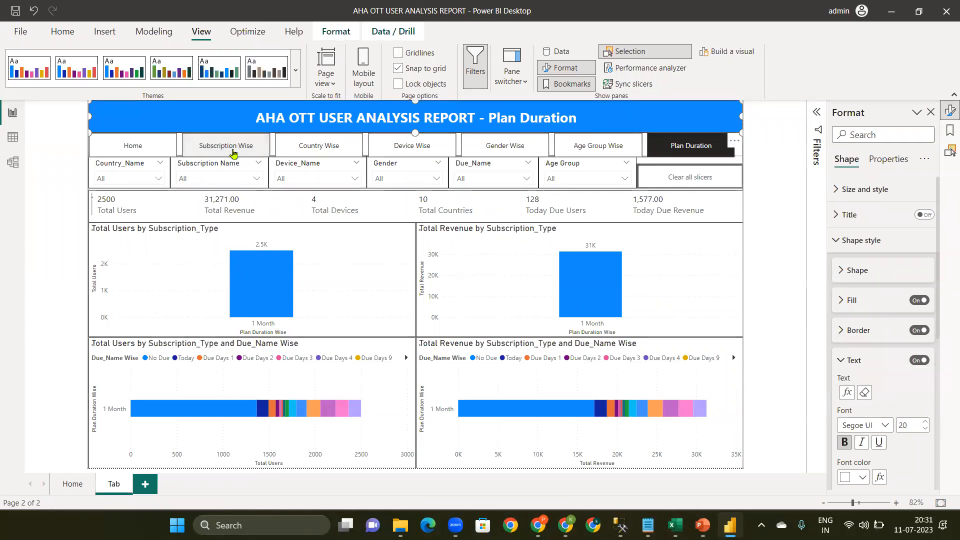
left_click(320, 152, "ctrl")
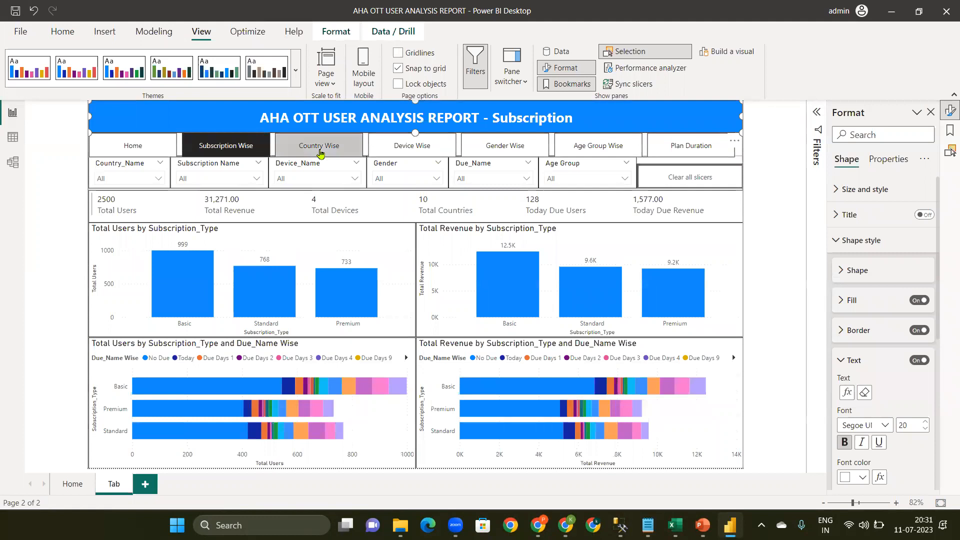
left_click(75, 176)
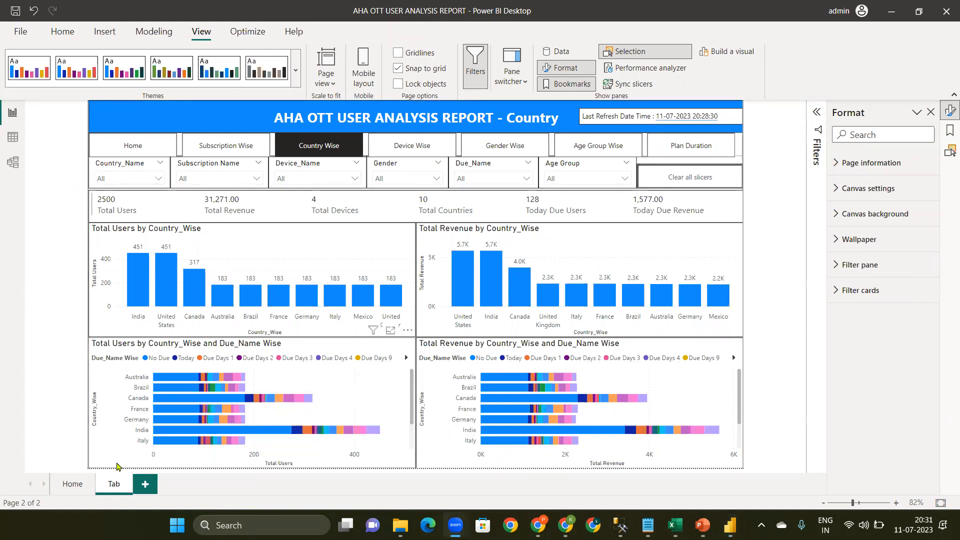
left_click(118, 492)
right_click(117, 491)
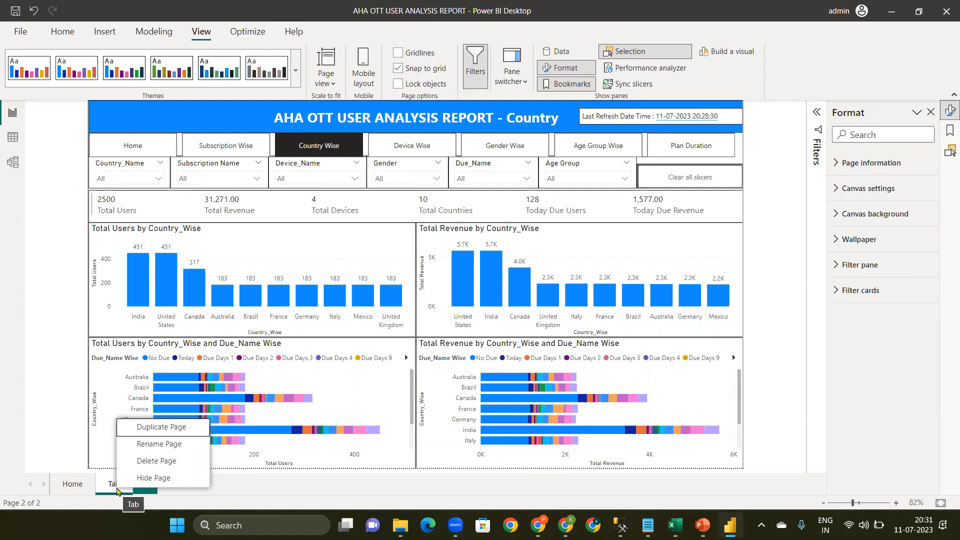
left_click(44, 418)
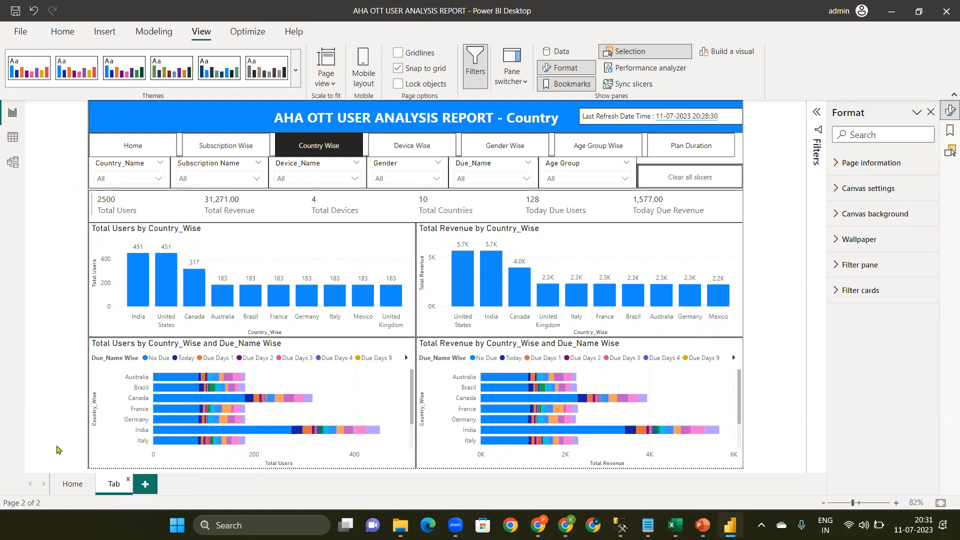
Duplicate the Home report page
left_click(69, 488)
right_click(69, 489)
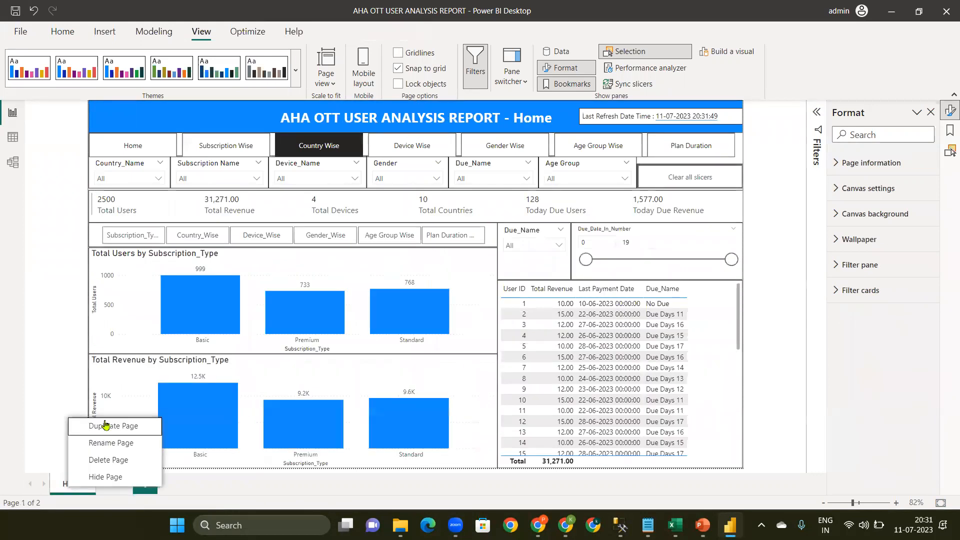
left_click(105, 425)
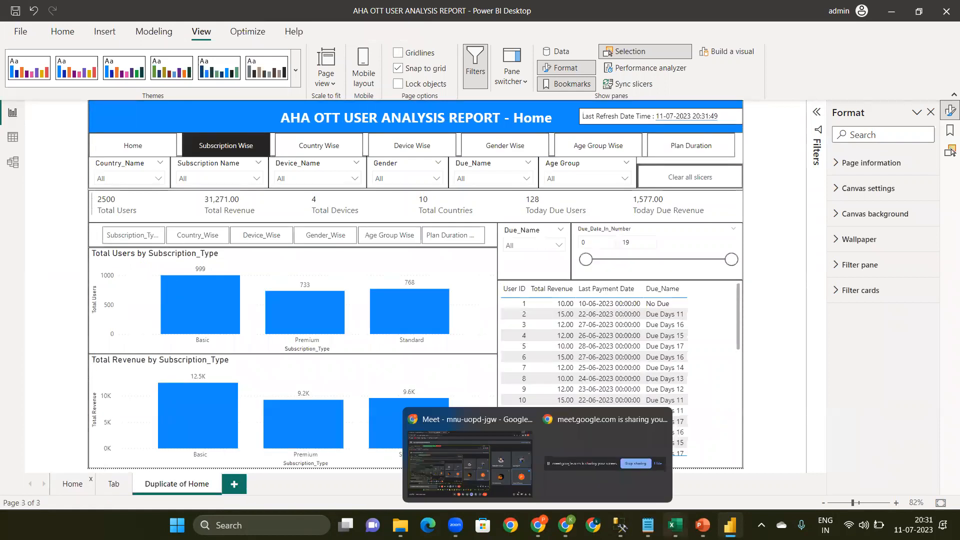
Switch to the Aha Userbase Data workbook in Excel and examine the Page-7 Full Info Page layout on the Task_1 sheet
left_click(675, 525)
left_click_drag(947, 350, 947, 440)
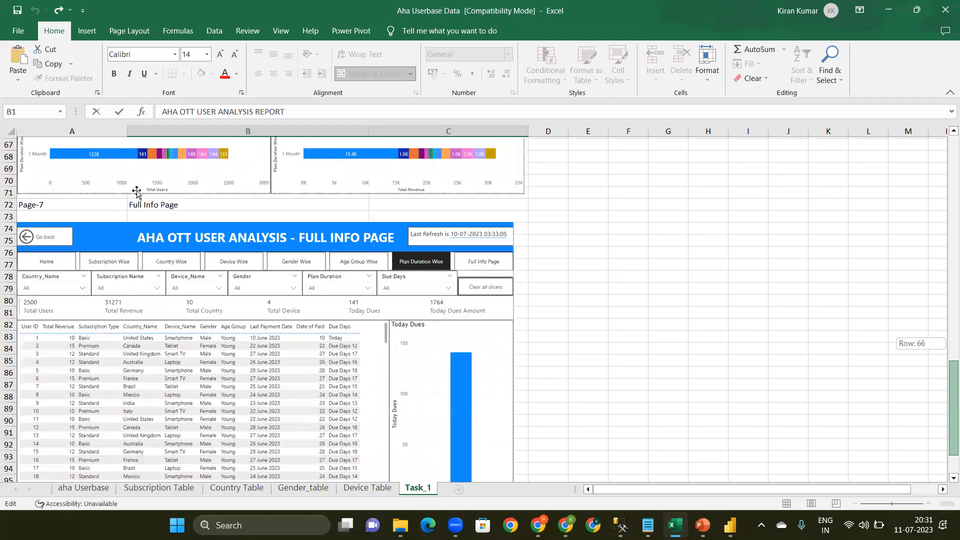
scroll(215, 205, "down", 2)
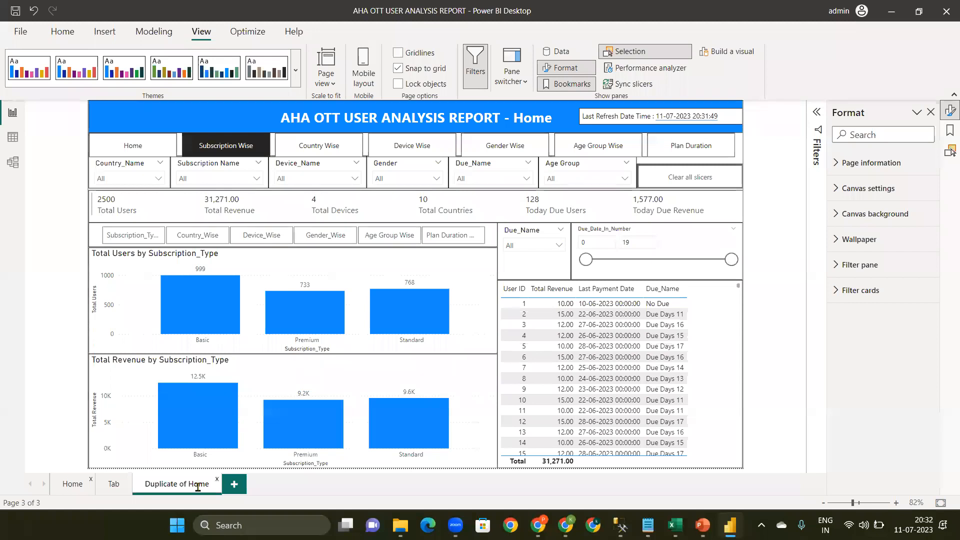
Return to the Power BI report and rename the duplicated page as Full Info Page
double_click(198, 487)
key("BackSpace")
type("Fu")
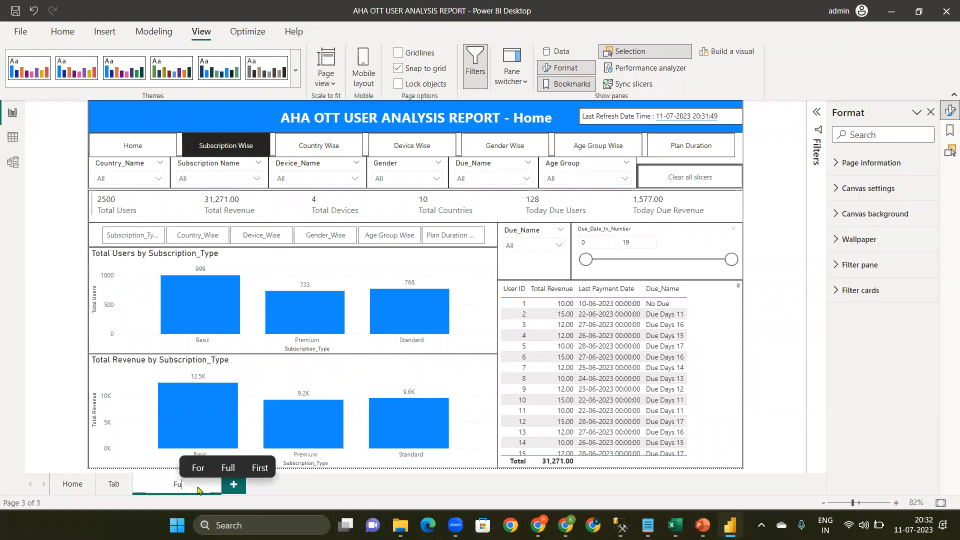
type("ll Info")
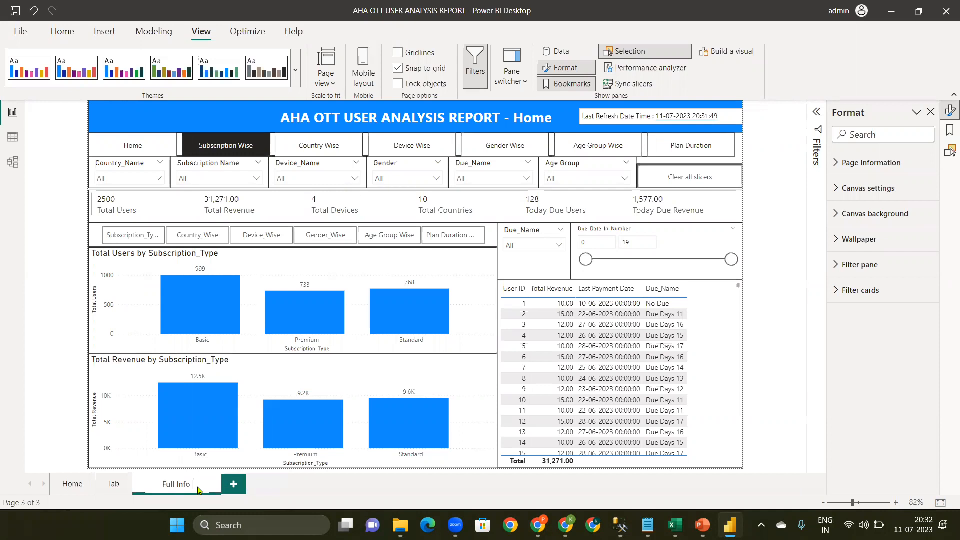
type(" Page")
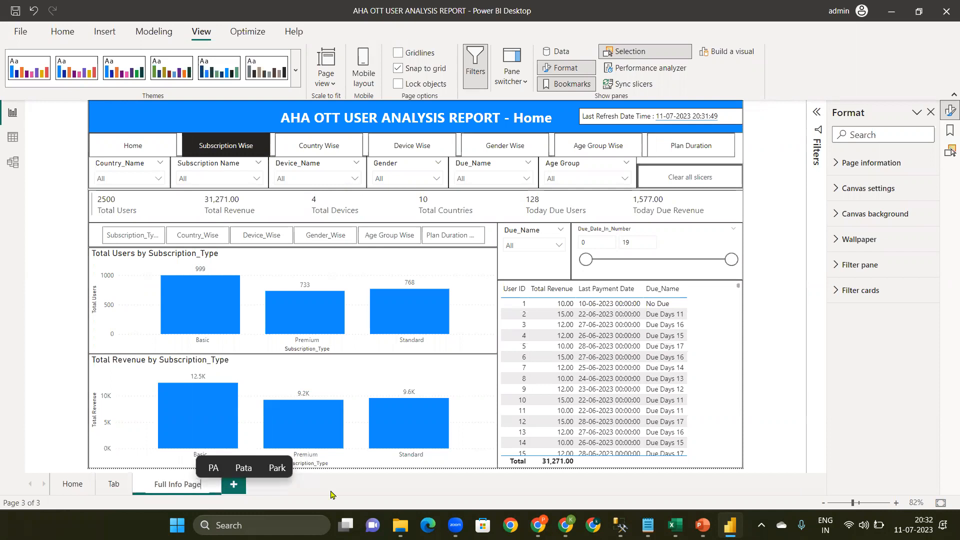
key("Return")
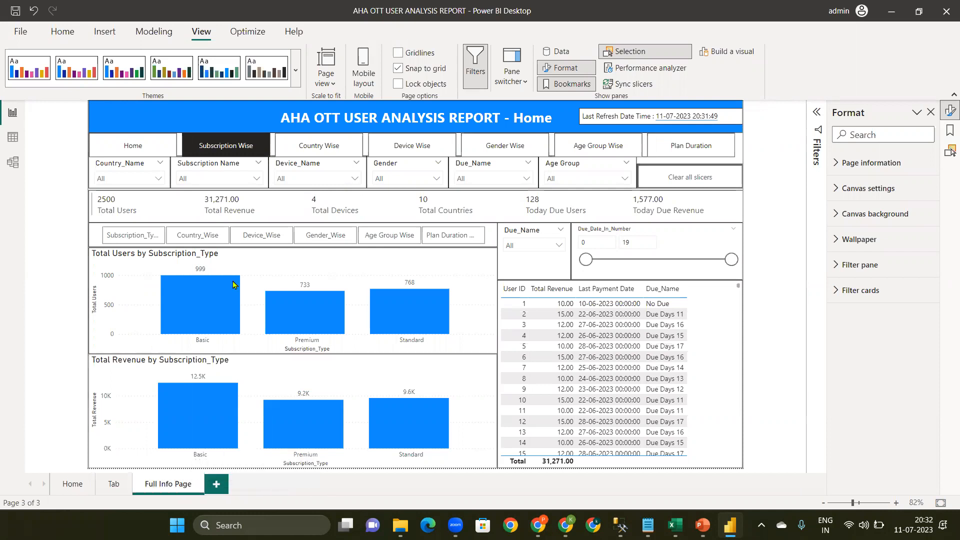
Delete both column charts, the category selector, the due slicers and the user table below the summary cards on Full Info Page
left_click(264, 270)
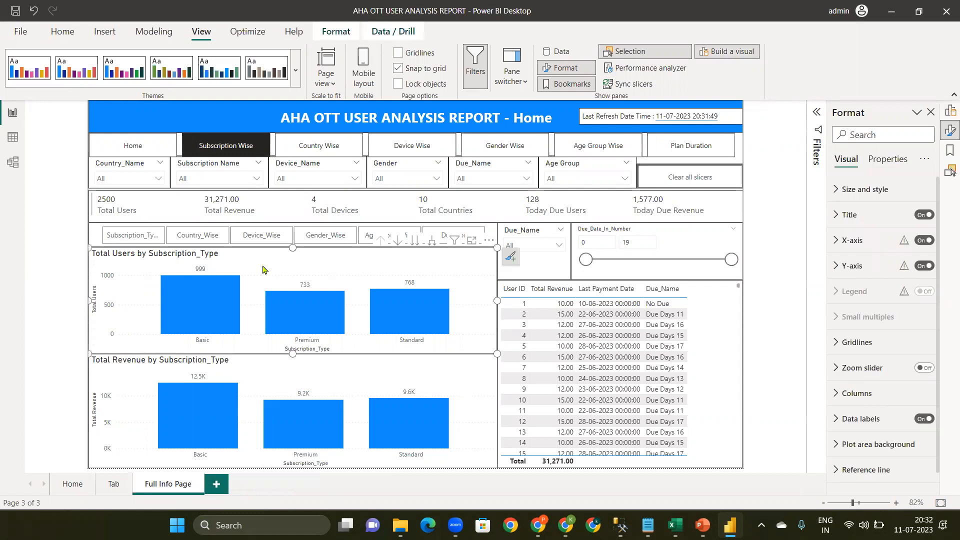
left_click(226, 246, "ctrl")
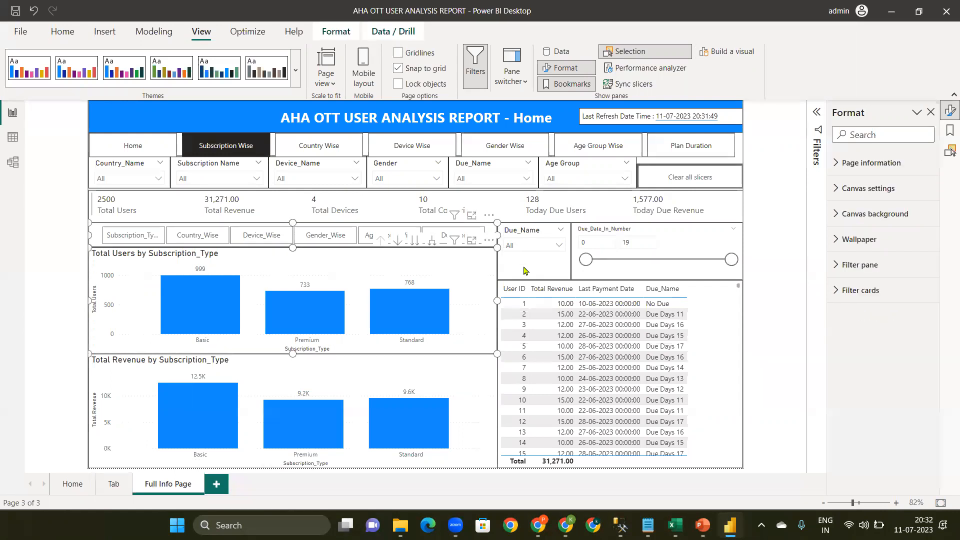
left_click(606, 272, "ctrl")
left_click(689, 298, "ctrl")
left_click(474, 368, "ctrl")
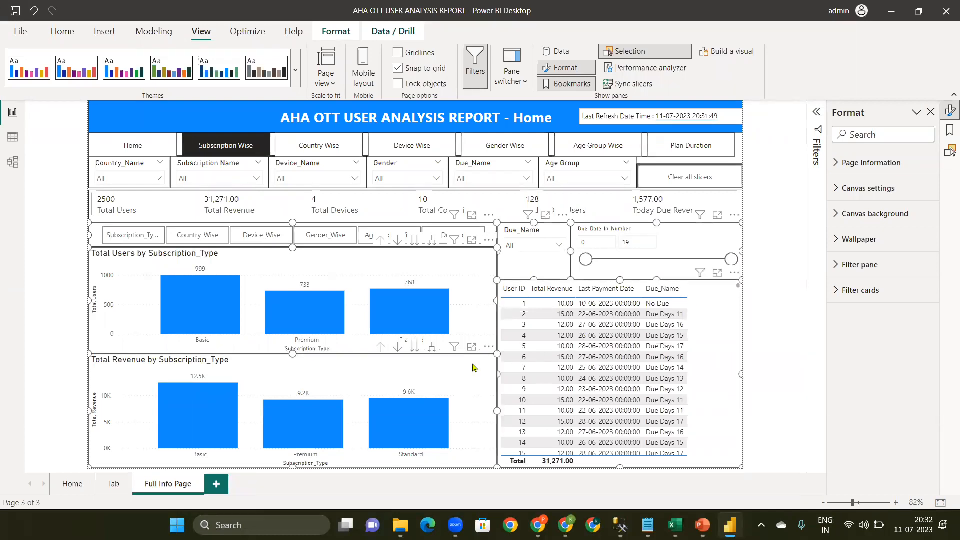
key("Delete")
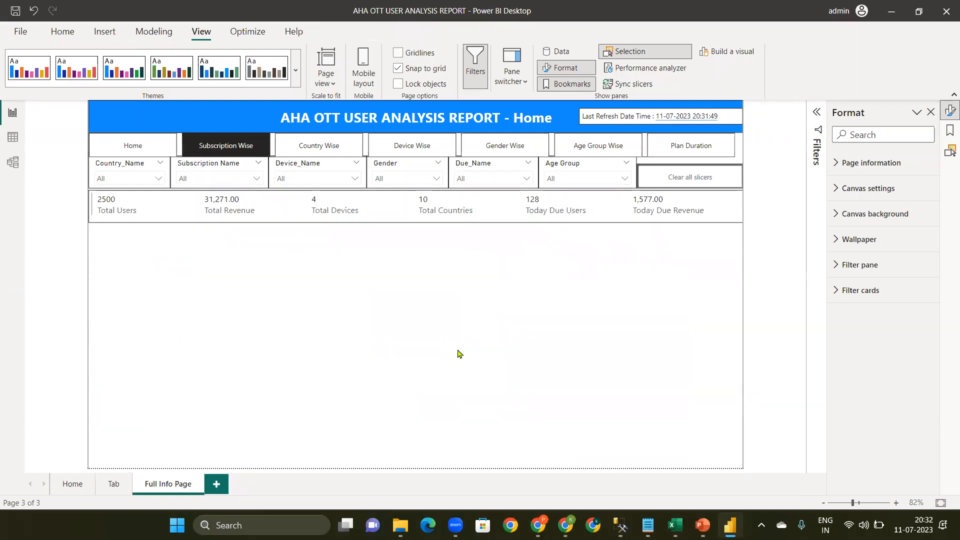
Insert an empty table visual in the blank area below the summary cards
left_click(118, 33)
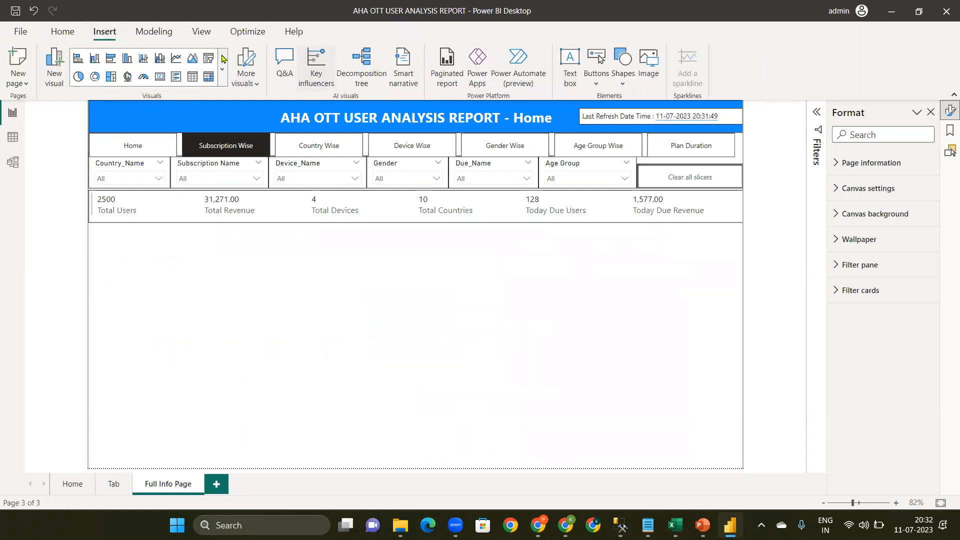
left_click(193, 77)
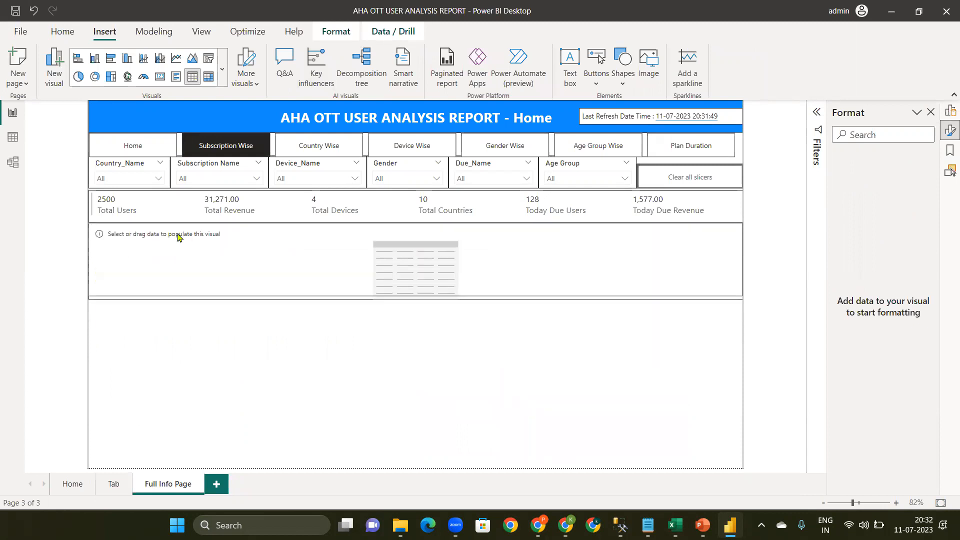
left_click(949, 111)
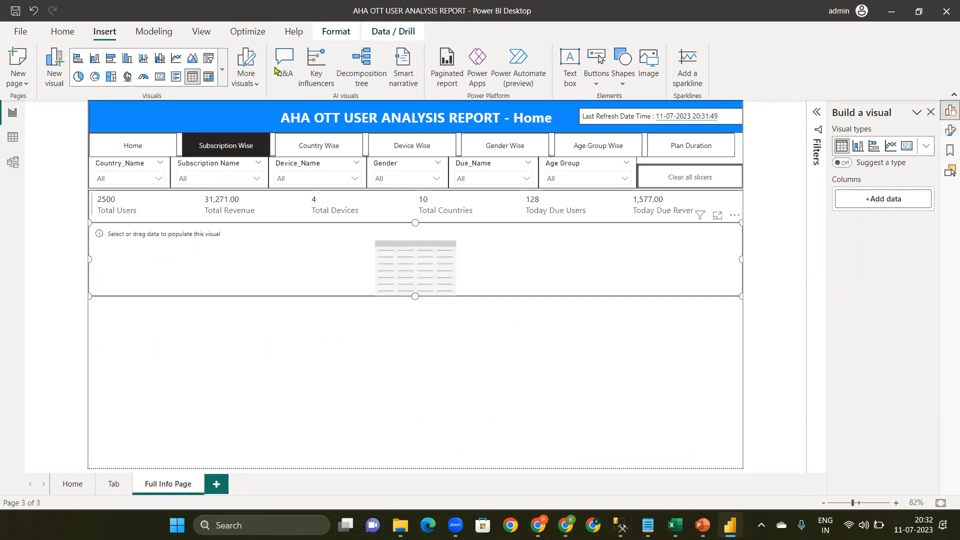
Add User ID from the Fact table to the new table visual and stretch the visual down to the page's lower edge
left_click(202, 33)
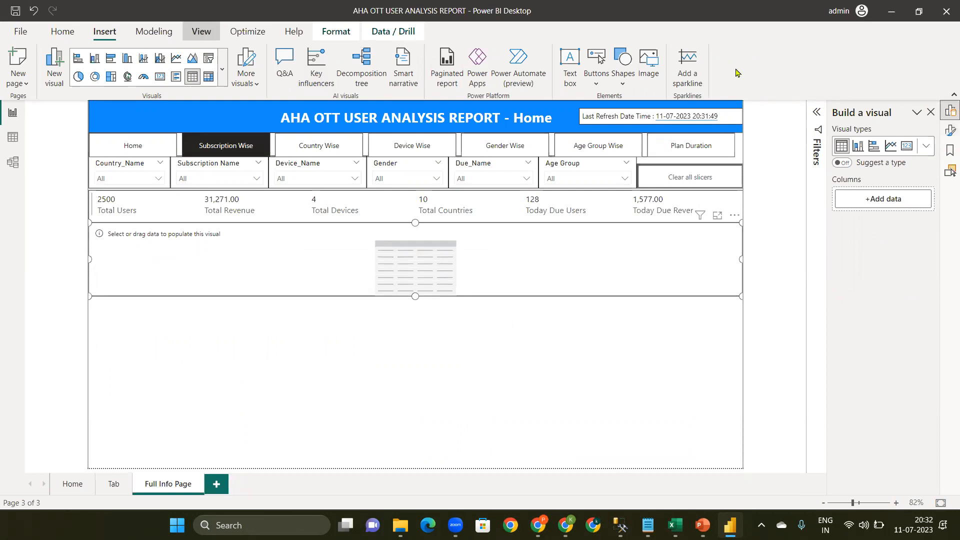
left_click(570, 50)
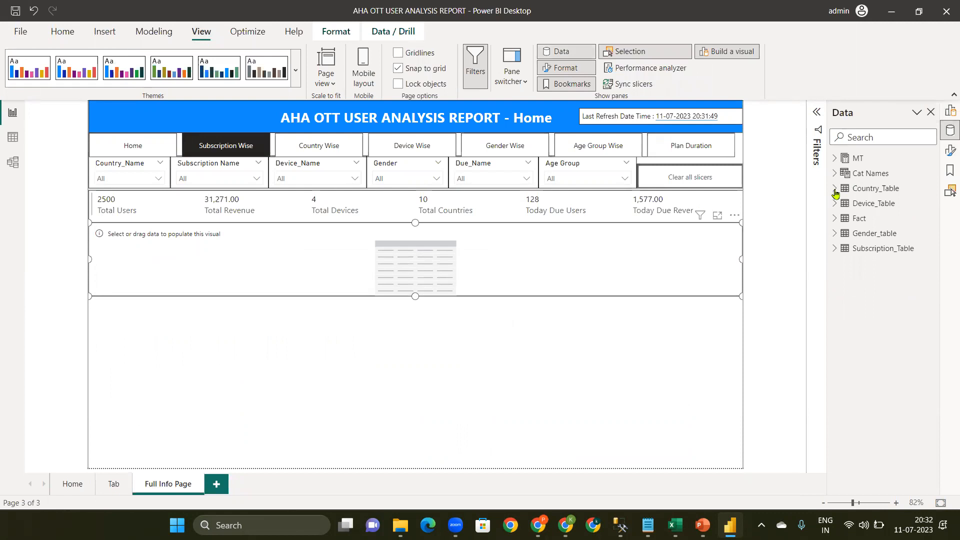
left_click(835, 220)
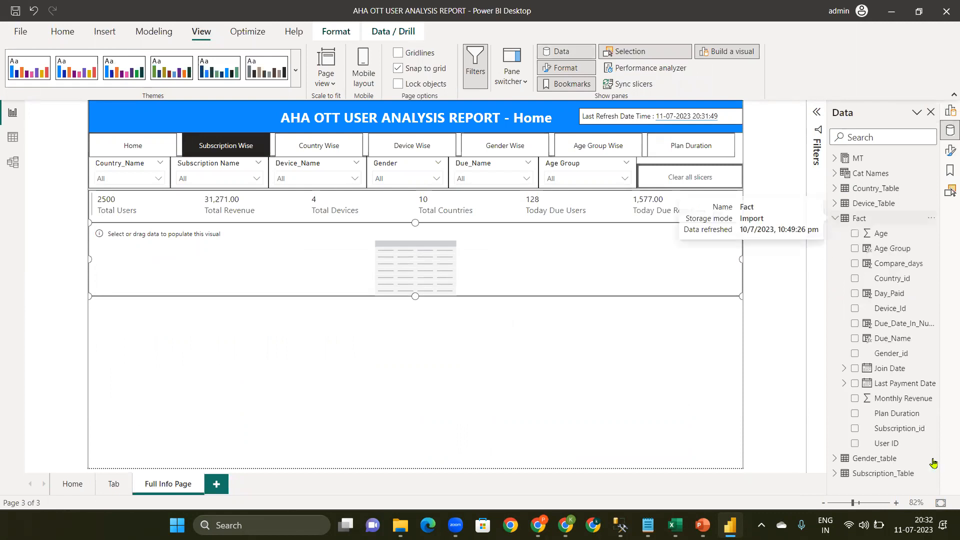
left_click_drag(891, 444, 150, 247)
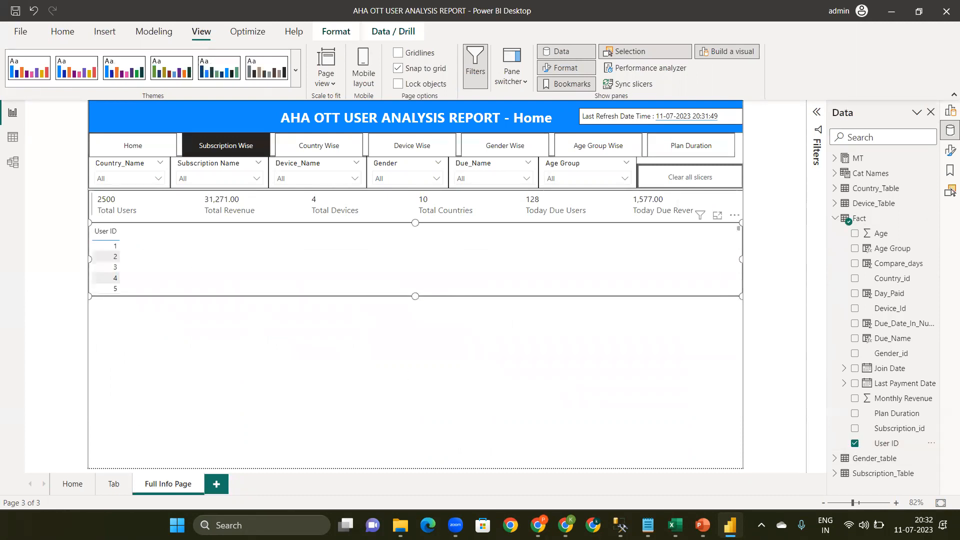
left_click_drag(415, 296, 415, 468)
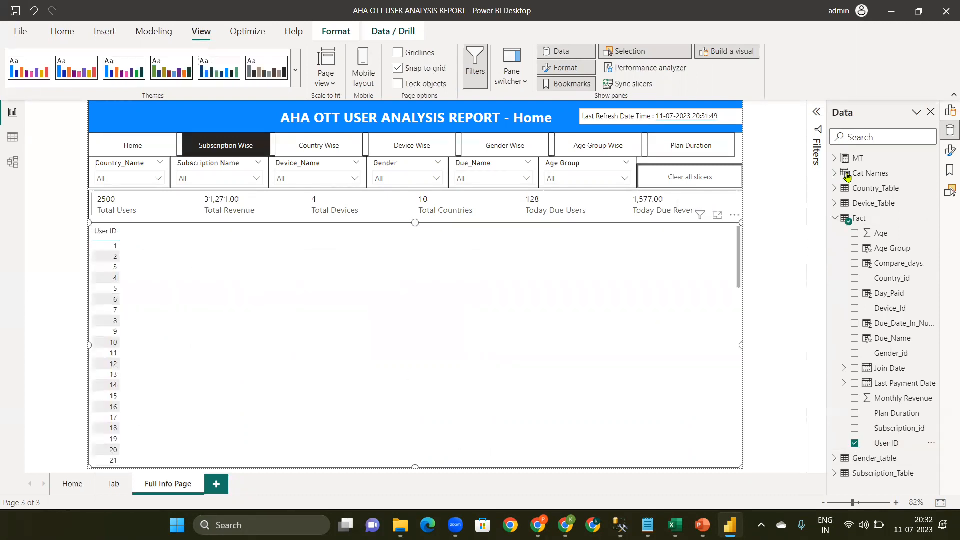
Add the Total Revenue measure and Subscription Name from Subscription_Table to the User ID table
left_click(834, 159)
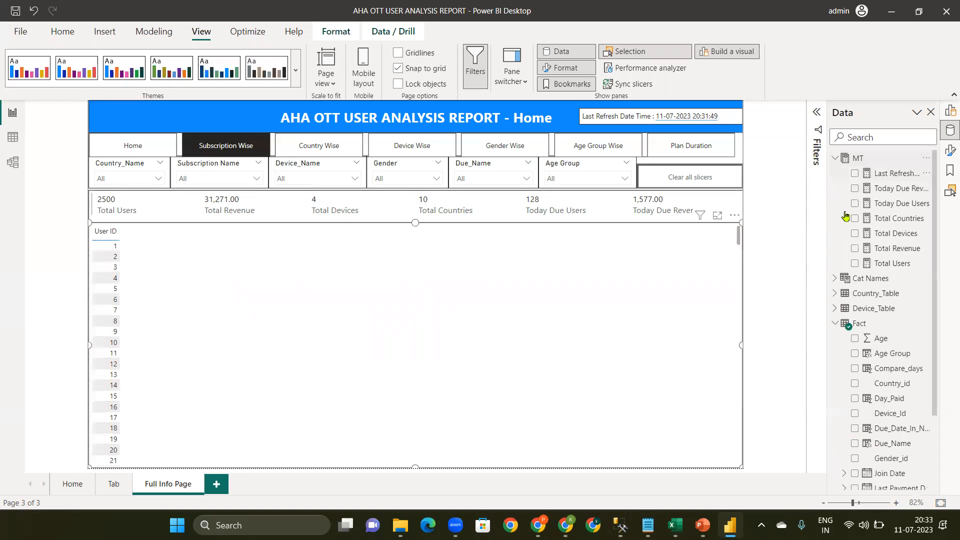
left_click(855, 248)
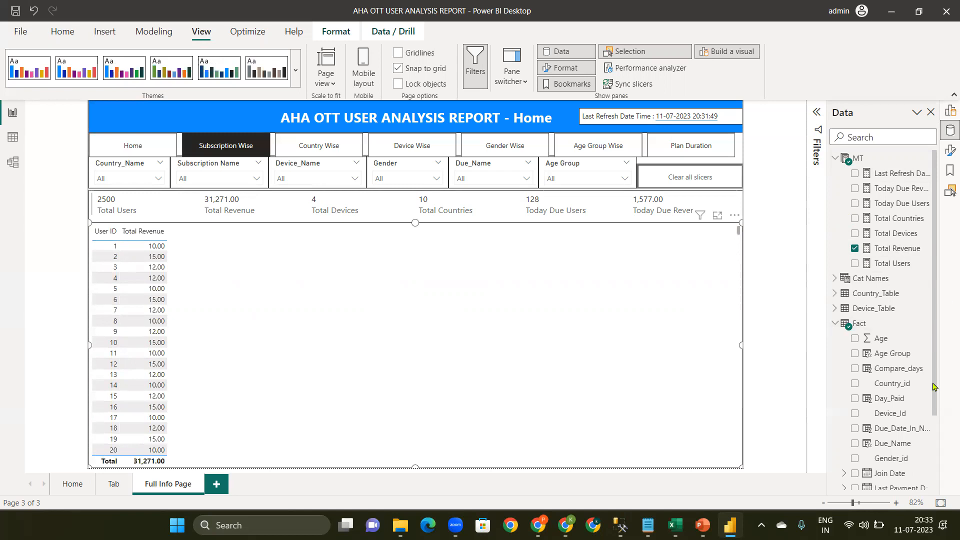
scroll(931, 425, "down", 3)
scroll(840, 231, "down", 1)
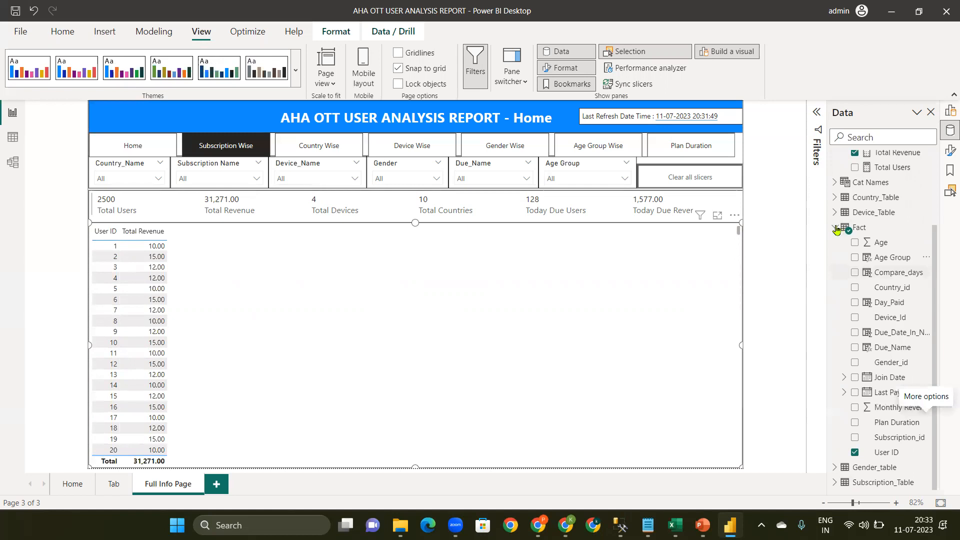
left_click(837, 229)
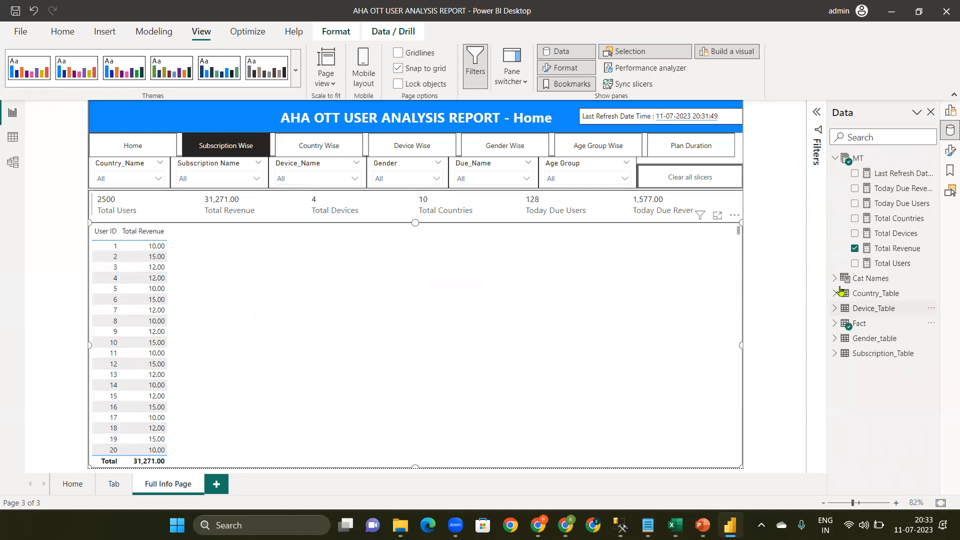
left_click(835, 354)
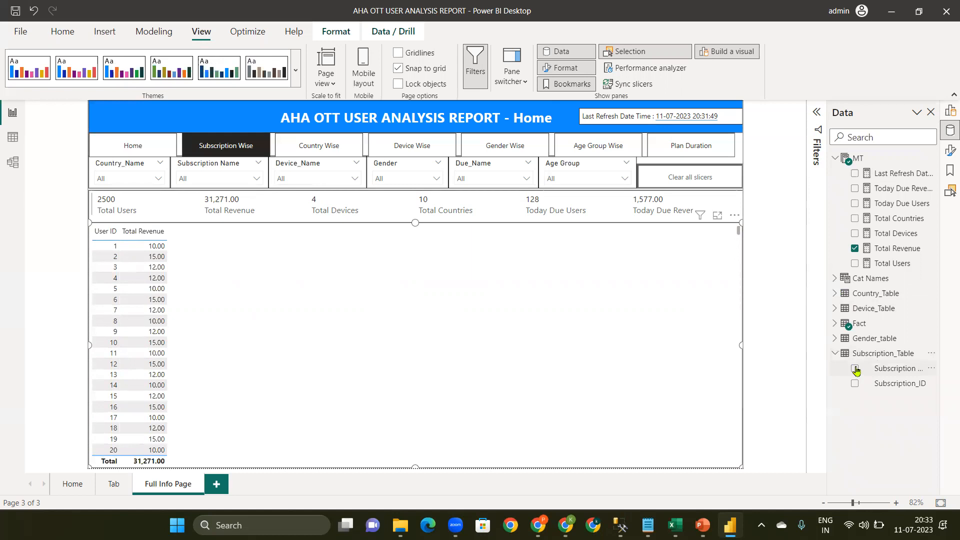
left_click(855, 369)
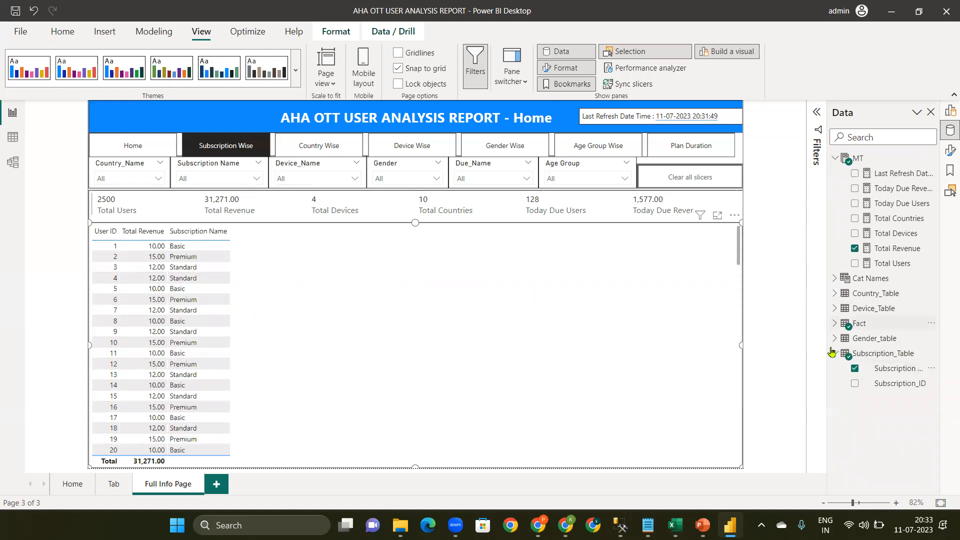
Add Country_Name, Device_Name and Gender from their lookup tables as further columns of the user table
left_click(836, 293)
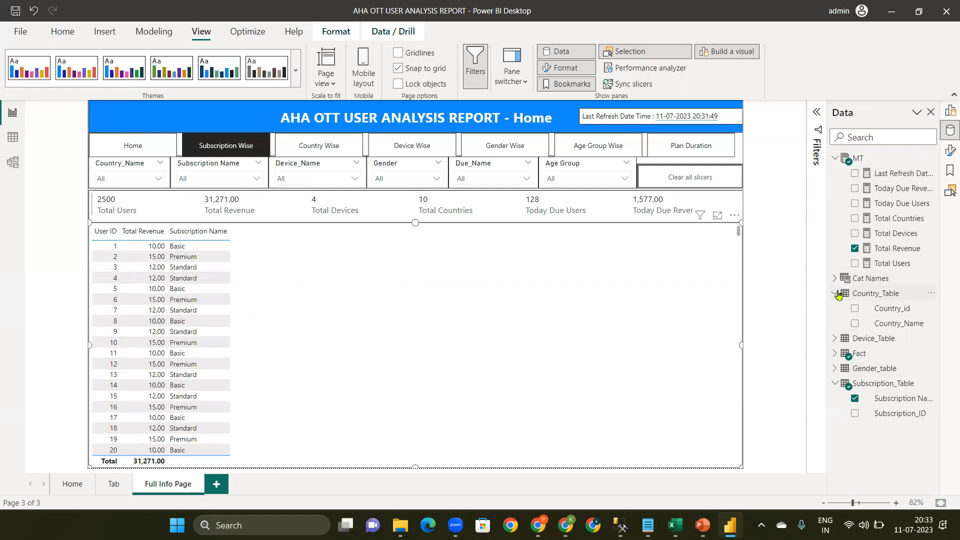
left_click(855, 323)
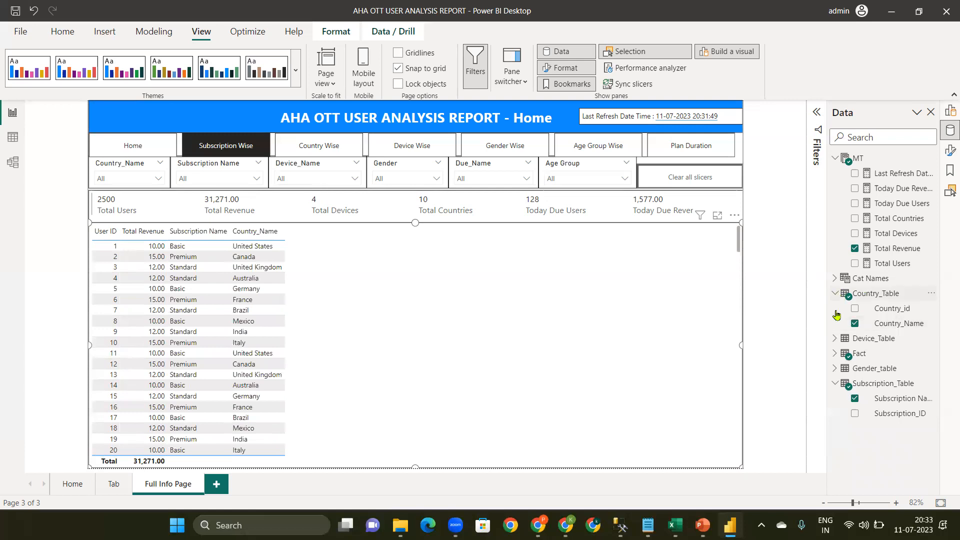
left_click(836, 295)
left_click(835, 309)
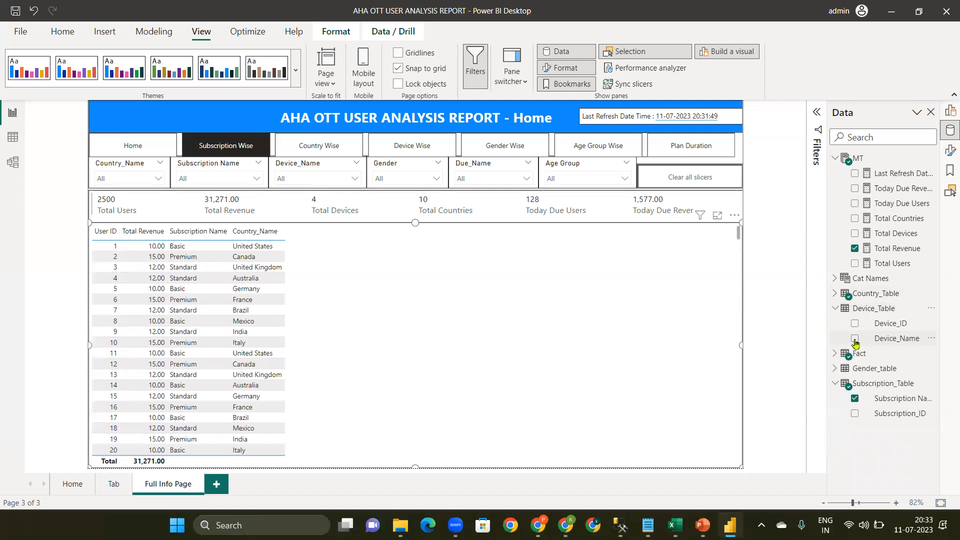
left_click(855, 340)
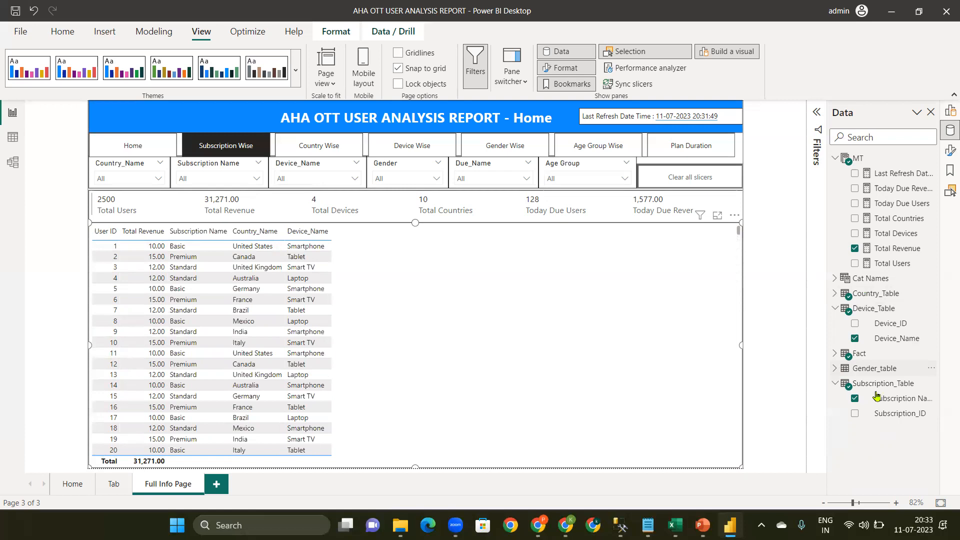
left_click(834, 370)
left_click(854, 384)
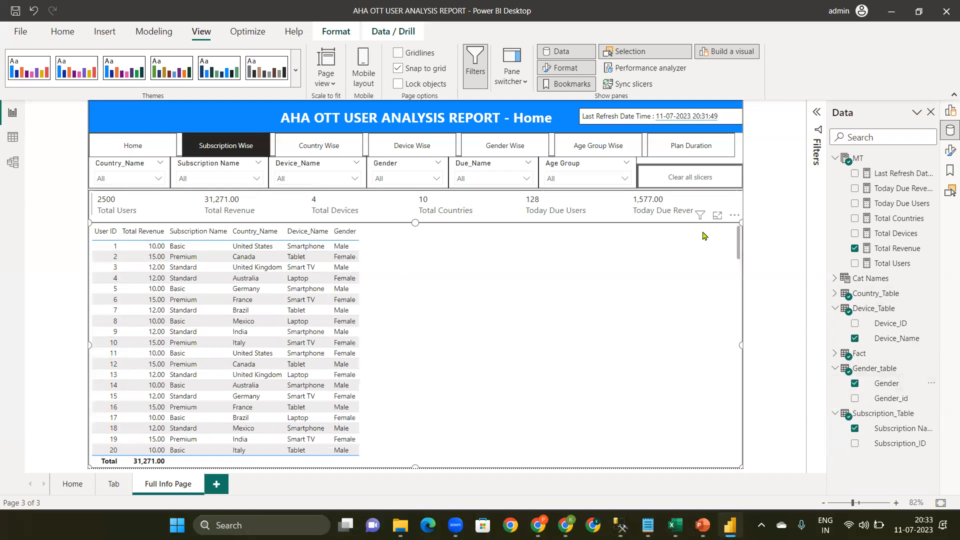
Move the Gender column directly after User ID in the user table
left_click(949, 115)
left_click_drag(884, 304, 888, 214)
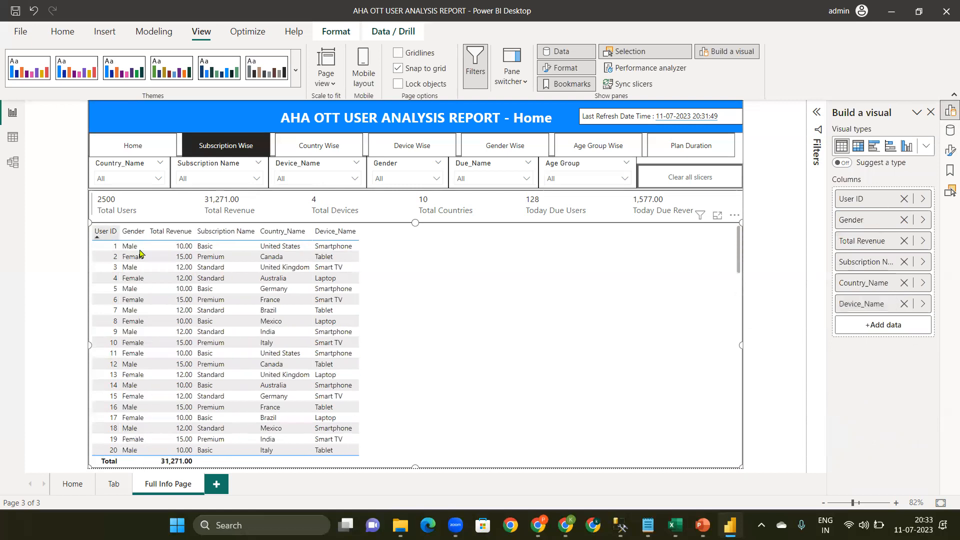
left_click(140, 238)
left_click(178, 236)
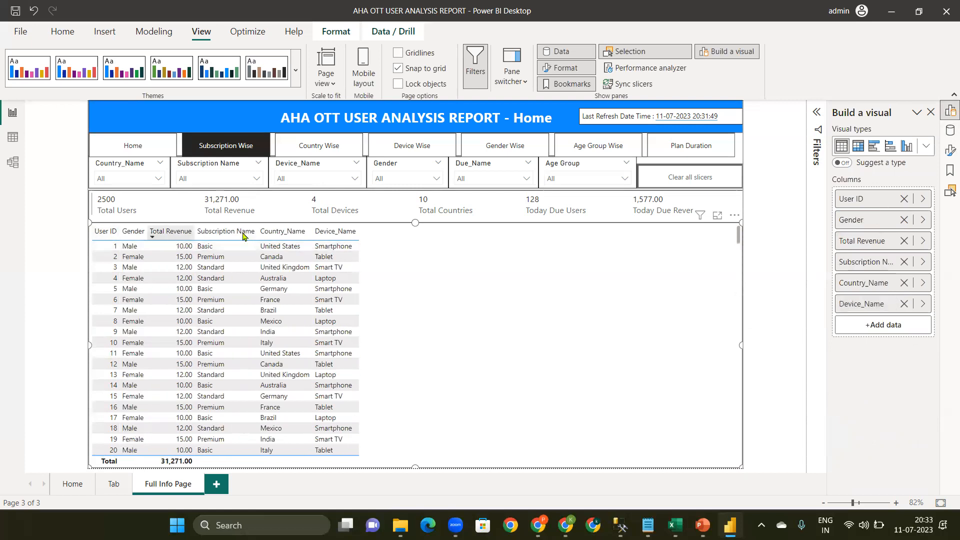
left_click(283, 235)
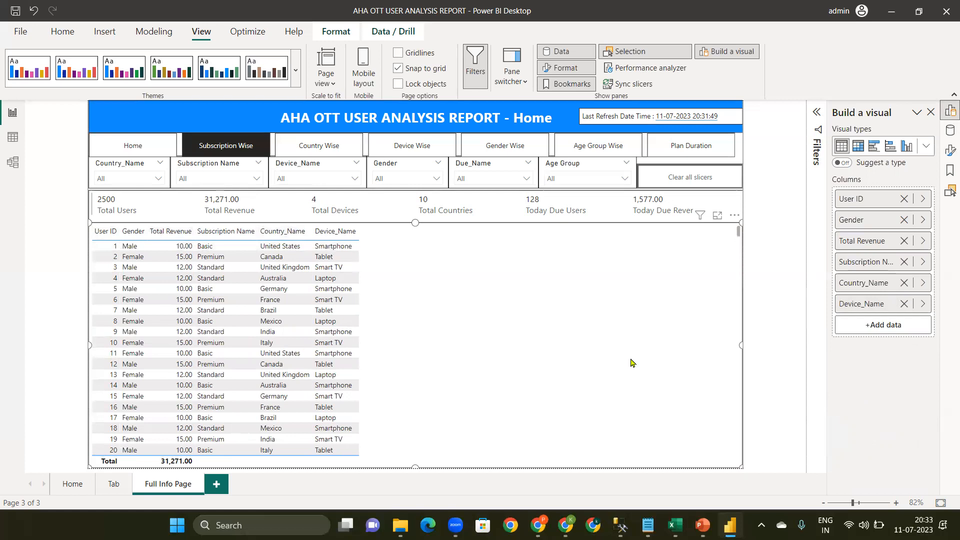
Collapse the expanded lookup tables in the field list and add Due_Name from the Fact table to the user table
left_click(948, 152)
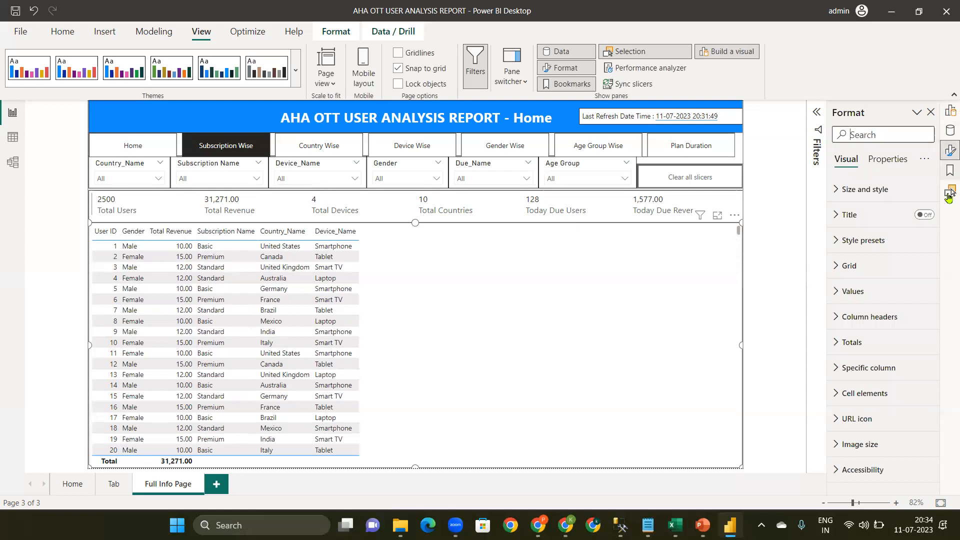
left_click(949, 195)
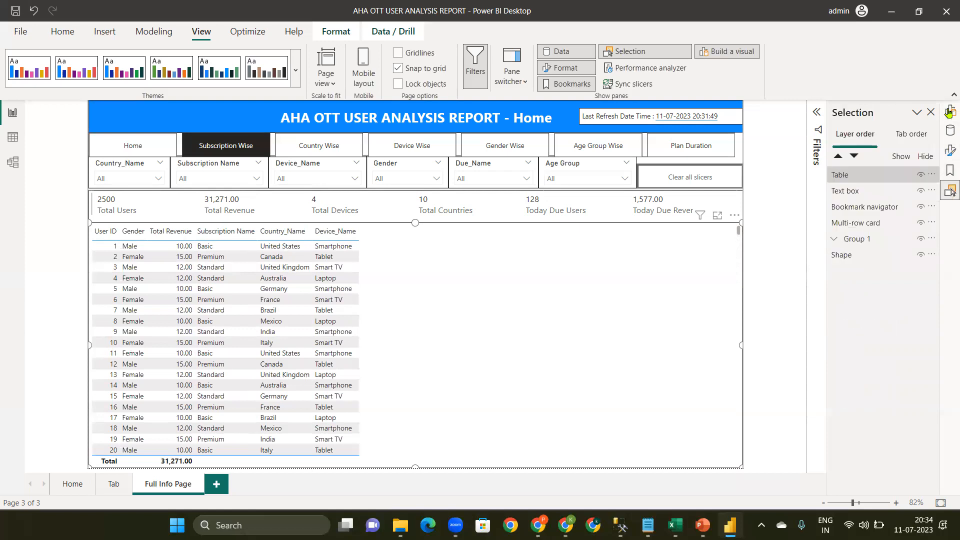
left_click(948, 132)
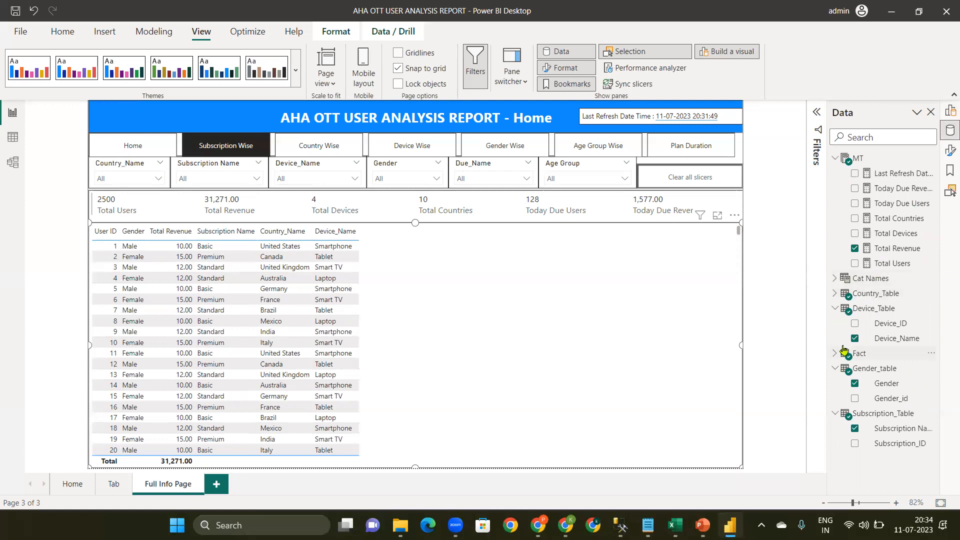
left_click(835, 311)
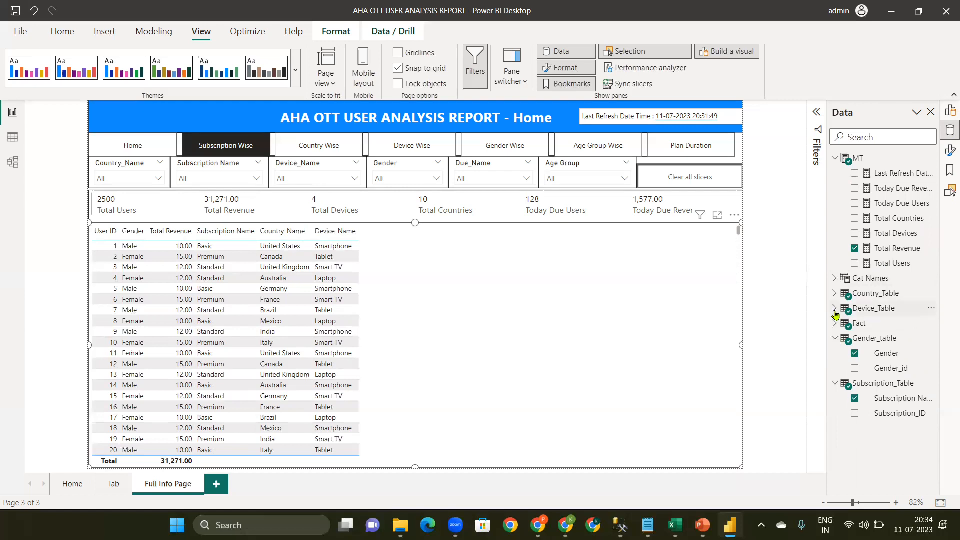
left_click(835, 340)
left_click(835, 354)
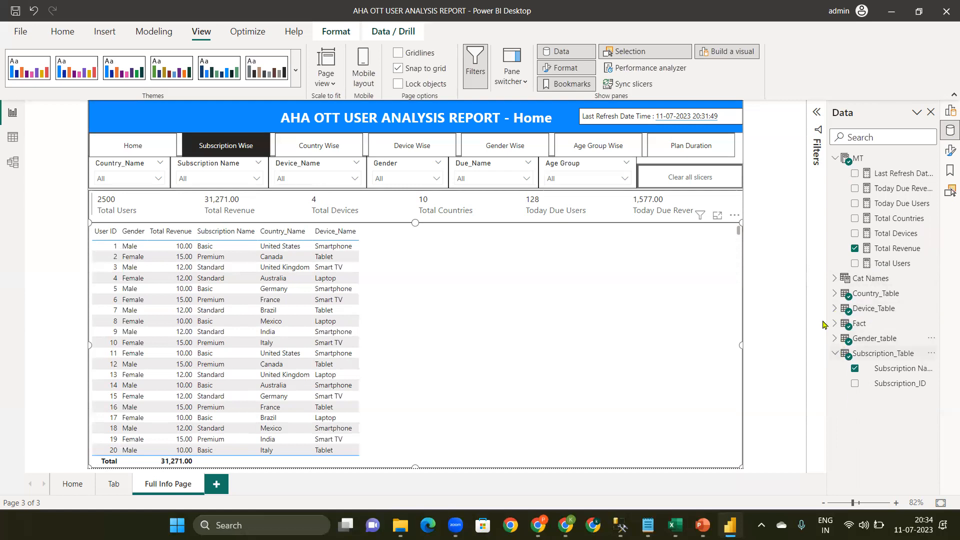
left_click(836, 324)
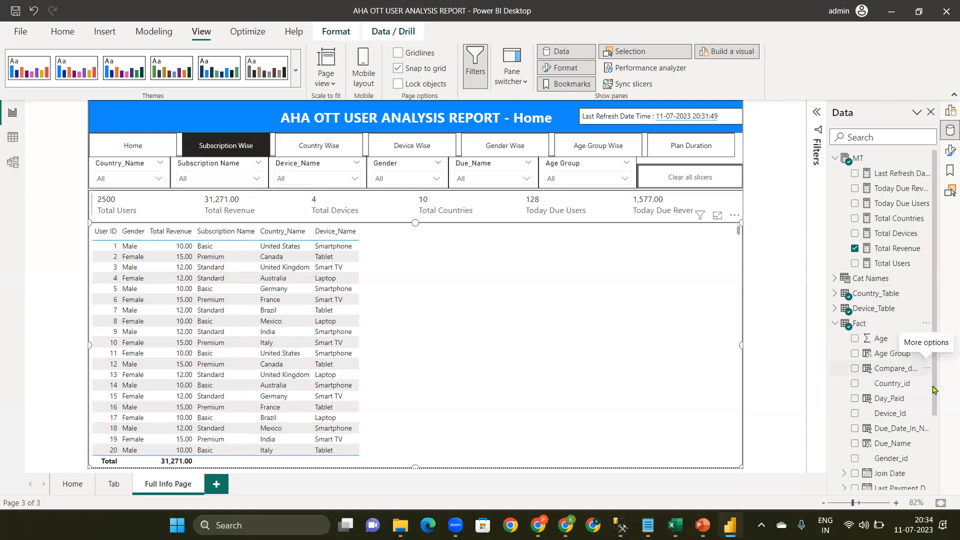
left_click(933, 457)
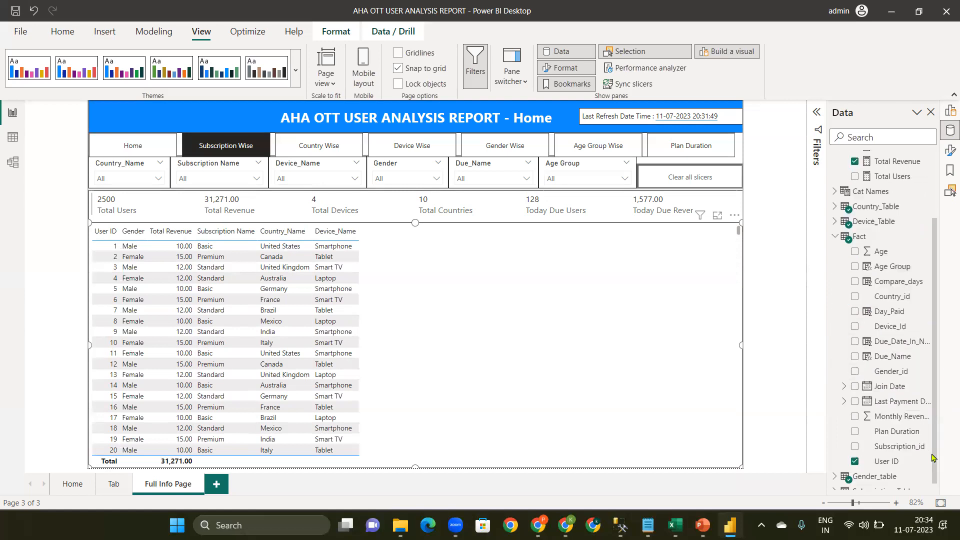
left_click(931, 486)
left_click_drag(892, 348, 489, 312)
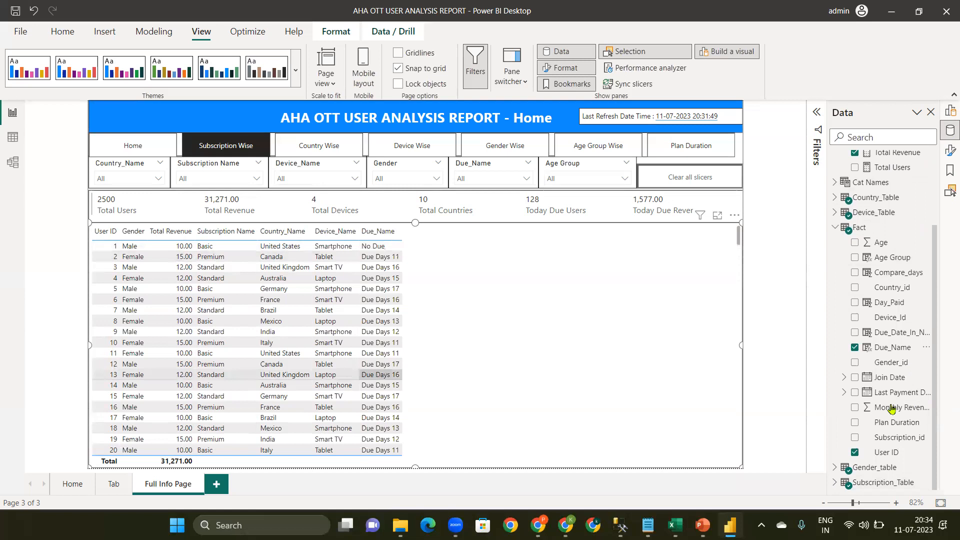
Add Join Date, Last Payment Date, Plan Duration, Age Group and Day_Paid from the Fact table to the user table
left_click(855, 378)
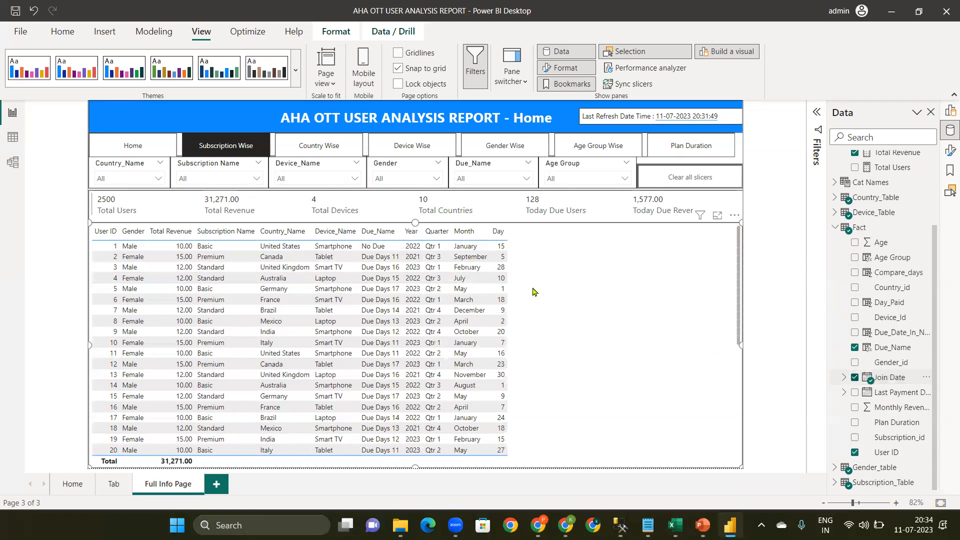
left_click(855, 393)
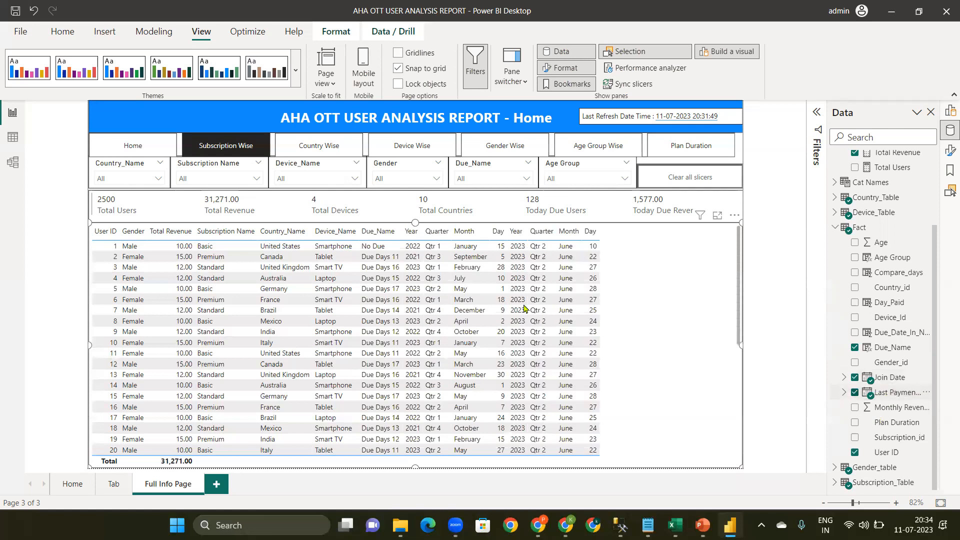
left_click(855, 423)
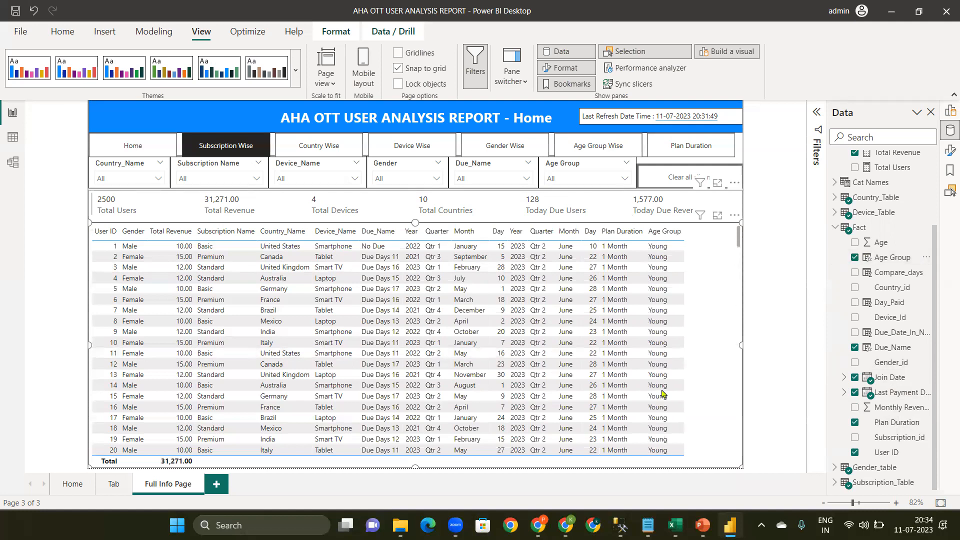
left_click(592, 246)
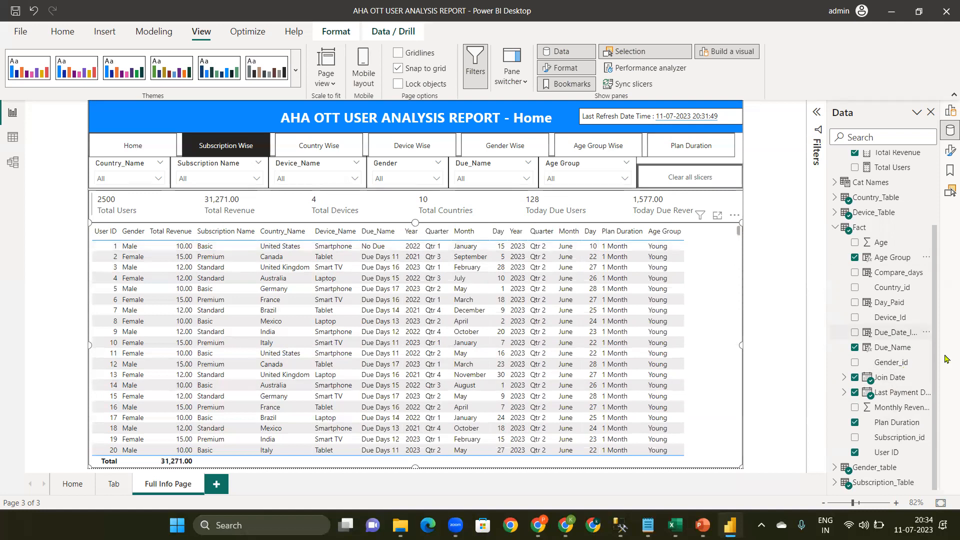
left_click_drag(884, 307, 697, 276)
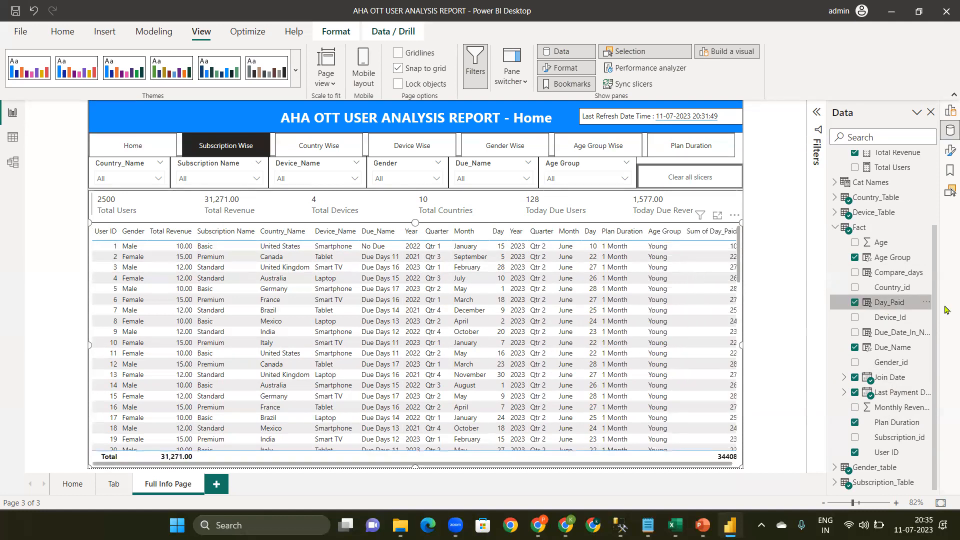
Switch Join Date and Last Payment Date in the user table from date hierarchies to plain date fields
scroll(936, 189, "up", 3)
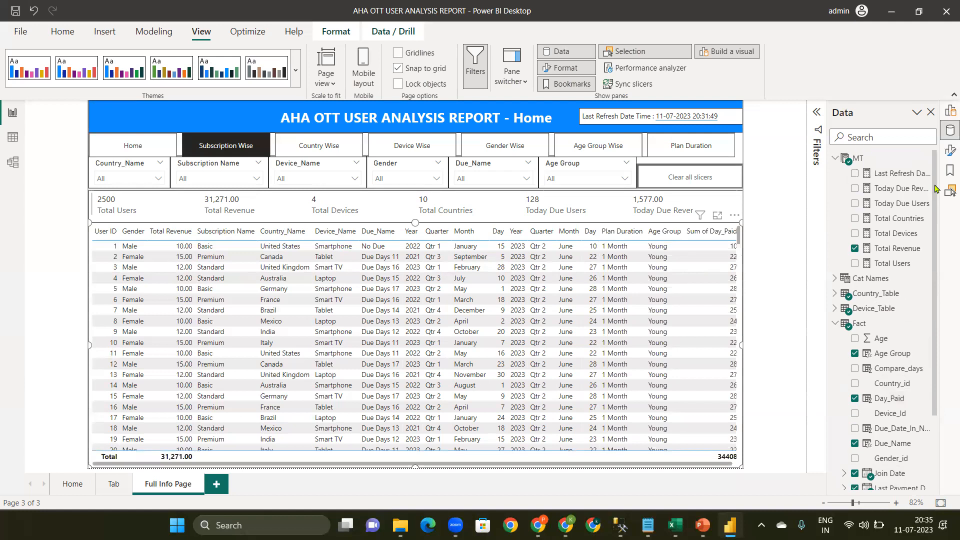
left_click(949, 114)
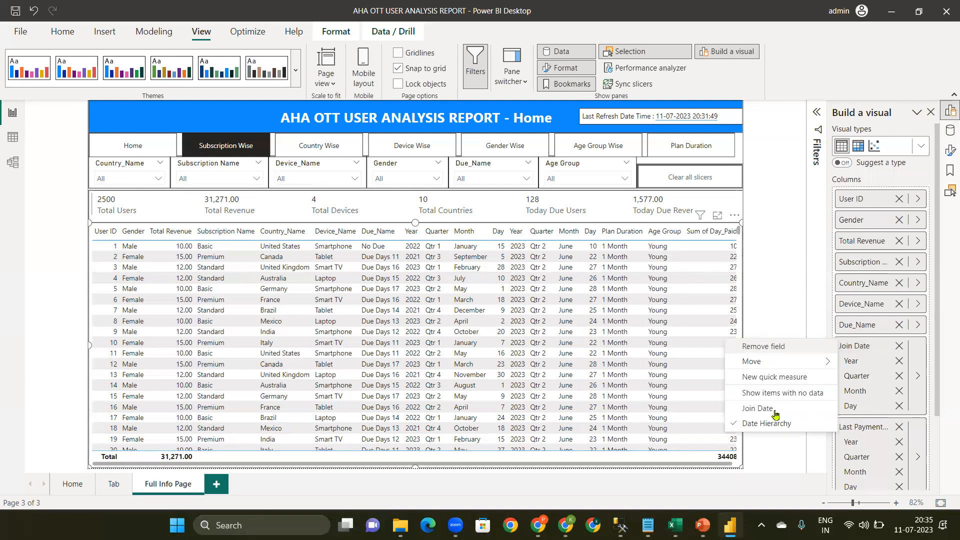
left_click(774, 410)
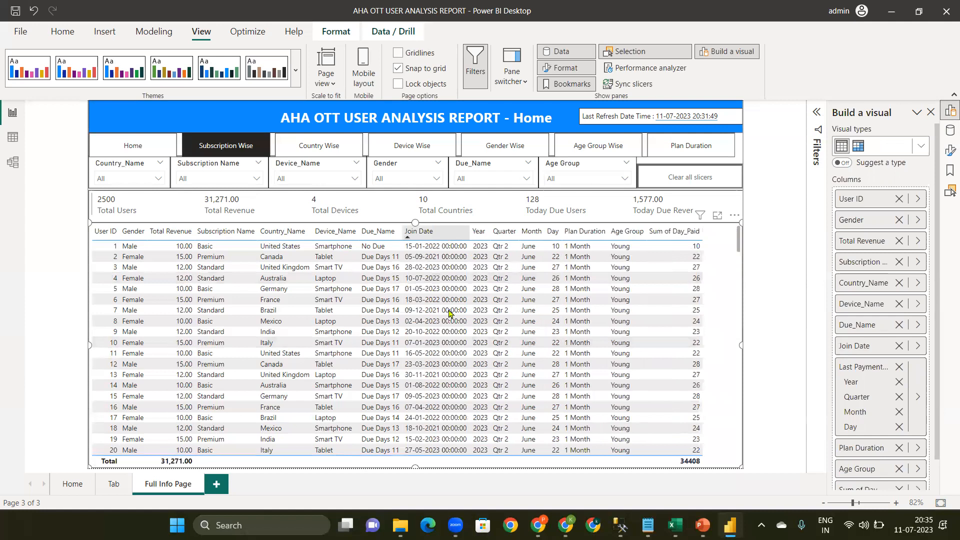
right_click(862, 368)
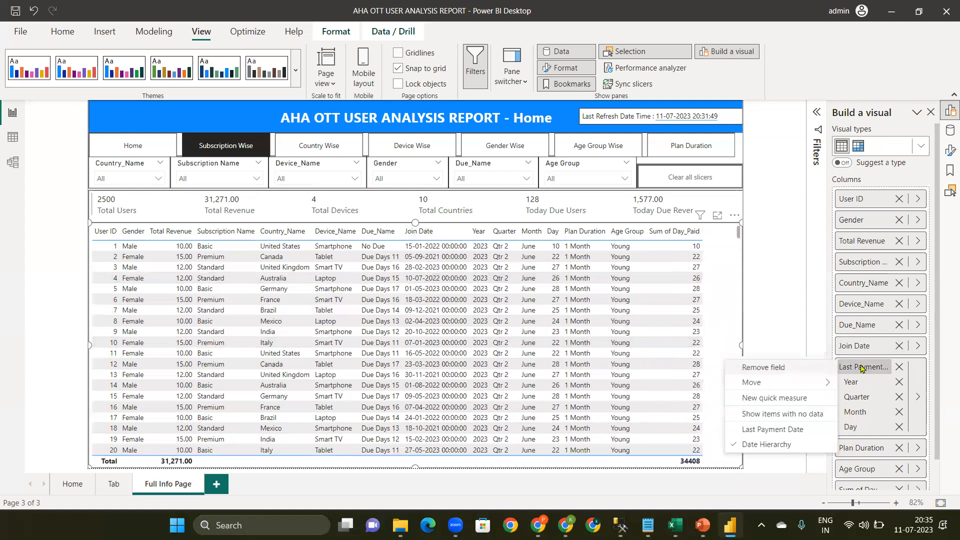
left_click(785, 431)
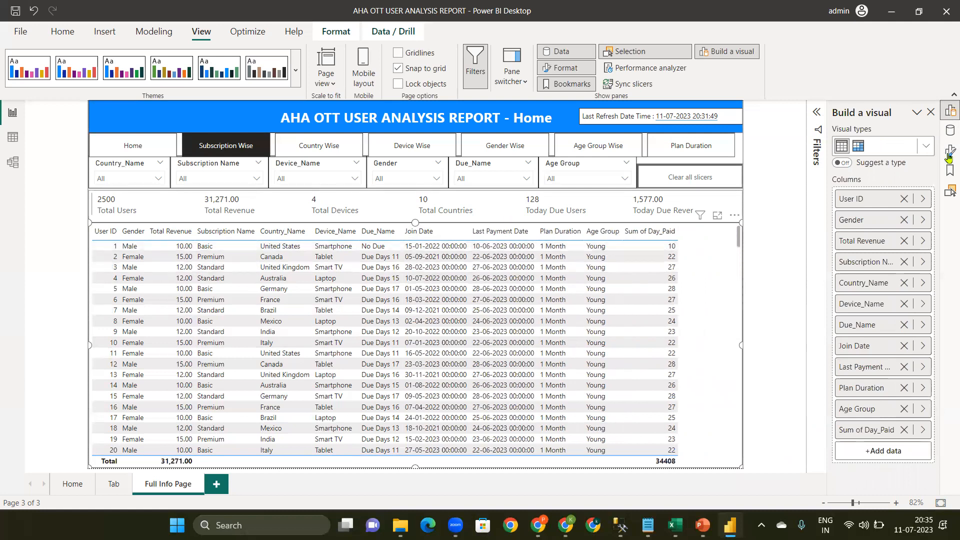
Change the data type of the Fact table's Last Payment Date column to Date
left_click(949, 133)
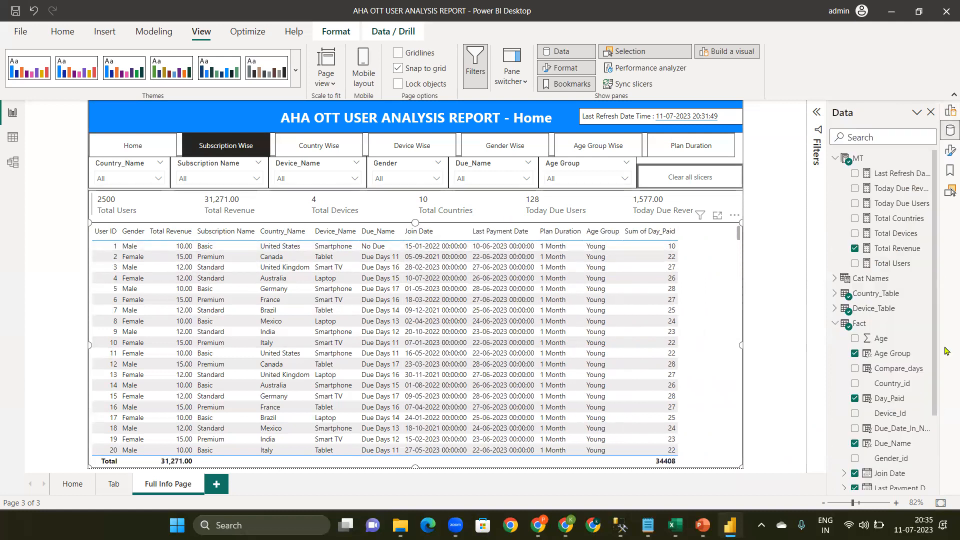
left_click(833, 328)
scroll(933, 442, "down", 2)
scroll(902, 446, "down", 2)
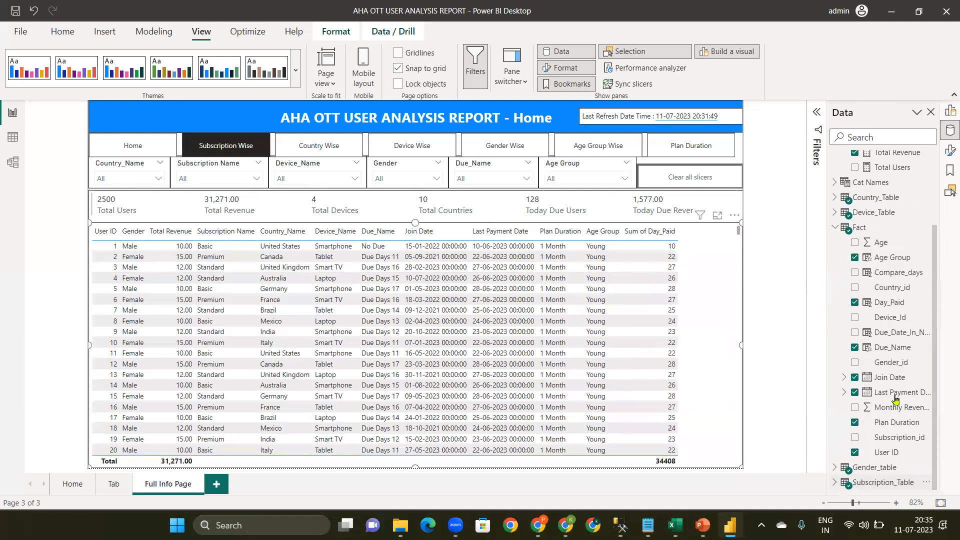
left_click(895, 398)
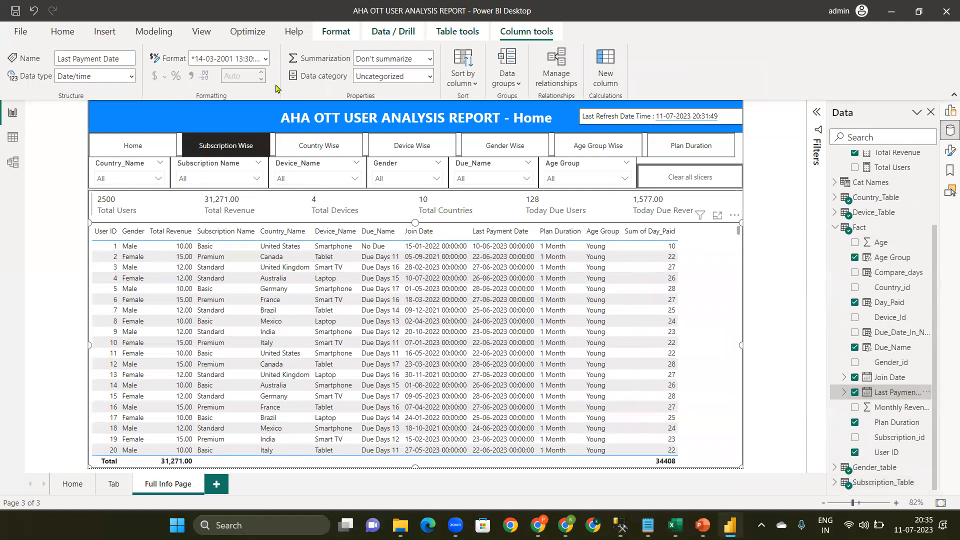
left_click(131, 78)
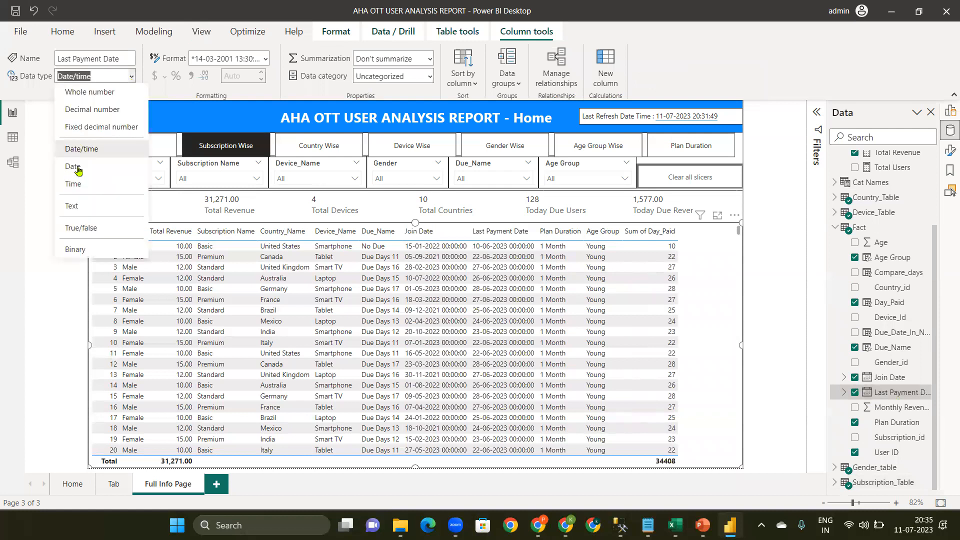
left_click(77, 170)
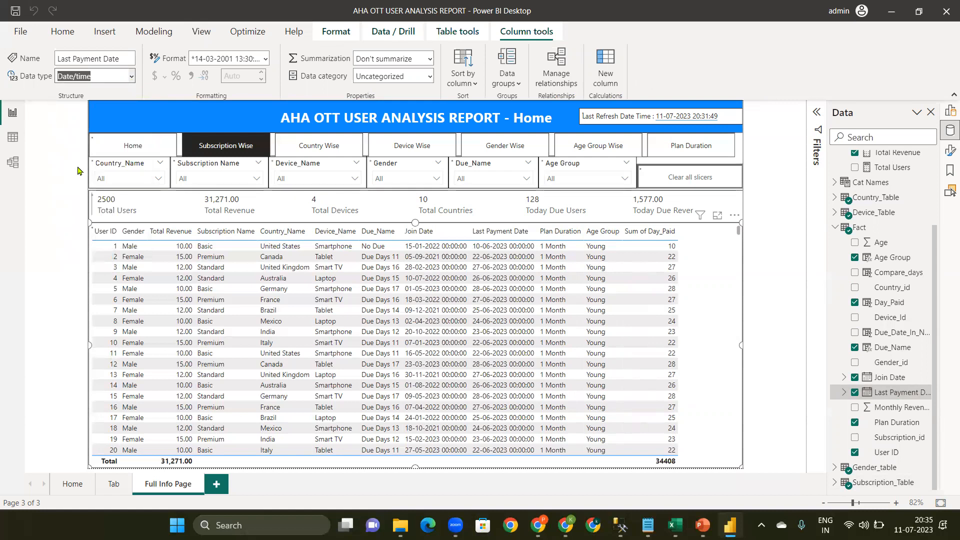
key("Down")
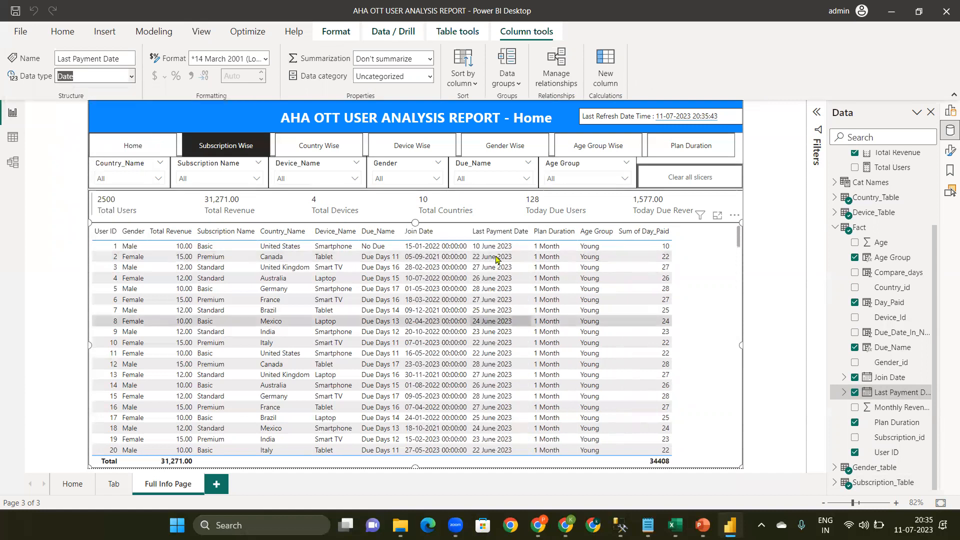
Change the data type of the Fact table's Join Date column to Date
left_click(895, 378)
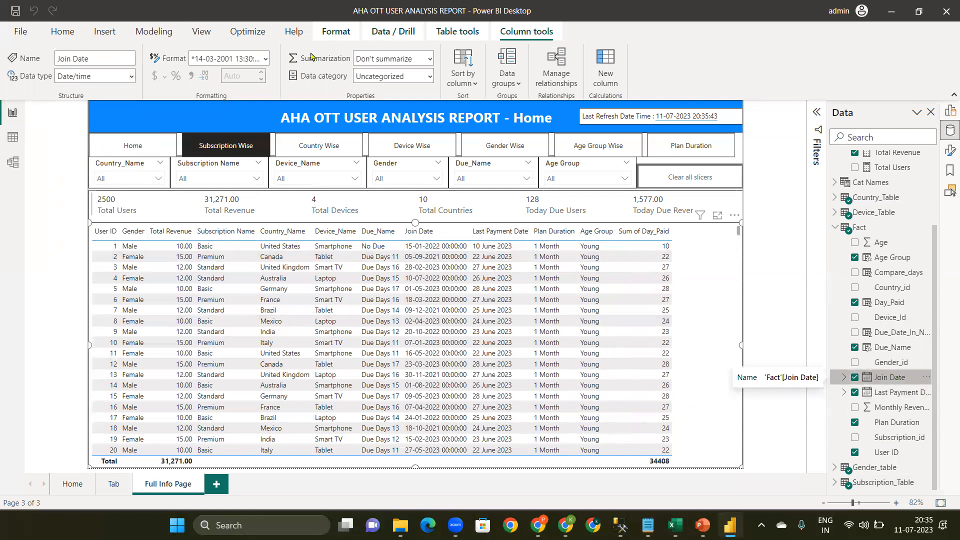
left_click(265, 60)
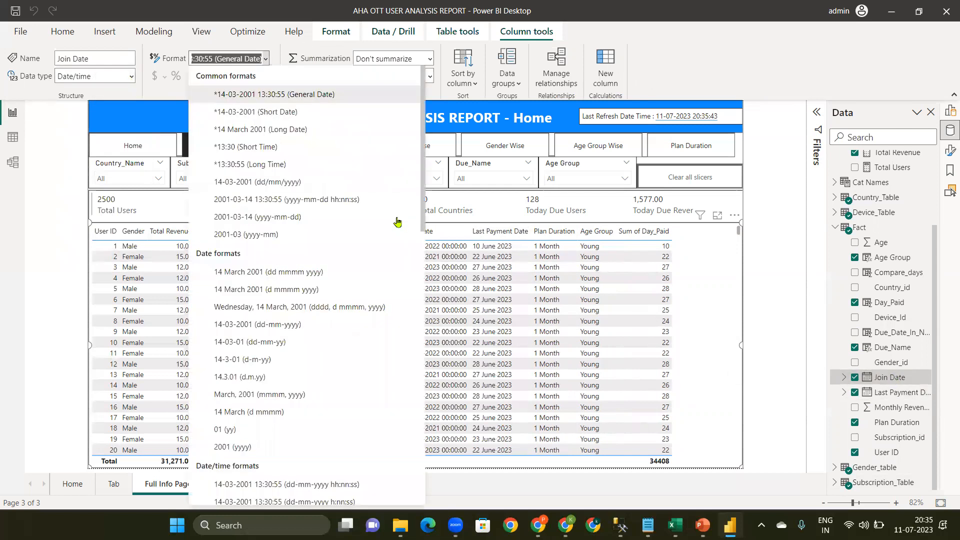
left_click(133, 77)
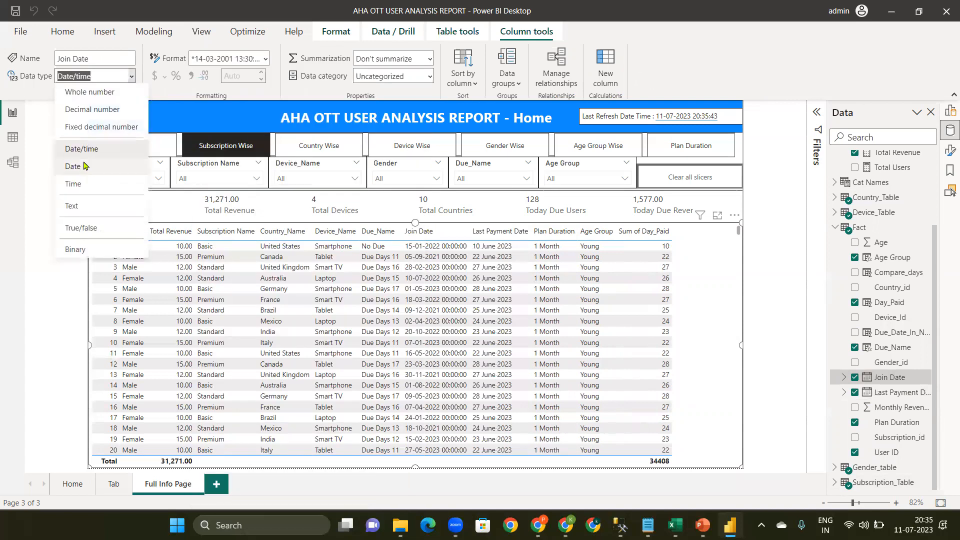
key("Escape")
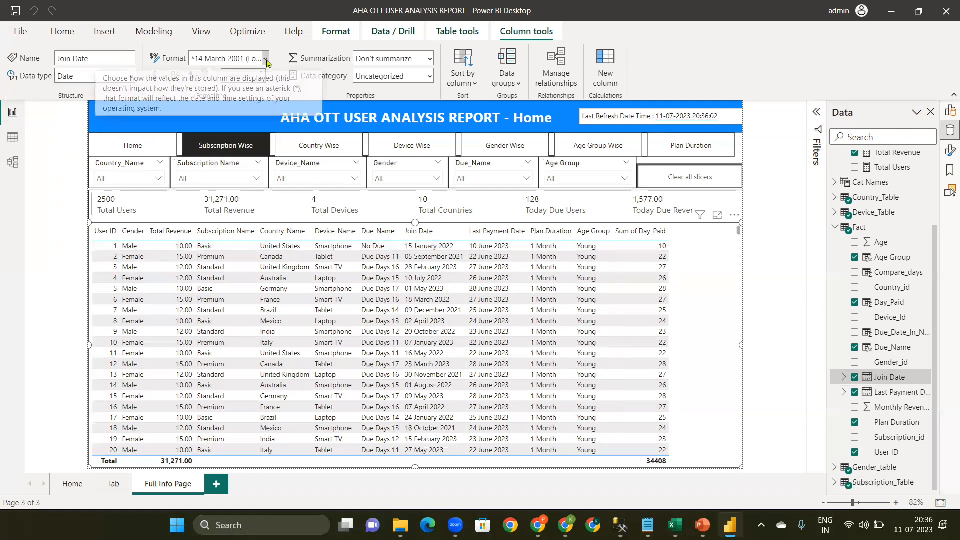
Set the display format of Join Date and Last Payment Date to 14-03-2001 (dd-mm-yyyy)
left_click(267, 59)
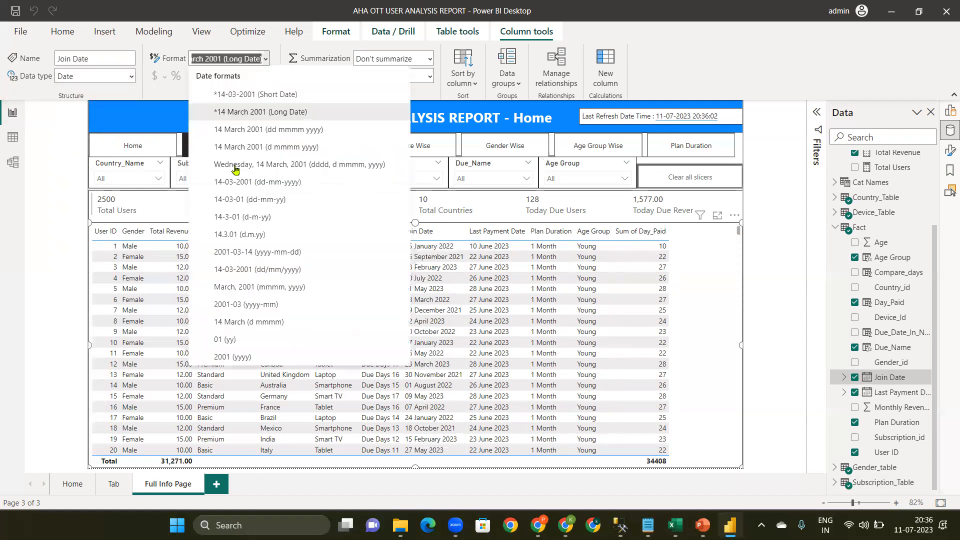
left_click(273, 183)
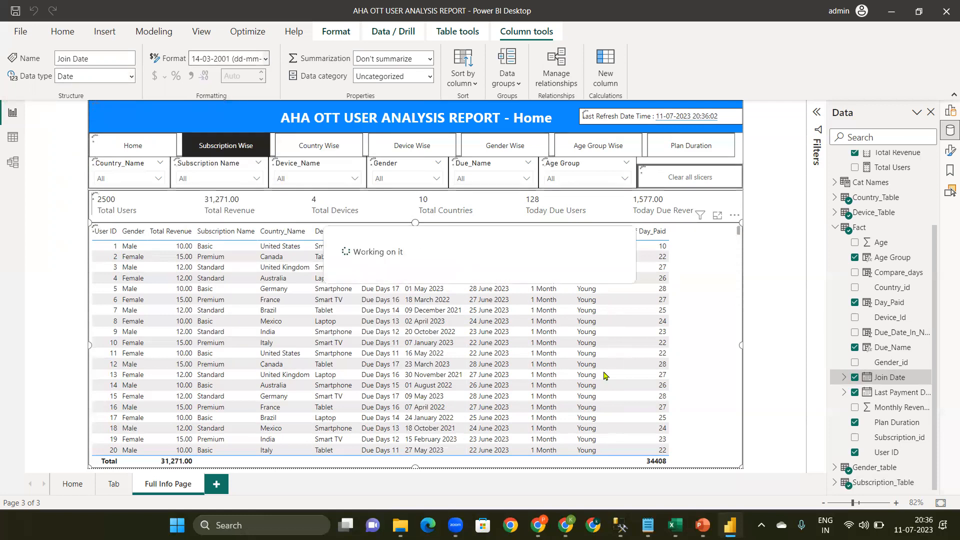
left_click(898, 397)
left_click(265, 58)
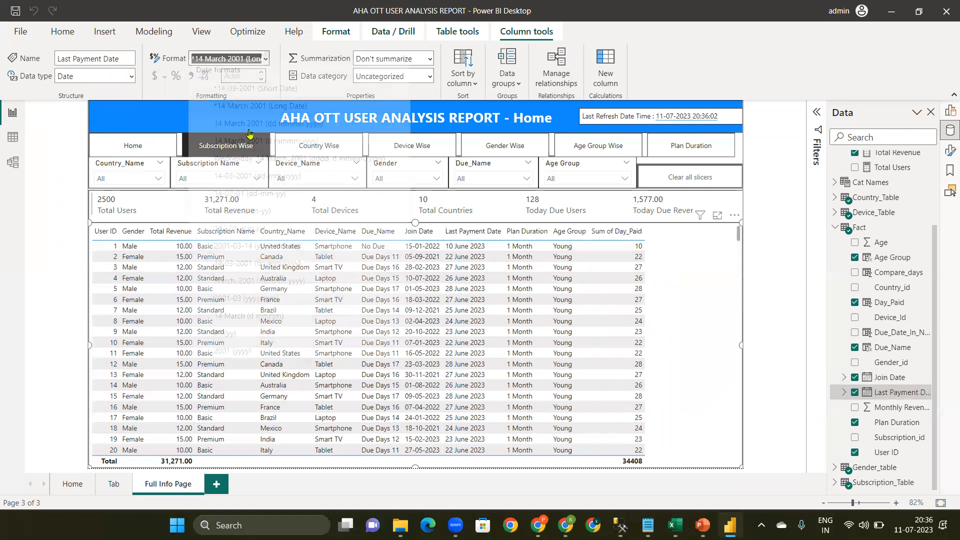
left_click(281, 184)
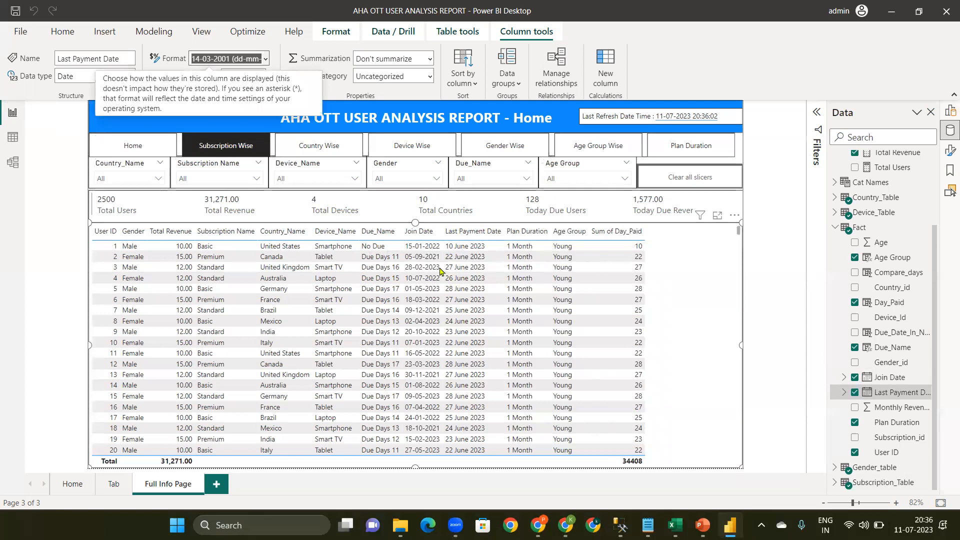
Move the Join Date and Last Payment Date columns directly after User ID in the user table
left_click(949, 114)
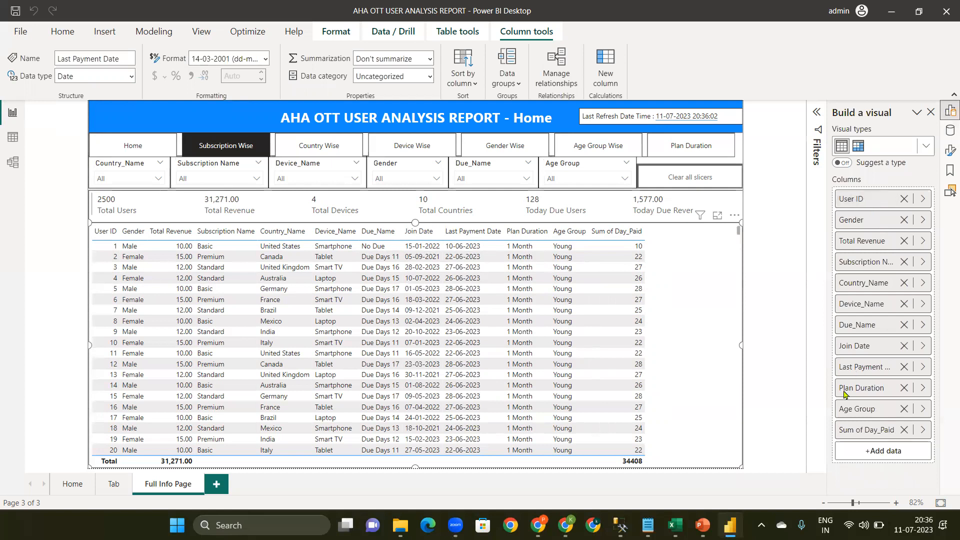
left_click_drag(865, 346, 868, 212)
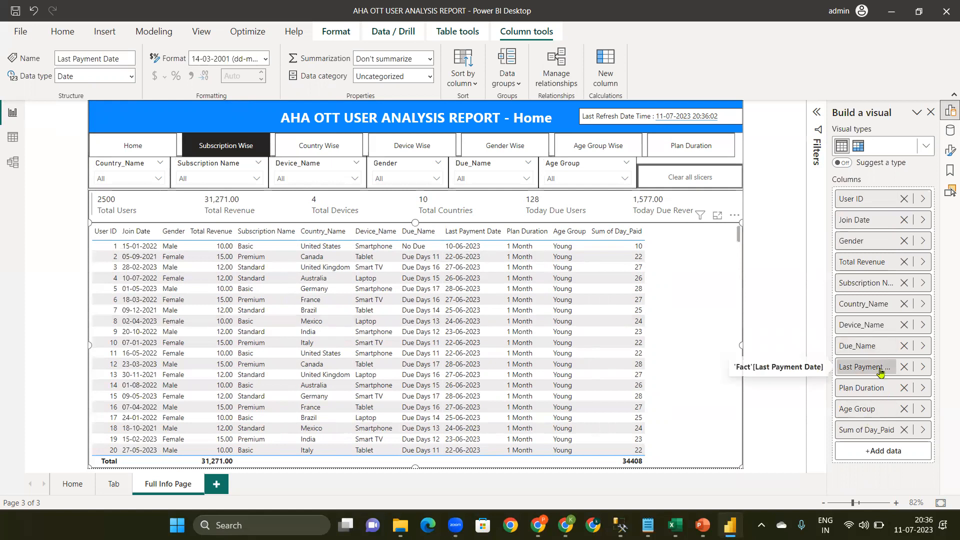
left_click_drag(867, 372, 888, 233)
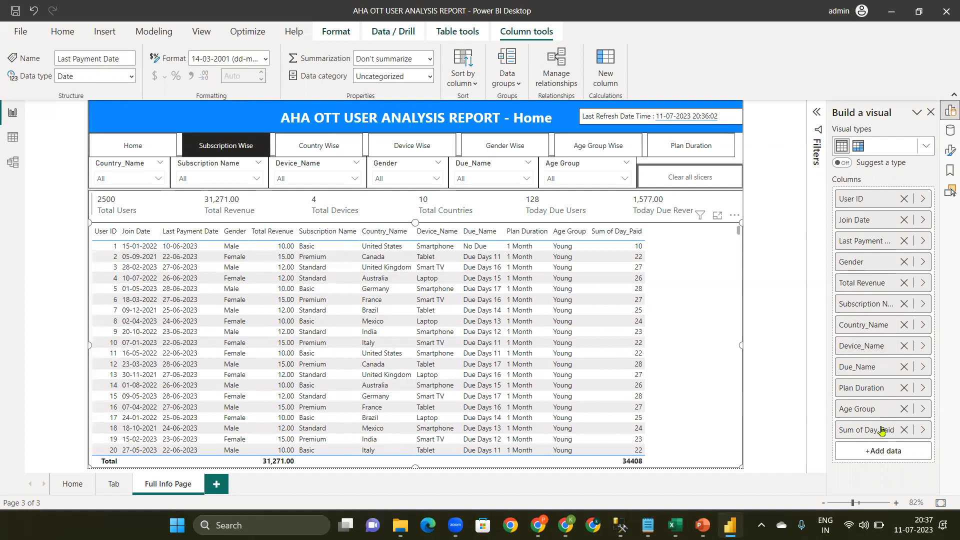
Move Sum of Day_Paid directly after Last Payment Date in the user table and set its aggregation to Don't summarize
left_click_drag(876, 234, 897, 257)
left_click(922, 261)
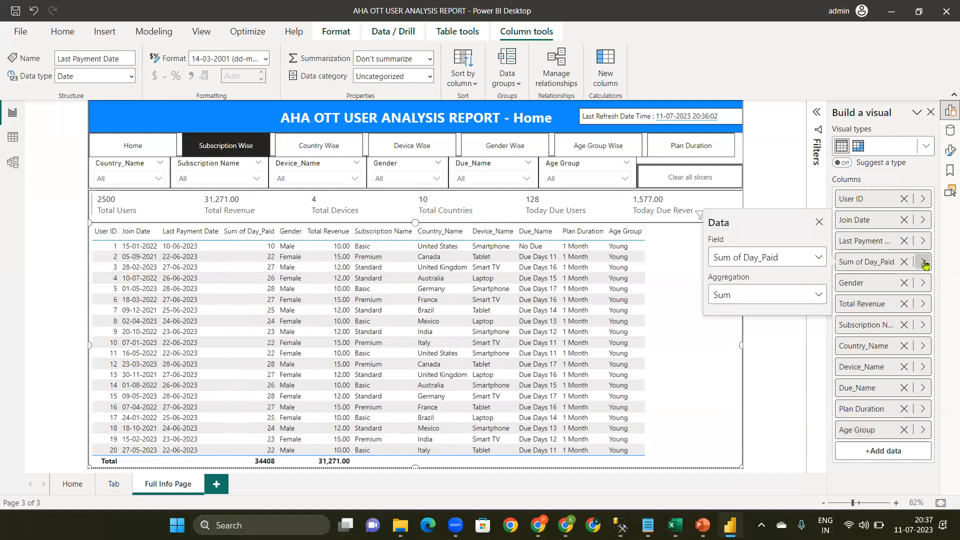
left_click(747, 295)
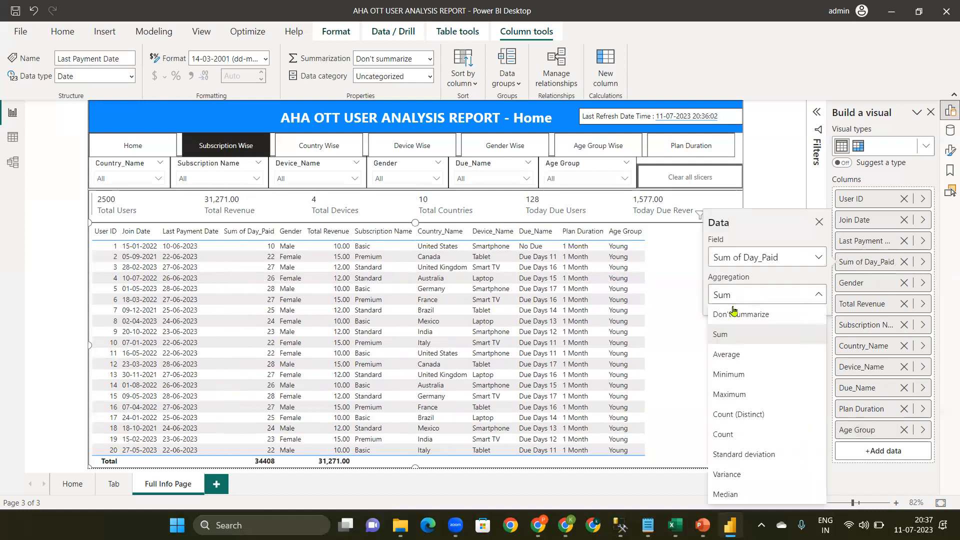
left_click(735, 314)
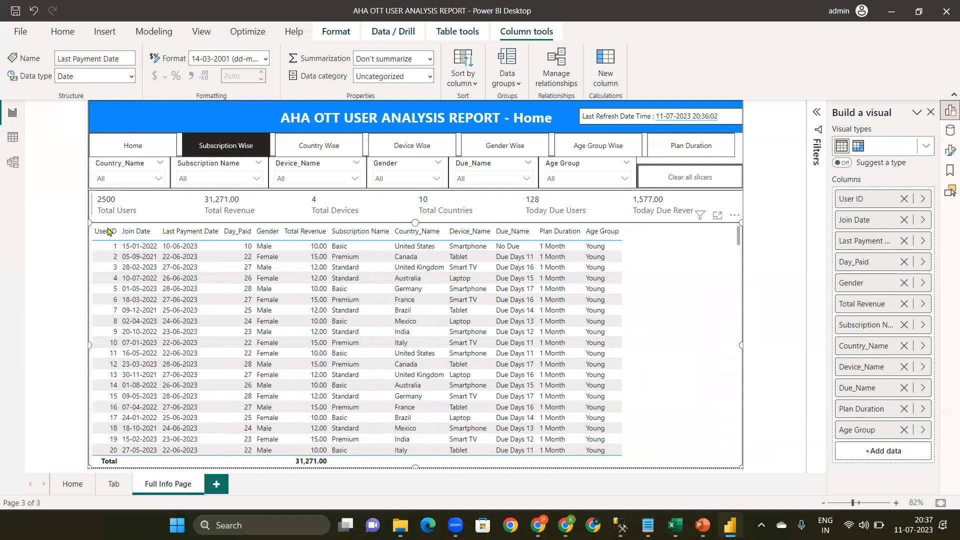
Narrow the user table to just past its Age Group column, leaving free space beside it
left_click(162, 147)
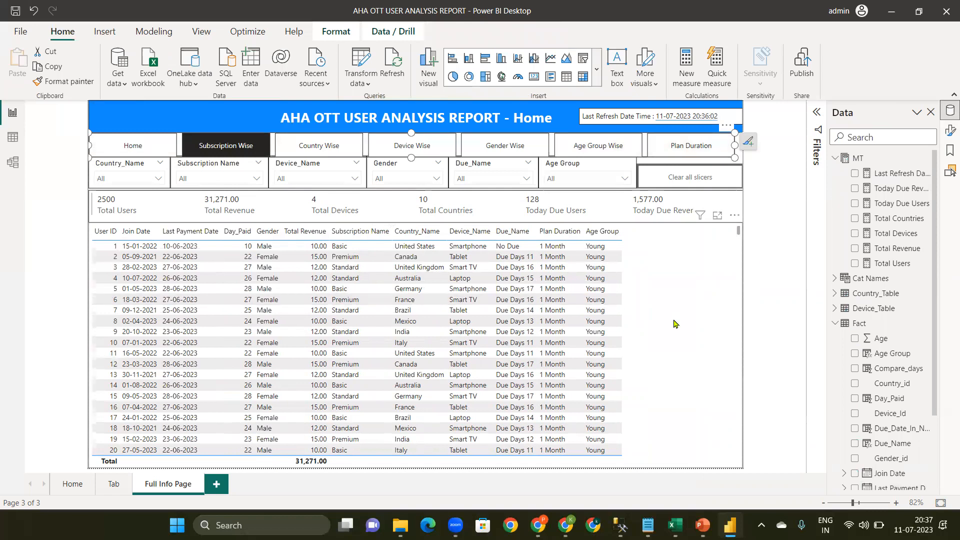
left_click(741, 346)
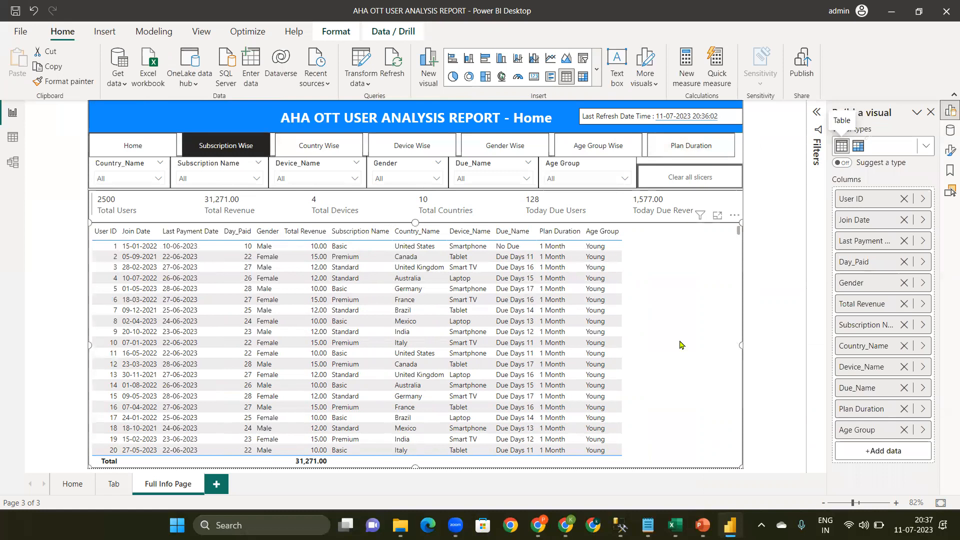
left_click_drag(642, 345, 628, 344)
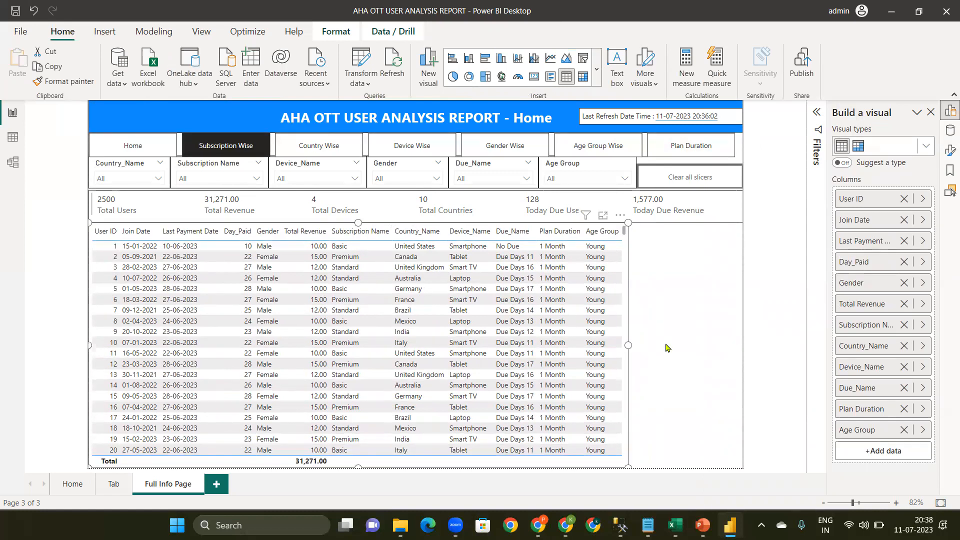
Insert a clustered column chart in the free space beside the user table with Today Due Revenue on the Y-axis
left_click(665, 347)
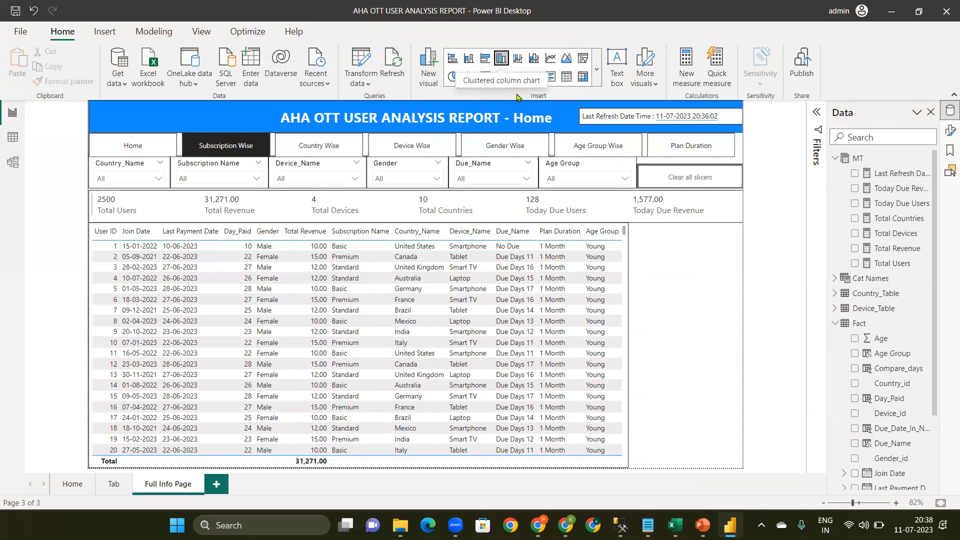
left_click(501, 58)
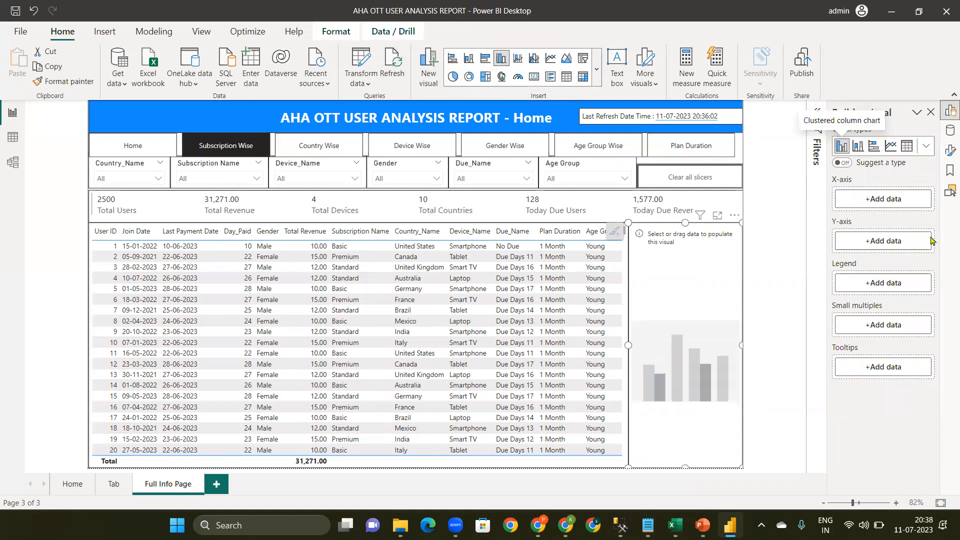
left_click(871, 241)
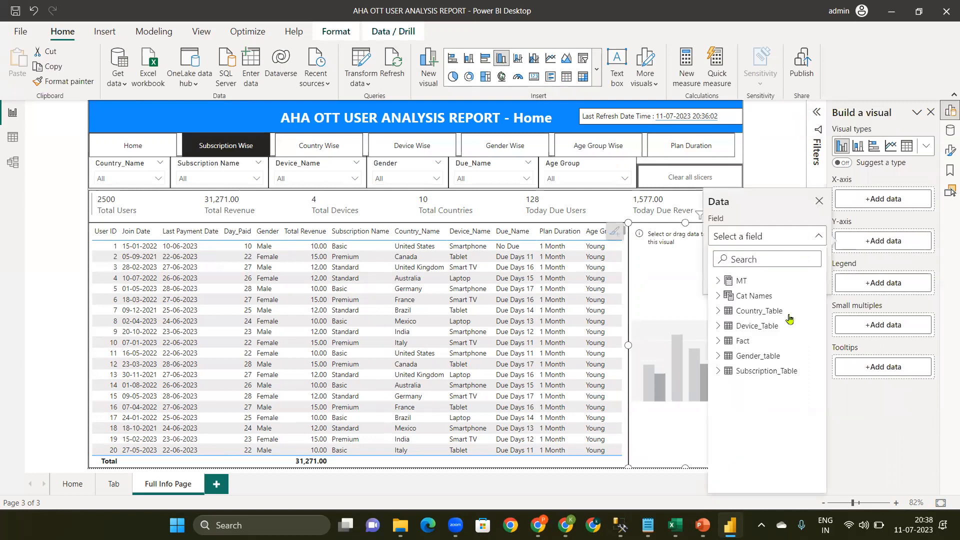
left_click(718, 282)
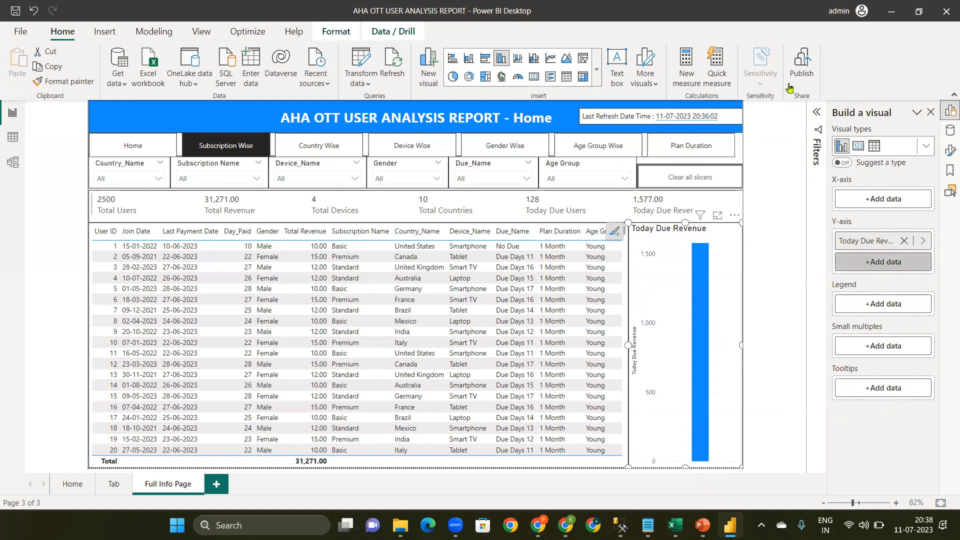
Add Today Due Users ahead of Today Due Revenue in the new chart and convert it to a multi-row card
left_click(896, 263)
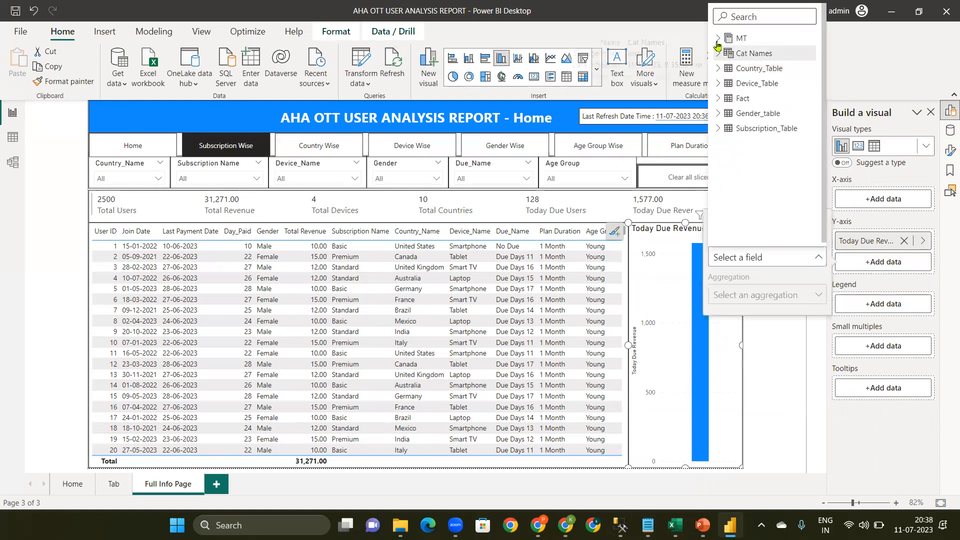
left_click(718, 39)
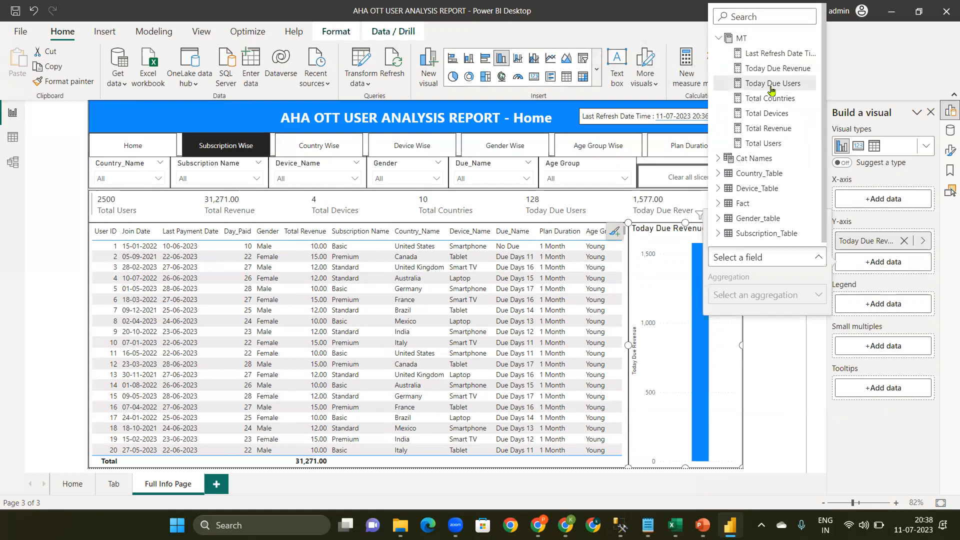
left_click(771, 84)
left_click_drag(858, 262, 864, 234)
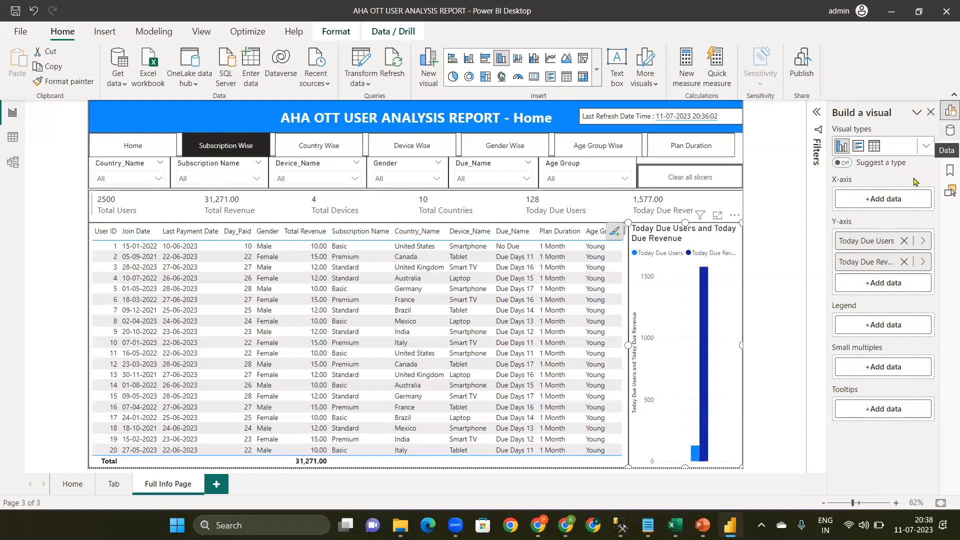
left_click(858, 147)
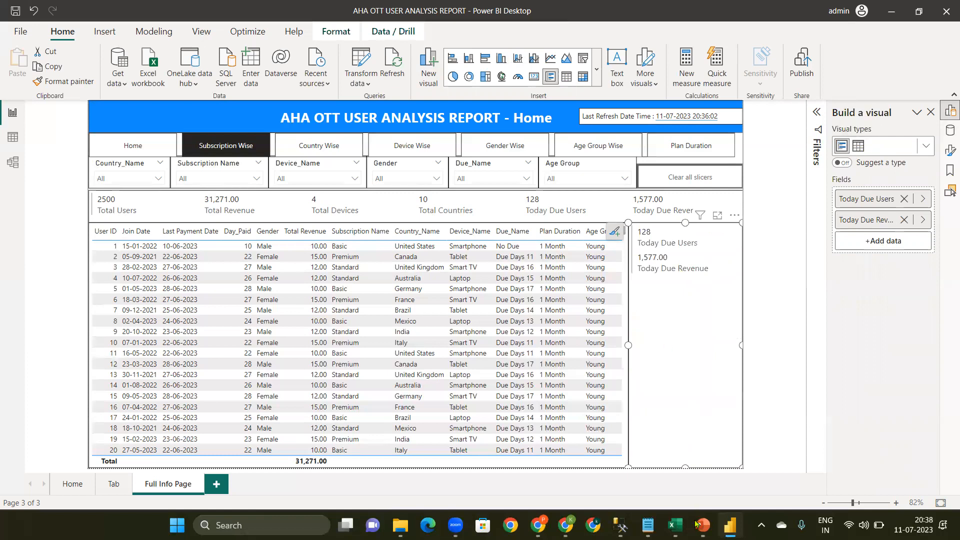
left_click(766, 314)
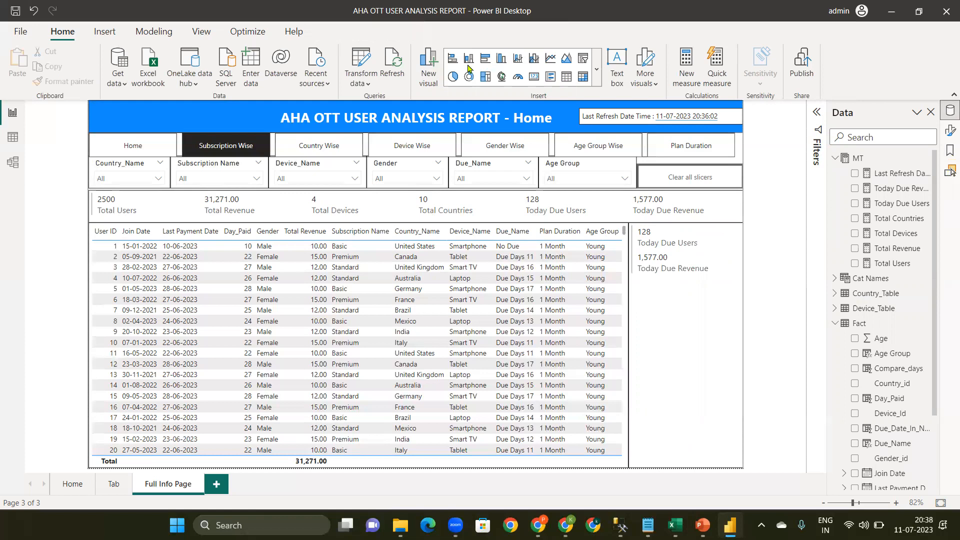
left_click(501, 59)
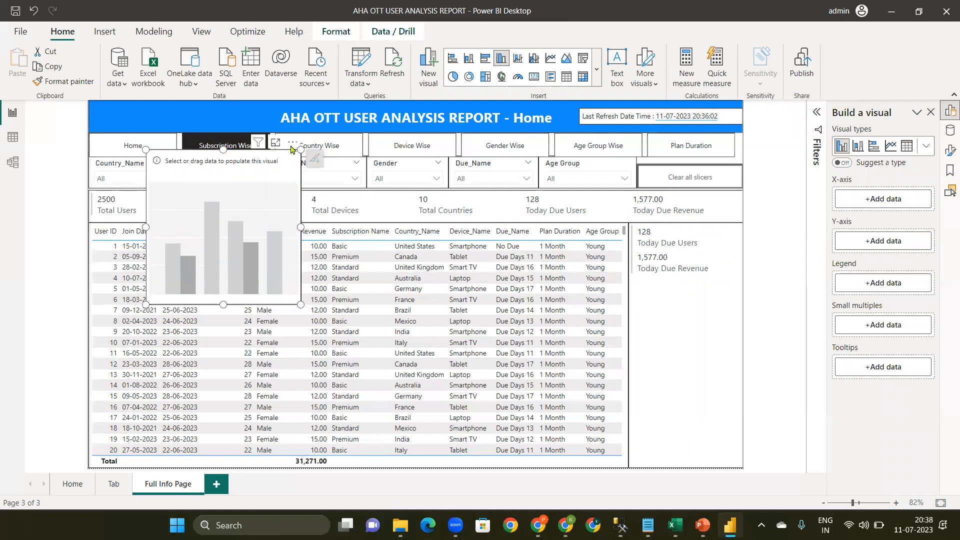
left_click(267, 145)
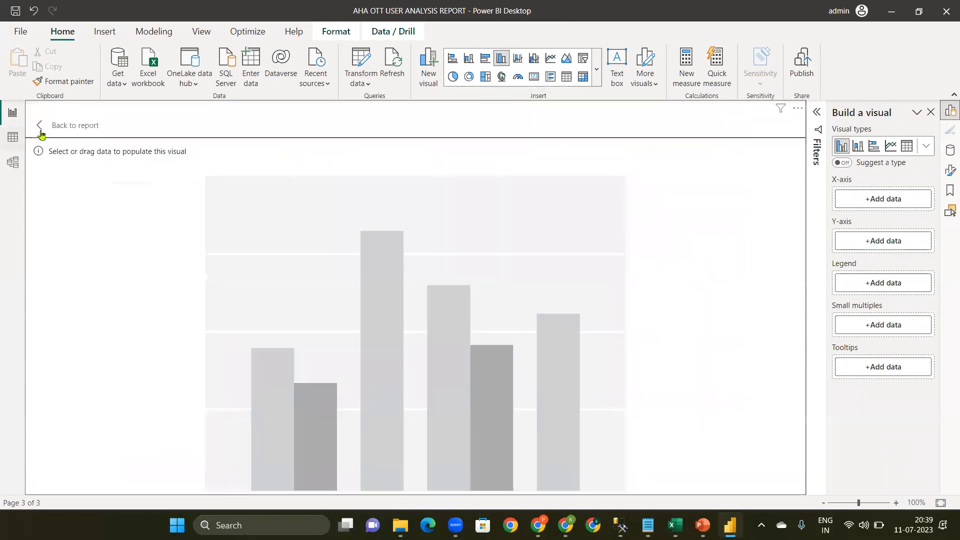
left_click(41, 132)
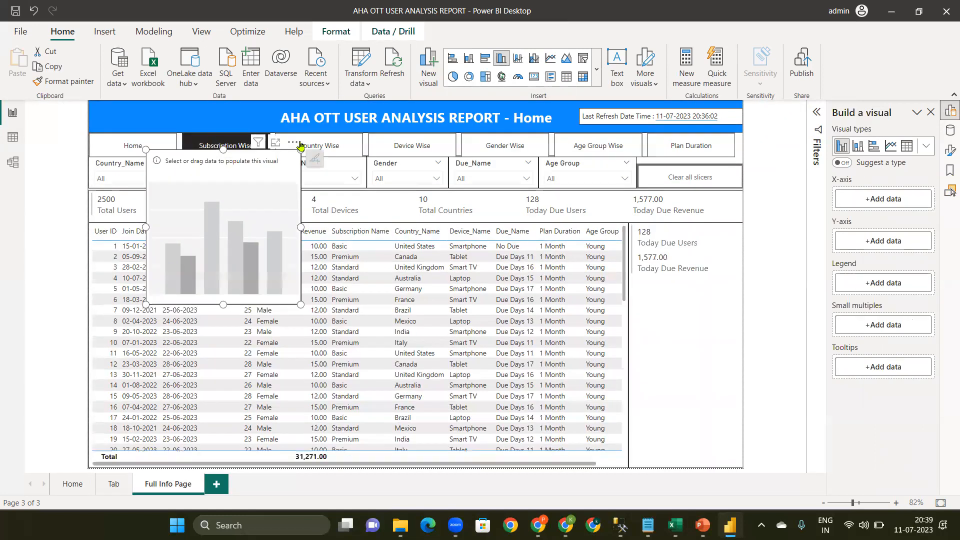
left_click(294, 144)
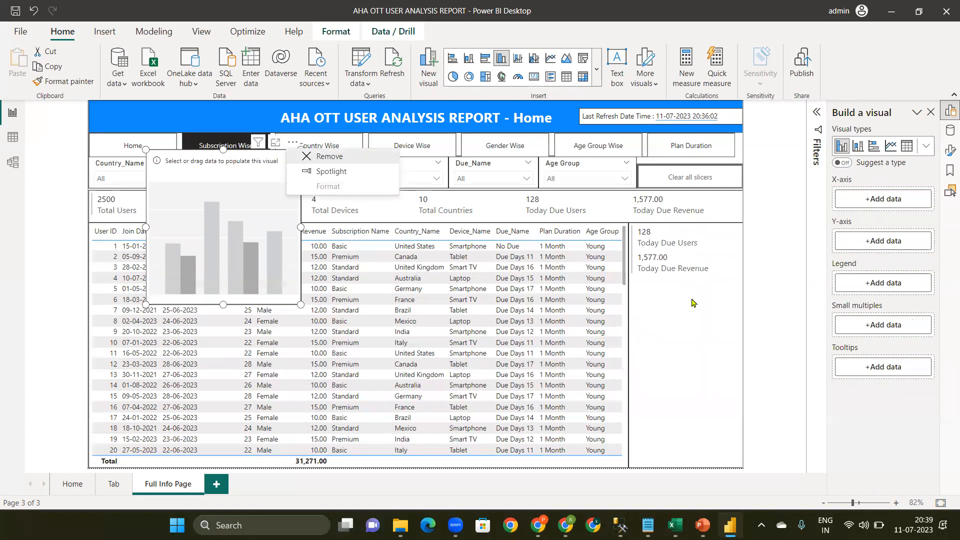
key("Delete")
Convert the multi-row card beside the user table to a clustered column chart and turn on its data labels
left_click(692, 302)
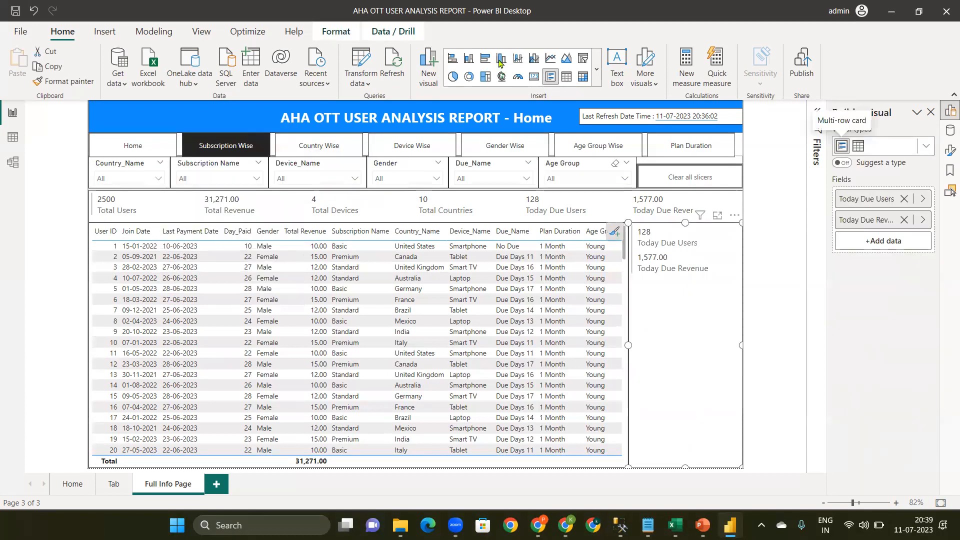
left_click(500, 59)
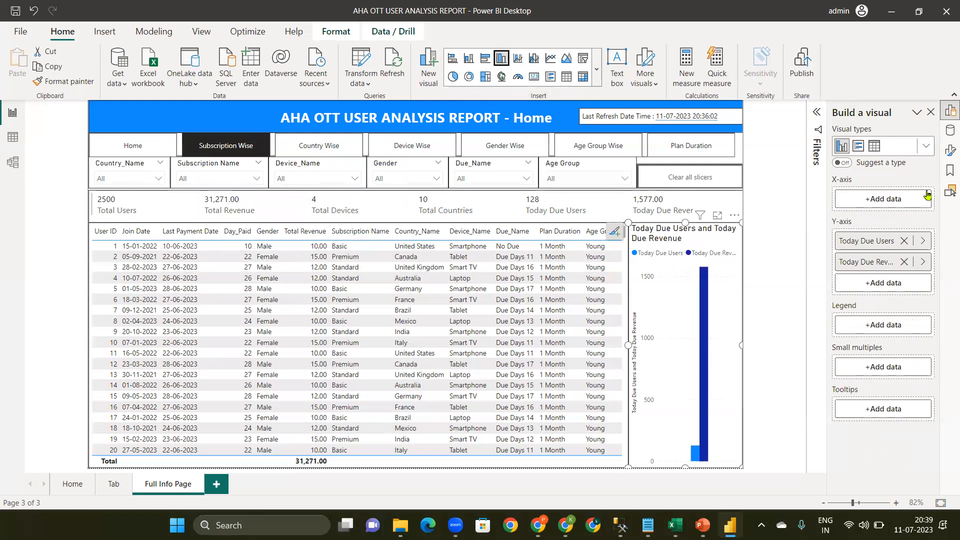
left_click(948, 153)
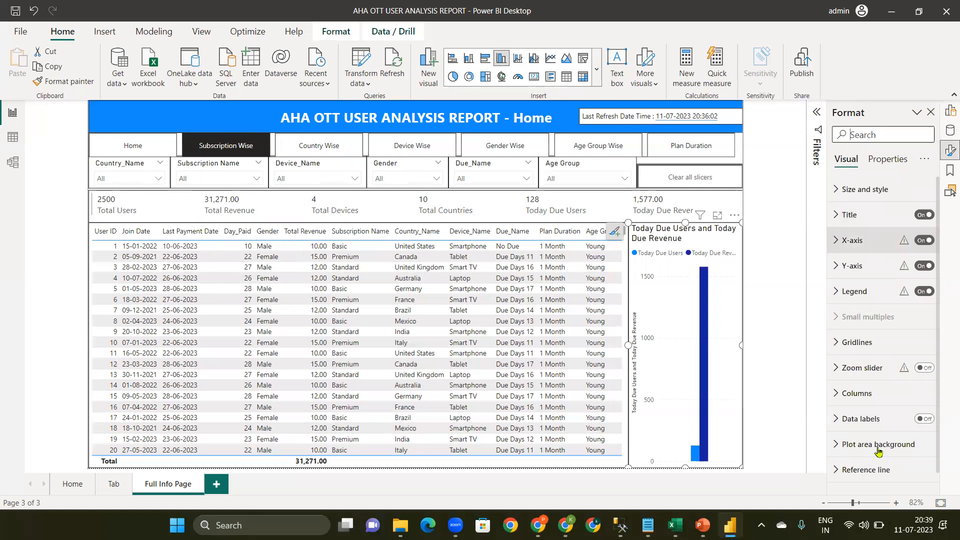
left_click(923, 421)
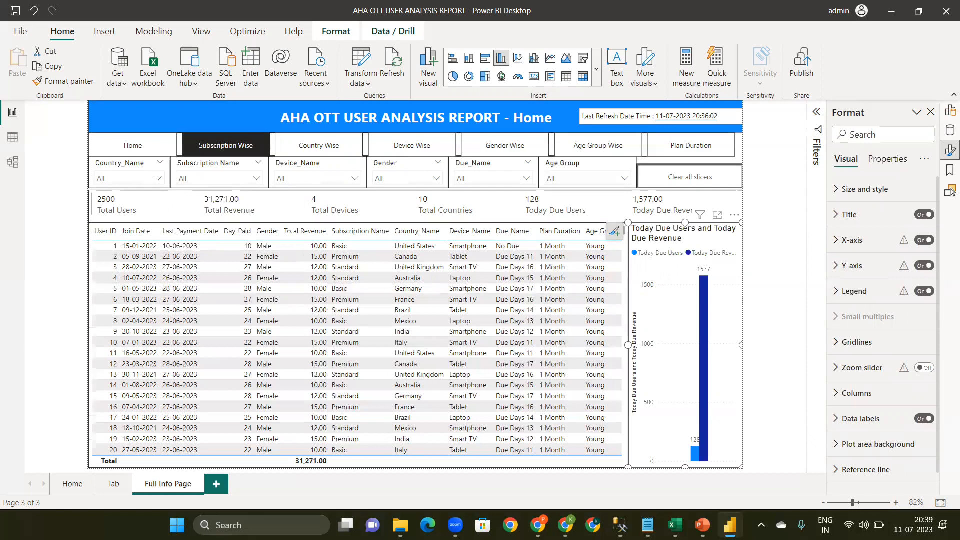
Check the Full Info Page mock-up in Excel, then remove Today Due Revenue from the Power BI column chart and collapse the MT and Fact tables
key("alt+Tab")
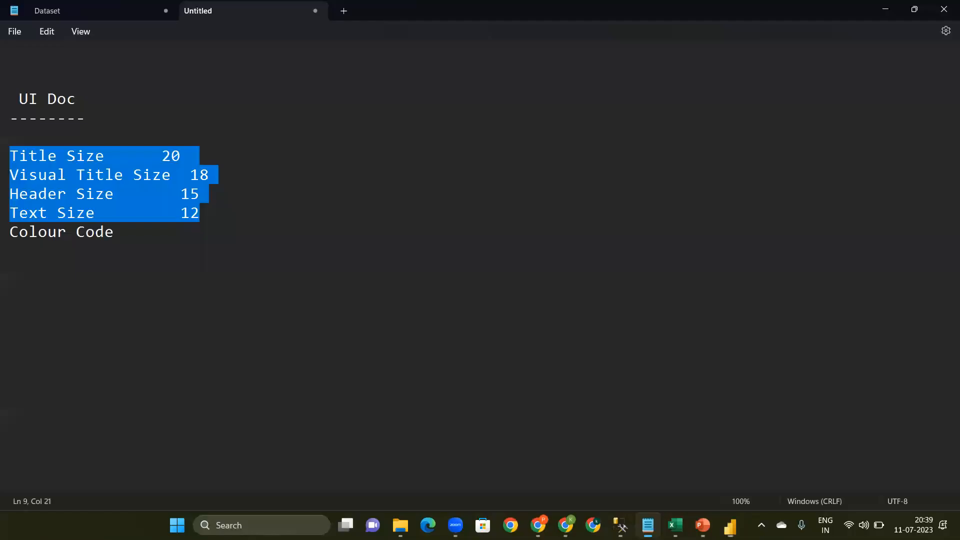
key("alt+Tab")
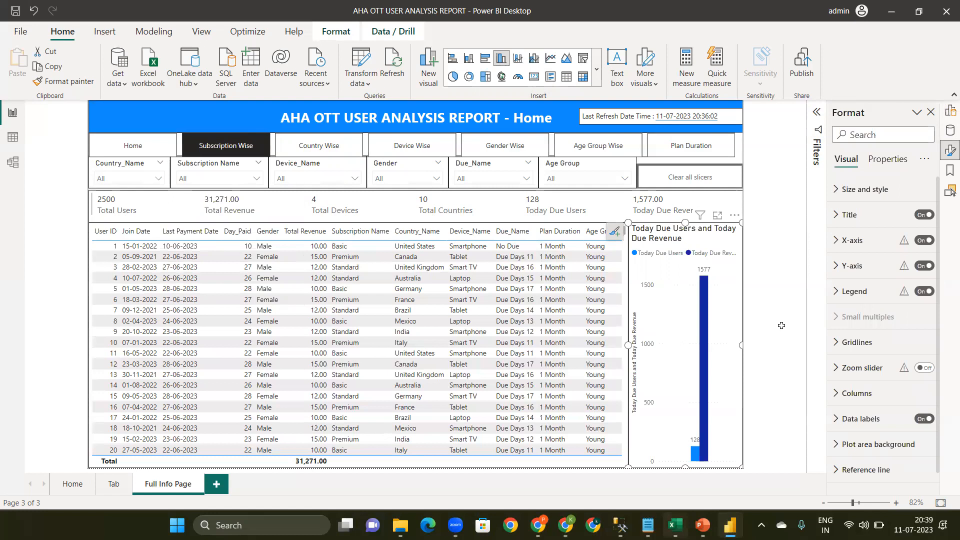
key("alt+Tab")
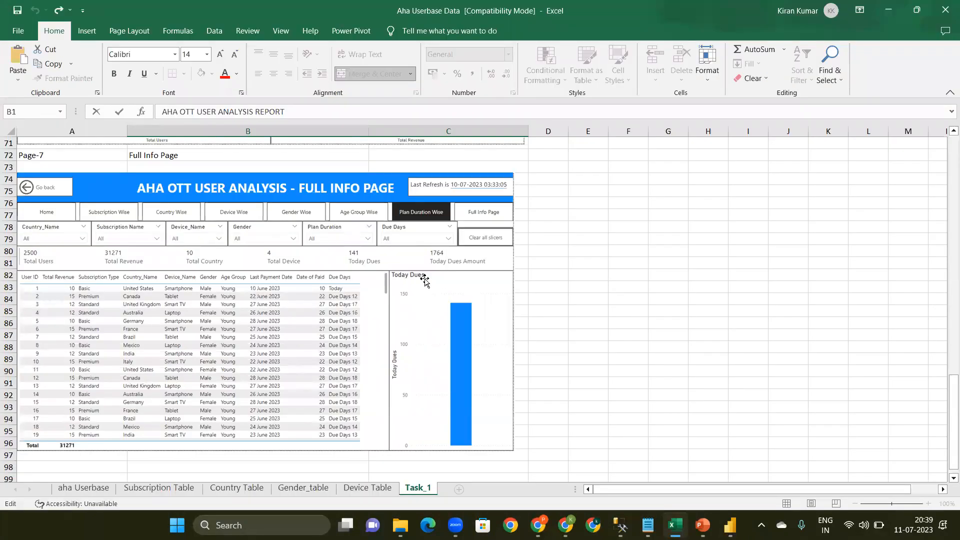
key("alt+Tab")
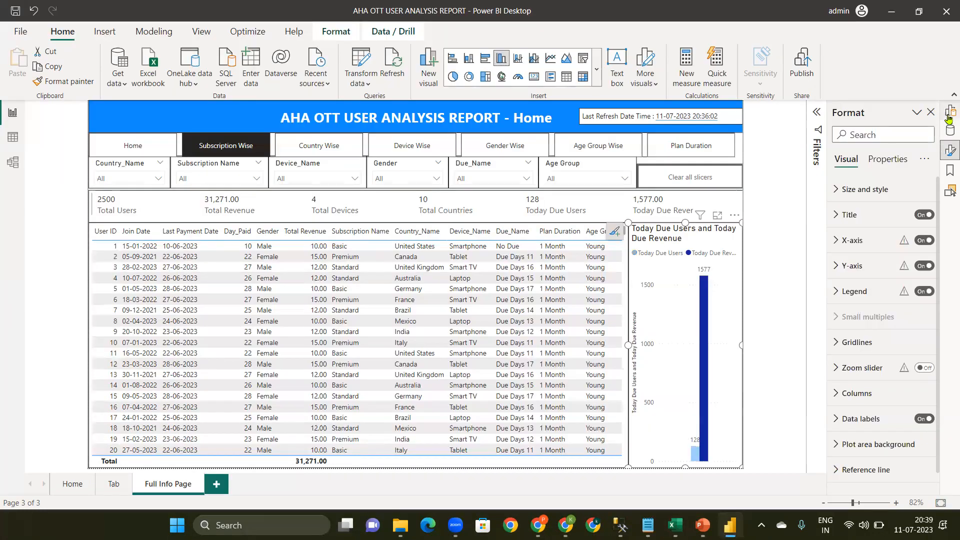
left_click(949, 133)
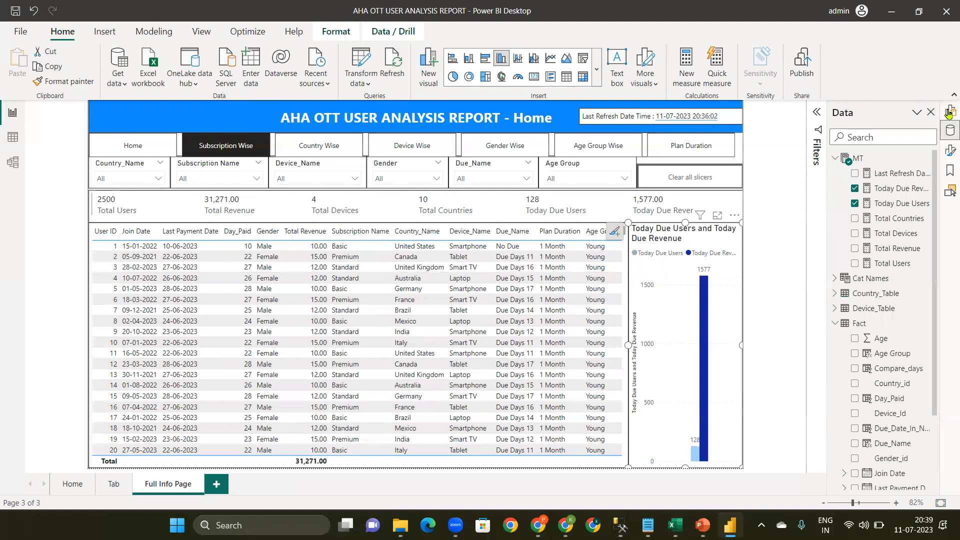
left_click(949, 114)
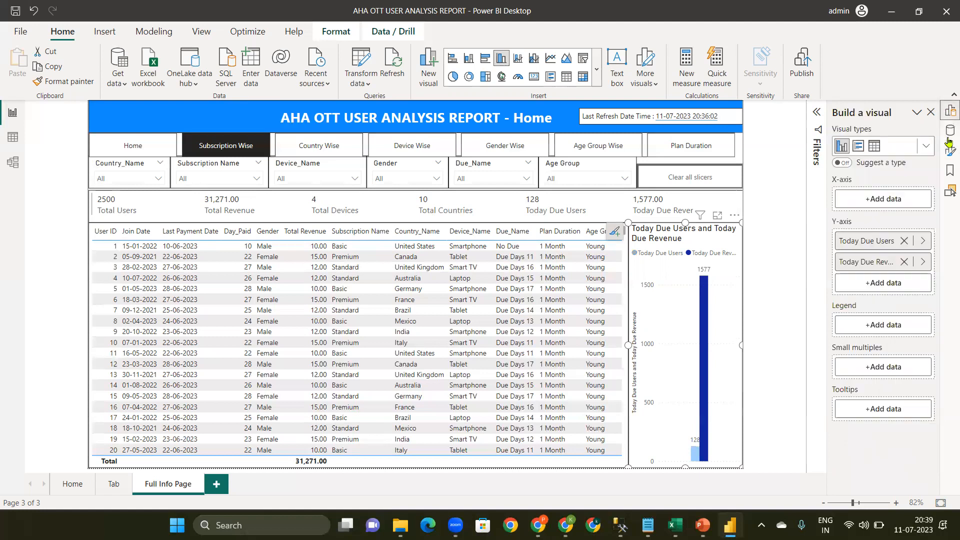
left_click(909, 200)
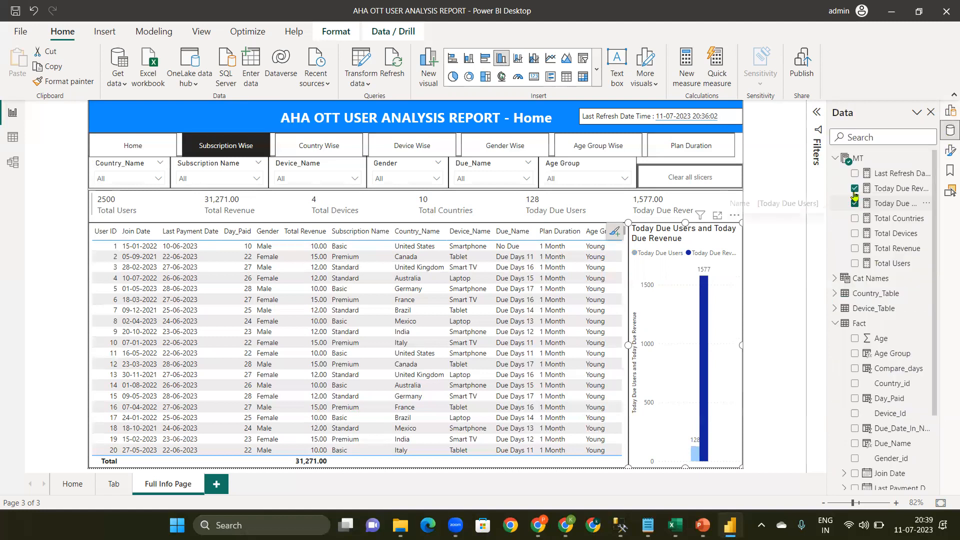
left_click(854, 190)
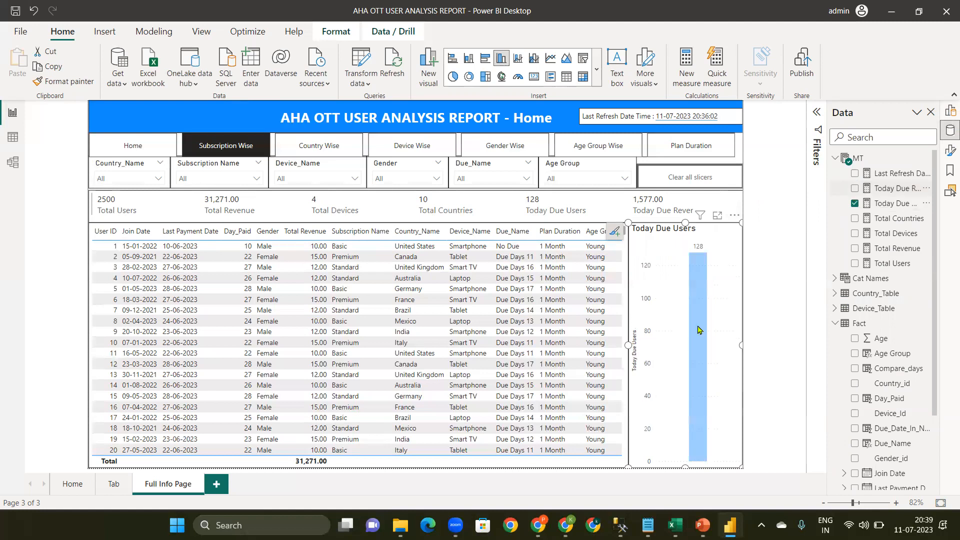
left_click(772, 322)
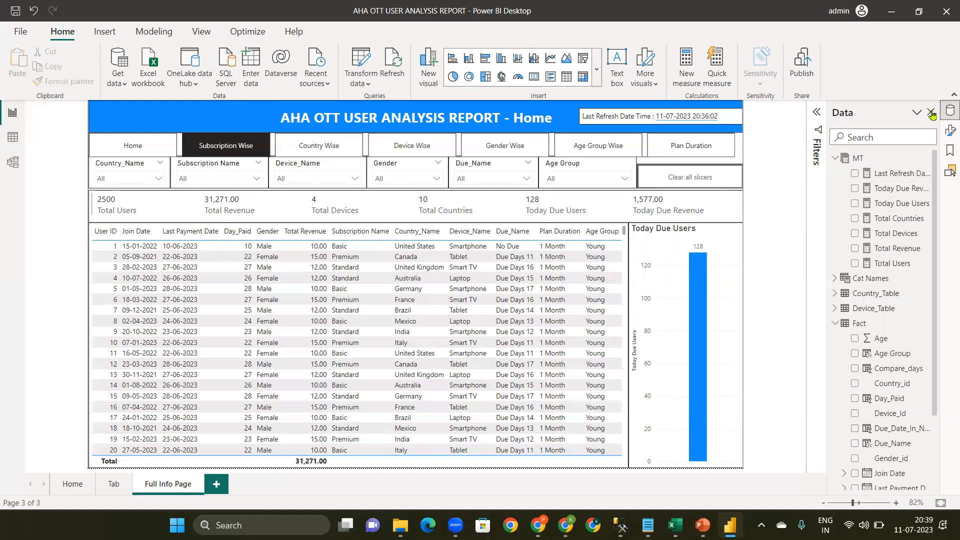
left_click(835, 159)
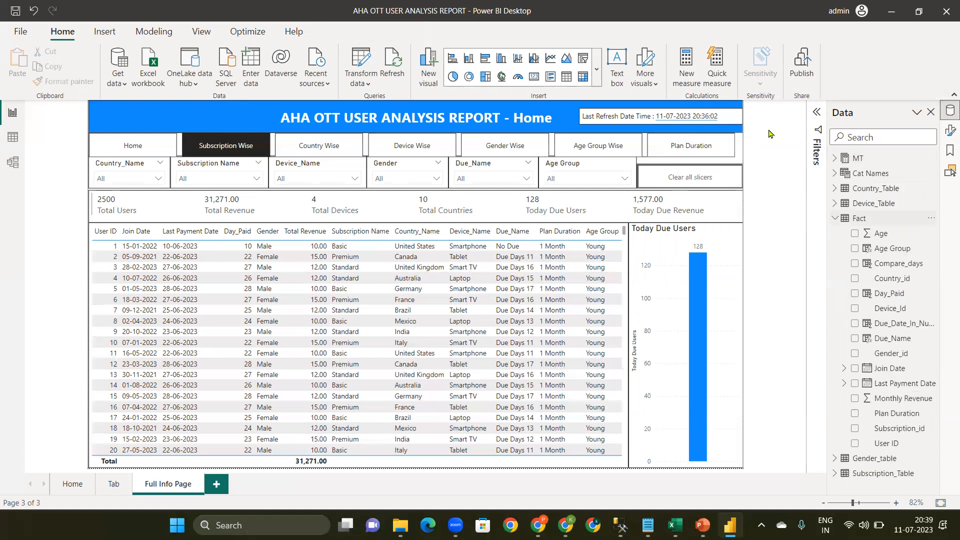
left_click(835, 219)
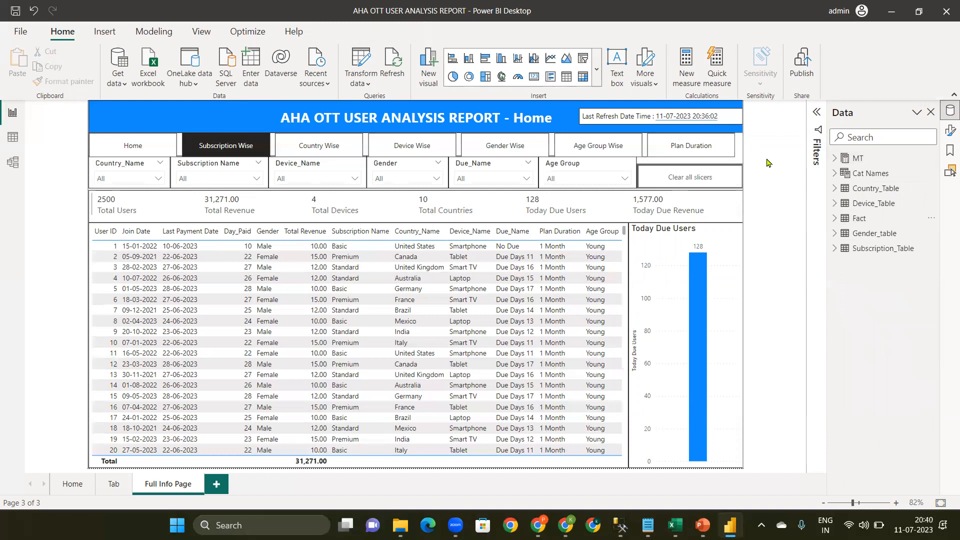
Add a bookmark for the current page and name it Full Info Page
left_click(199, 43)
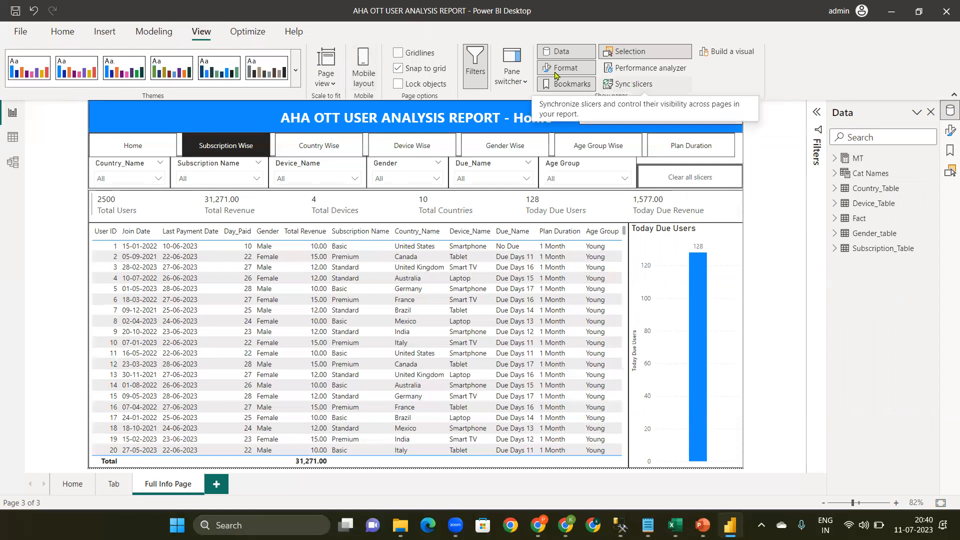
left_click(950, 153)
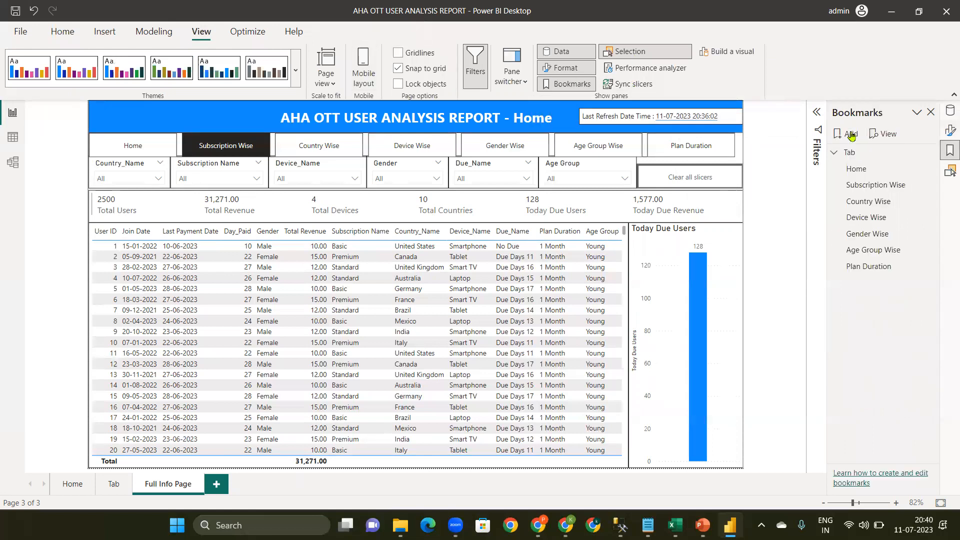
left_click(851, 134)
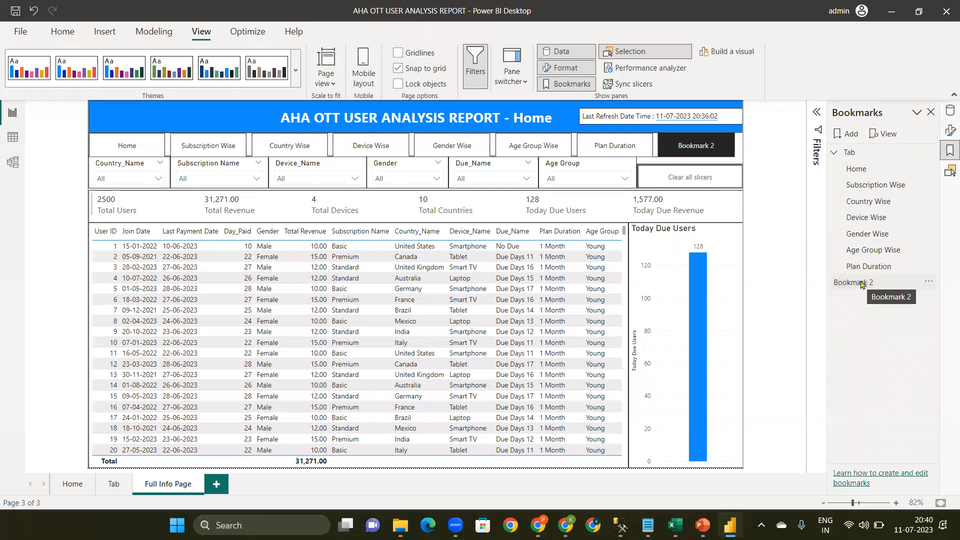
double_click(861, 283)
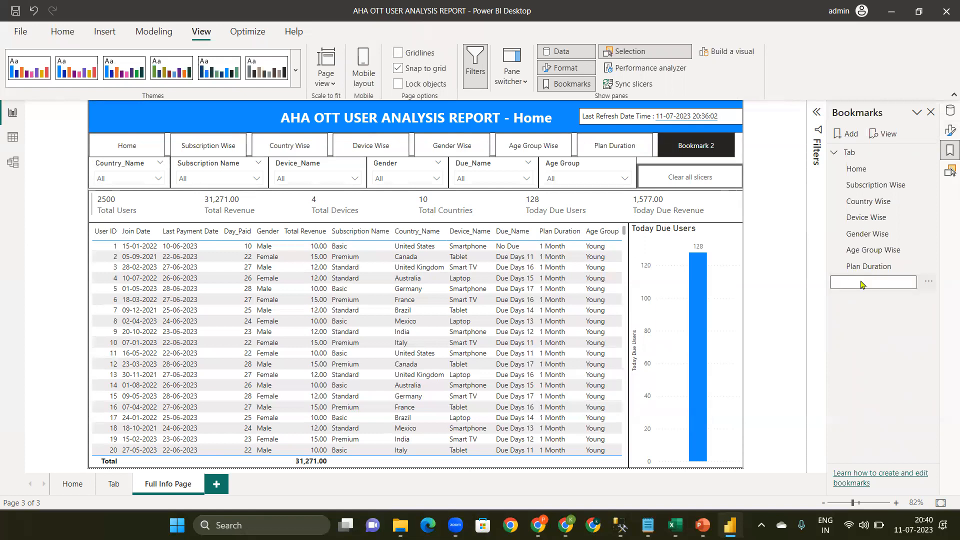
type("Full ")
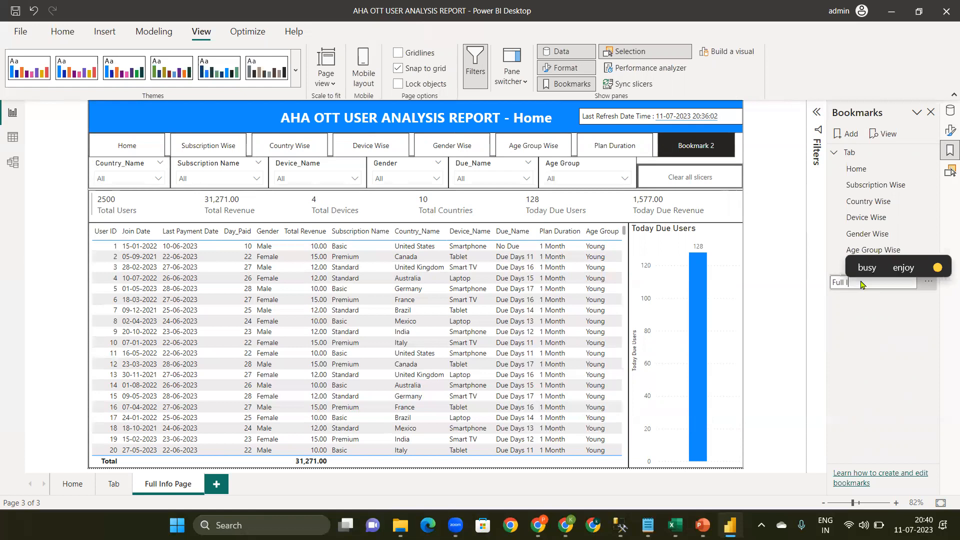
type("Info Pag")
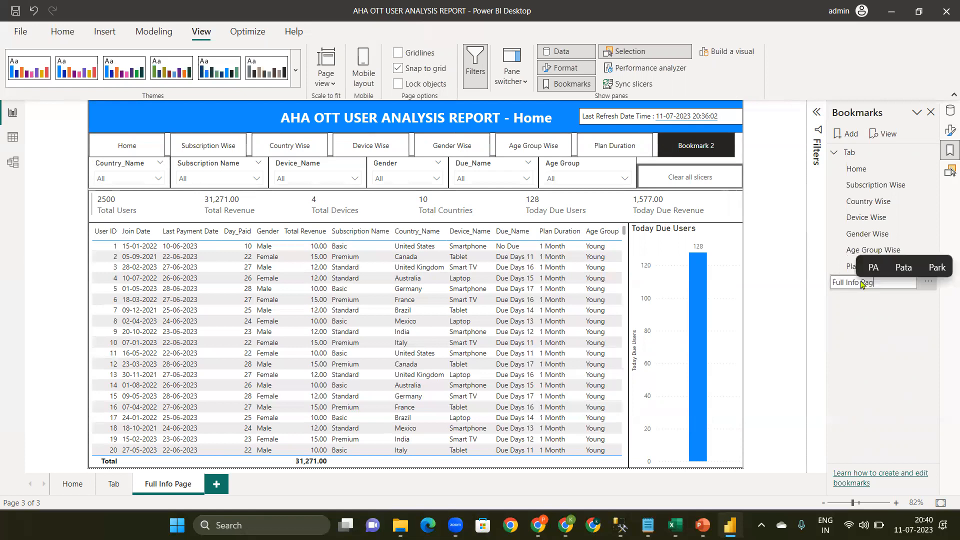
type("e")
key("Return")
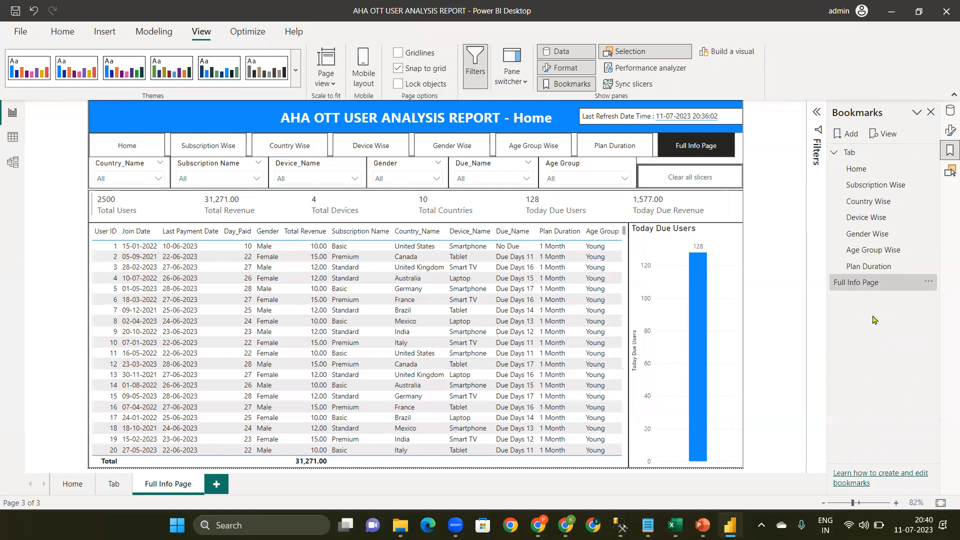
Move the Full Info Page bookmark into the Tab group, directly after Plan Duration
left_click(874, 286)
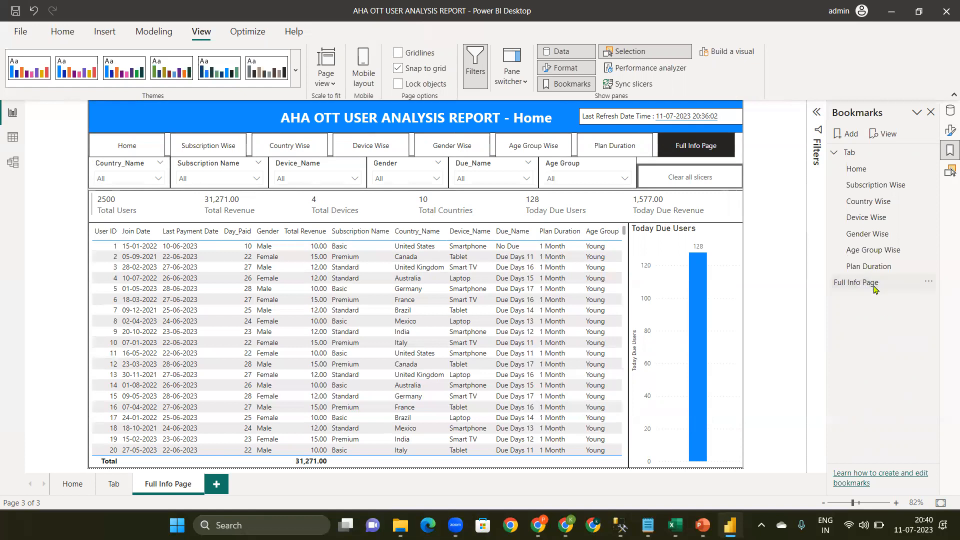
left_click_drag(880, 278, 884, 268)
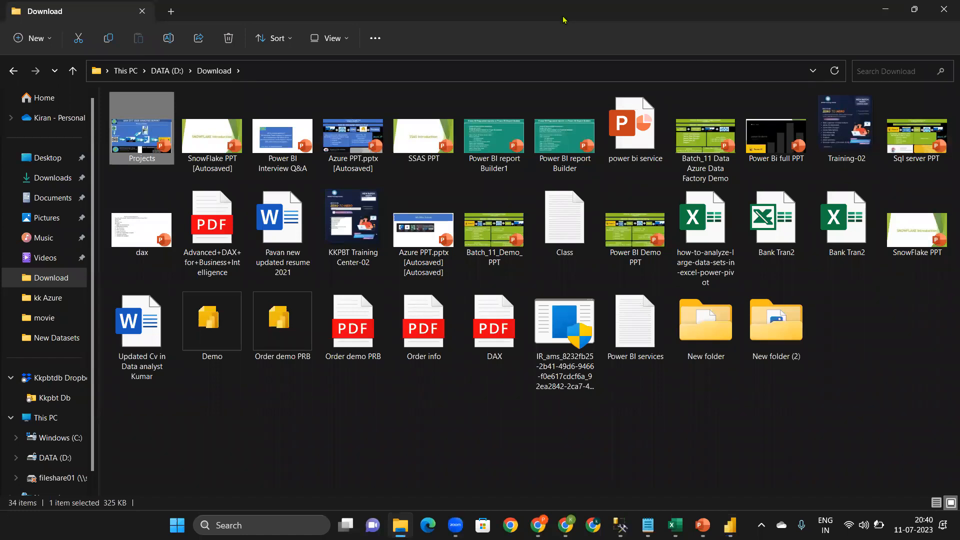
key("alt+Tab")
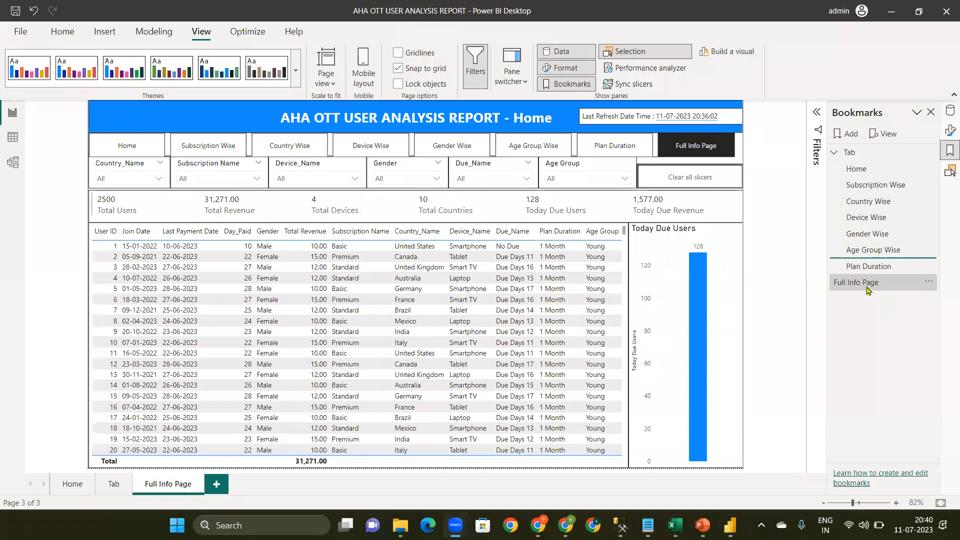
left_click_drag(868, 263, 872, 261)
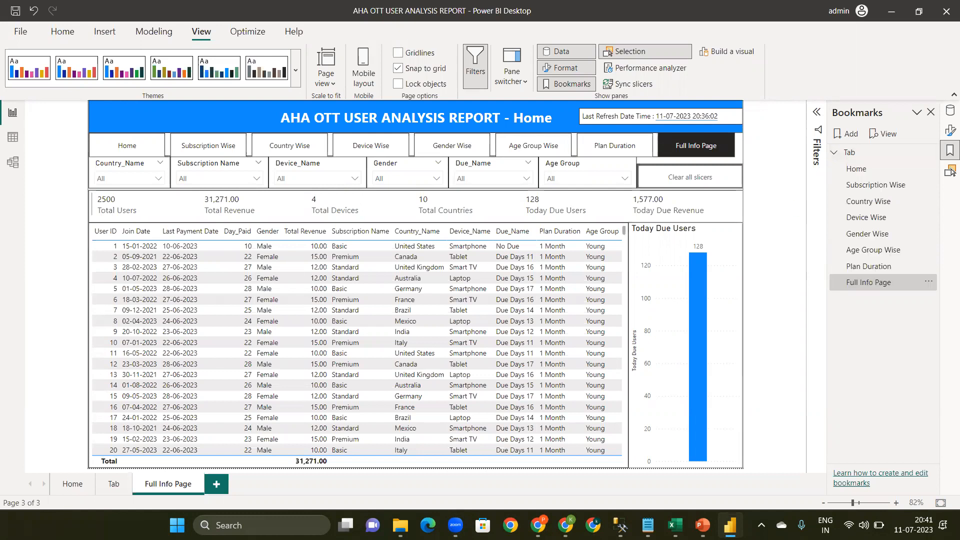
Review the page mock-ups in Excel's Task_1 sheet up to the Home page, then view the UI Doc and Dataset notes in Notepad
key("alt+Tab")
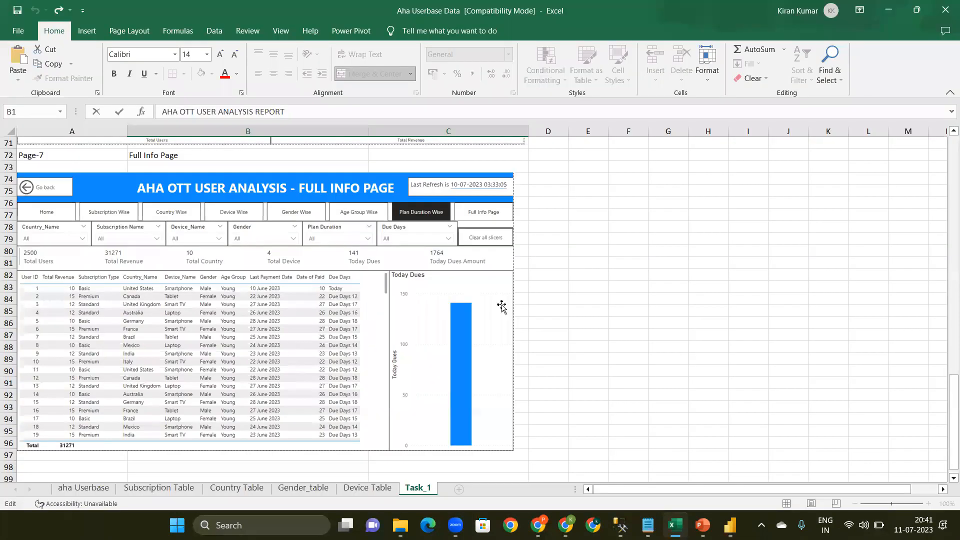
left_click_drag(947, 332, 937, 214)
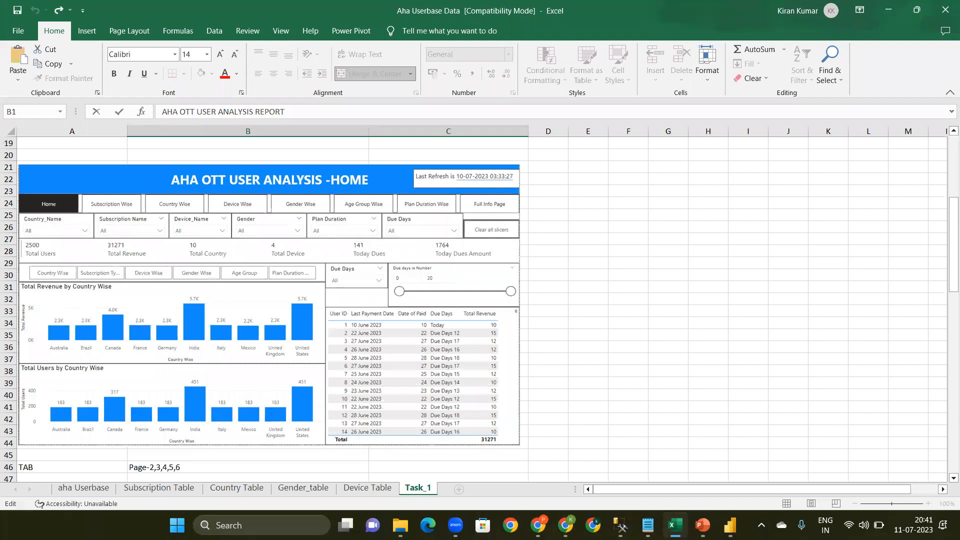
key("alt+Tab")
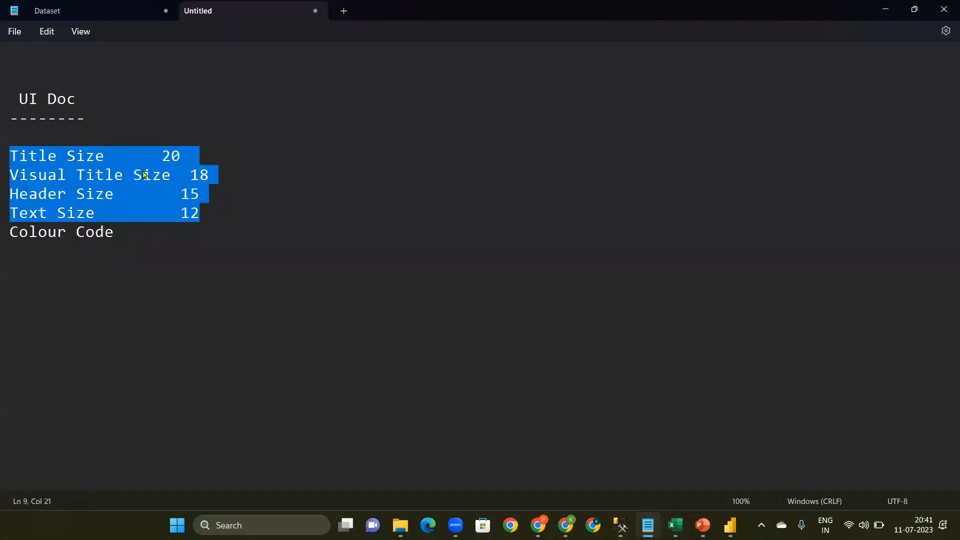
key("ctrl+Tab")
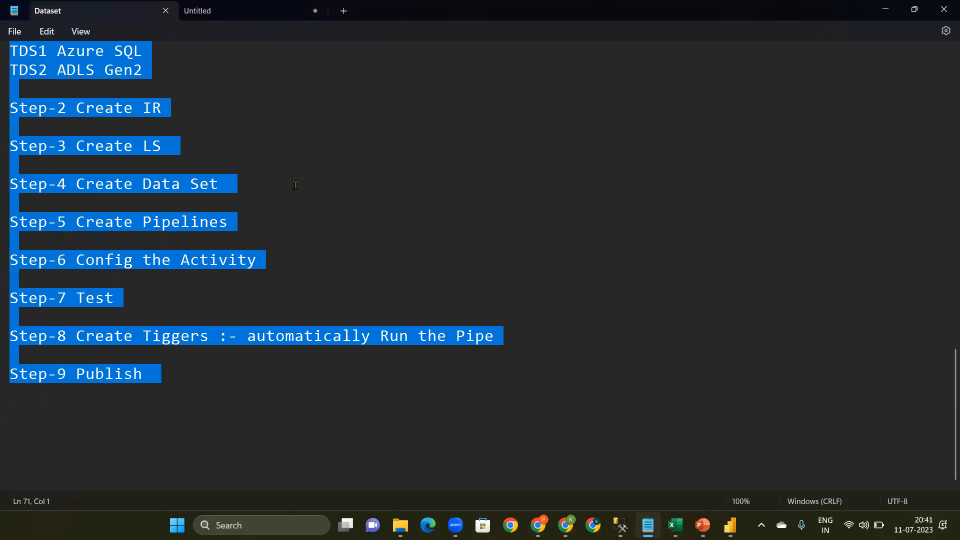
Deselect the Dataset notes in Notepad and add a line reading Subscription below Colour Code in the untitled UI Doc notes
left_click(305, 210)
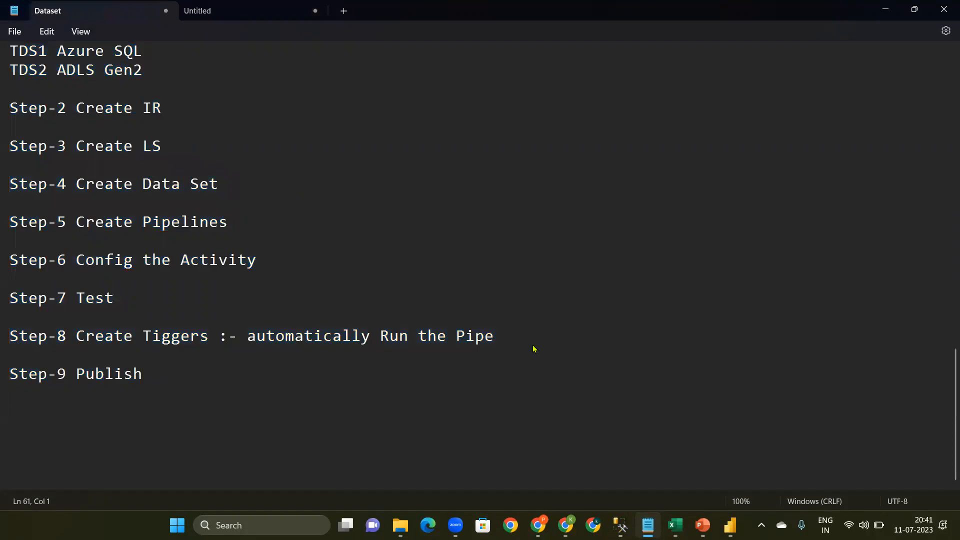
left_click(260, 18)
left_click(258, 171)
key("ctrl+End")
key("Up")
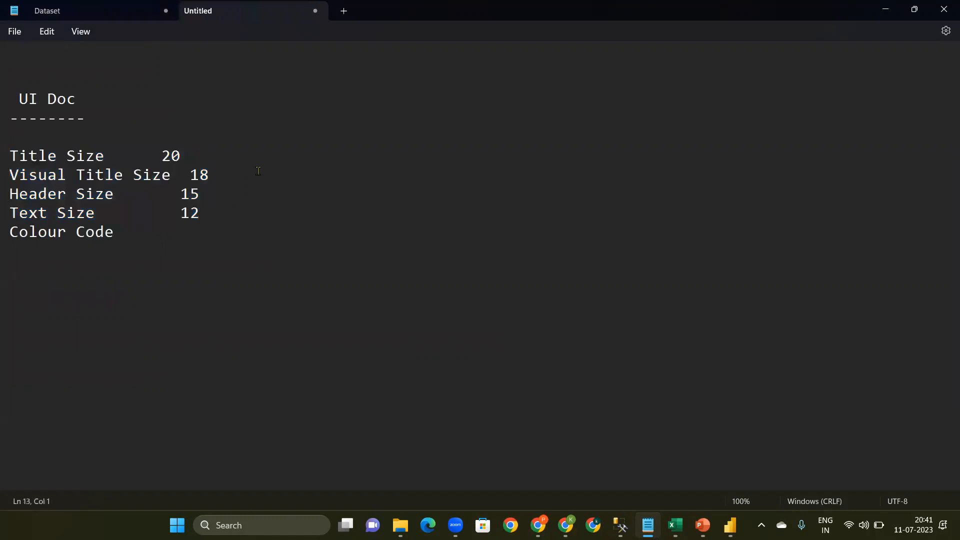
type("Subscriptional")
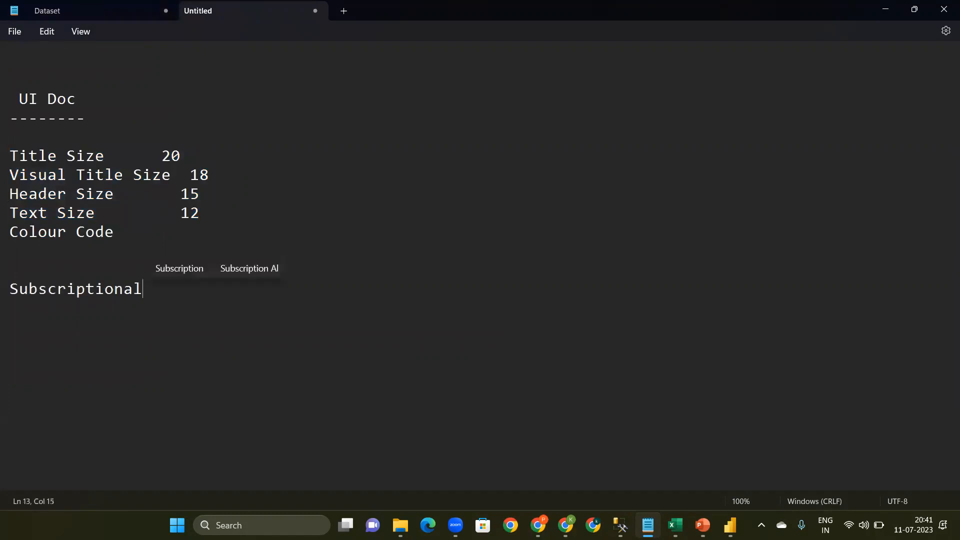
key("BackSpace")
key("BackSpace")
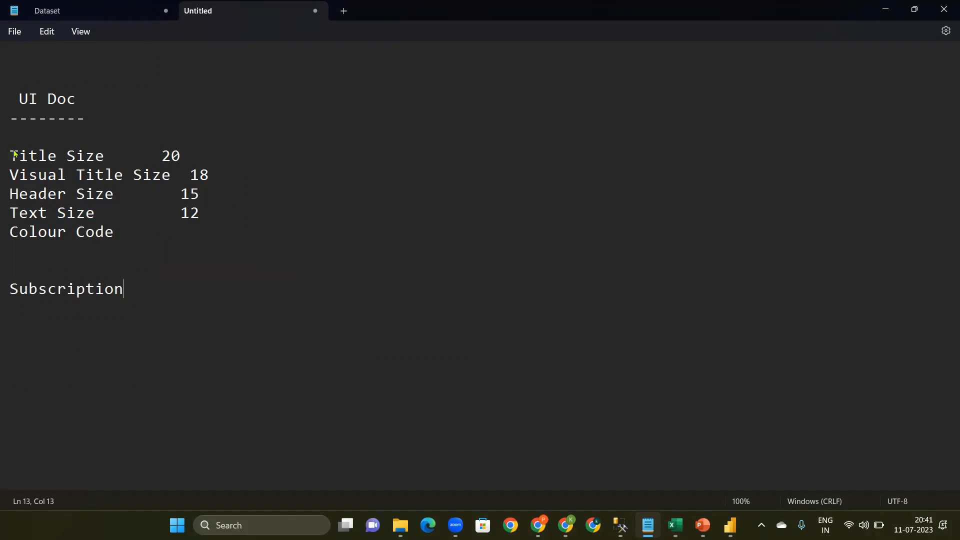
Switch to Power BI and test the page navigator from Home through each category view to Full Info Page
key("alt+Tab")
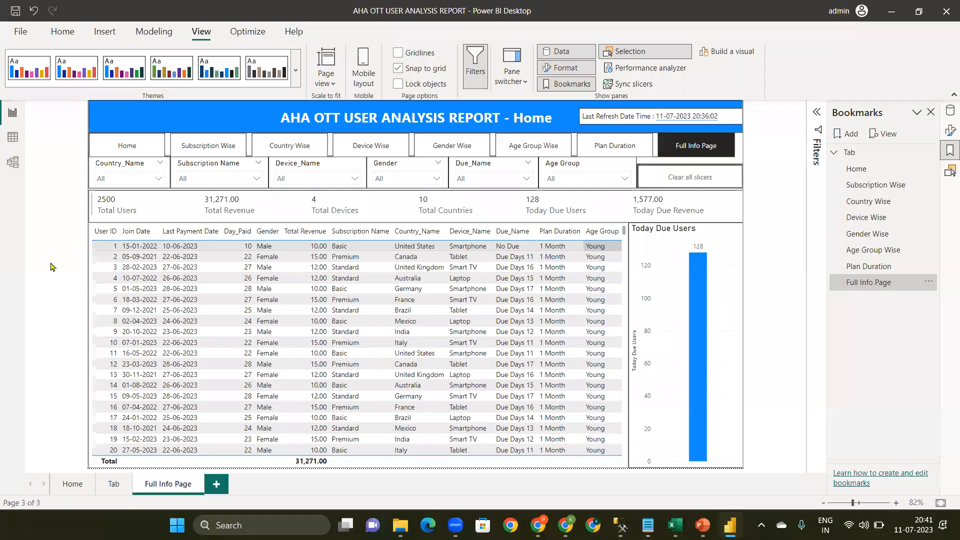
left_click(73, 484)
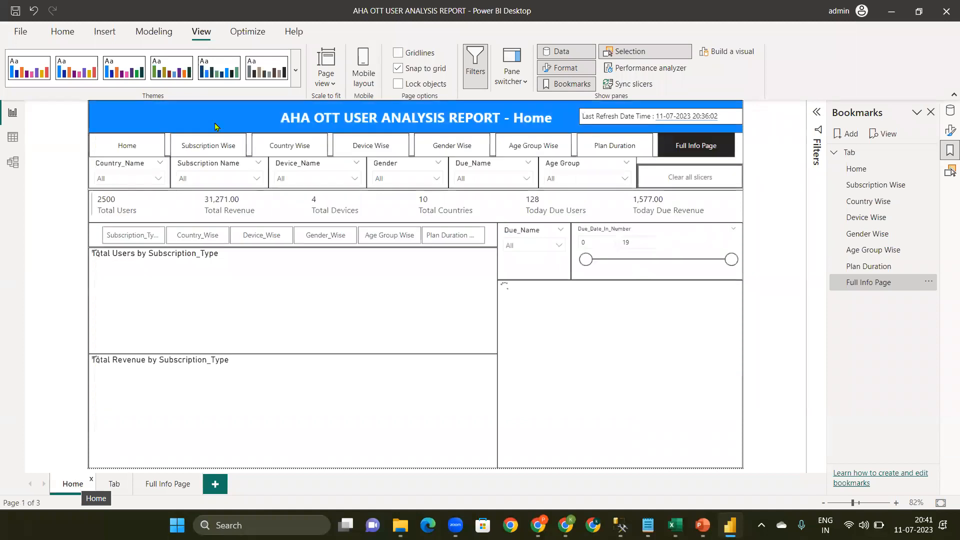
left_click(212, 153)
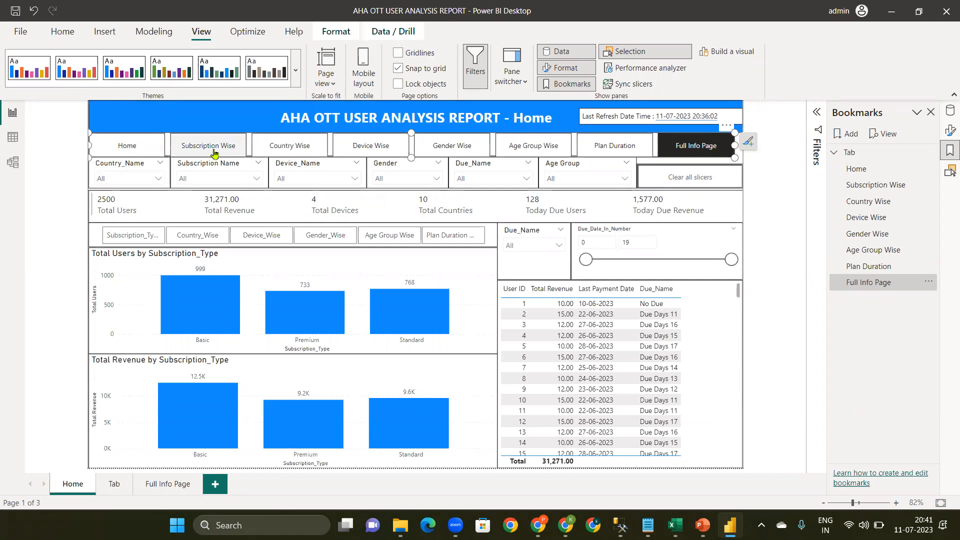
left_click(139, 152)
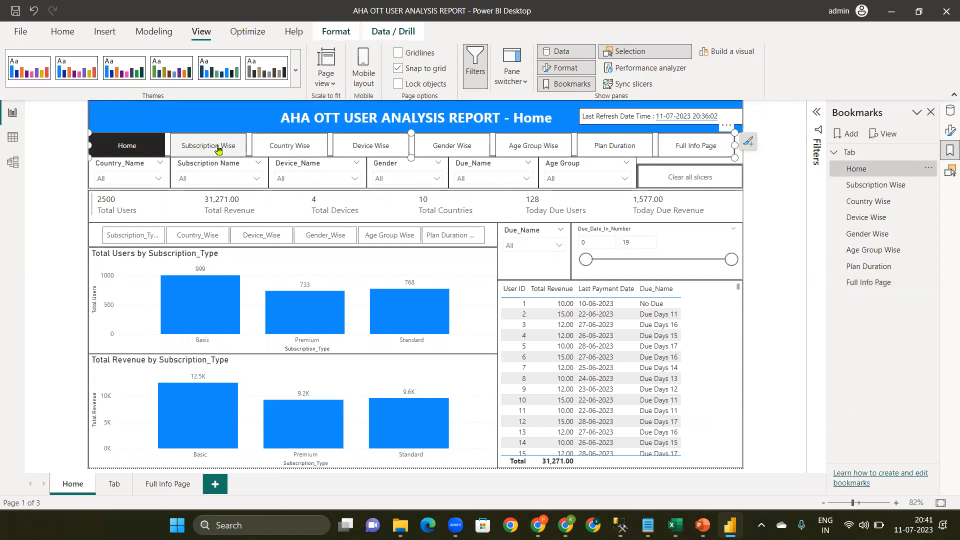
left_click(218, 149, "ctrl")
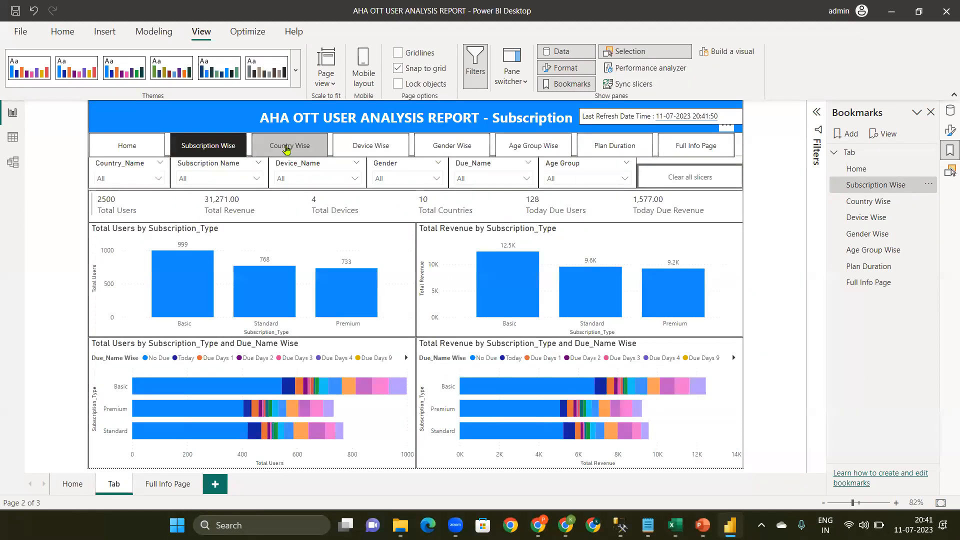
left_click(287, 149, "ctrl")
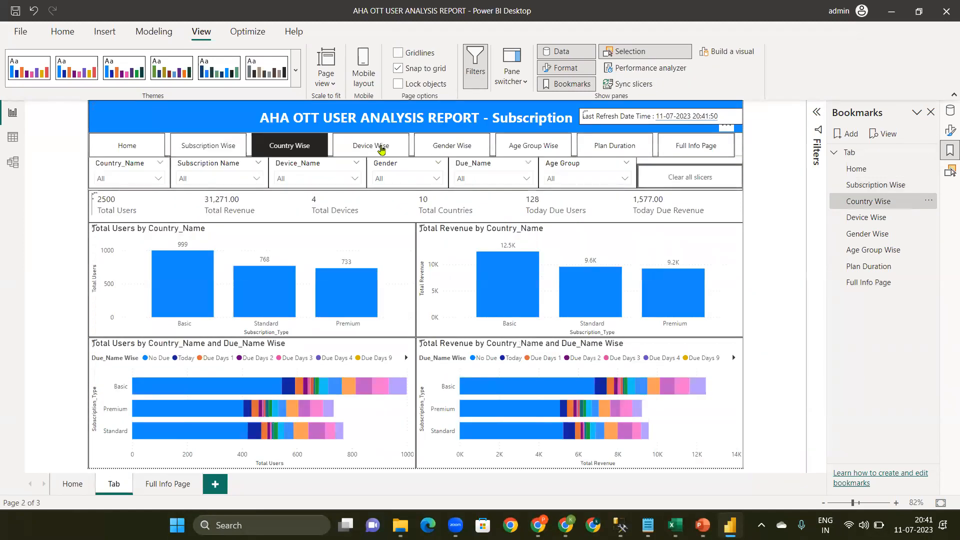
left_click(381, 149, "ctrl")
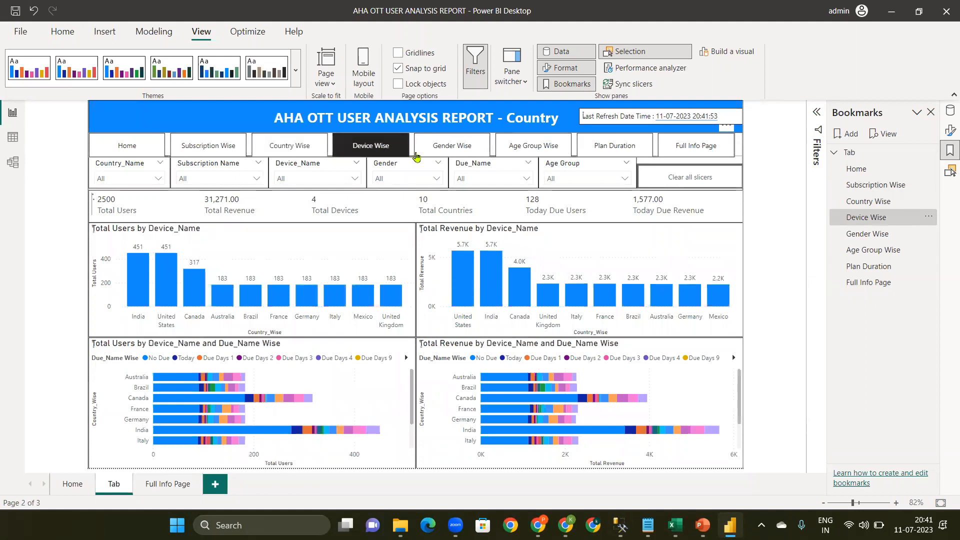
left_click(471, 149, "ctrl")
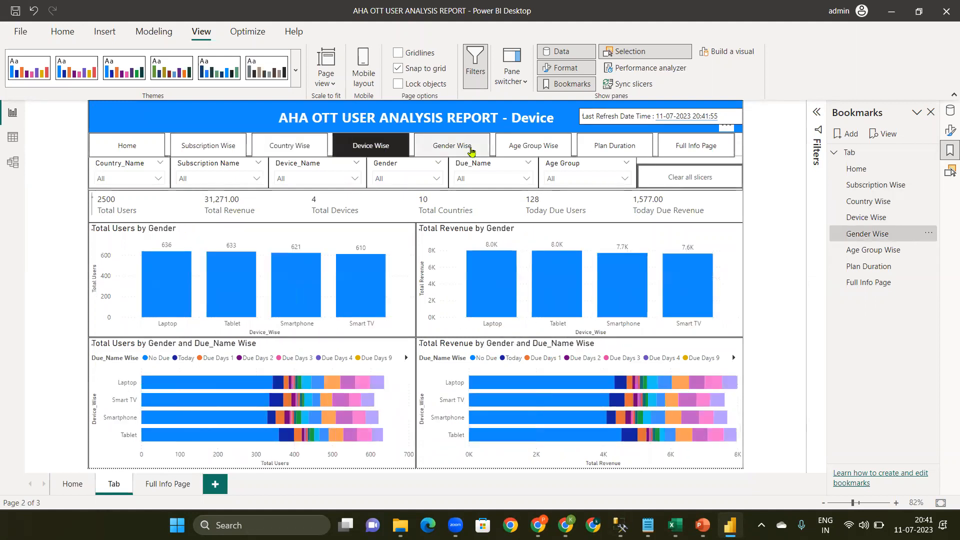
left_click(547, 149, "ctrl")
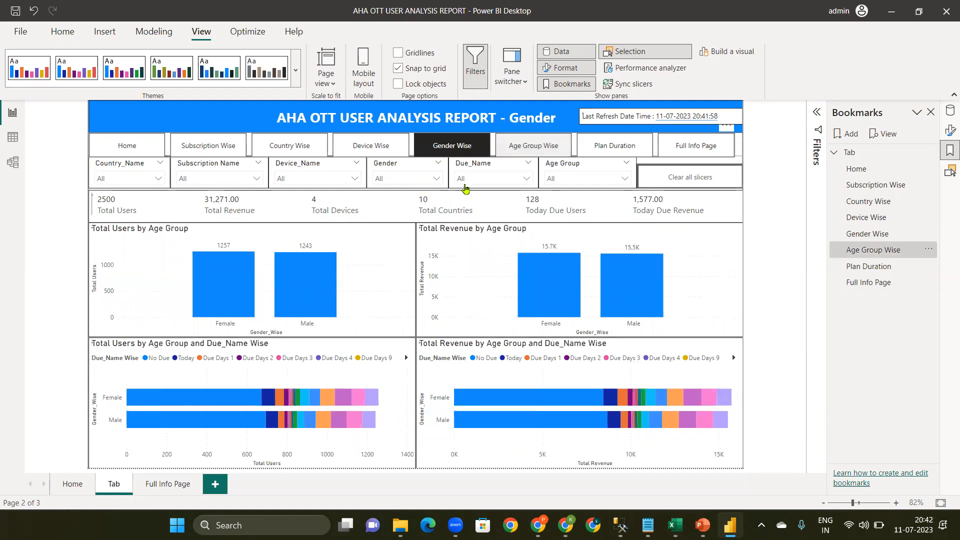
left_click(622, 147, "ctrl")
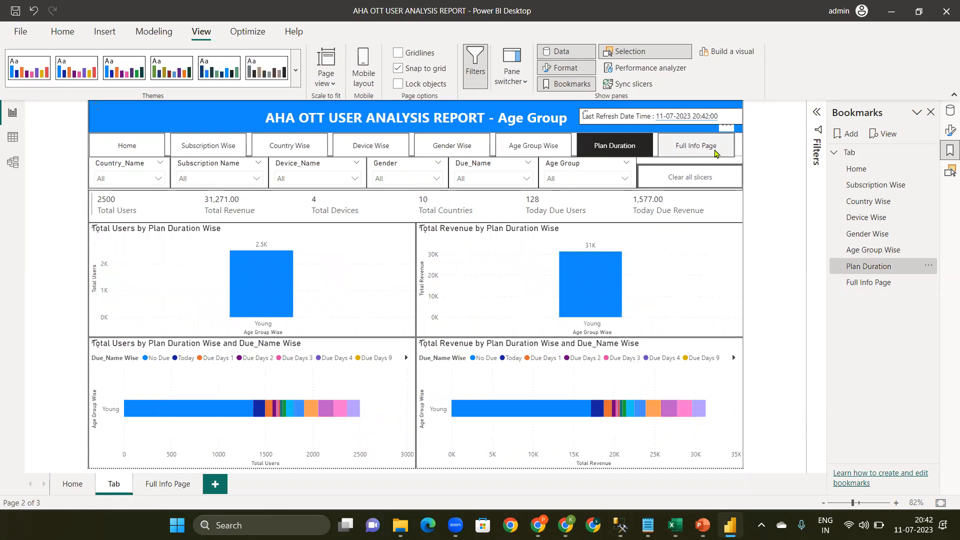
left_click(715, 148, "ctrl")
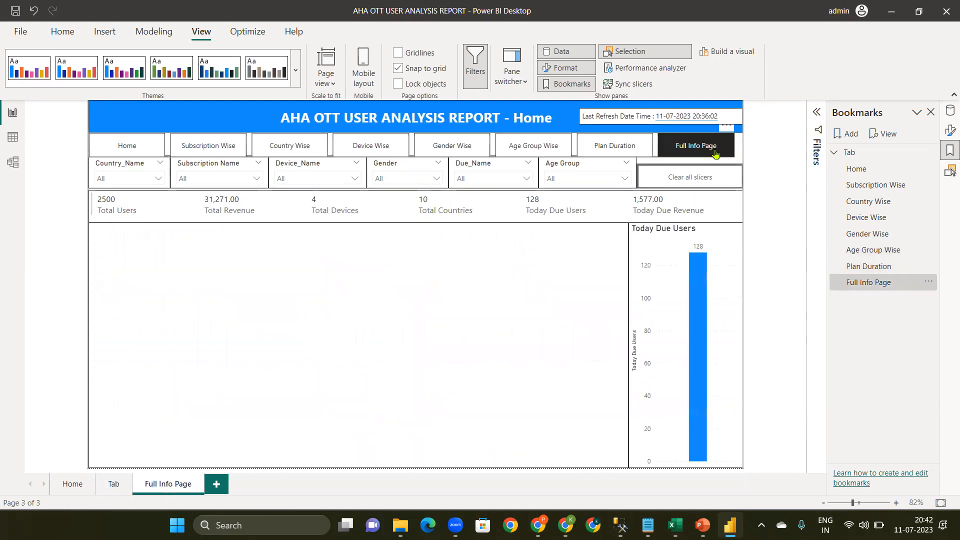
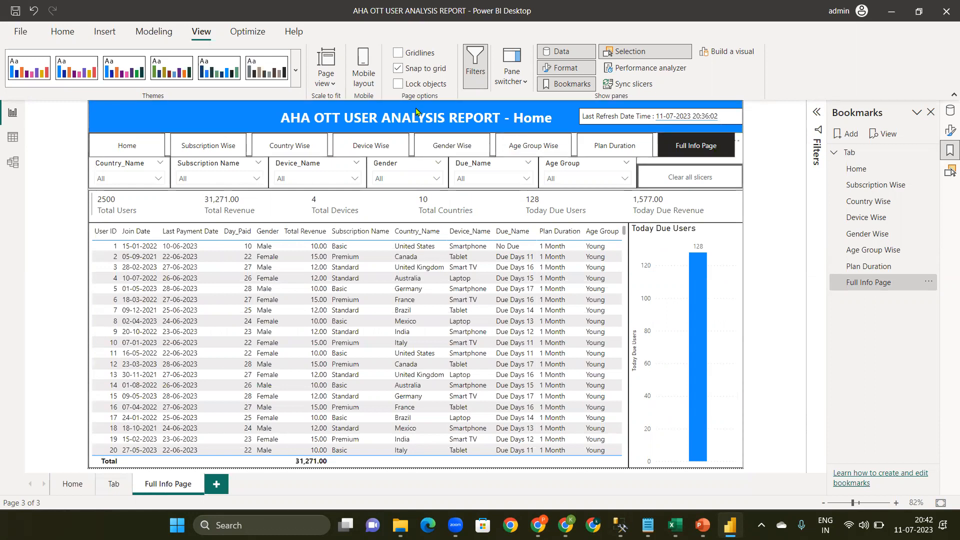
Change the Full Info Page's banner text to AHA OTT USER ANALYSIS REPORT - Full Info
left_click(416, 111)
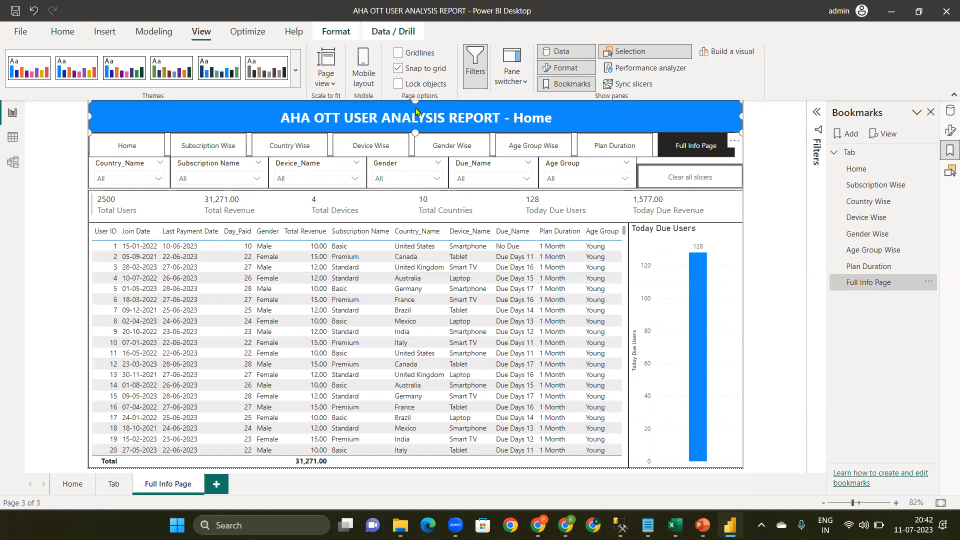
left_click(948, 131)
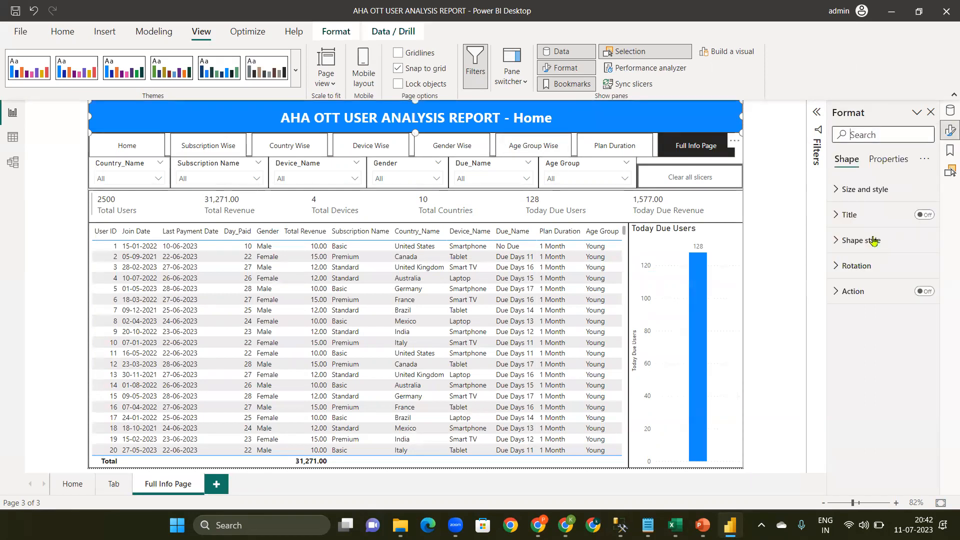
left_click(875, 242)
left_click(858, 271)
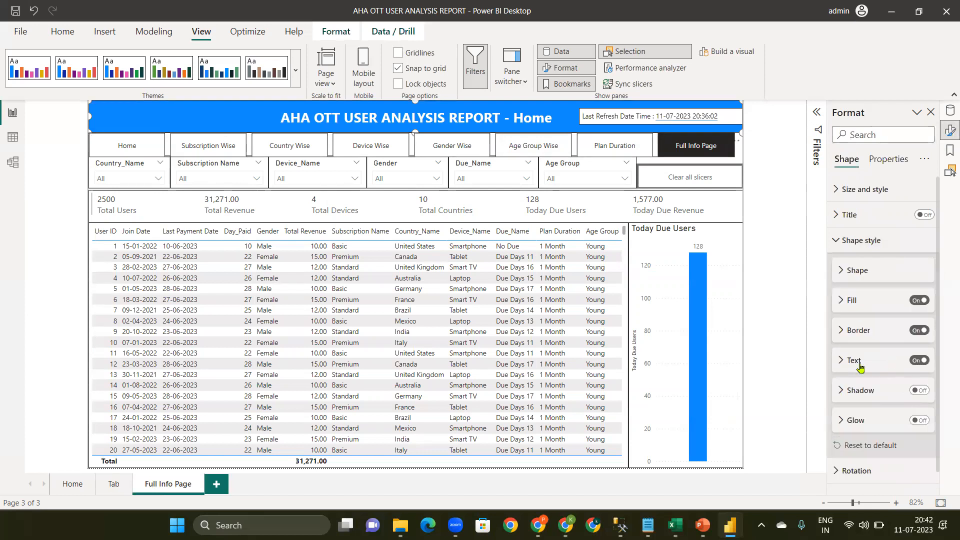
left_click(859, 367)
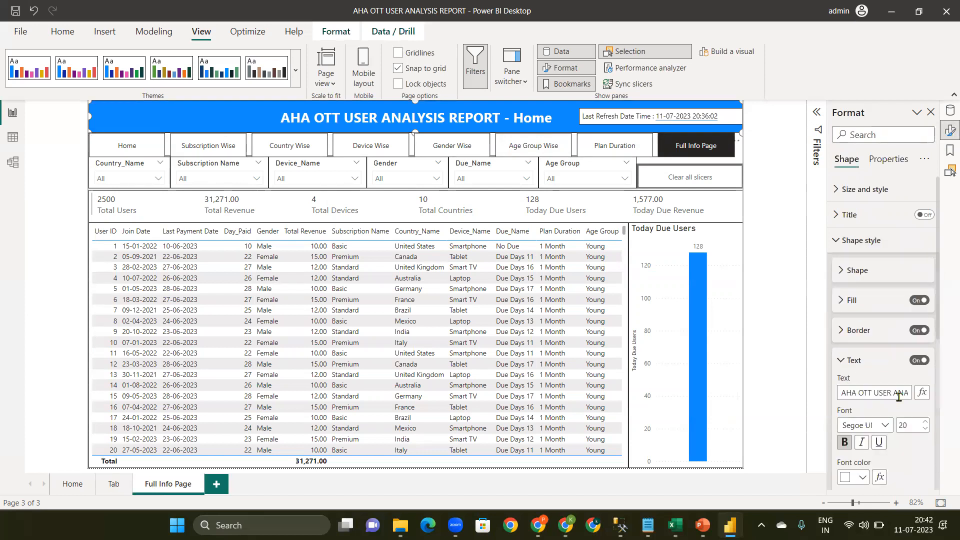
key("ctrl+Right")
key("Right")
key("Right")
key("Right")
key("Right")
key("Right")
key("Right")
key("Right")
key("Right")
key("Right")
key("Right")
key("Right")
key("Right")
key("BackSpace")
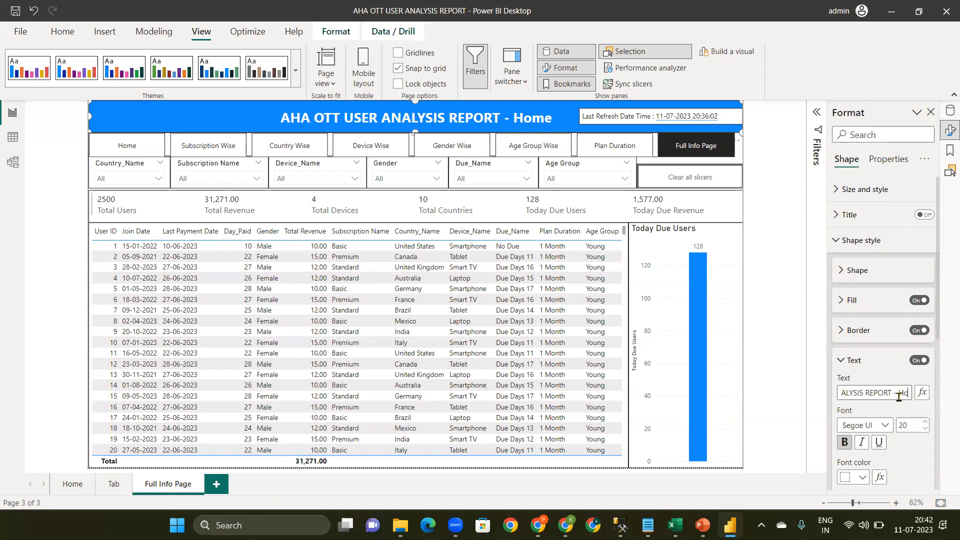
key("BackSpace")
key("BackSpace")
type("Fu")
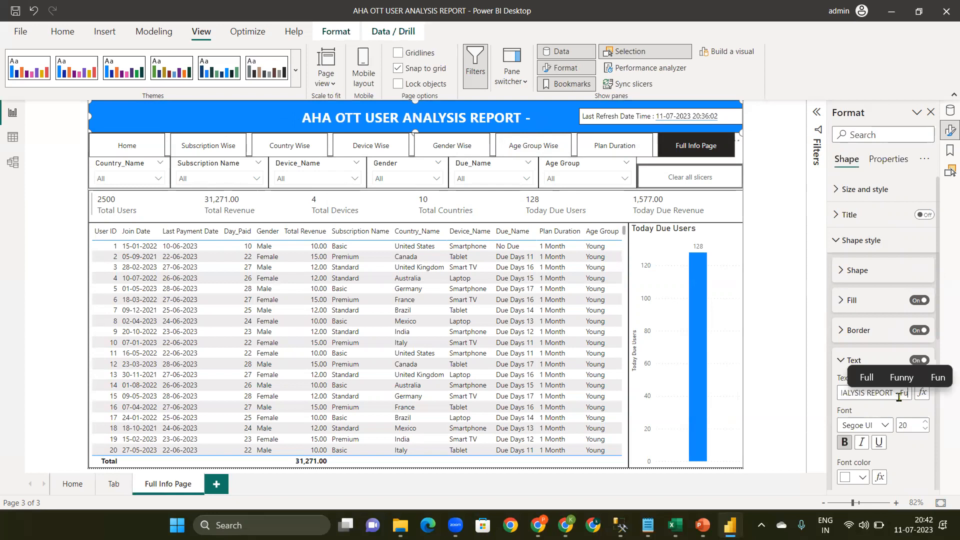
type("ll")
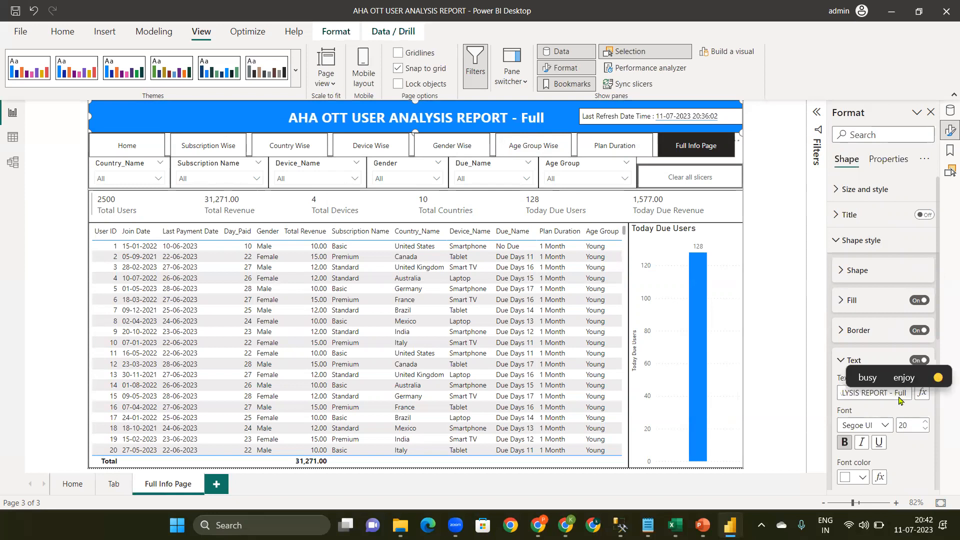
type(" Info")
key("Return")
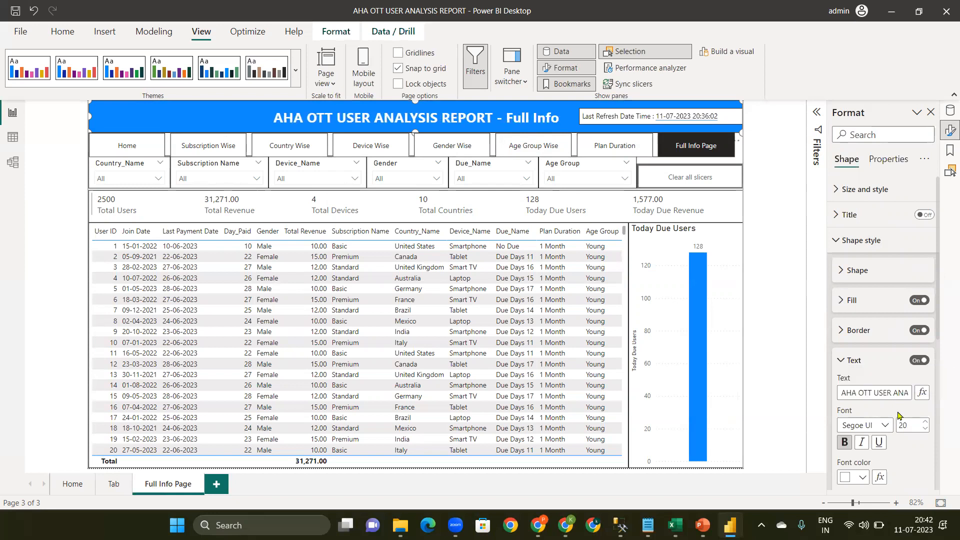
left_click(783, 267)
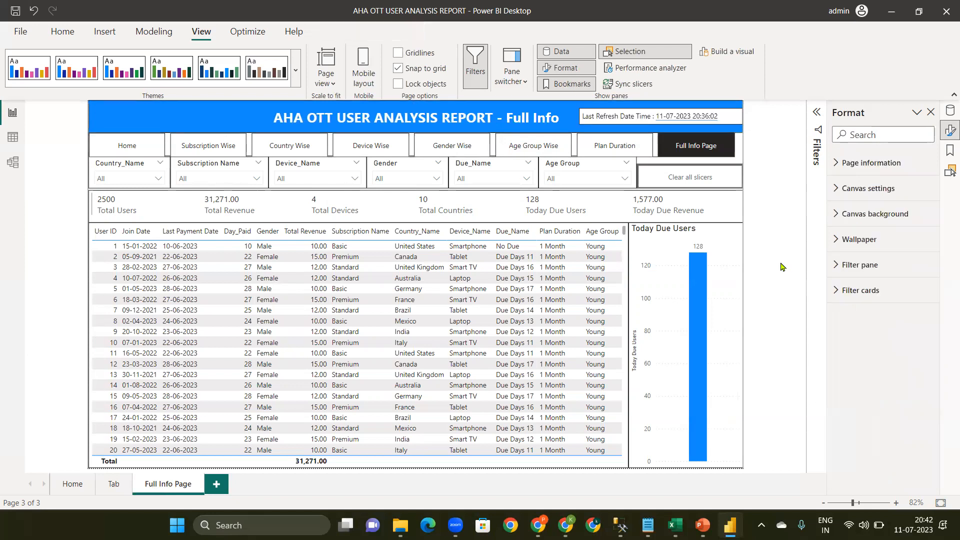
Check the navigator's Plan Duration and Home buttons, then return to the Full Info Page
left_click(619, 146, "ctrl")
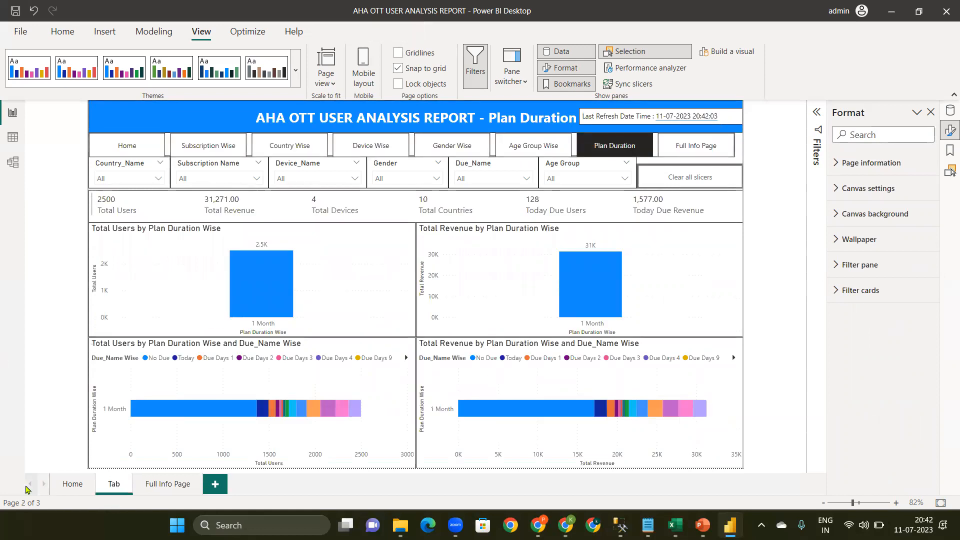
left_click(116, 142, "ctrl")
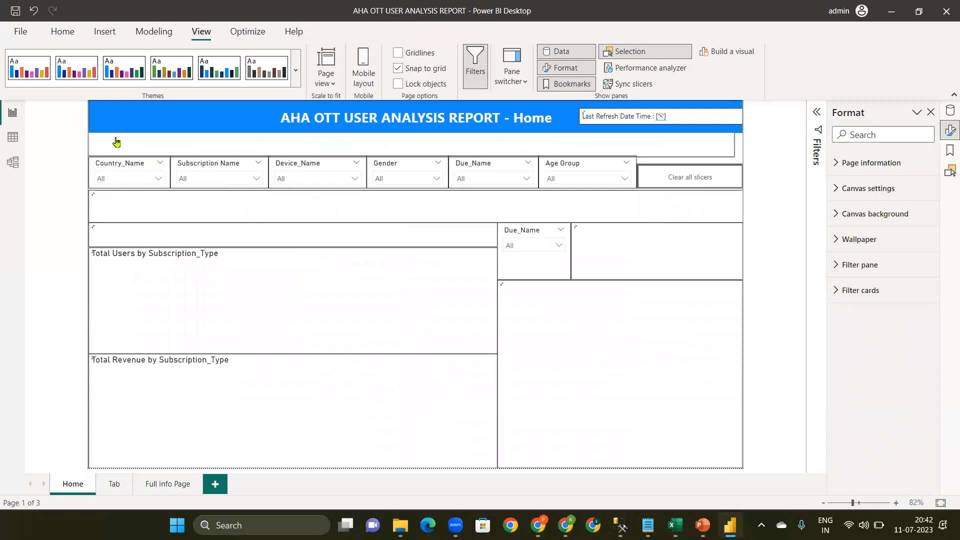
left_click(169, 484)
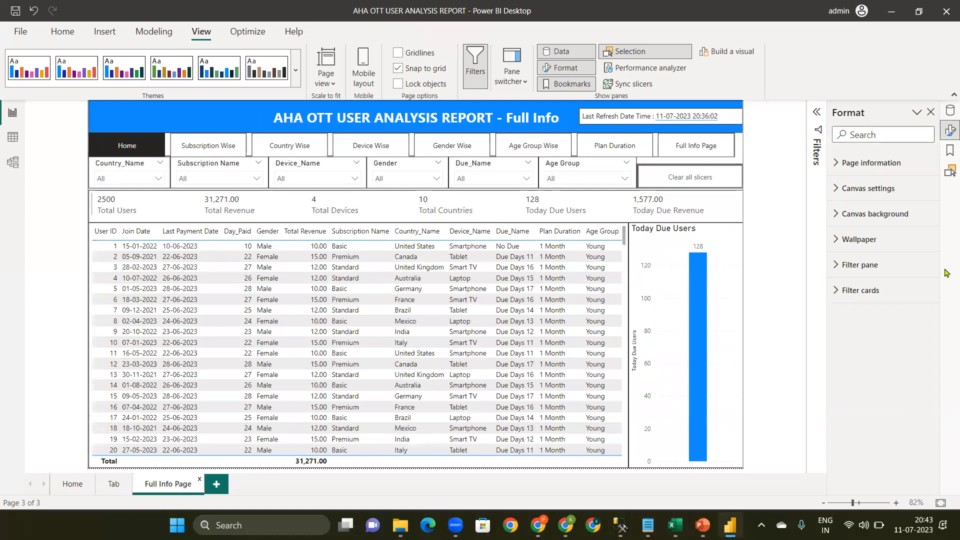
Add Country_Name from Country_Table as a drill-through field of the Full Info Page
left_click(949, 118)
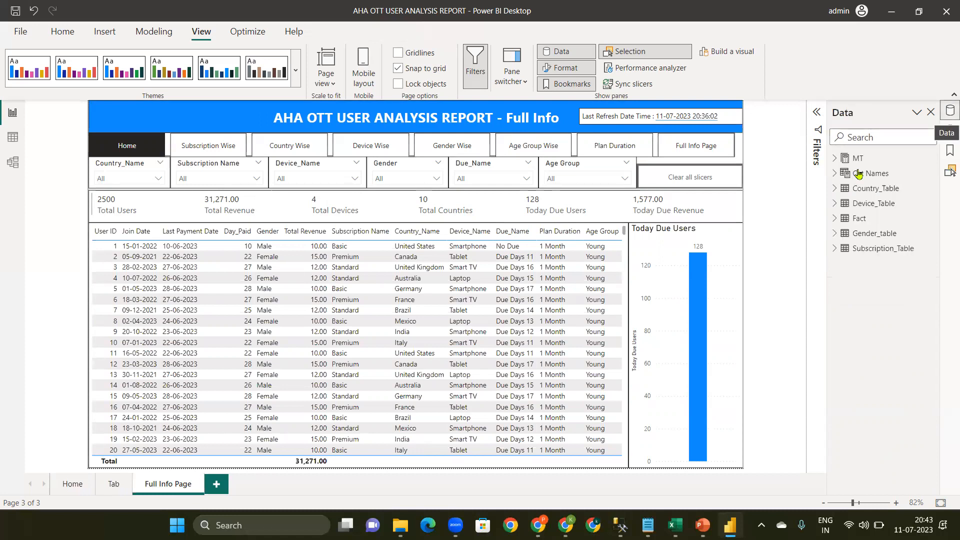
left_click(835, 189)
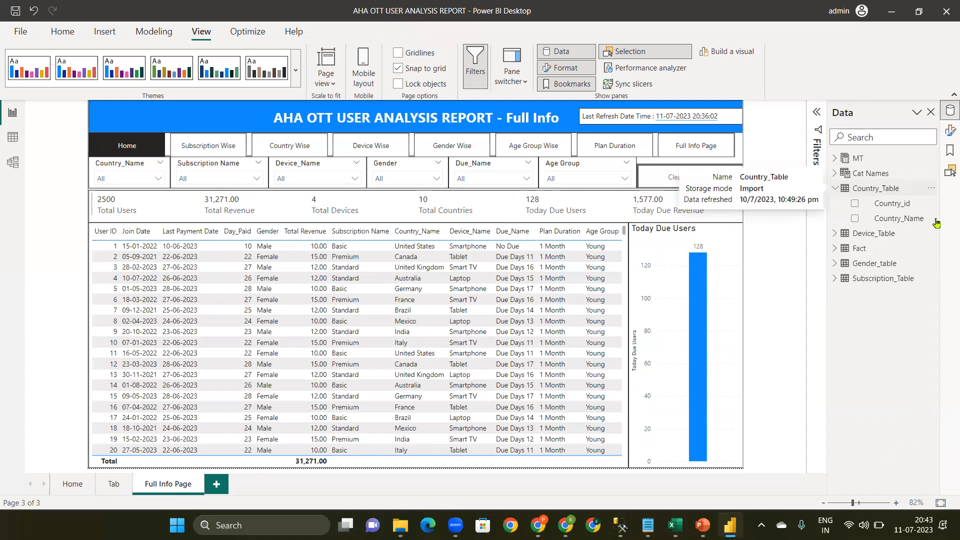
left_click(931, 218)
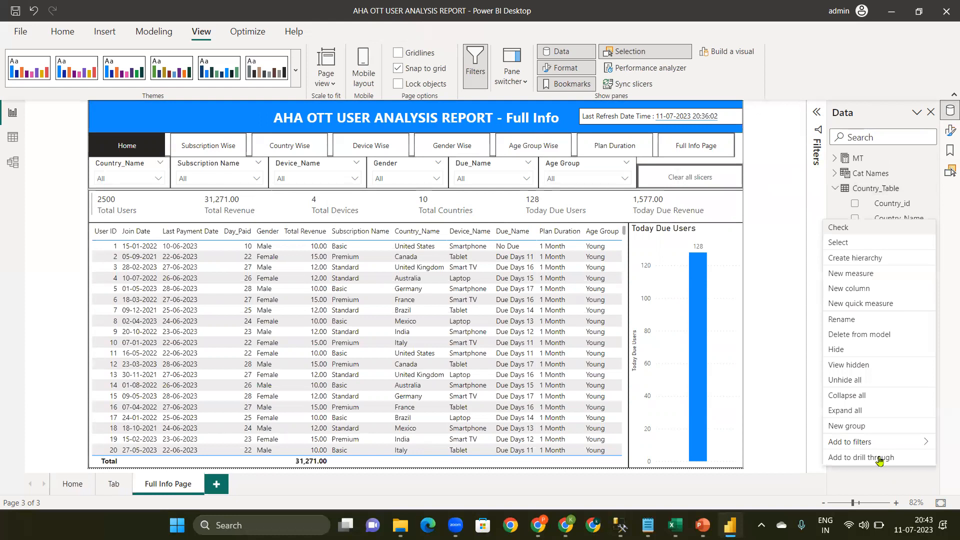
left_click(880, 458)
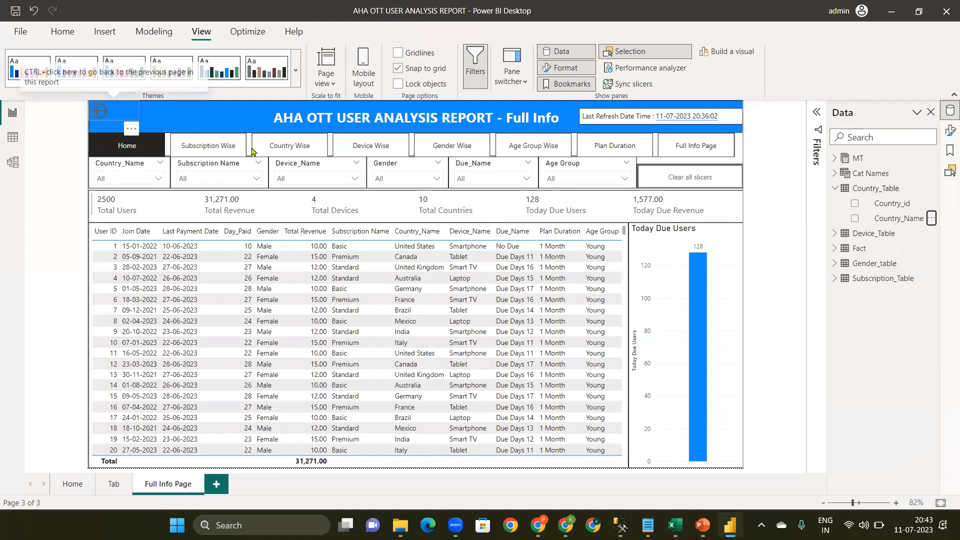
Add Device_Name from Device_Table to the Full Info Page's drill-through fields
left_click(835, 234)
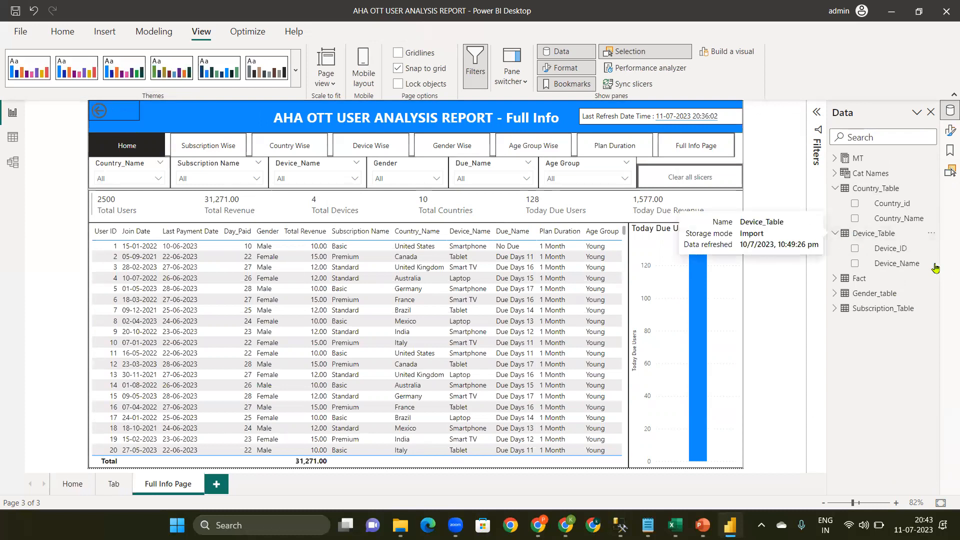
right_click(849, 242)
mouse_move(849, 240)
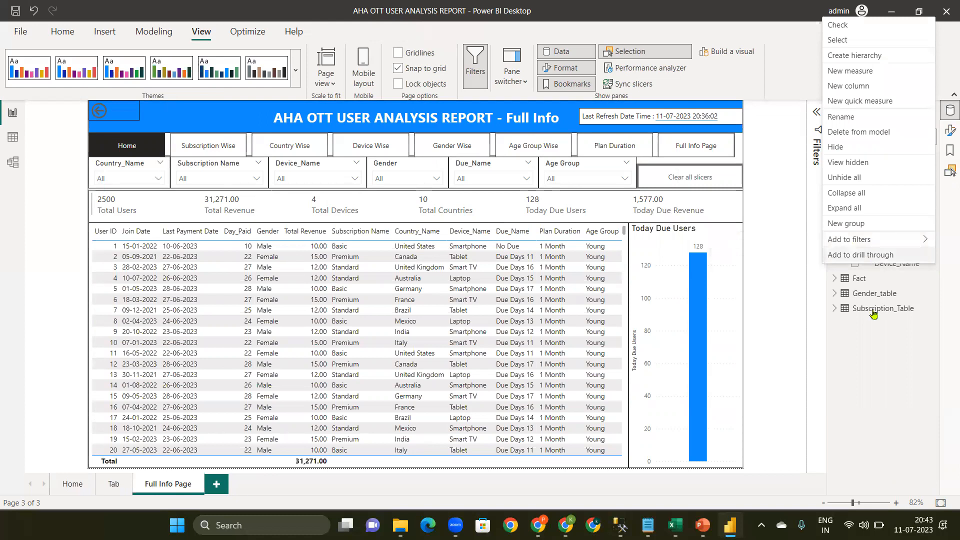
left_click(873, 256)
Add Due_Name and Age Group from the Fact table to the Full Info Page's drill-through fields
left_click(839, 282)
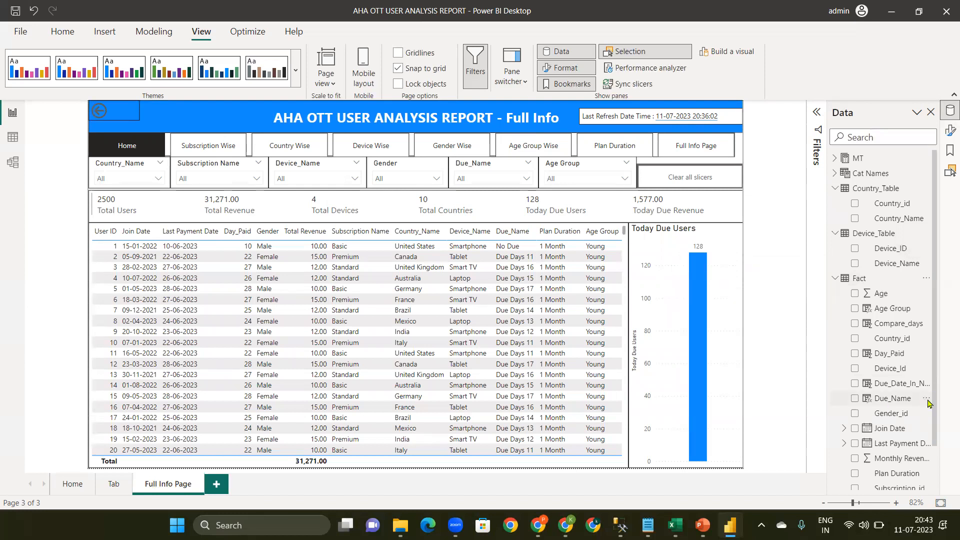
left_click(926, 399)
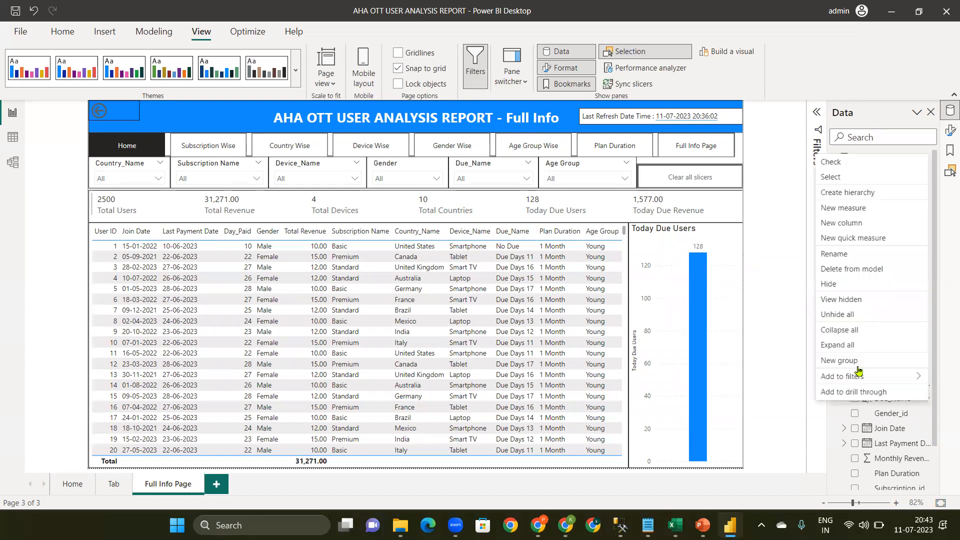
left_click(858, 393)
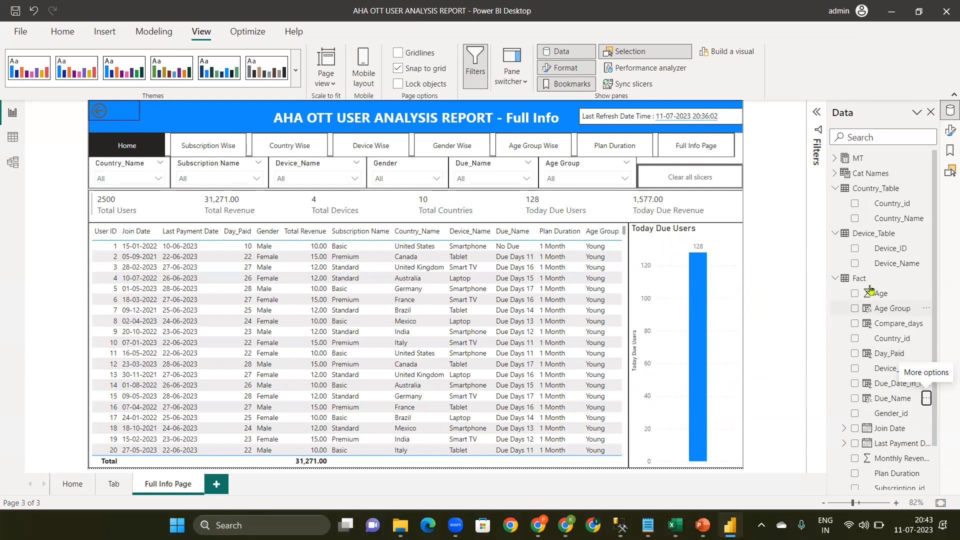
left_click(927, 309)
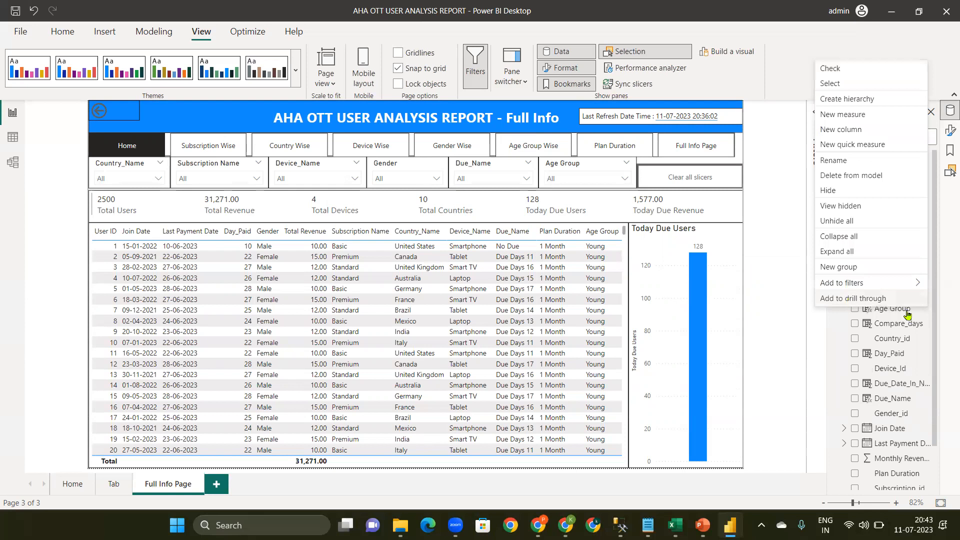
left_click(848, 302)
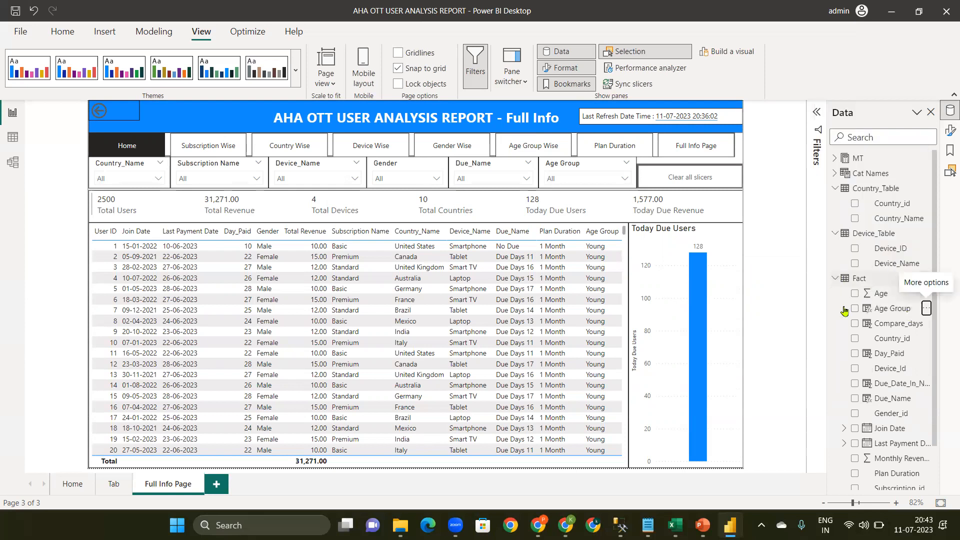
Add Gender from Gender_table and Subscription Name from Subscription_Table to the page's drill-through fields
left_click(833, 279)
left_click(834, 295)
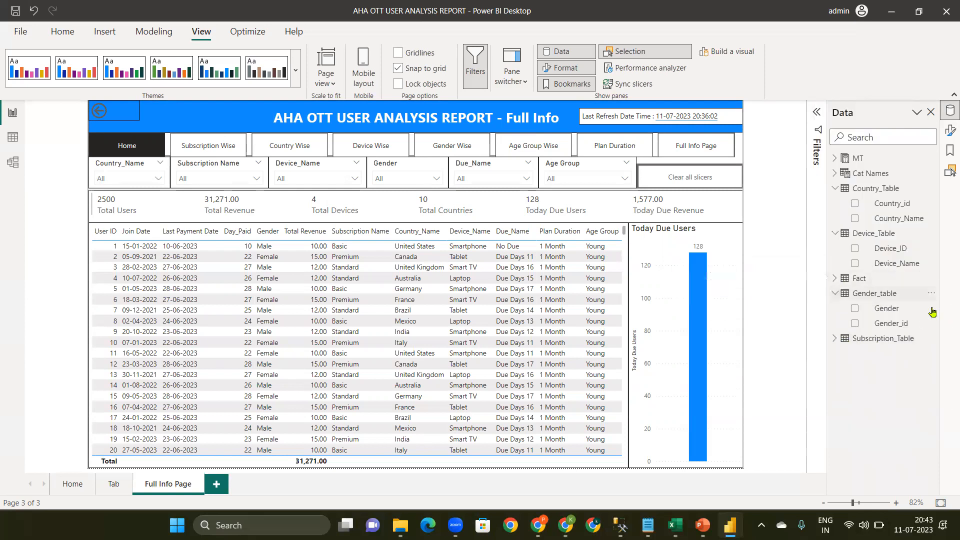
right_click(884, 303)
left_click(884, 300)
left_click(883, 338)
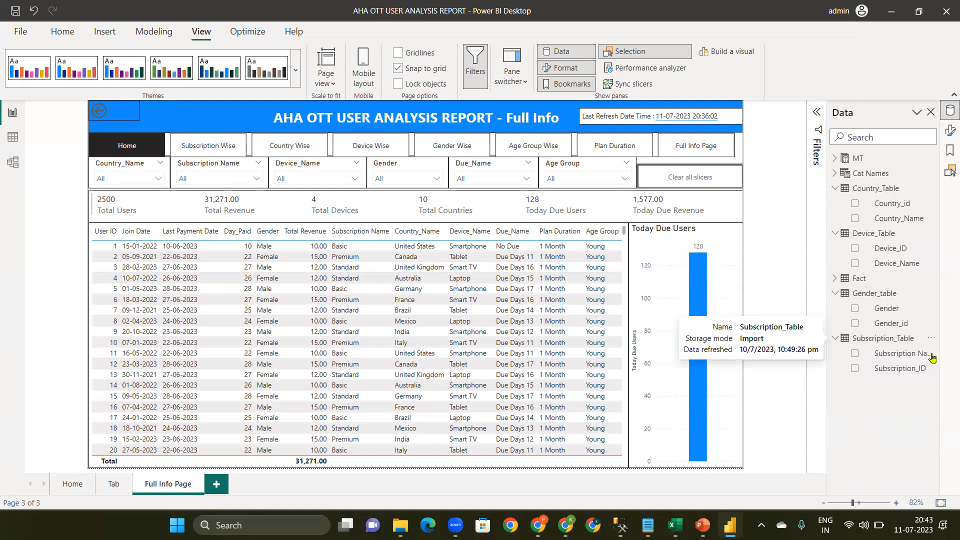
right_click(888, 330)
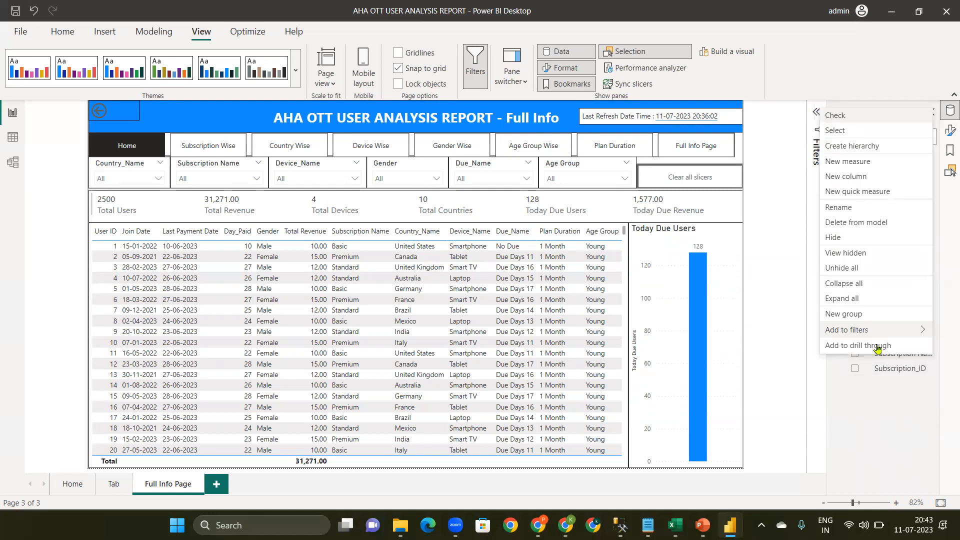
left_click(877, 346)
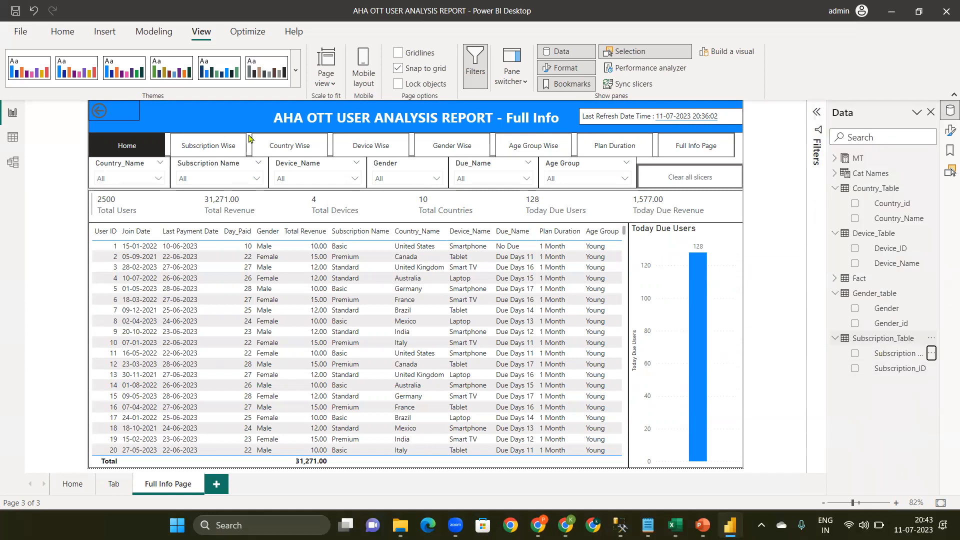
Give the back button in the banner a white fill with 0% transparency in its default state
left_click(129, 114)
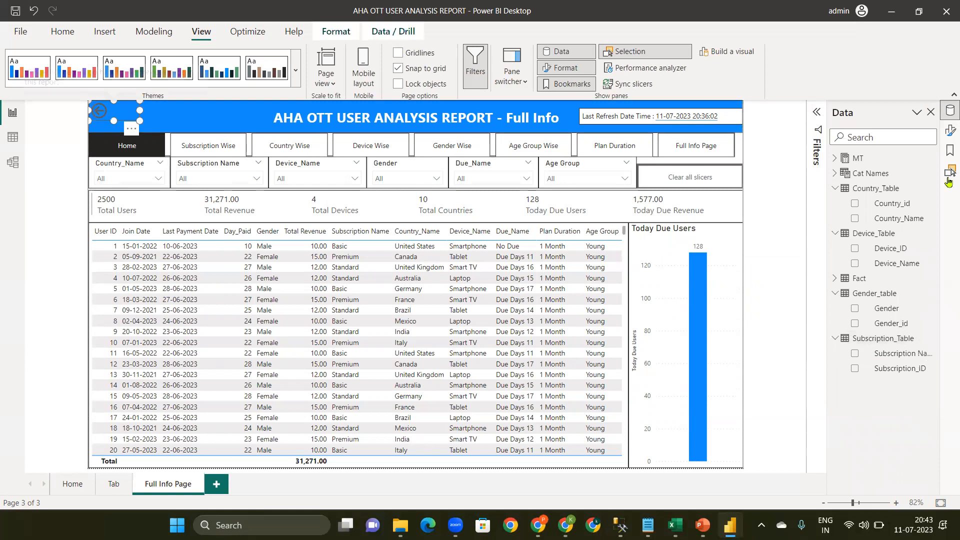
left_click(949, 133)
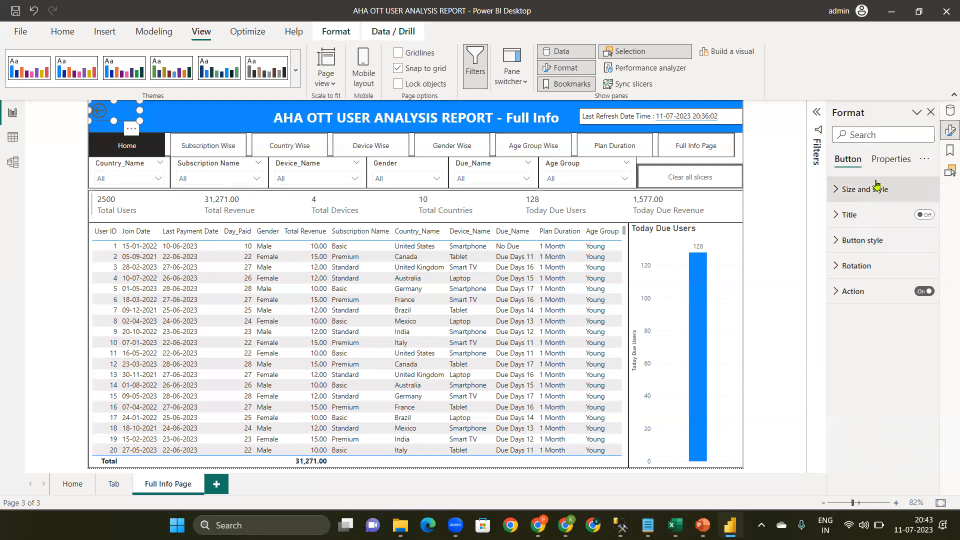
left_click(891, 159)
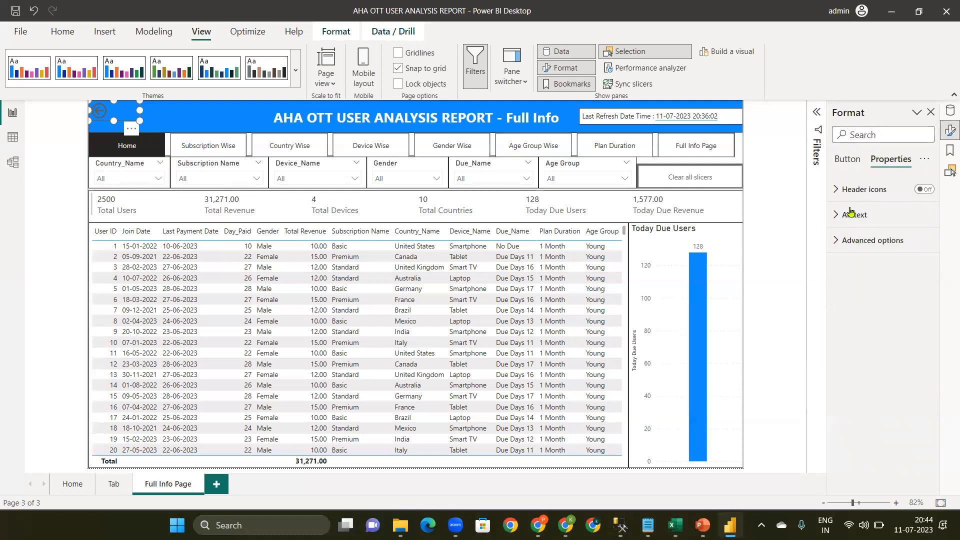
left_click(852, 158)
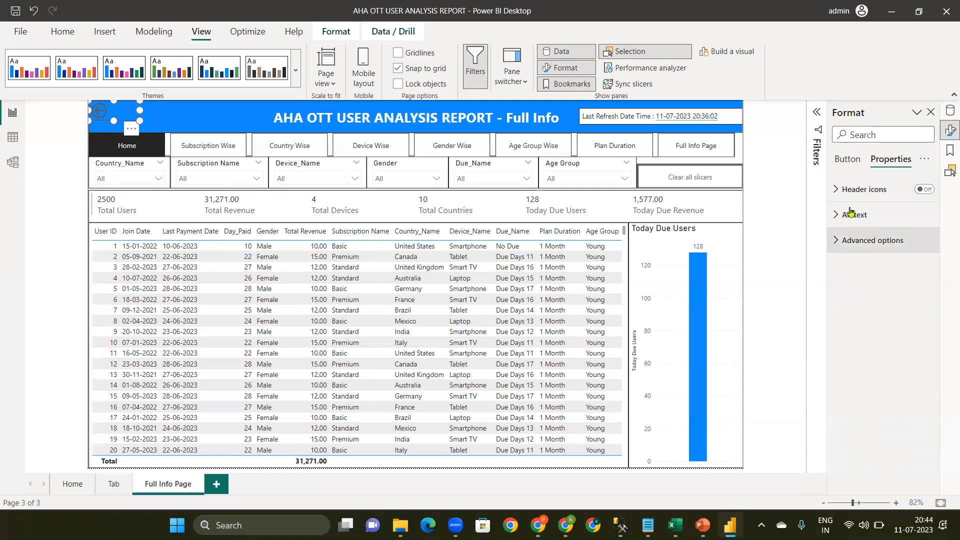
left_click(864, 245)
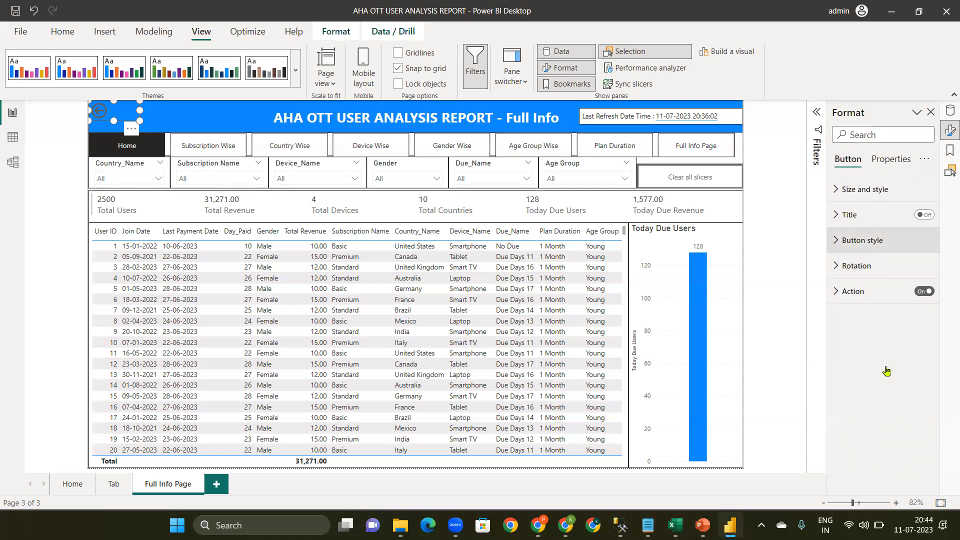
left_click(860, 333)
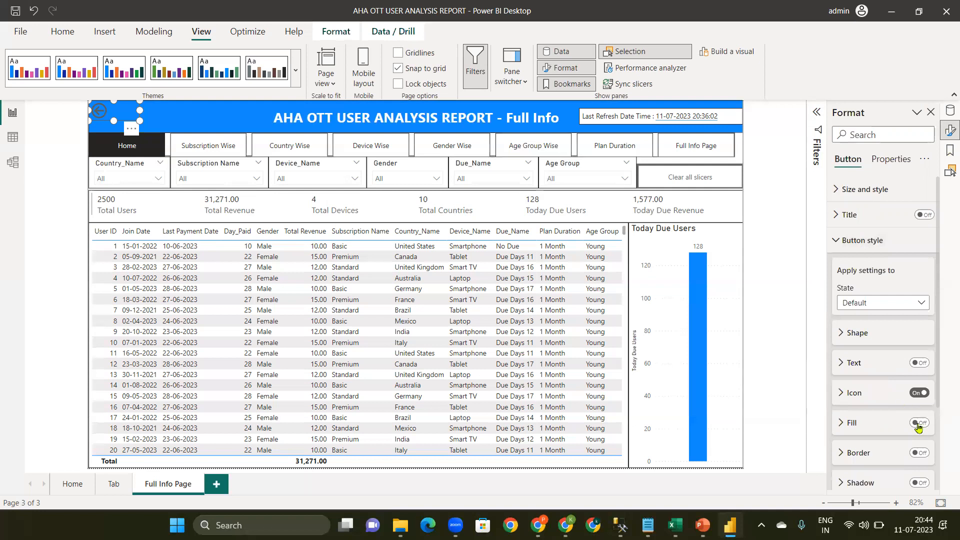
left_click(918, 424)
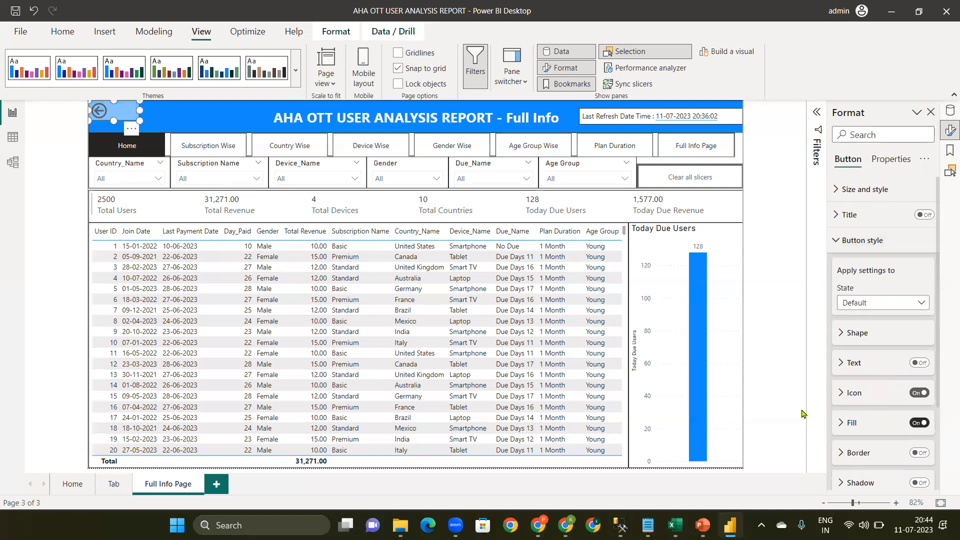
left_click(846, 457)
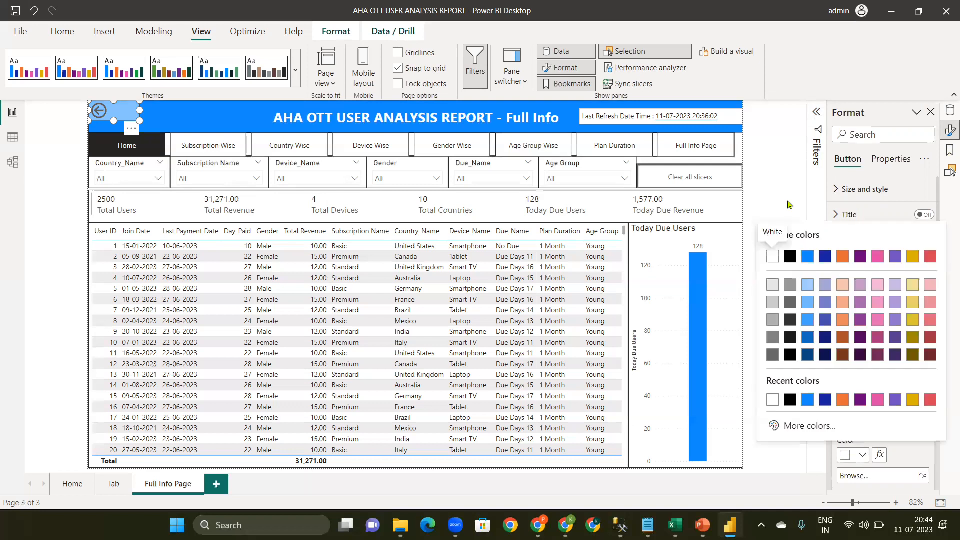
left_click(771, 258)
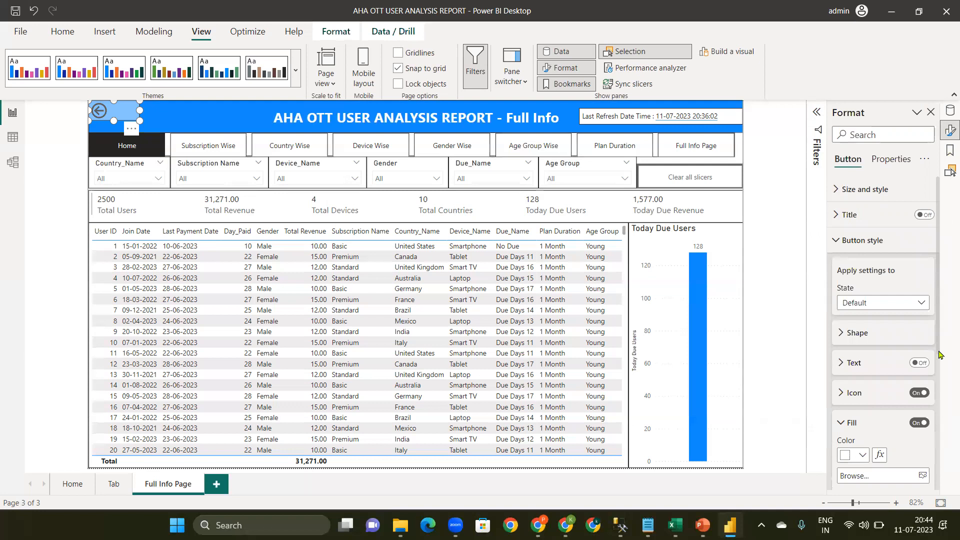
scroll(940, 360, "down", 5)
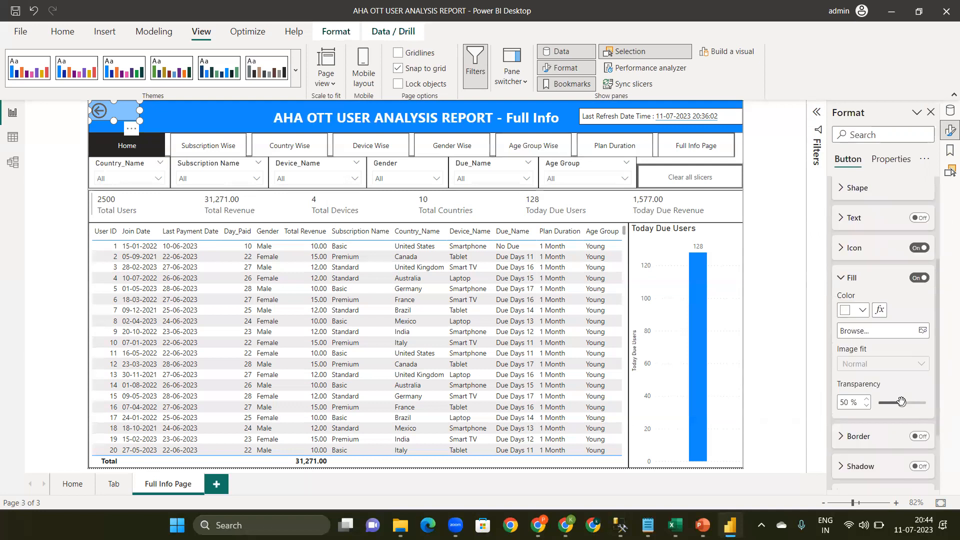
left_click_drag(902, 403, 853, 406)
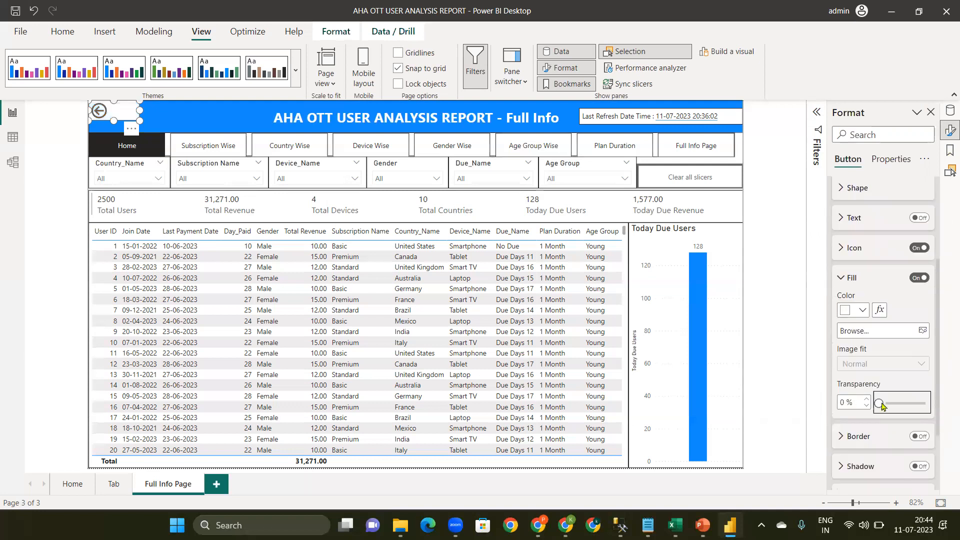
Turn on the back button's text, set it to "Go to Selected Page", and widen the button to fit it
left_click(868, 279)
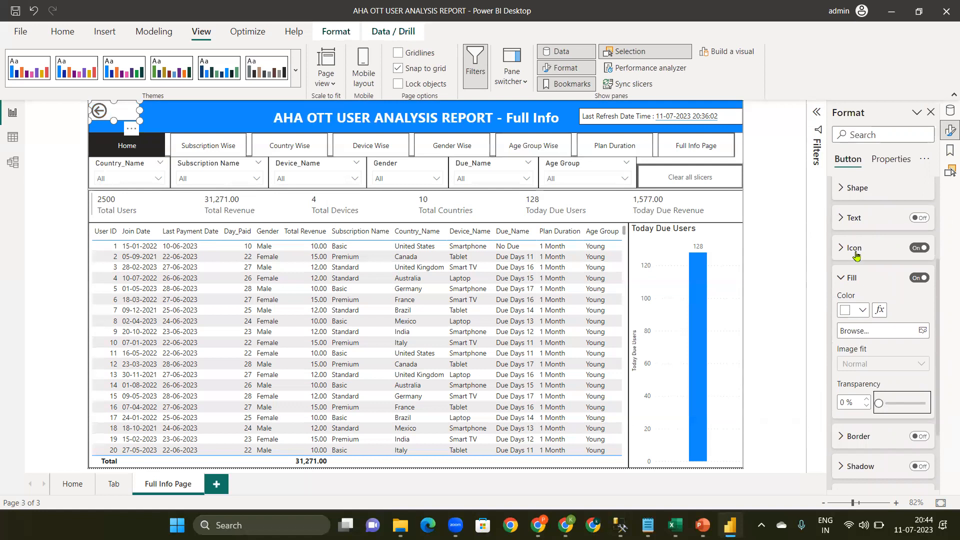
left_click(919, 252)
left_click(865, 255)
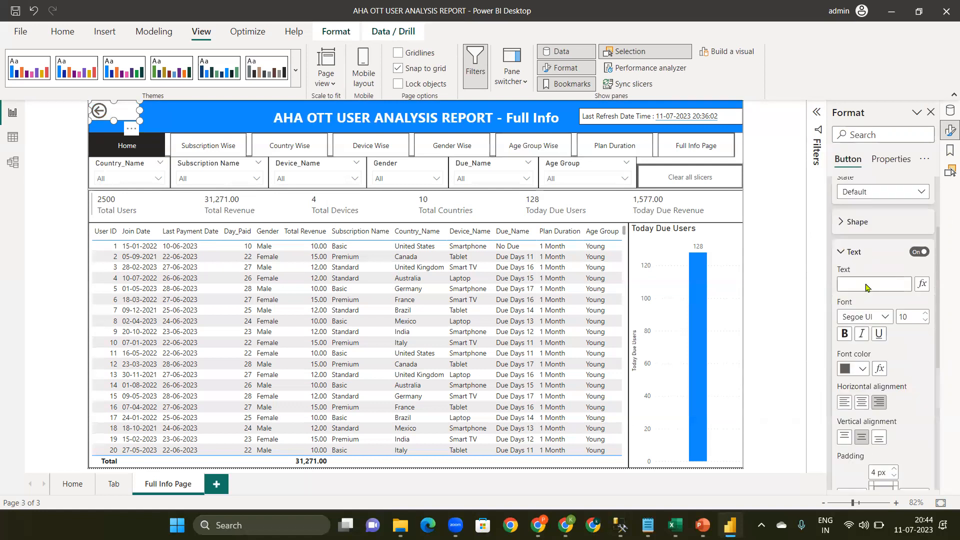
left_click(867, 287)
type("Go t")
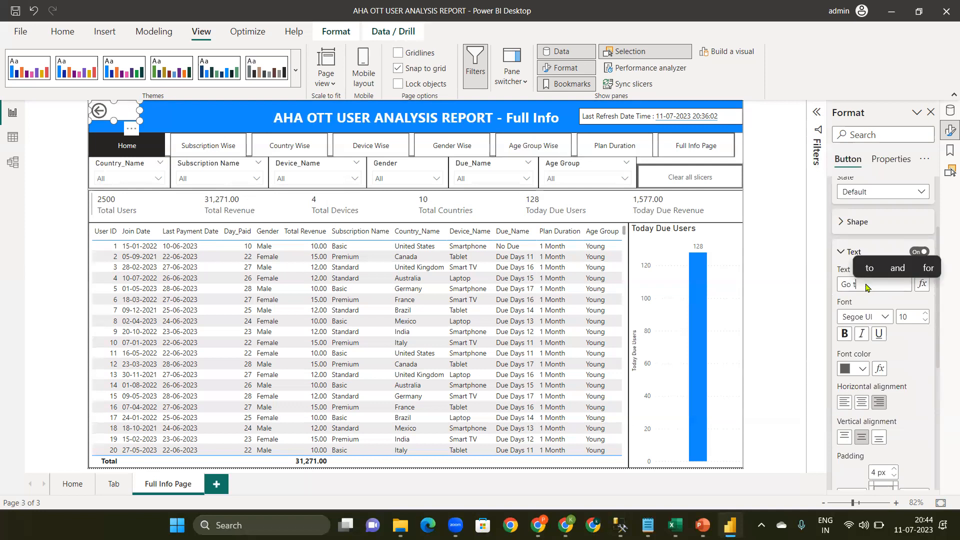
type("o Sle")
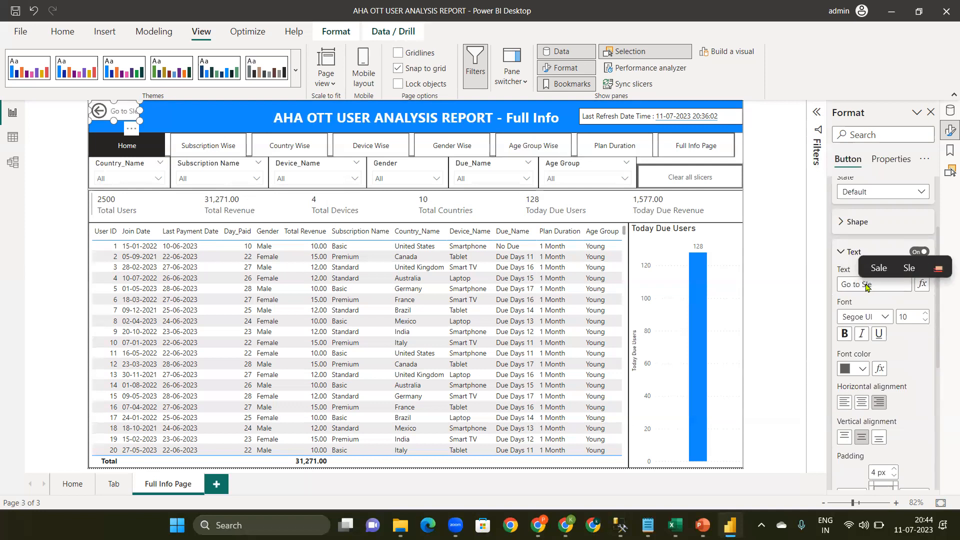
key("BackSpace")
key("BackSpace")
type("eledt")
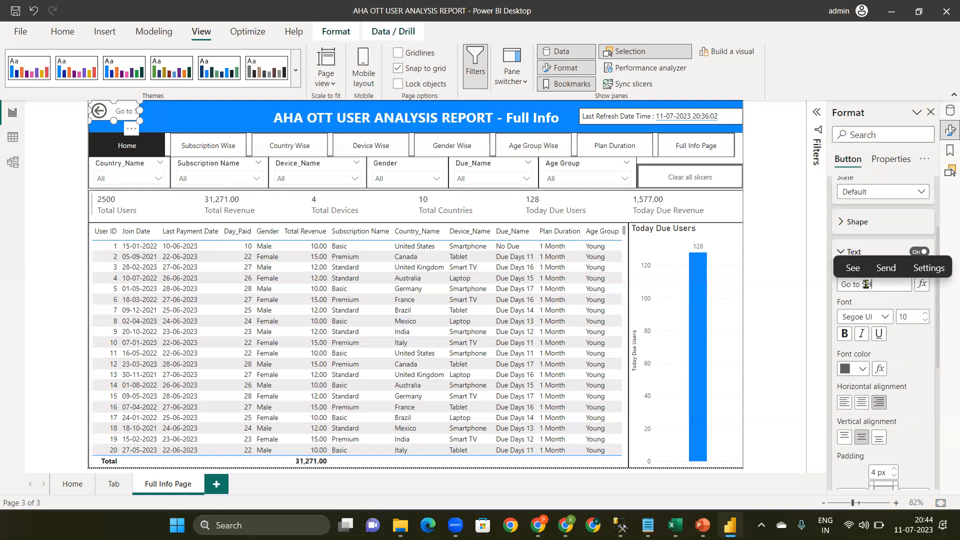
type("e")
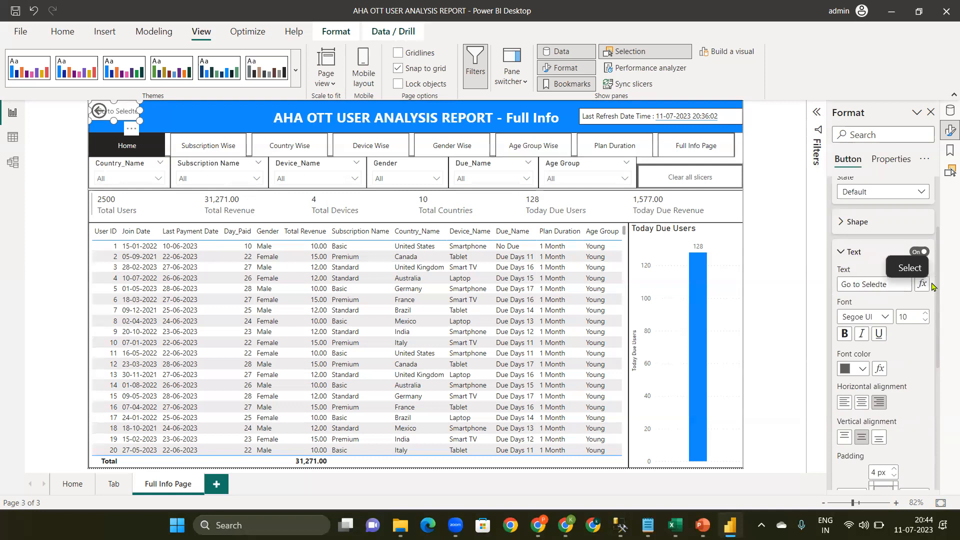
key("BackSpace")
key("BackSpace")
key("BackSpace")
type("ct")
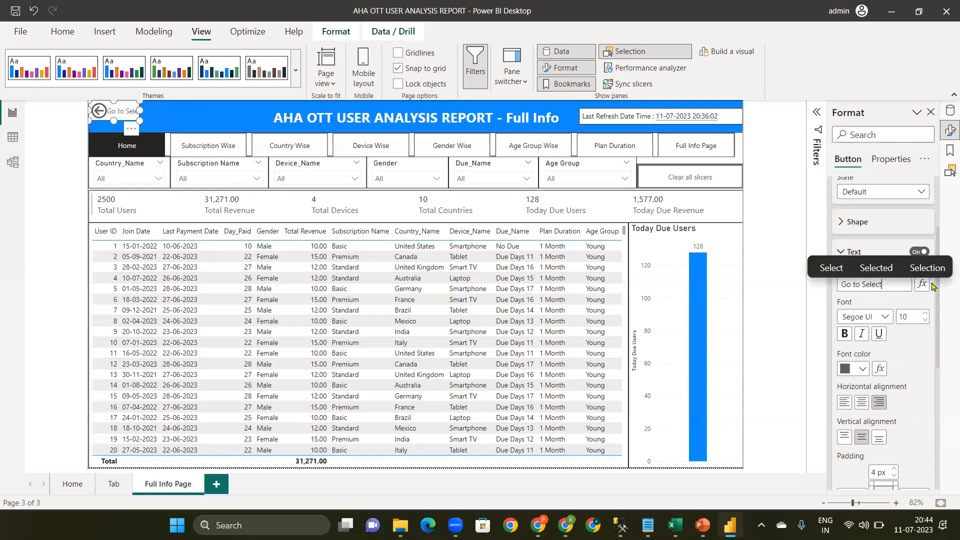
type("ed Page")
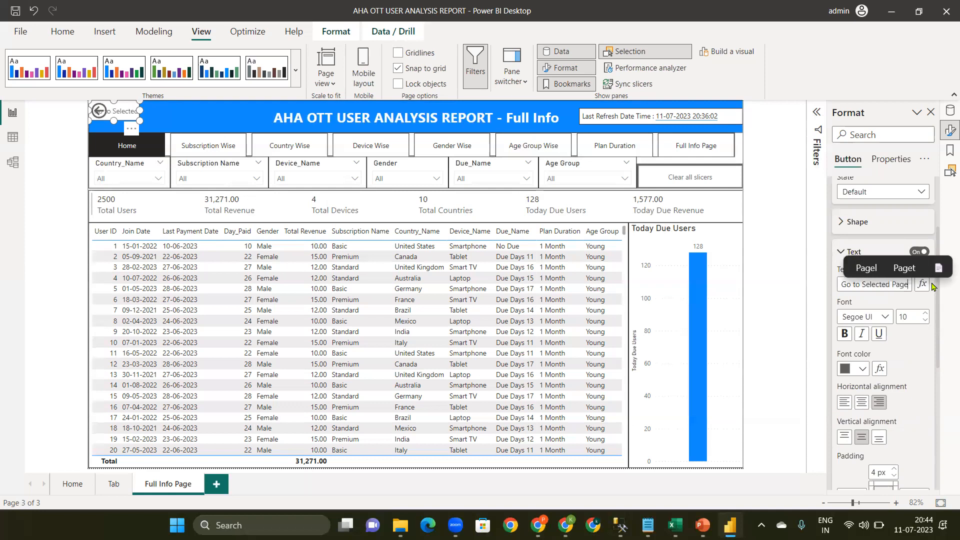
left_click_drag(141, 110, 183, 113)
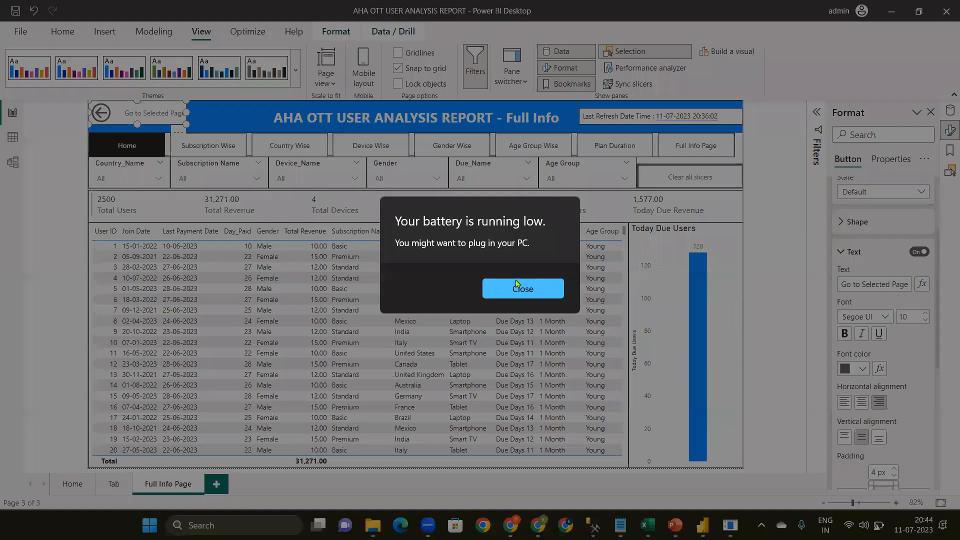
Dismiss the low-battery warning and check the computer's battery status
left_click(517, 288)
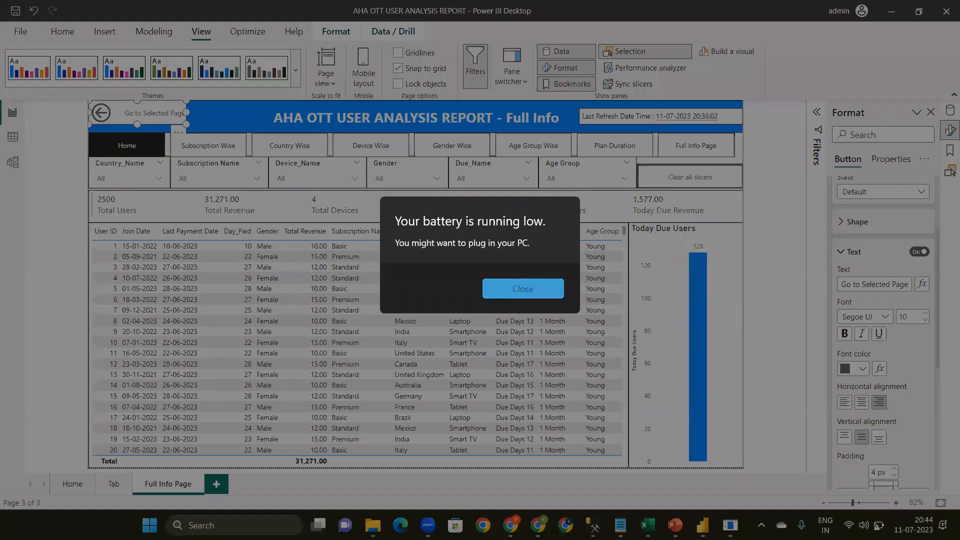
left_click(879, 525)
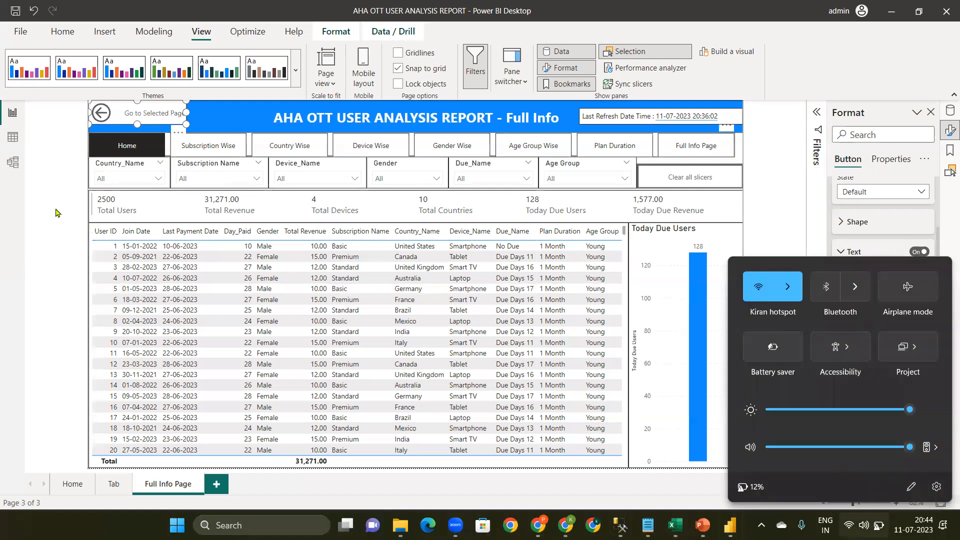
left_click(176, 129)
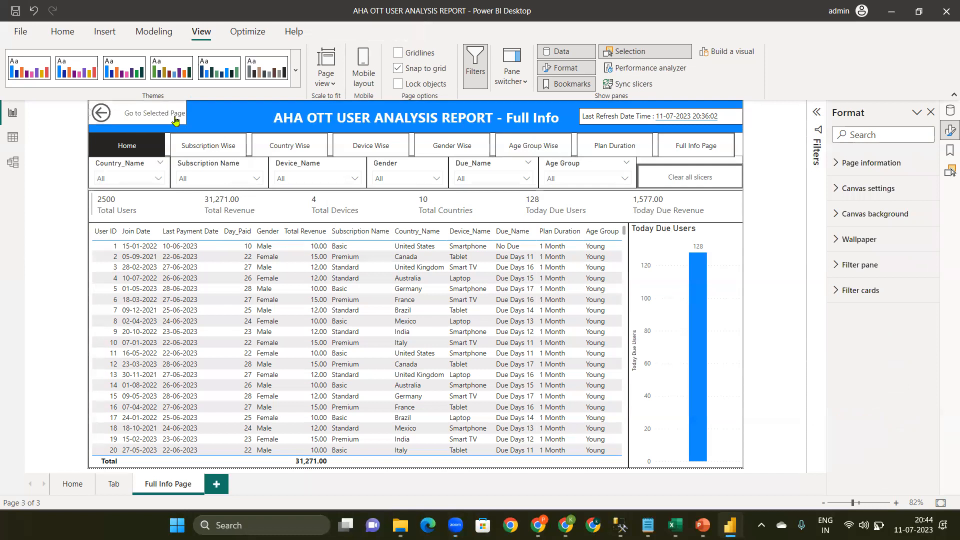
Centre the back button's "Go to Selected Page" text horizontally
left_click(175, 121)
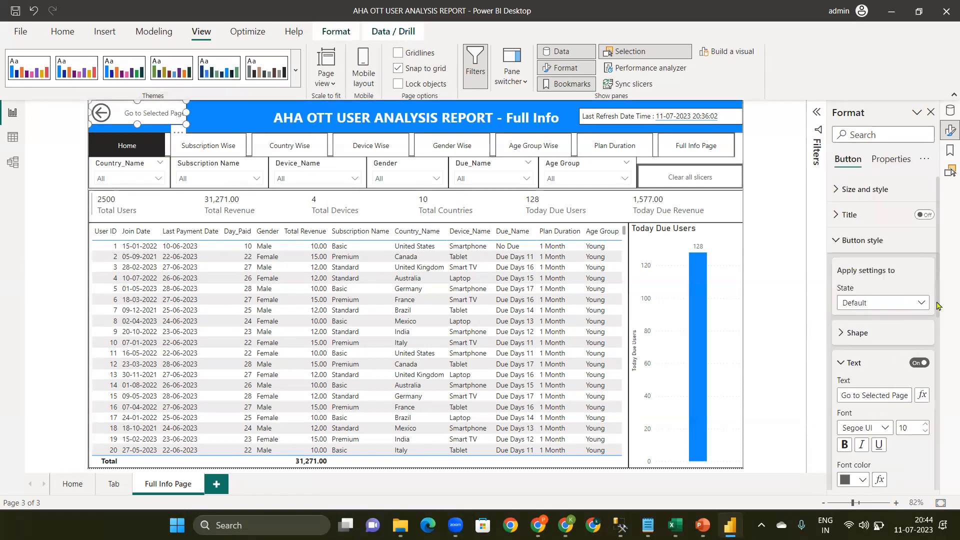
scroll(945, 395, "down", 4)
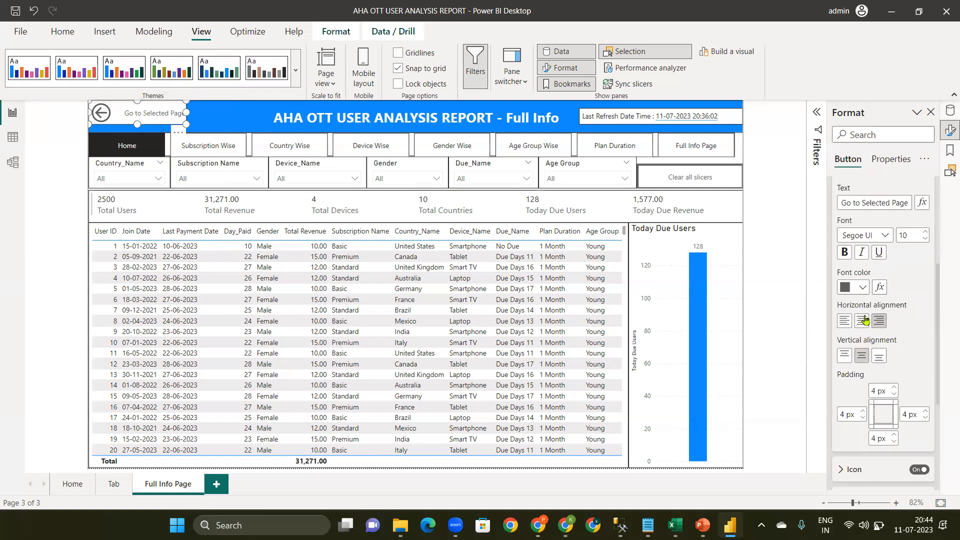
left_click(862, 320)
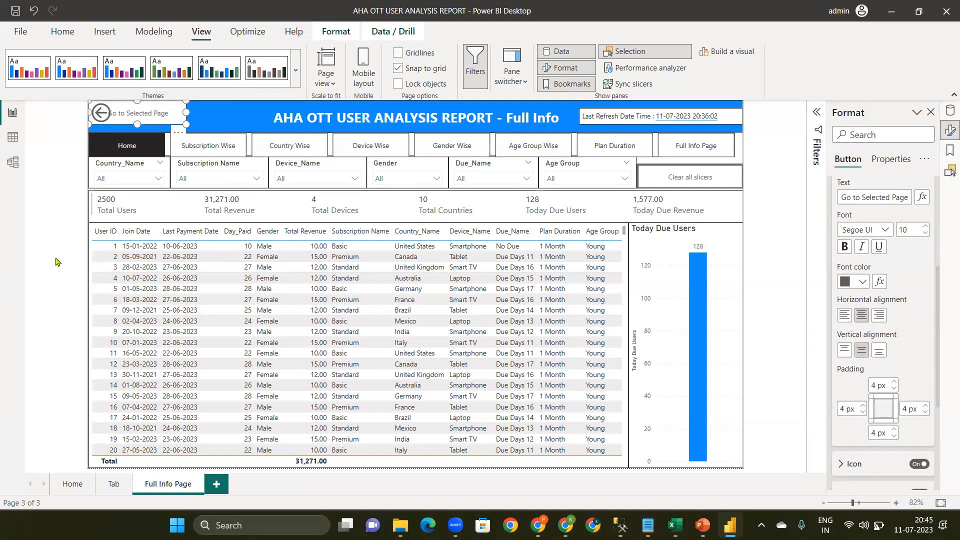
On the Home page, drill through from the Basic column of Total Users by Subscription_Type to the Full Info Page and return with the back button
left_click(57, 262)
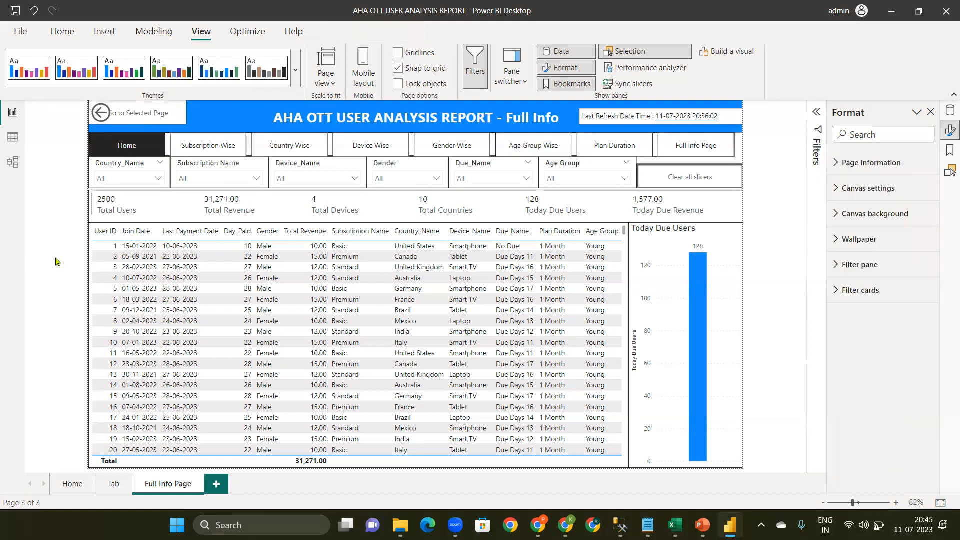
left_click(73, 491)
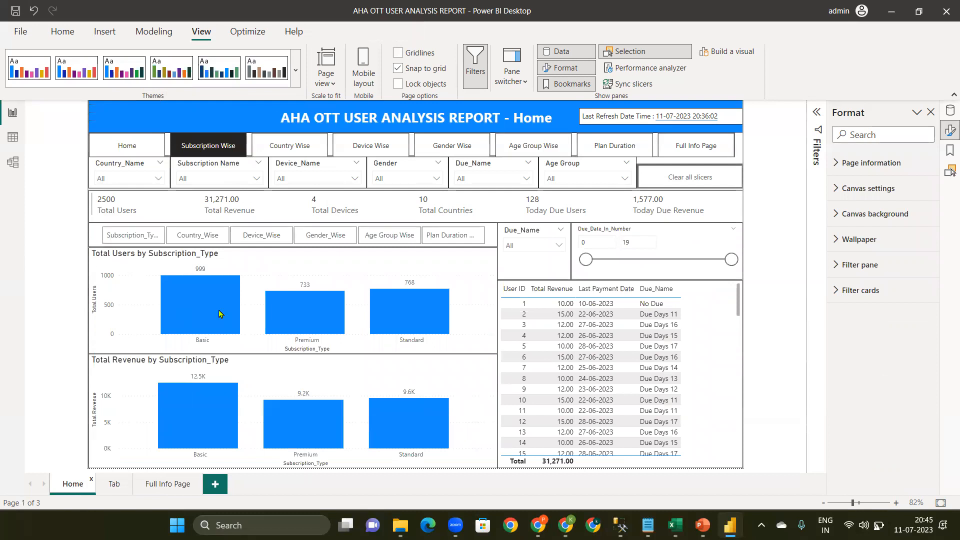
mouse_move(199, 276)
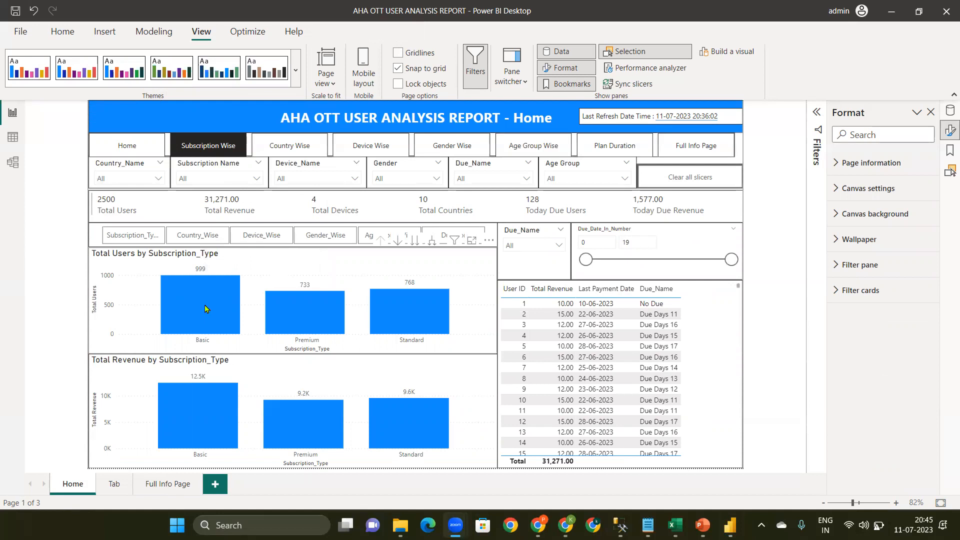
mouse_move(205, 309)
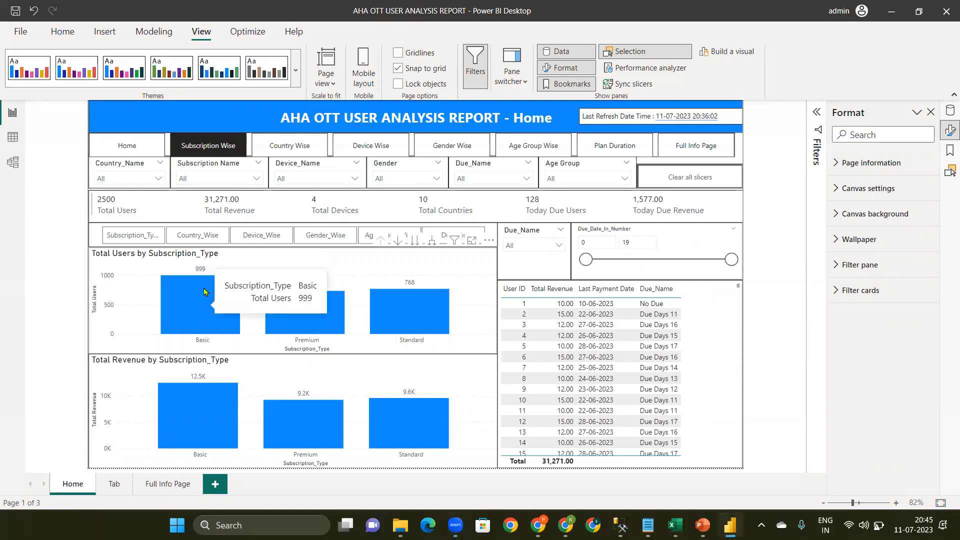
left_click(197, 298)
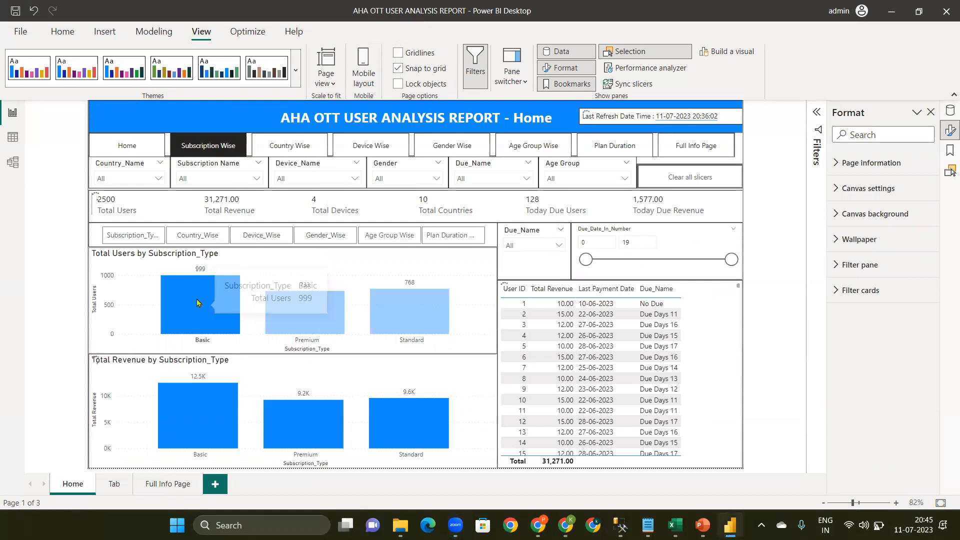
left_click(197, 299)
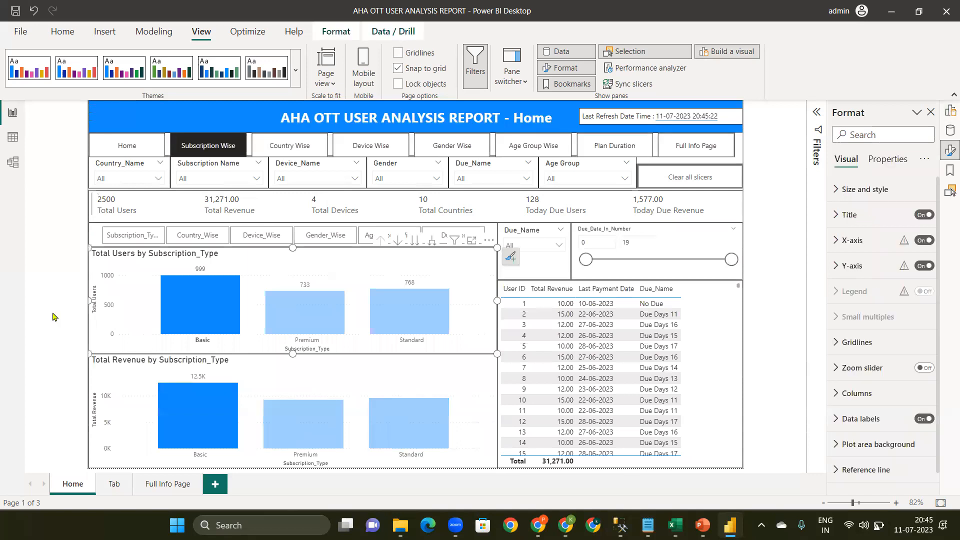
right_click(198, 299)
left_click(227, 307)
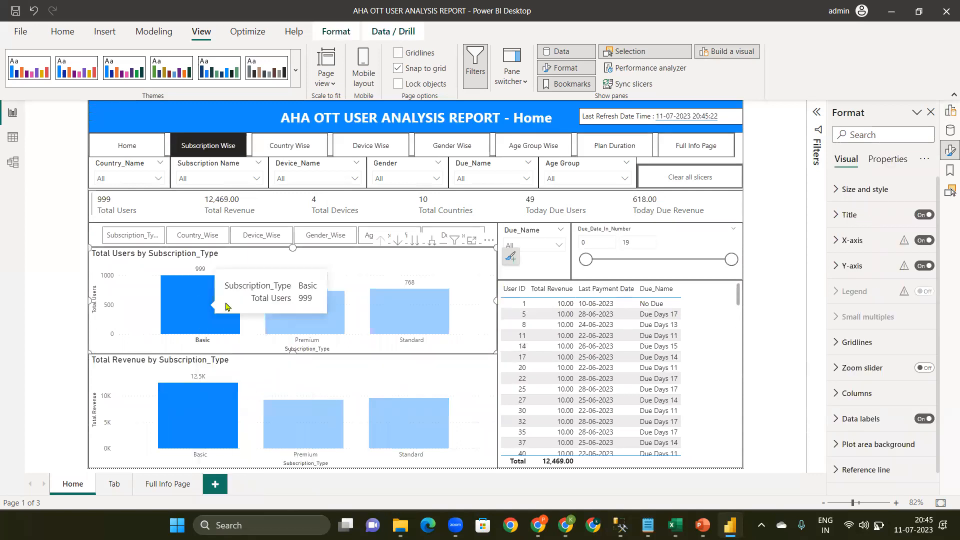
left_click(195, 299)
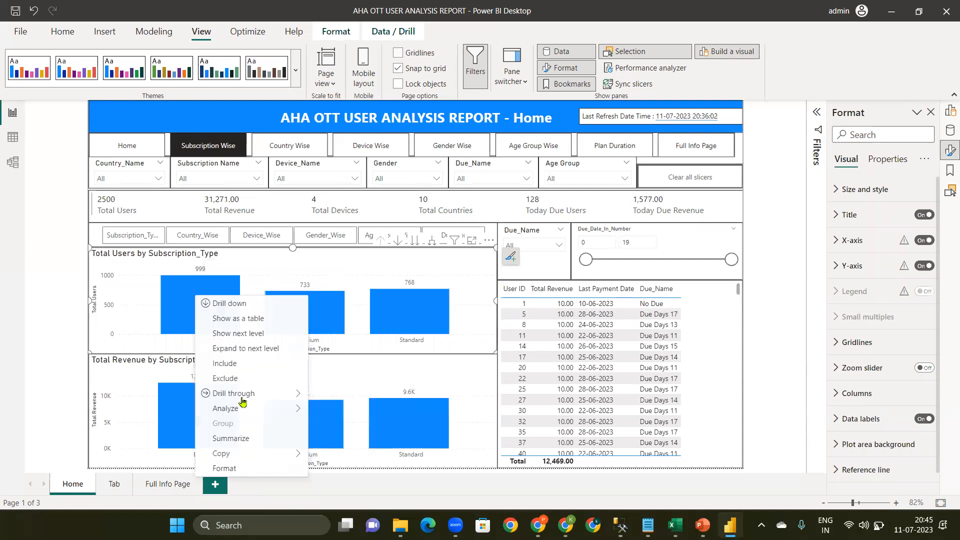
mouse_move(242, 400)
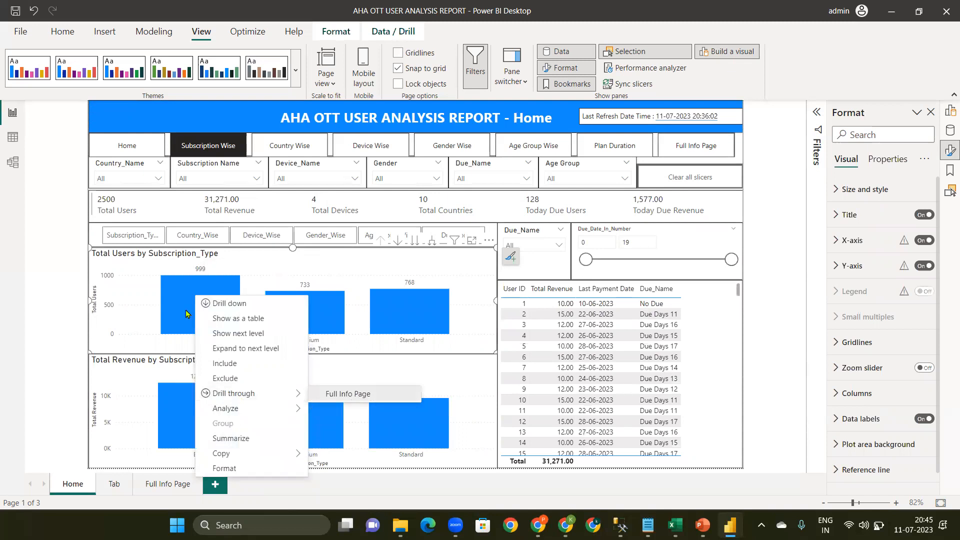
left_click(355, 395)
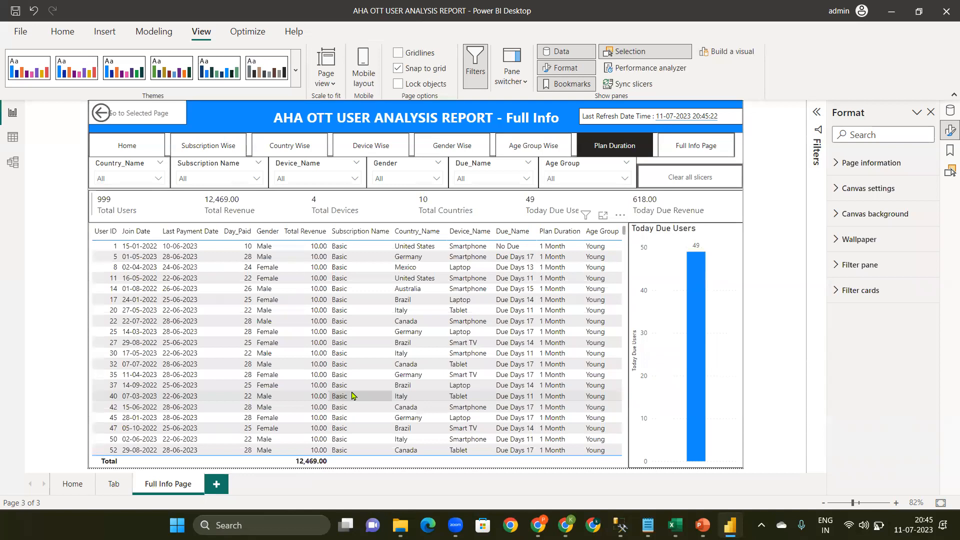
left_click(112, 116, "ctrl")
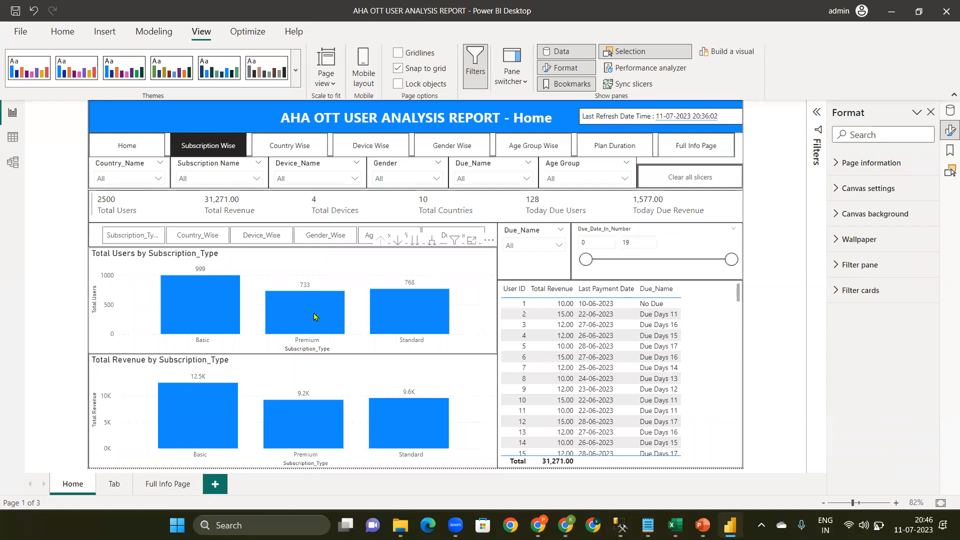
Drill through from the Premium column of Total Users by Subscription_Type to the Full Info Page and return with the back button
left_click(314, 317)
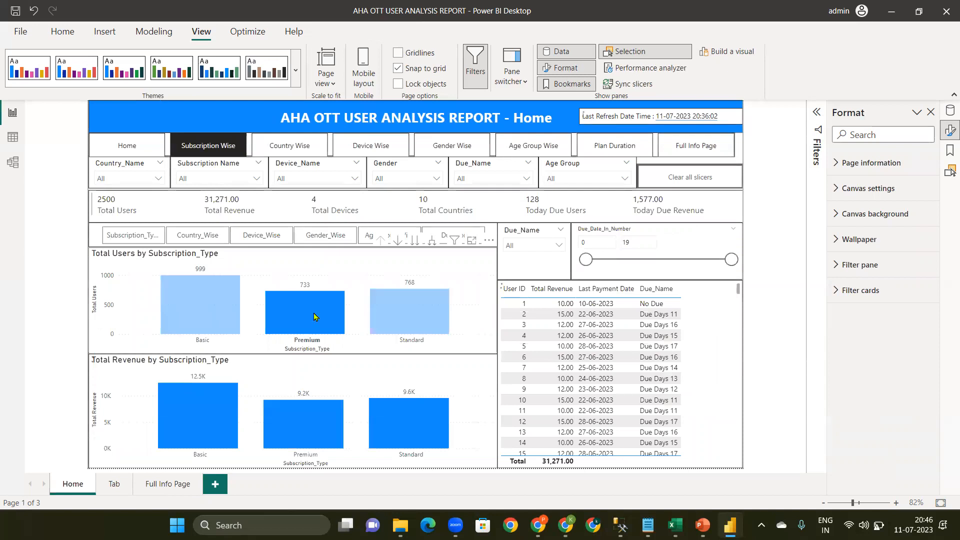
right_click(314, 317)
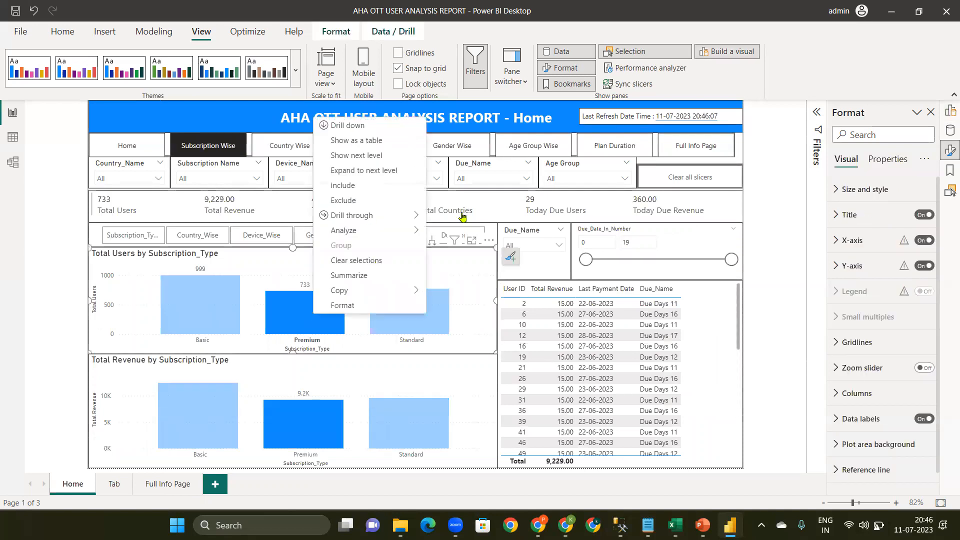
mouse_move(380, 215)
left_click(479, 215)
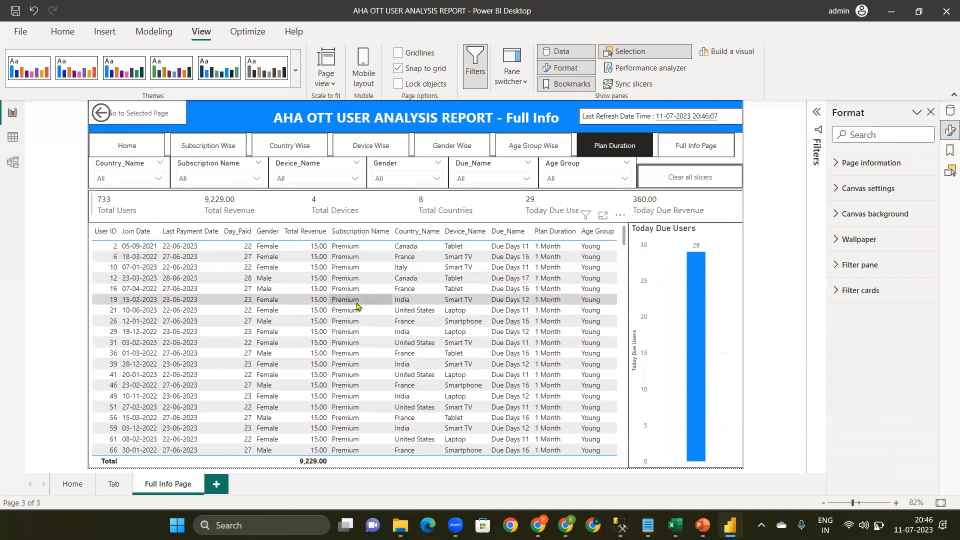
left_click(148, 109, "ctrl")
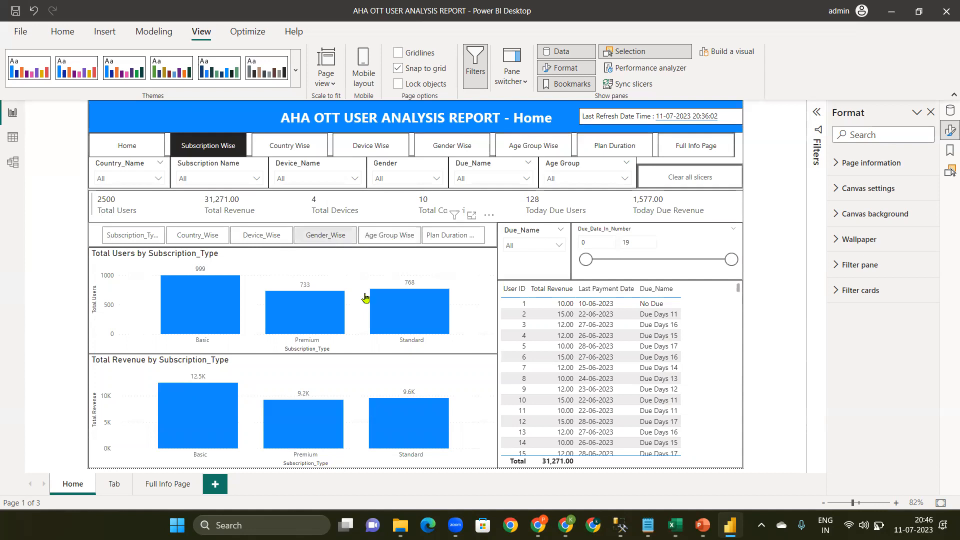
Switch the charts to Gender_Wise, drill through from the Male column to the Full Info Page, and return with the back button
left_click(331, 238)
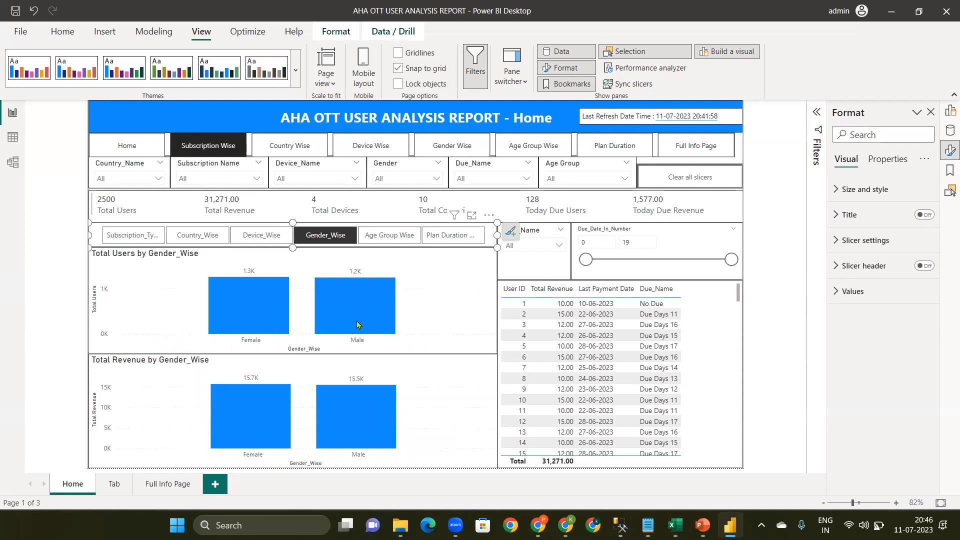
right_click(356, 320)
mouse_move(440, 389)
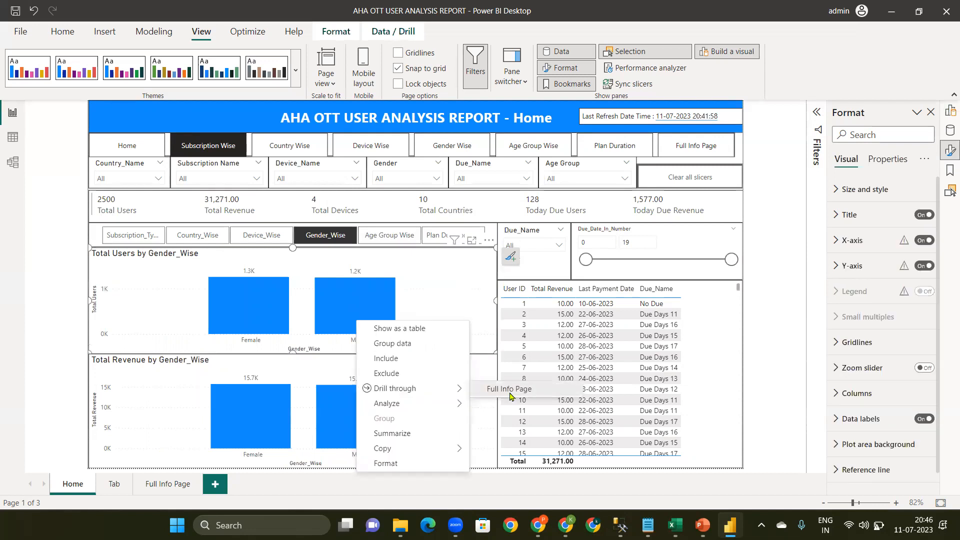
left_click(509, 390)
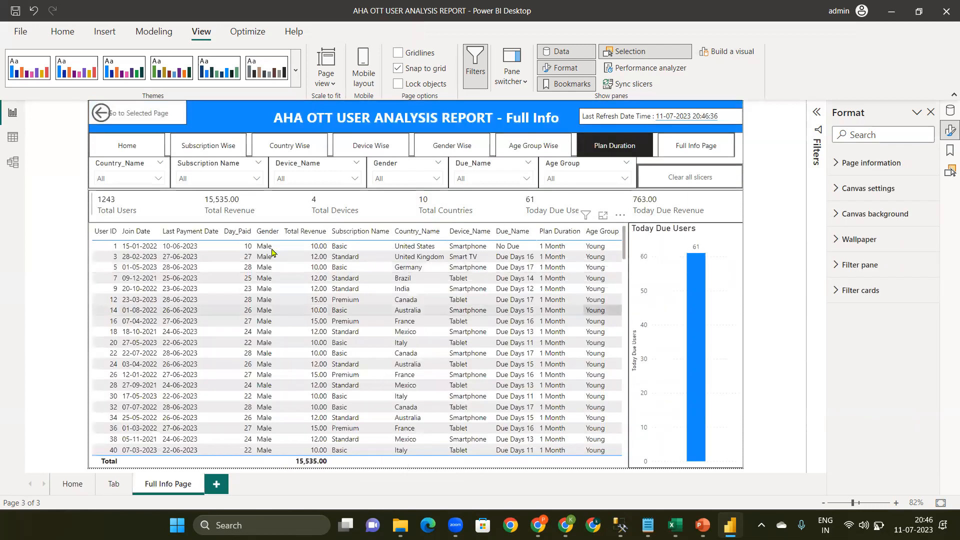
left_click(141, 117, "ctrl")
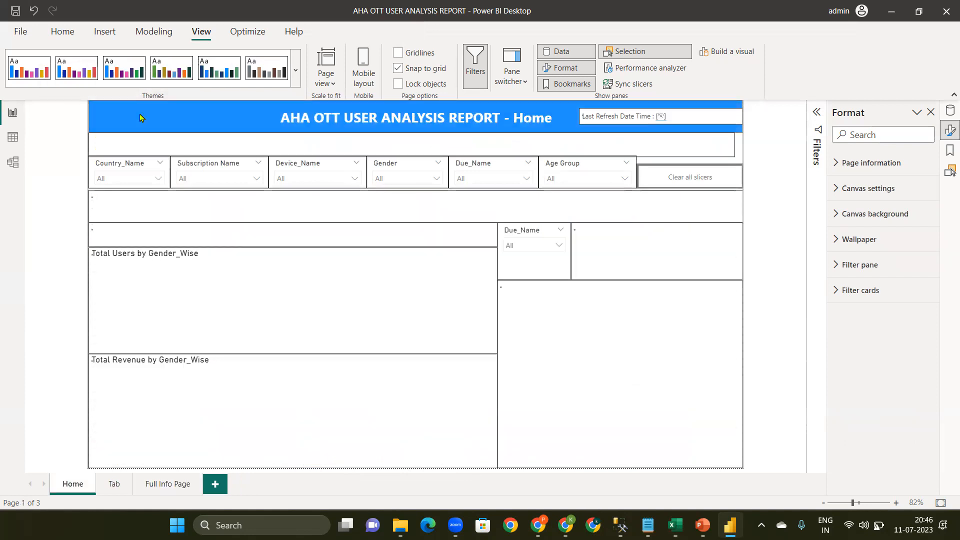
Check the Tab page, and reset the Full Info Page's drill-through filters by applying the Full Info Page bookmark
left_click(113, 494)
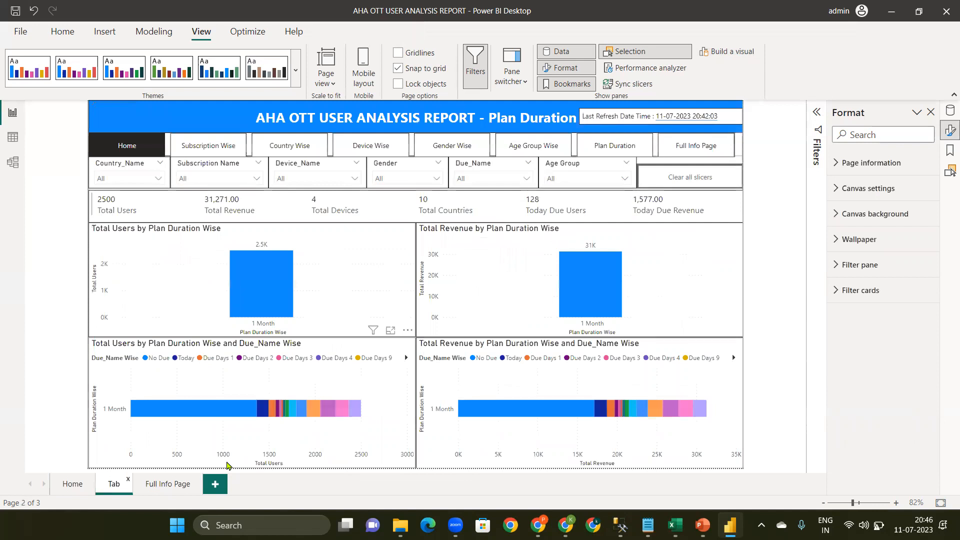
left_click(161, 495)
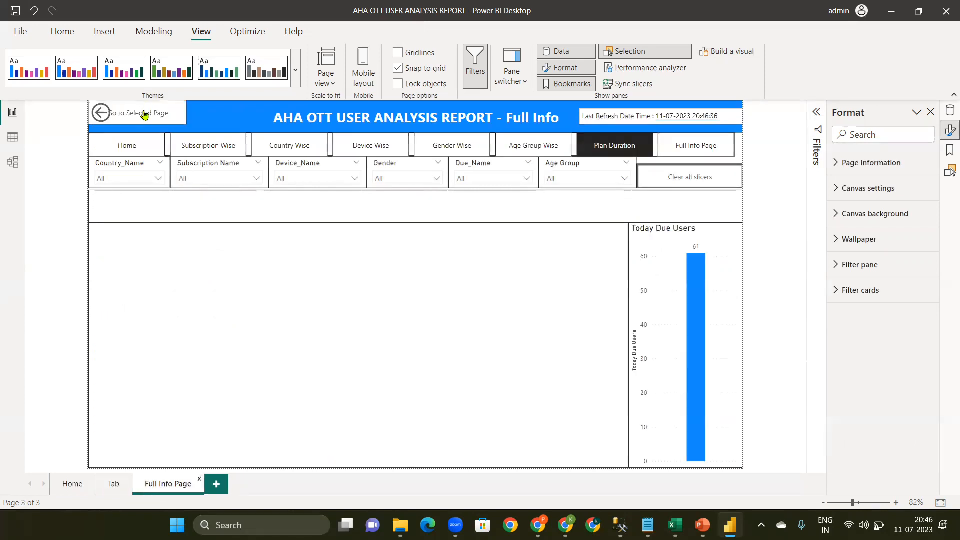
left_click(144, 115)
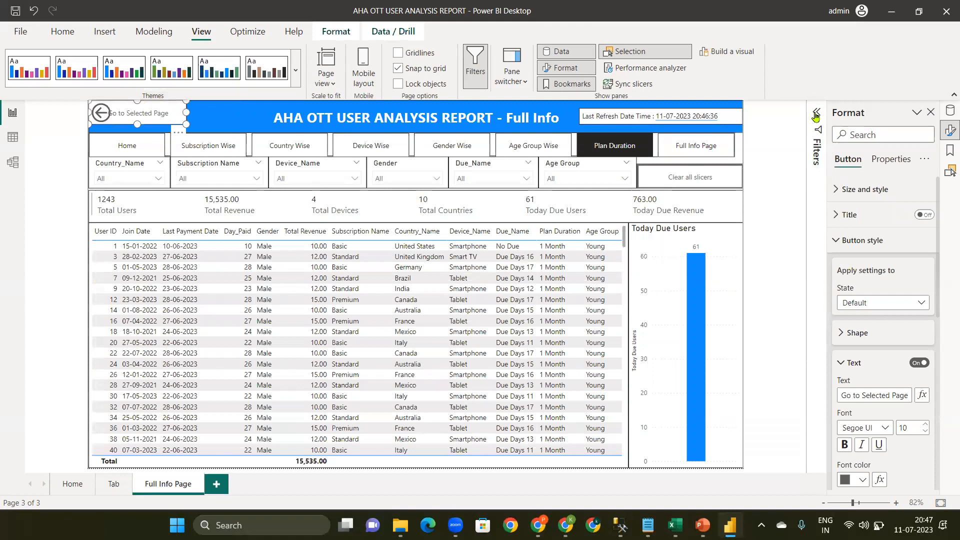
left_click(816, 114)
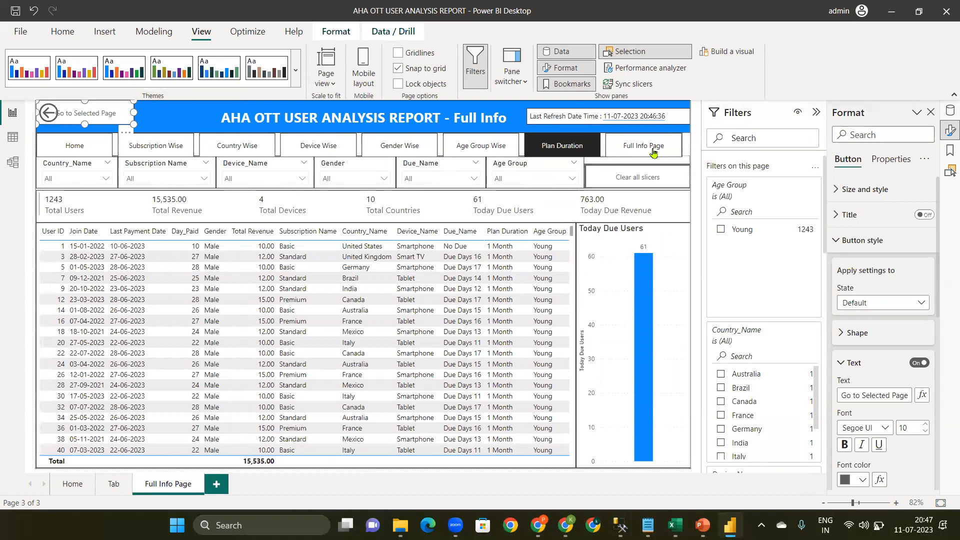
left_click(654, 153, "ctrl")
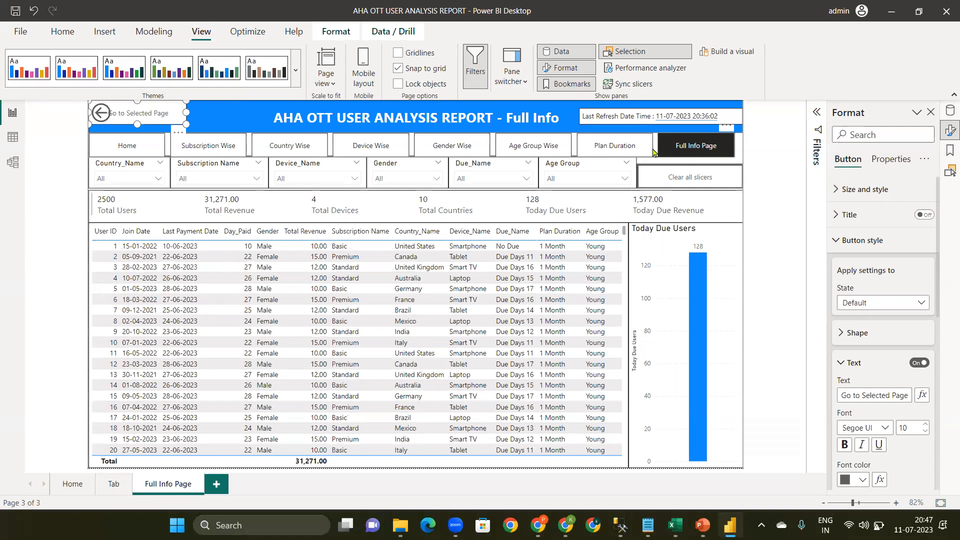
Return from the Full Info Page to the Home view with the Home bookmark and save the report
left_click(61, 489)
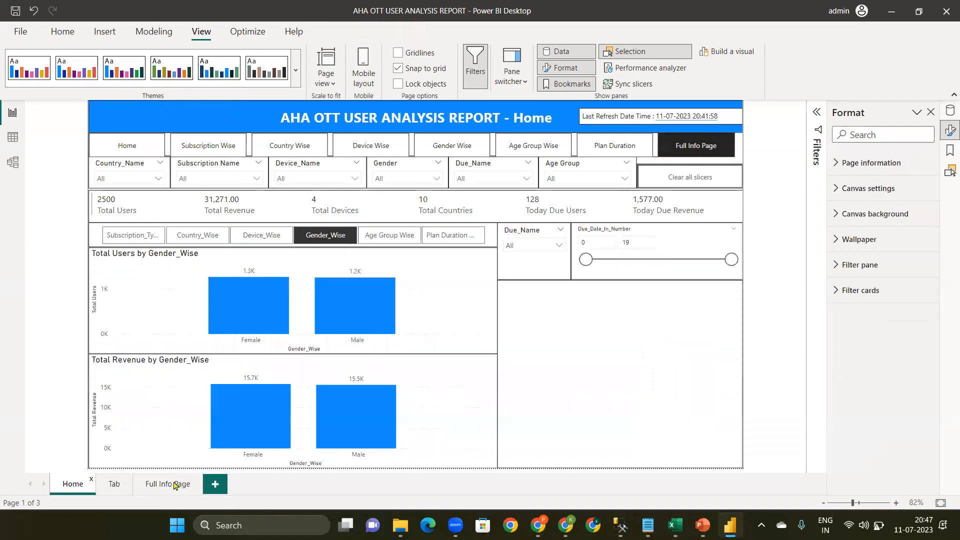
left_click(174, 486)
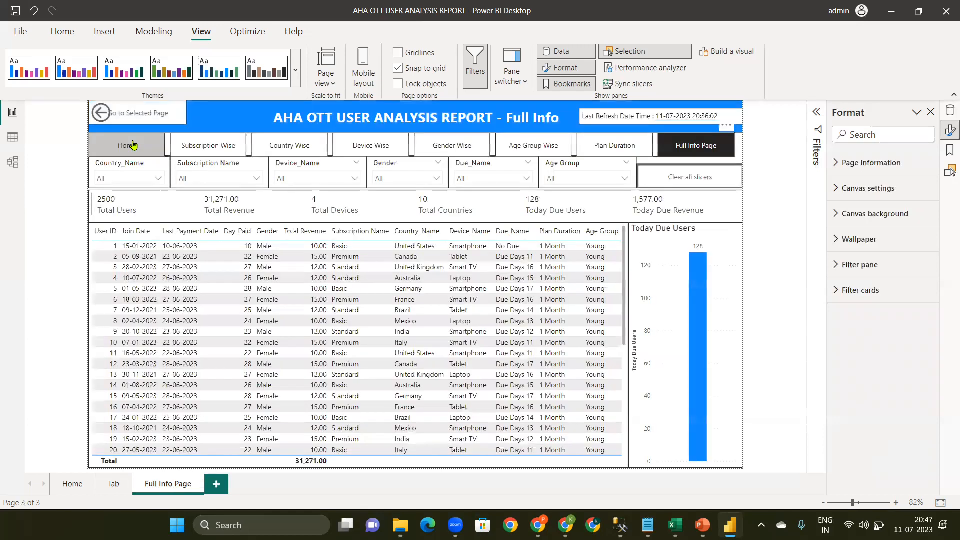
left_click(133, 145, "ctrl")
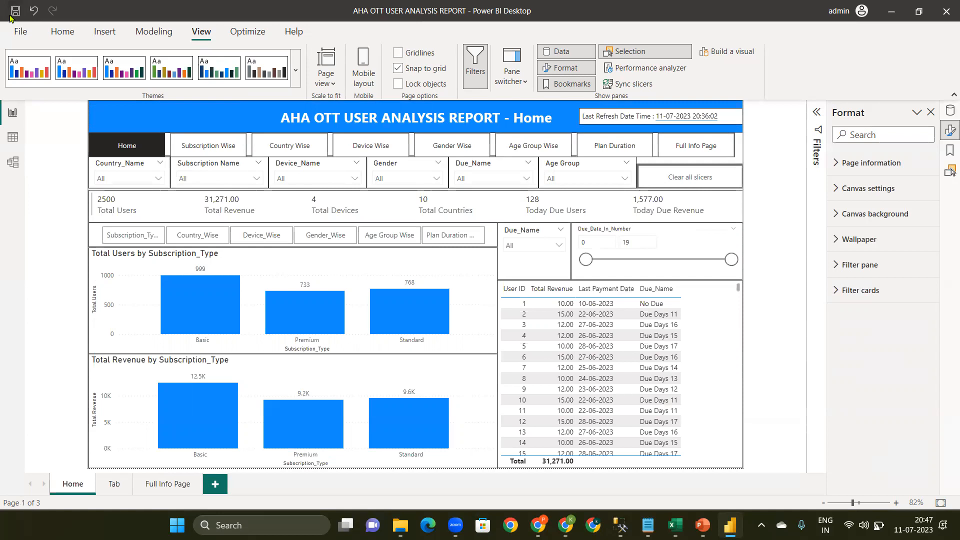
left_click(10, 18)
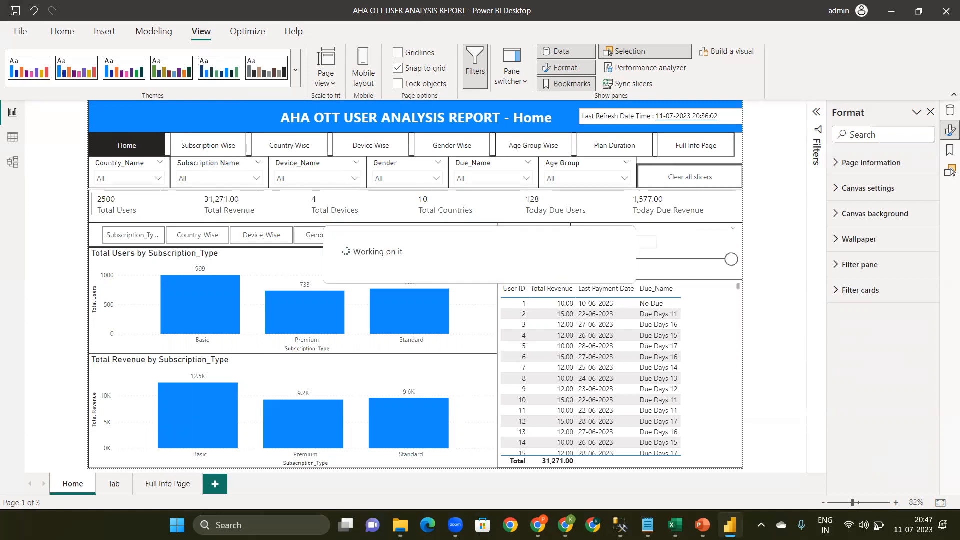